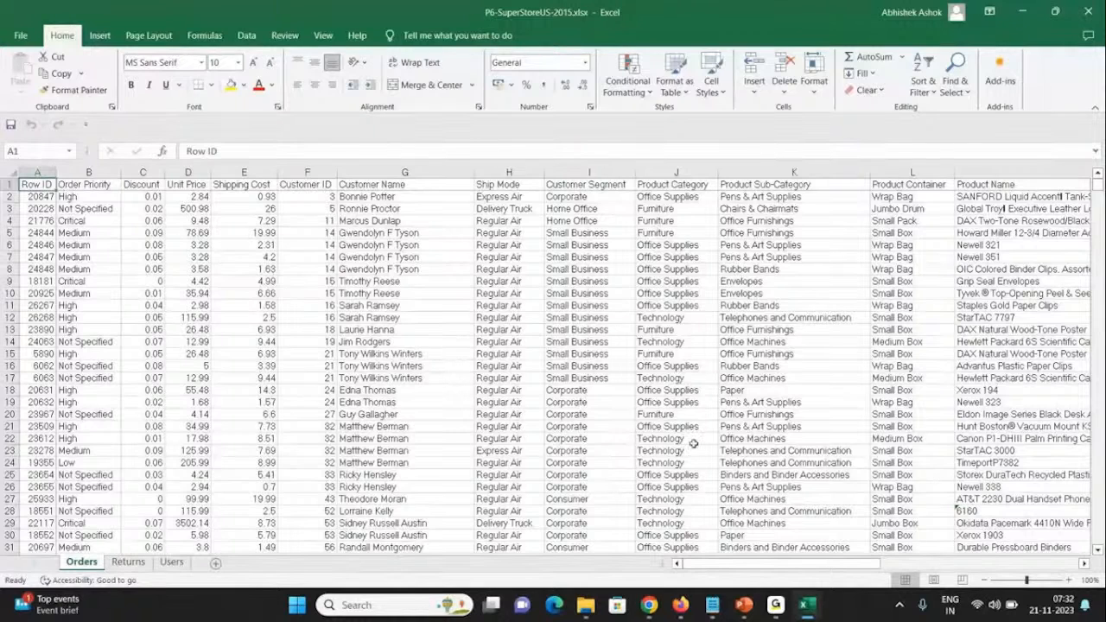
# Step: Switch to the PowerBi Course Content PDF in Chrome and read through Modules 1 to 9, then return to the workbook
pyautogui.moveTo(785, 607)
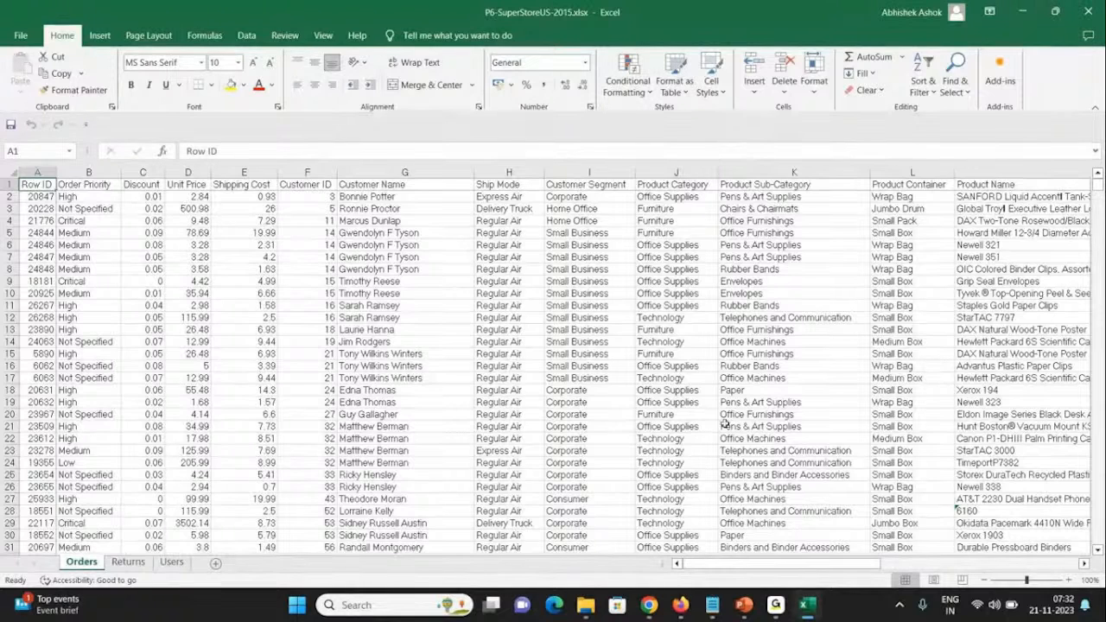
pyautogui.click(649, 605)
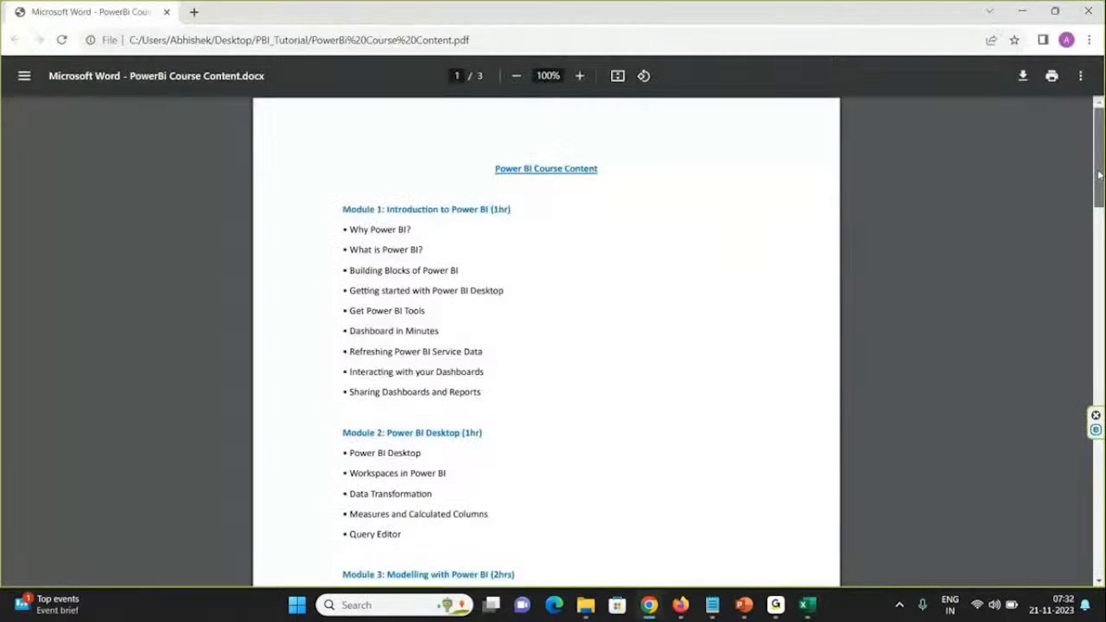
pyautogui.moveTo(1098, 175); pyautogui.dragTo(1097, 152)
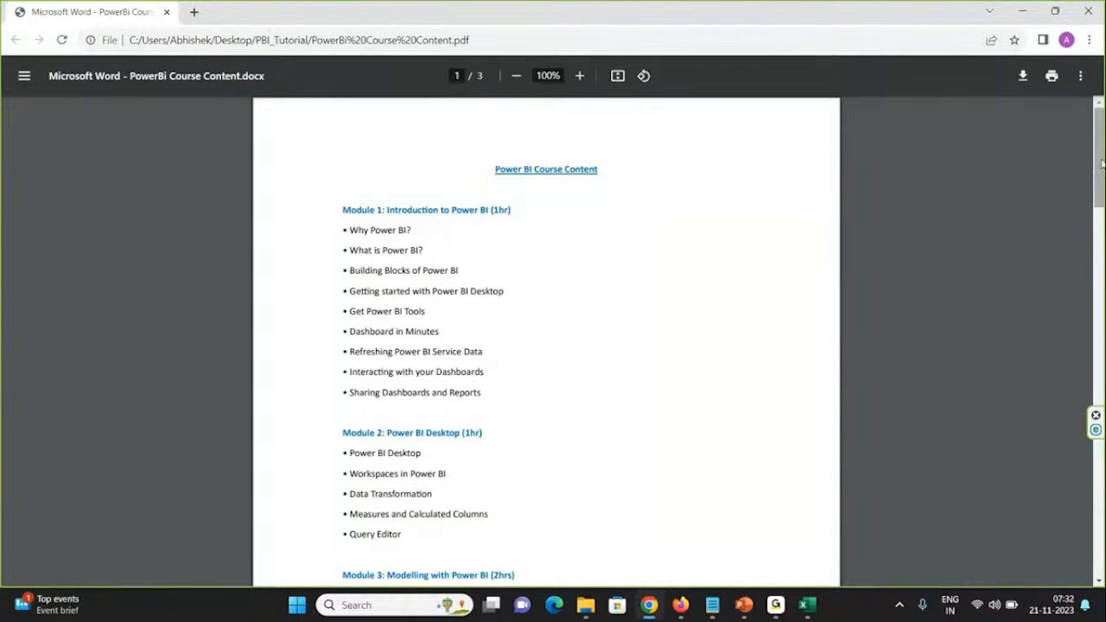
pyautogui.moveTo(1100, 161); pyautogui.dragTo(1100, 223)
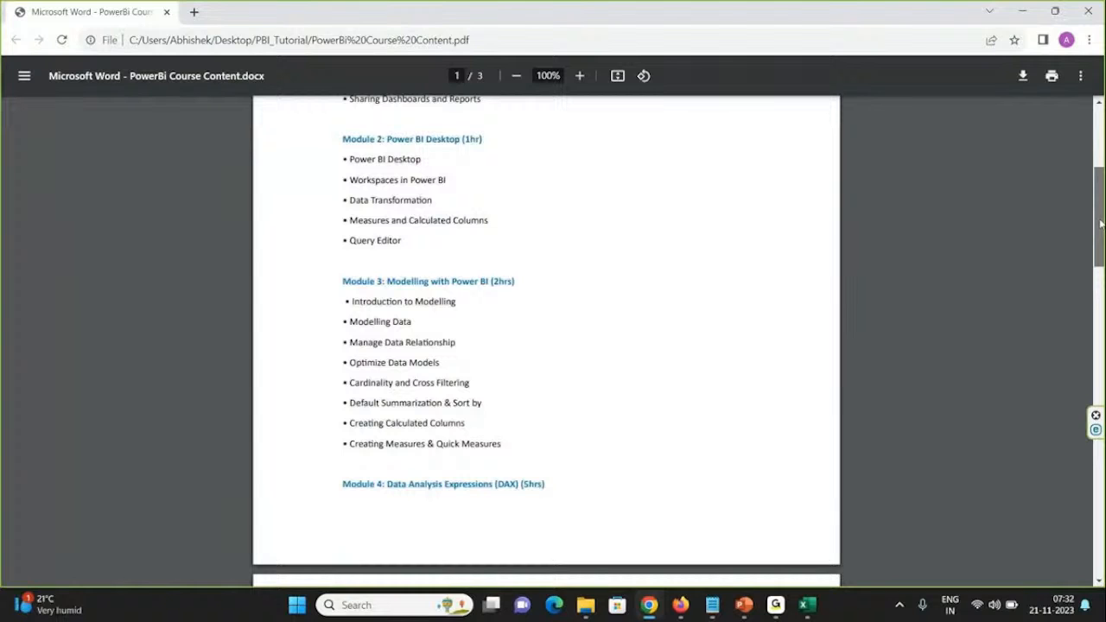
pyautogui.moveTo(1100, 223); pyautogui.dragTo(1100, 296)
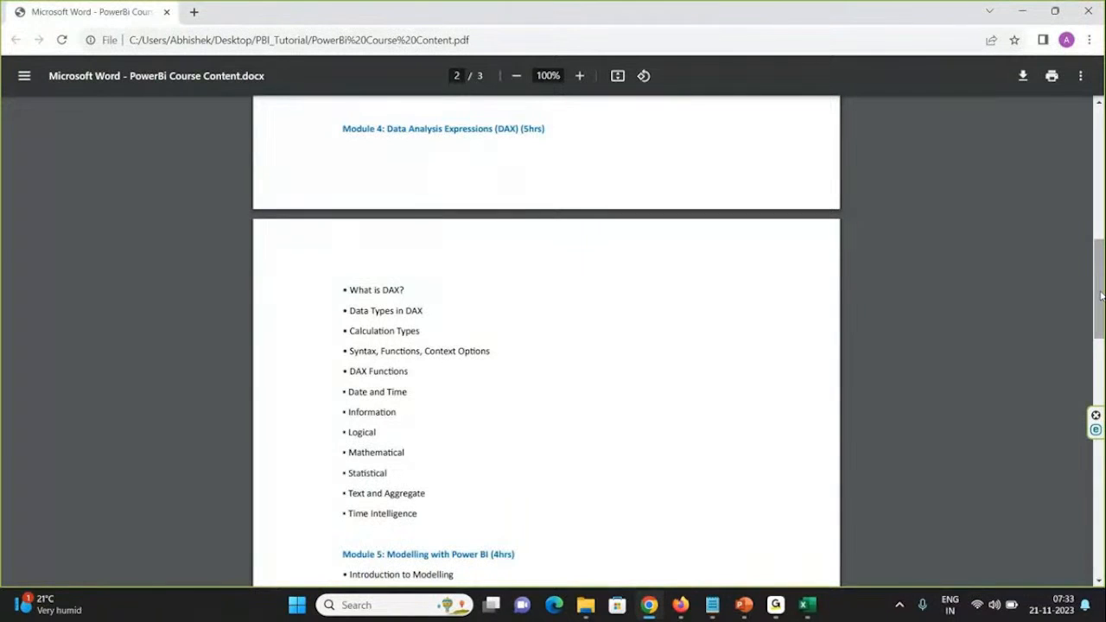
pyautogui.moveTo(1100, 296); pyautogui.dragTo(1097, 370)
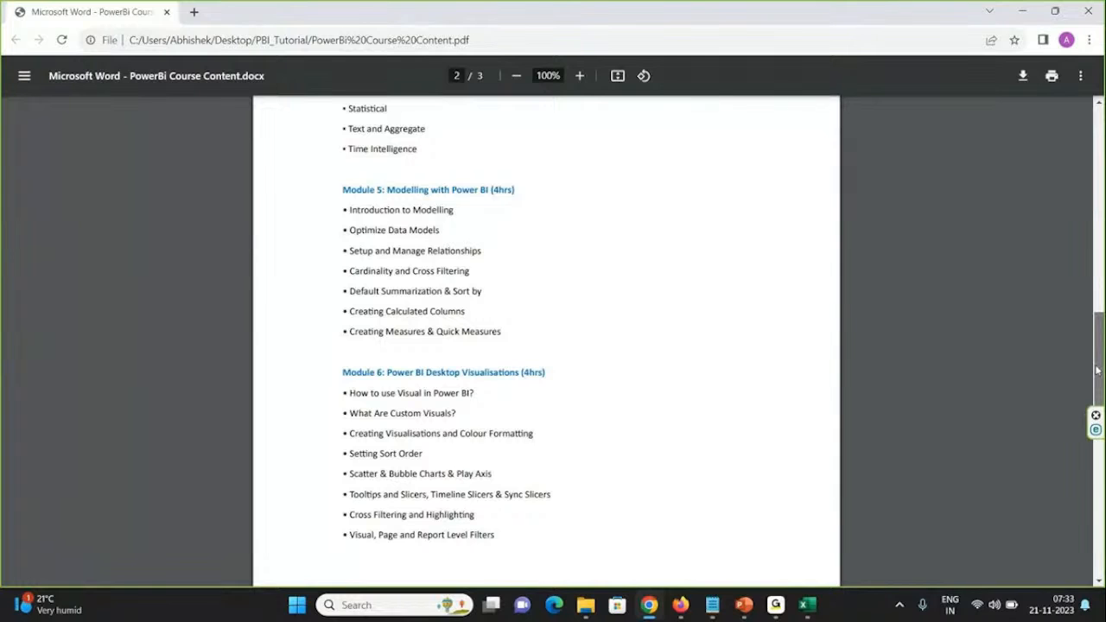
pyautogui.moveTo(1097, 370); pyautogui.dragTo(1099, 504)
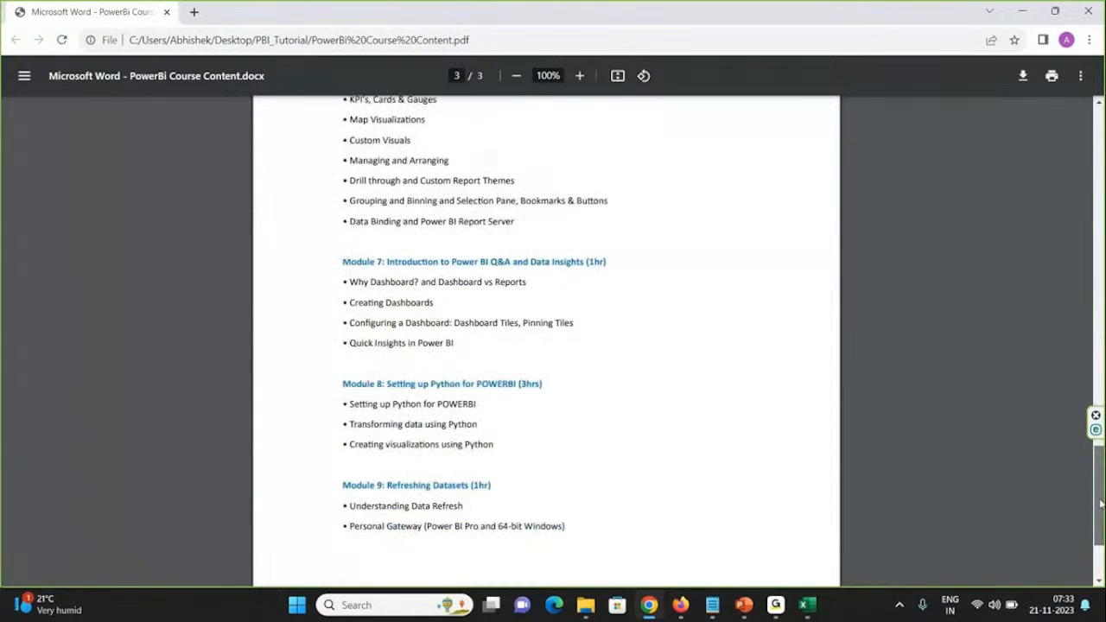
pyautogui.moveTo(1101, 503); pyautogui.dragTo(1099, 540)
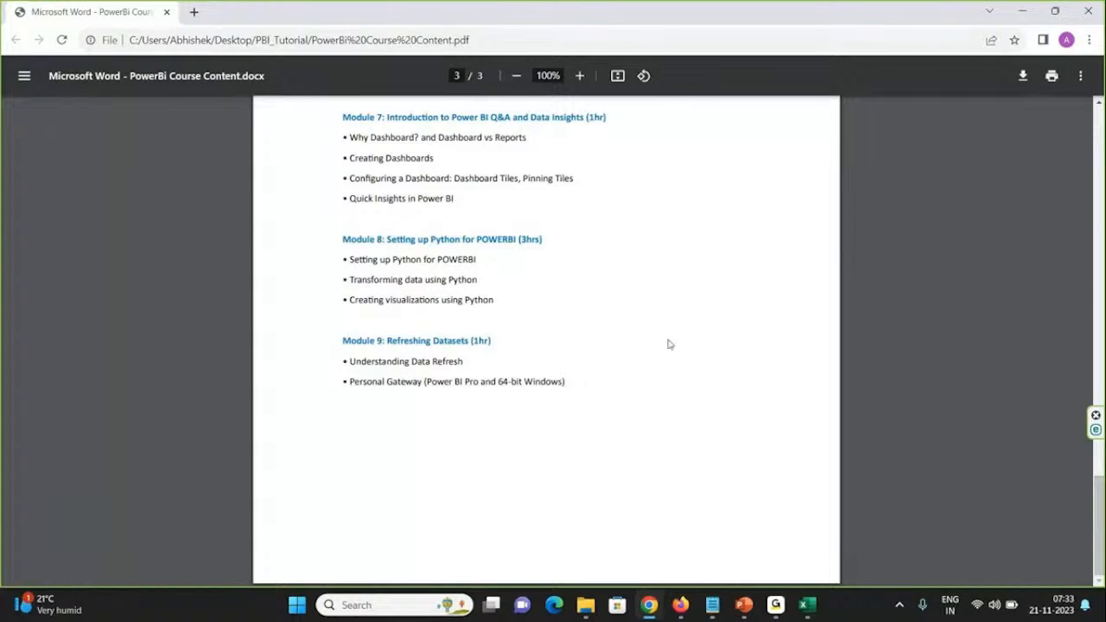
pyautogui.click(1020, 14)
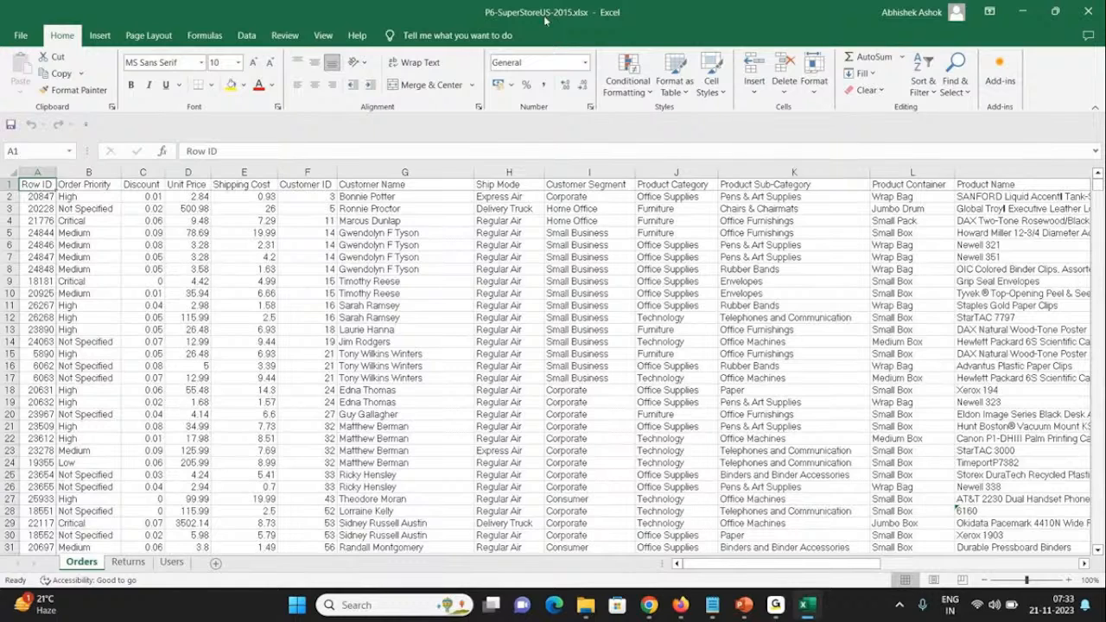
# Step: Look over the Returns and Users sheets of the workbook and return to the Orders sheet
pyautogui.click(111, 563)
pyautogui.click(172, 562)
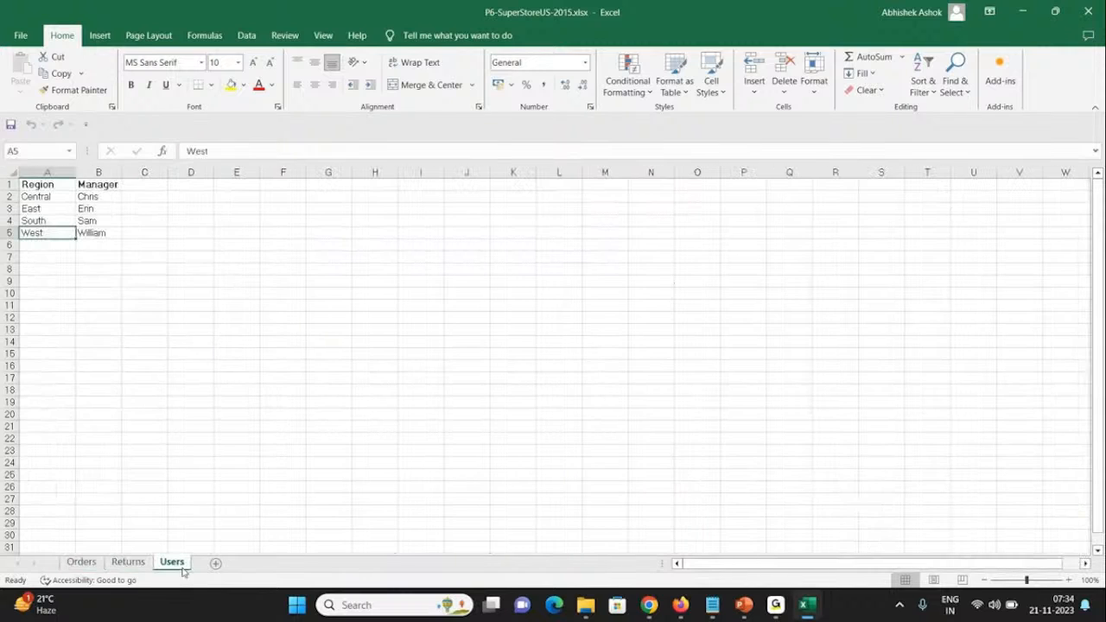
pyautogui.click(83, 563)
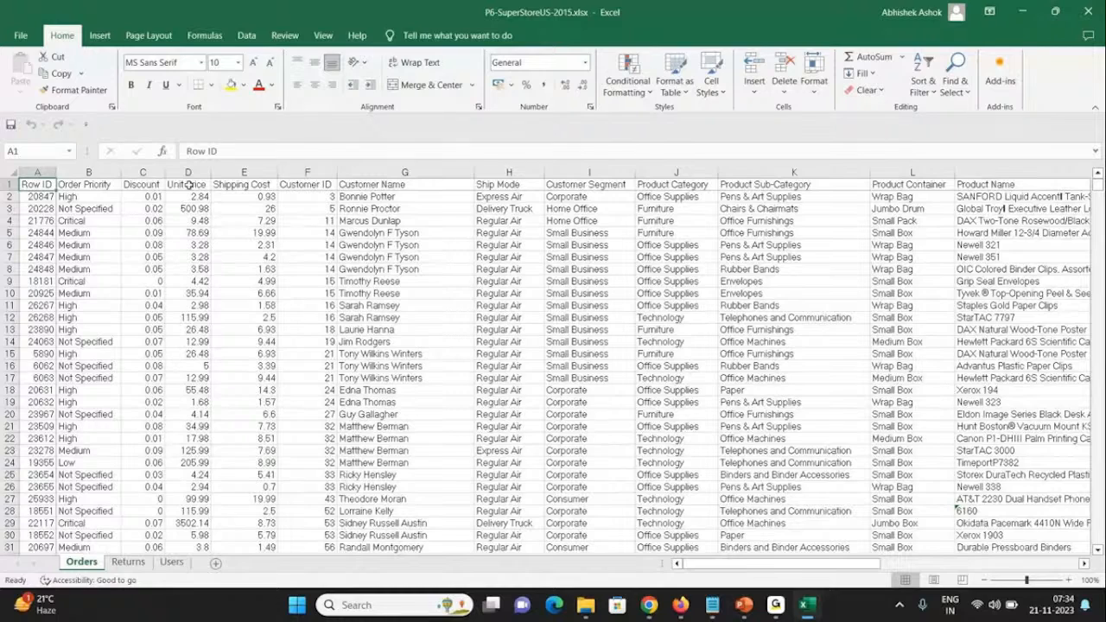
# Step: Examine the column headers of the Orders sheet from Row ID across to Quantity ordered new
pyautogui.press('Right')
pyautogui.press('Right')
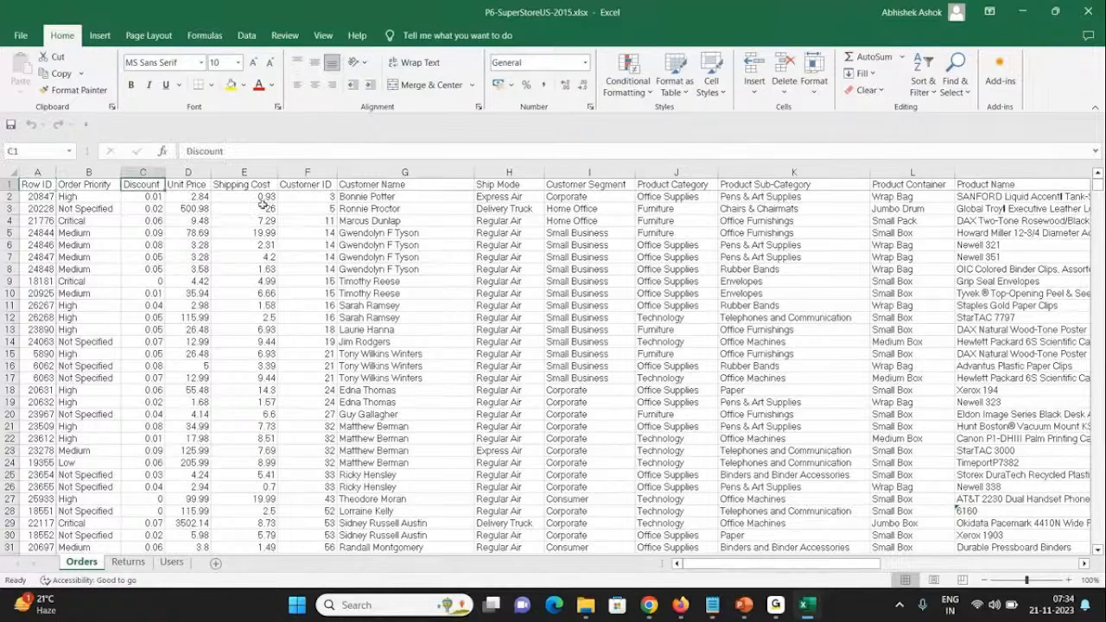
pyautogui.press('Left')
pyautogui.press('Left')
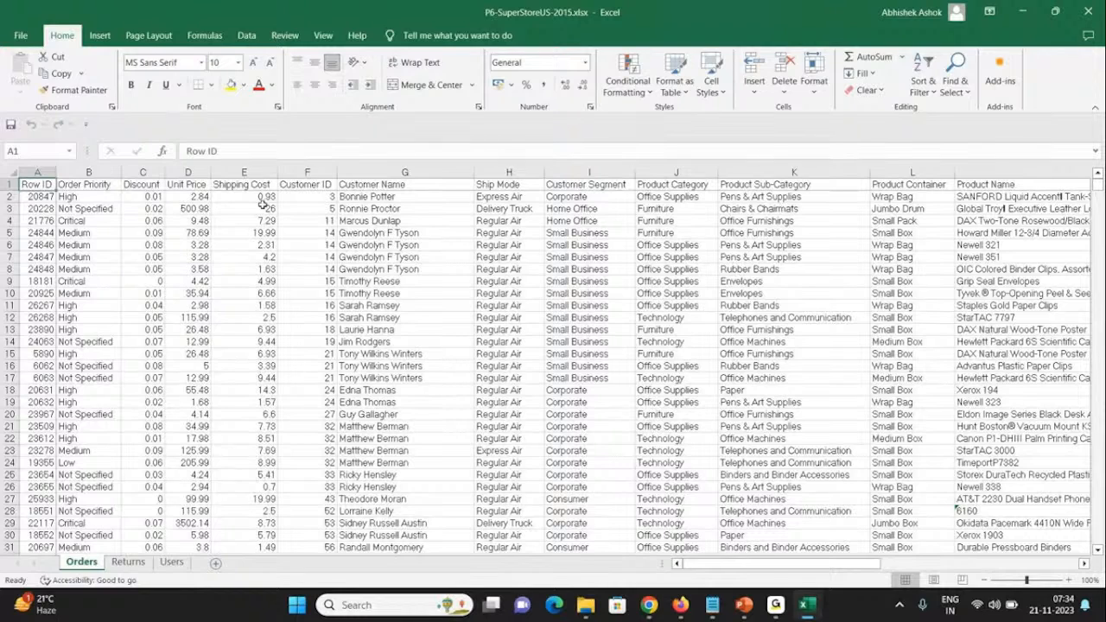
pyautogui.press('Right')
pyautogui.press('Right')
pyautogui.press('Right')
pyautogui.press('Right')
pyautogui.press('Right')
pyautogui.press('Right')
pyautogui.press('Right')
pyautogui.press('Right')
pyautogui.press('Right')
pyautogui.press('Right')
pyautogui.press('Right')
pyautogui.press('Right')
pyautogui.press('Right')
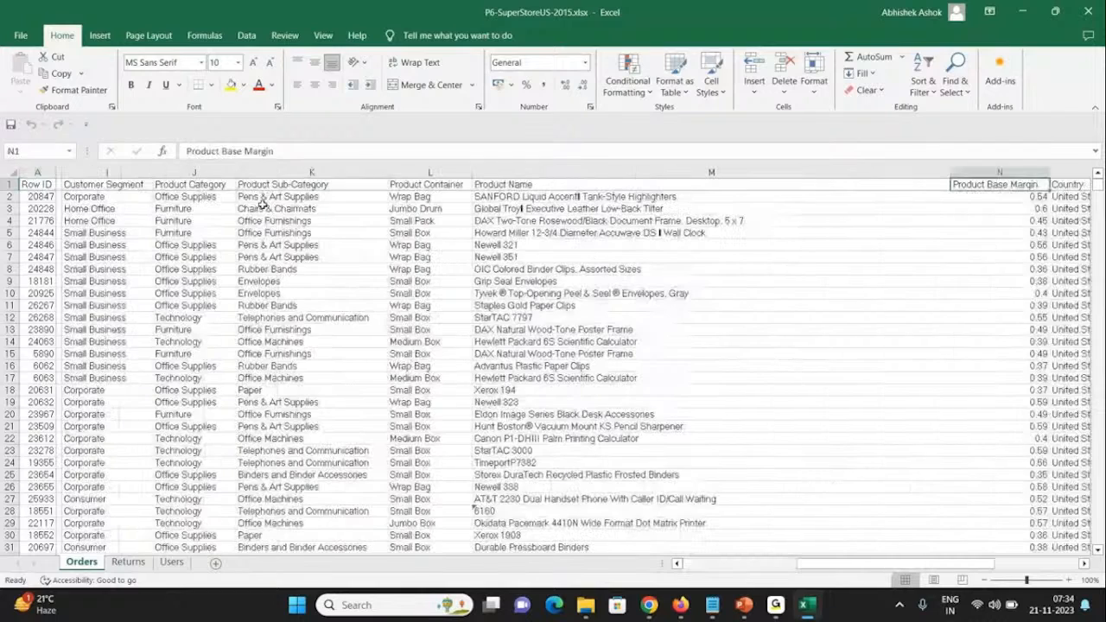
pyautogui.press('Right')
pyautogui.press('Right')
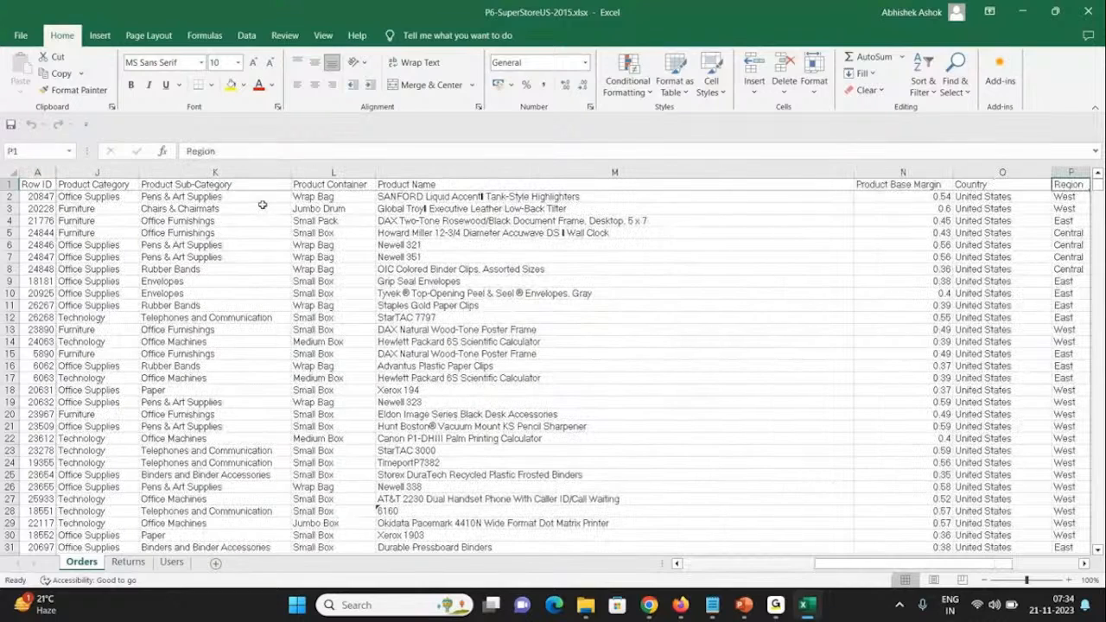
pyautogui.press('Right')
pyautogui.press('Right')
pyautogui.press('Right')
pyautogui.press('Right')
pyautogui.press('Right')
pyautogui.press('Right')
pyautogui.press('Right')
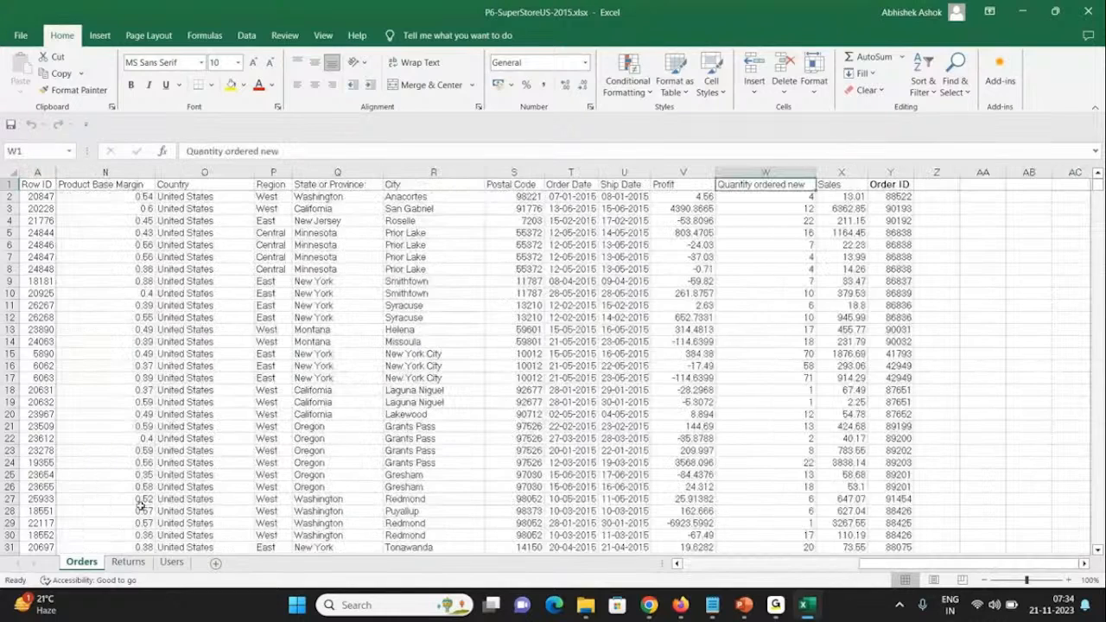
# Step: Review the column headers of the Returns sheet and the Region and Manager headers of the Users sheet, ending on Orders
pyautogui.click(127, 562)
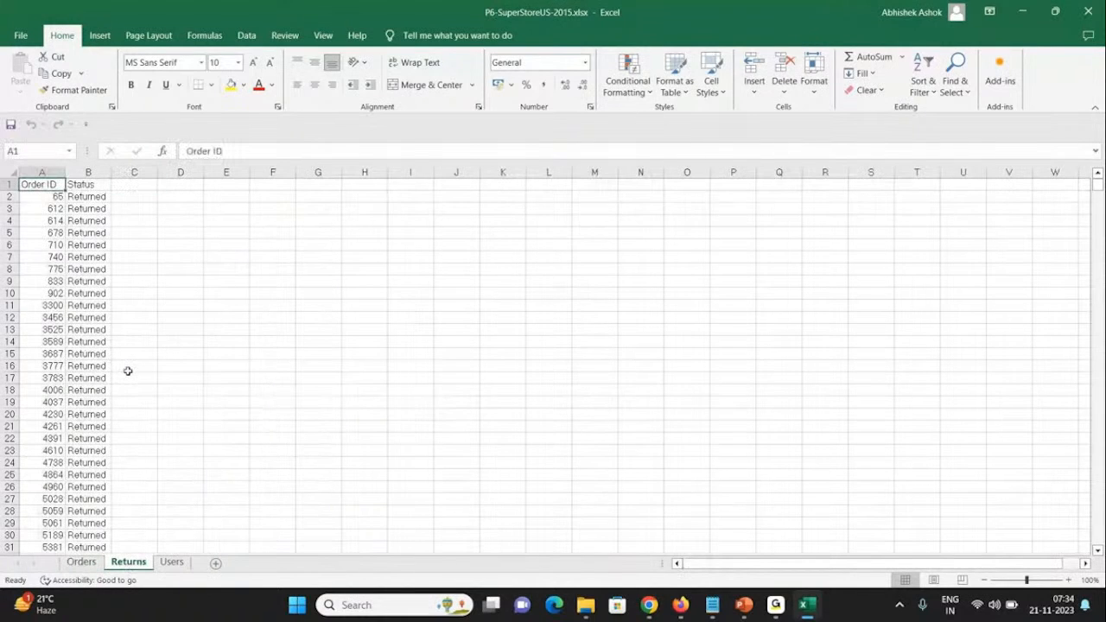
pyautogui.press('Right')
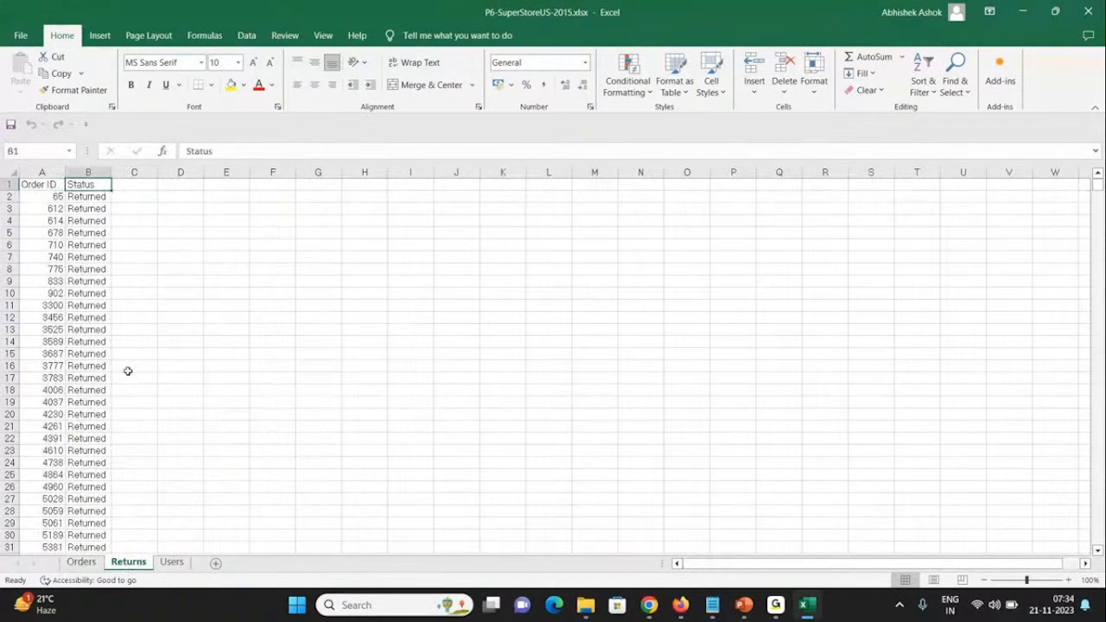
pyautogui.press('Left')
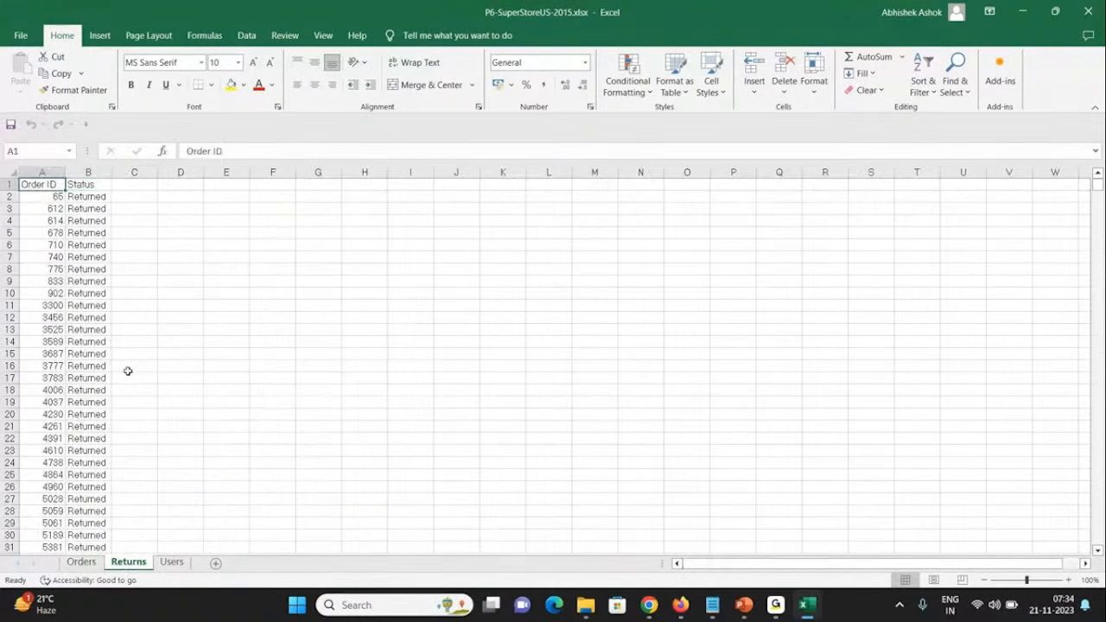
pyautogui.click(167, 562)
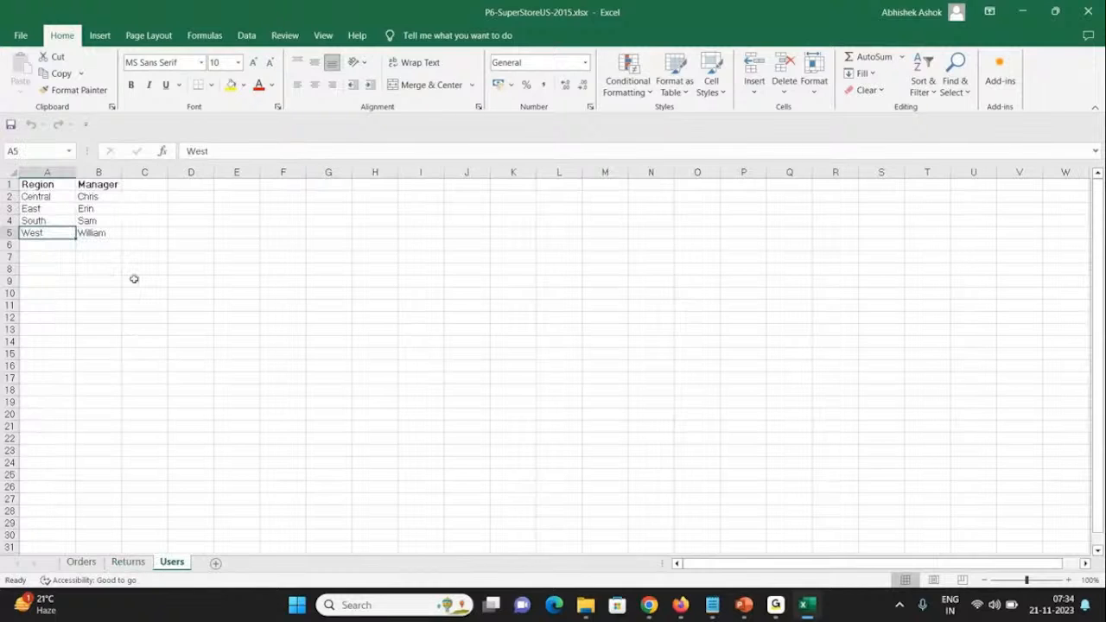
pyautogui.moveTo(56, 185); pyautogui.dragTo(85, 184)
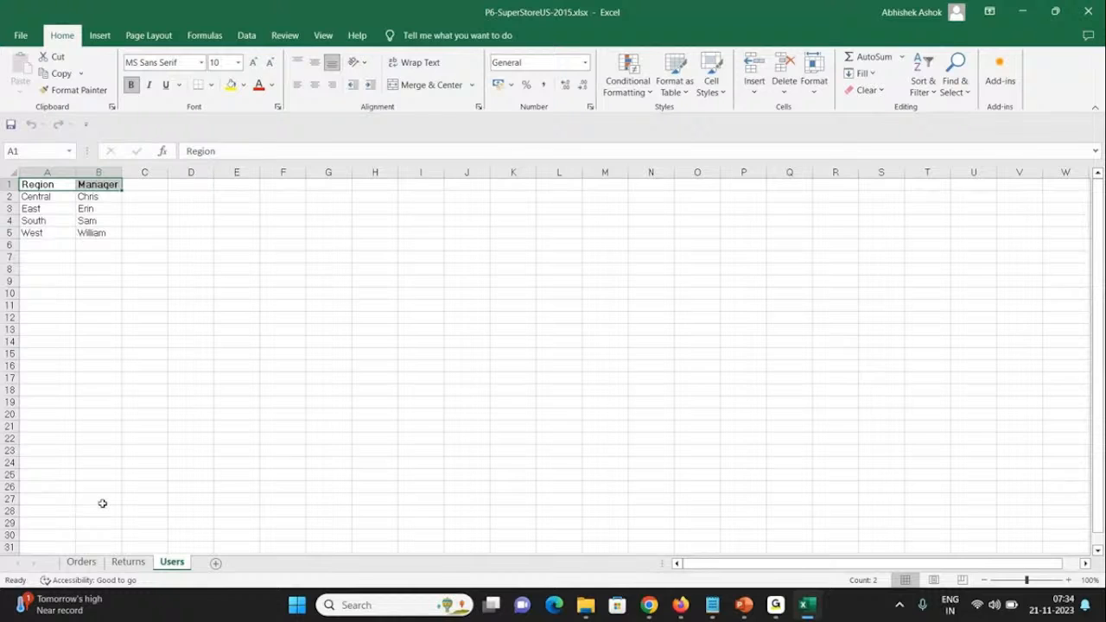
pyautogui.click(82, 562)
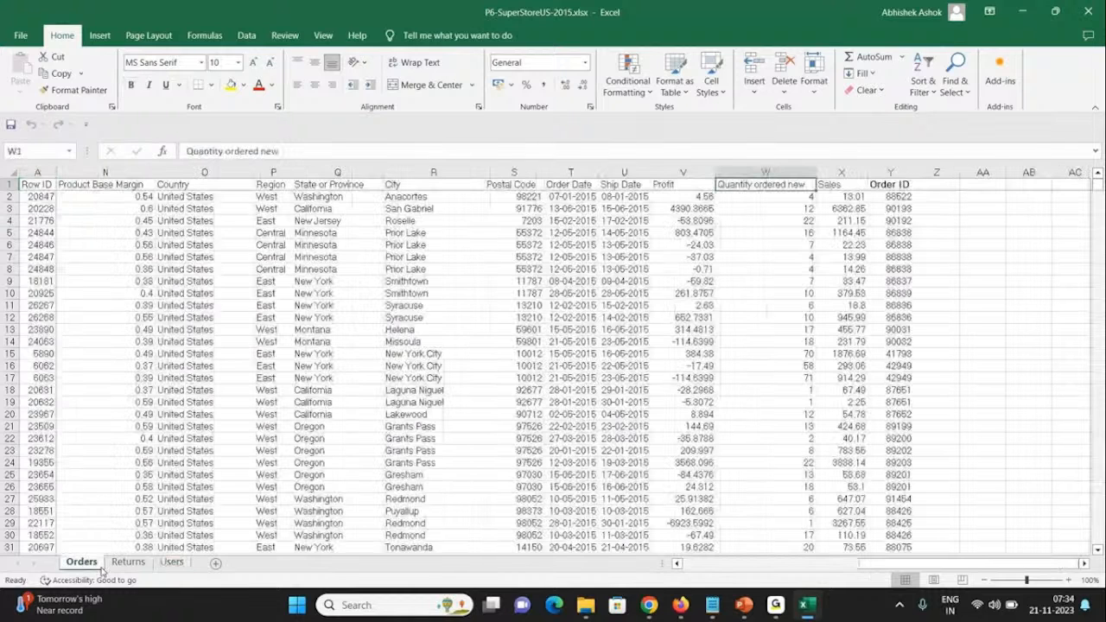
pyautogui.moveTo(776, 610)
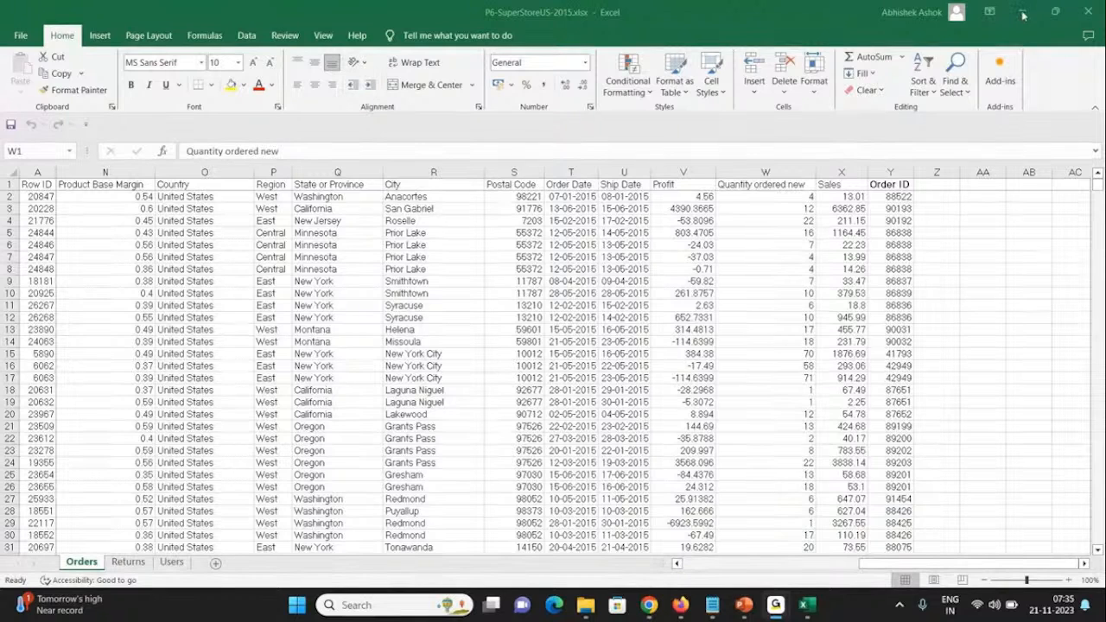
pyautogui.click(704, 465)
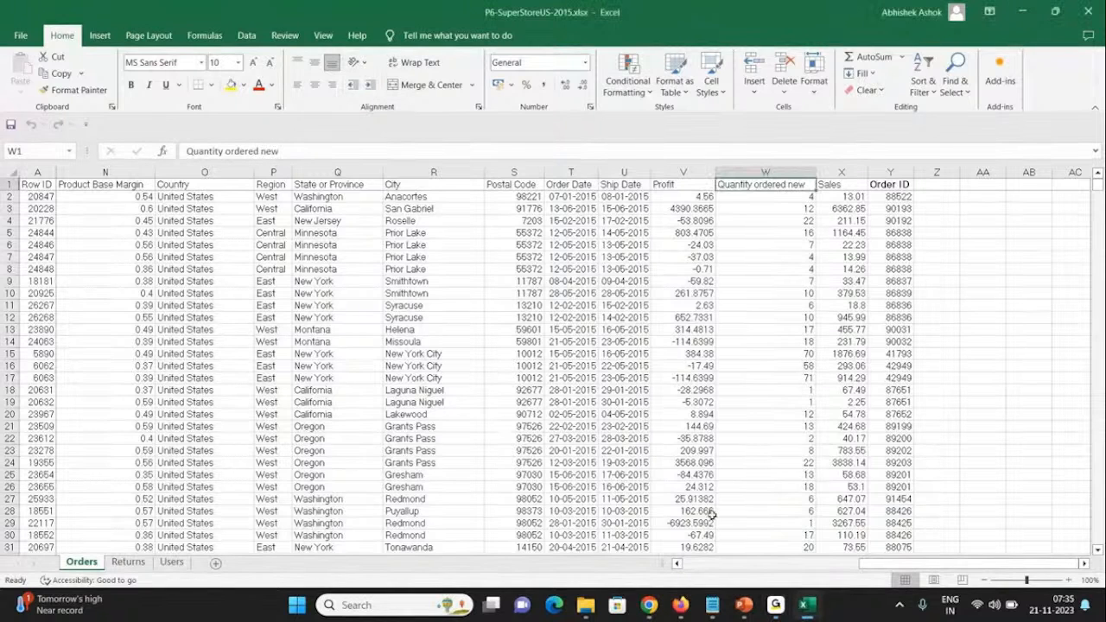
pyautogui.click(806, 606)
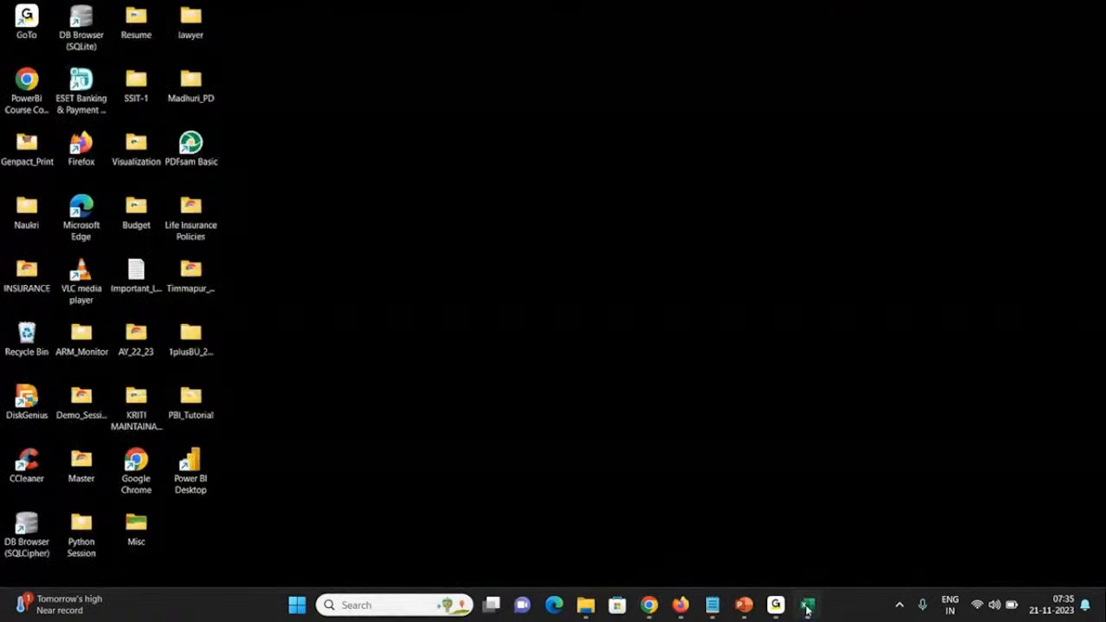
pyautogui.click(806, 606)
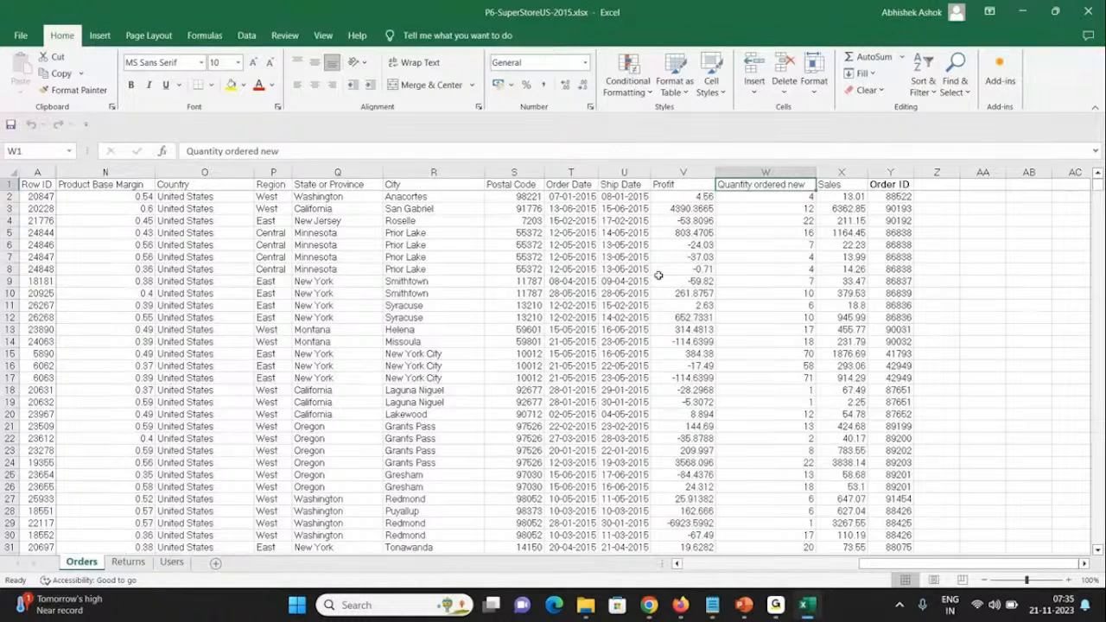
pyautogui.hotkey('ctrl', 'Home')
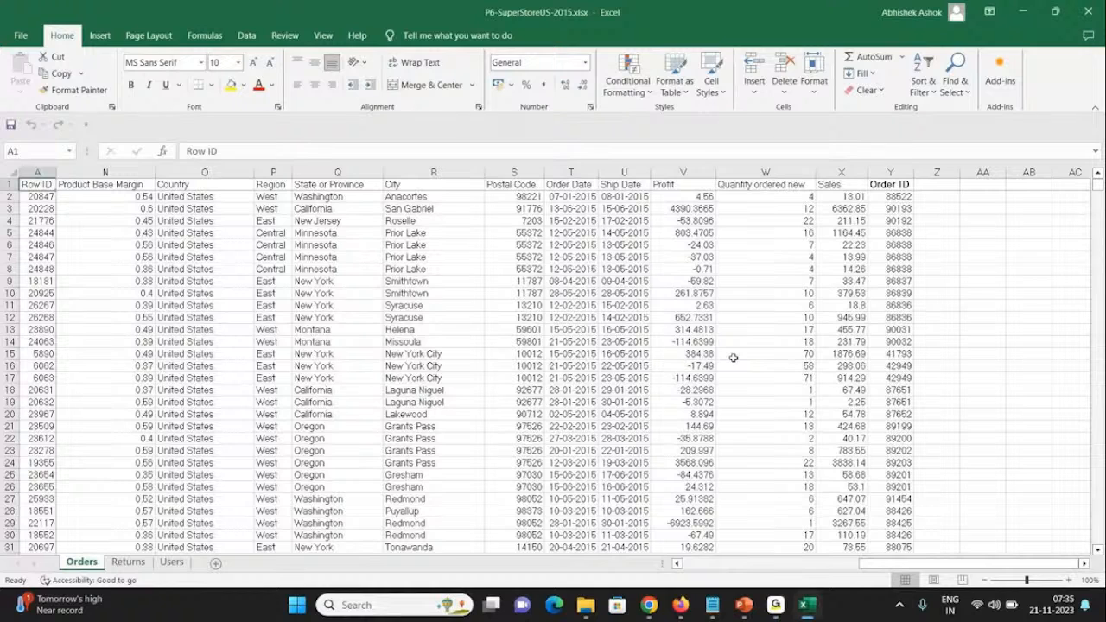
pyautogui.click(808, 605)
pyautogui.click(649, 605)
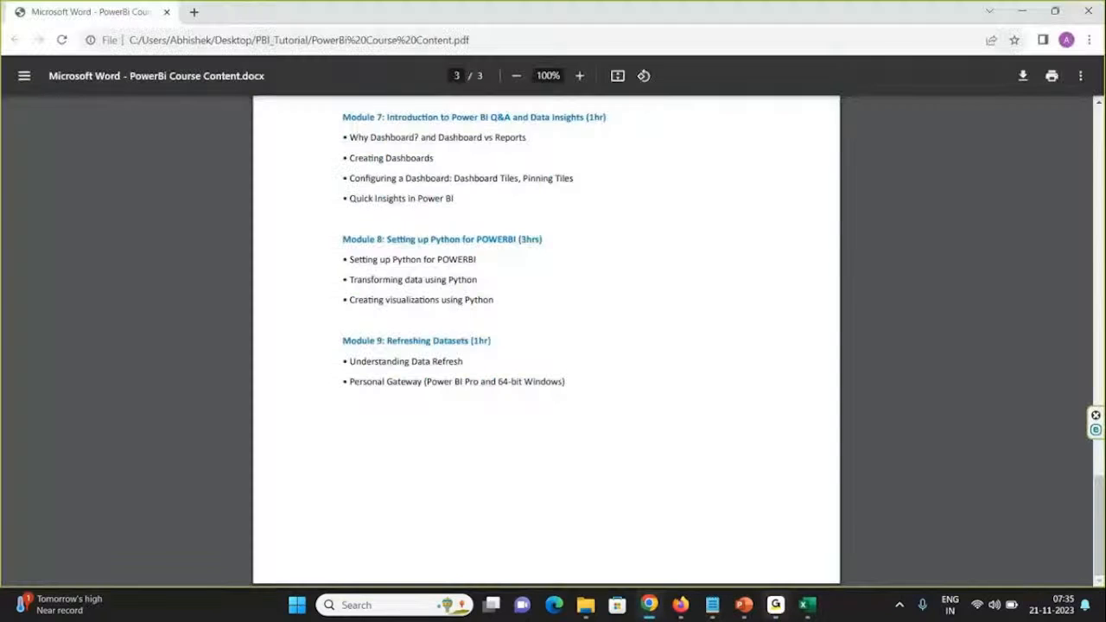
pyautogui.click(808, 605)
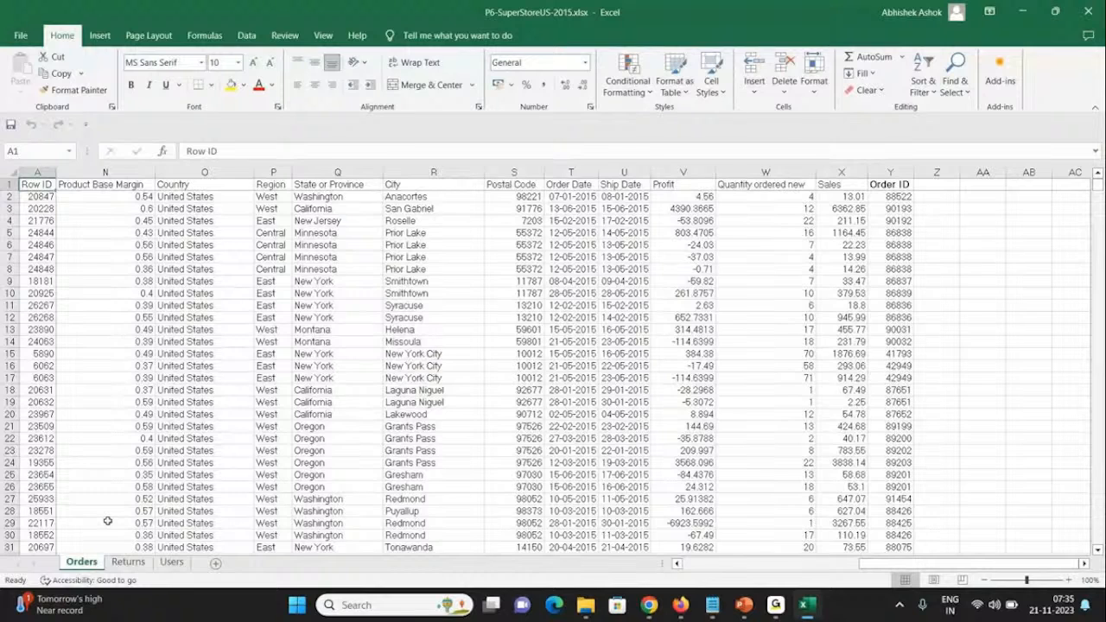
# Step: Check how far the data extends on the Orders, Returns and Users sheets, ending back on Orders
pyautogui.hotkey('ctrl', 'Down')
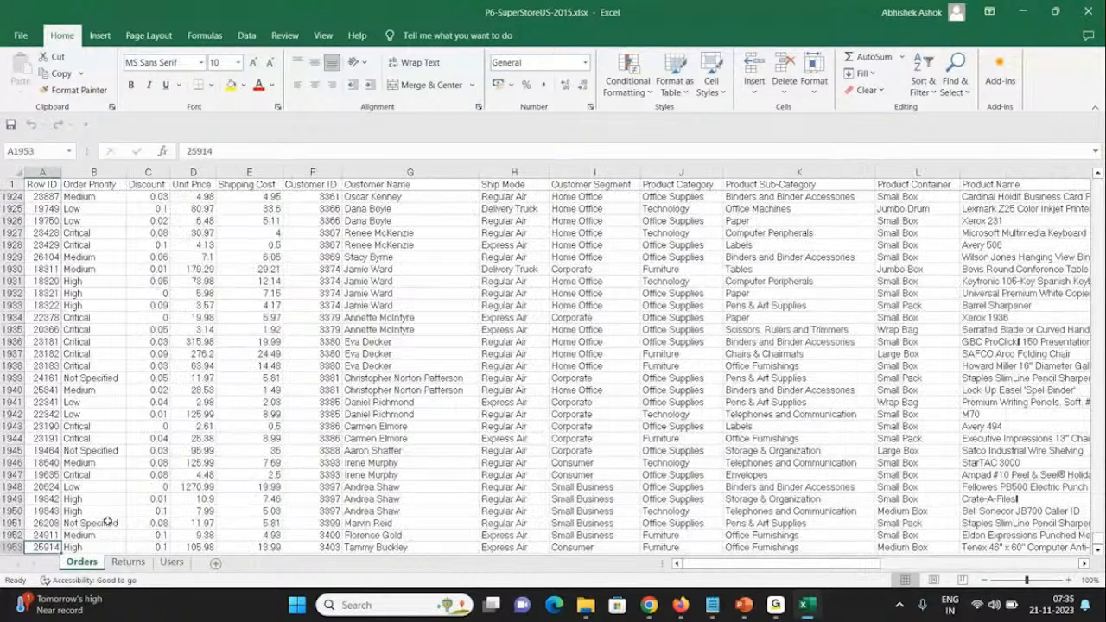
pyautogui.click(128, 561)
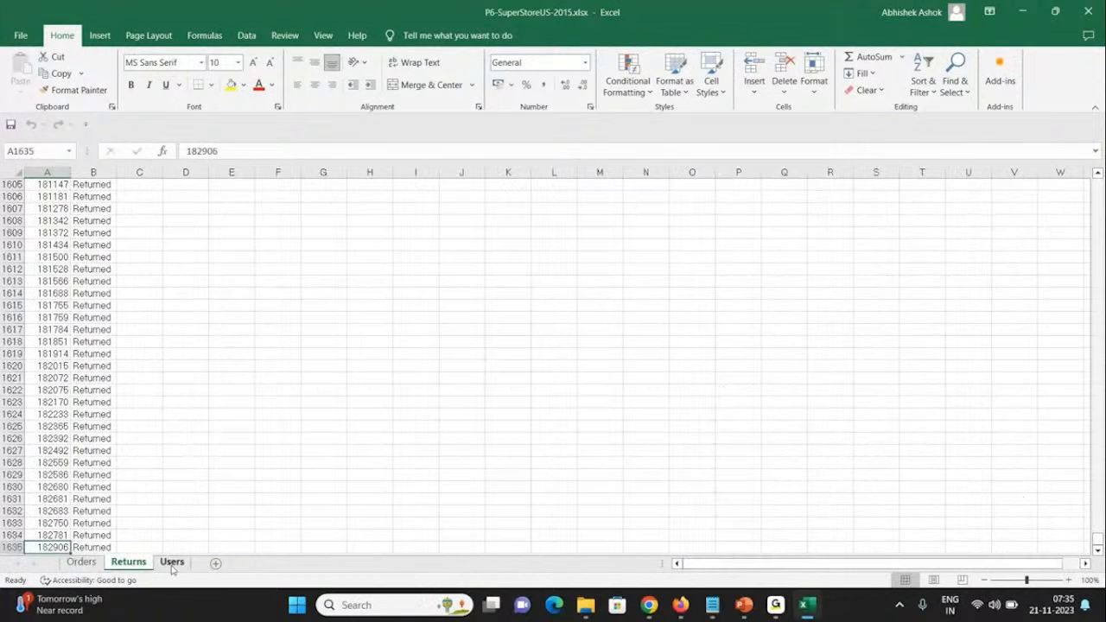
pyautogui.click(172, 563)
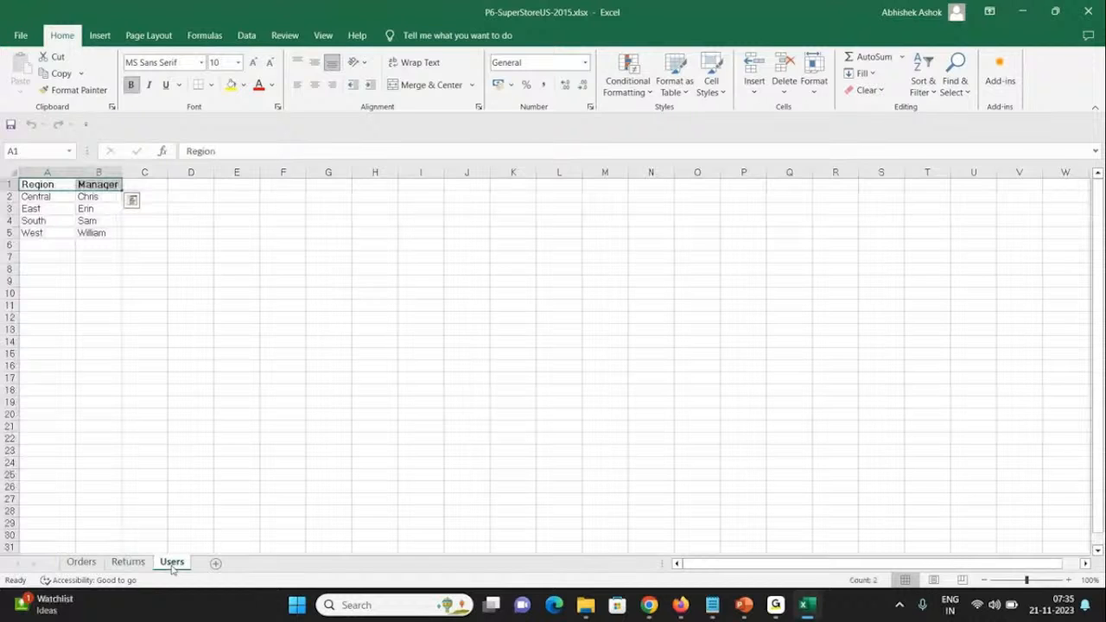
pyautogui.click(82, 562)
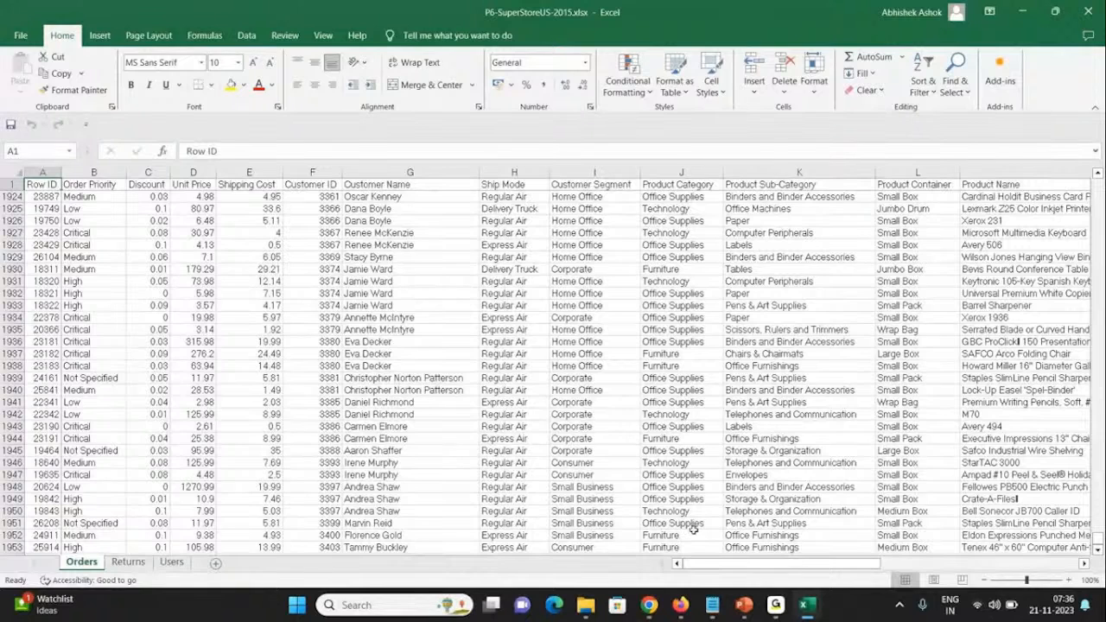
# Step: Switch to Chrome and search Google for "powerbi" in the New Tab page
pyautogui.hotkey('alt', 'Tab')
pyautogui.click(192, 10)
pyautogui.write('po')
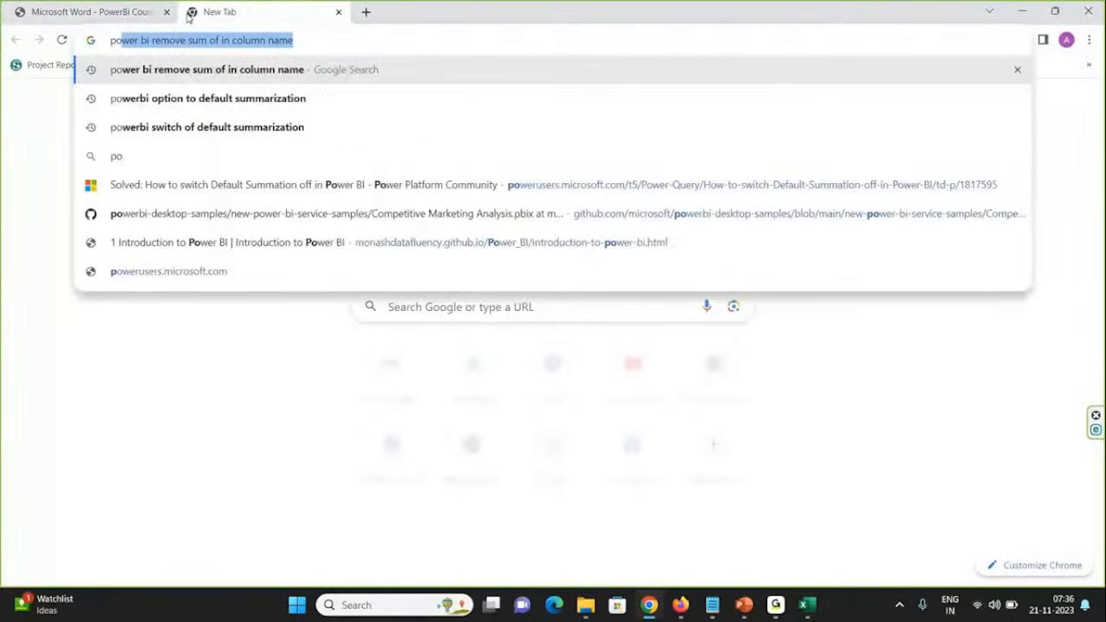
pyautogui.write('werbi')
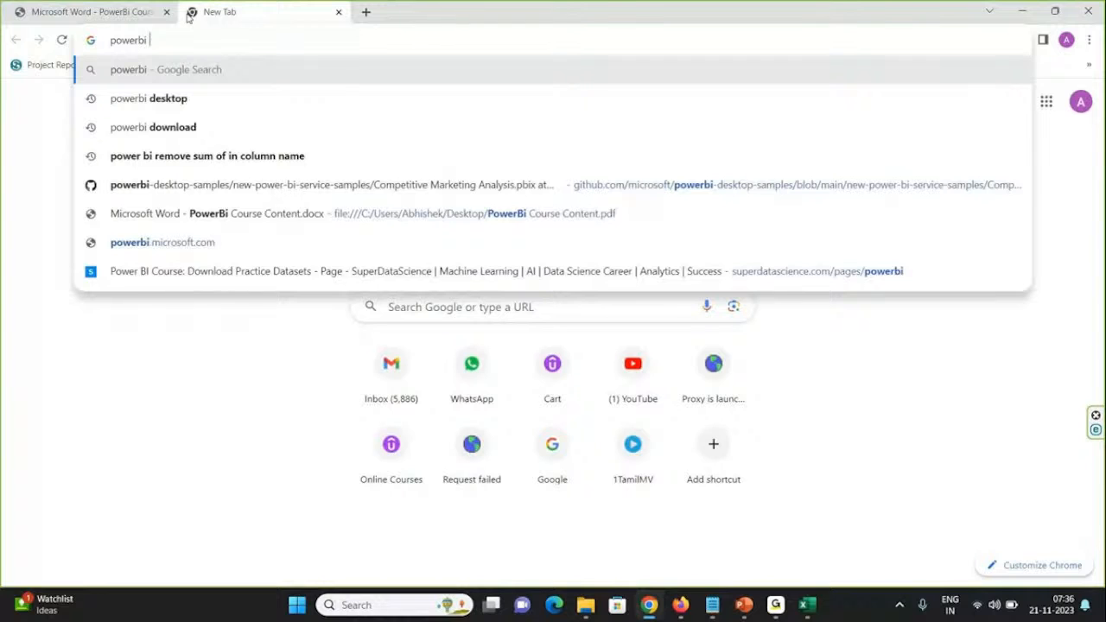
pyautogui.press('Return')
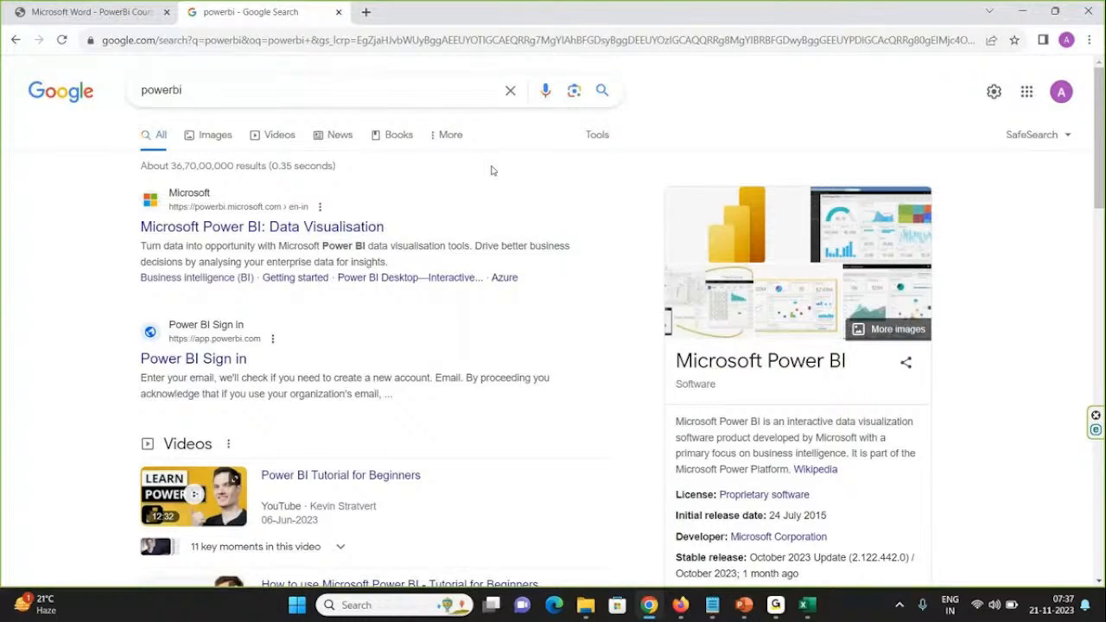
# Step: Extend the Google search to "powerbi download" and open Microsoft's Power BI Downloads page
pyautogui.click(213, 91)
pyautogui.write('dow')
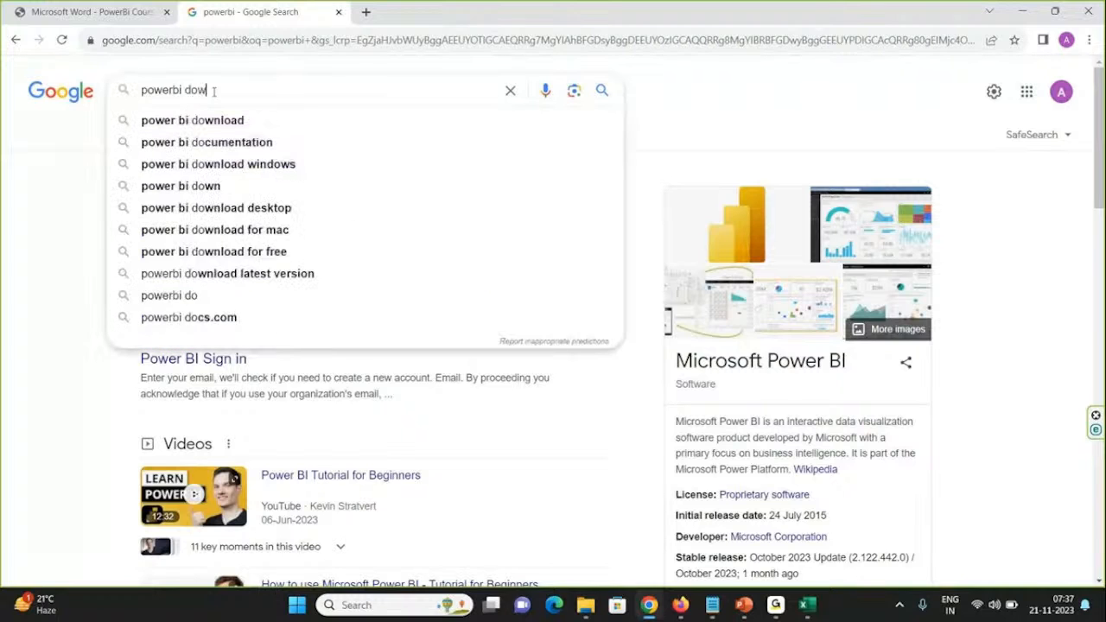
pyautogui.write('nload')
pyautogui.press('Return')
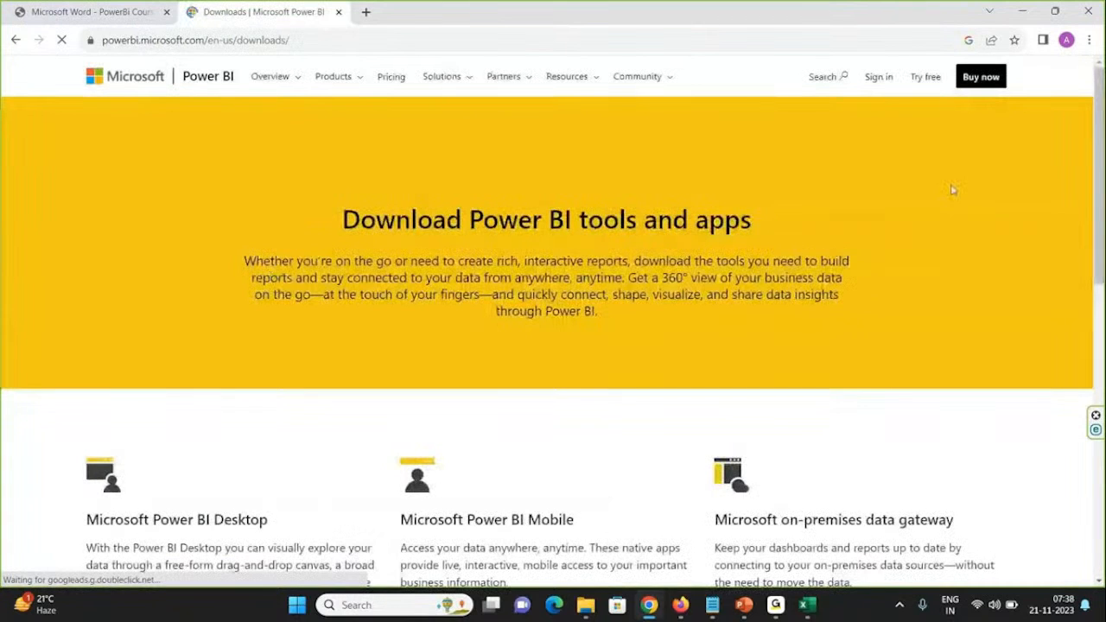
# Step: Look through the products offered on the Downloads page and highlight the Microsoft Power BI Desktop heading
pyautogui.moveTo(1099, 160); pyautogui.dragTo(1093, 265)
pyautogui.scroll(-2, 1093, 287)
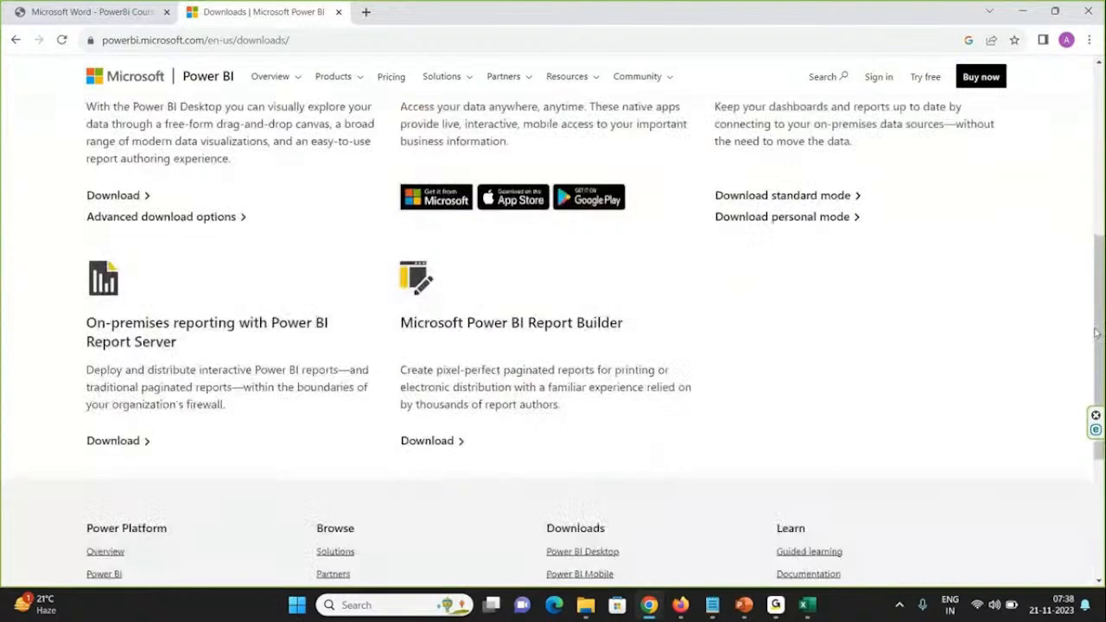
pyautogui.scroll(3, 1097, 260)
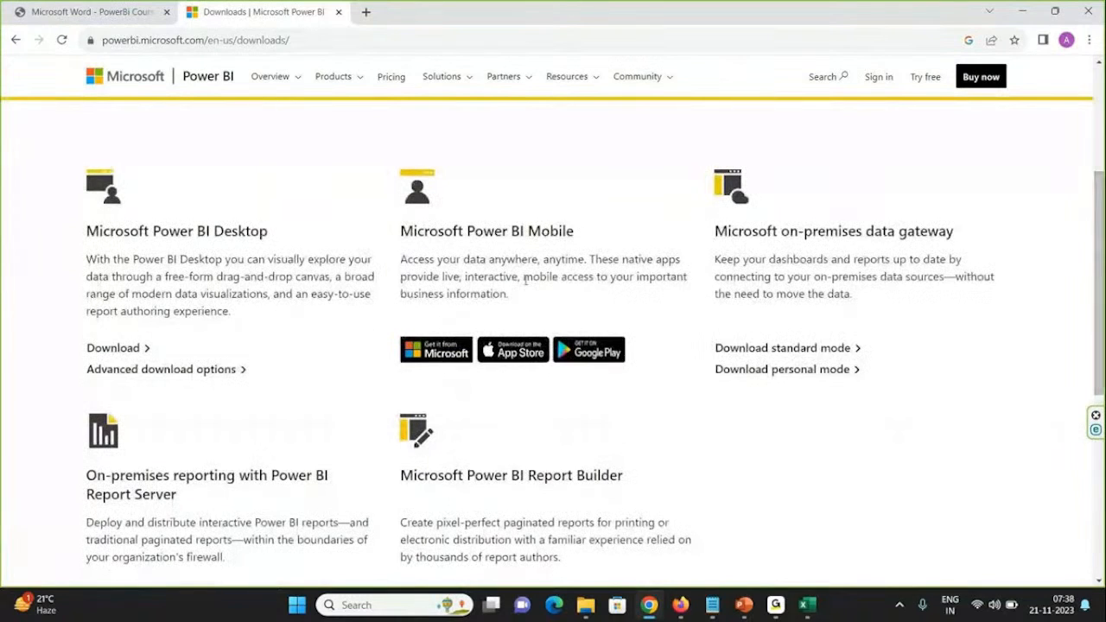
pyautogui.doubleClick(172, 230)
pyautogui.tripleClick(173, 230)
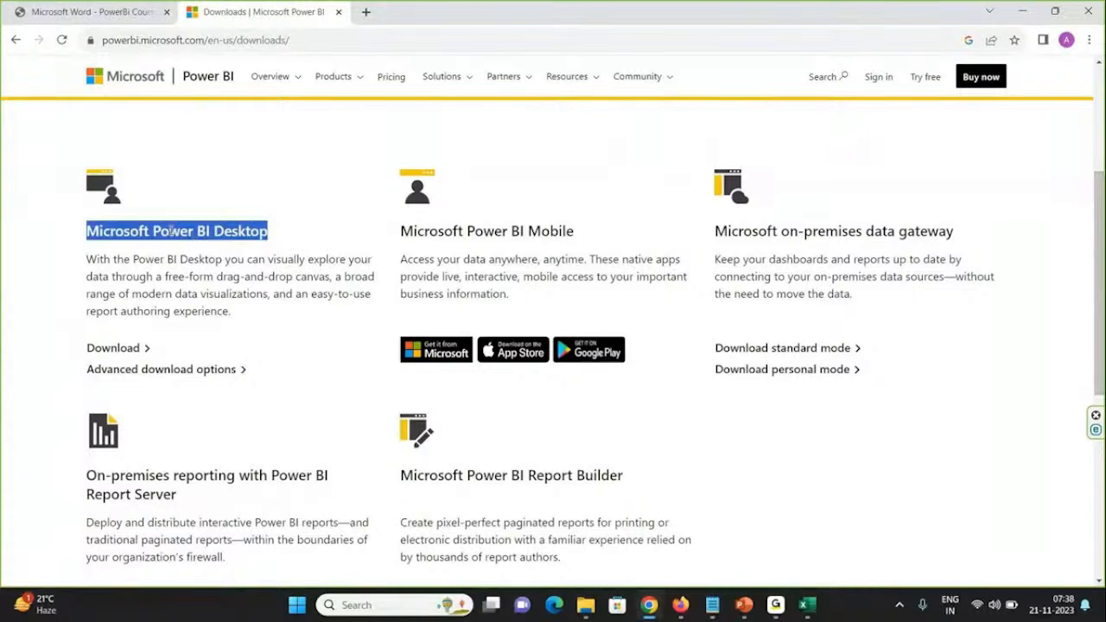
# Step: Try the Microsoft Power BI Desktop download link, declining to open Microsoft Store and closing the blank tab
pyautogui.click(143, 351)
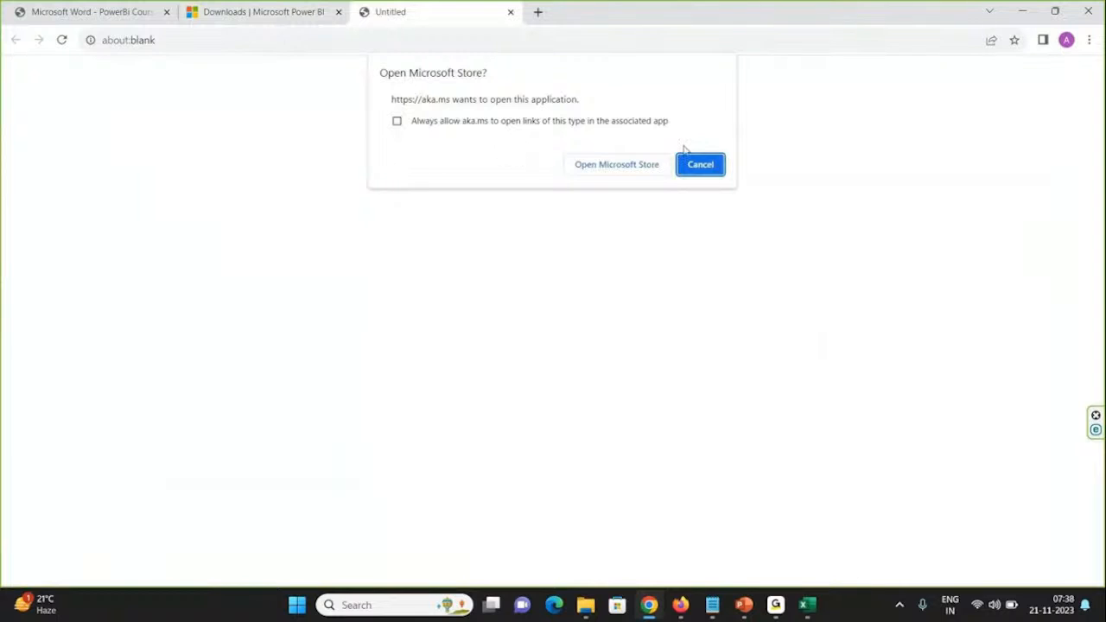
pyautogui.click(705, 163)
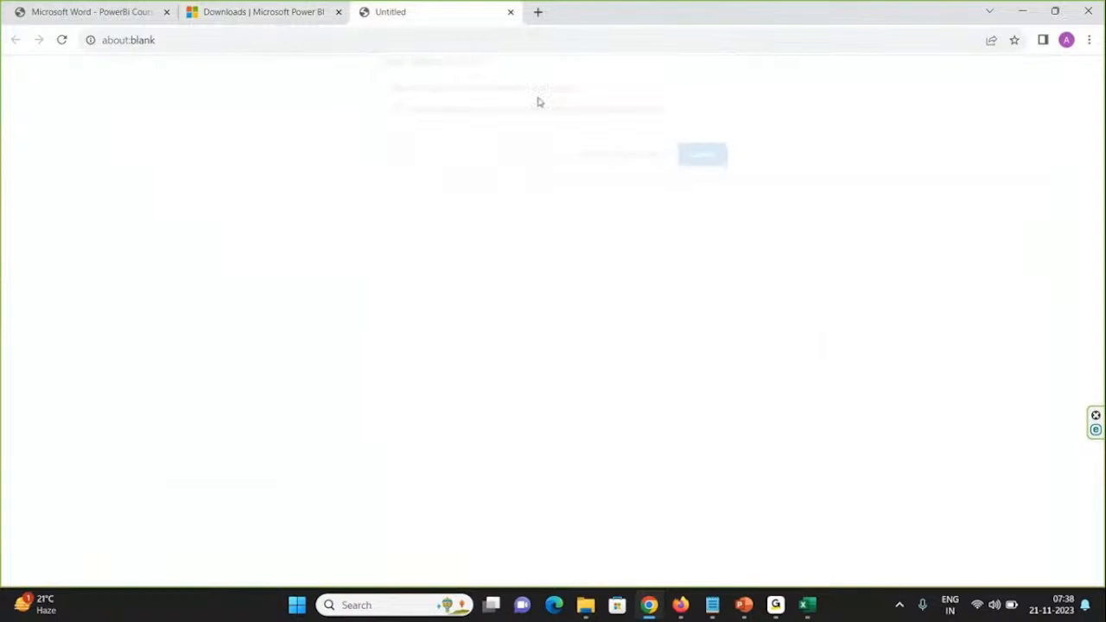
pyautogui.click(511, 13)
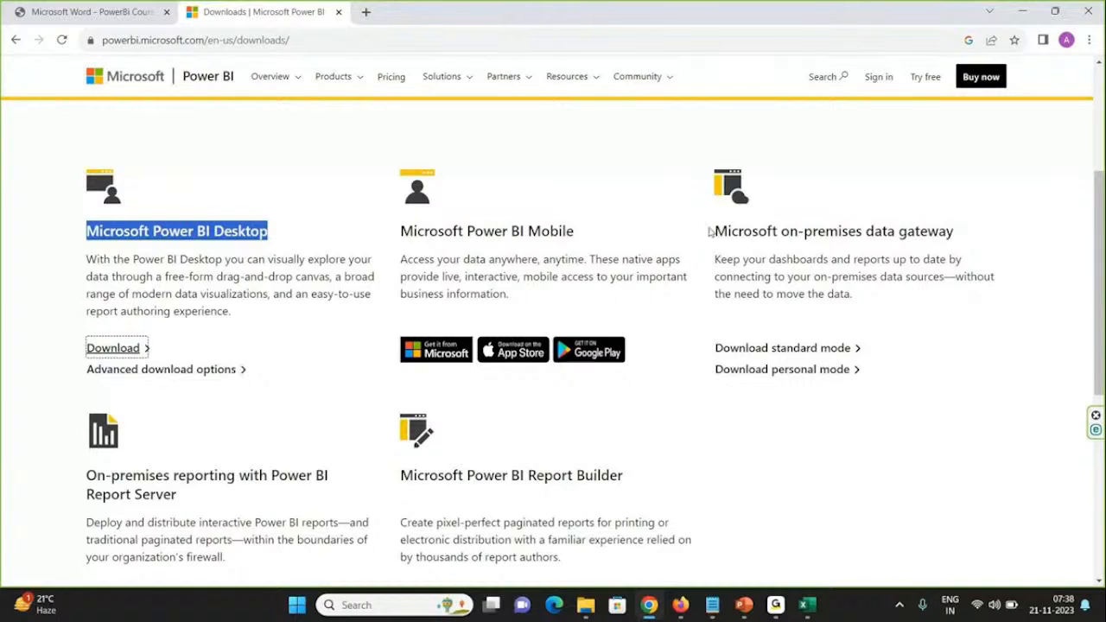
# Step: Minimize the browser and workbook, and open US_Super_Store.pbix from the PBI_Tutorial folder on the desktop
pyautogui.click(1023, 12)
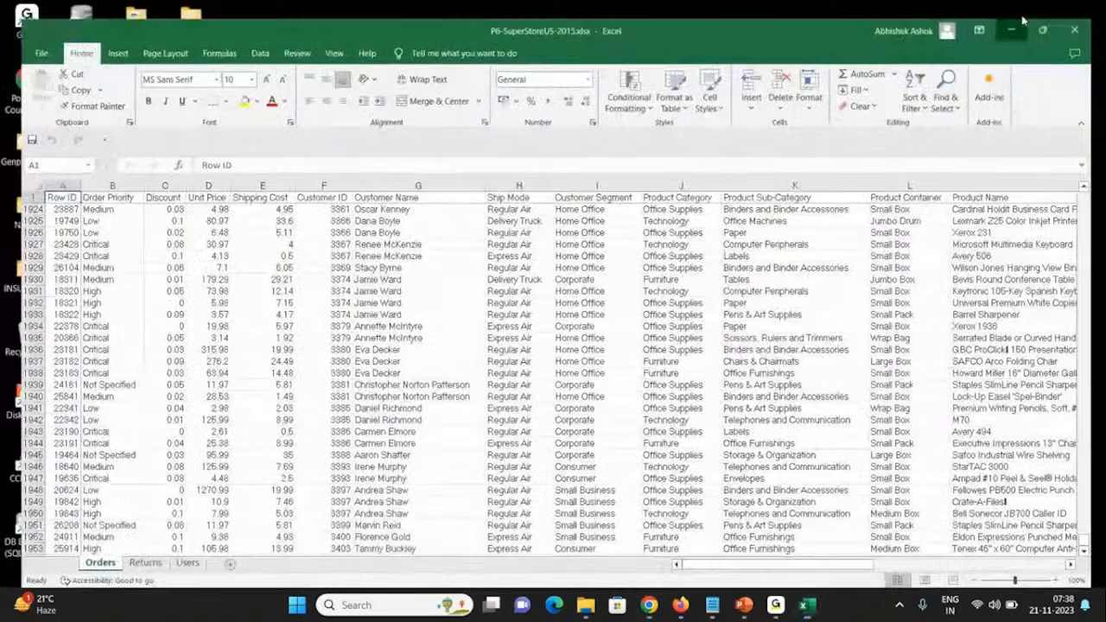
pyautogui.click(1023, 13)
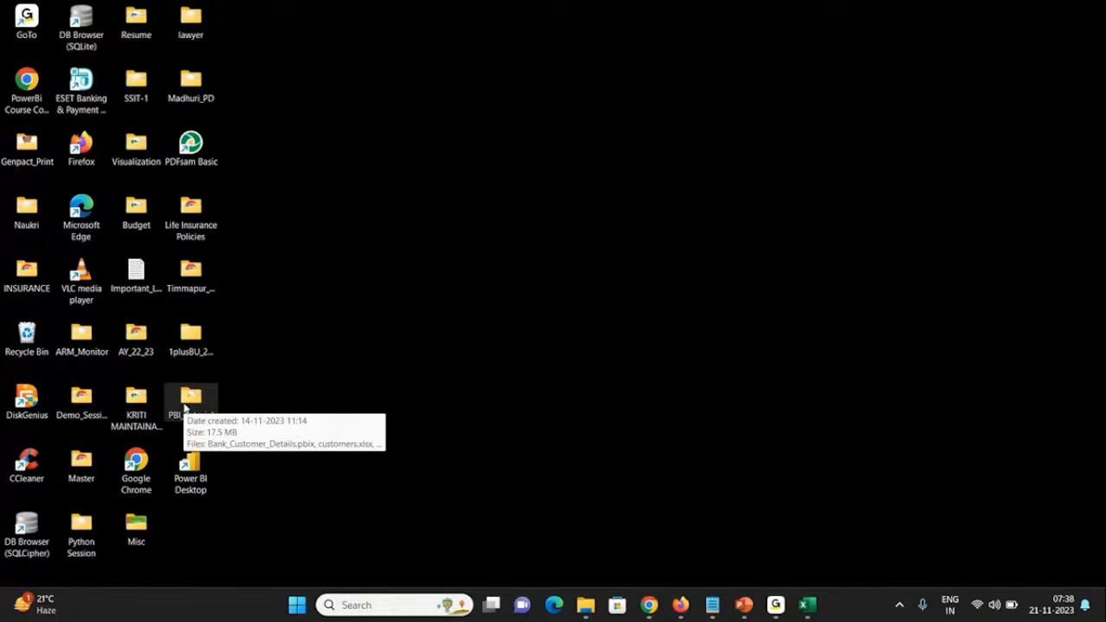
pyautogui.doubleClick(186, 404)
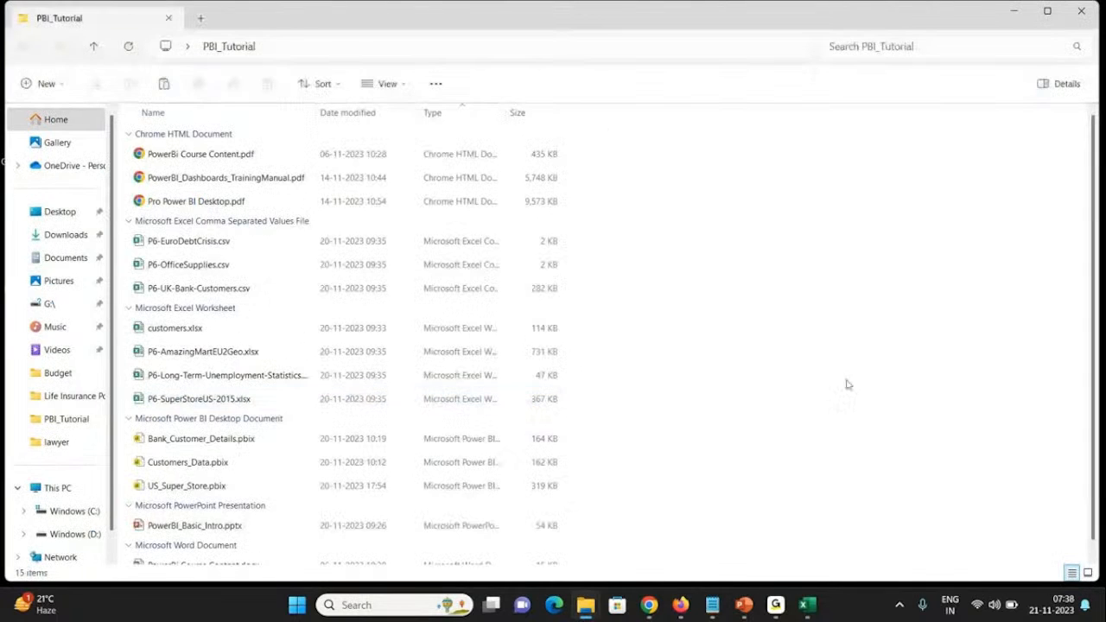
pyautogui.doubleClick(215, 493)
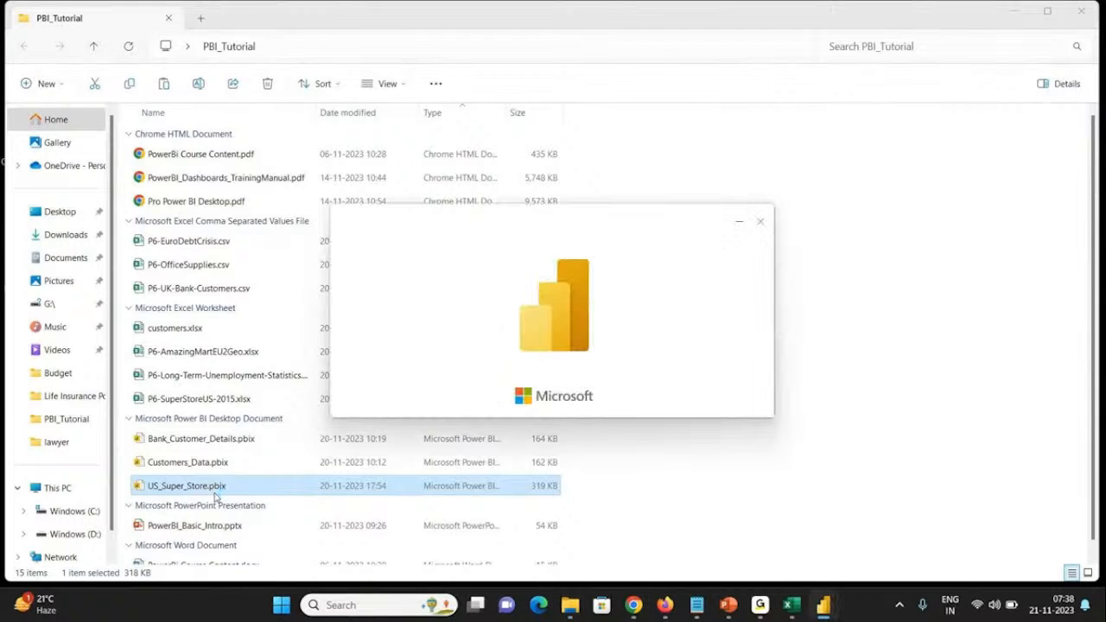
pyautogui.click(789, 614)
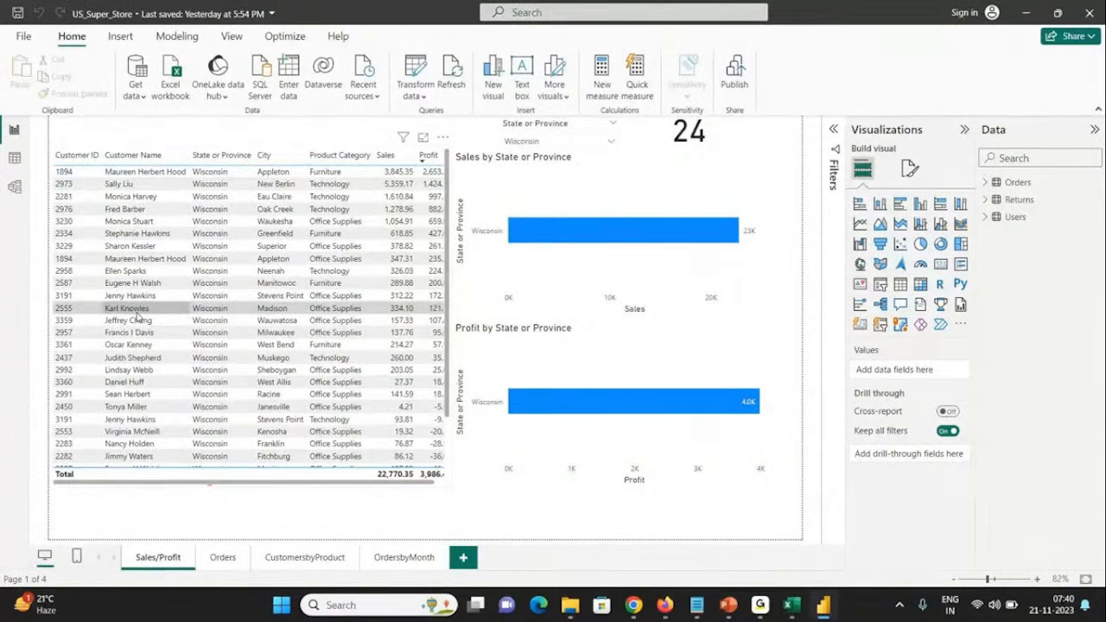
# Step: Compare the Excel workbook's sheets with the Orders, Returns and Users tables and their relationships in the Power BI model
pyautogui.hotkey('alt', 'Tab')
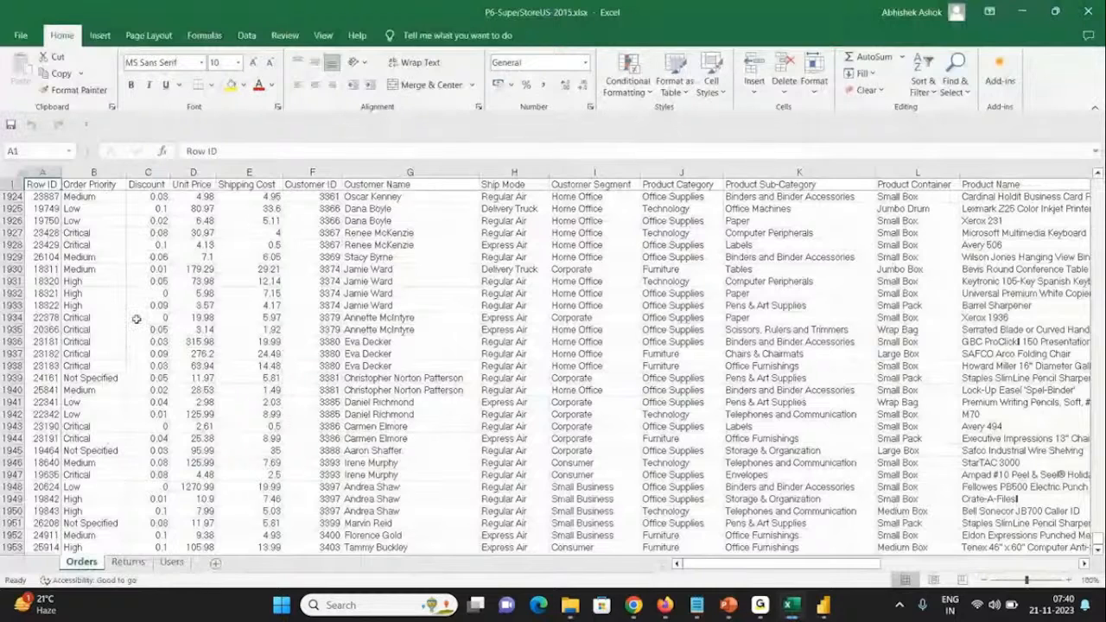
pyautogui.hotkey('alt', 'Tab')
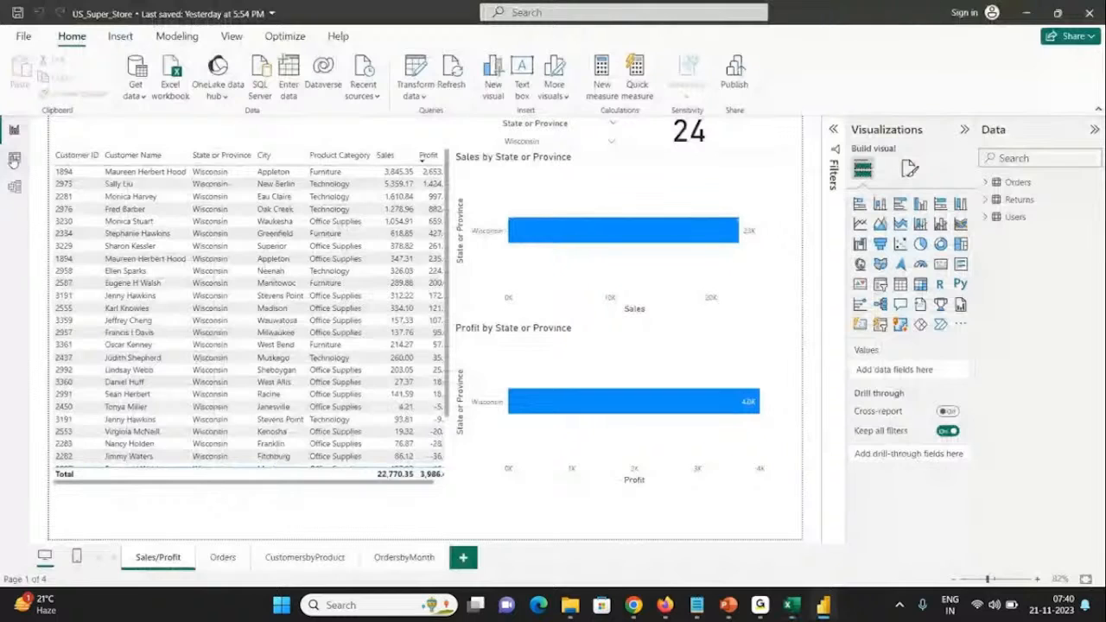
pyautogui.click(14, 160)
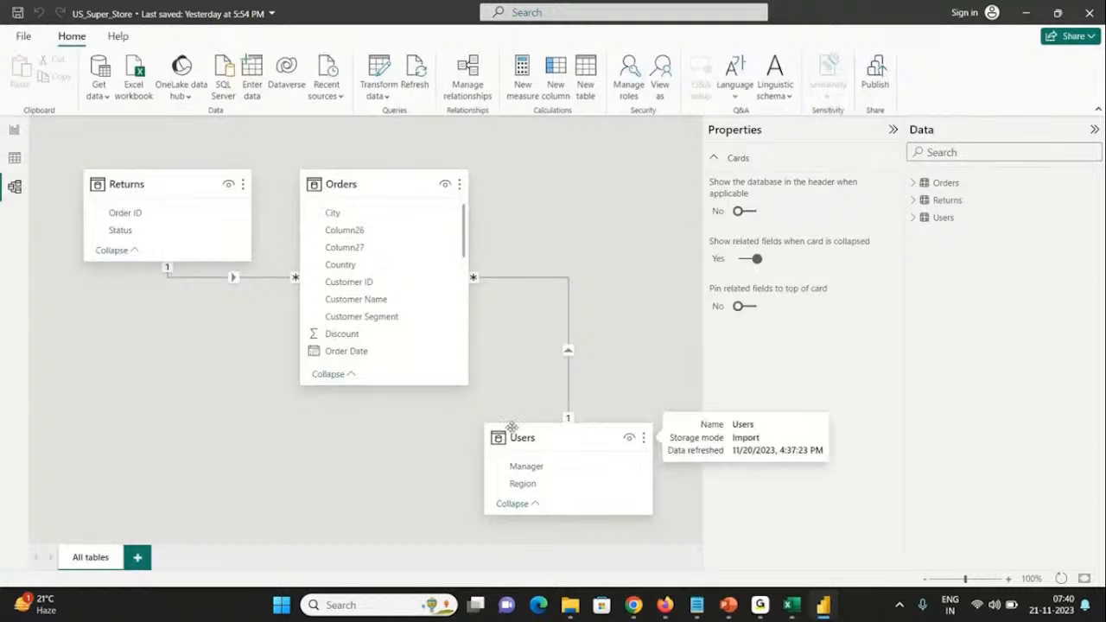
pyautogui.hotkey('alt', 'Tab')
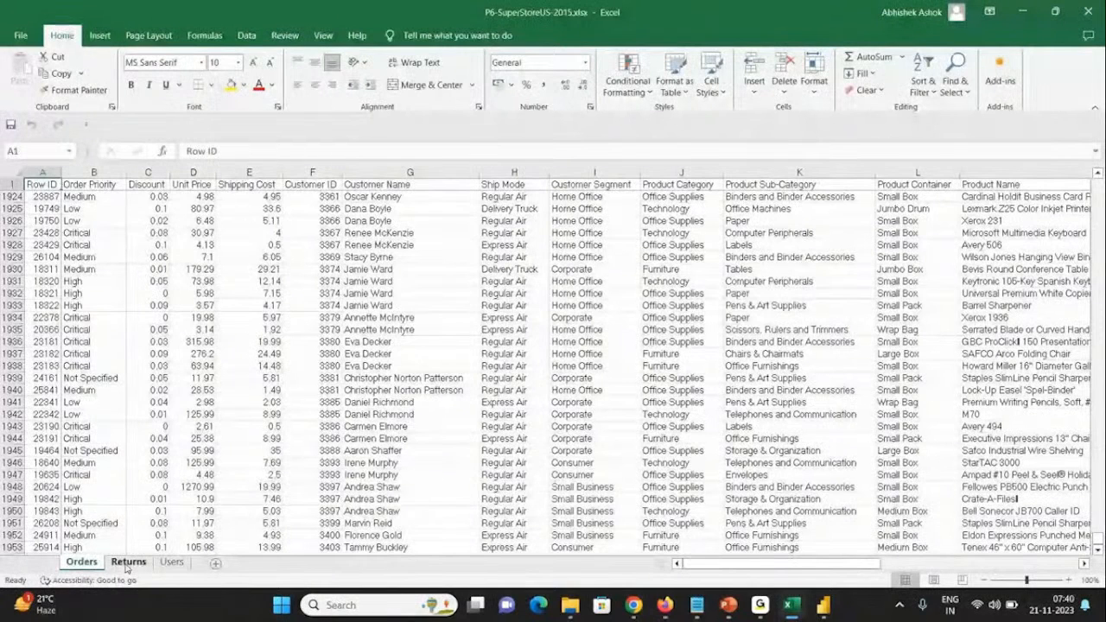
pyautogui.hotkey('alt', 'Tab')
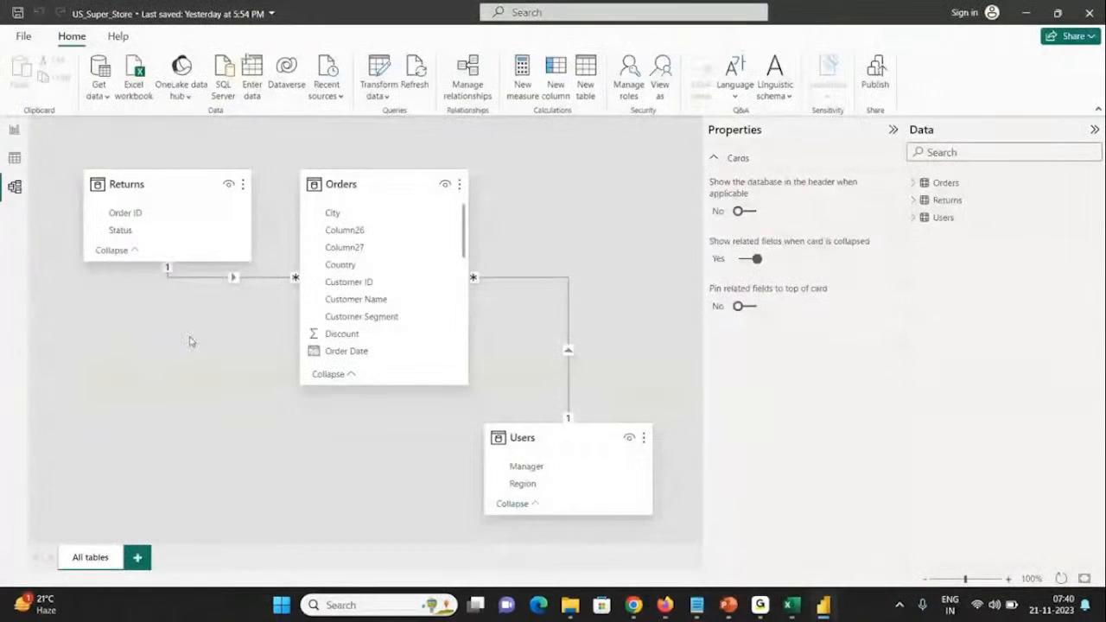
# Step: Return to the report view and review the Sales/Profit, Orders, CustomersbyProduct and OrdersbyMonth pages
pyautogui.click(15, 129)
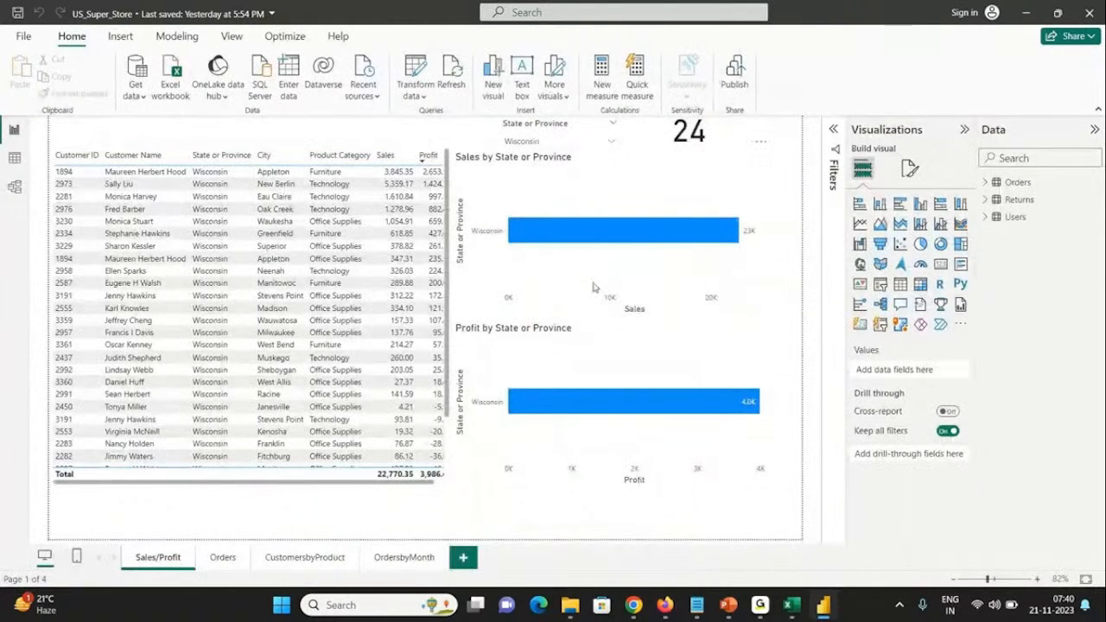
pyautogui.click(222, 557)
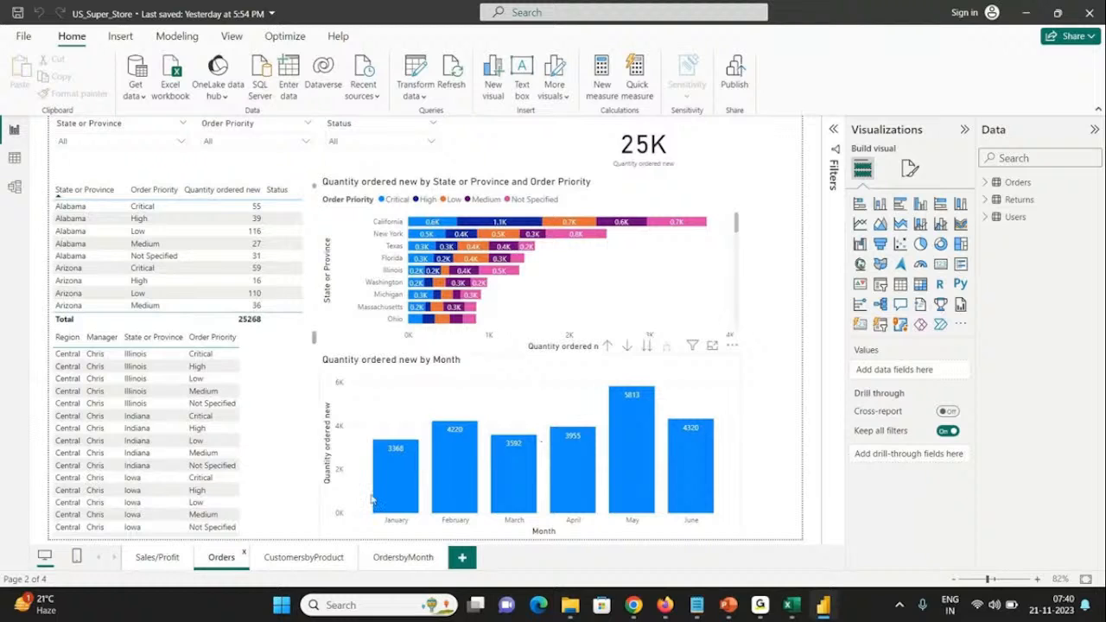
pyautogui.click(295, 557)
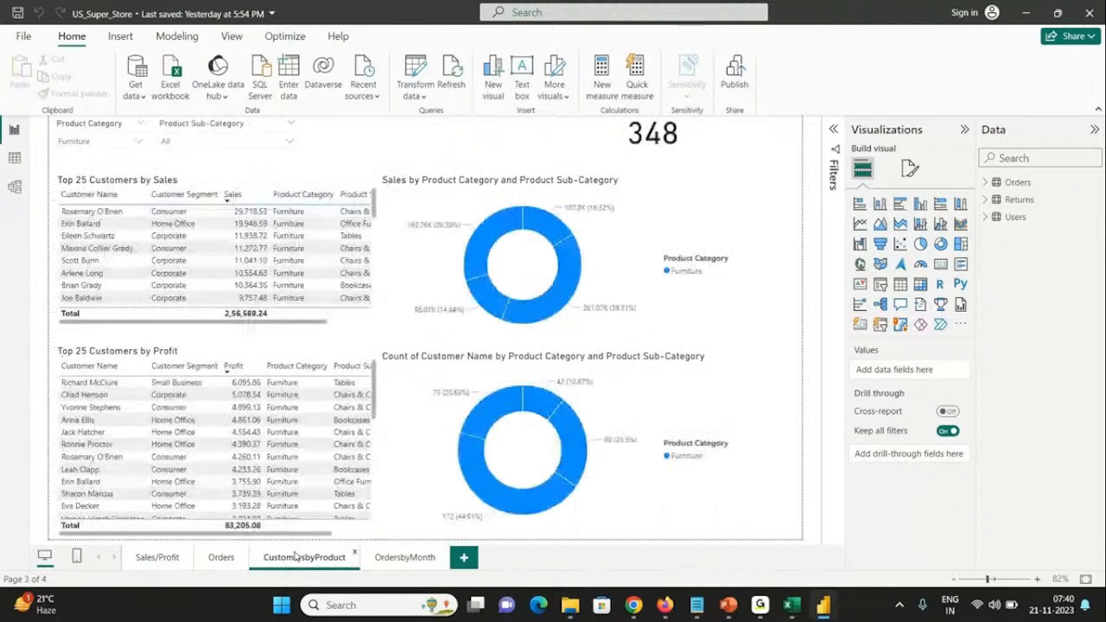
pyautogui.click(421, 562)
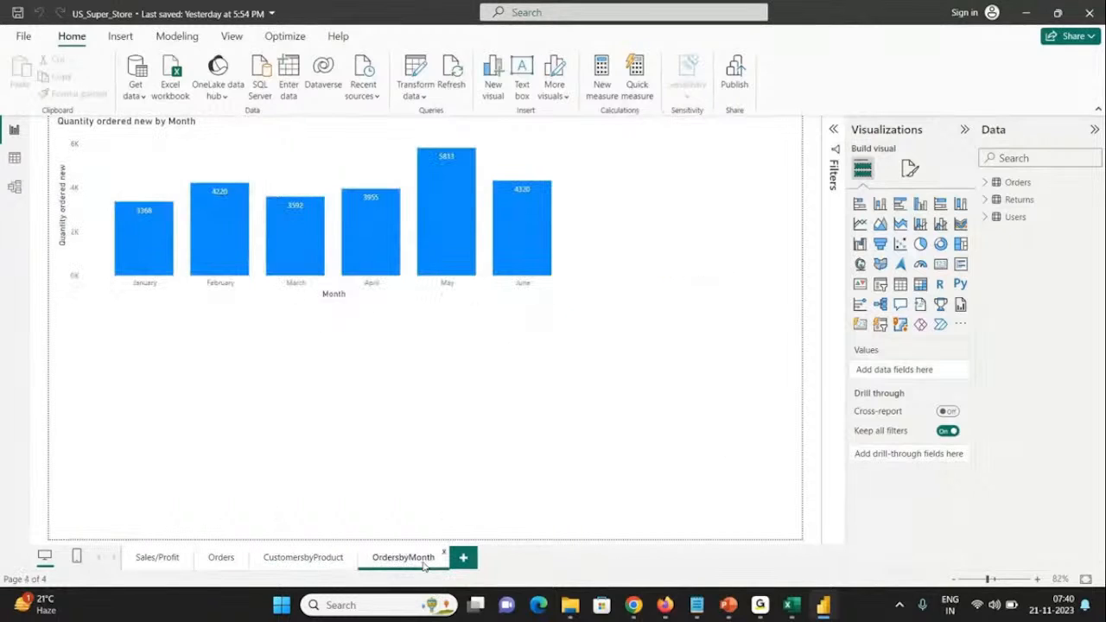
# Step: Minimize the US_Super_Store report, launch a new Power BI Desktop window through Windows search and dismiss its start screen
pyautogui.click(1027, 18)
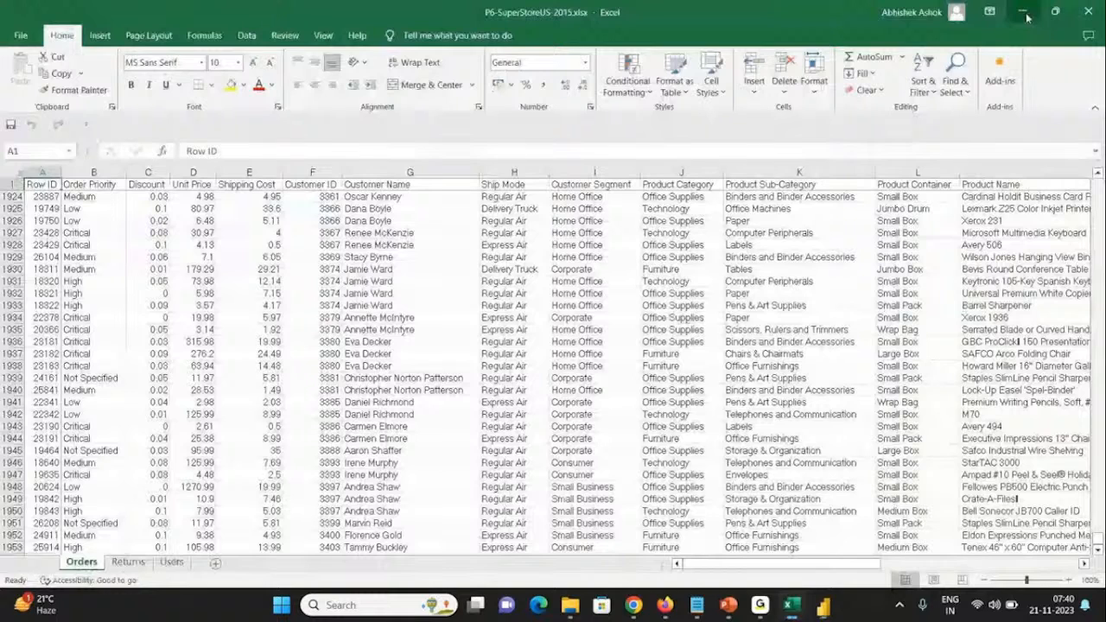
pyautogui.click(1025, 14)
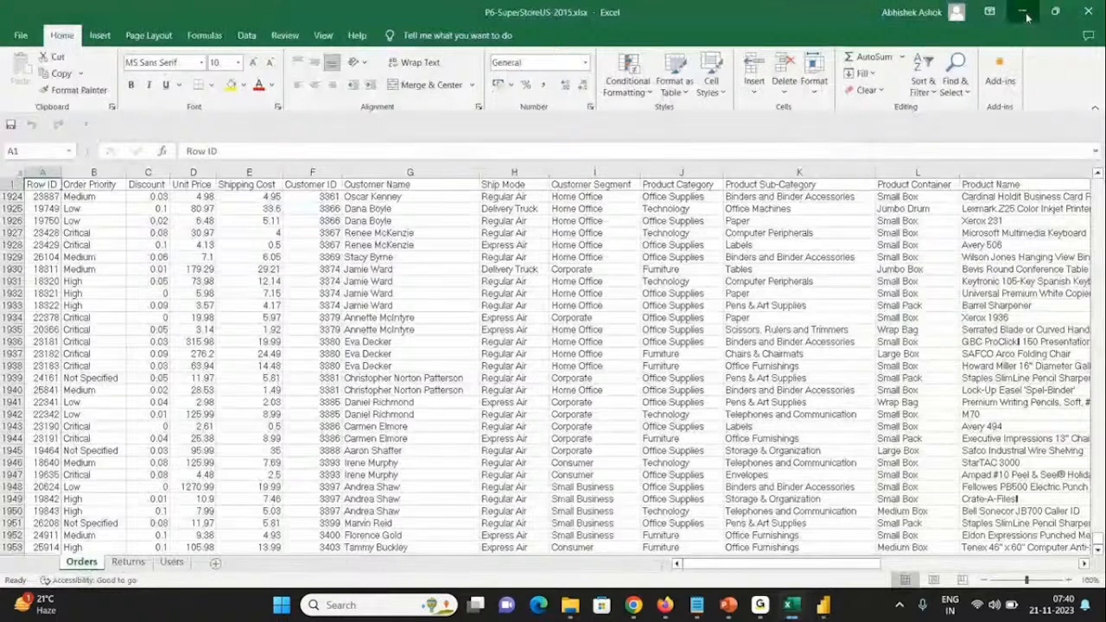
pyautogui.click(336, 607)
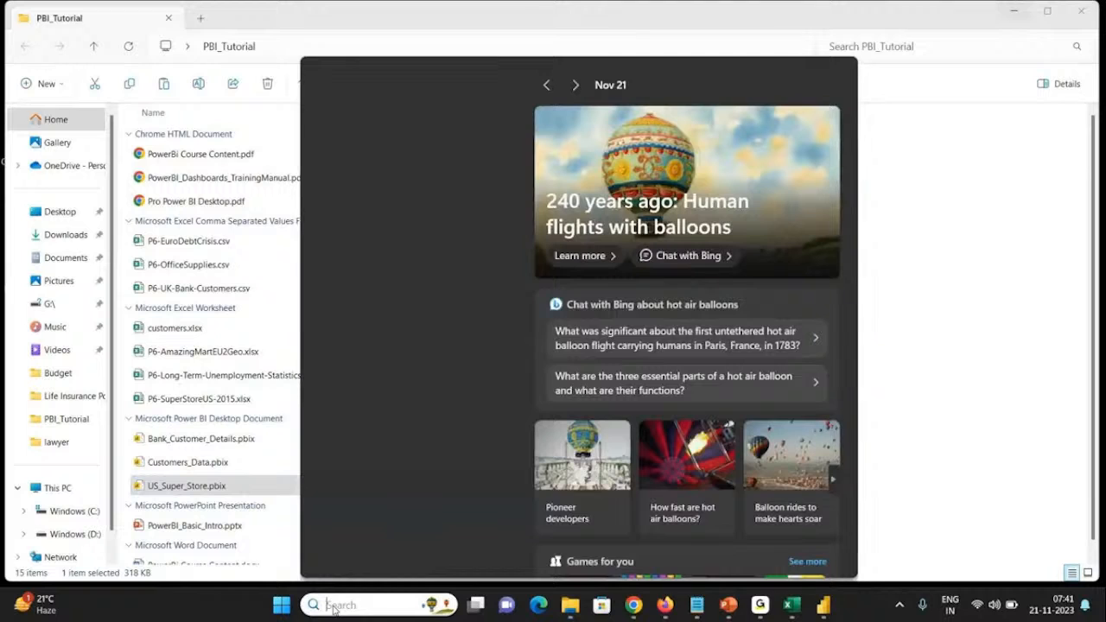
pyautogui.write('power')
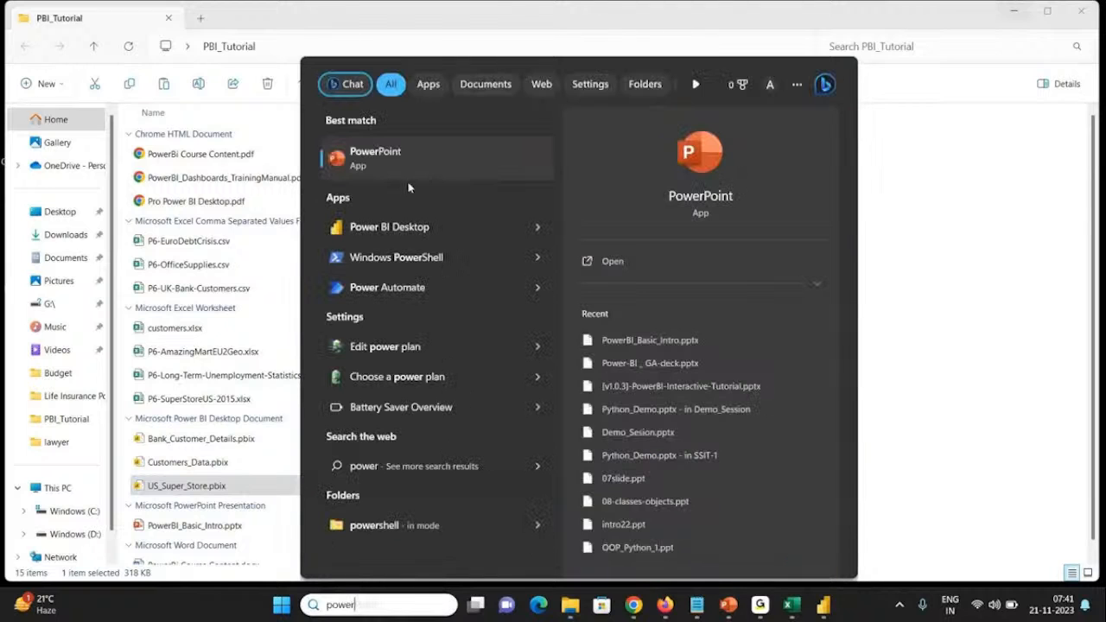
pyautogui.press('BackSpace')
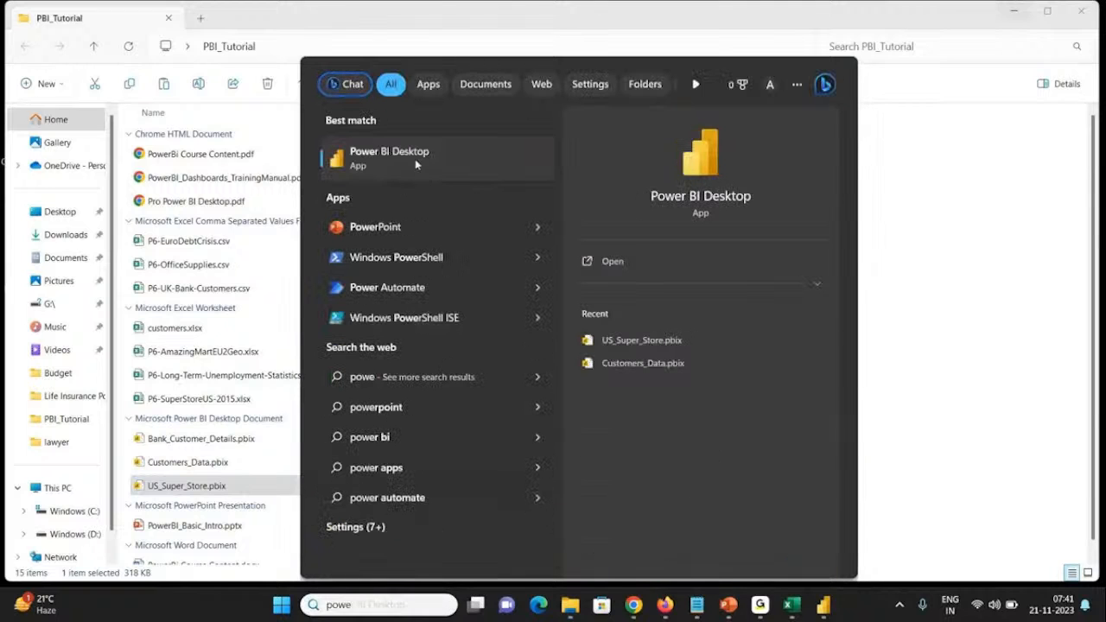
pyautogui.click(415, 159)
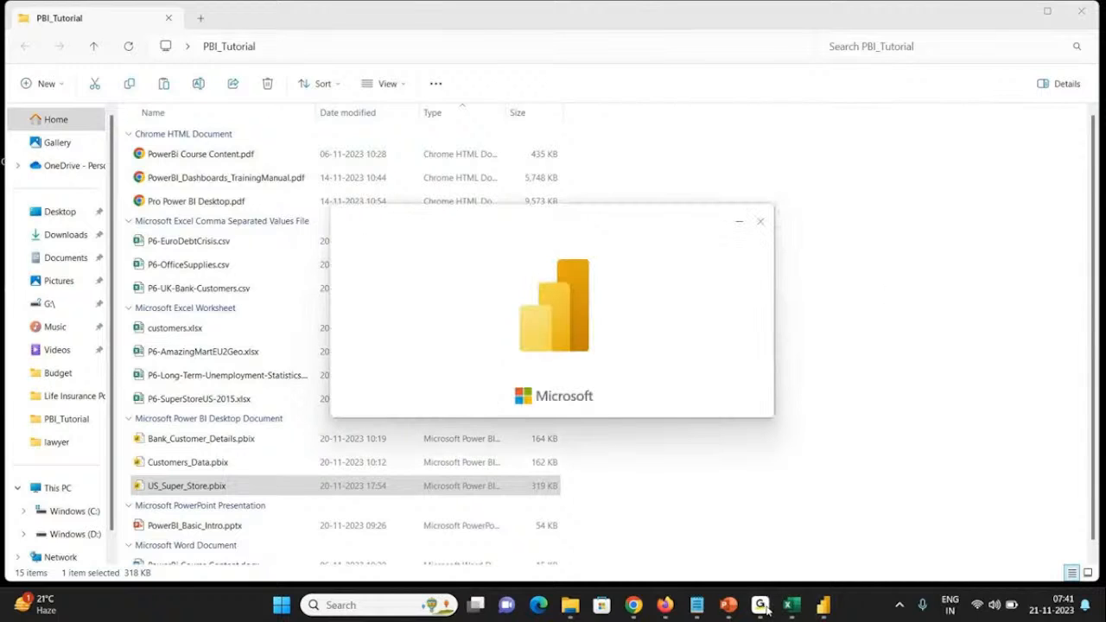
pyautogui.moveTo(760, 607)
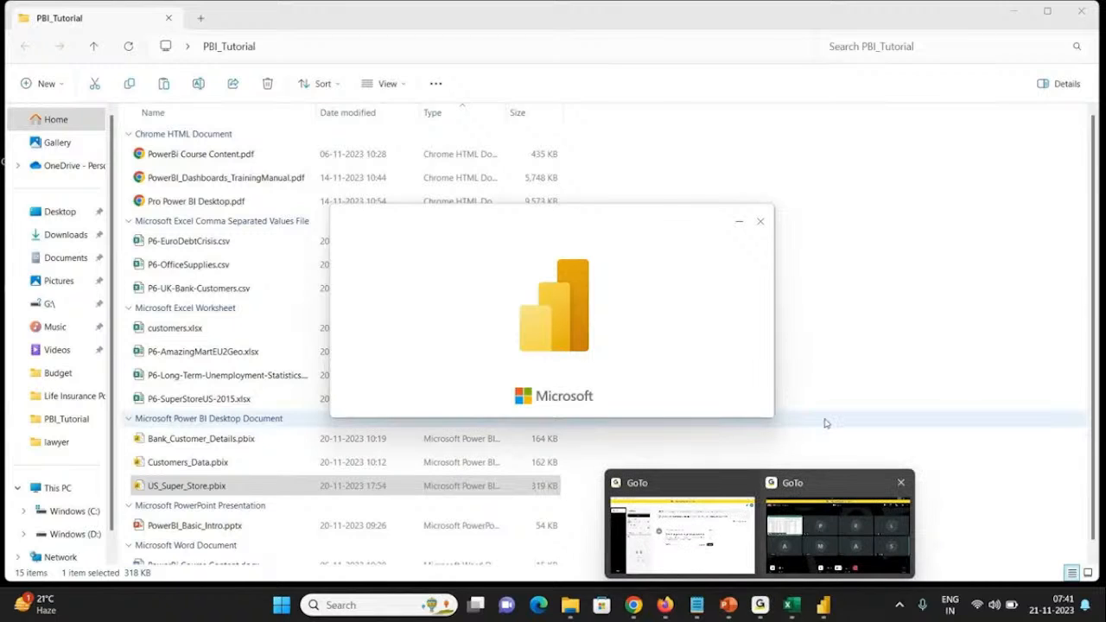
pyautogui.click(797, 493)
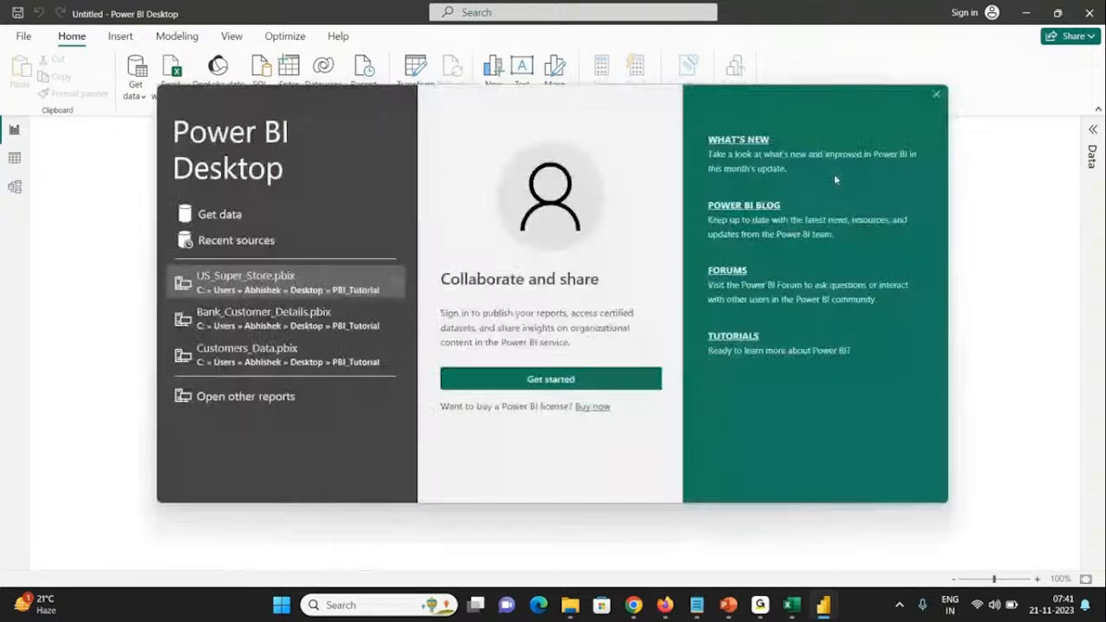
pyautogui.click(937, 96)
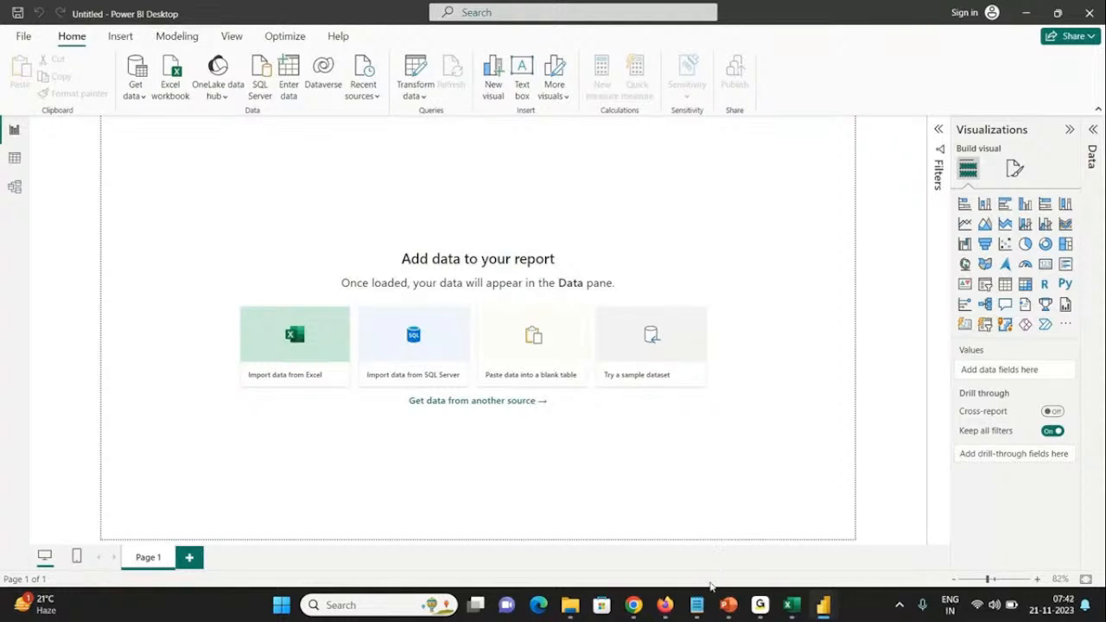
pyautogui.moveTo(763, 604)
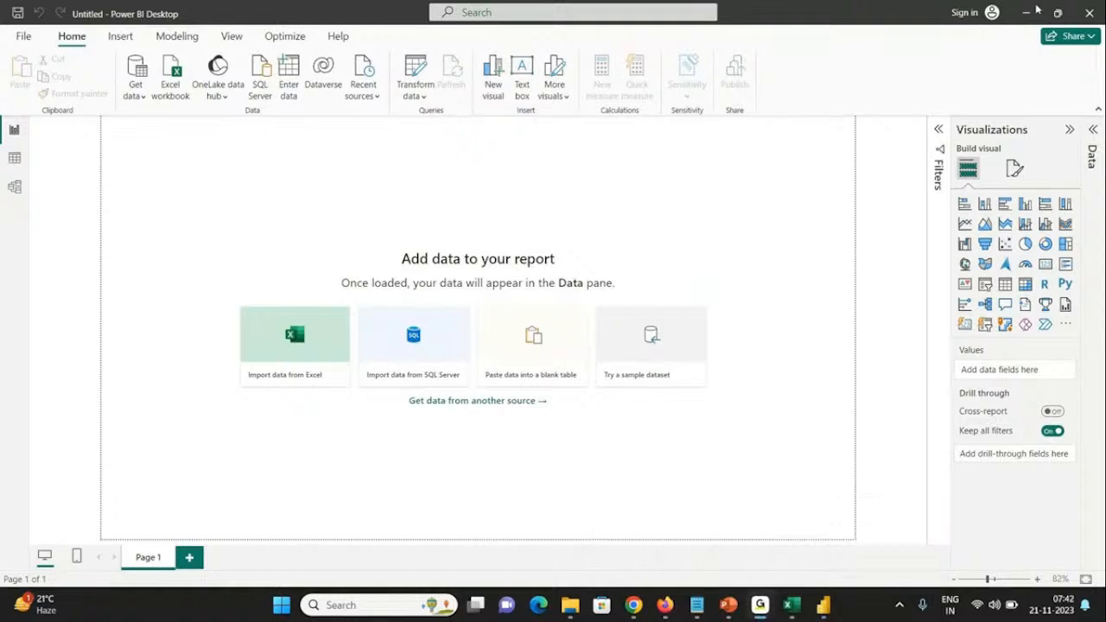
# Step: Save the blank report as US_Superstore_20231121.pbix in the PBI_Tutorial folder on the desktop
pyautogui.click(734, 182)
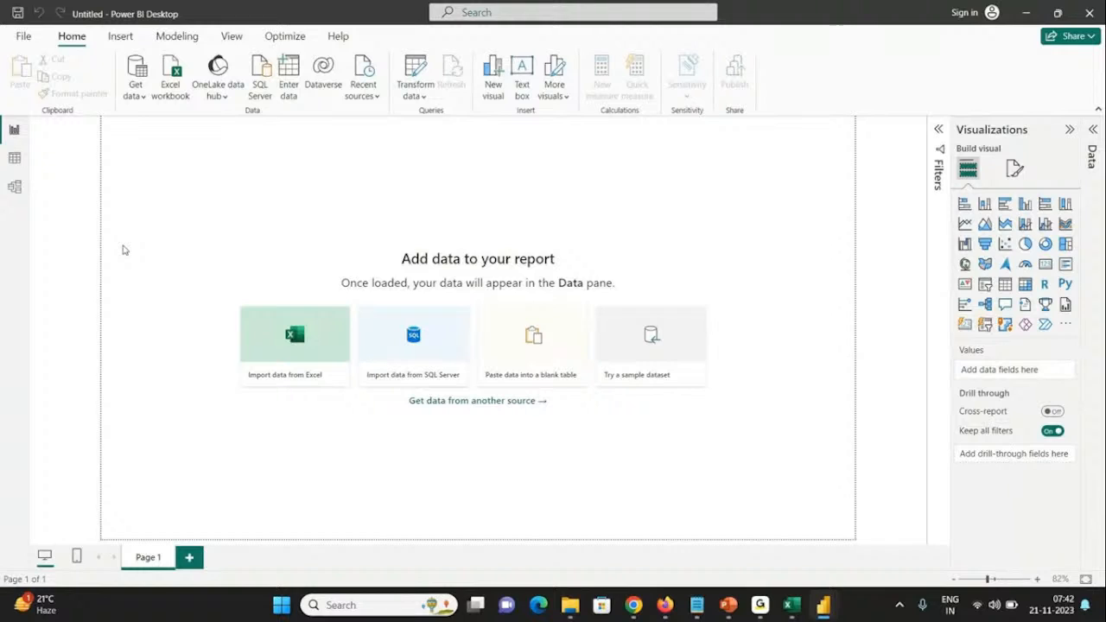
pyautogui.click(23, 37)
pyautogui.click(38, 134)
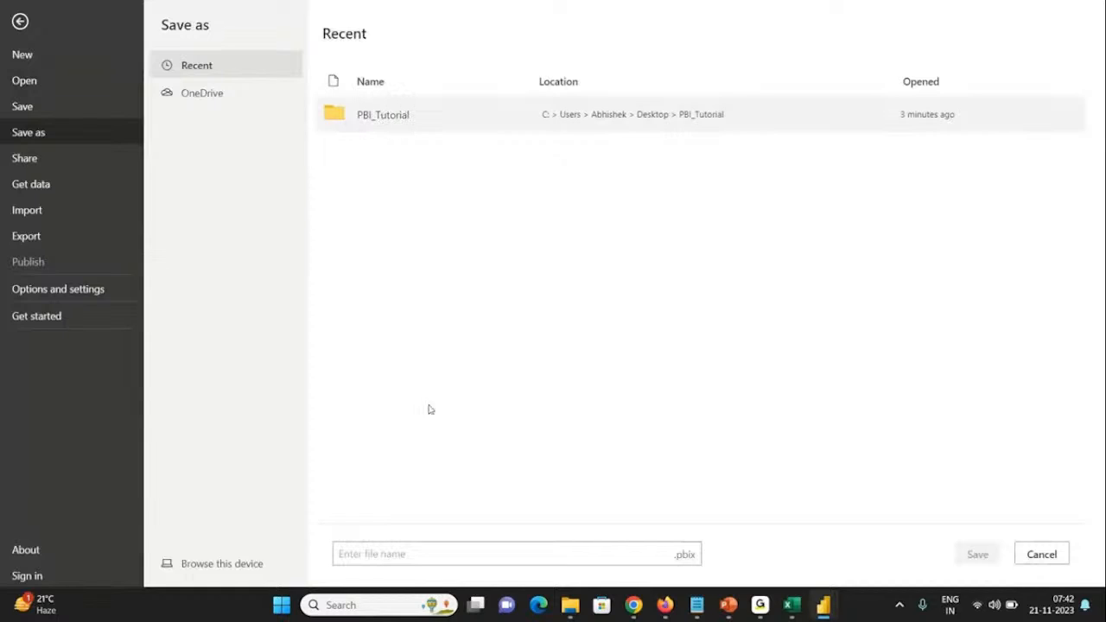
pyautogui.click(216, 574)
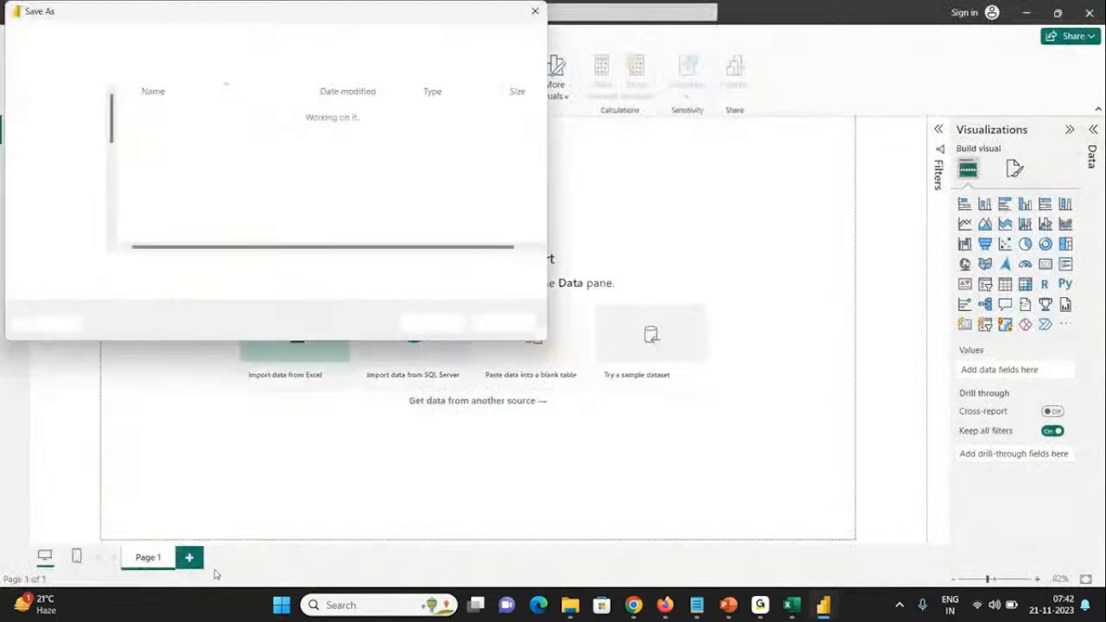
pyautogui.click(153, 269)
pyautogui.write('US_Superst')
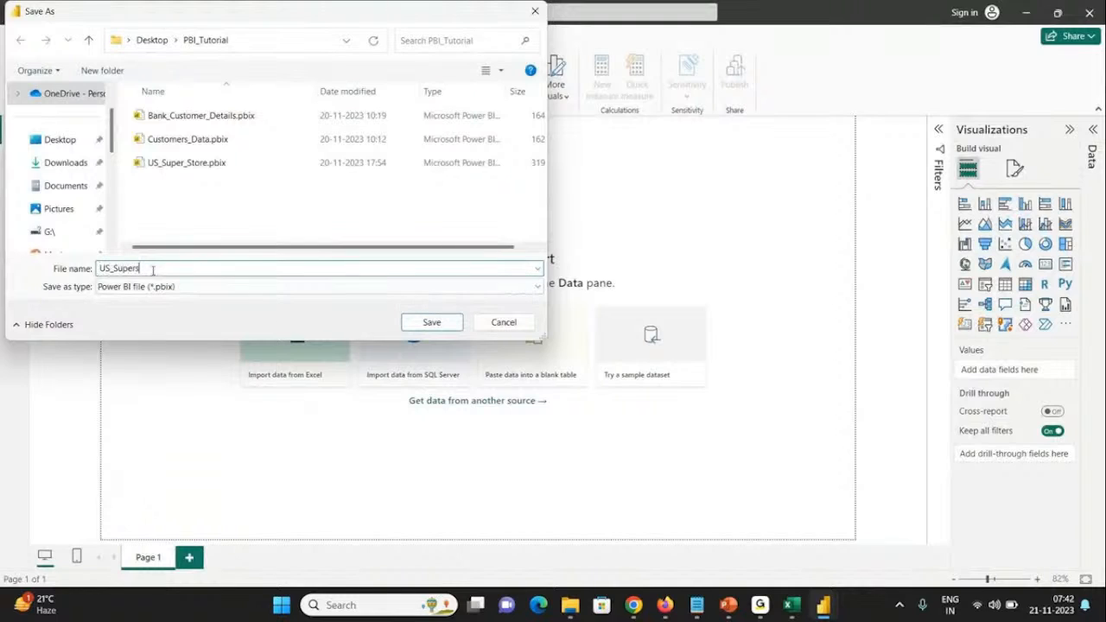
pyautogui.write('ore_201')
pyautogui.press('BackSpace')
pyautogui.write('231121')
pyautogui.press('Return')
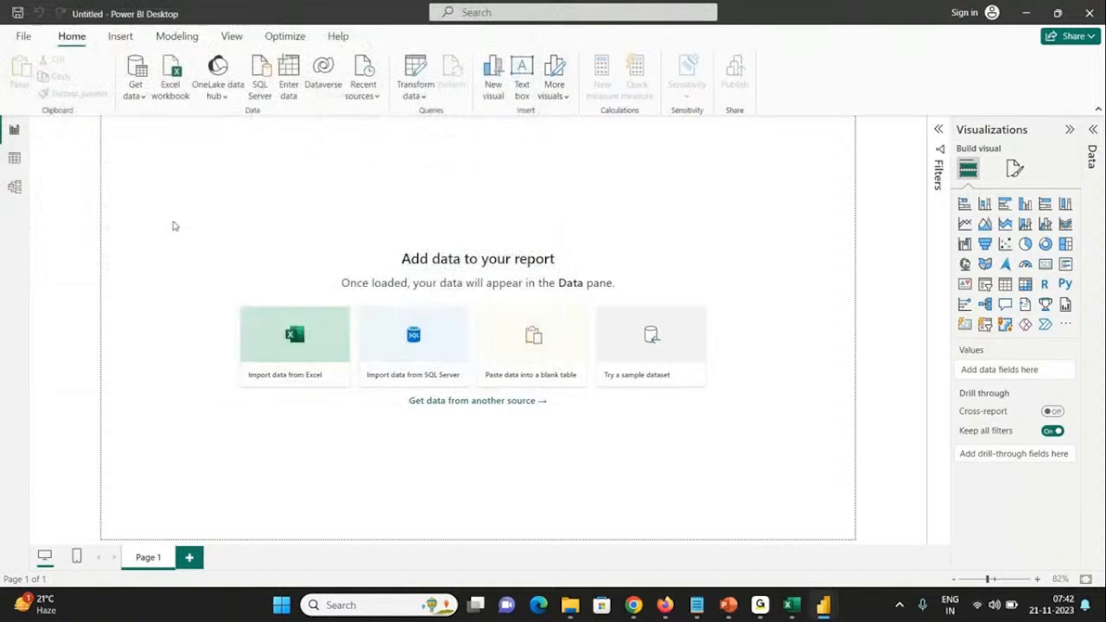
# Step: Connect to the Excel workbook P6-SuperStoreUS-2015.xlsx in the PBI_Tutorial folder through the full list of data sources
pyautogui.click(136, 87)
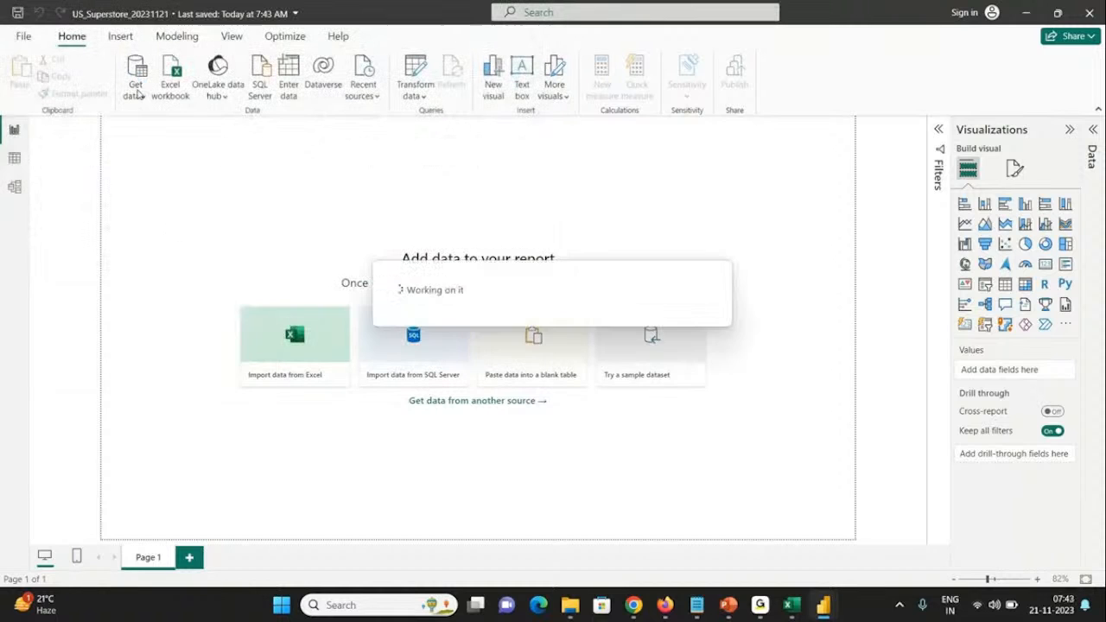
pyautogui.click(136, 97)
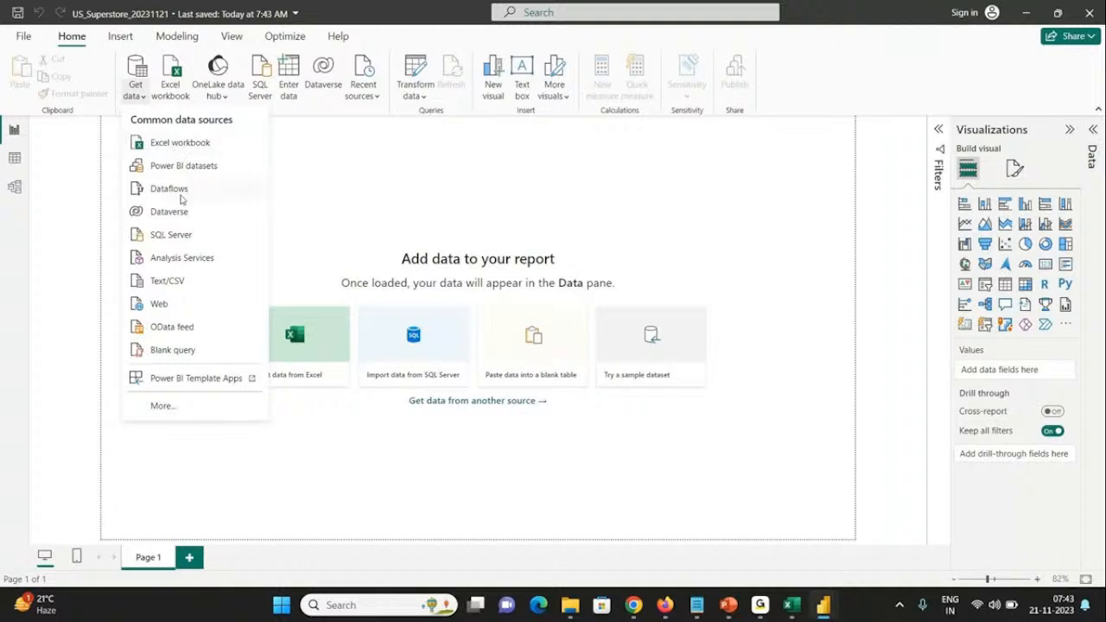
pyautogui.click(164, 406)
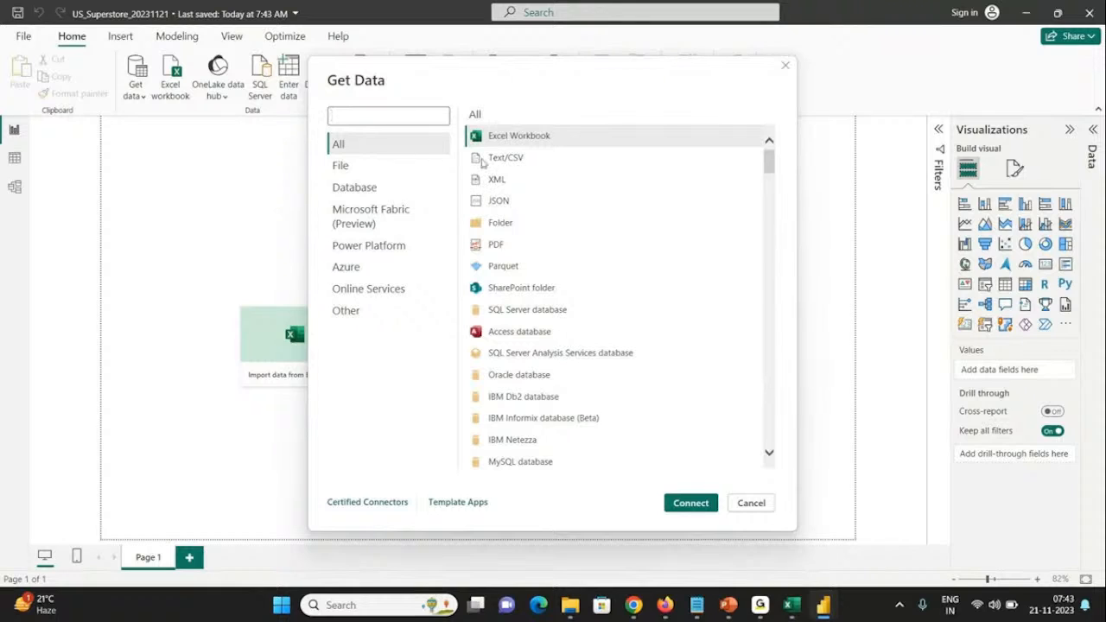
pyautogui.moveTo(570, 610)
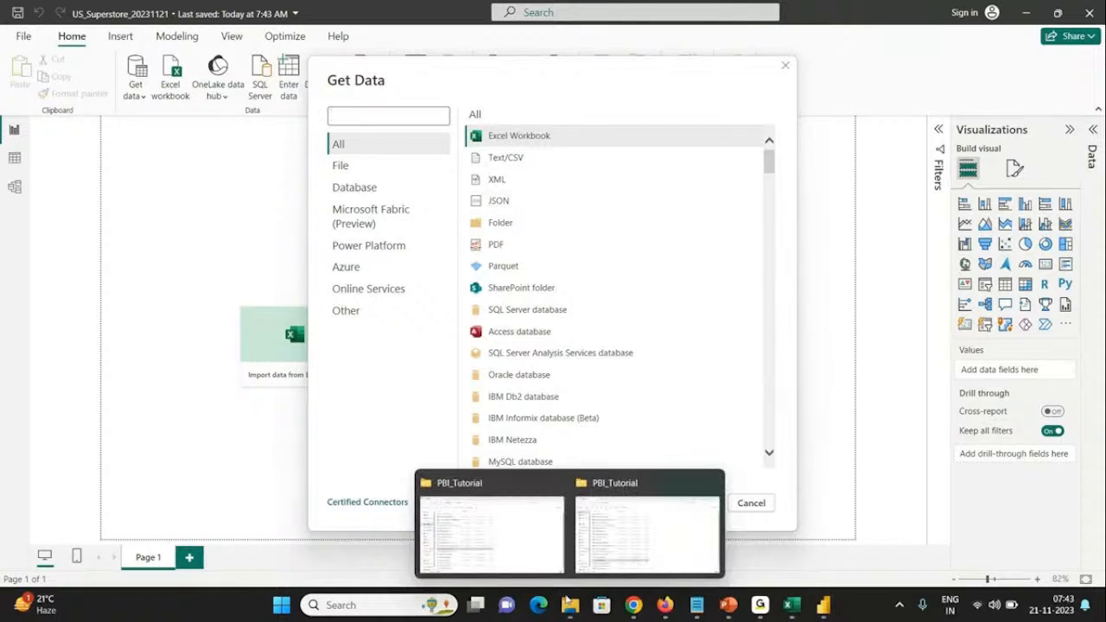
pyautogui.click(557, 505)
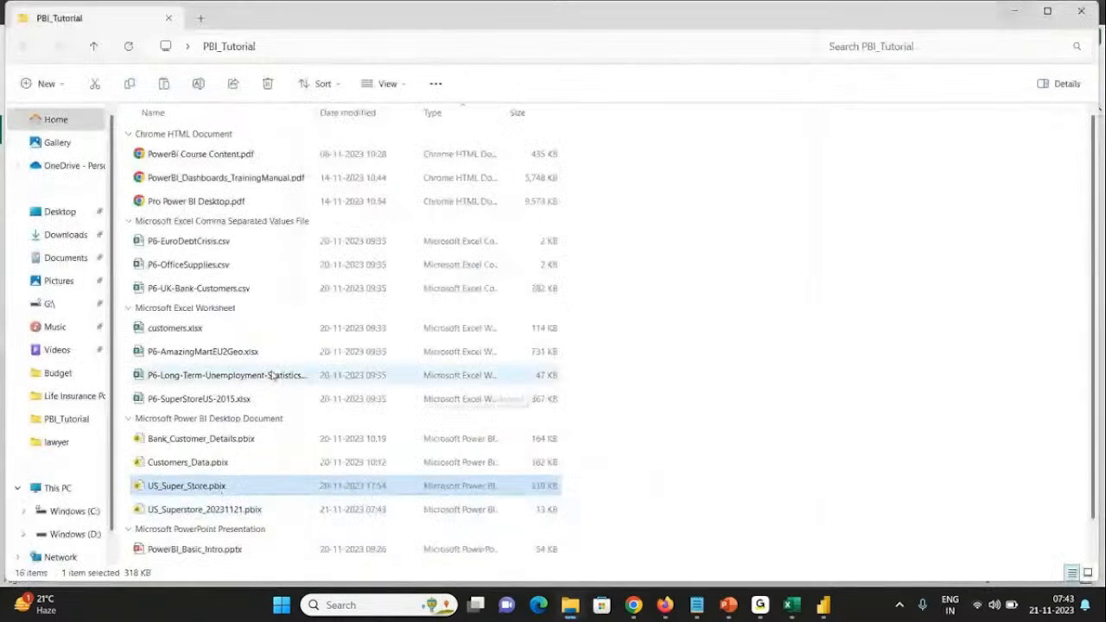
pyautogui.click(238, 402)
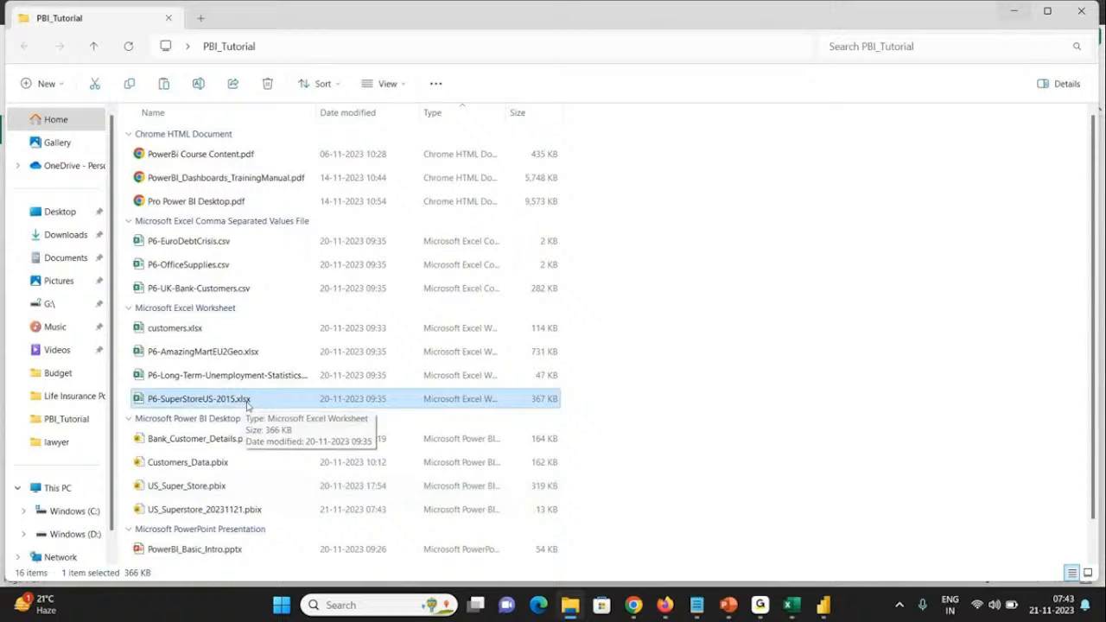
pyautogui.hotkey('alt', 'Tab')
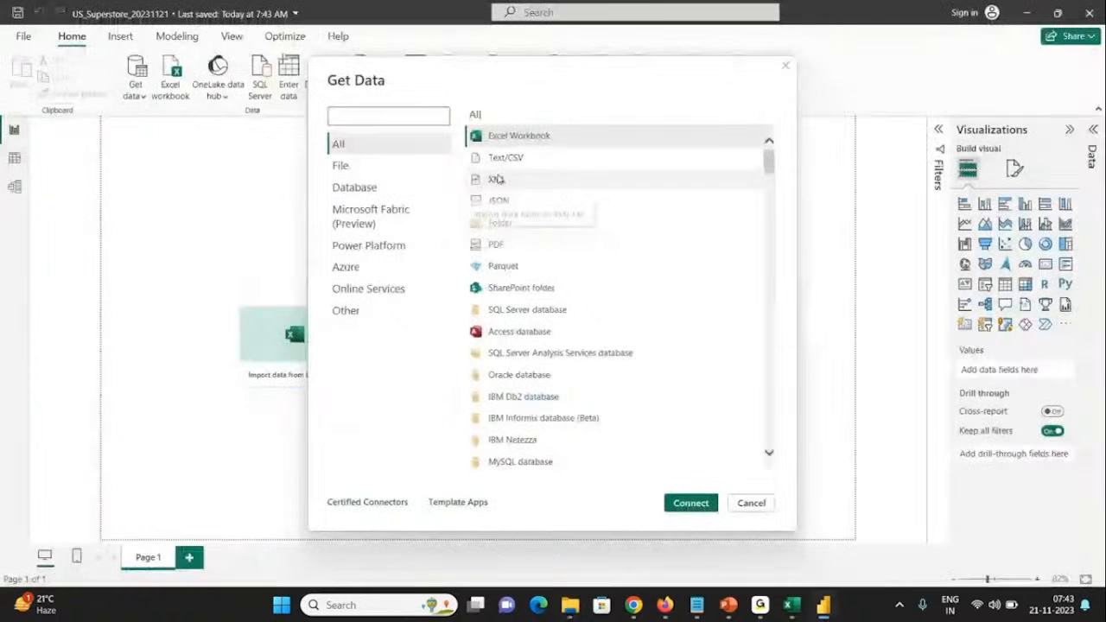
pyautogui.click(690, 508)
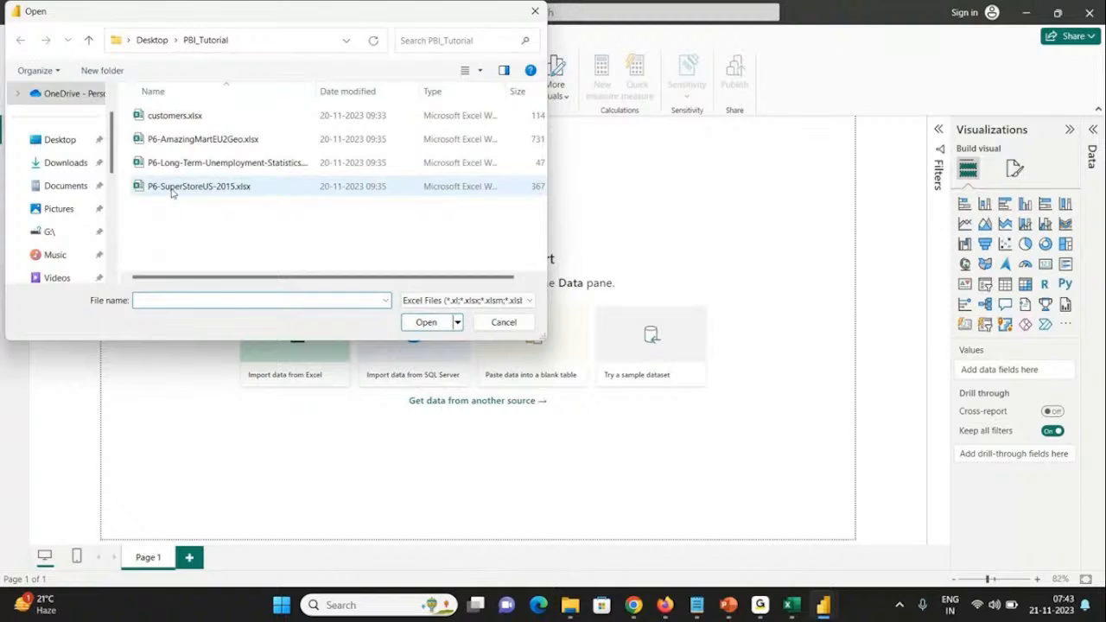
pyautogui.doubleClick(171, 193)
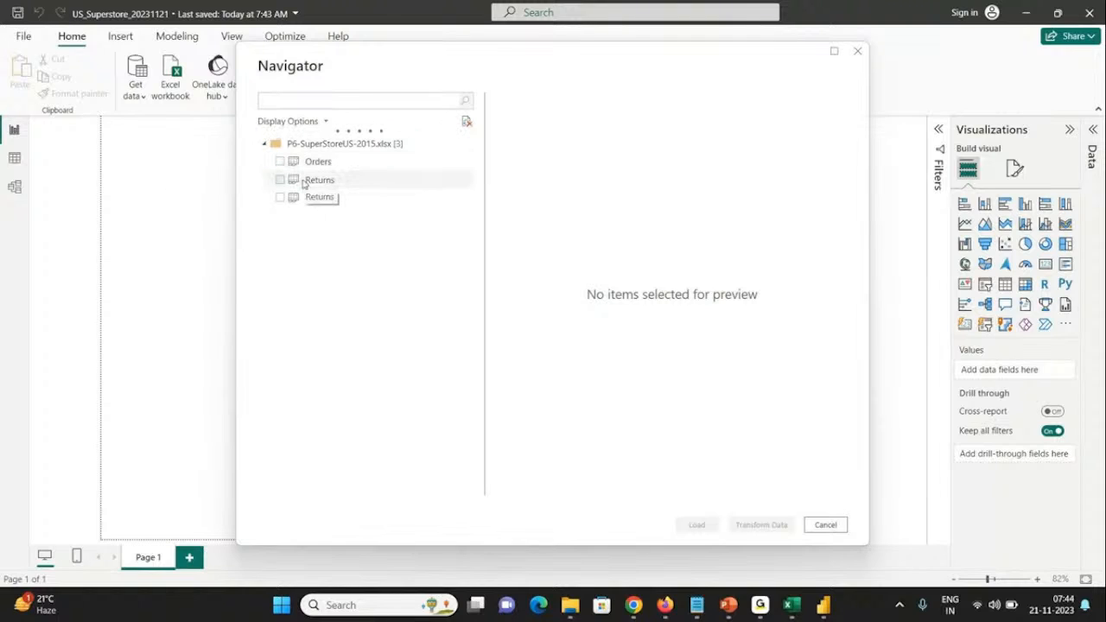
# Step: Check the sheets in the source workbook and select the Orders, Returns and Users tables for import
pyautogui.click(788, 606)
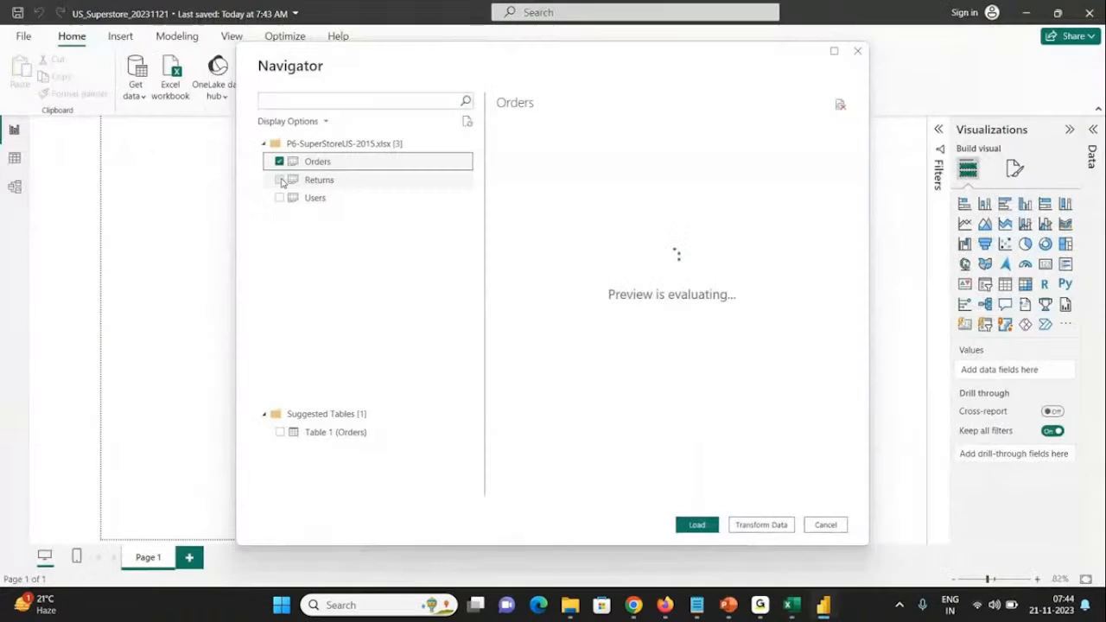
pyautogui.click(280, 181)
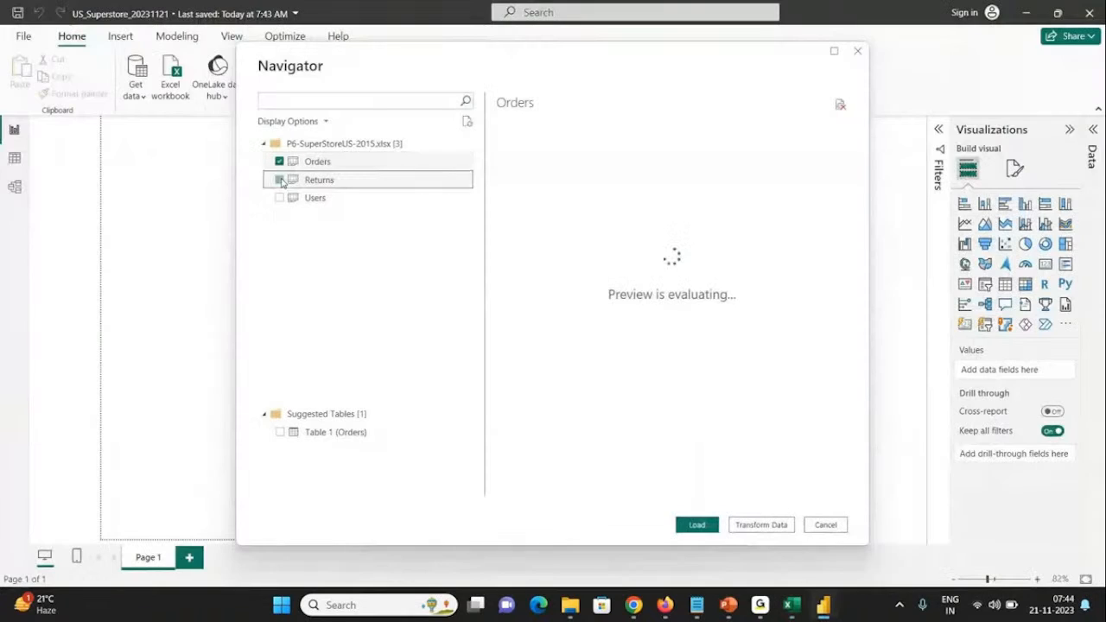
pyautogui.click(279, 198)
# Step: Preview the Orders, Returns and Users tables against the workbook's sheets and load them into the report
pyautogui.click(353, 169)
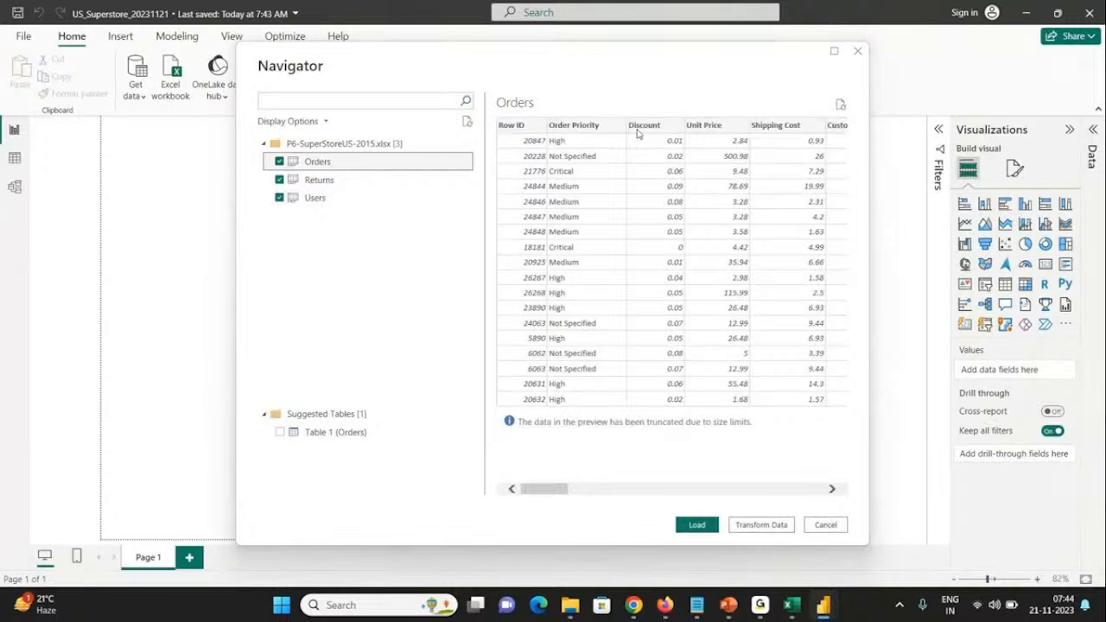
pyautogui.hotkey('alt', 'Tab')
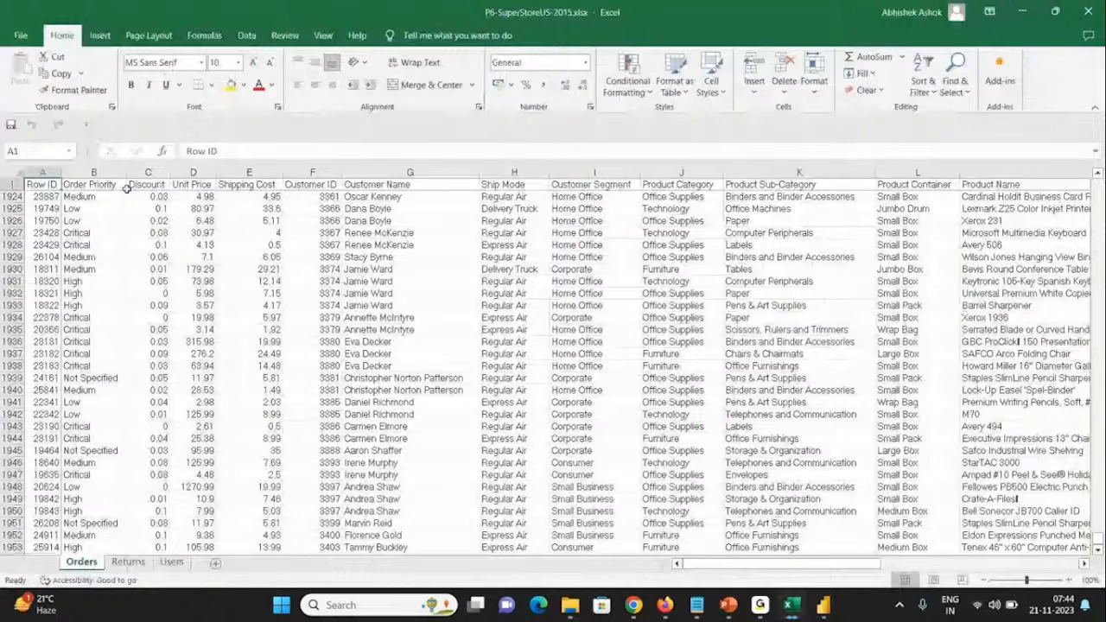
pyautogui.hotkey('alt', 'Tab')
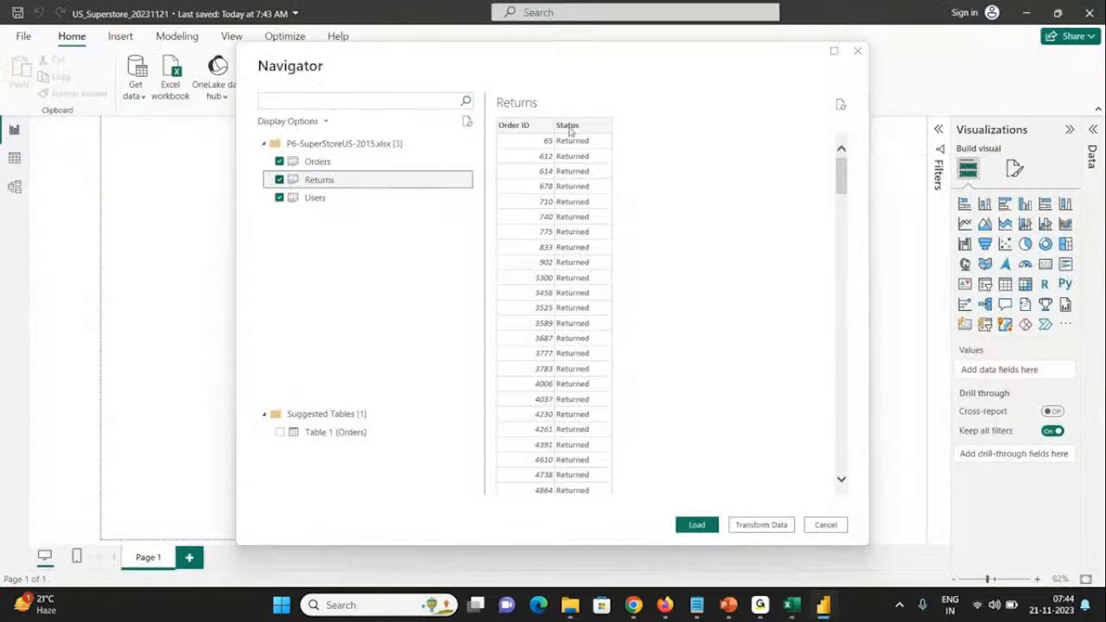
pyautogui.hotkey('alt', 'Tab')
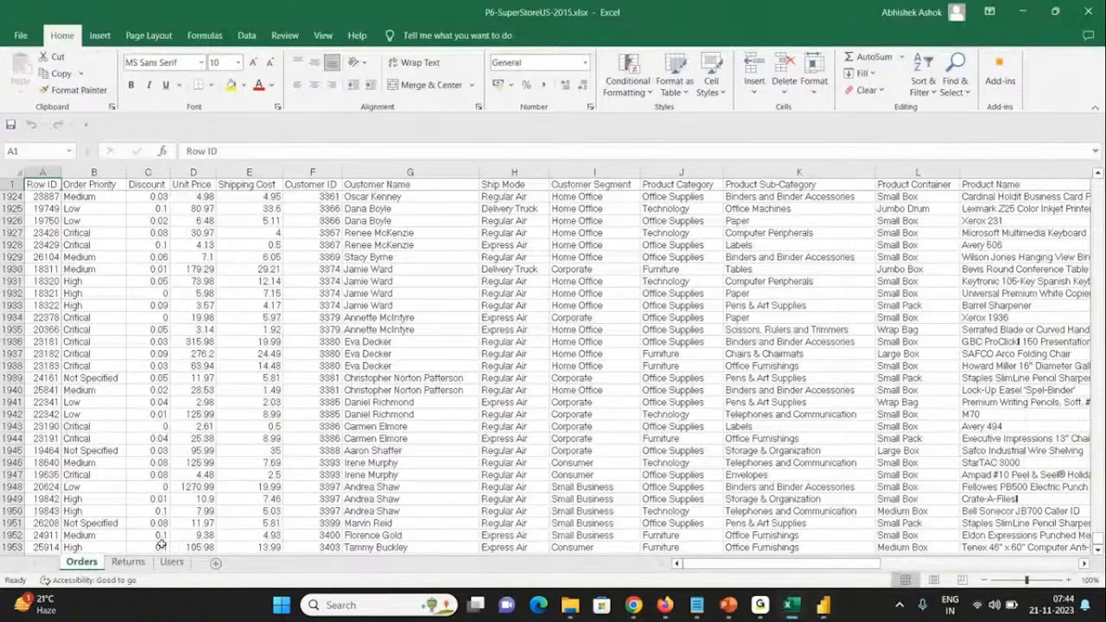
pyautogui.hotkey('alt', 'Tab')
pyautogui.click(363, 200)
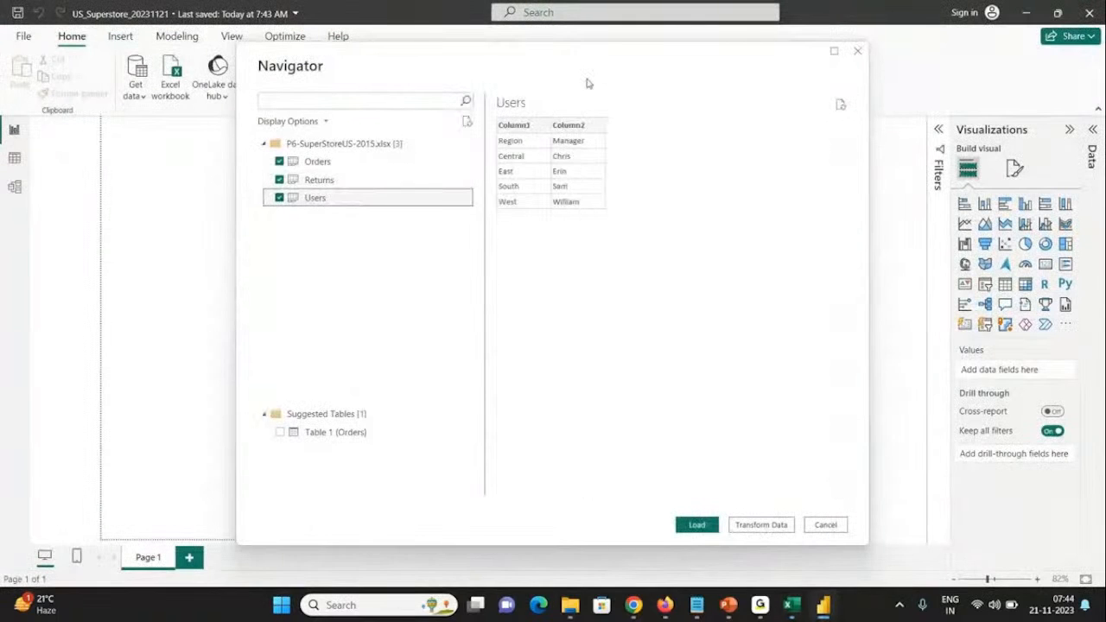
pyautogui.click(322, 166)
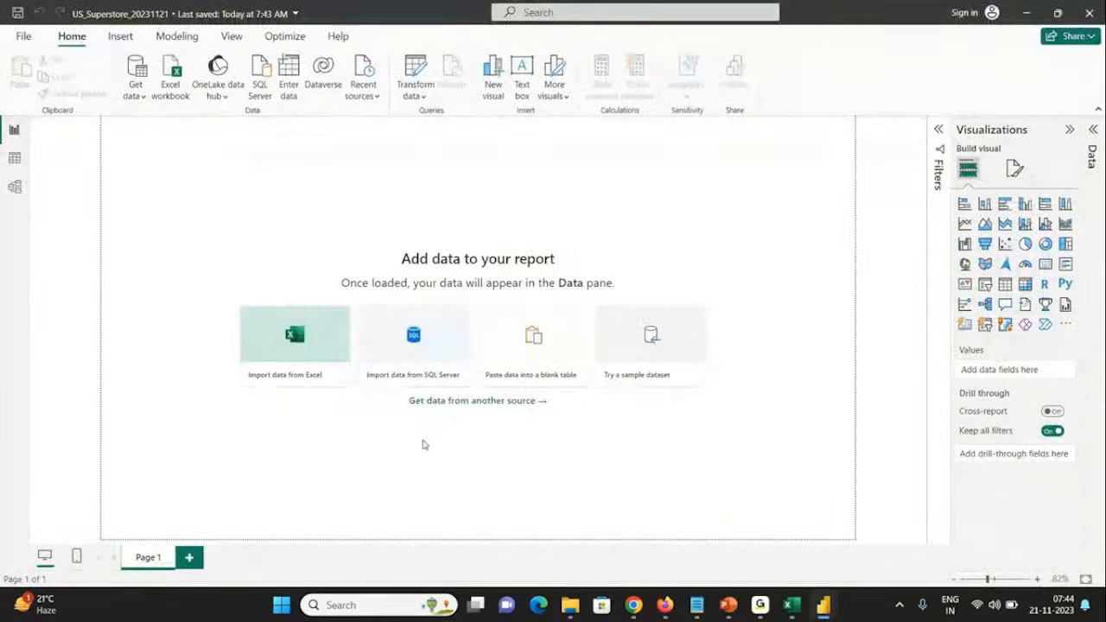
# Step: Close the P6-SuperStoreUS-2015 workbook in Excel and save the Power BI report
pyautogui.click(795, 613)
pyautogui.click(574, 424)
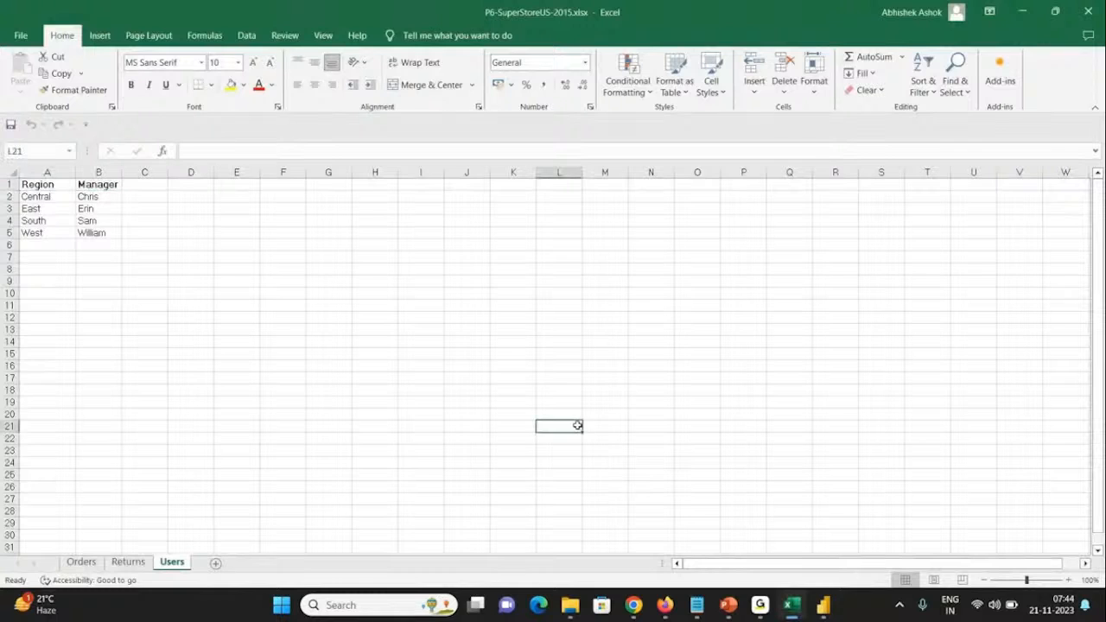
pyautogui.click(1086, 11)
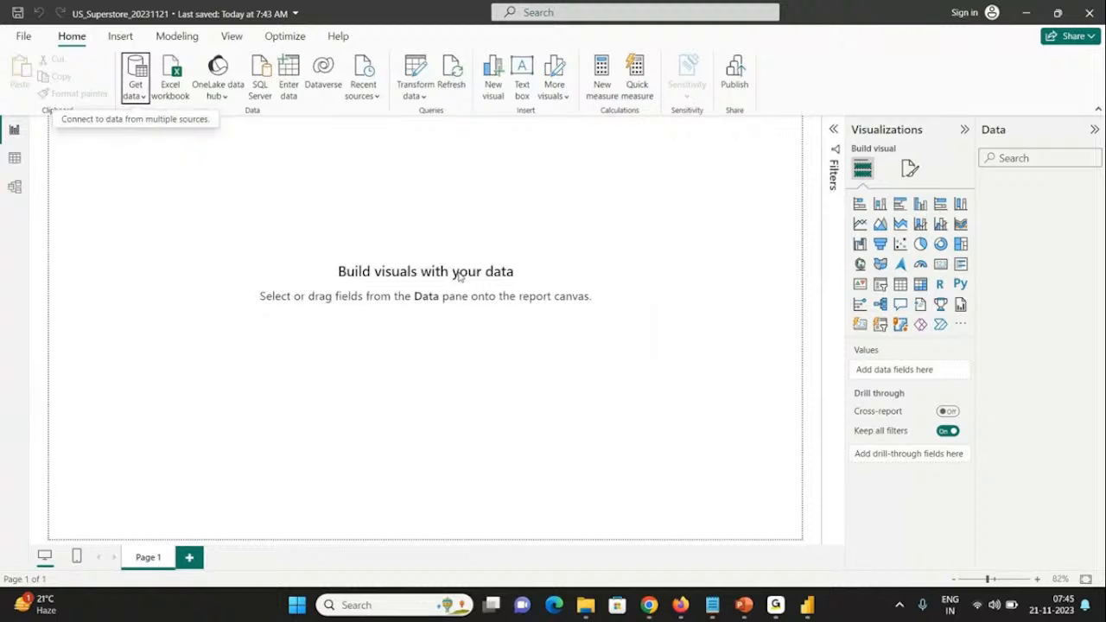
pyautogui.click(23, 36)
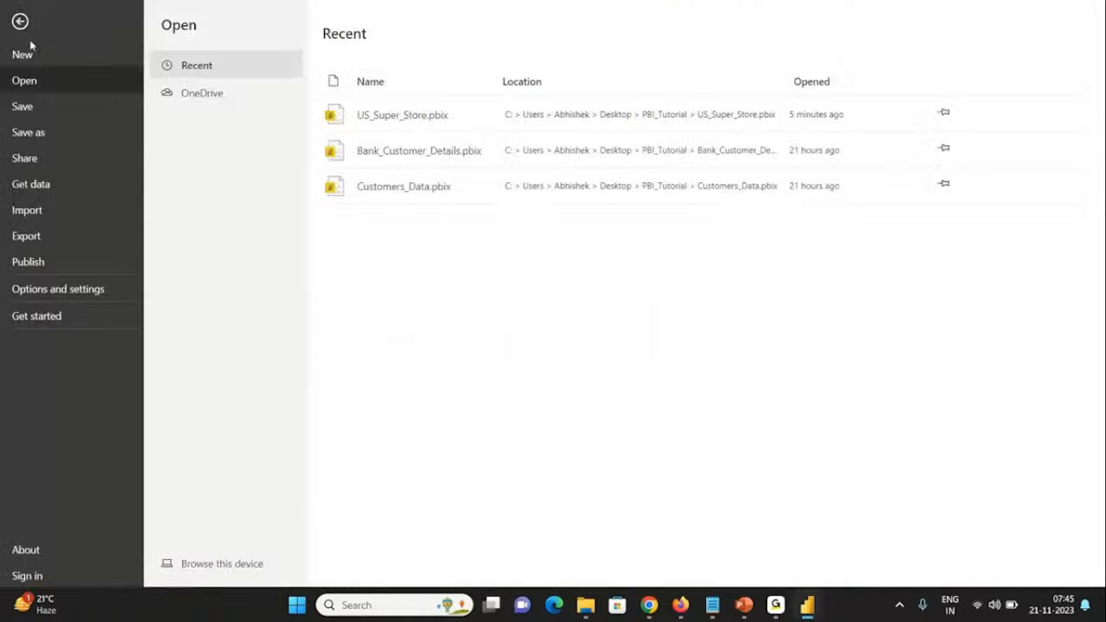
pyautogui.click(25, 107)
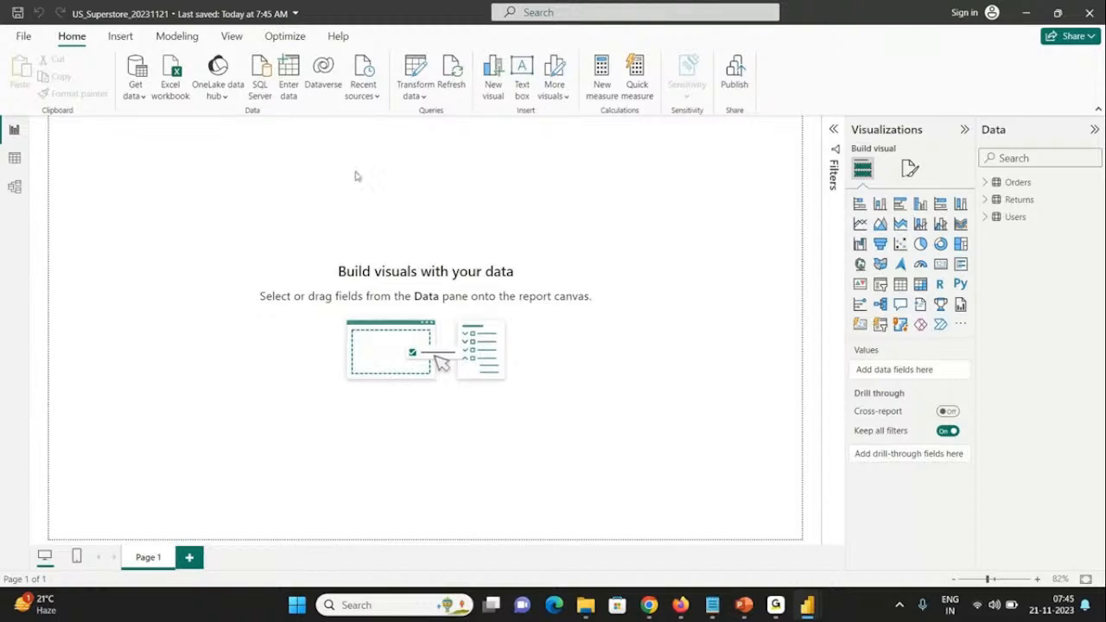
# Step: Open the Power Query editor and check the data types of the Row ID, Order Priority and Discount columns in Orders
pyautogui.click(414, 96)
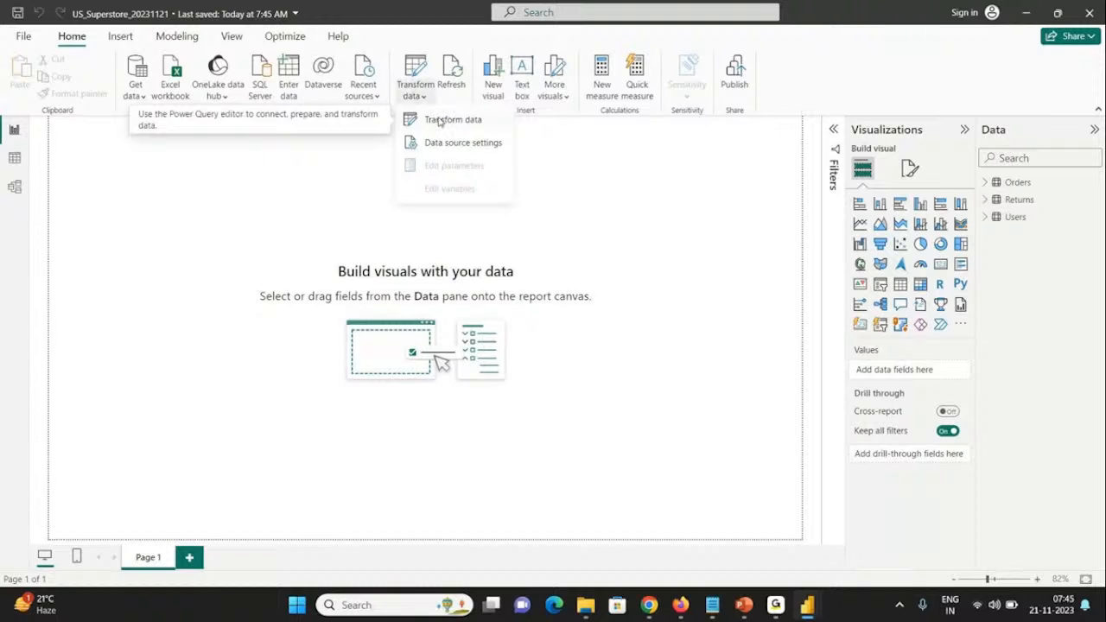
pyautogui.click(440, 121)
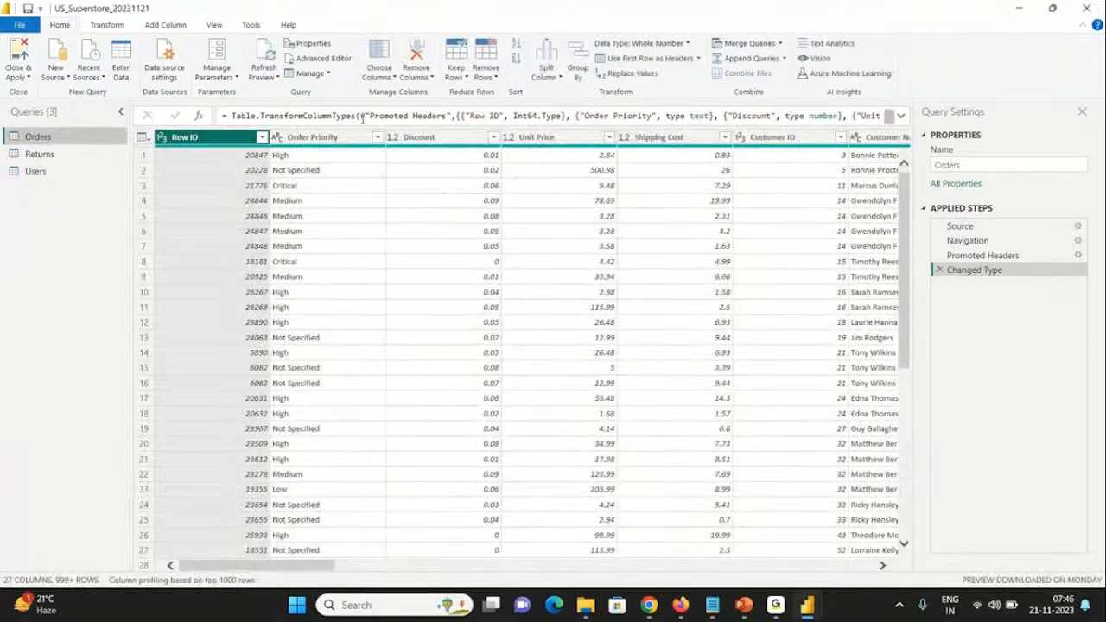
pyautogui.click(331, 139)
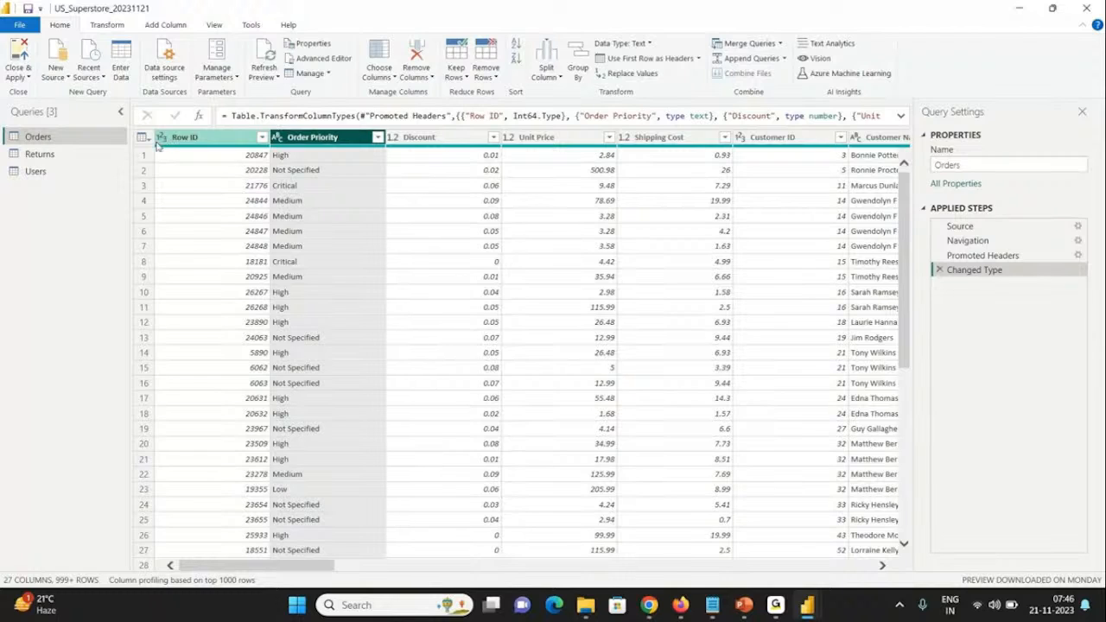
pyautogui.click(222, 138)
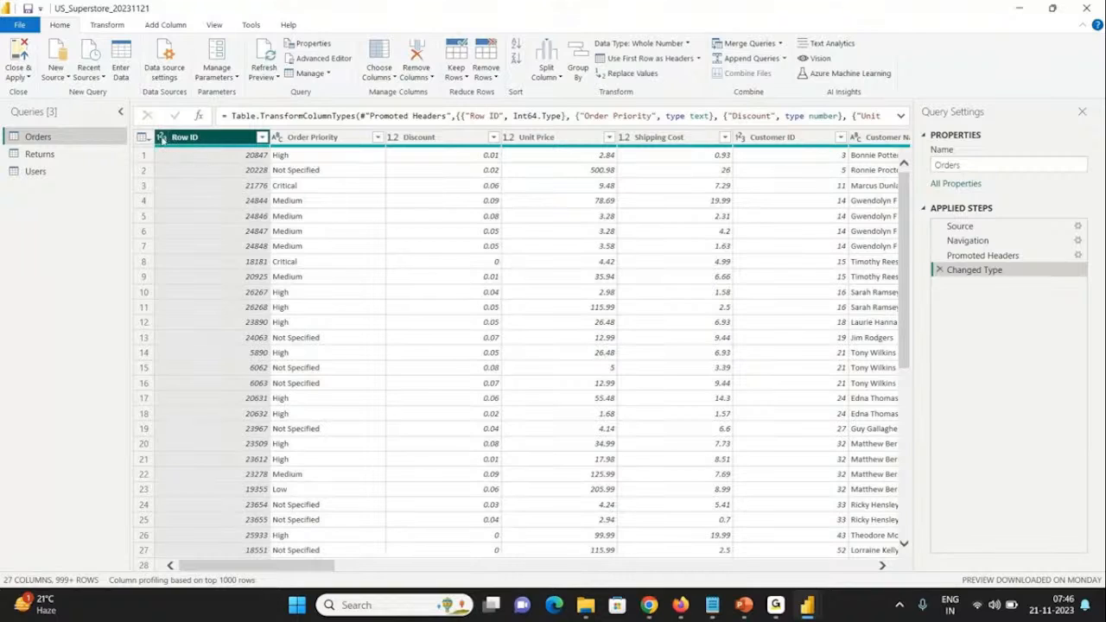
pyautogui.click(300, 138)
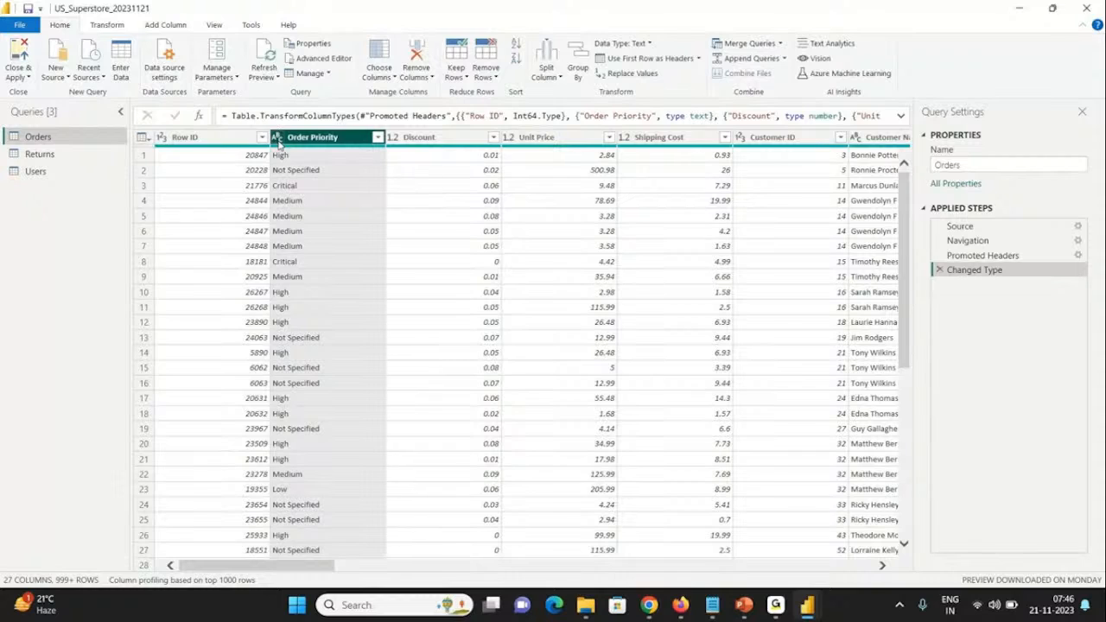
pyautogui.click(406, 138)
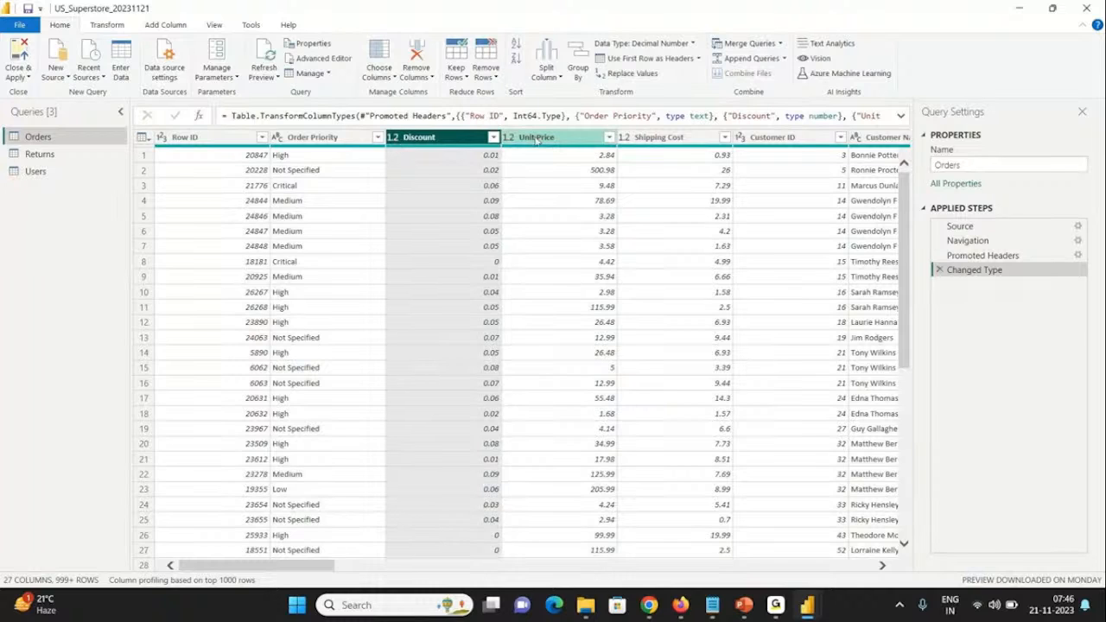
# Step: Examine the data types of the Orders columns from Unit Price through Product Category, including Customer ID
pyautogui.press('Right')
pyautogui.press('Right')
pyautogui.press('Right')
pyautogui.press('Right')
pyautogui.press('Right')
pyautogui.press('Right')
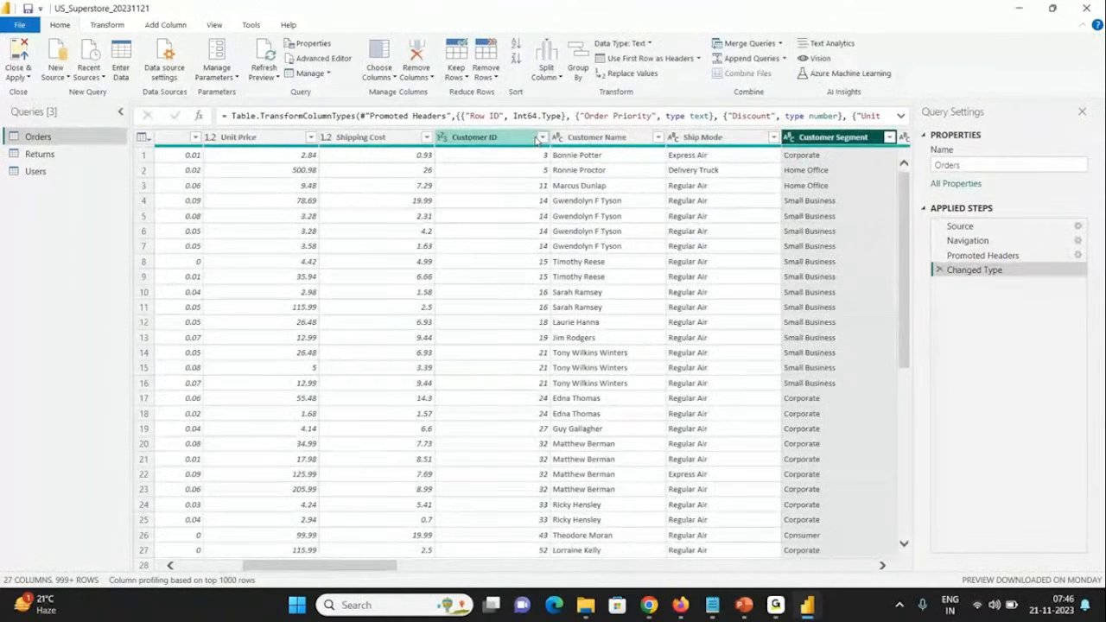
pyautogui.press('Right')
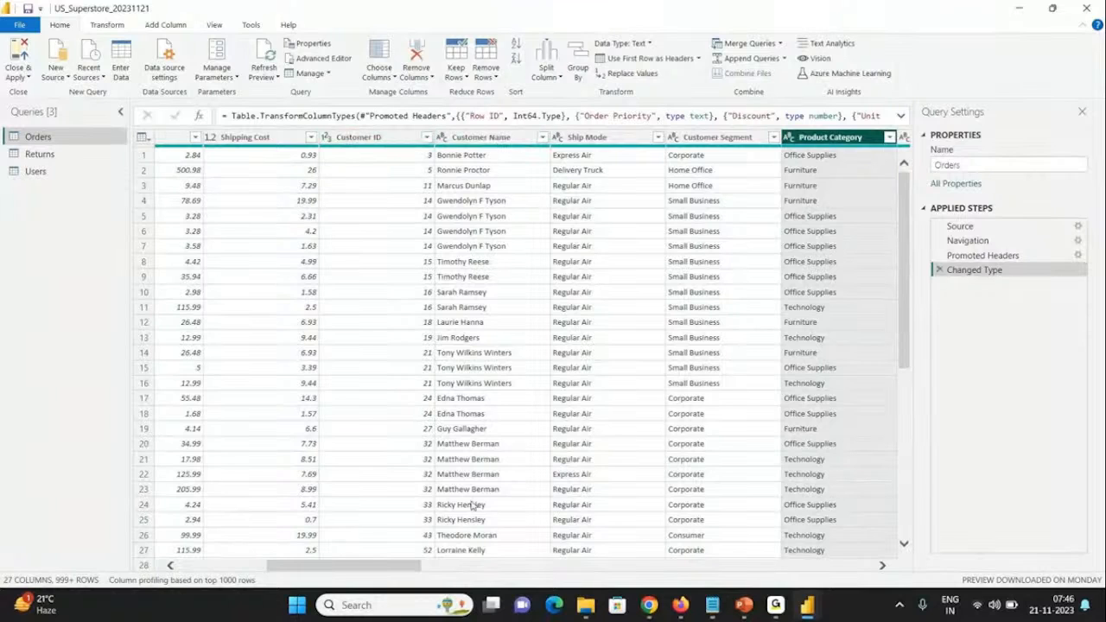
pyautogui.moveTo(350, 568); pyautogui.dragTo(476, 570)
pyautogui.moveTo(549, 546); pyautogui.dragTo(323, 526)
pyautogui.click(511, 136)
pyautogui.click(511, 136)
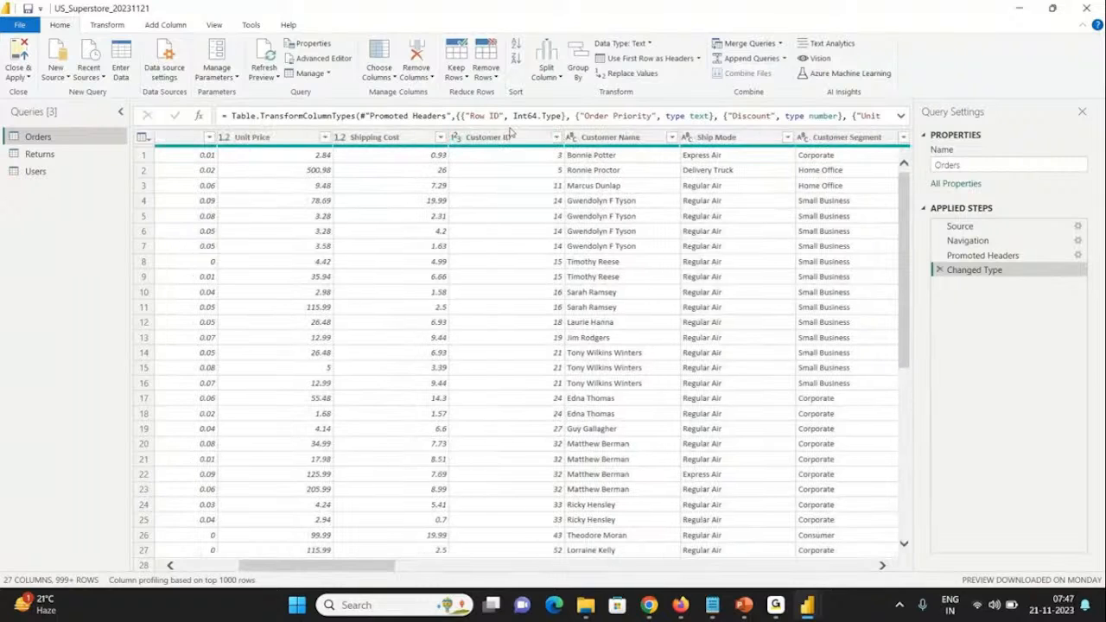
# Step: Change the Customer ID column's data type to Text, replacing the current conversion, and apply the pending query changes
pyautogui.rightClick(511, 139)
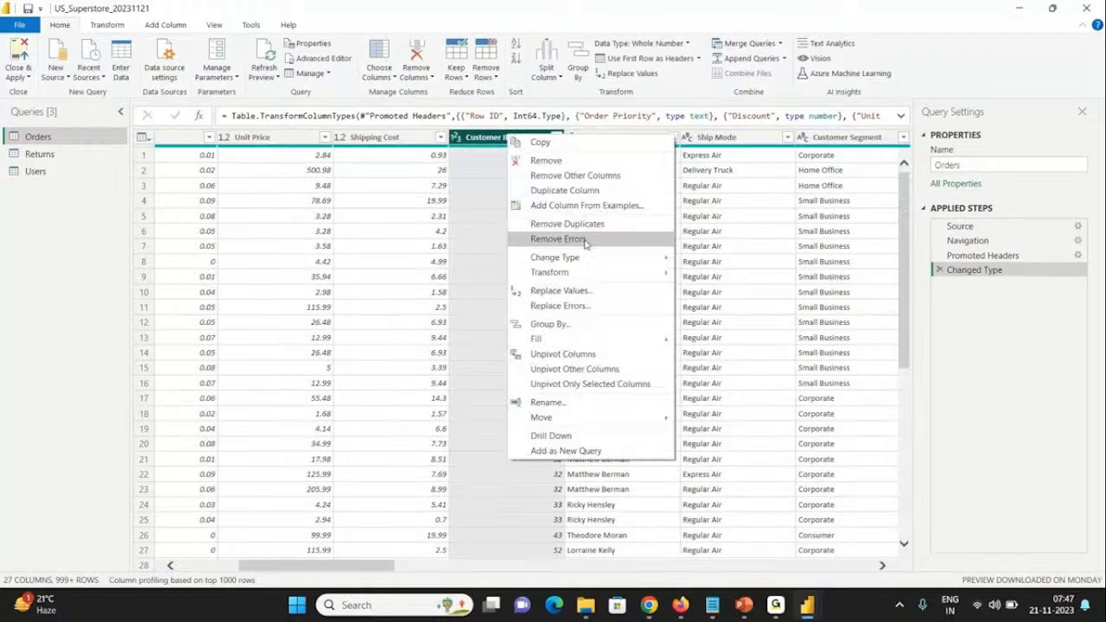
pyautogui.moveTo(583, 259)
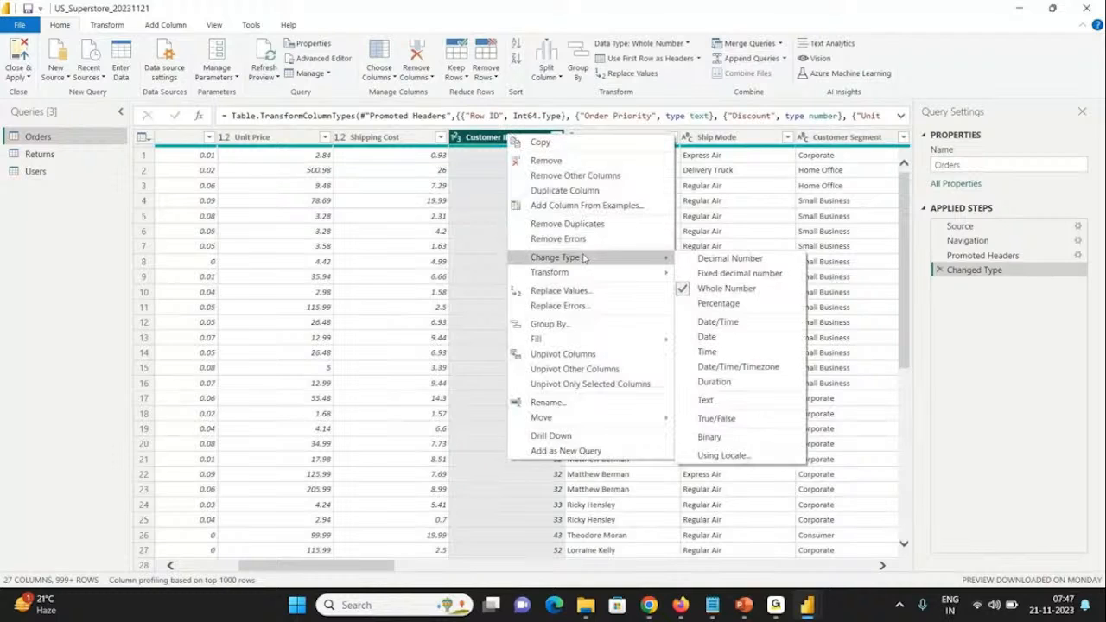
pyautogui.click(705, 400)
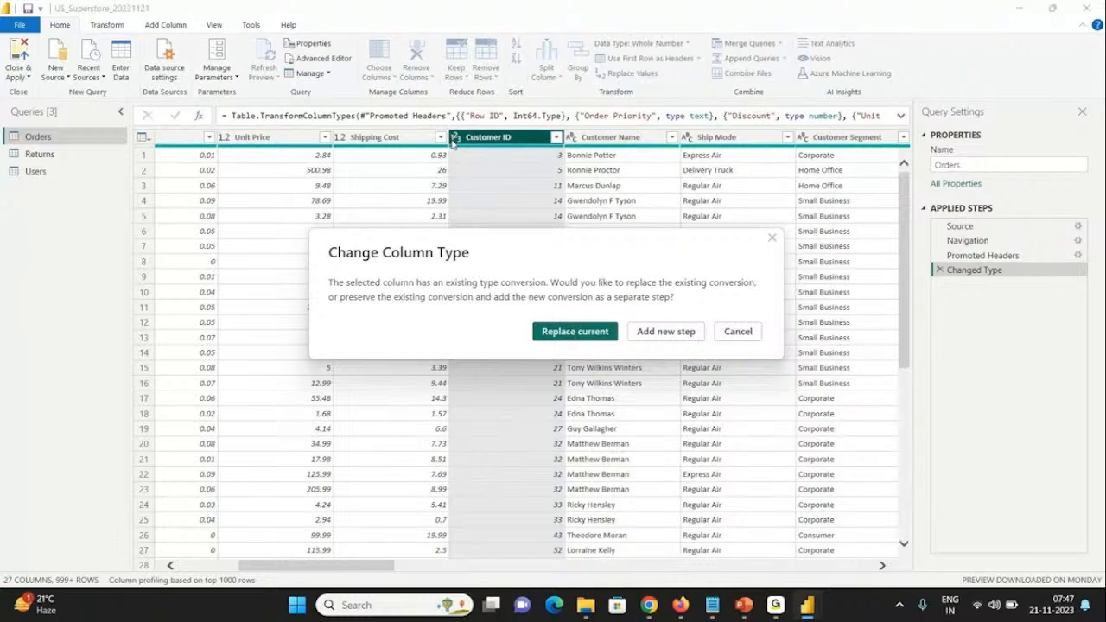
pyautogui.click(564, 332)
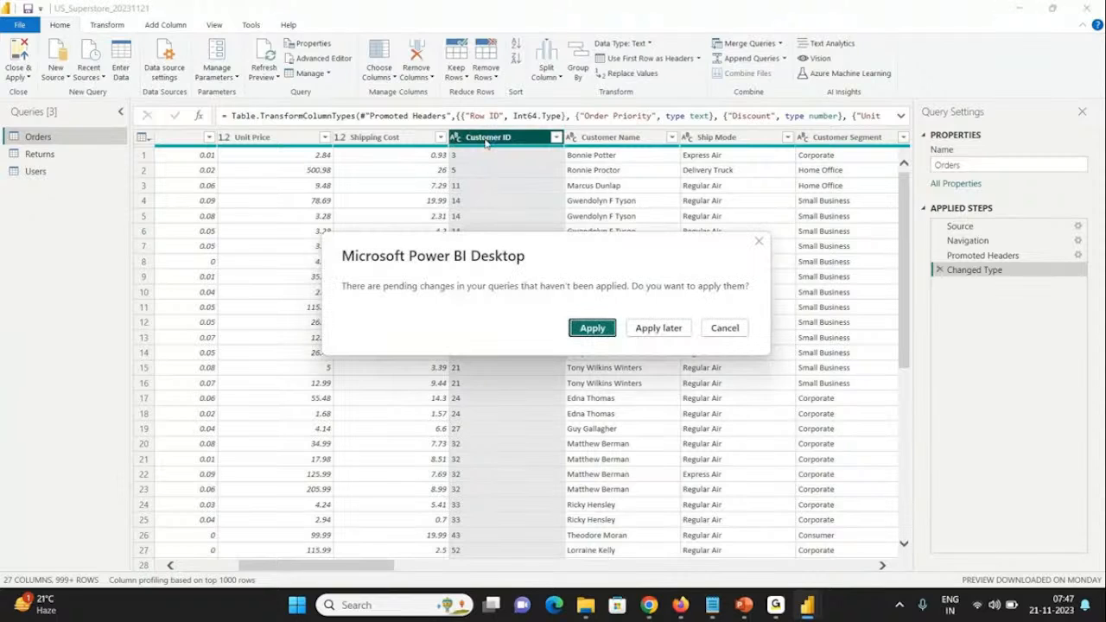
pyautogui.click(593, 326)
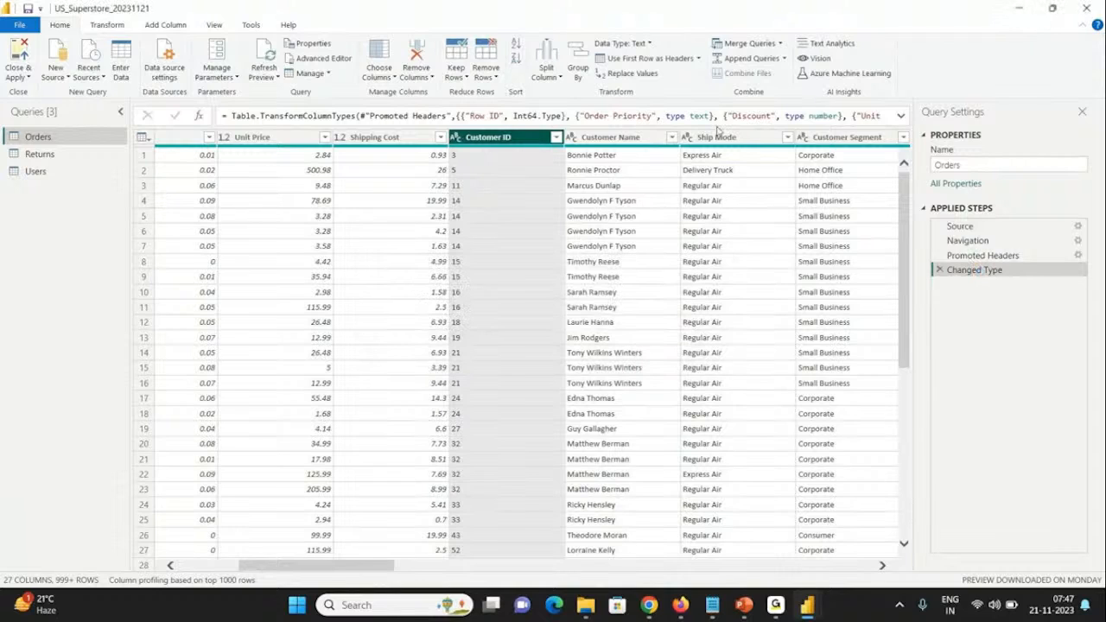
# Step: Expand the Orders query's Changed Type formula and copy it in full into a new Notepad++ document, declining the Notepad++ update
pyautogui.click(902, 116)
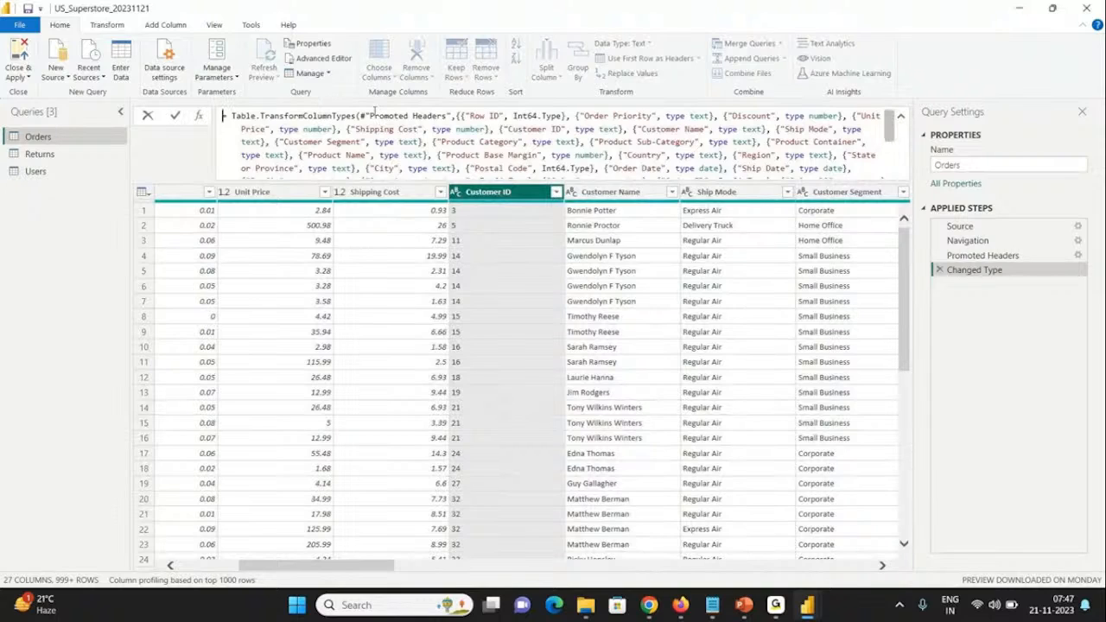
pyautogui.click(967, 276)
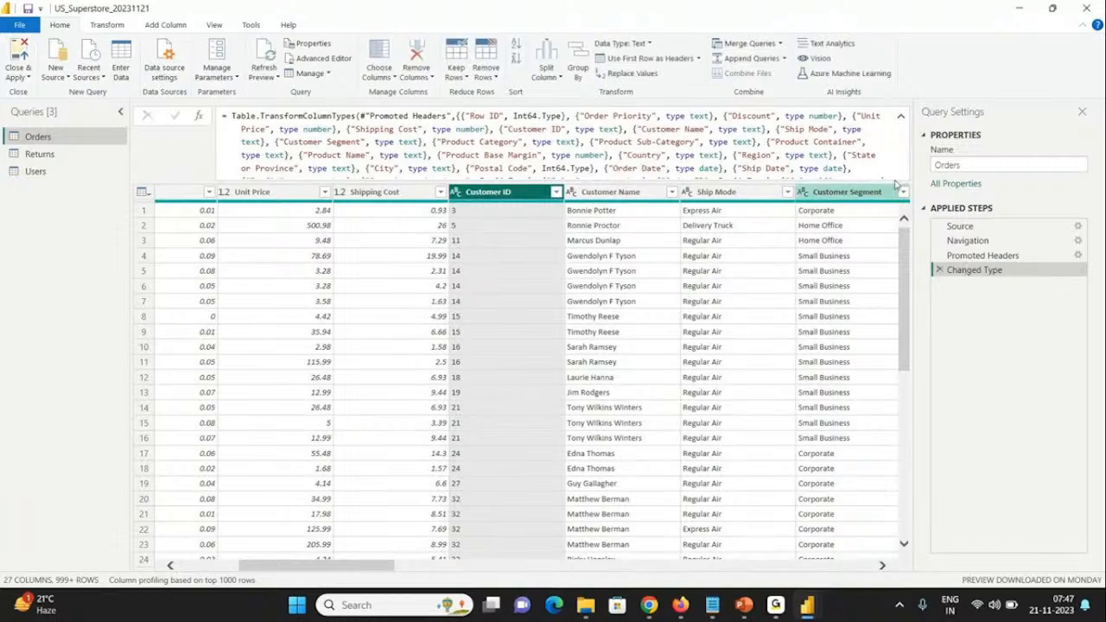
pyautogui.scroll(-3, 895, 170)
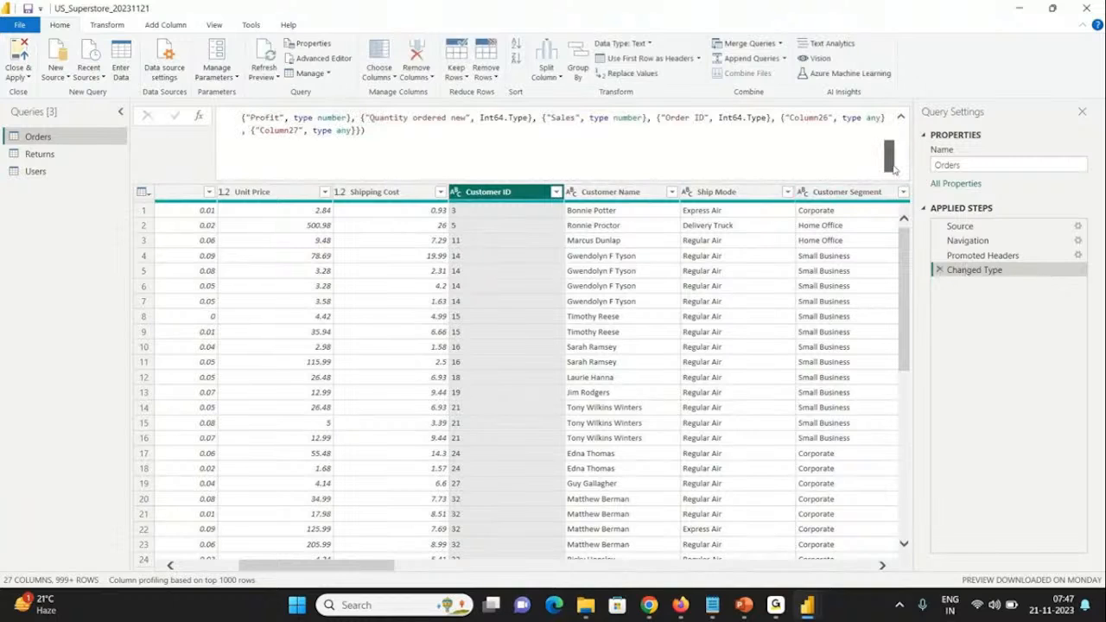
pyautogui.moveTo(895, 169); pyautogui.dragTo(853, 141)
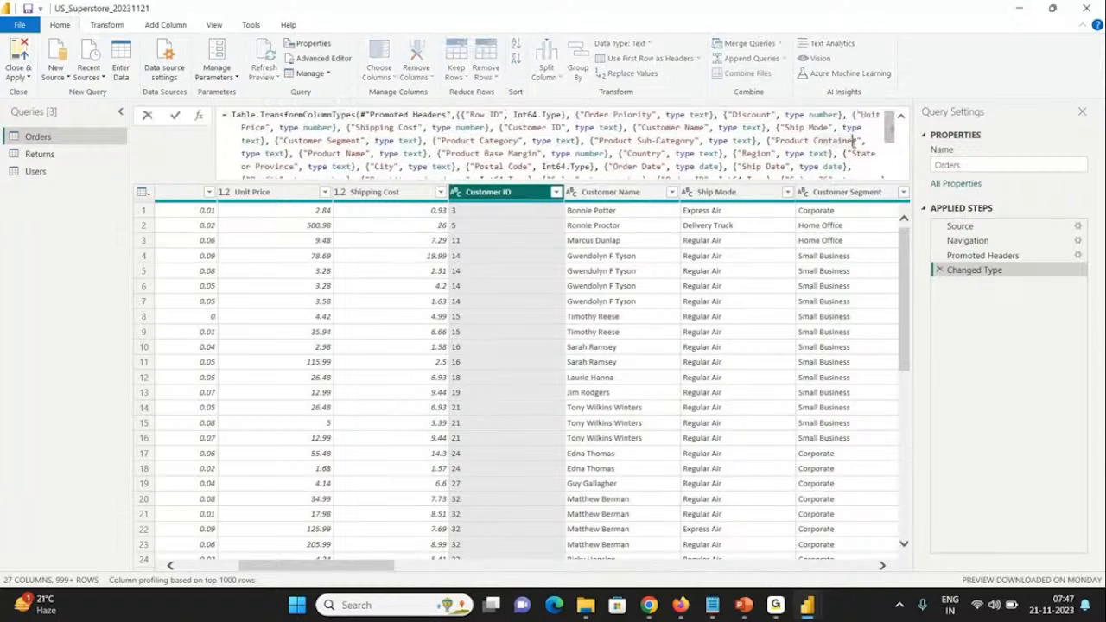
pyautogui.hotkey('ctrl', 'a')
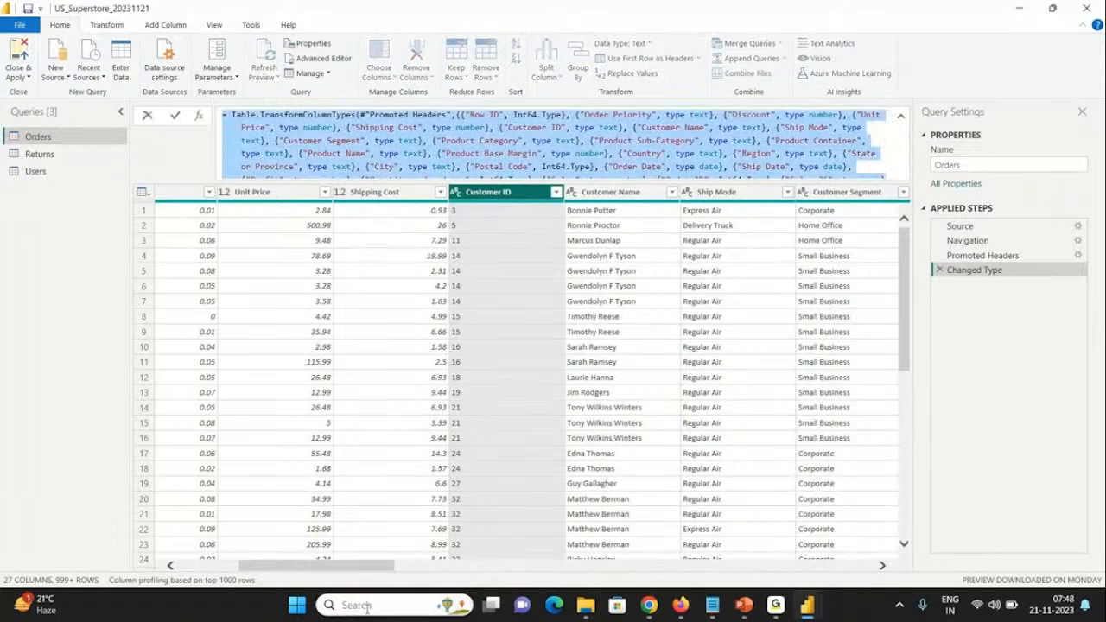
pyautogui.click(377, 602)
pyautogui.write('not')
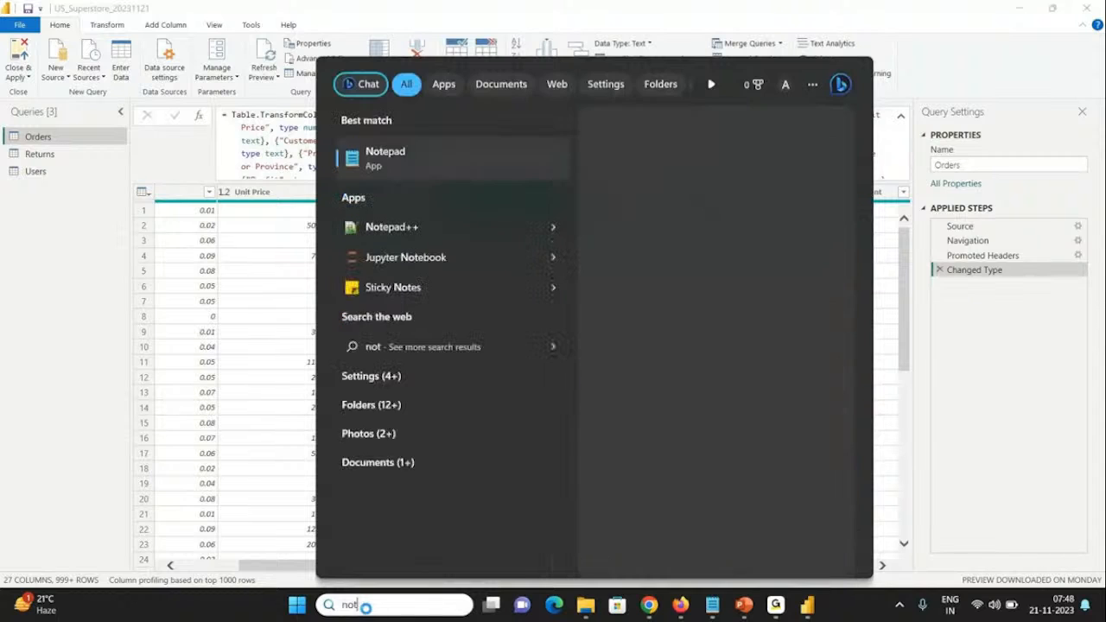
pyautogui.click(378, 226)
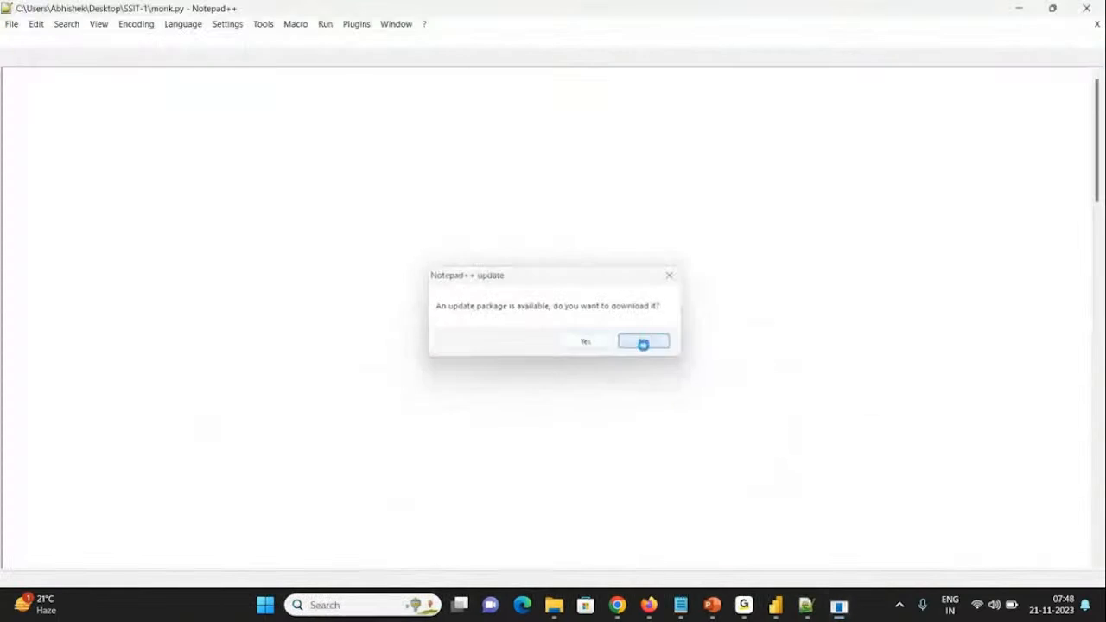
pyautogui.click(643, 343)
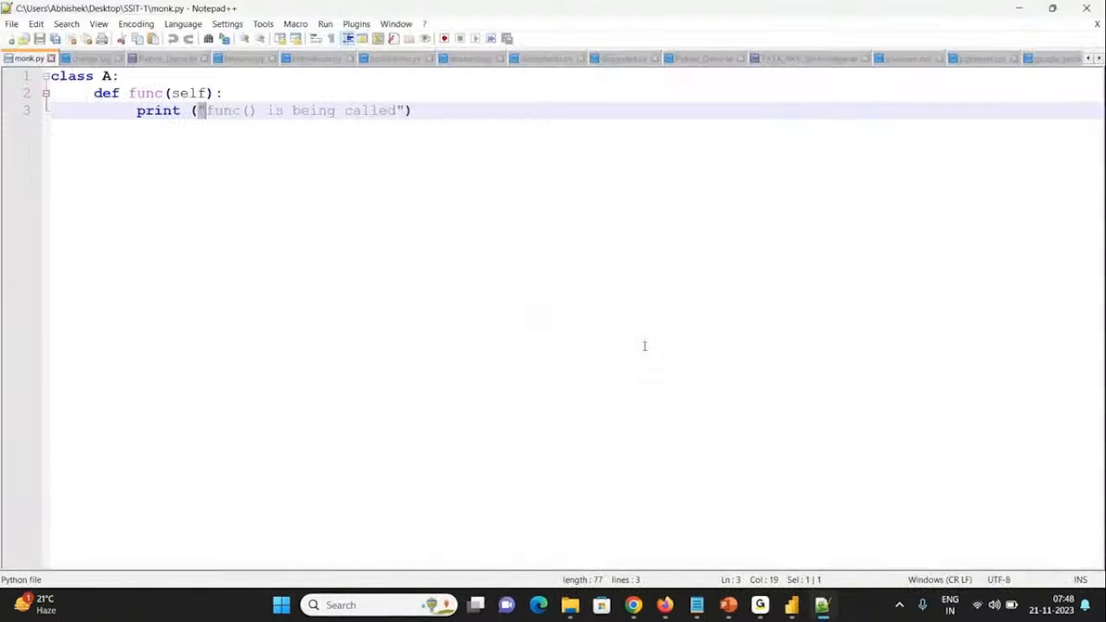
pyautogui.hotkey('ctrl', 'v')
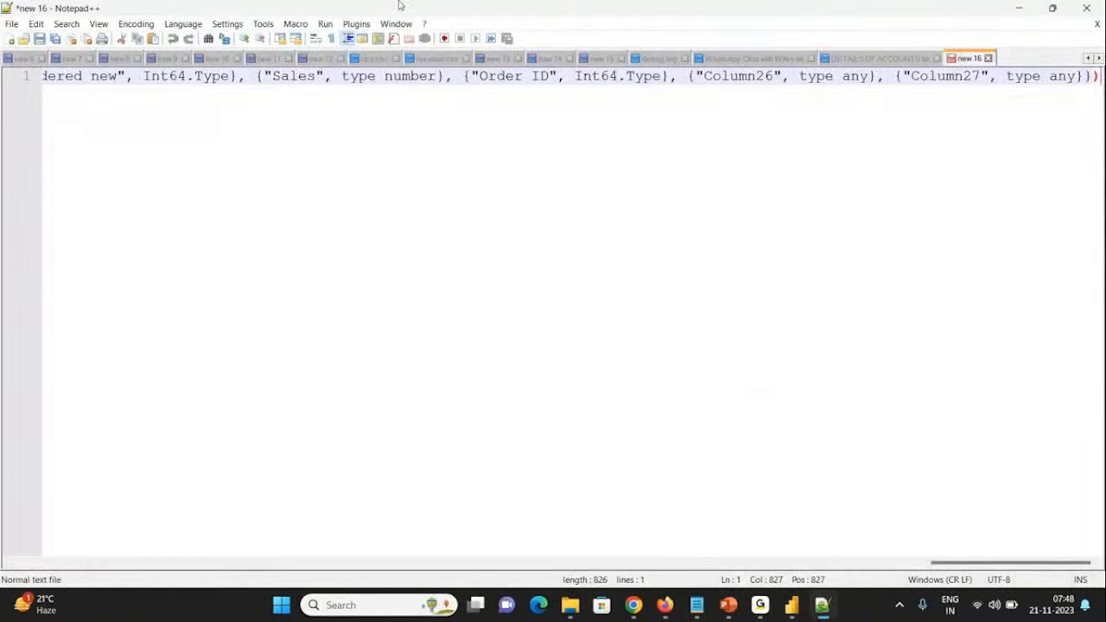
# Step: Break the formula onto new lines before the Order Priority, Shipping Cost, Ship Mode, Product Sub-Category, Product Base Margin, City, Profit and Sales entries
pyautogui.click(257, 77)
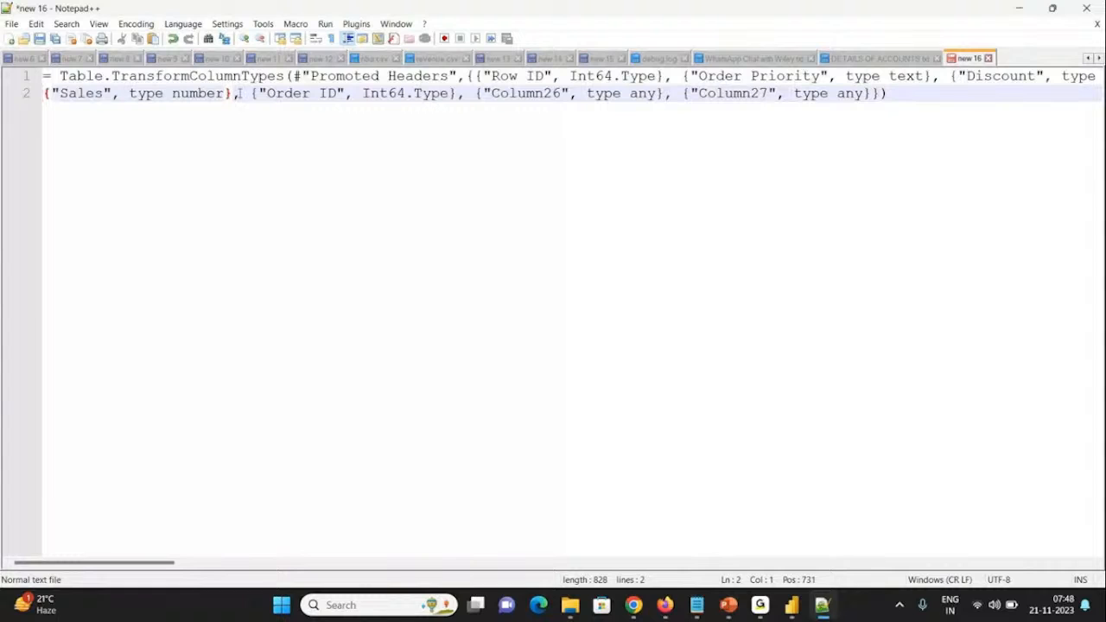
pyautogui.click(671, 77)
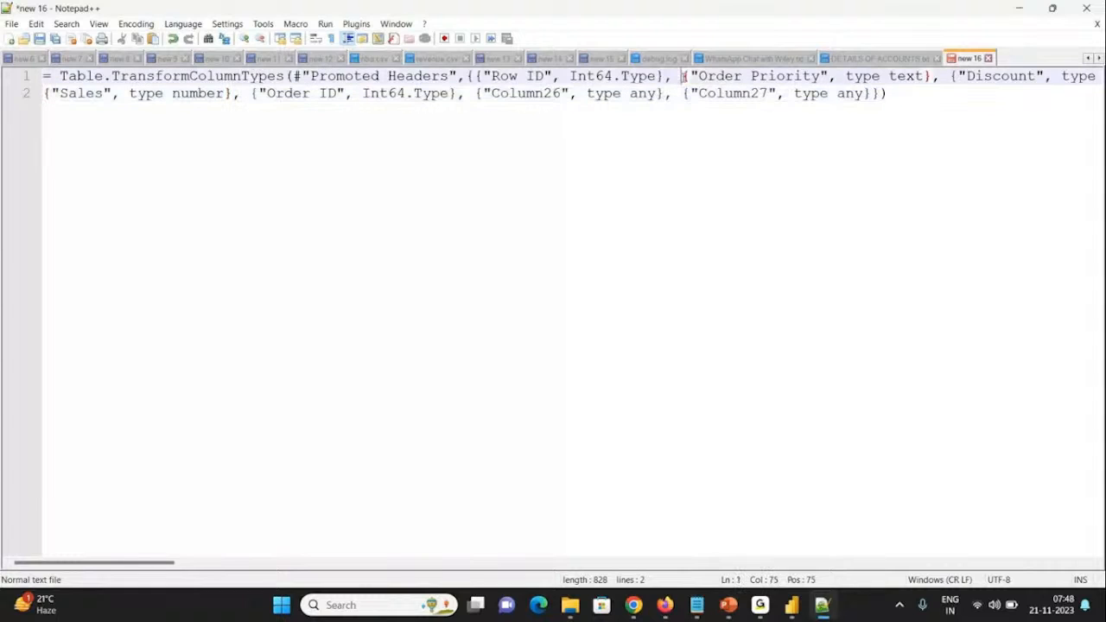
pyautogui.press('Return')
pyautogui.click(795, 93)
pyautogui.press('Return')
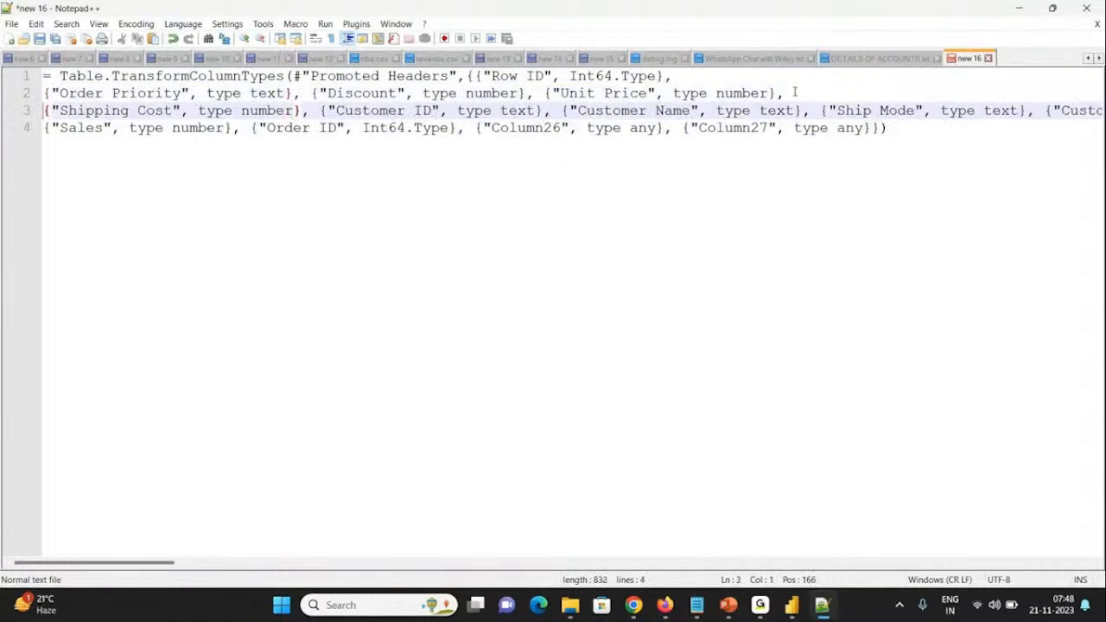
pyautogui.click(820, 111)
pyautogui.press('Return')
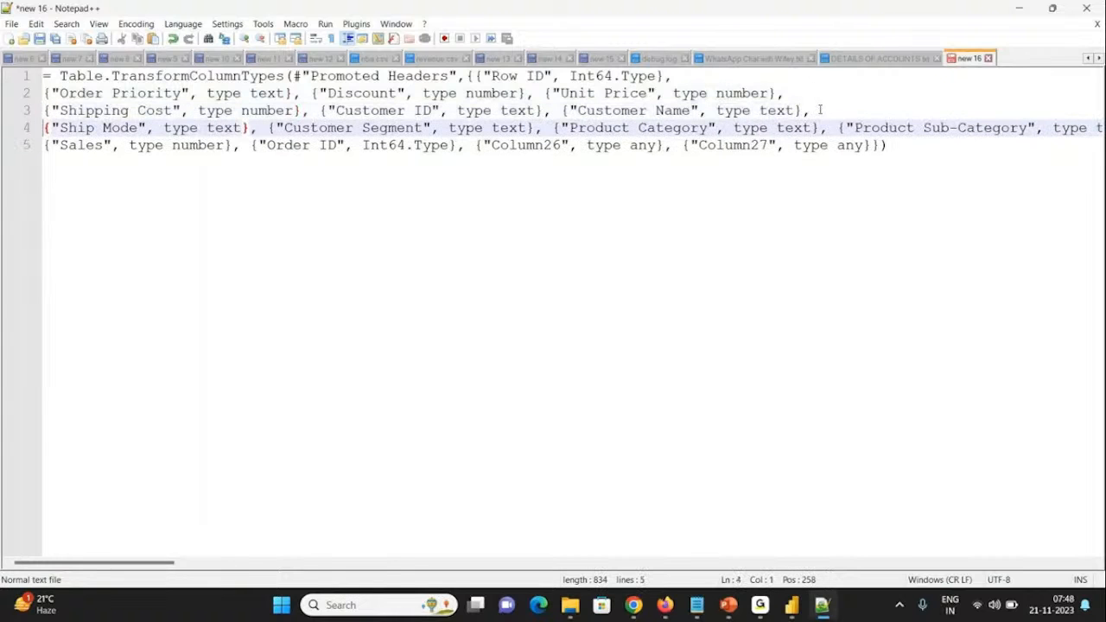
pyautogui.click(839, 128)
pyautogui.press('Return')
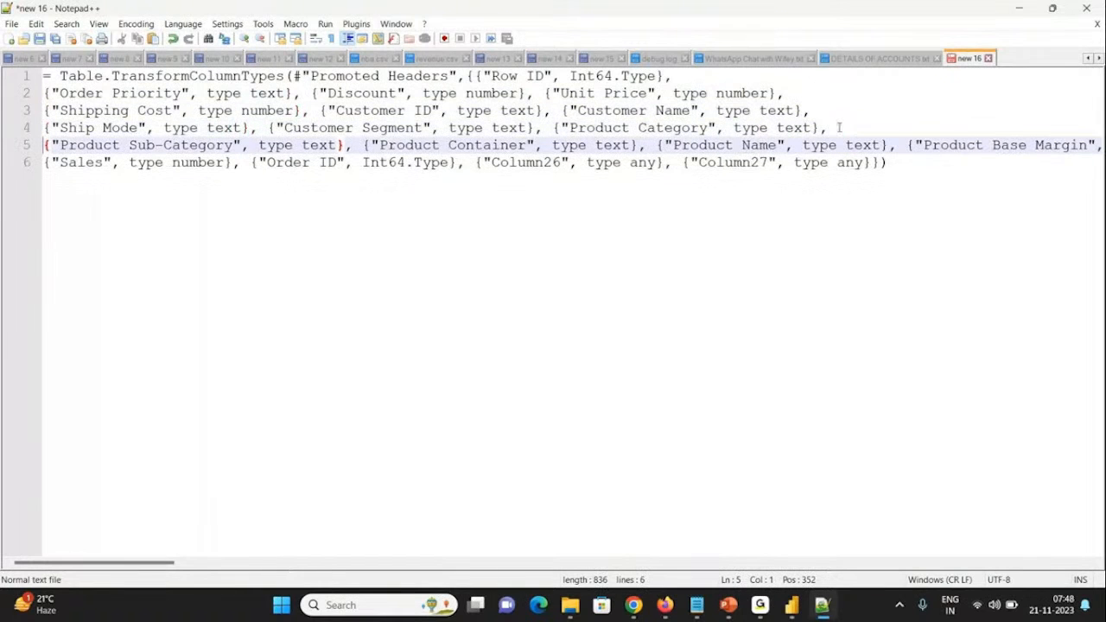
pyautogui.click(906, 145)
pyautogui.press('Return')
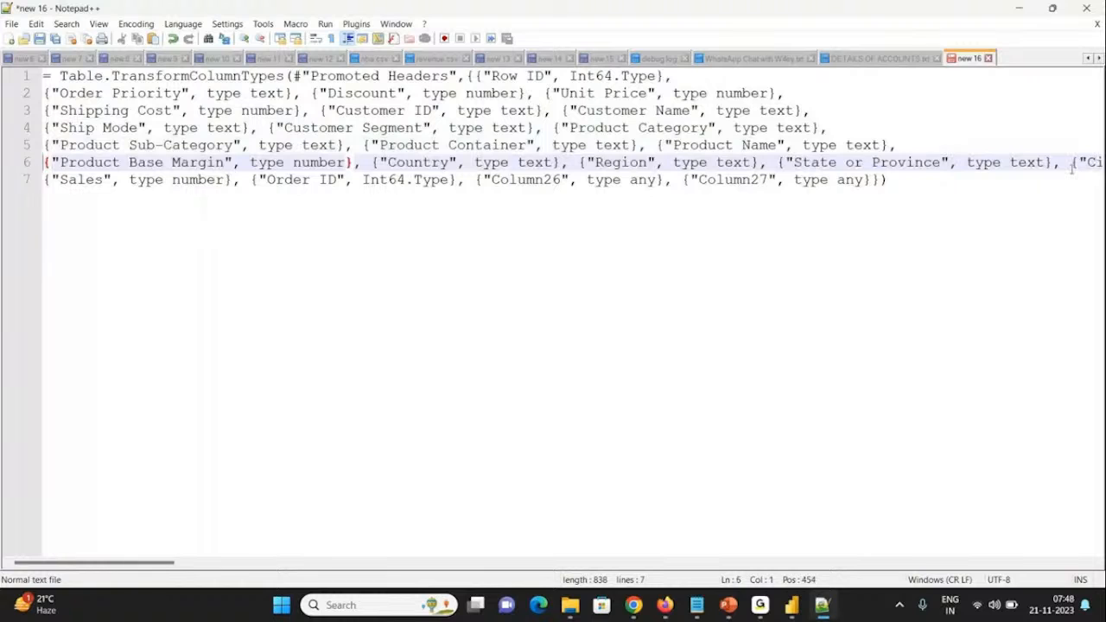
pyautogui.click(1069, 162)
pyautogui.press('Return')
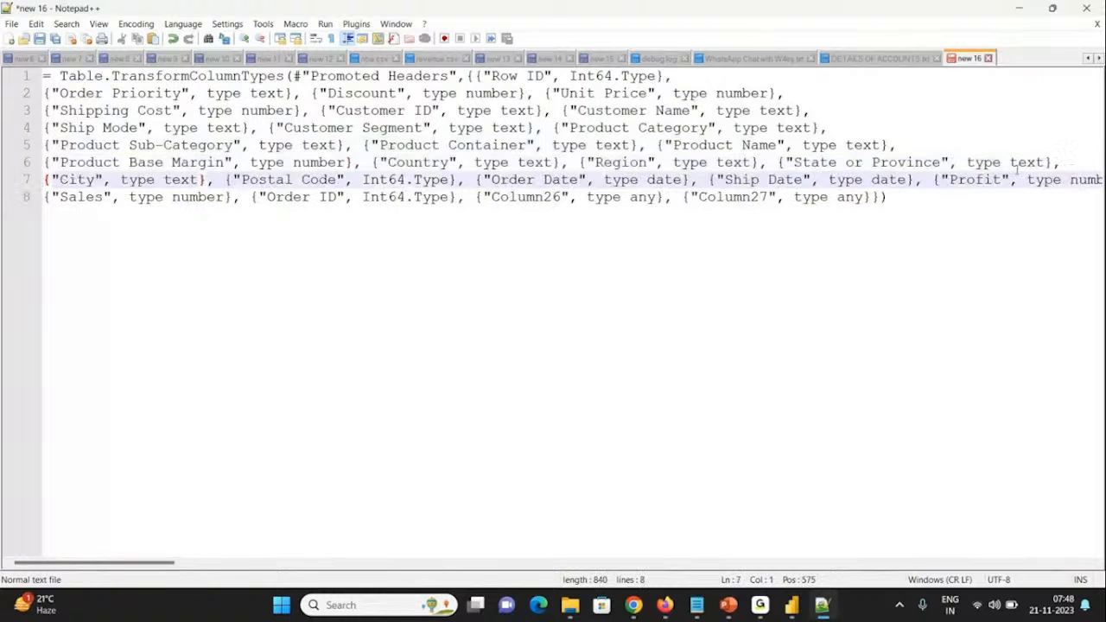
pyautogui.click(932, 177)
pyautogui.press('Return')
pyautogui.hotkey('ctrl', 'End')
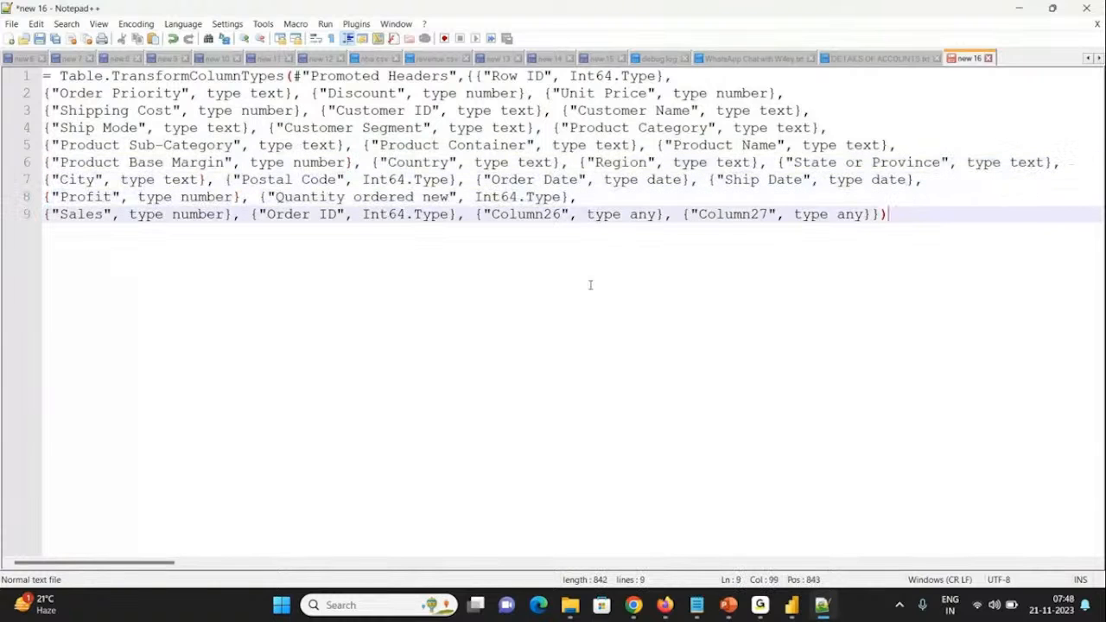
# Step: Examine the Customer ID type definition in the Notepad++ formula and compare it with the Customer ID column in Power Query
pyautogui.hotkey('ctrl', 'f')
pyautogui.press('Escape')
pyautogui.moveTo(326, 110); pyautogui.dragTo(533, 112)
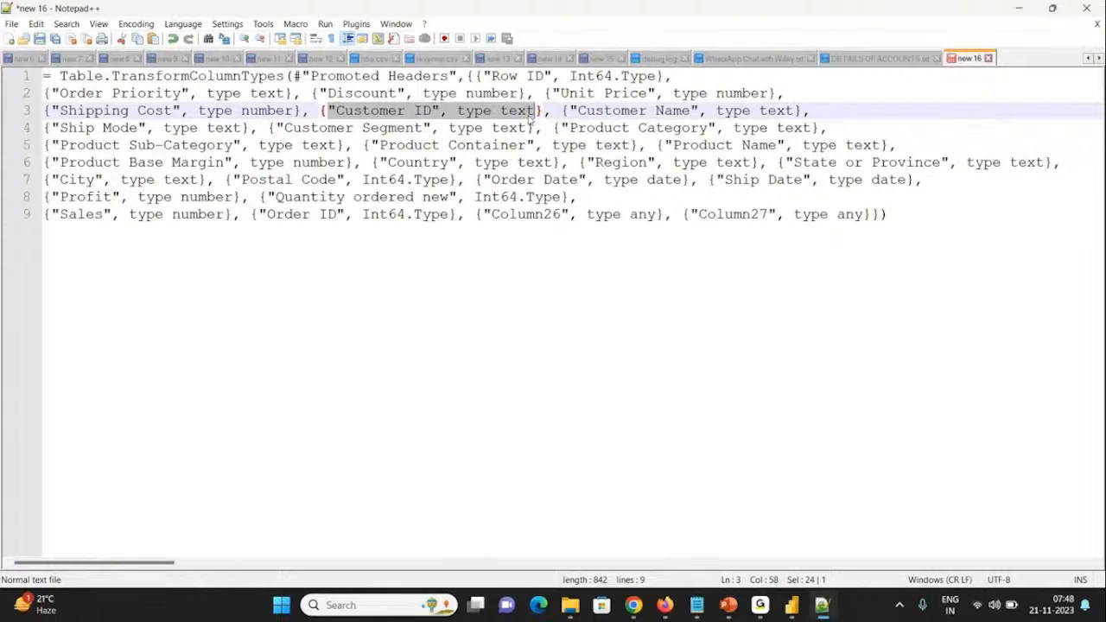
pyautogui.tripleClick(530, 117)
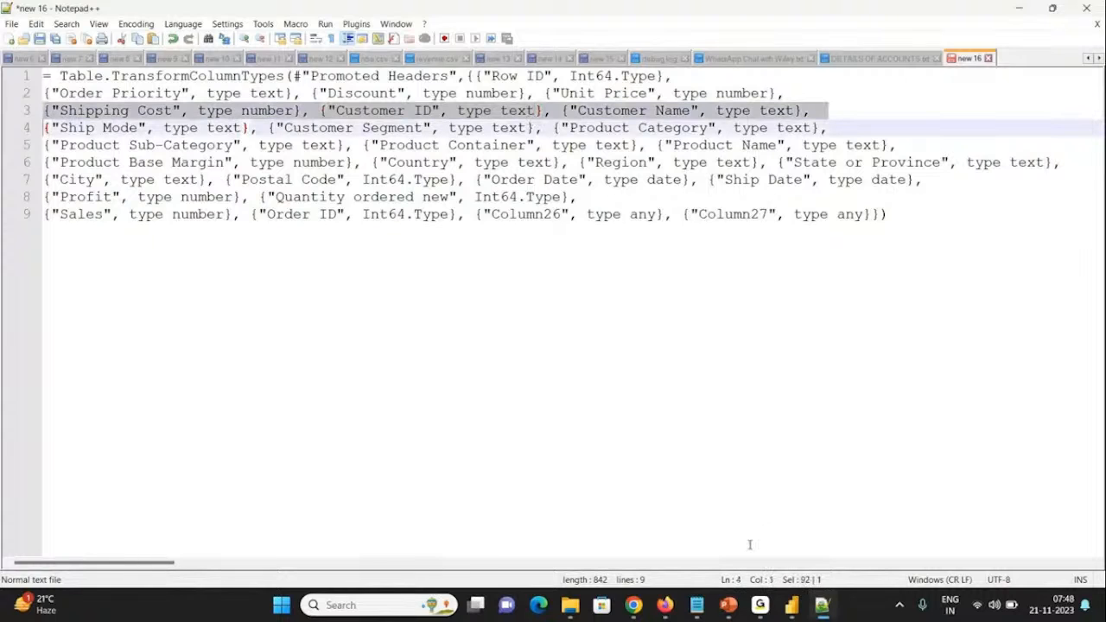
pyautogui.click(792, 606)
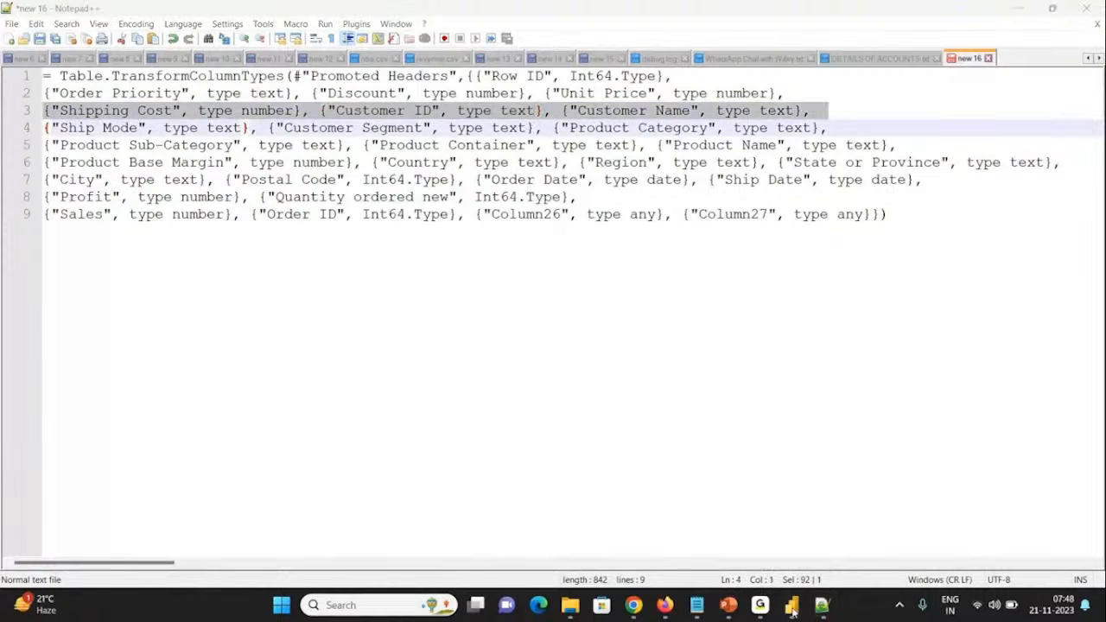
pyautogui.click(906, 552)
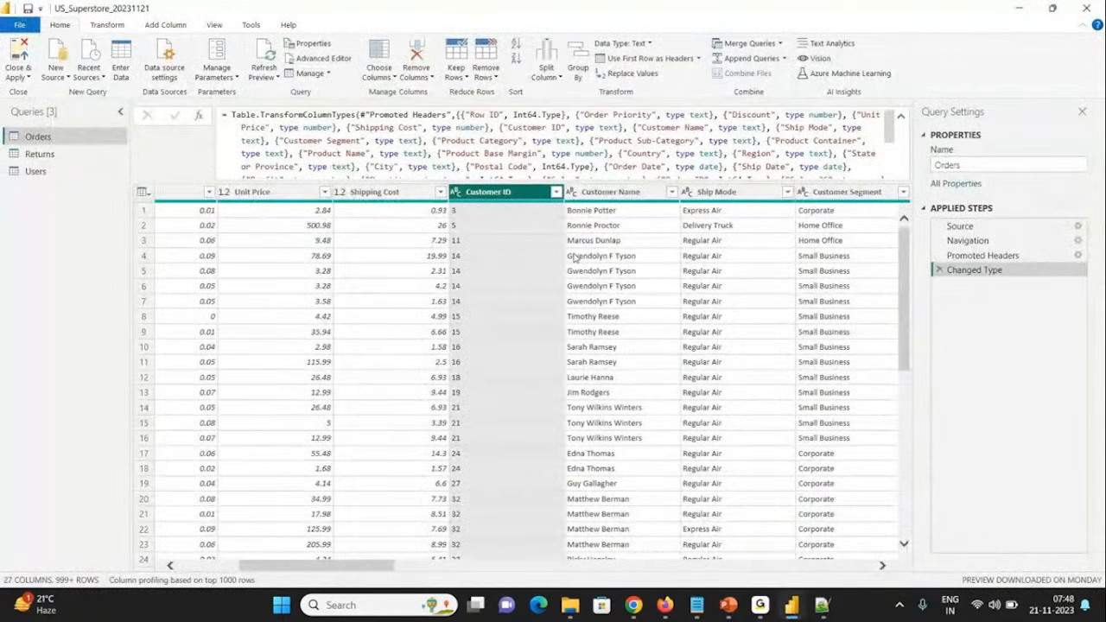
pyautogui.hotkey('alt', 'Tab')
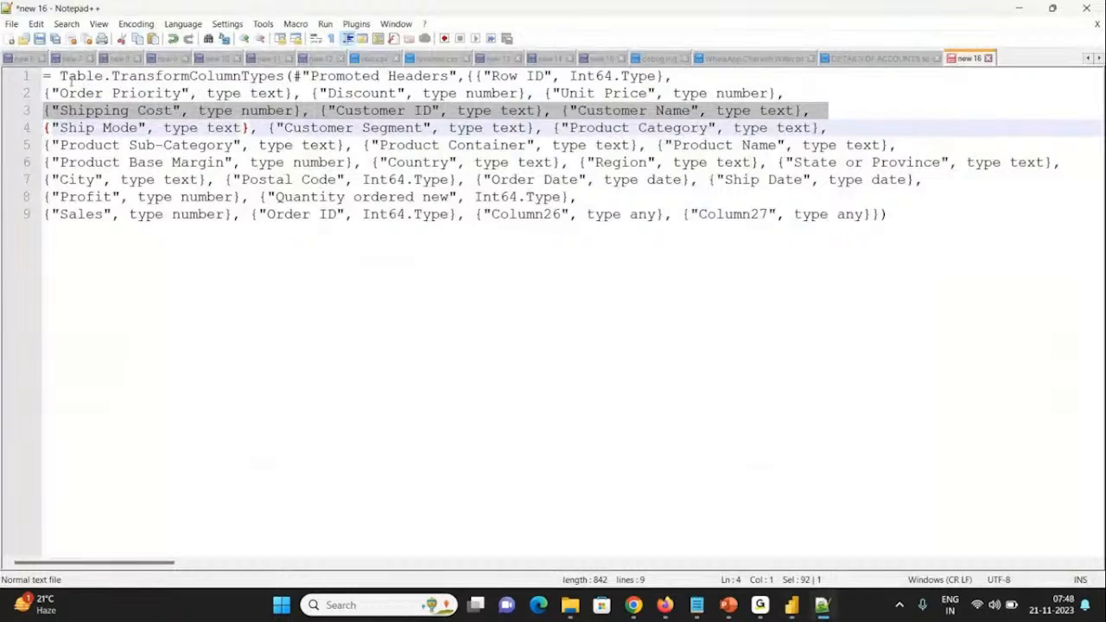
pyautogui.moveTo(448, 127); pyautogui.dragTo(528, 128)
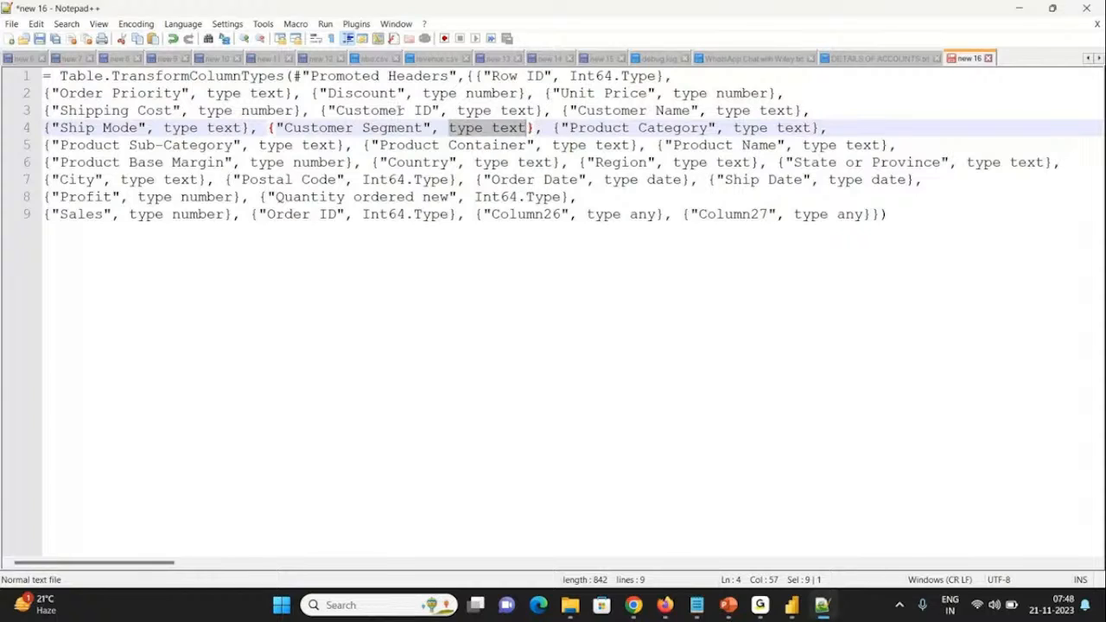
pyautogui.moveTo(327, 110); pyautogui.dragTo(499, 113)
pyautogui.doubleClick(517, 113)
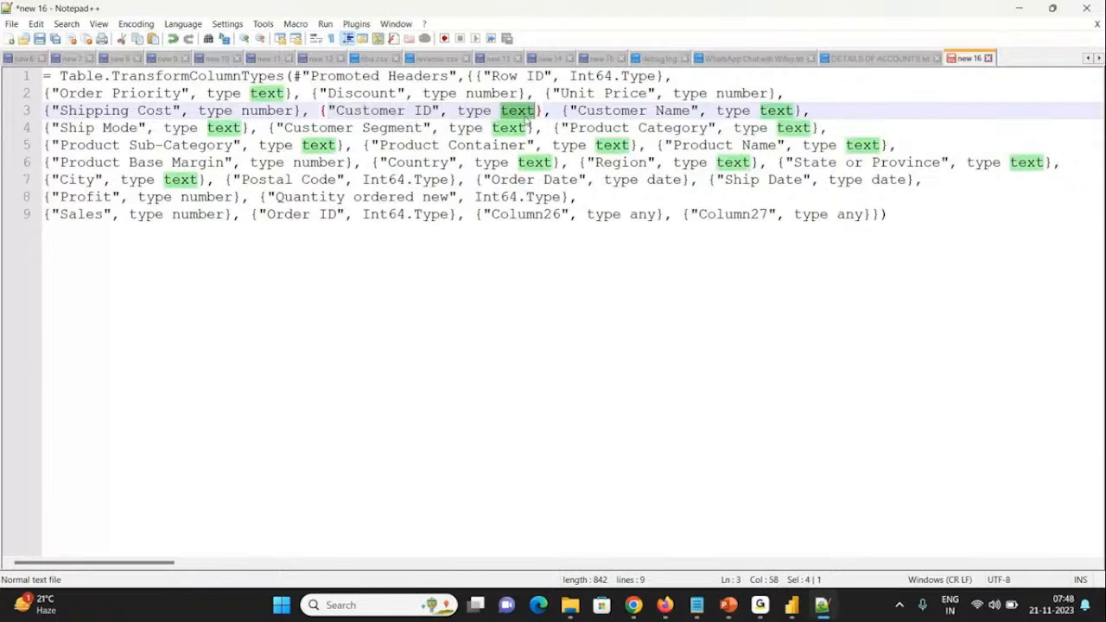
# Step: Switch back to Power Query and review the Returns and Users queries, checking the first row of both Users columns
pyautogui.moveTo(791, 604)
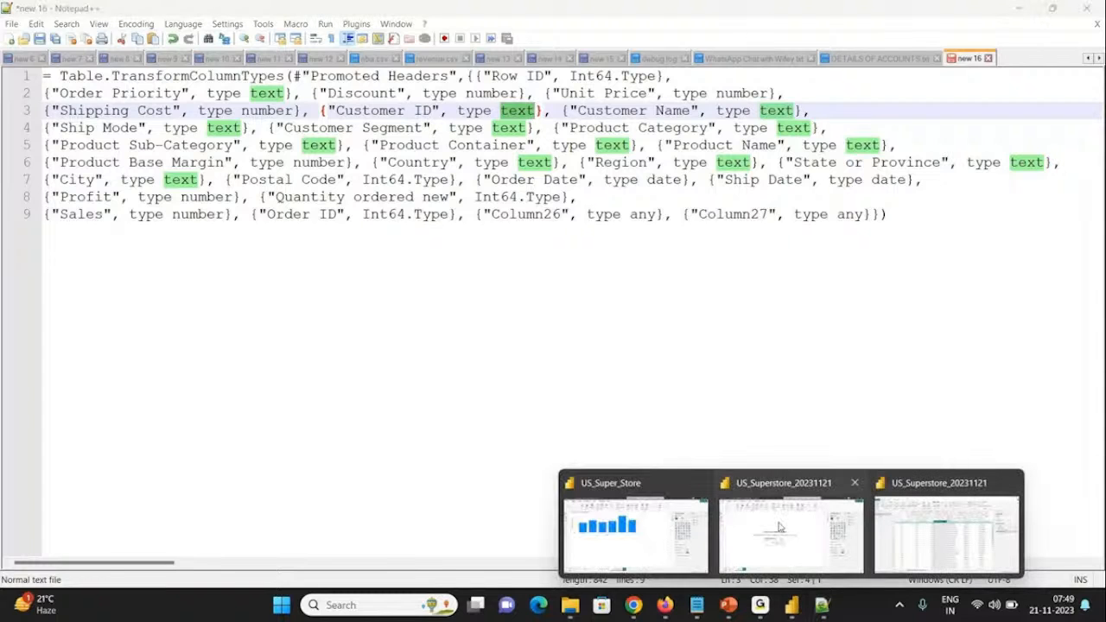
pyautogui.click(906, 518)
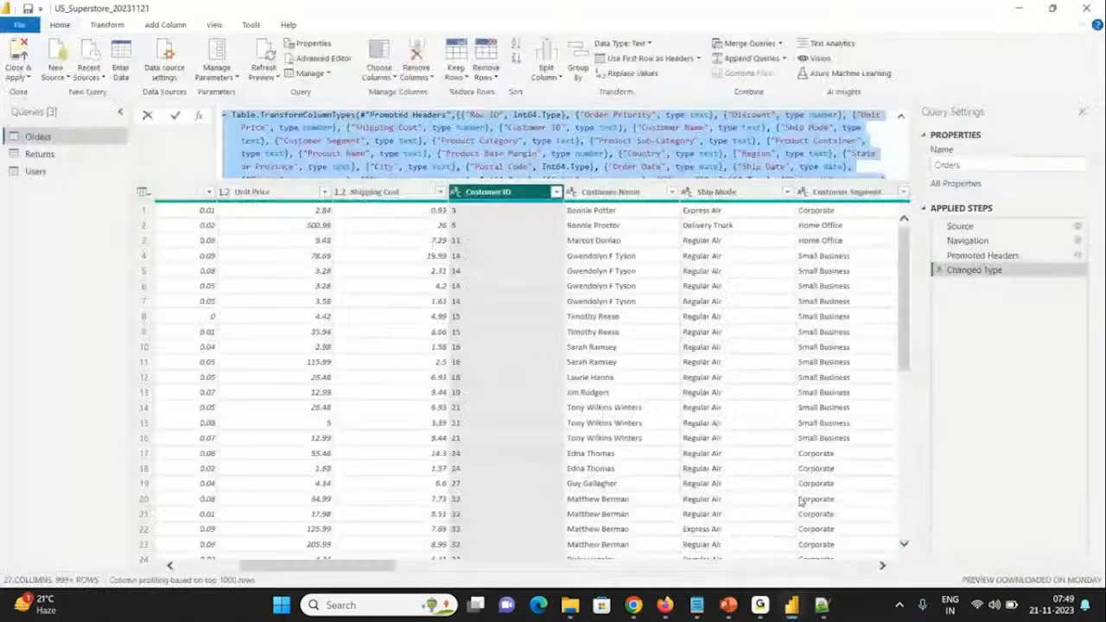
pyautogui.click(36, 157)
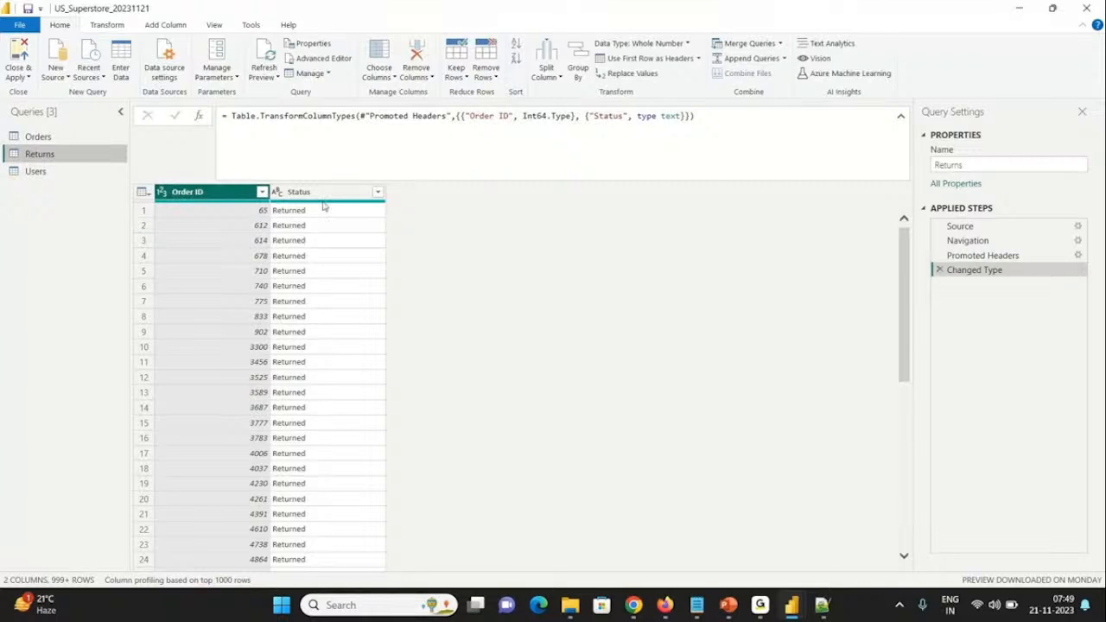
pyautogui.click(76, 173)
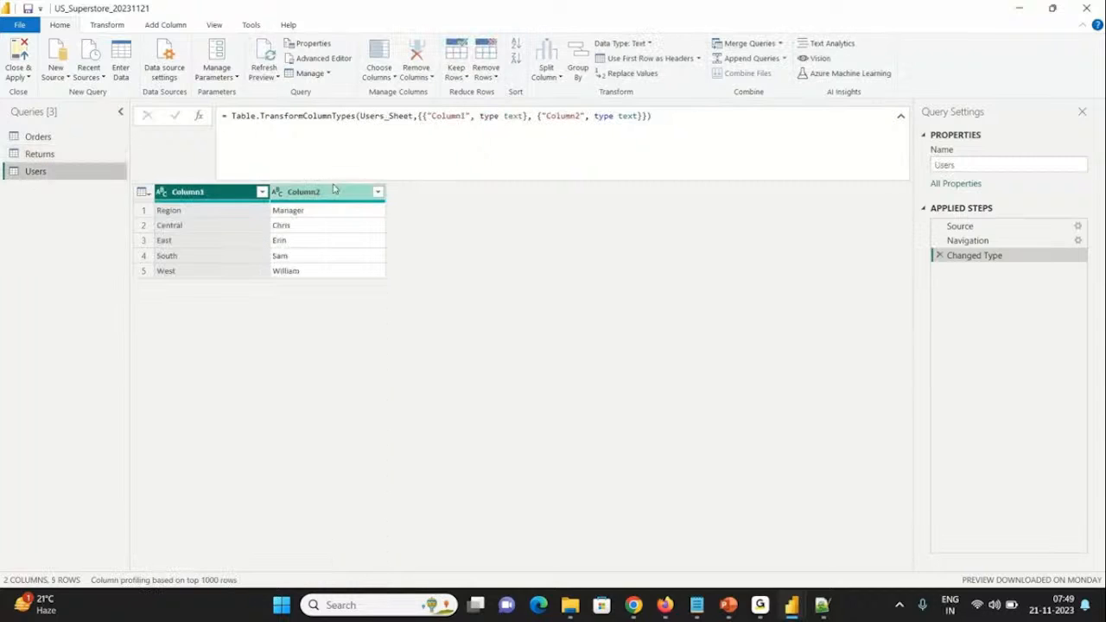
pyautogui.click(182, 212)
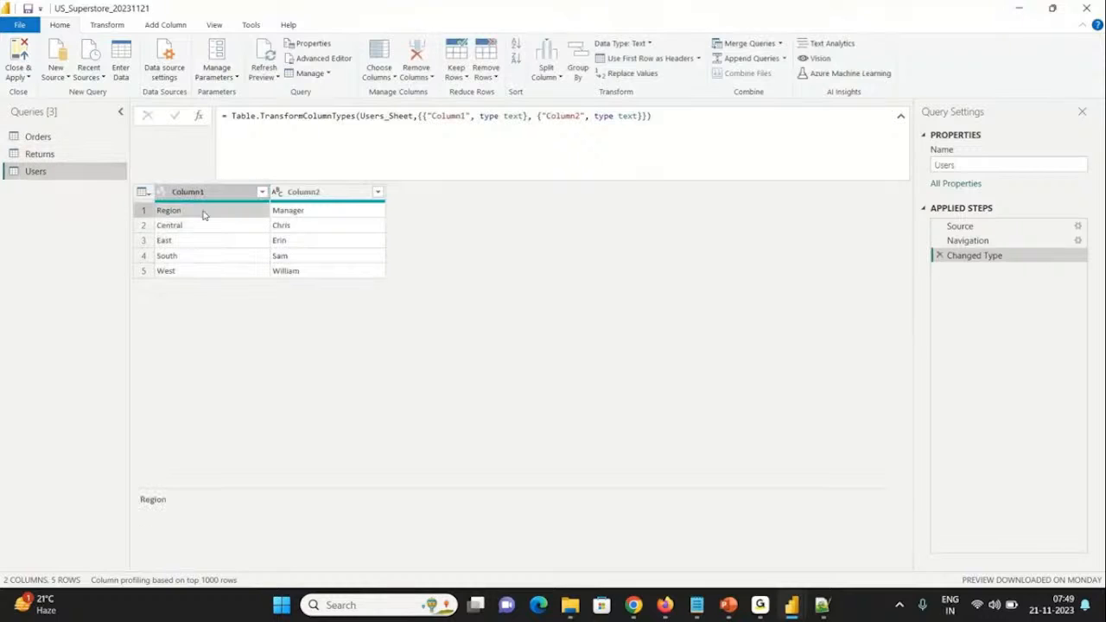
pyautogui.click(297, 217)
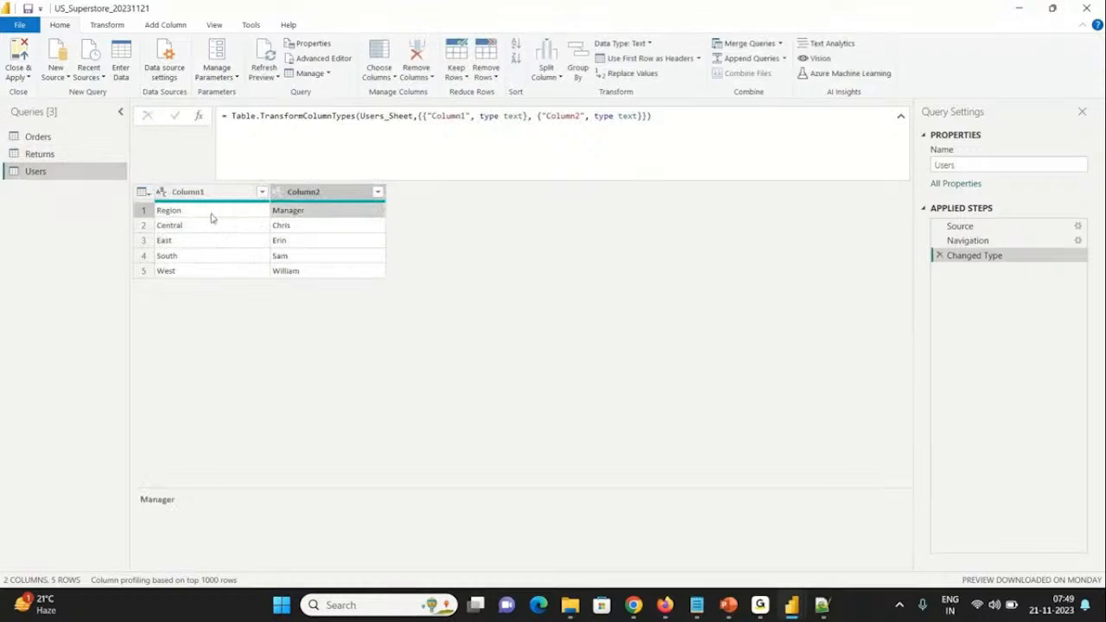
# Step: Try promoting the Users query's first row to headers, and remove the Changed Type1 and Promoted Headers steps again
pyautogui.click(212, 219)
pyautogui.click(293, 212)
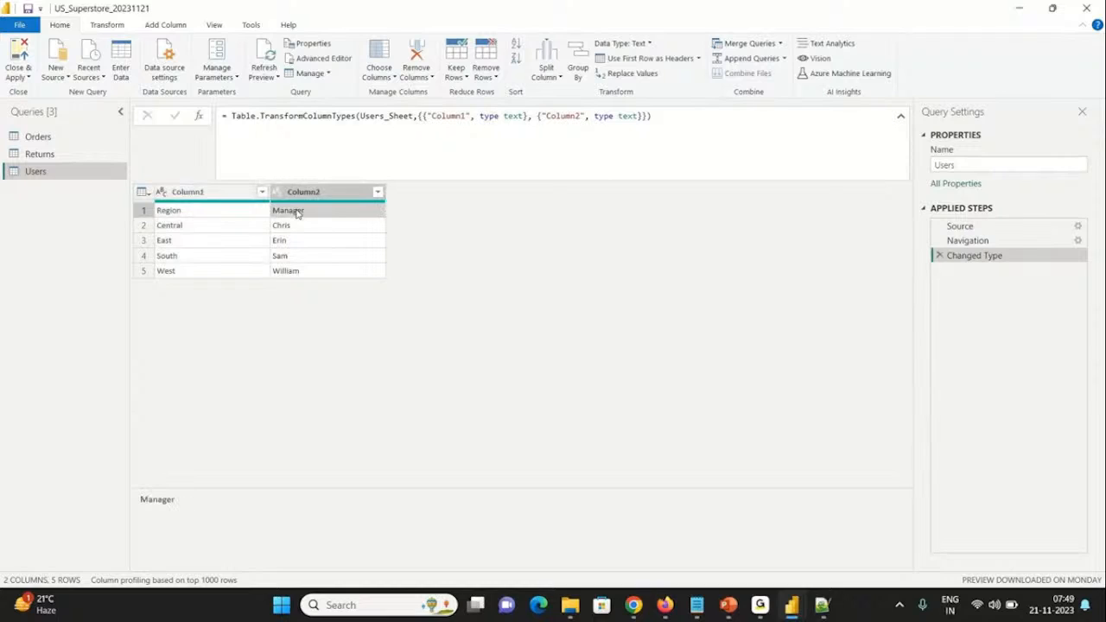
pyautogui.click(205, 216)
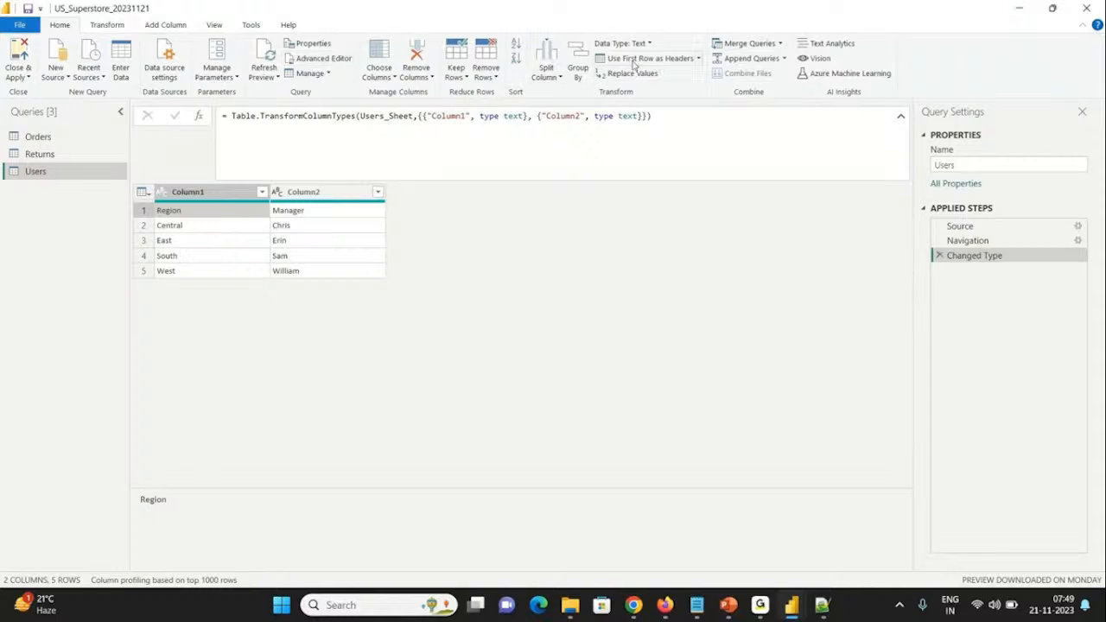
pyautogui.click(676, 63)
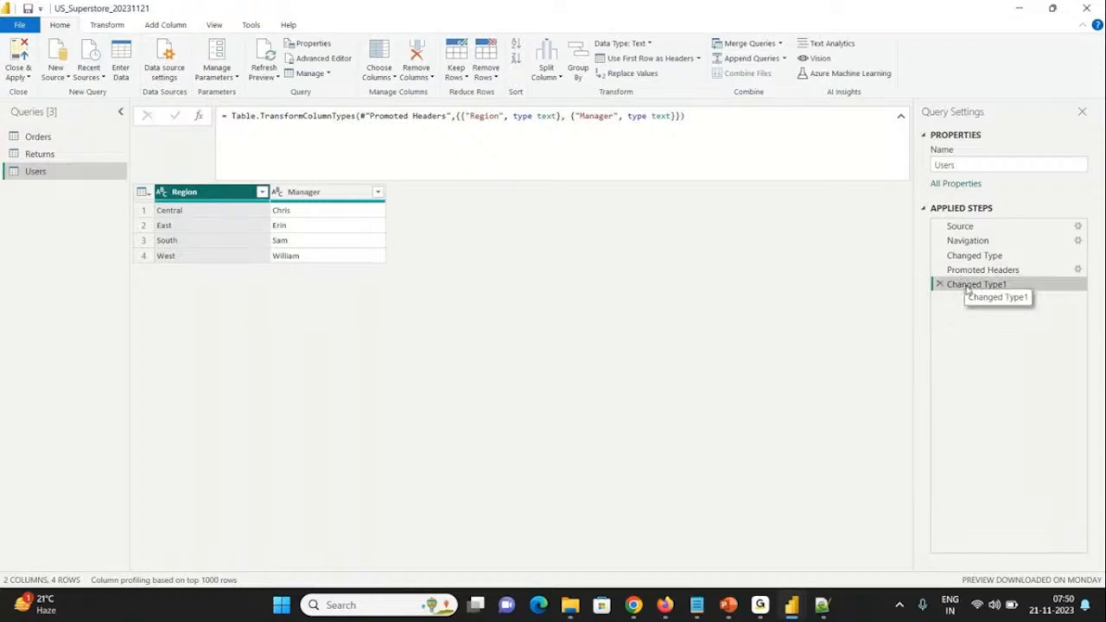
pyautogui.click(939, 284)
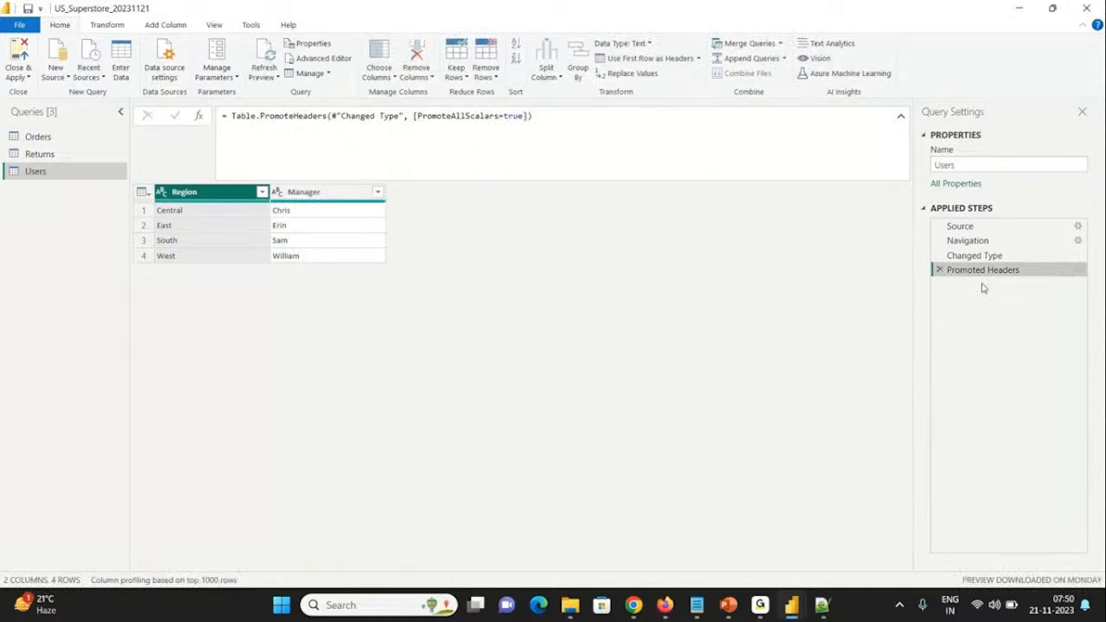
pyautogui.click(938, 270)
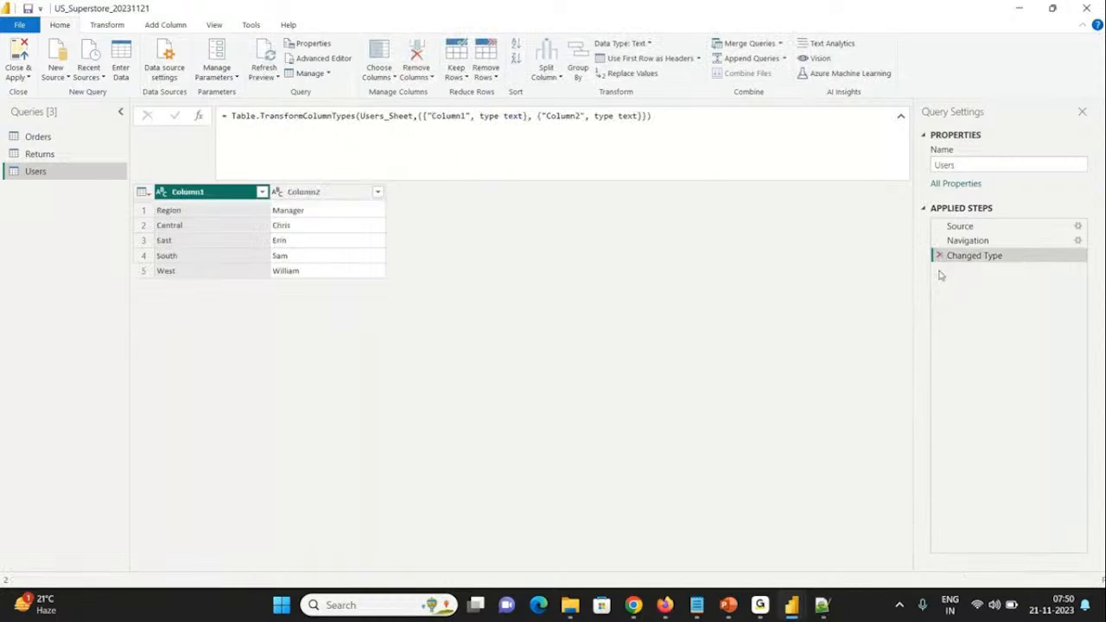
# Step: Promote the first row of the Users query, containing Region and Manager, to column headers
pyautogui.click(205, 209)
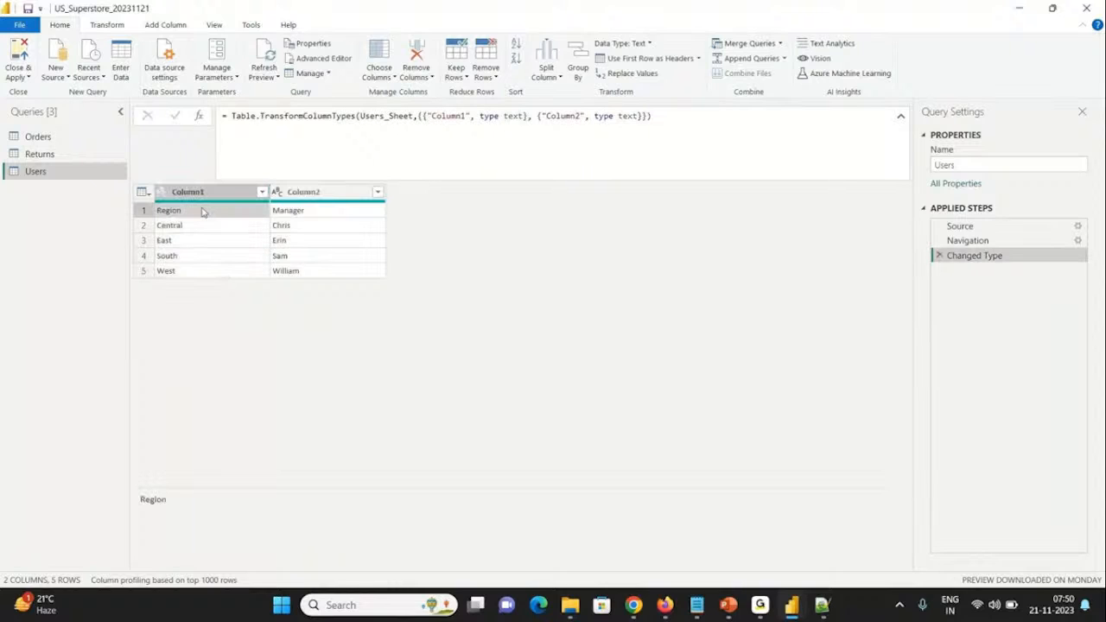
pyautogui.click(326, 212)
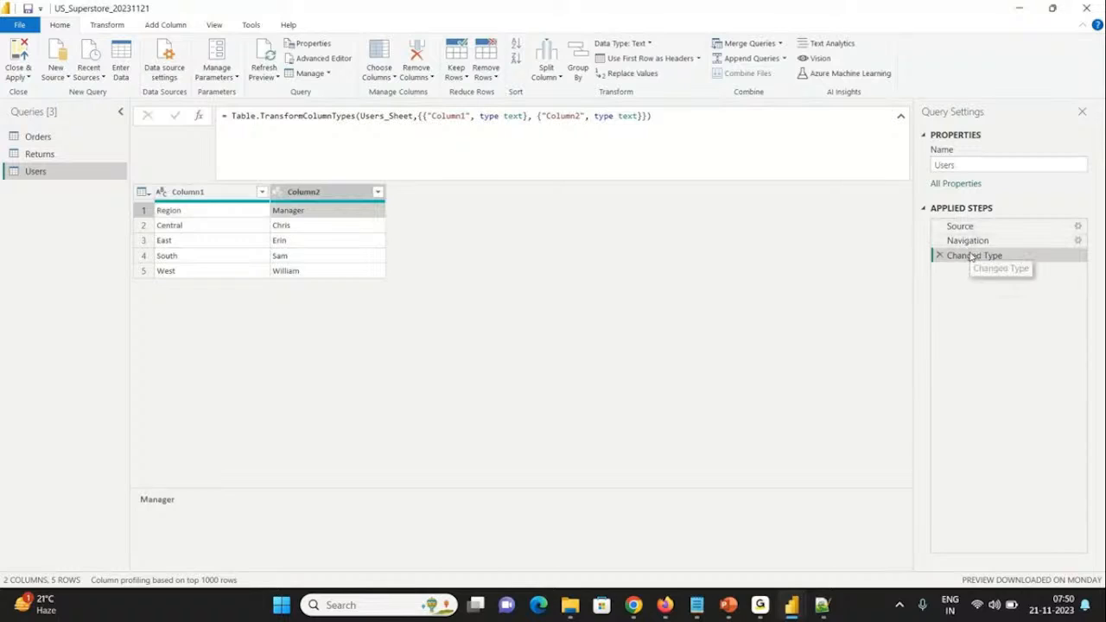
pyautogui.click(181, 217)
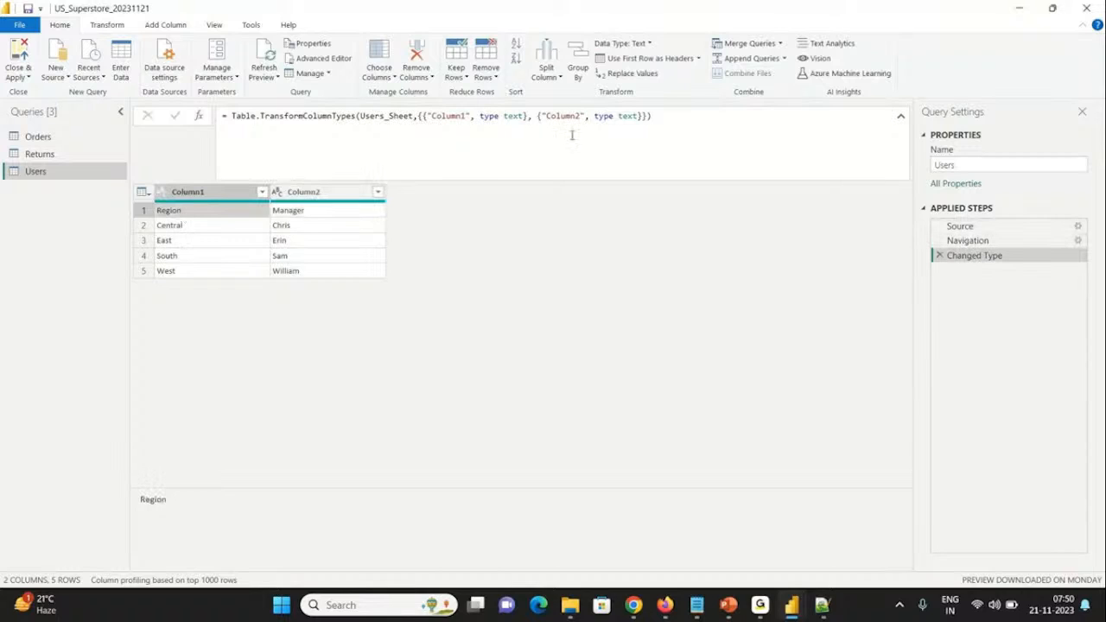
pyautogui.click(628, 59)
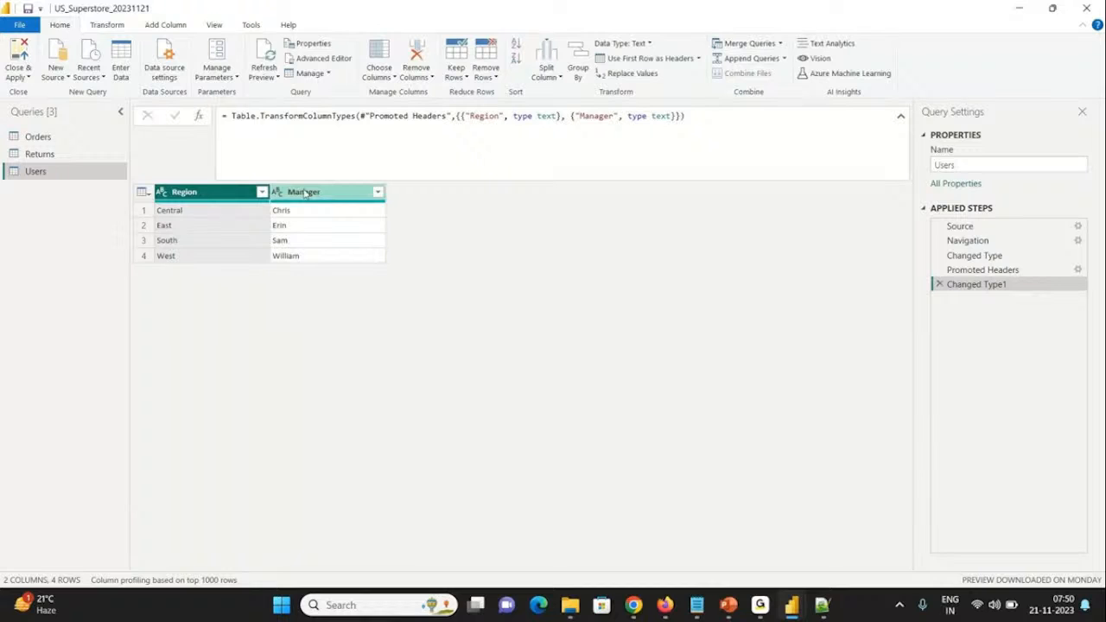
# Step: Check the Orders query and return to Users, finishing by closing Power Query and applying the pending changes to the report
pyautogui.click(53, 137)
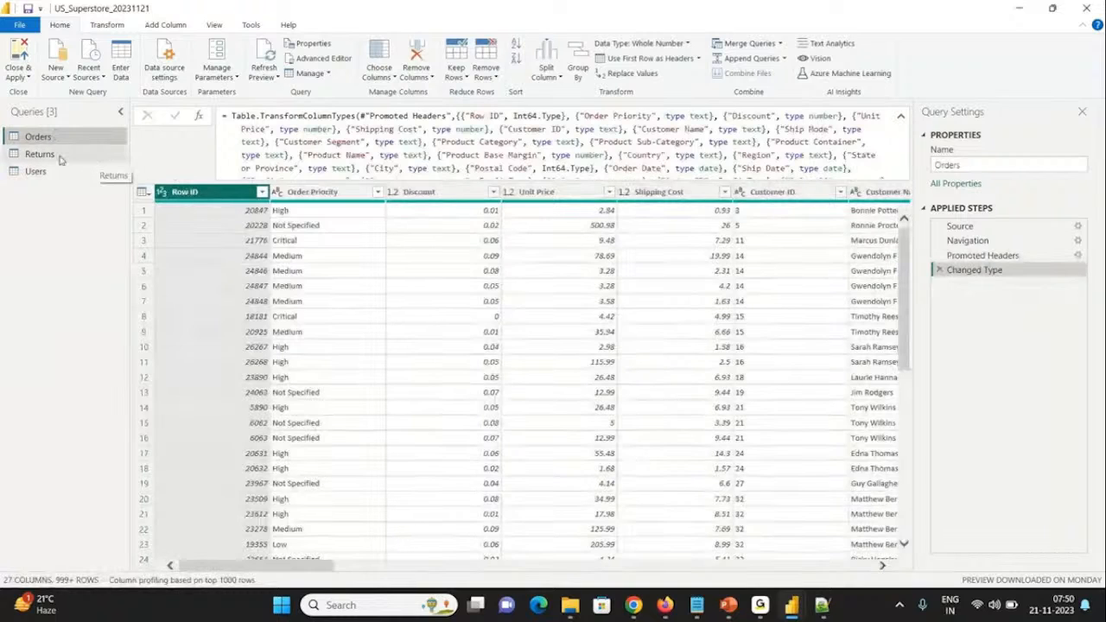
pyautogui.click(53, 172)
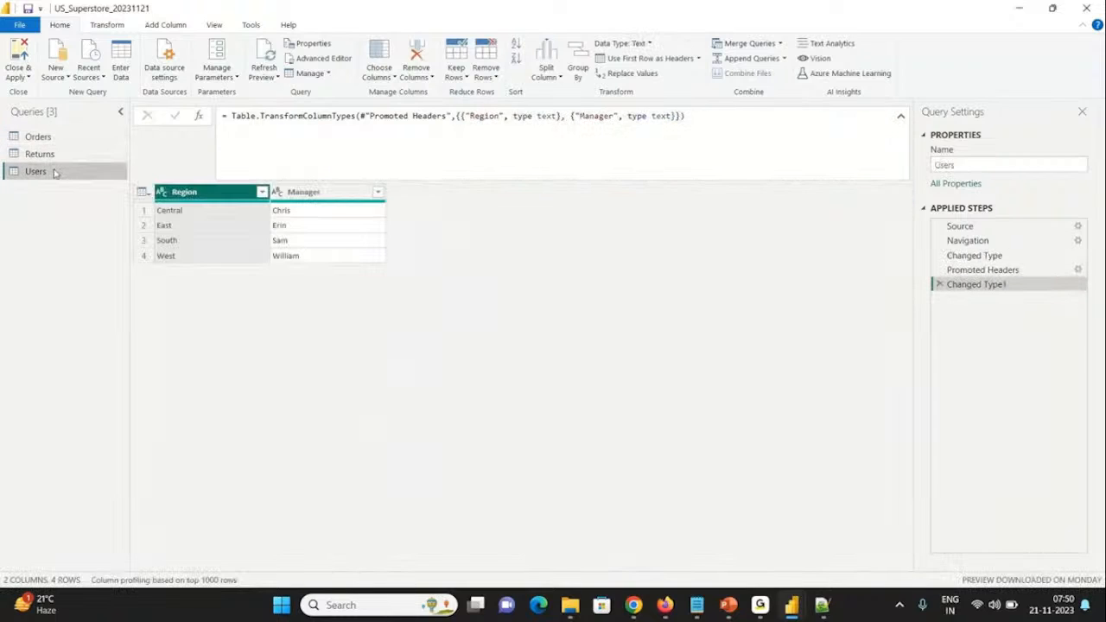
pyautogui.click(24, 57)
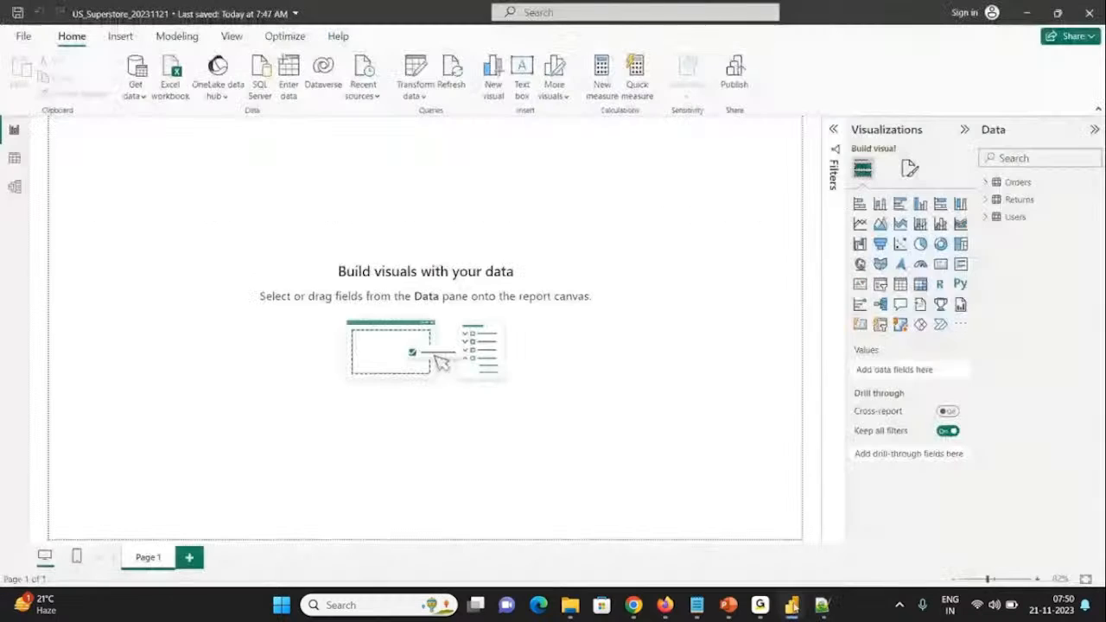
pyautogui.click(791, 604)
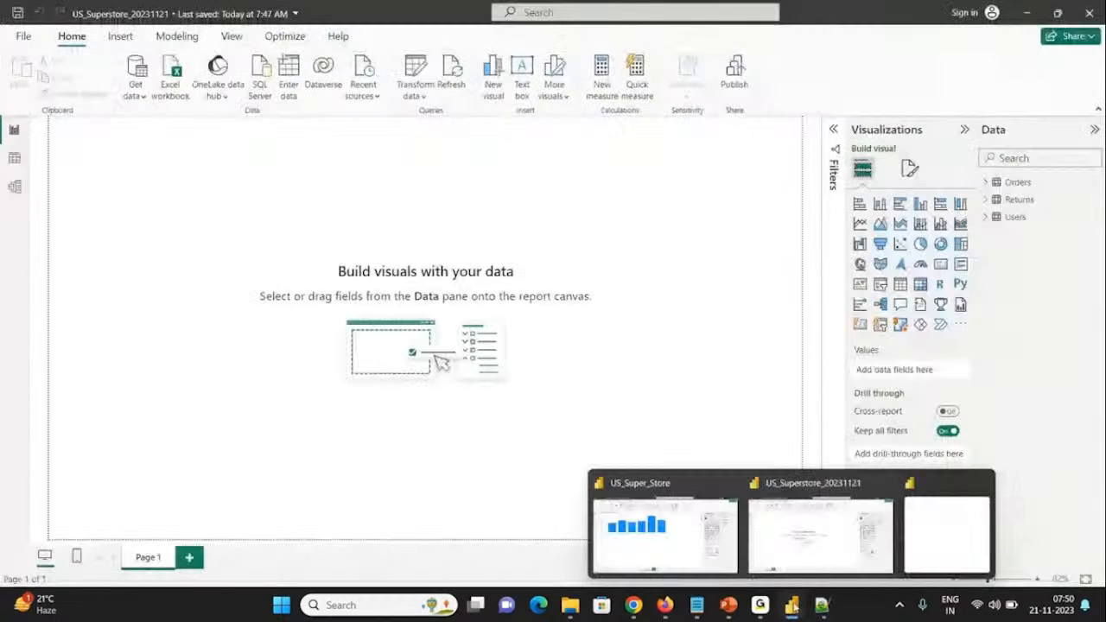
pyautogui.click(972, 531)
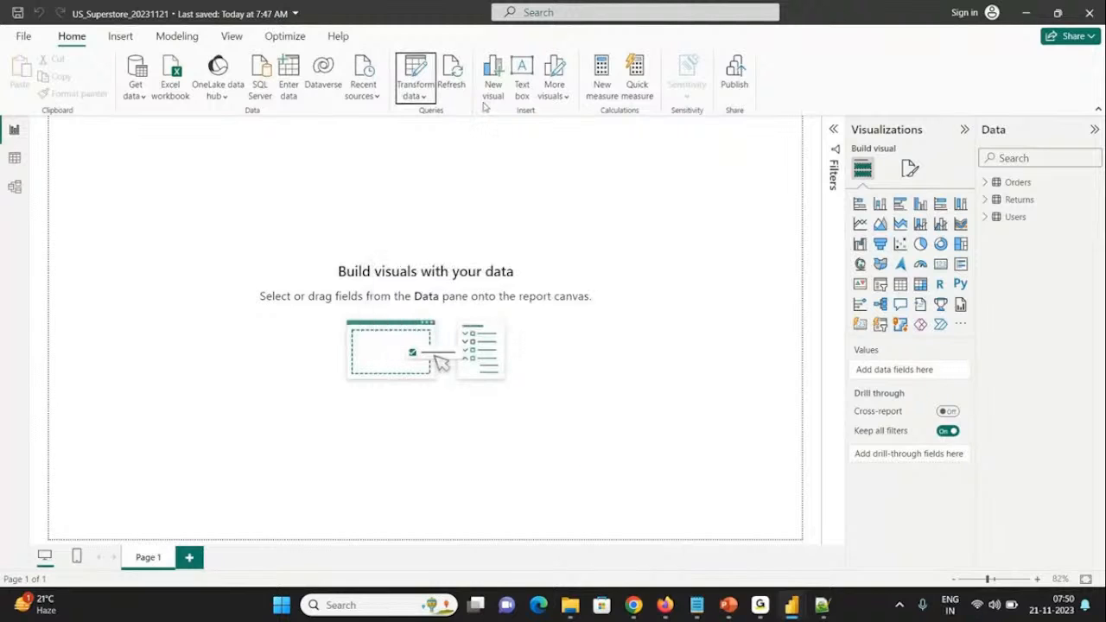
pyautogui.click(479, 219)
pyautogui.moveTo(822, 605)
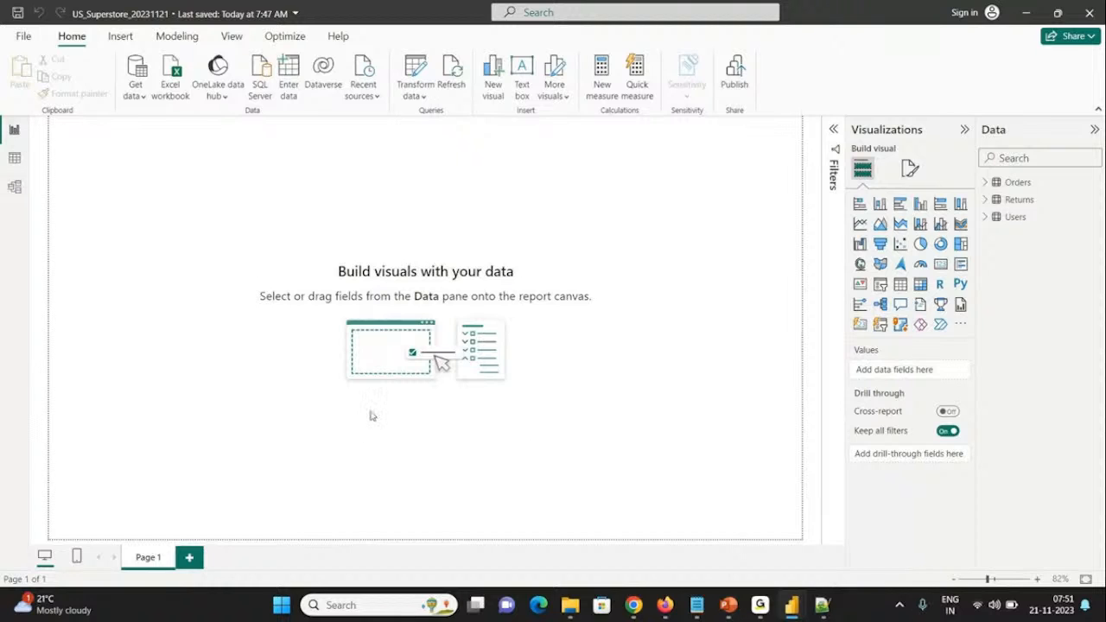
# Step: Review the loaded data of the Orders, Returns and Users tables in Table view
pyautogui.click(15, 161)
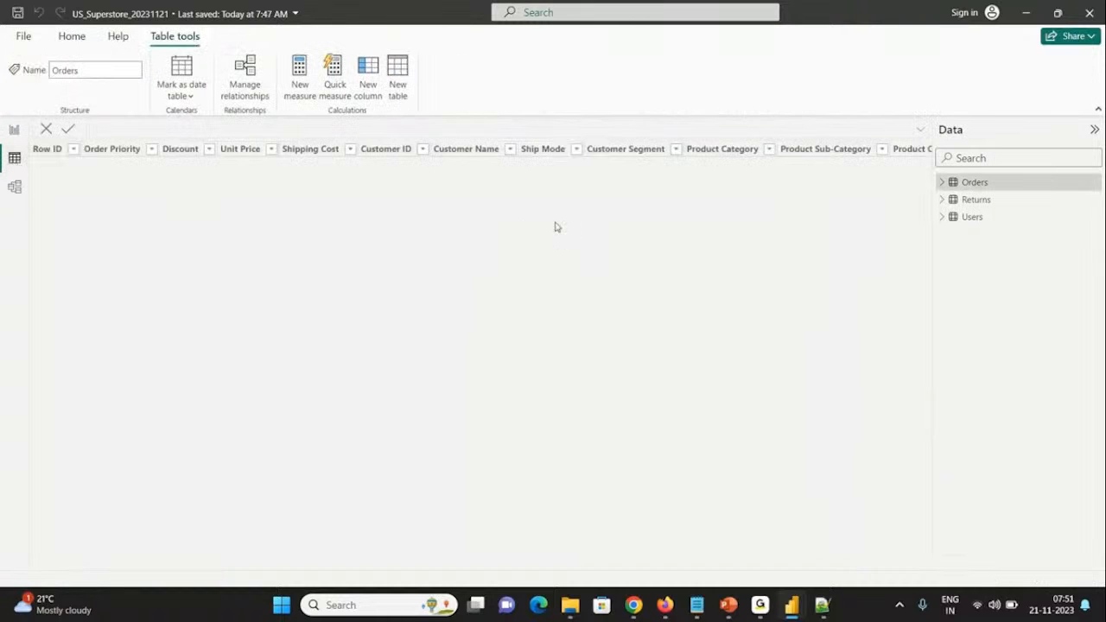
pyautogui.click(983, 204)
pyautogui.click(976, 218)
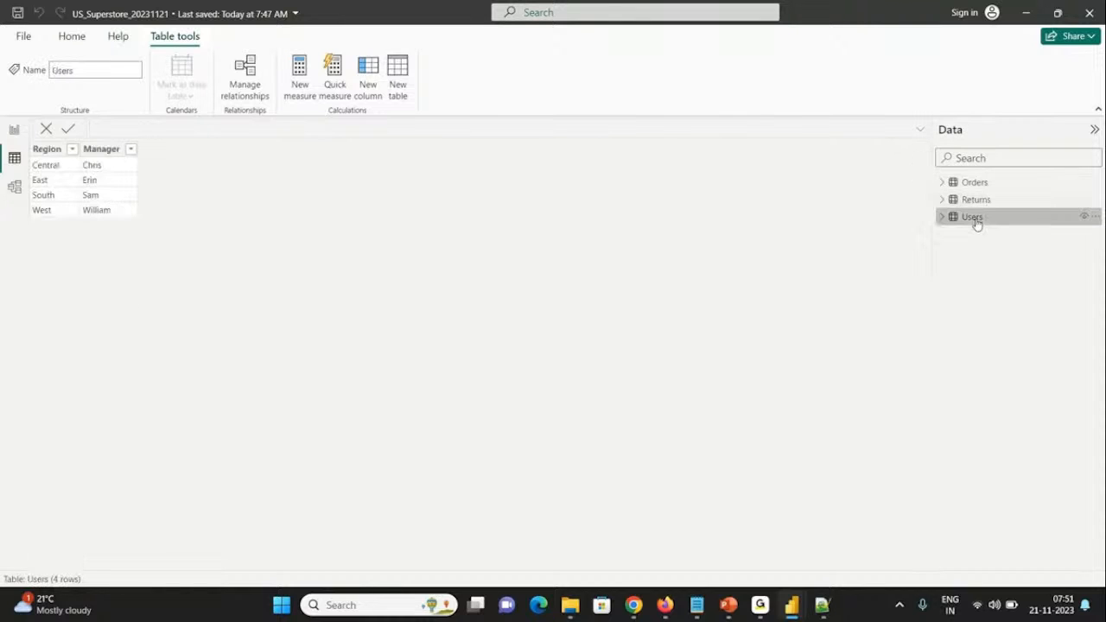
pyautogui.click(973, 184)
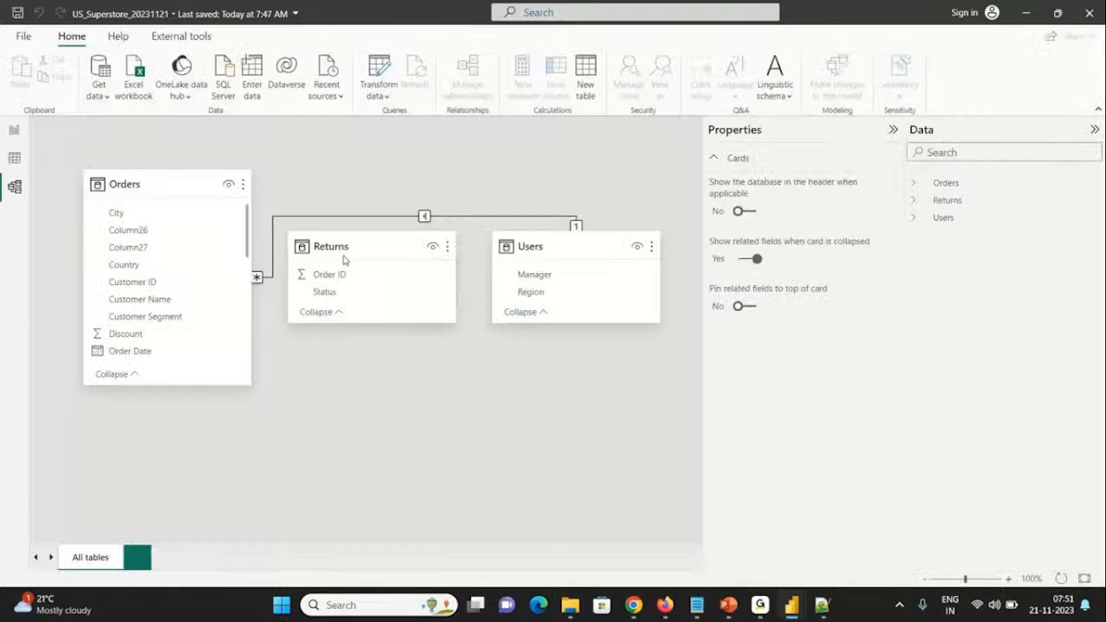
# Step: Arrange the tables in Model view with Orders in the middle, Returns to its left and Users to its right
pyautogui.moveTo(343, 256); pyautogui.dragTo(385, 424)
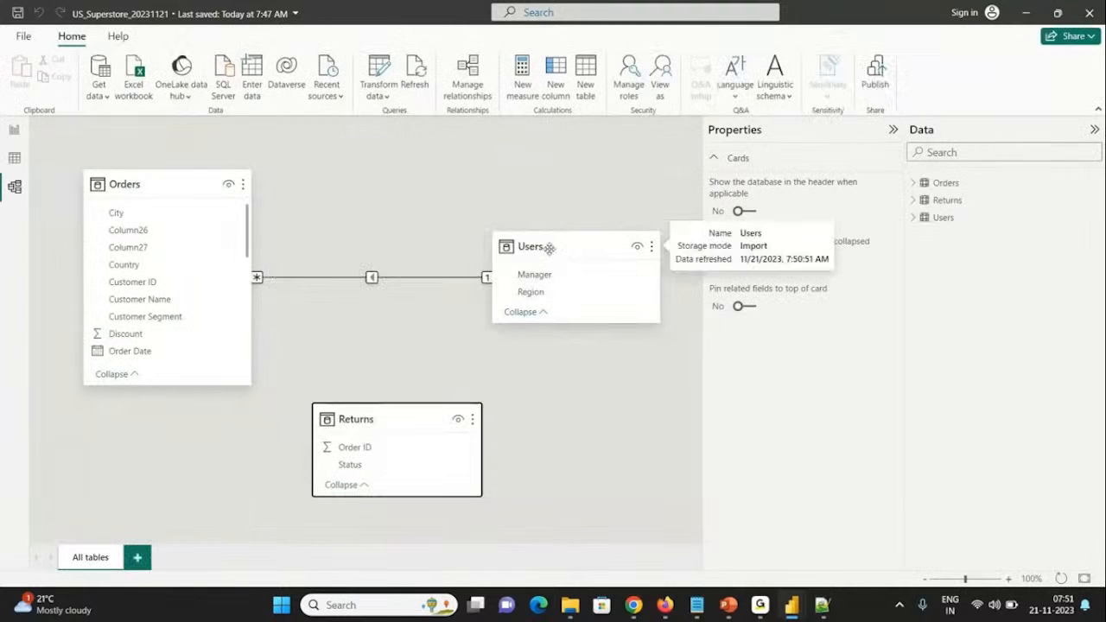
pyautogui.moveTo(547, 250); pyautogui.dragTo(589, 187)
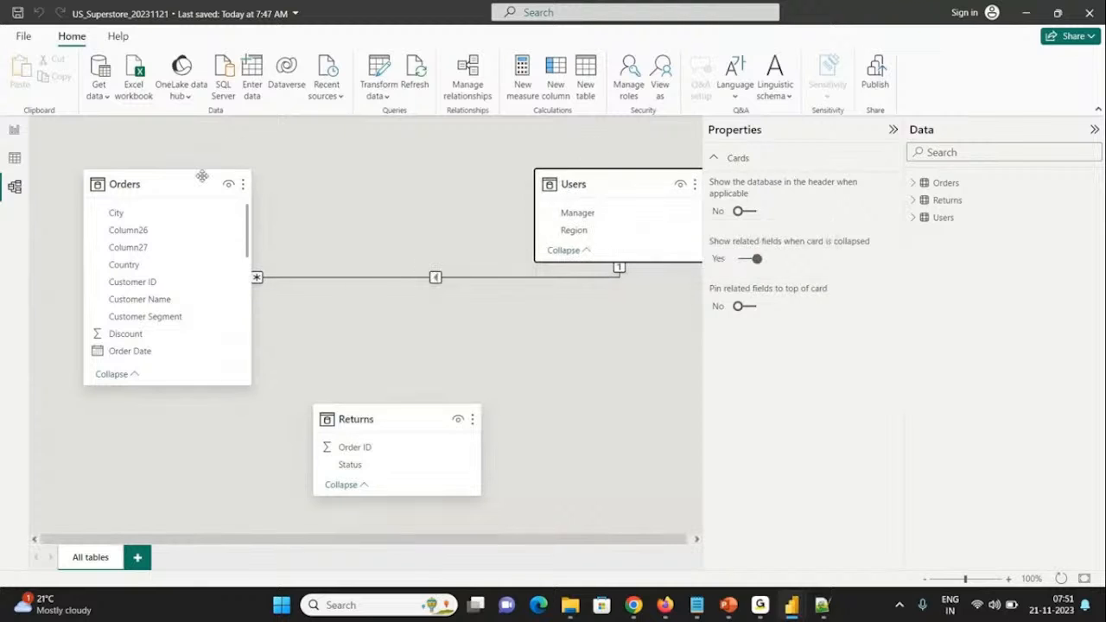
pyautogui.moveTo(192, 183); pyautogui.dragTo(385, 183)
pyautogui.click(385, 422)
pyautogui.moveTo(343, 427); pyautogui.dragTo(113, 332)
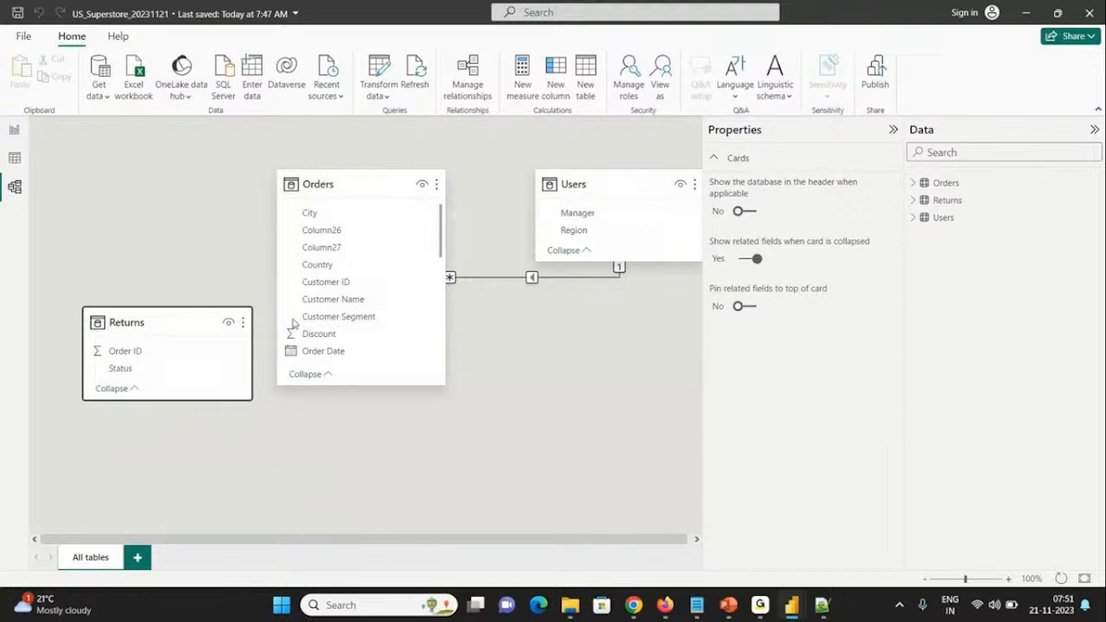
pyautogui.click(318, 180)
pyautogui.moveTo(318, 180); pyautogui.dragTo(358, 179)
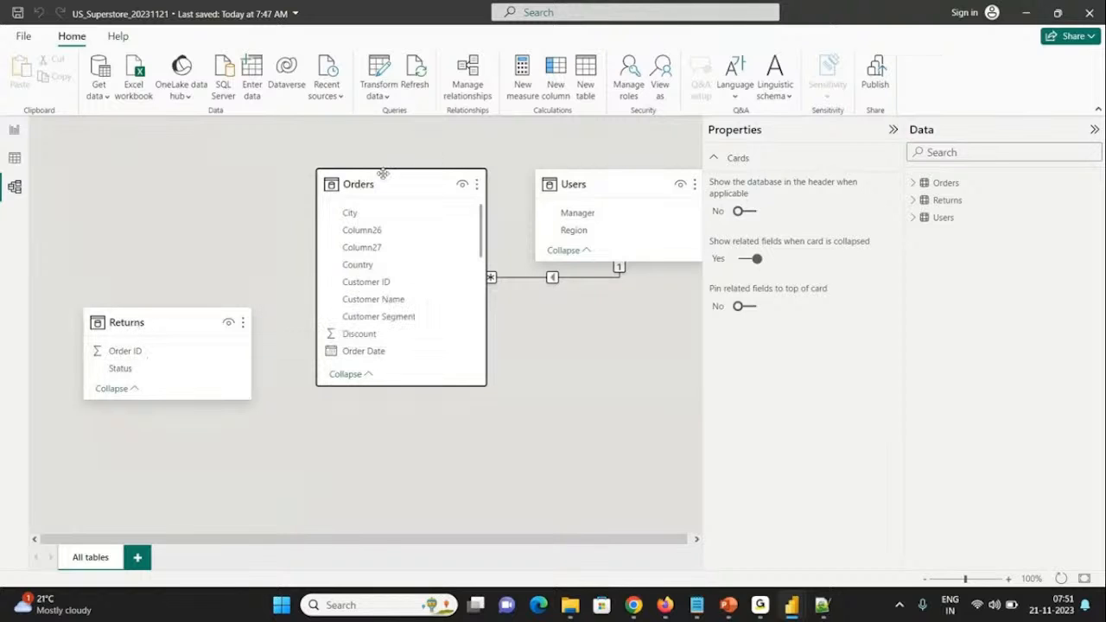
# Step: Delete the Region relationship between the Orders and Users tables in the model
pyautogui.click(522, 278)
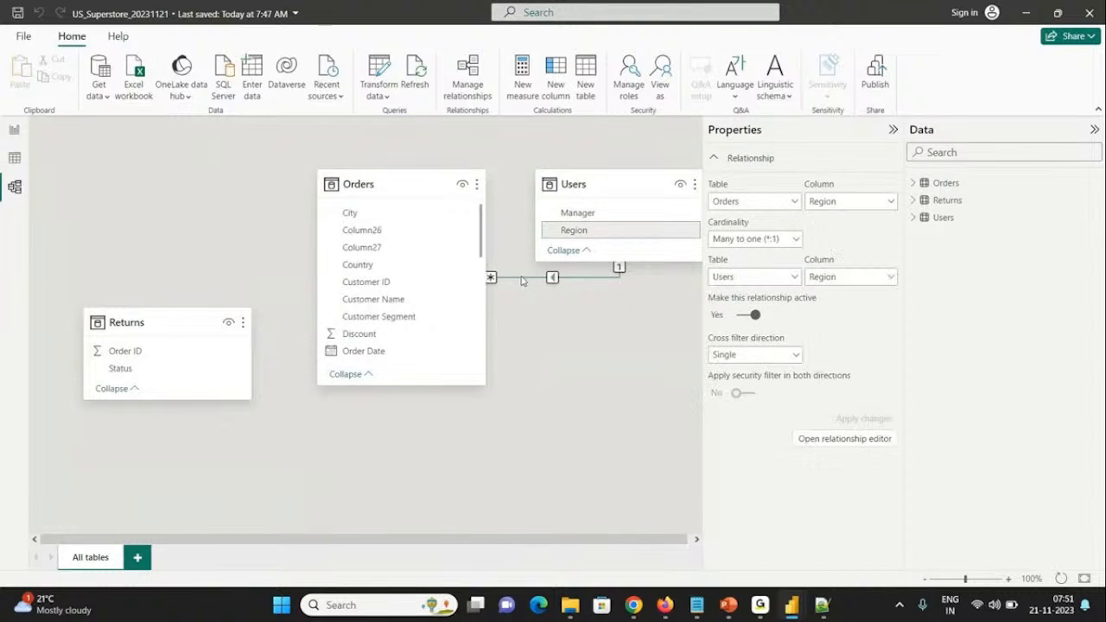
pyautogui.press('Delete')
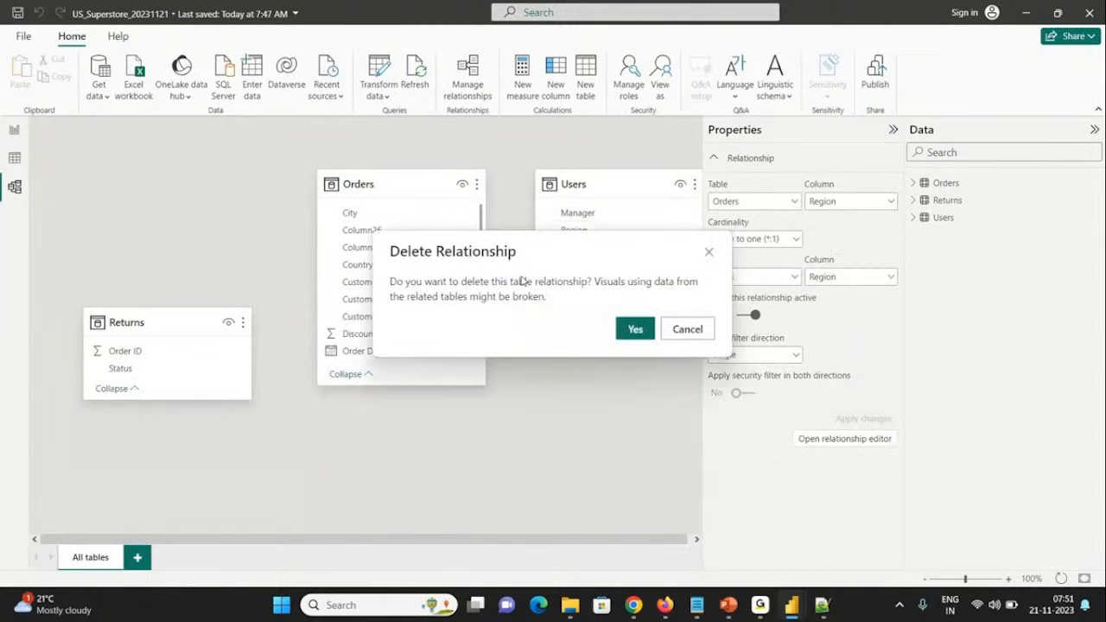
pyautogui.click(623, 327)
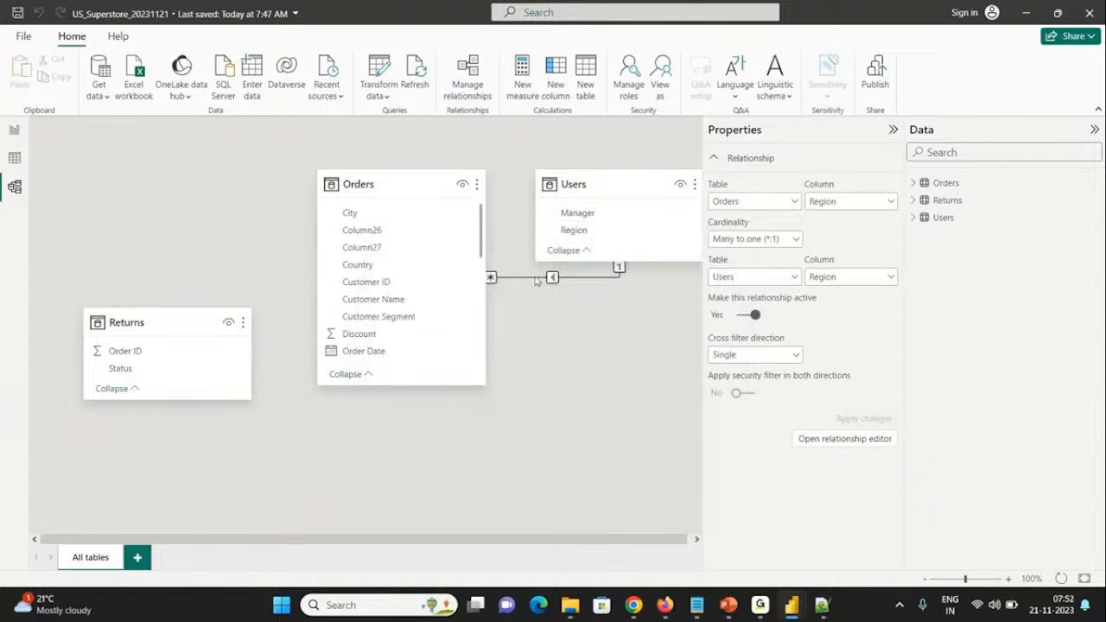
# Step: Create an active many-to-one relationship from Orders to Returns on Order ID with single cross-filter direction
pyautogui.click(472, 99)
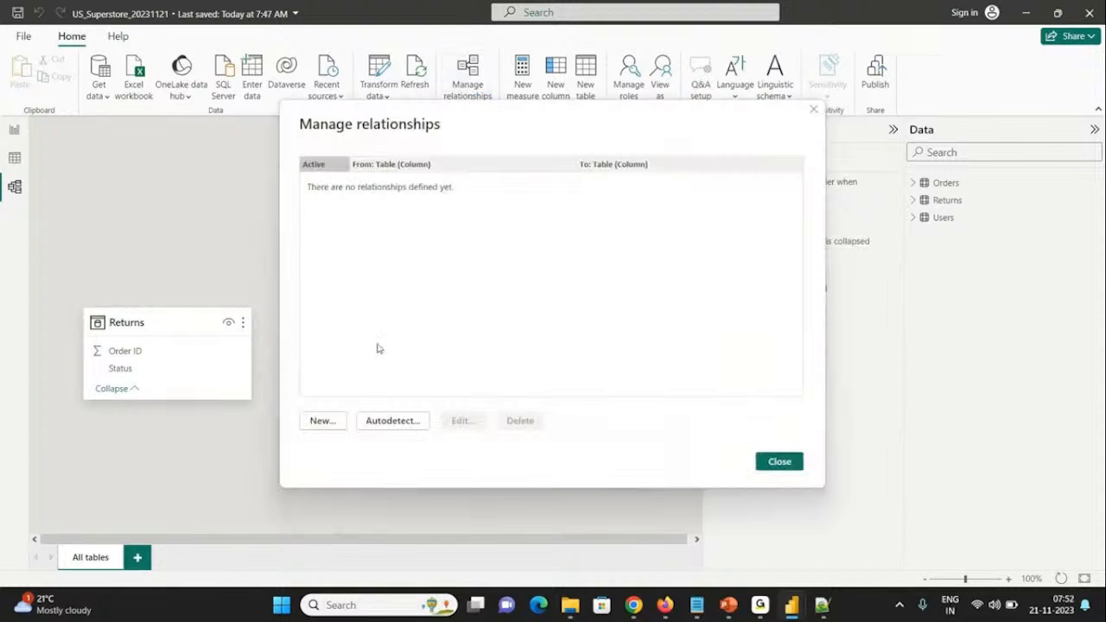
pyautogui.click(324, 420)
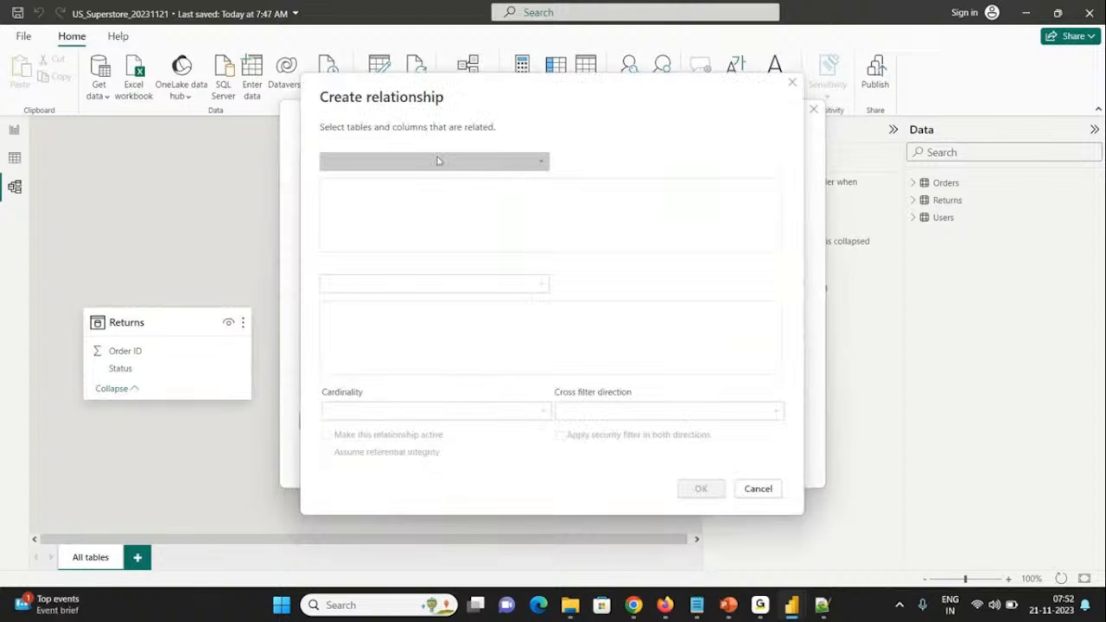
pyautogui.click(436, 163)
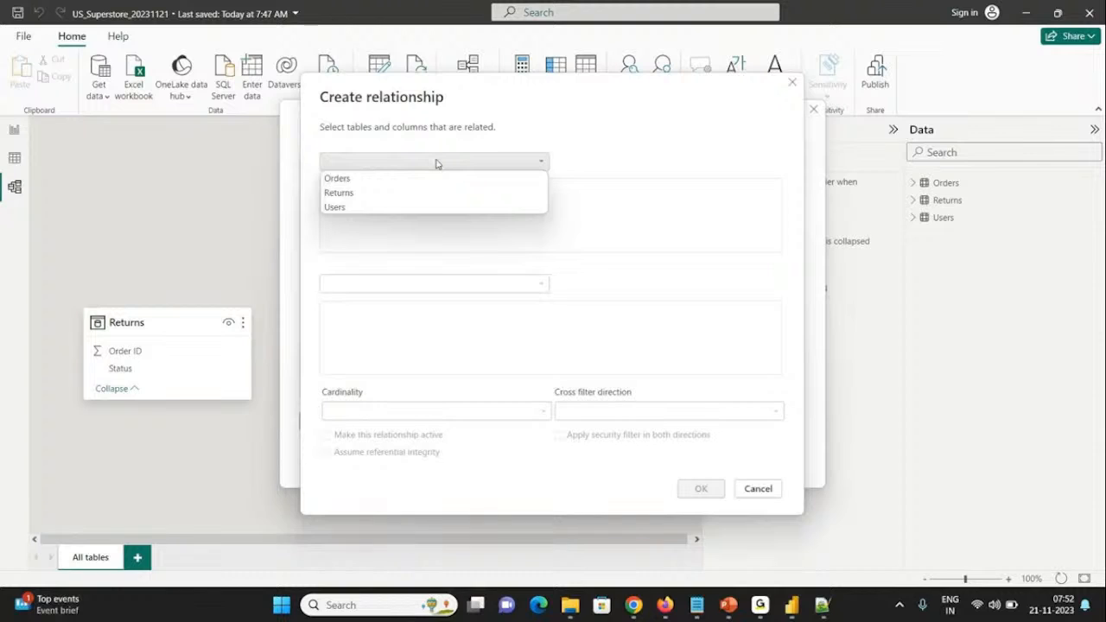
pyautogui.click(366, 184)
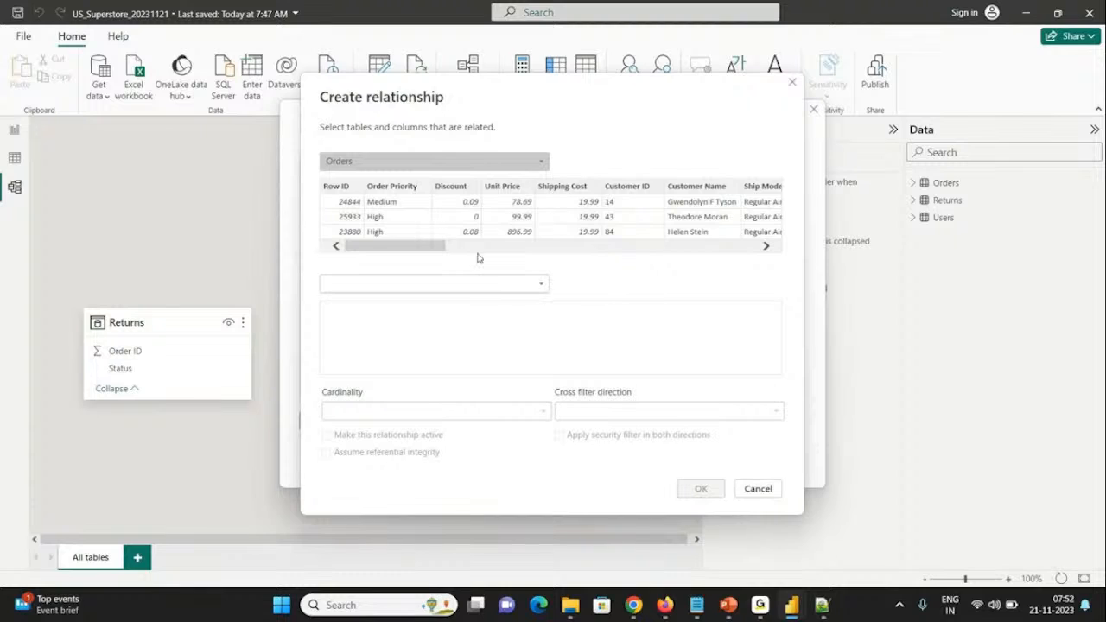
pyautogui.click(337, 187)
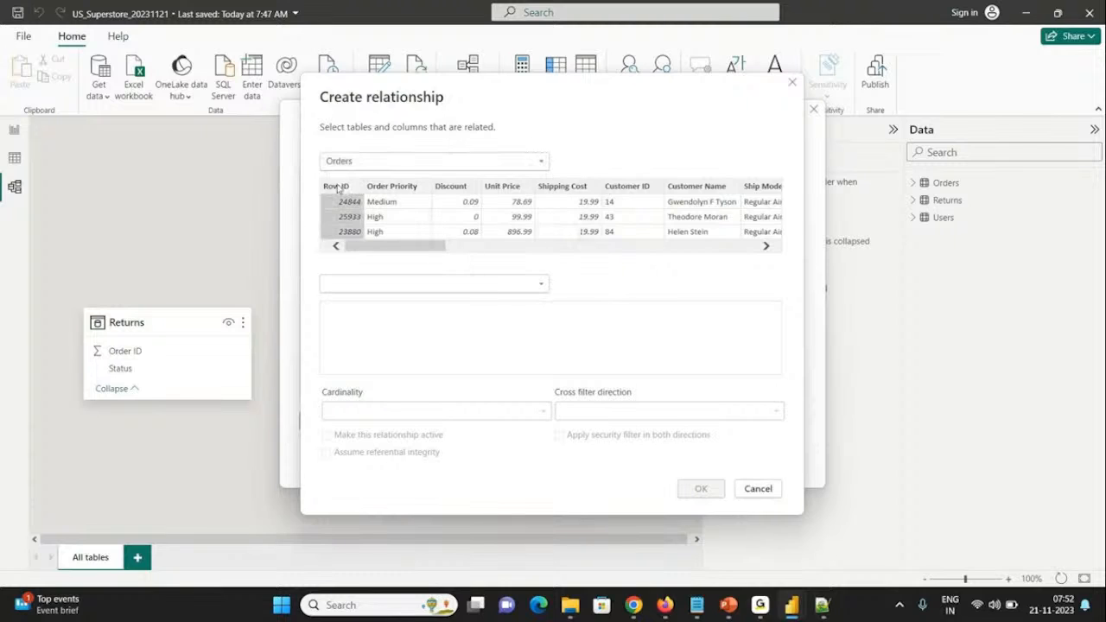
pyautogui.click(405, 284)
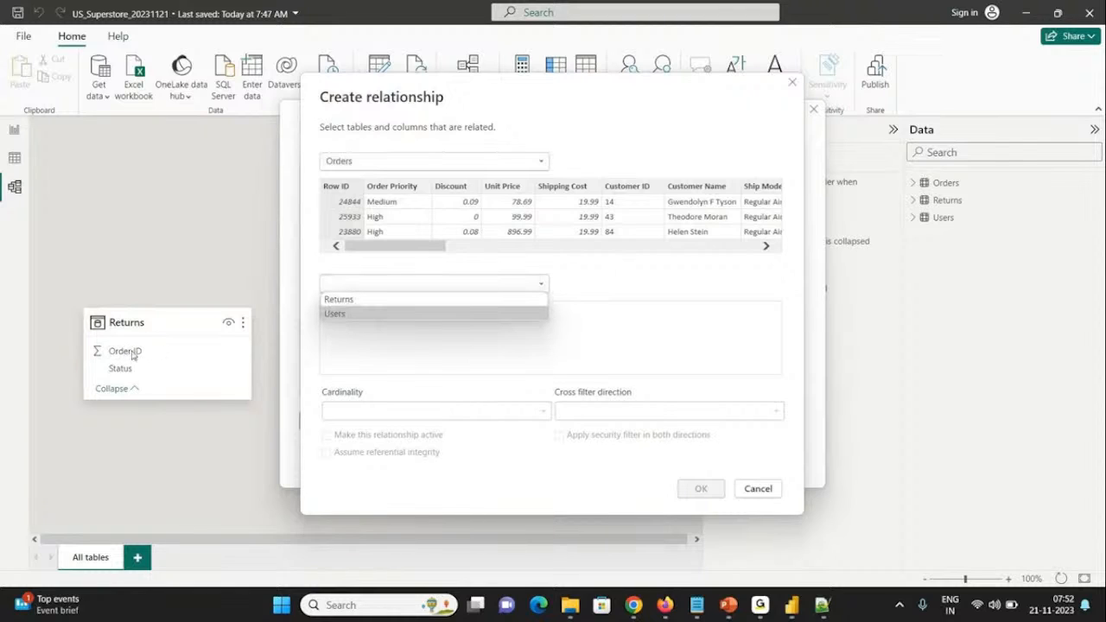
pyautogui.click(337, 300)
pyautogui.click(353, 321)
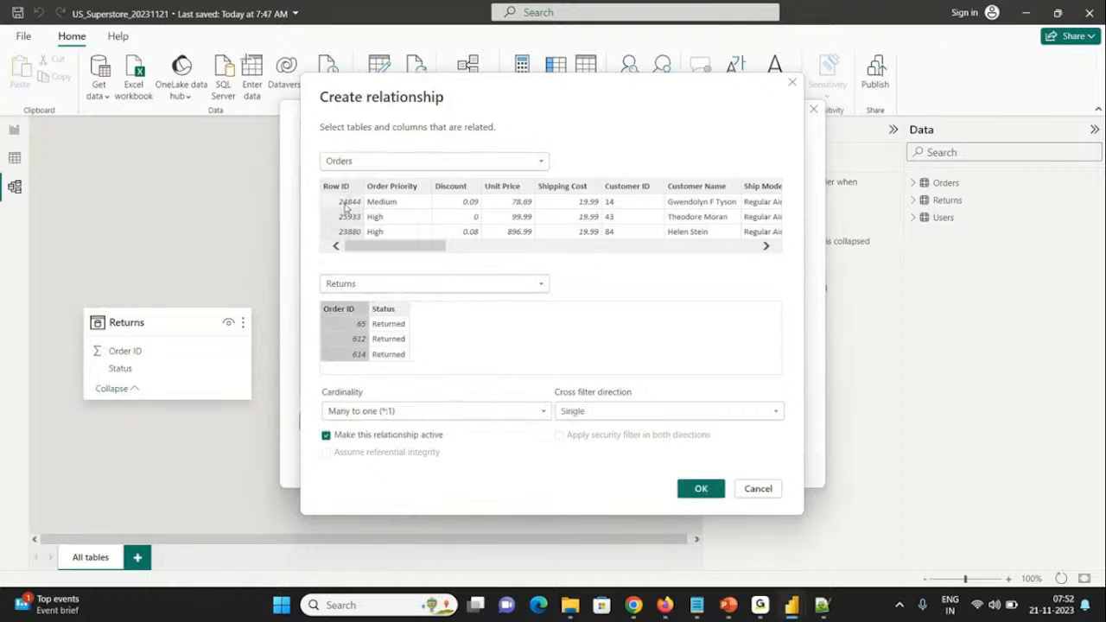
pyautogui.moveTo(387, 247); pyautogui.dragTo(696, 249)
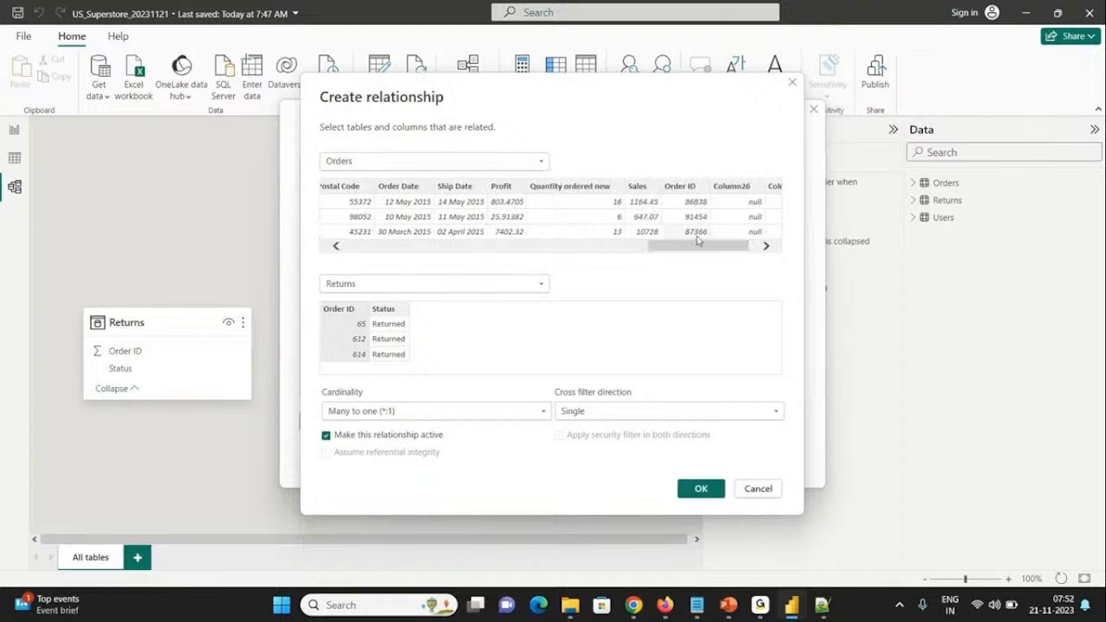
pyautogui.click(689, 187)
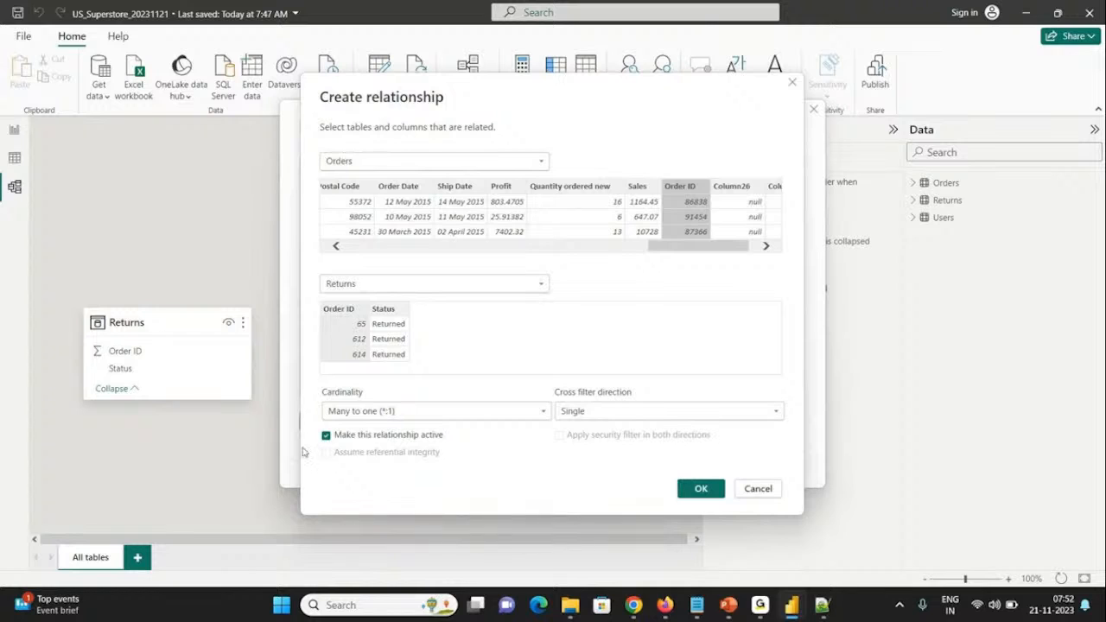
pyautogui.click(698, 488)
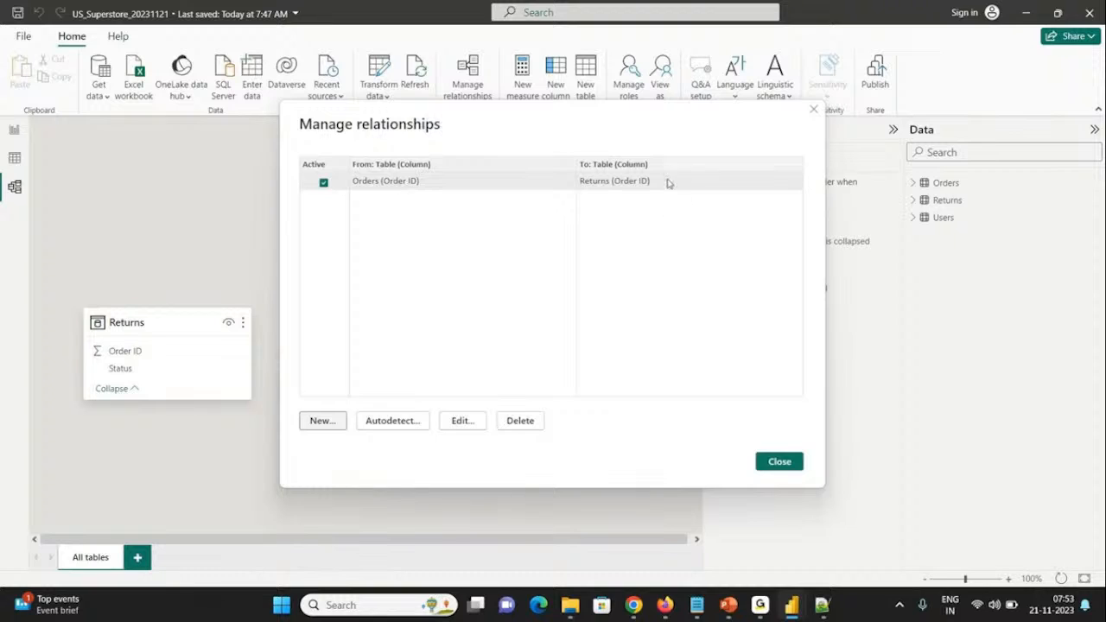
# Step: Create an active many-to-one relationship from Orders to Users on Region with single cross-filter direction
pyautogui.click(329, 421)
pyautogui.click(372, 162)
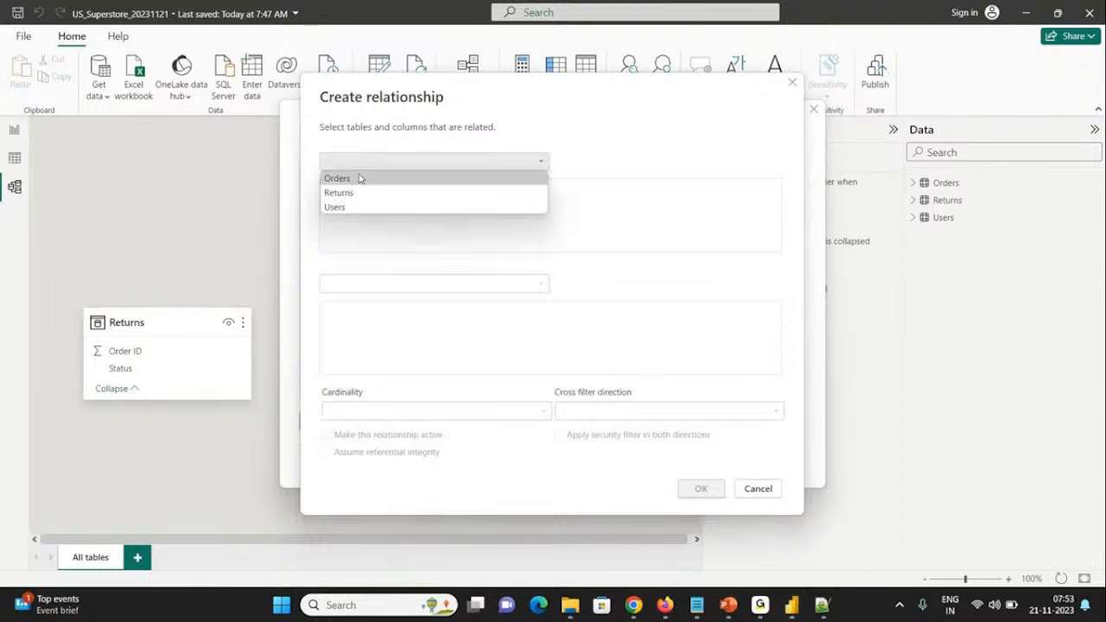
pyautogui.click(352, 180)
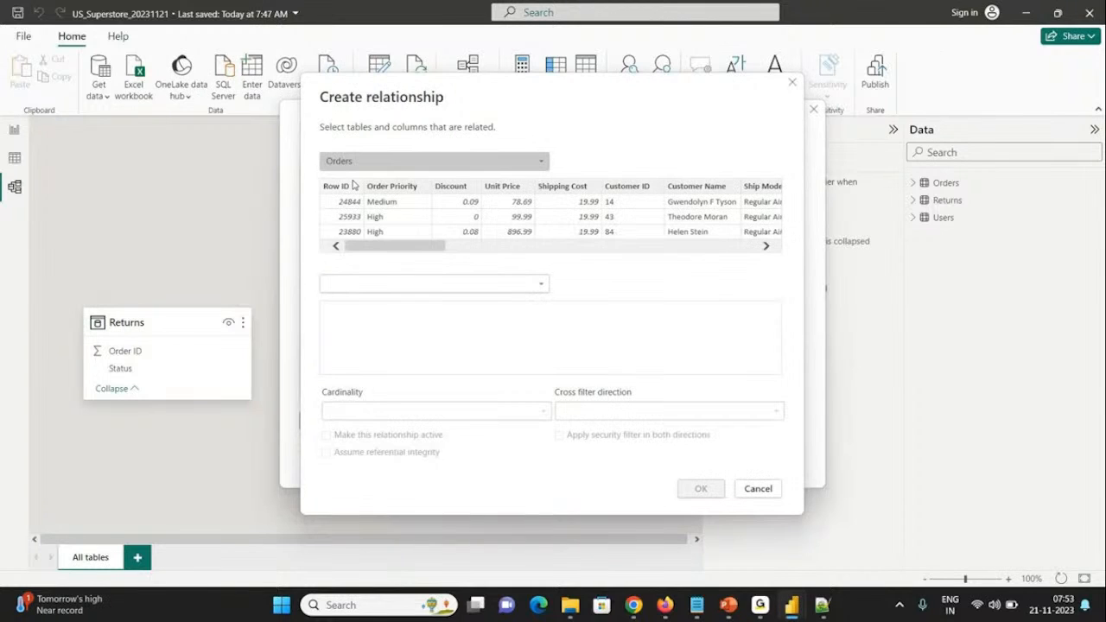
pyautogui.click(393, 284)
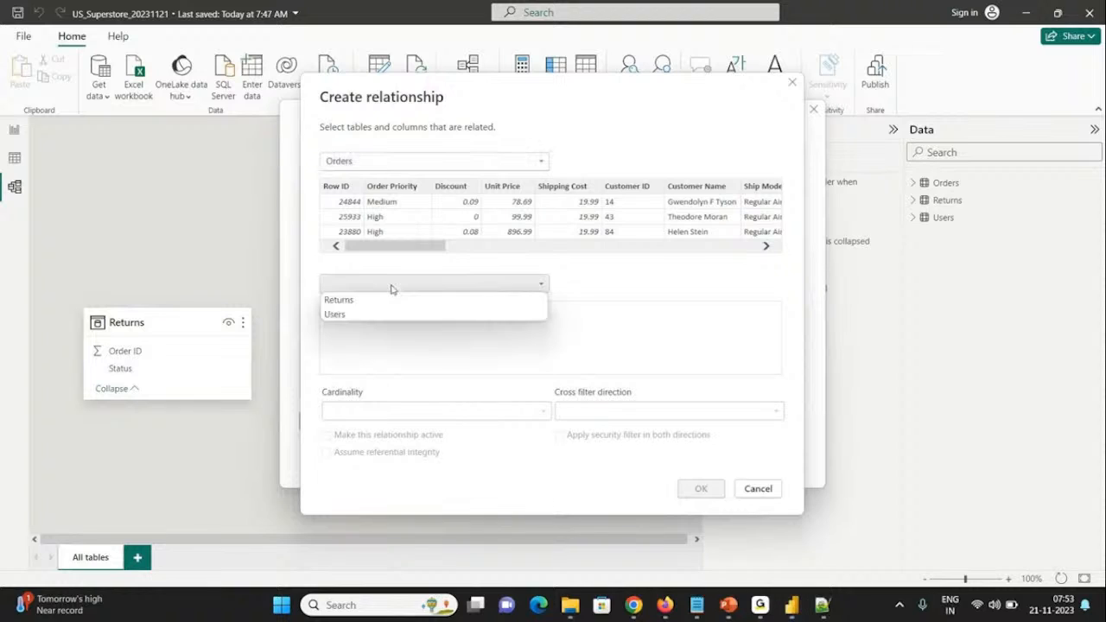
pyautogui.click(349, 315)
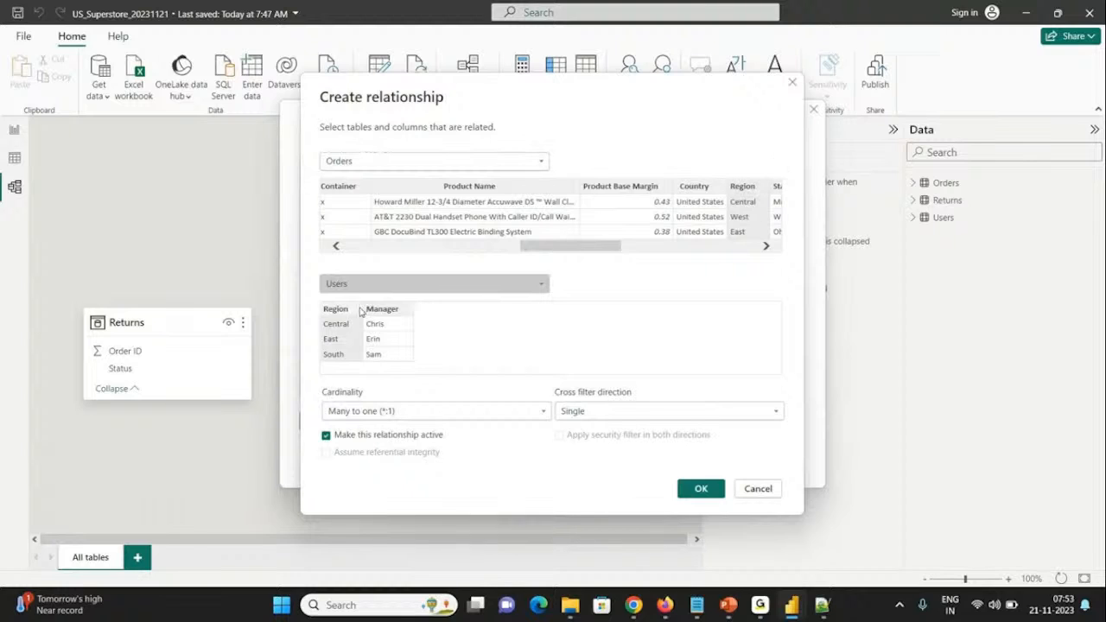
pyautogui.click(719, 490)
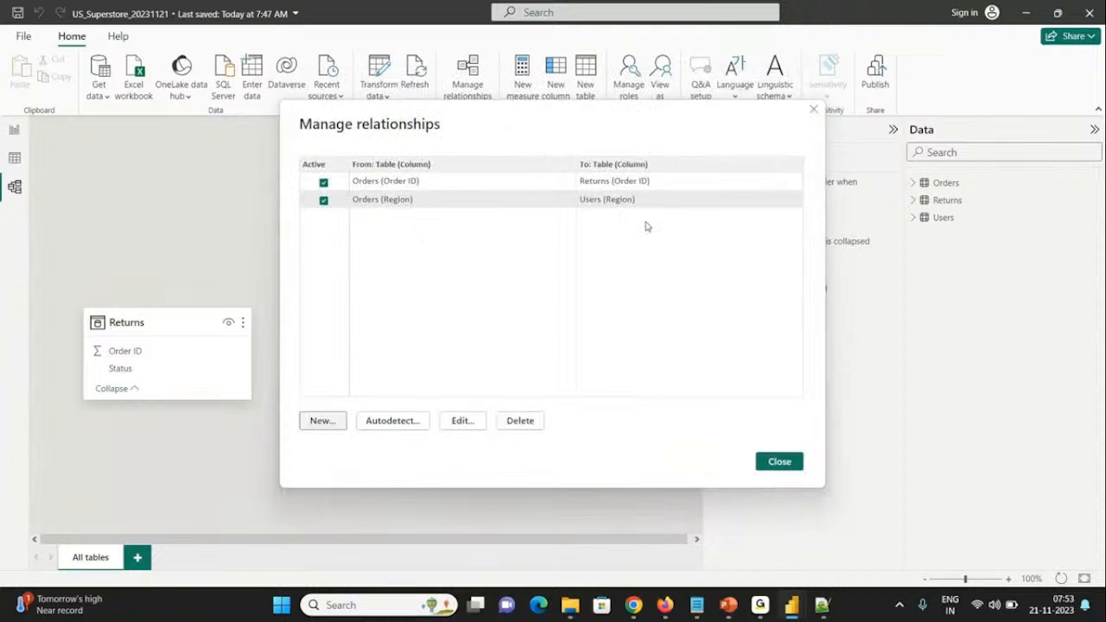
pyautogui.click(779, 461)
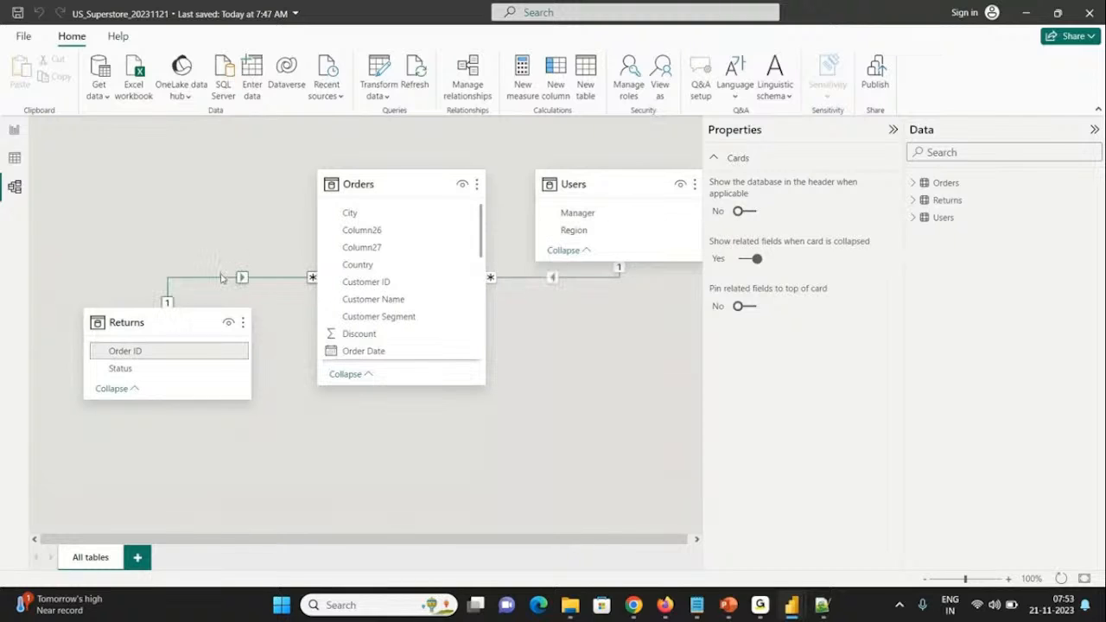
# Step: Examine the properties and linked columns of the Orders–Returns and Orders–Users relationships in the model
pyautogui.click(221, 276)
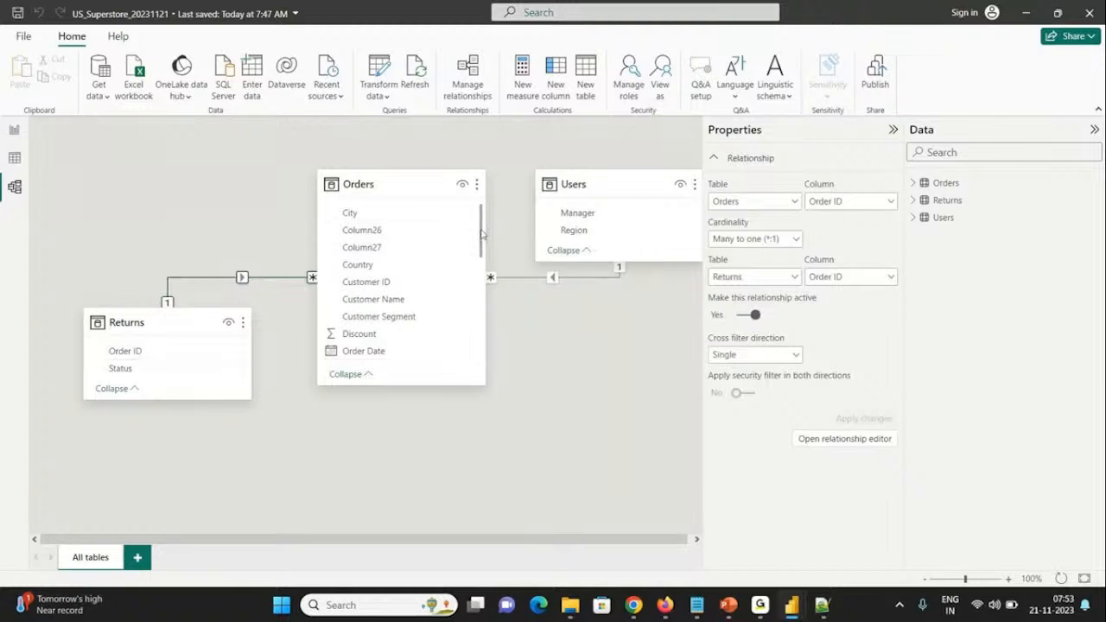
pyautogui.scroll(-2, 482, 233)
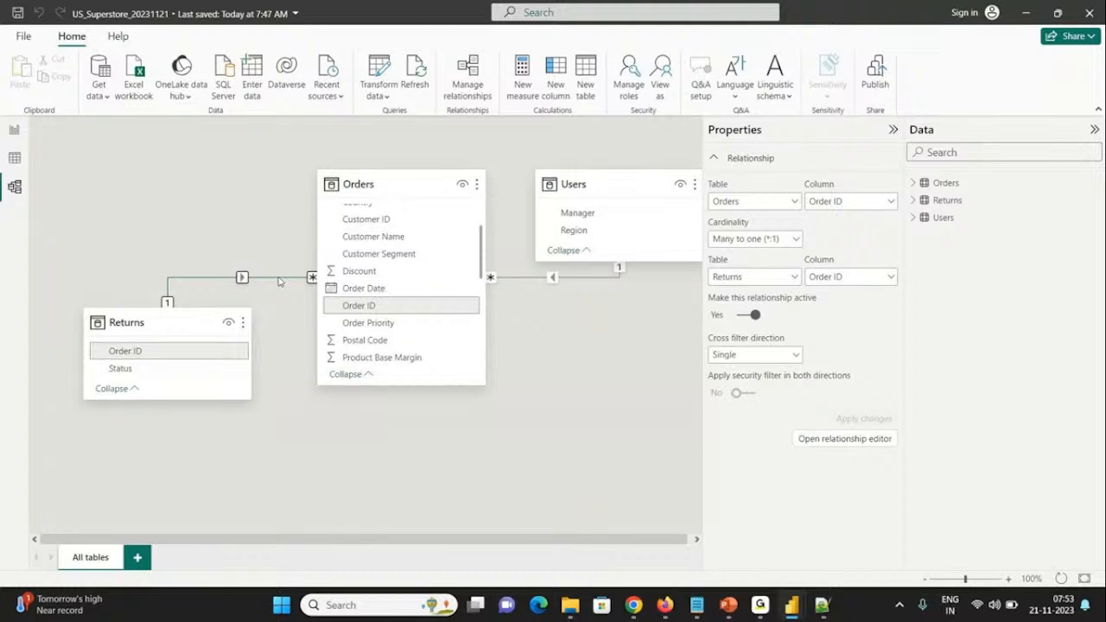
pyautogui.click(532, 278)
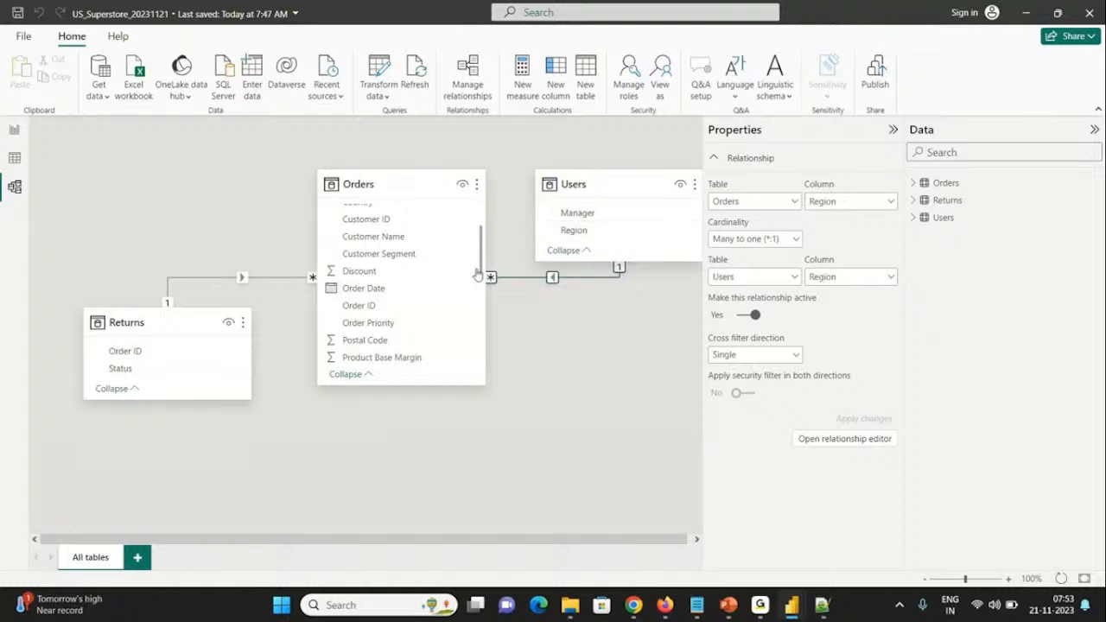
pyautogui.moveTo(481, 262); pyautogui.dragTo(481, 315)
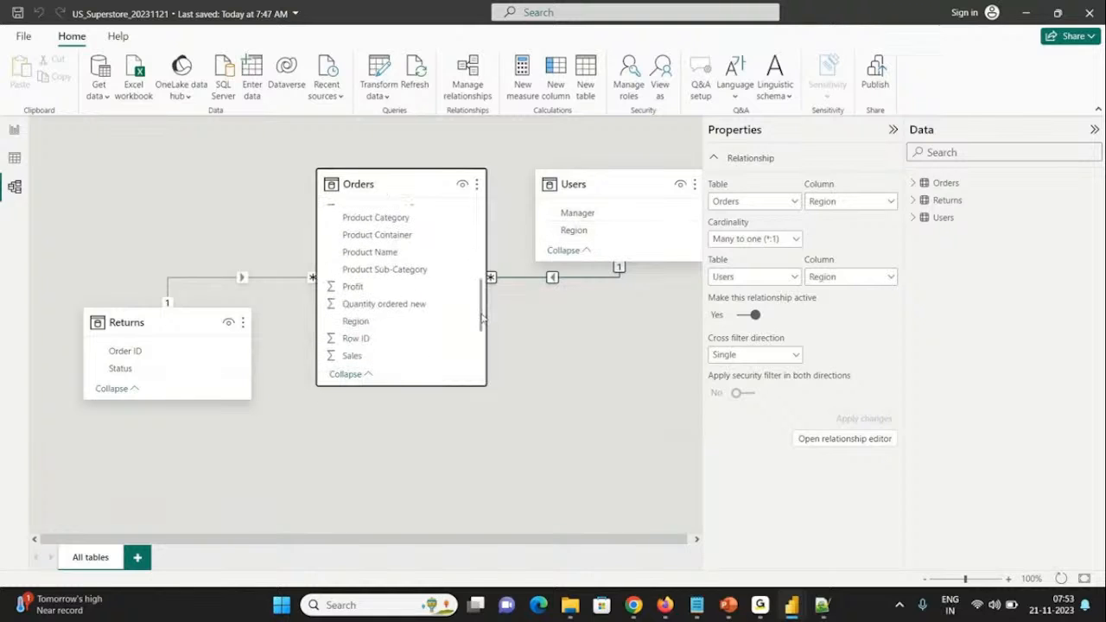
pyautogui.click(573, 278)
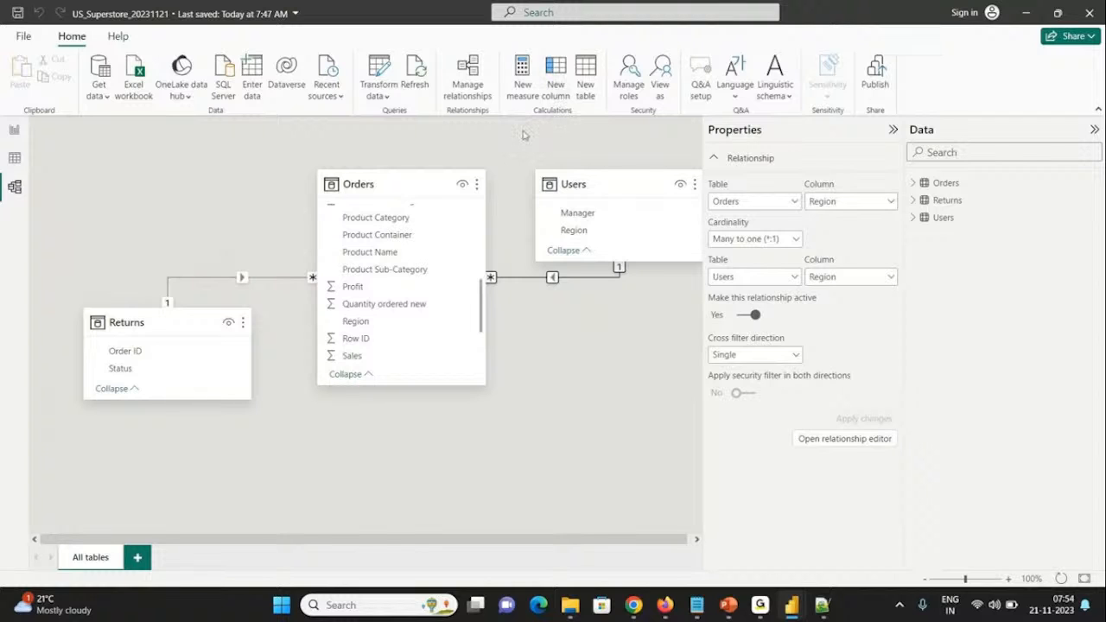
# Step: Save the report file and switch to Report view
pyautogui.click(28, 37)
pyautogui.click(28, 106)
pyautogui.moveTo(793, 606)
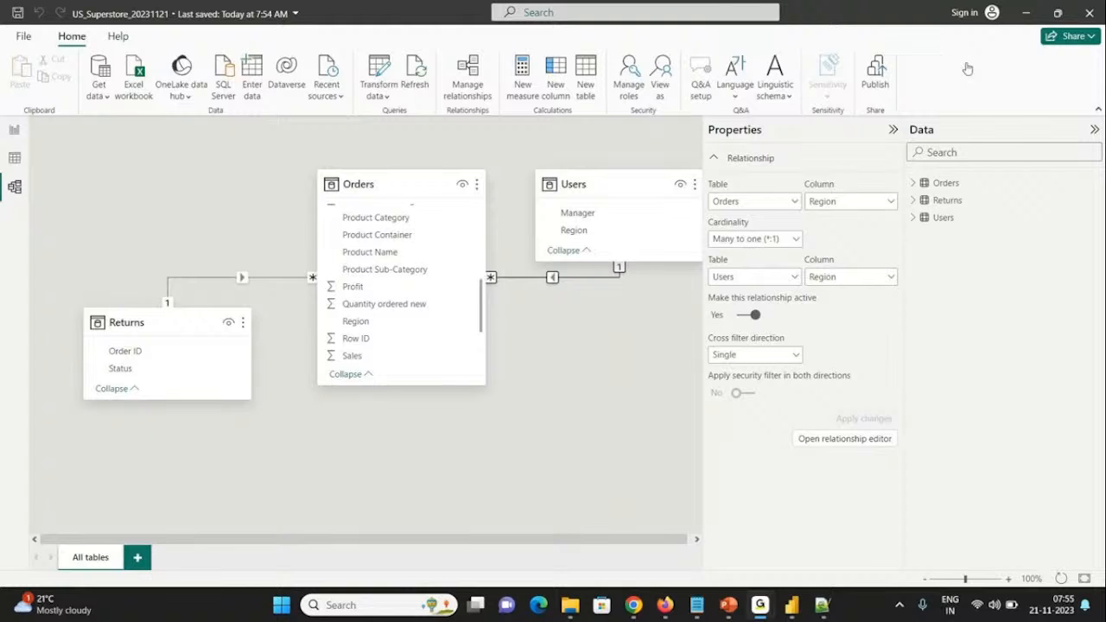
pyautogui.click(1029, 16)
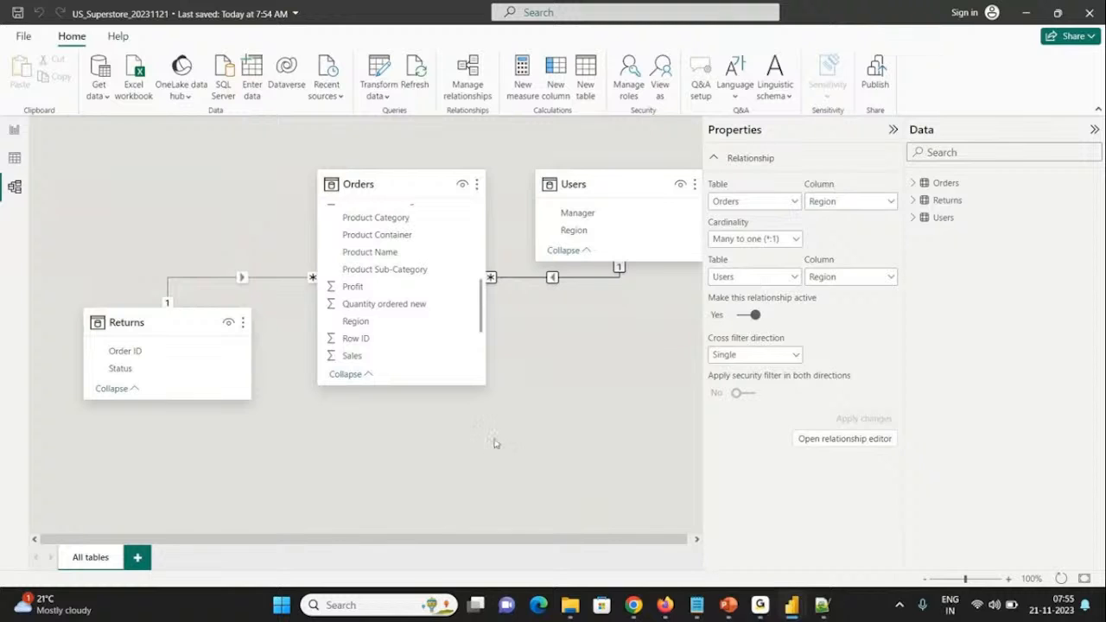
pyautogui.click(14, 130)
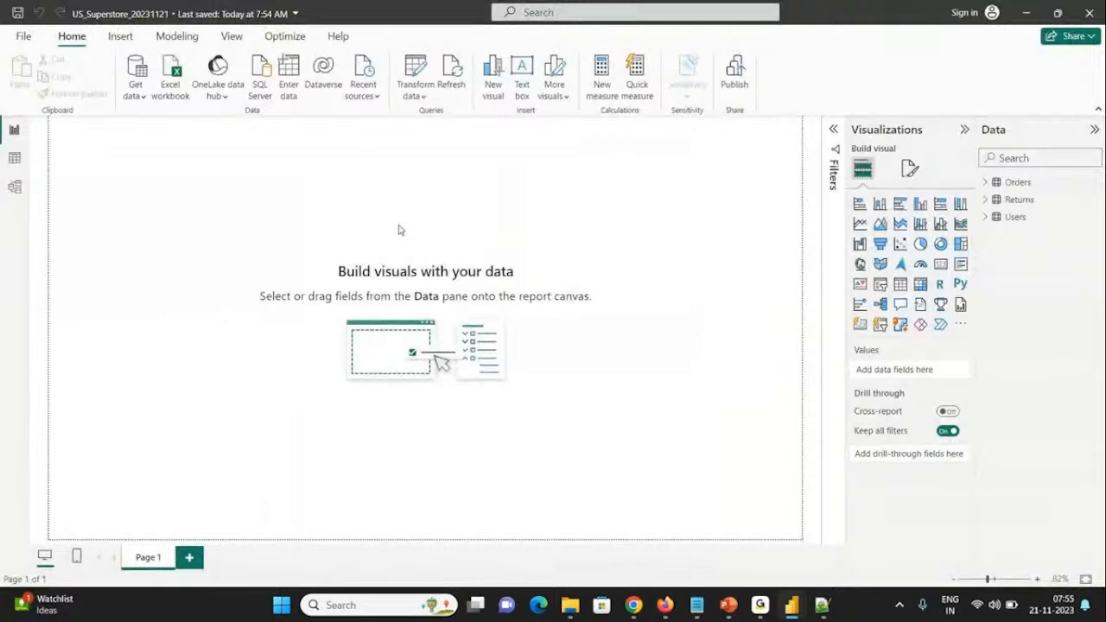
# Step: Look at the Sales/Profit page of the US_Super_Store report, then return to the US_Superstore_20231121 report
pyautogui.moveTo(794, 612)
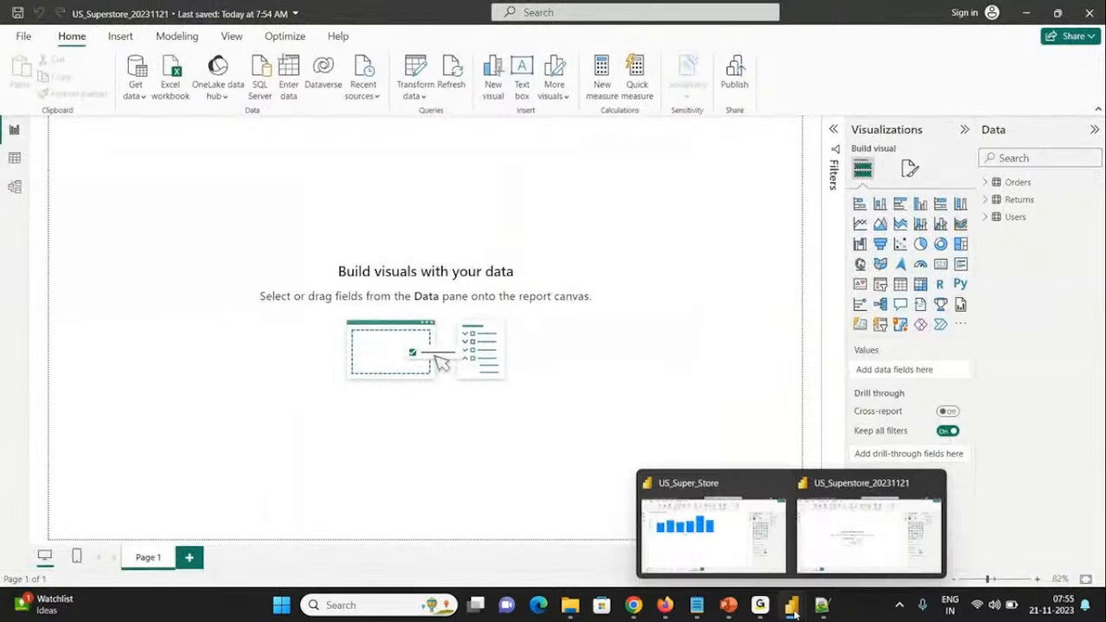
pyautogui.click(737, 566)
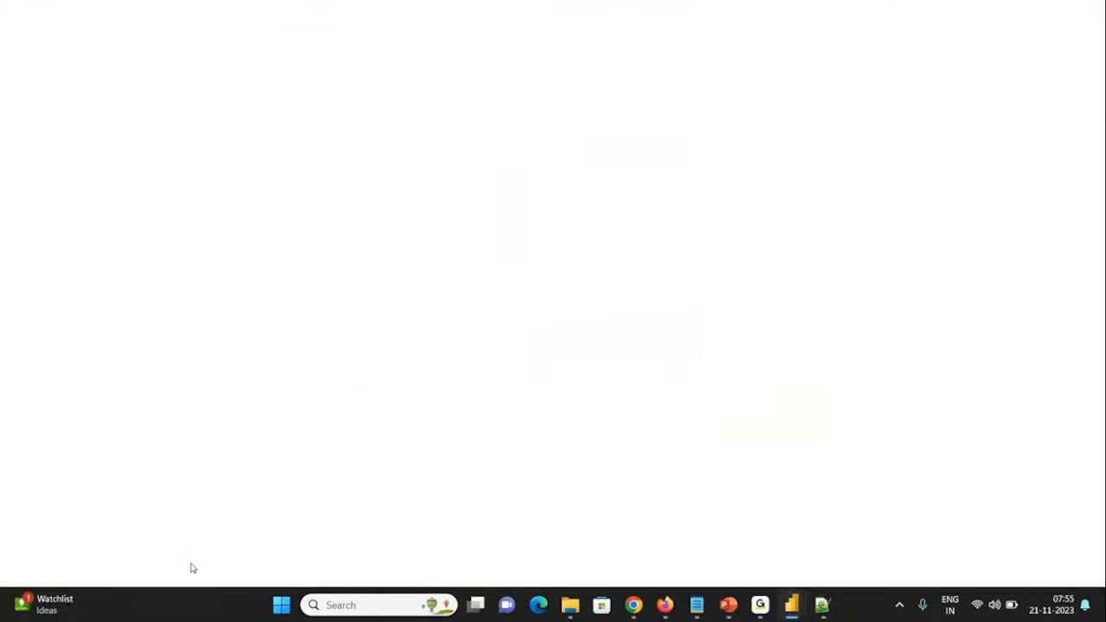
pyautogui.click(170, 560)
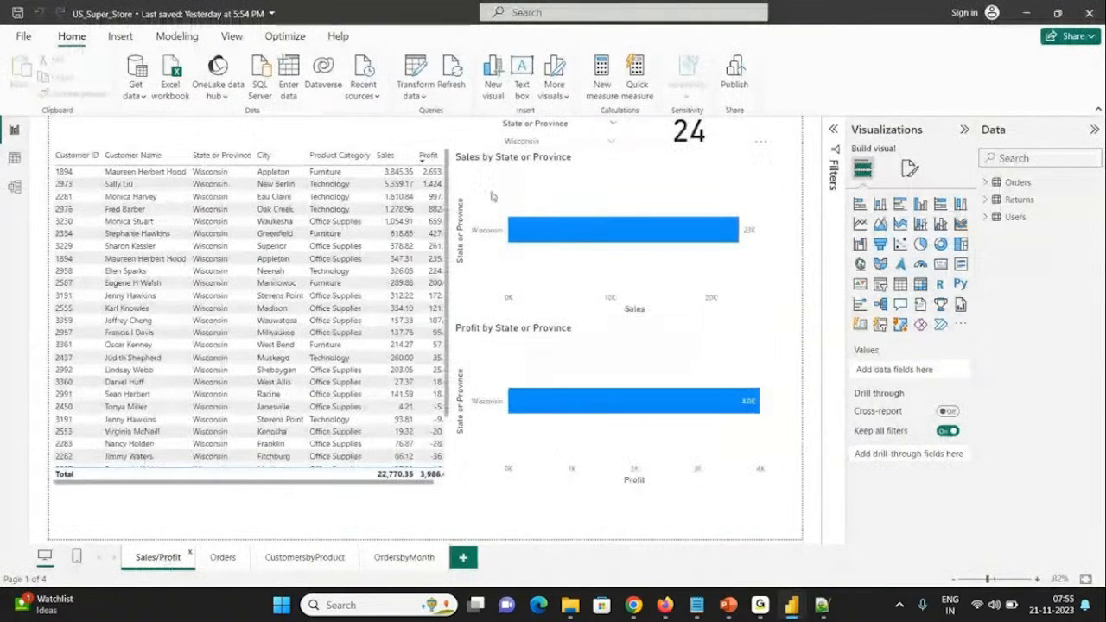
pyautogui.hotkey('alt', 'Tab')
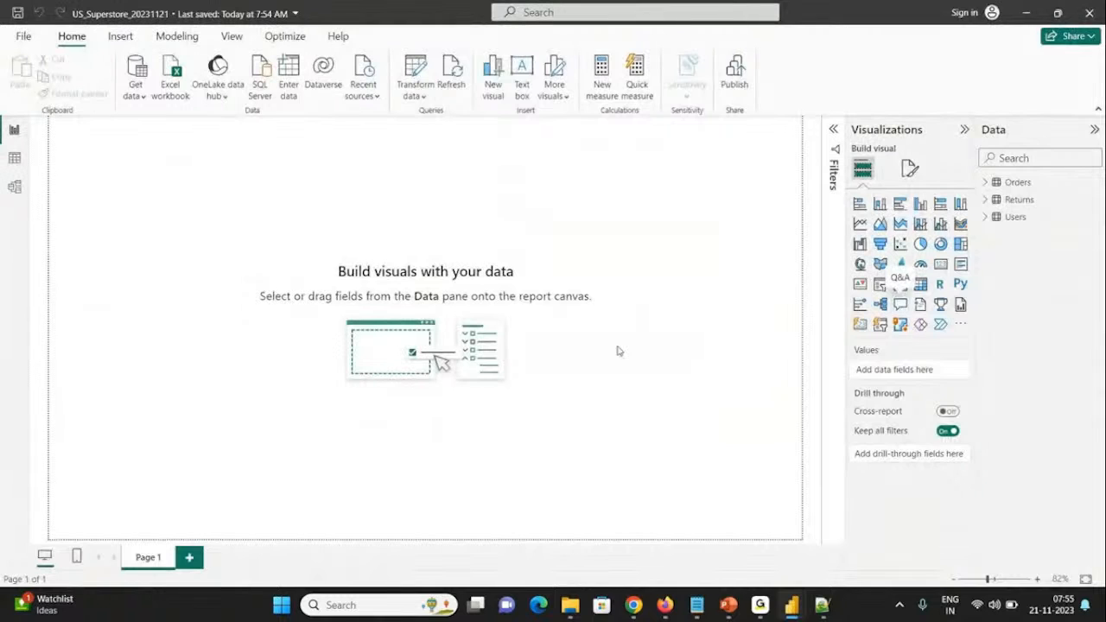
# Step: Try to add a map visual from the State or Province field of Orders and read the details of its message
pyautogui.click(983, 183)
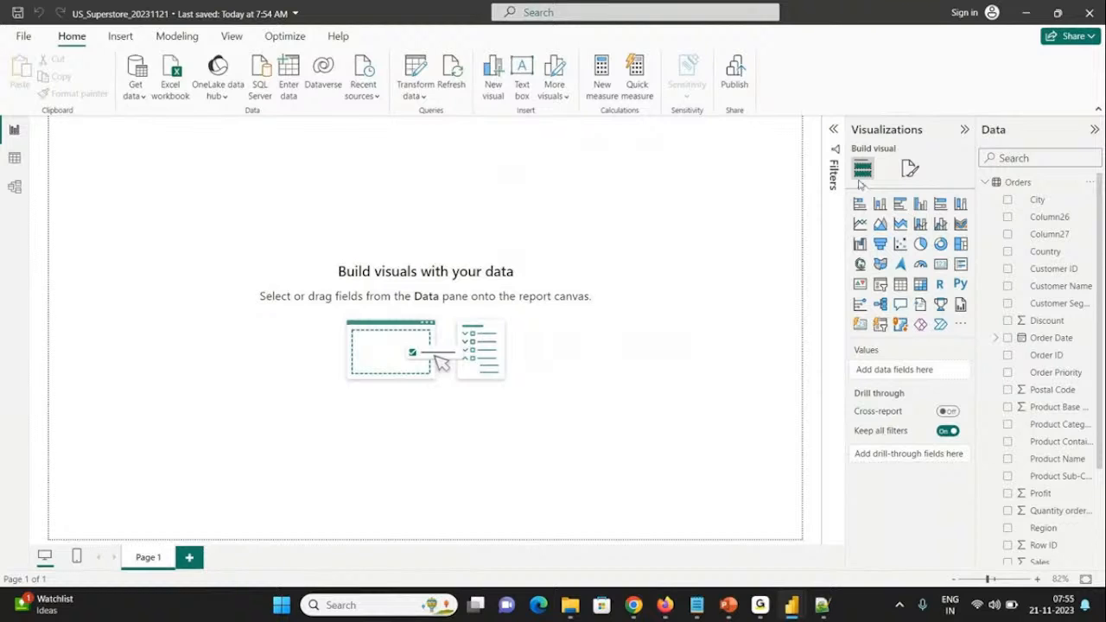
pyautogui.click(1012, 158)
pyautogui.write('sta')
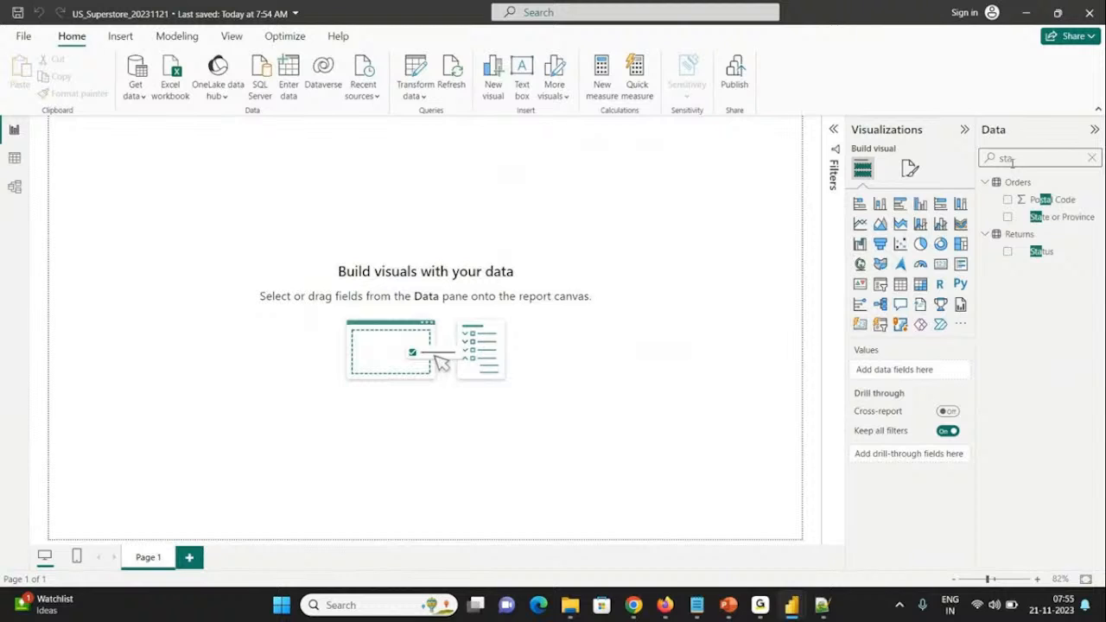
pyautogui.click(1008, 218)
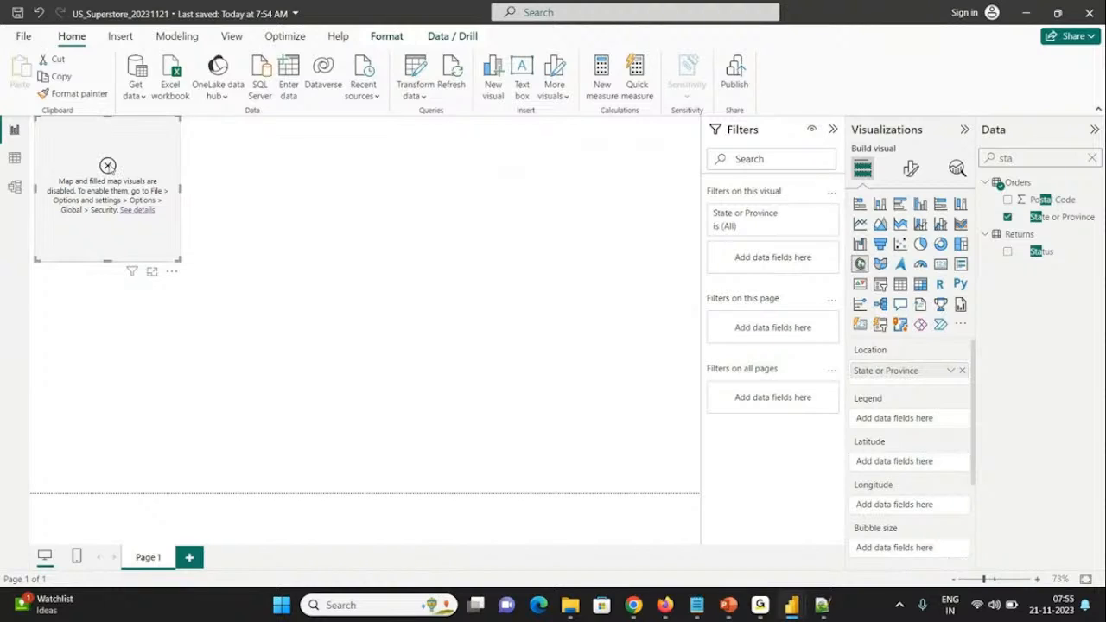
pyautogui.click(136, 211)
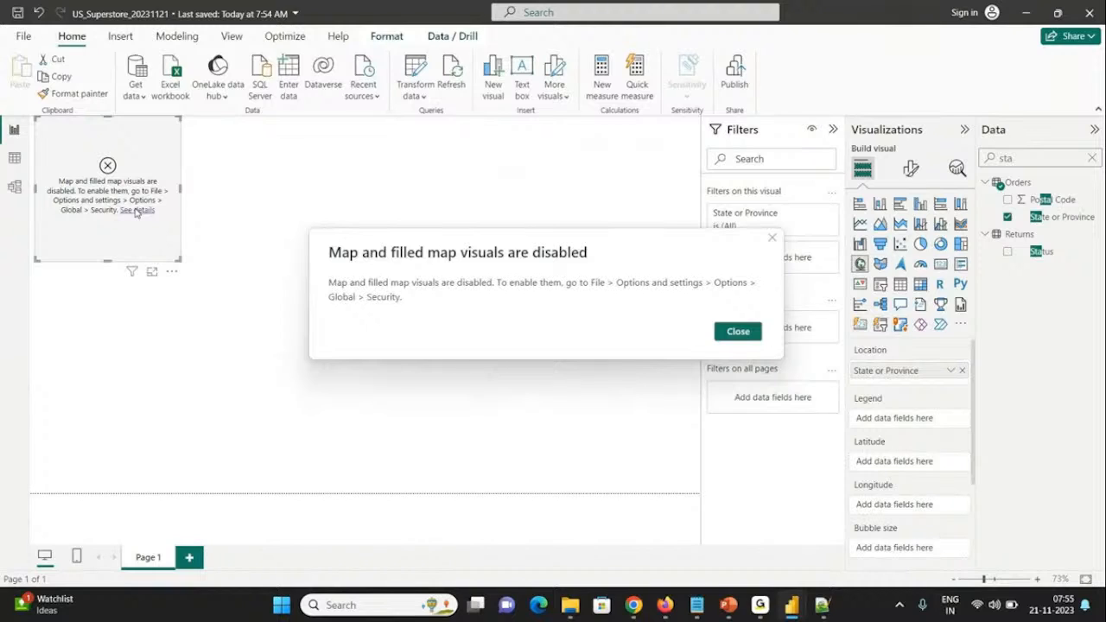
pyautogui.click(723, 337)
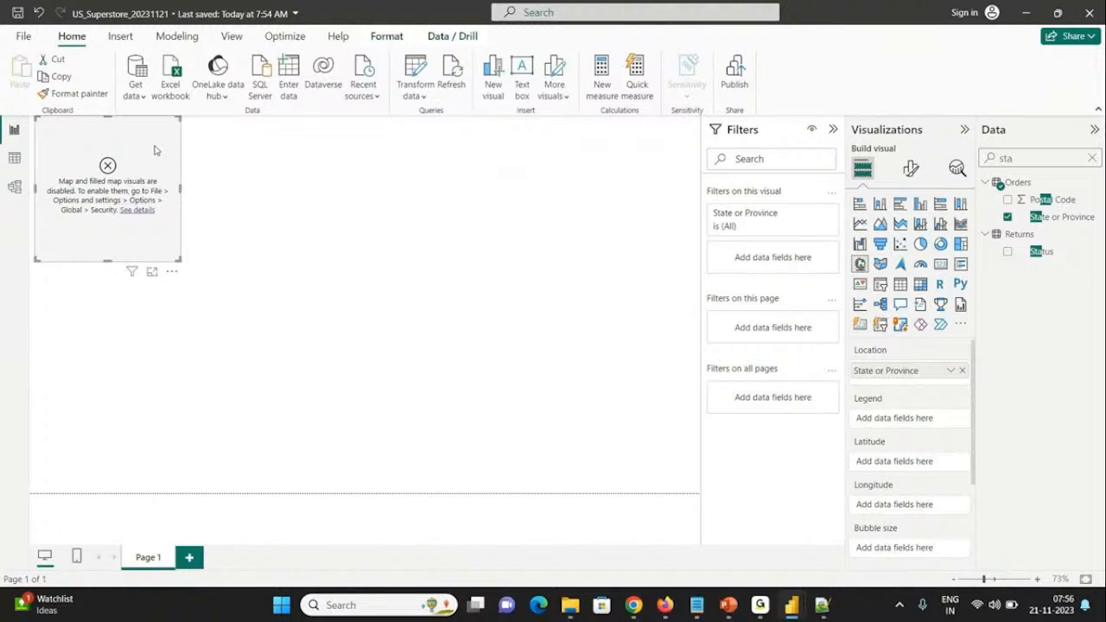
# Step: Remove State or Province from the map visual and delete the visual from the page
pyautogui.click(1006, 217)
pyautogui.moveTo(1014, 158); pyautogui.dragTo(847, 147)
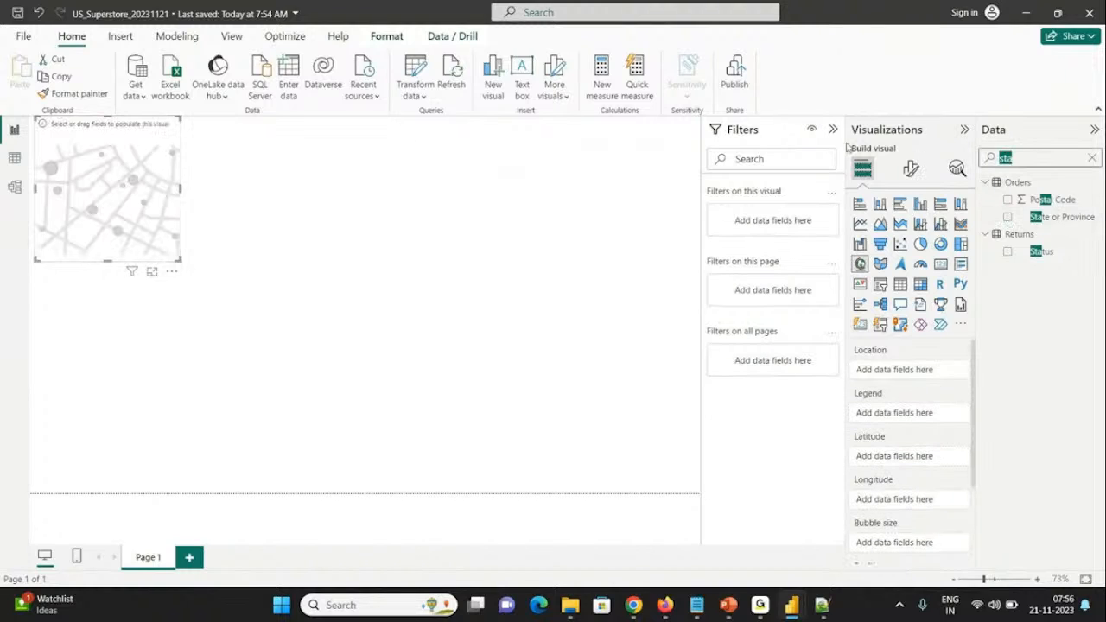
pyautogui.click(76, 131)
pyautogui.press('Delete')
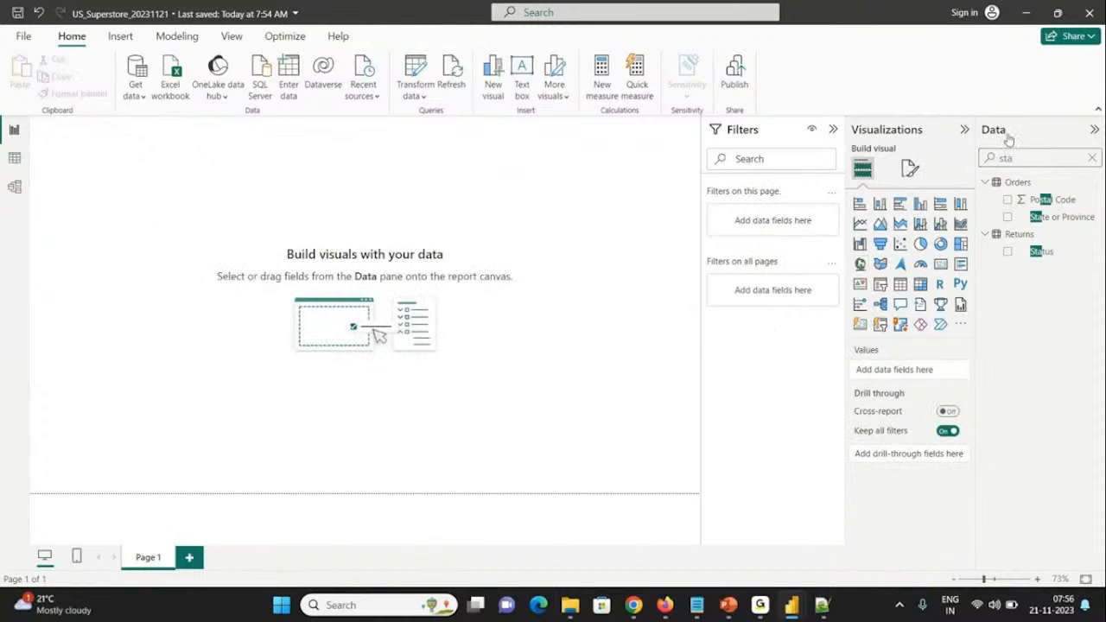
# Step: Create a table visual with the Order ID, Customer ID and Customer Name fields of Orders
pyautogui.doubleClick(1026, 154)
pyautogui.press('BackSpace')
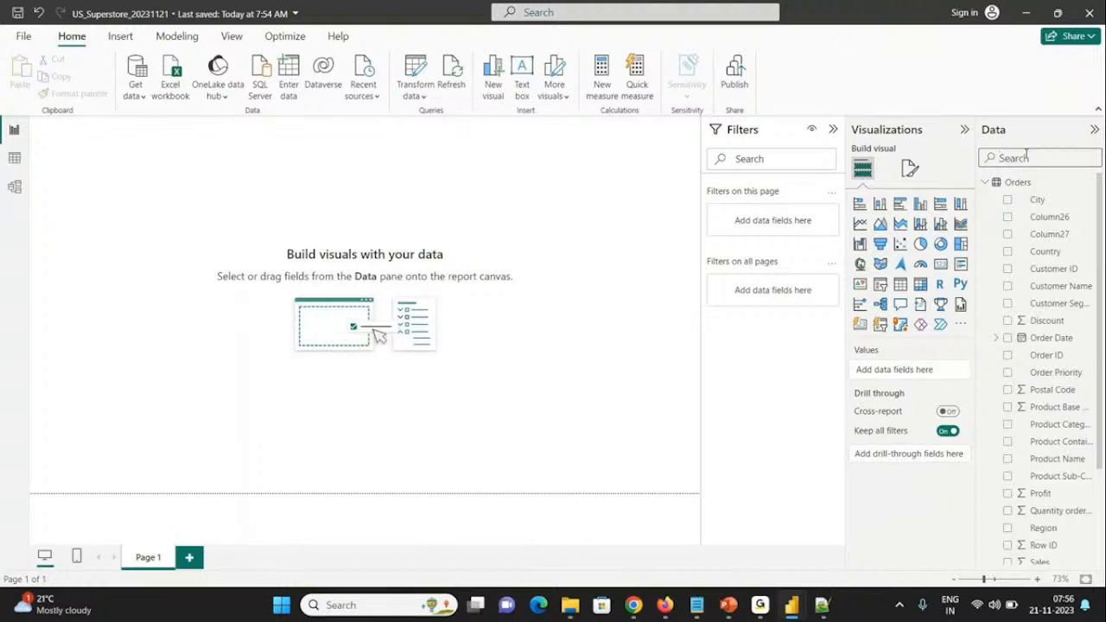
pyautogui.write('order')
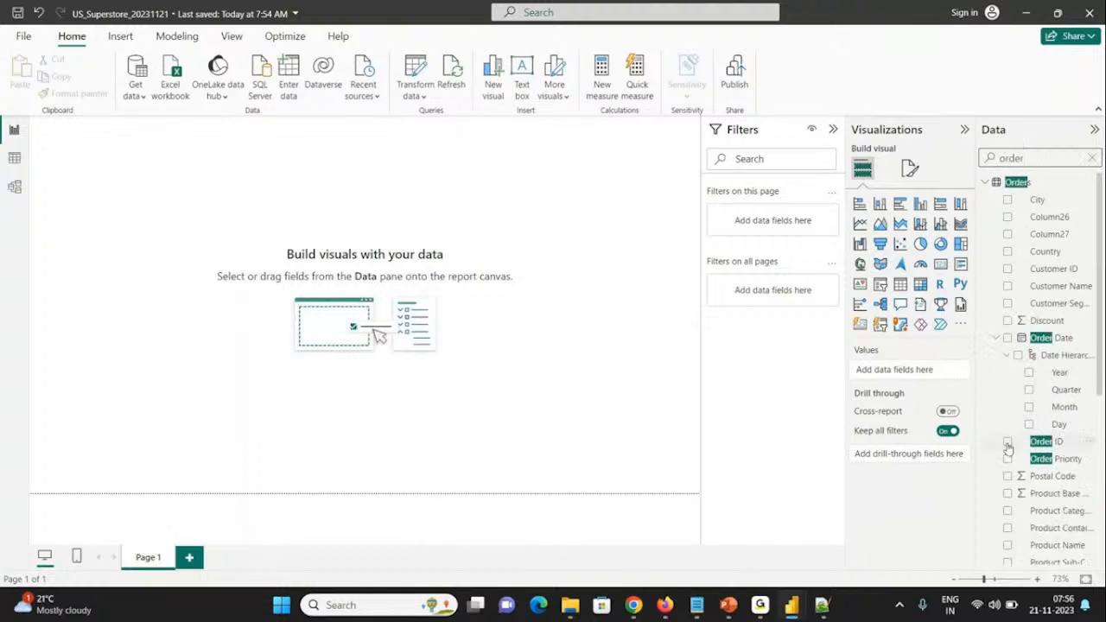
pyautogui.doubleClick(1022, 158)
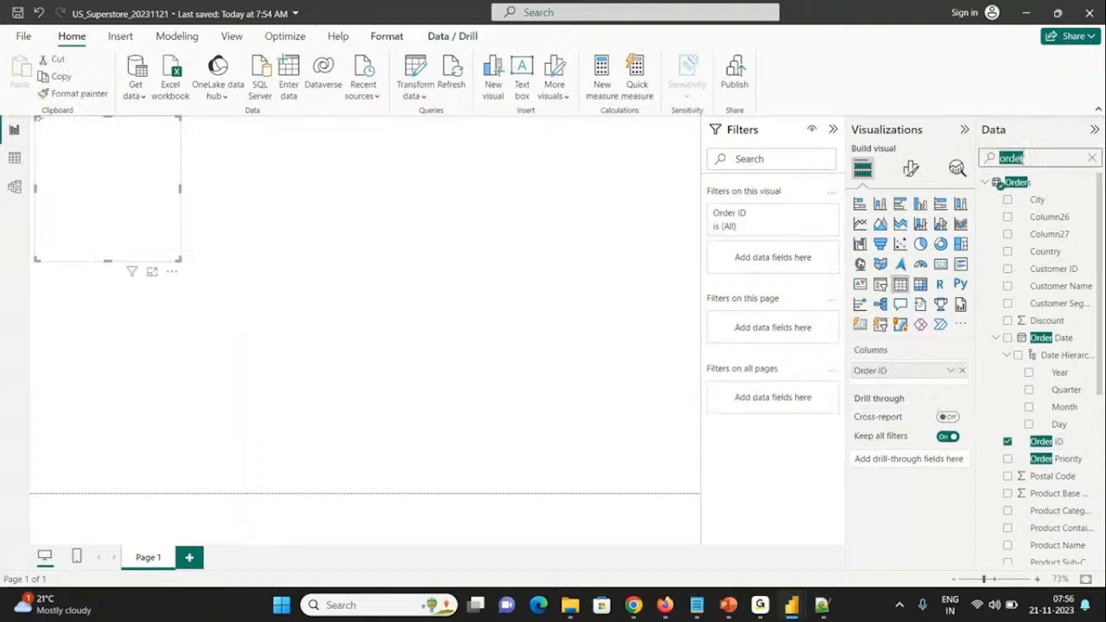
pyautogui.write('cust')
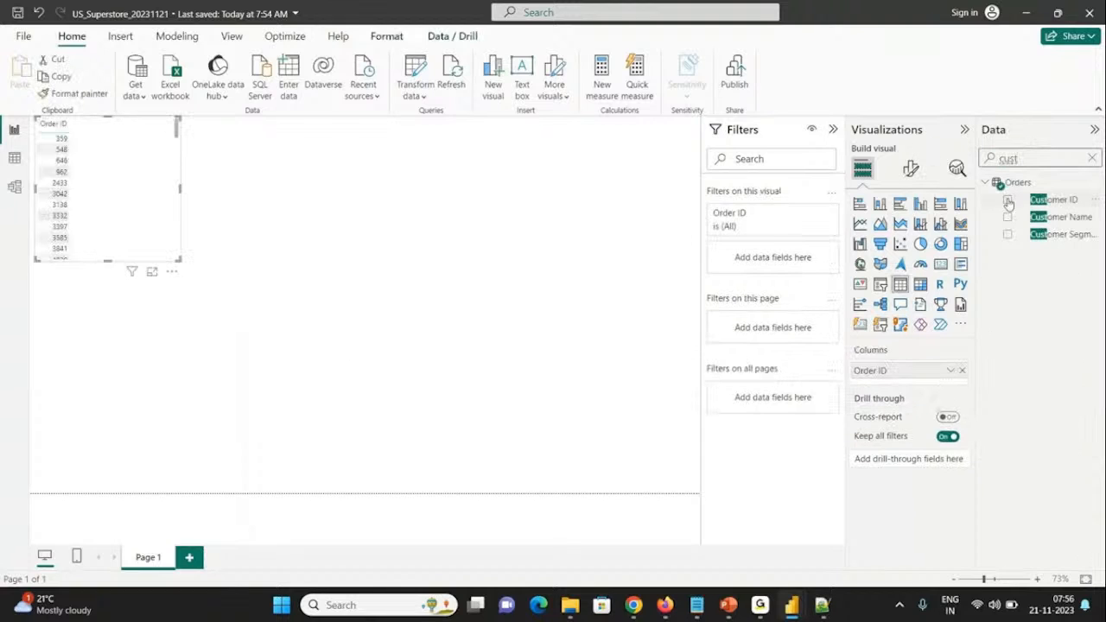
pyautogui.click(1007, 201)
pyautogui.click(1007, 217)
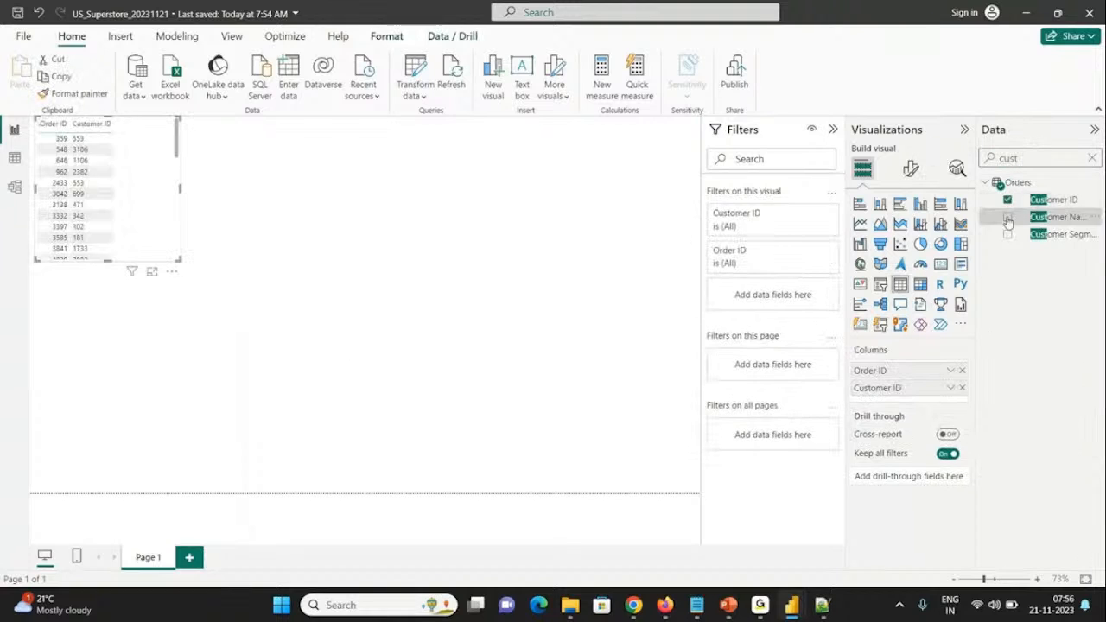
# Step: Add the Sales and Profit fields to the table visual and enlarge it to fit all five columns
pyautogui.doubleClick(1018, 159)
pyautogui.write('sales')
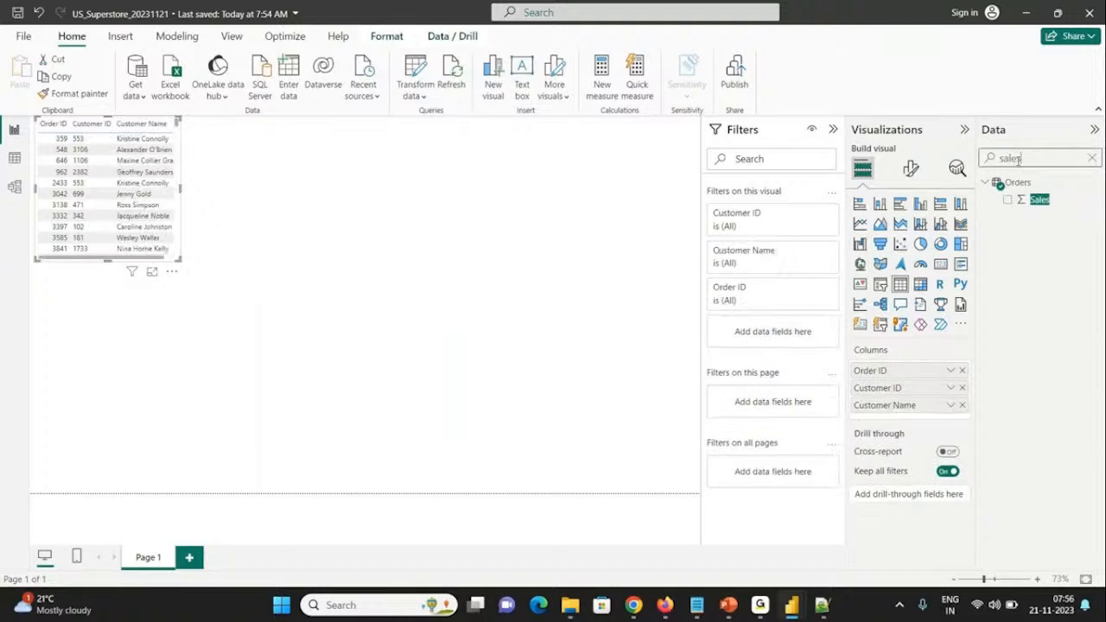
pyautogui.click(1008, 201)
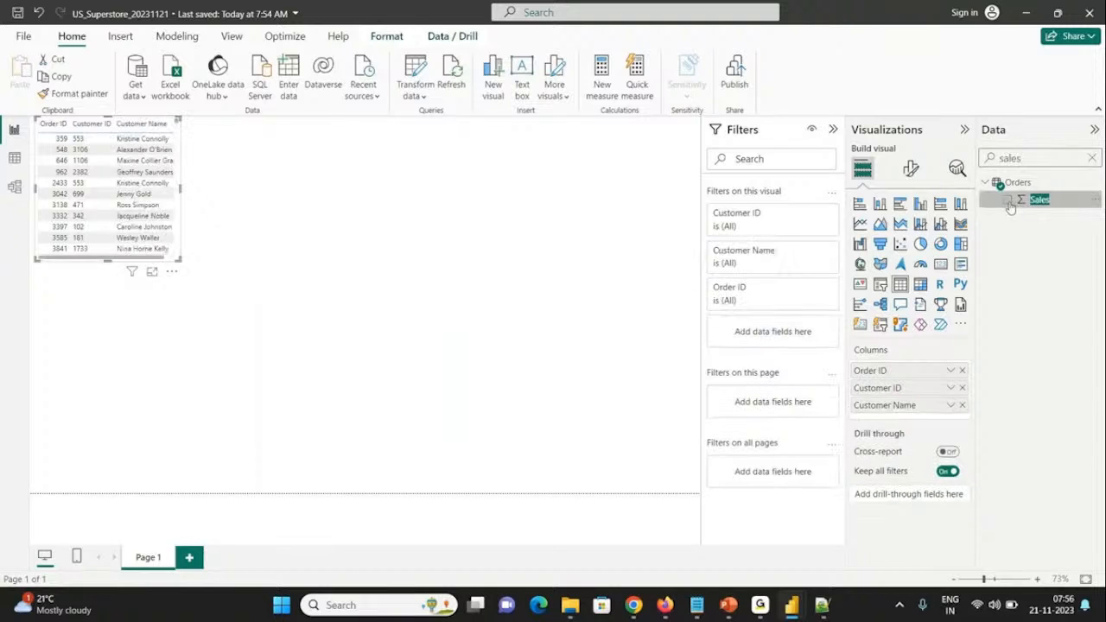
pyautogui.doubleClick(1028, 157)
pyautogui.write('profit')
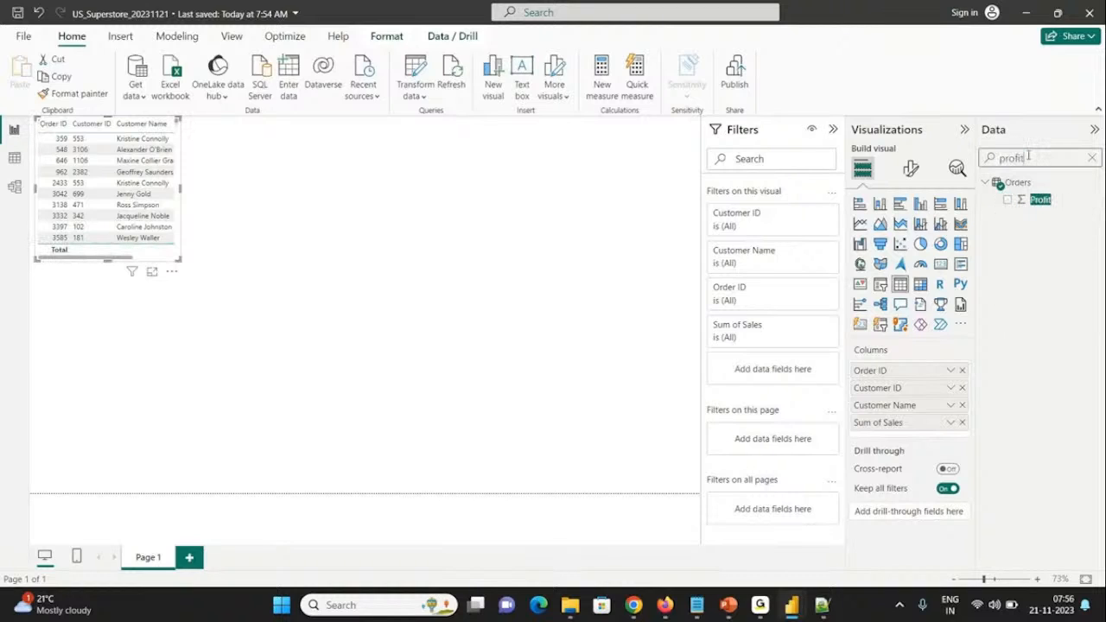
pyautogui.click(1007, 201)
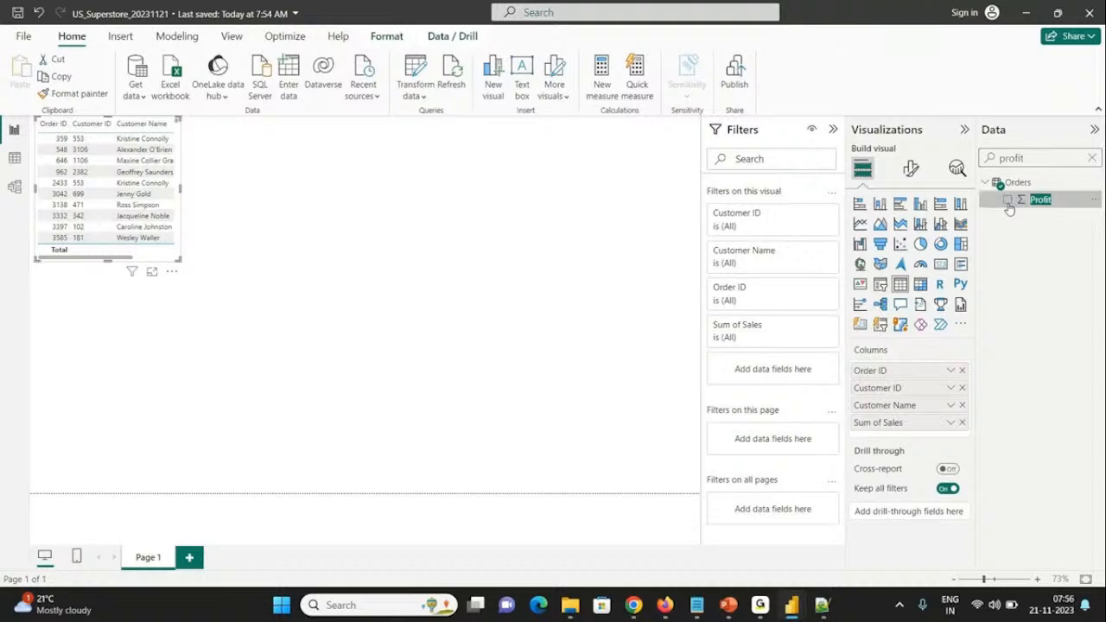
pyautogui.moveTo(177, 259); pyautogui.dragTo(326, 477)
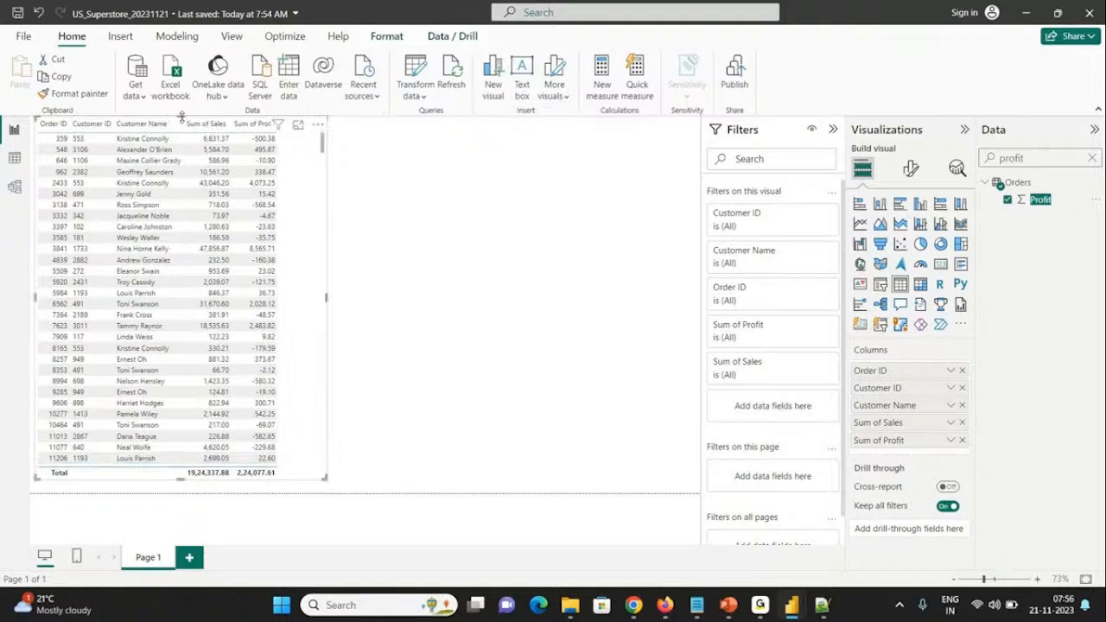
# Step: Add the Discount field of Orders to the table visual and widen the visual to fit the extra column
pyautogui.click(1092, 157)
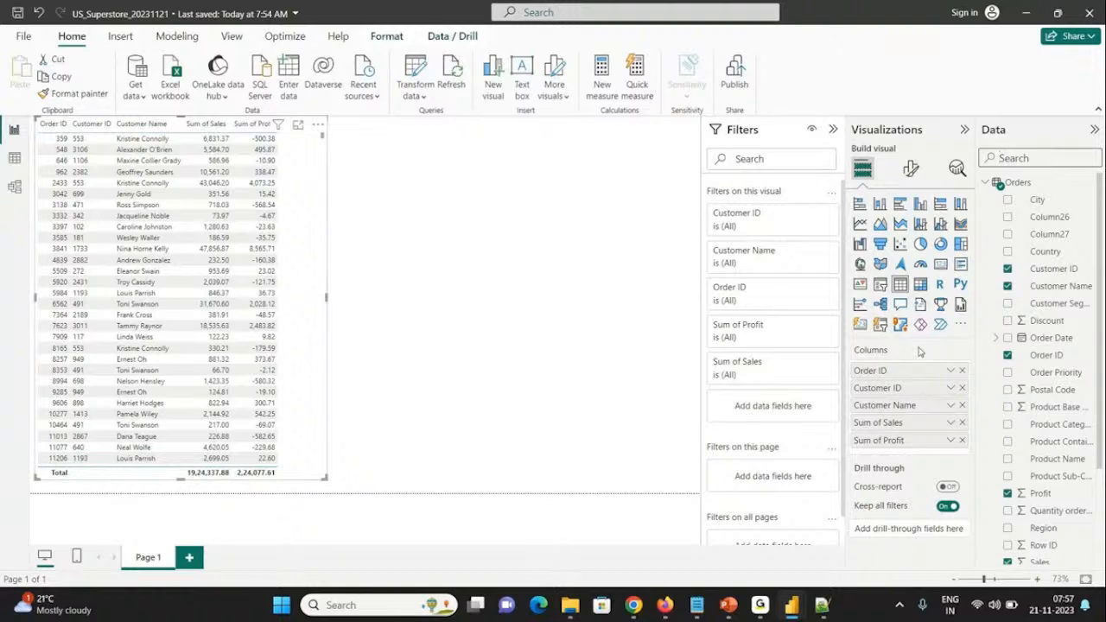
pyautogui.click(1010, 158)
pyautogui.write('dis')
pyautogui.click(1007, 200)
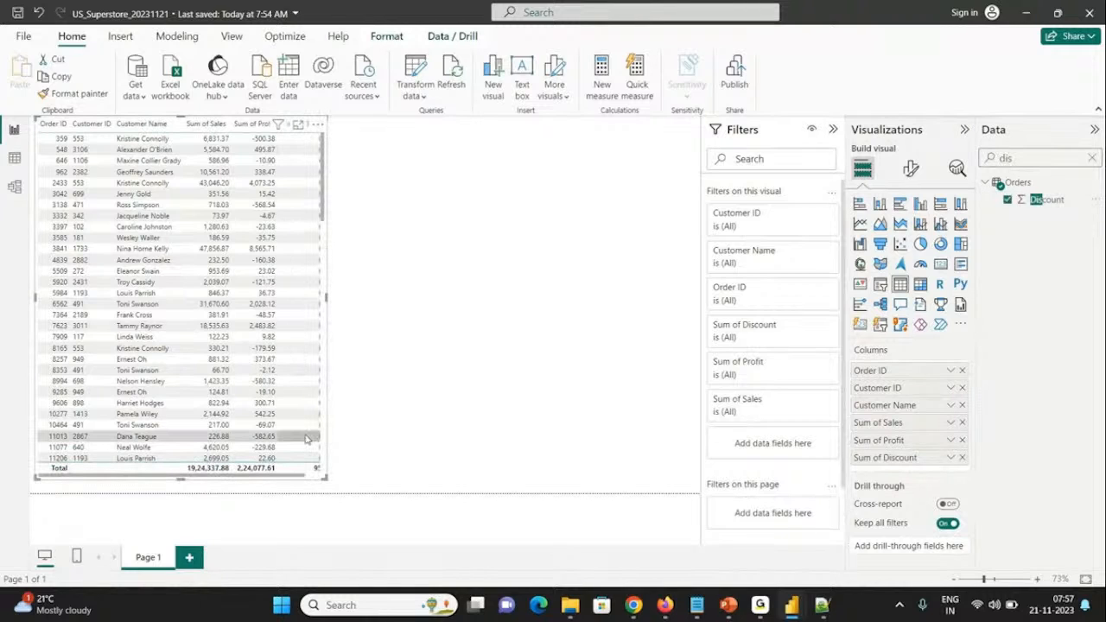
pyautogui.moveTo(328, 477); pyautogui.dragTo(376, 472)
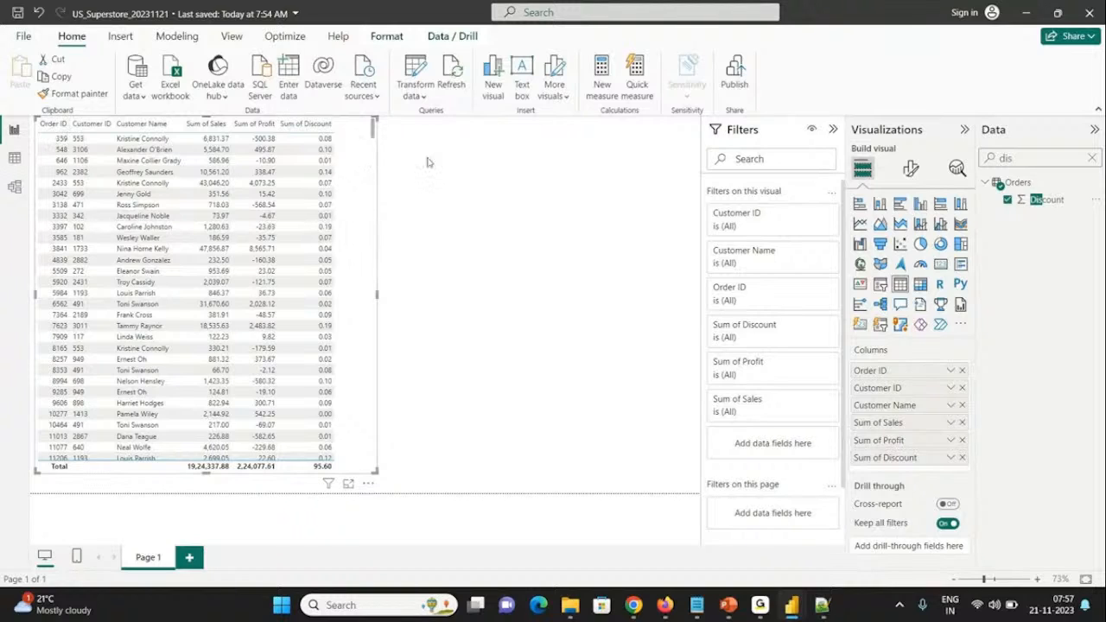
# Step: Remove the Order ID field from the table visual and save the report
pyautogui.click(1092, 160)
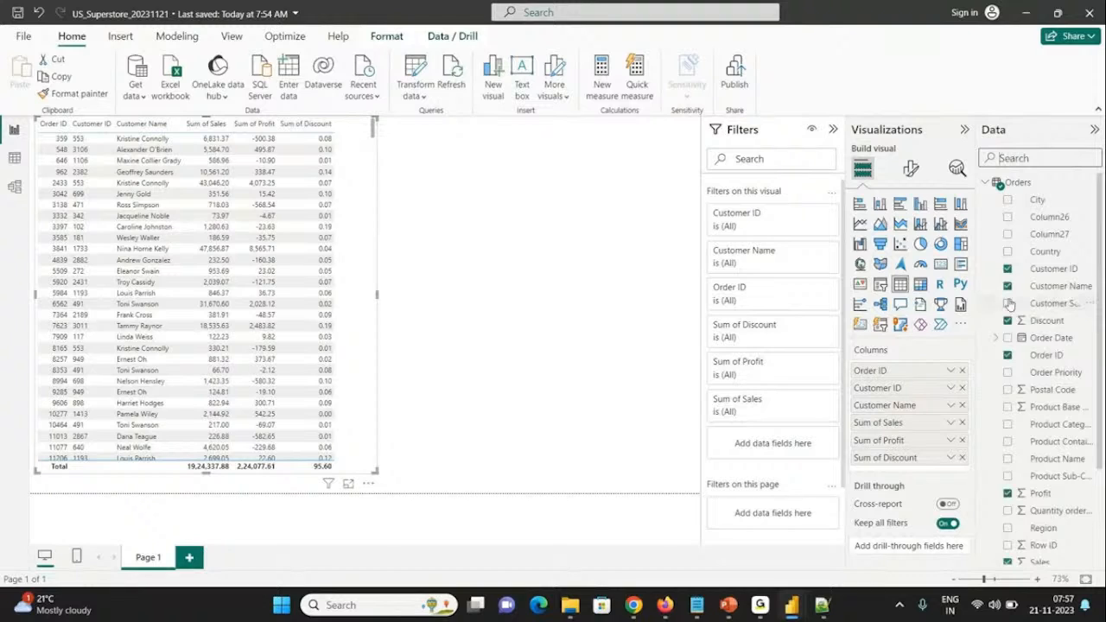
pyautogui.write('order')
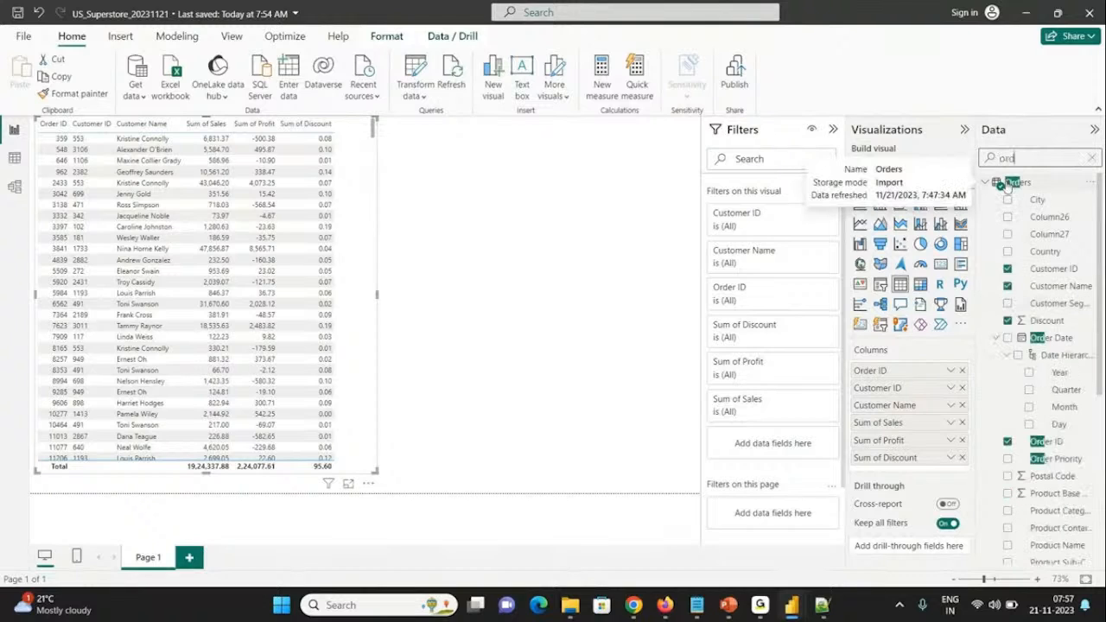
pyautogui.click(1011, 442)
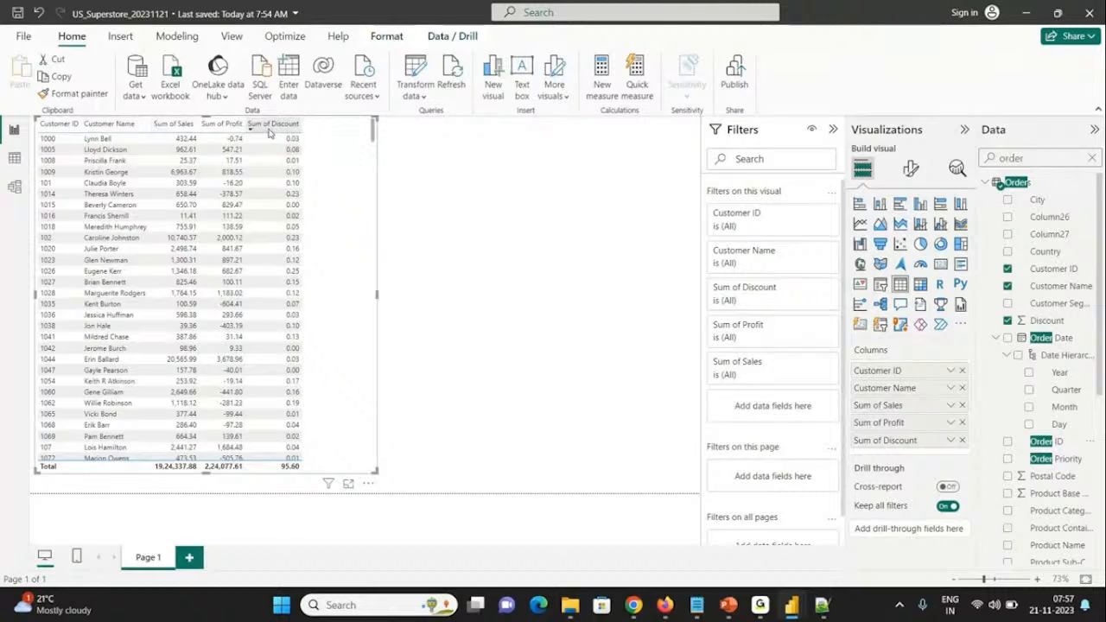
pyautogui.click(386, 154)
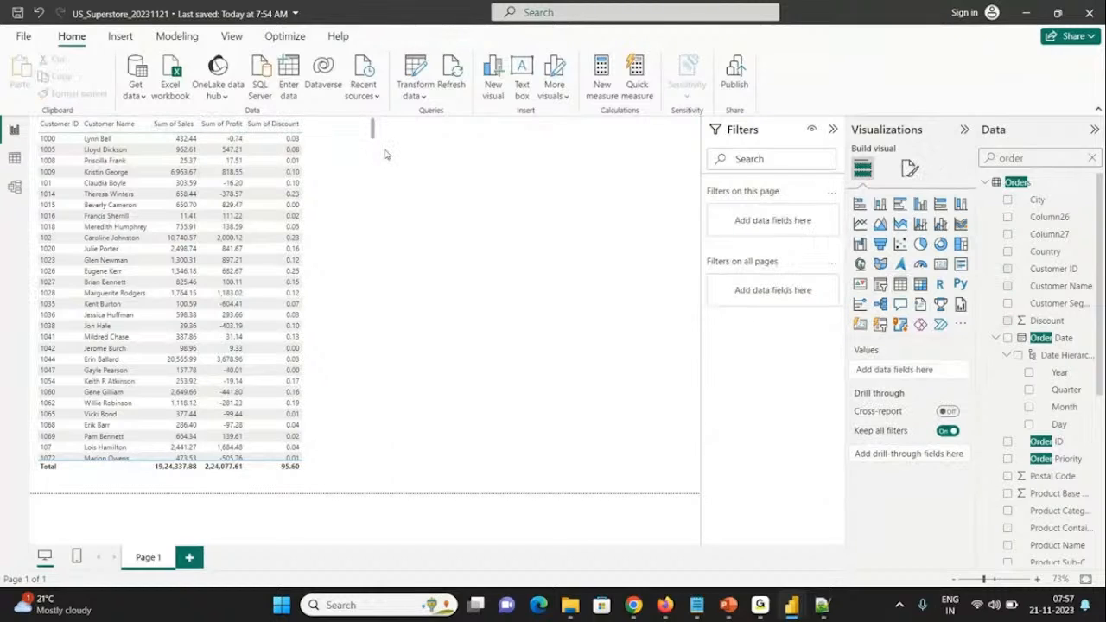
pyautogui.hotkey('ctrl', 's')
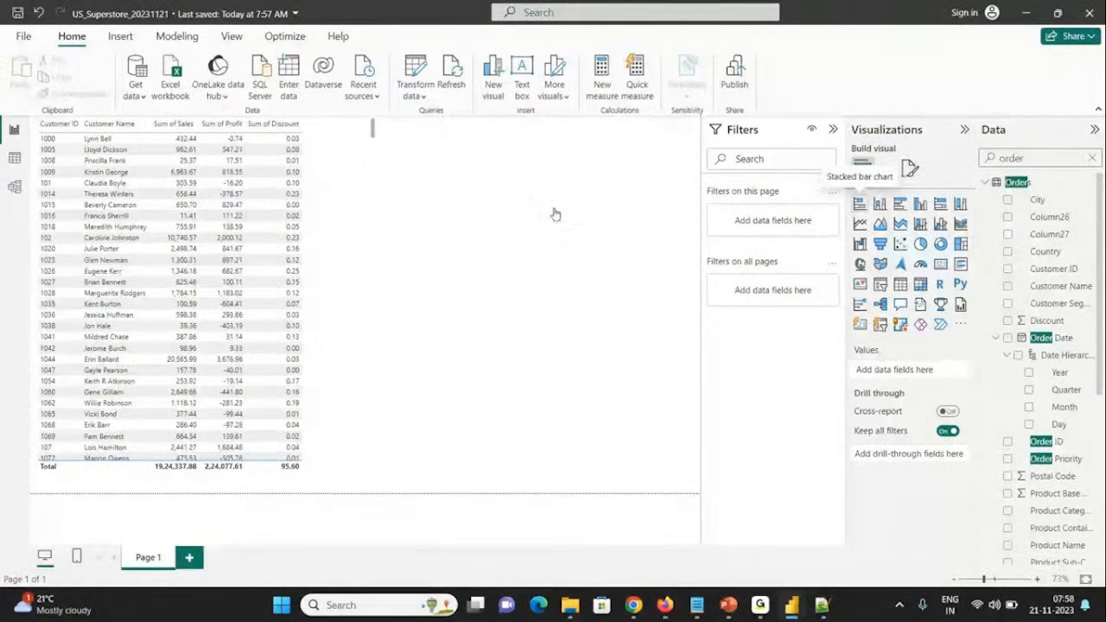
# Step: Create a stacked bar chart beside the table with State or Province of Orders on its Y-axis
pyautogui.click(858, 204)
pyautogui.doubleClick(1047, 159)
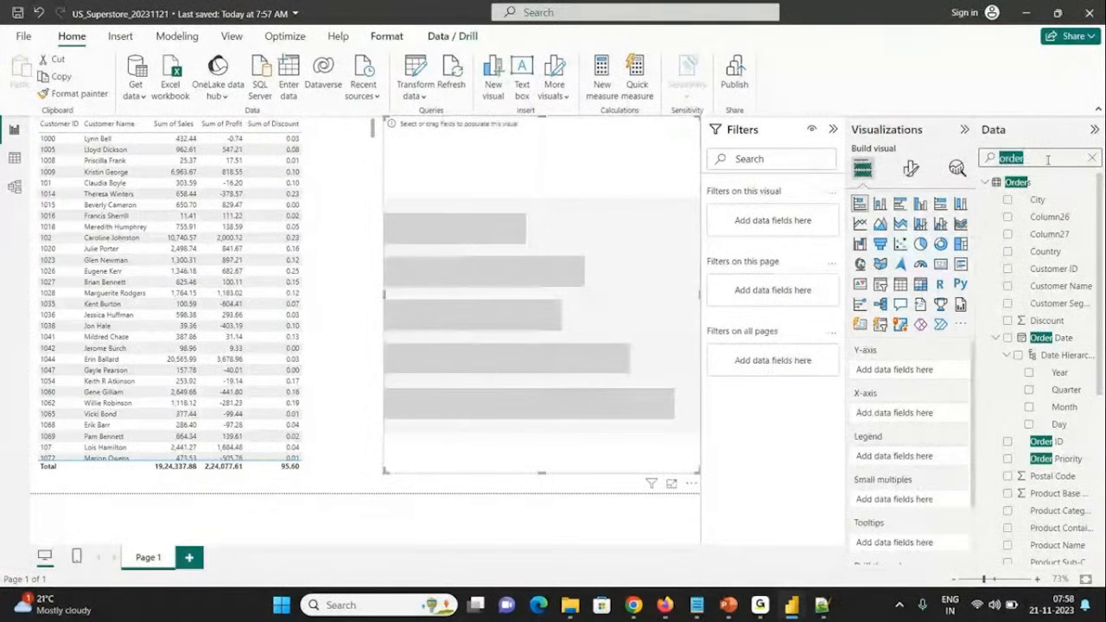
pyautogui.write('t')
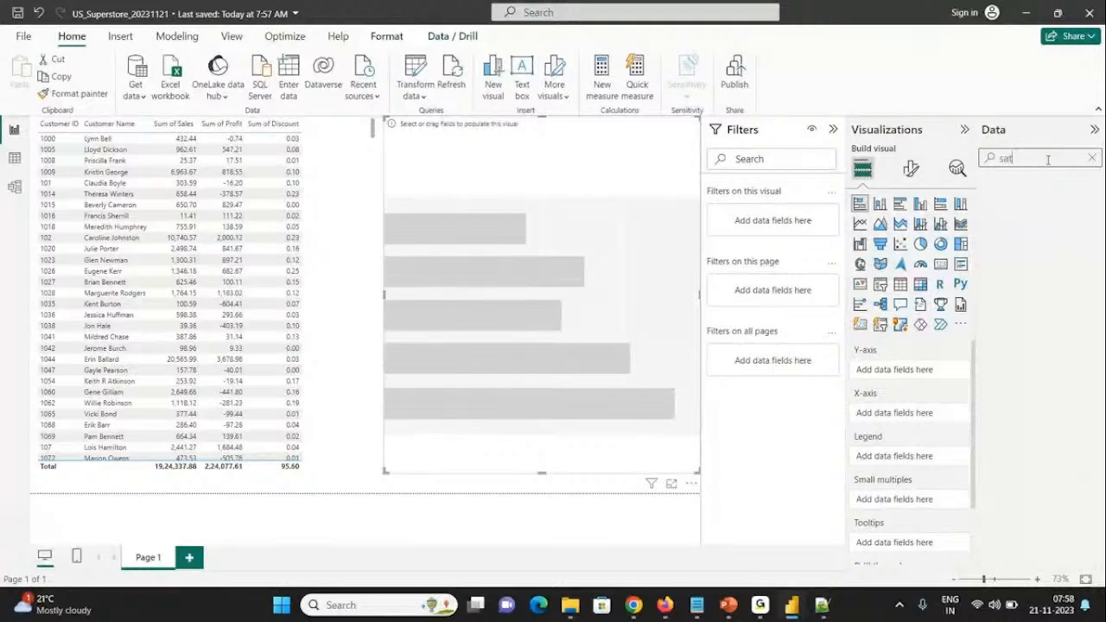
pyautogui.press('BackSpace')
pyautogui.press('BackSpace')
pyautogui.write('t')
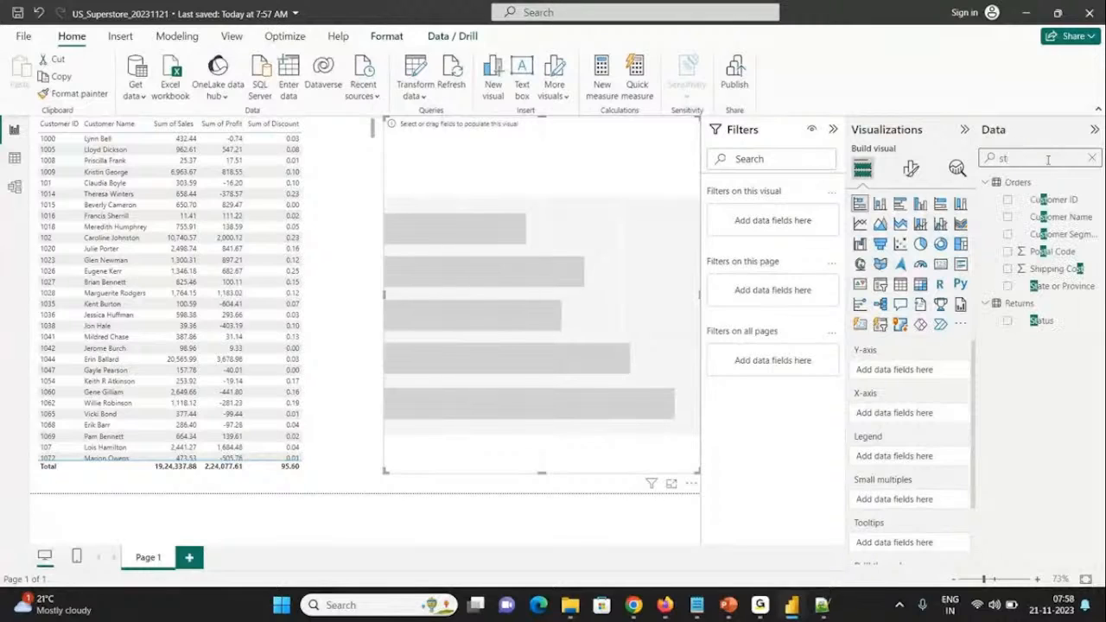
pyautogui.click(1007, 286)
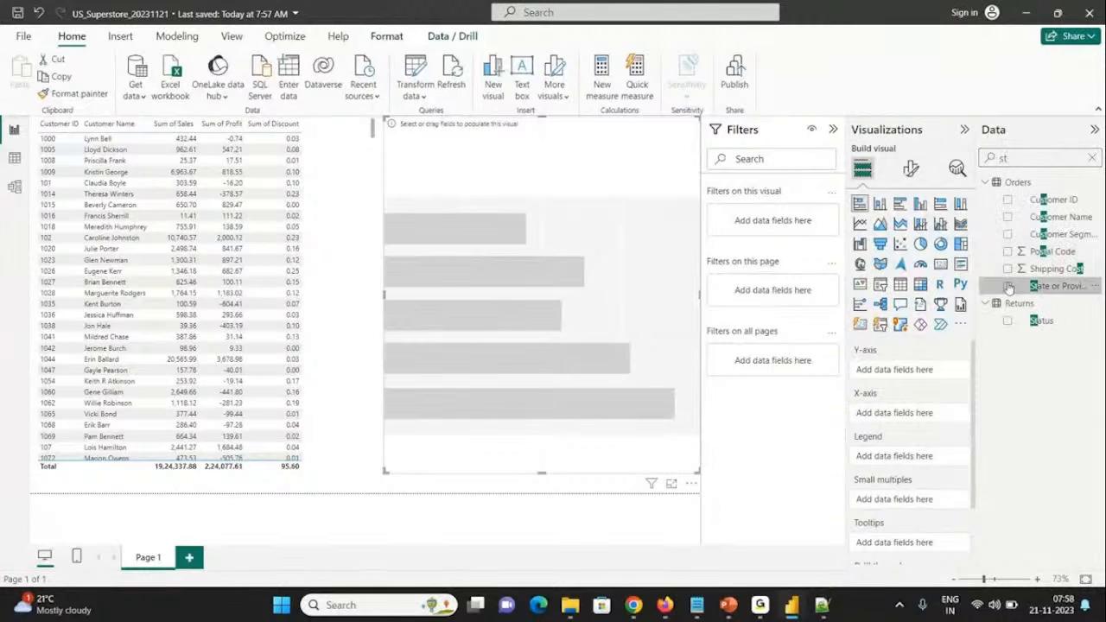
# Step: Add Sales to the bar chart's X-axis, then reduce the chart's height and reposition it beside the table
pyautogui.doubleClick(1036, 157)
pyautogui.write('sales')
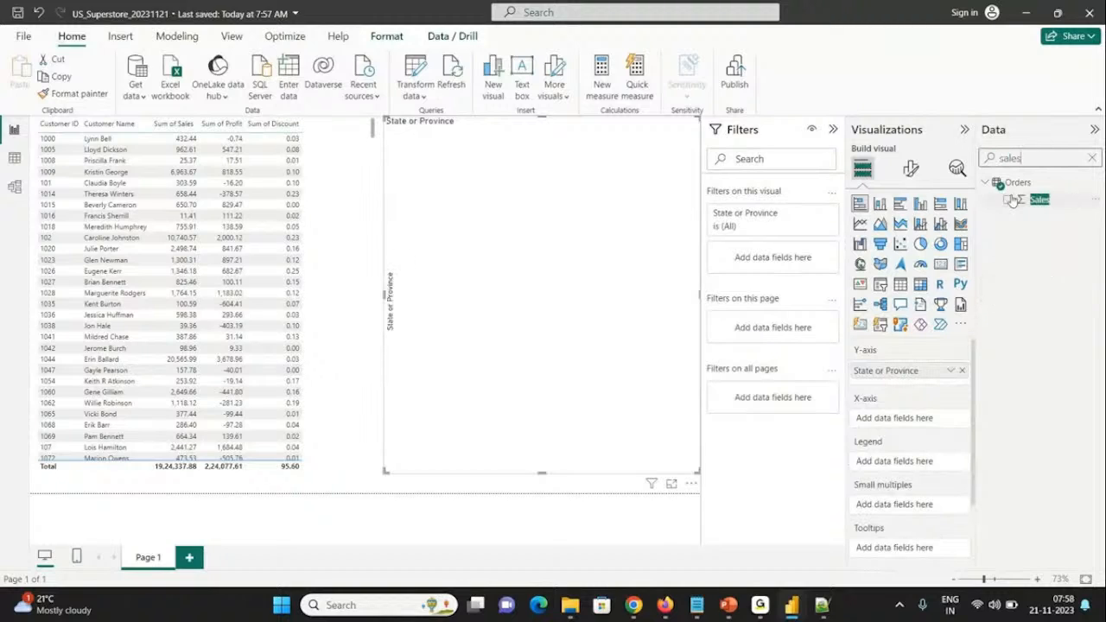
pyautogui.click(1008, 200)
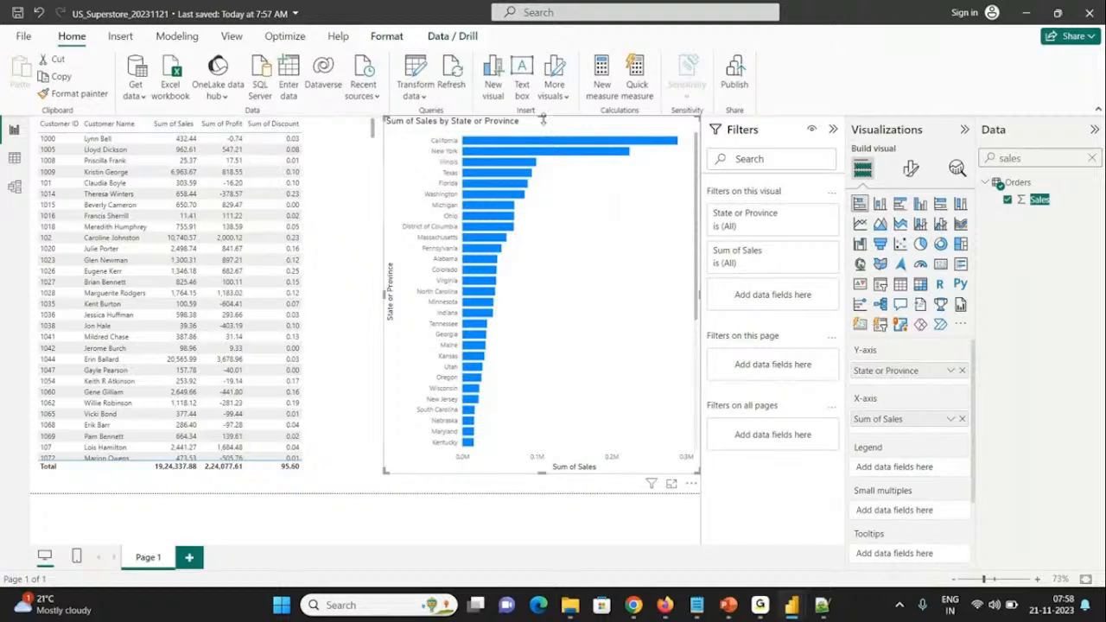
pyautogui.moveTo(543, 120); pyautogui.dragTo(549, 419)
pyautogui.moveTo(473, 228); pyautogui.dragTo(472, 178)
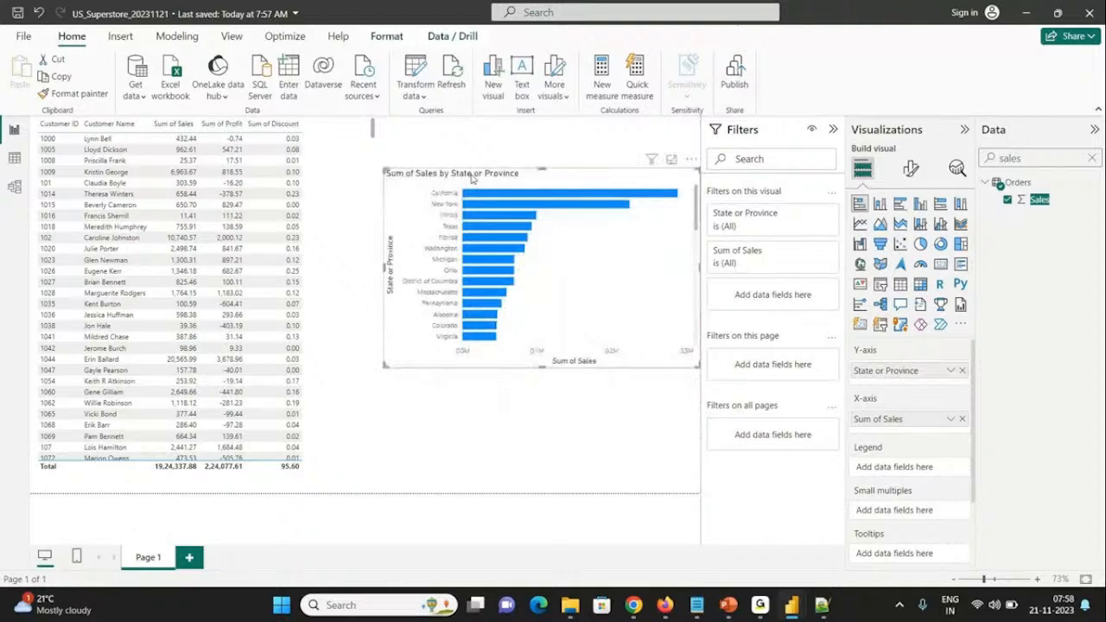
# Step: Look up the State or Province and Sales fields and examine how they are assigned to the bar chart's axes
pyautogui.doubleClick(1024, 157)
pyautogui.press('BackSpace')
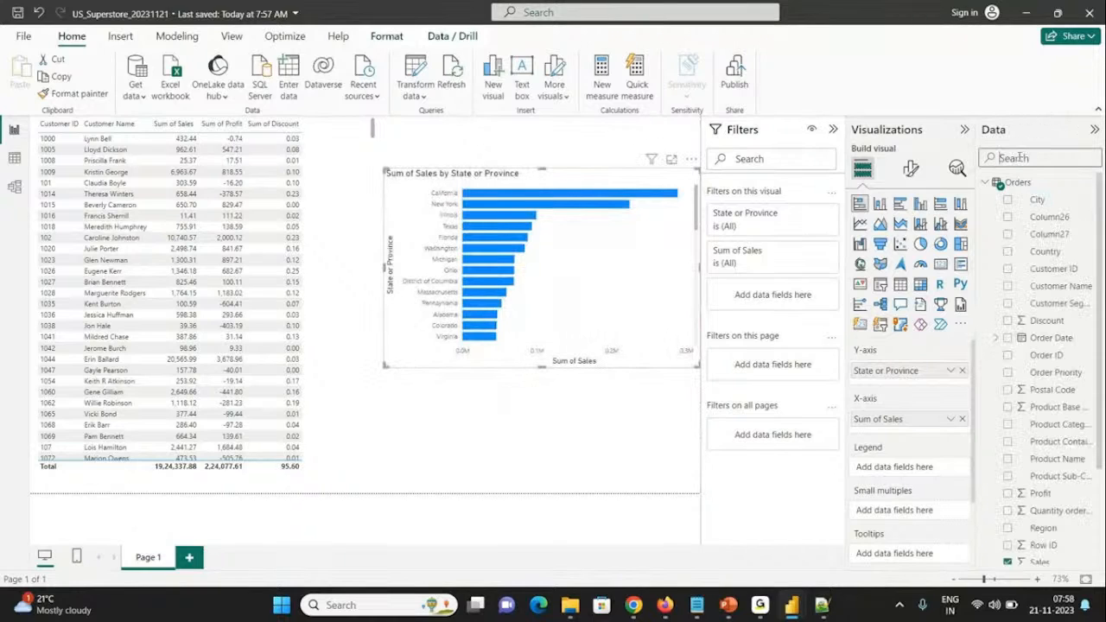
pyautogui.write('stat')
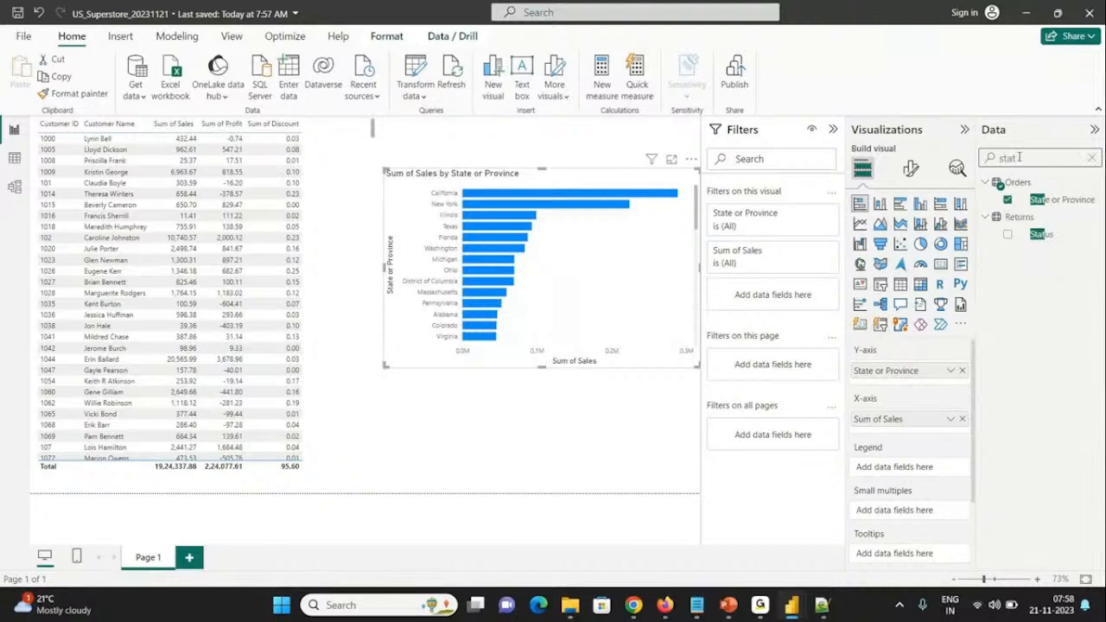
pyautogui.doubleClick(1021, 154)
pyautogui.press('BackSpace')
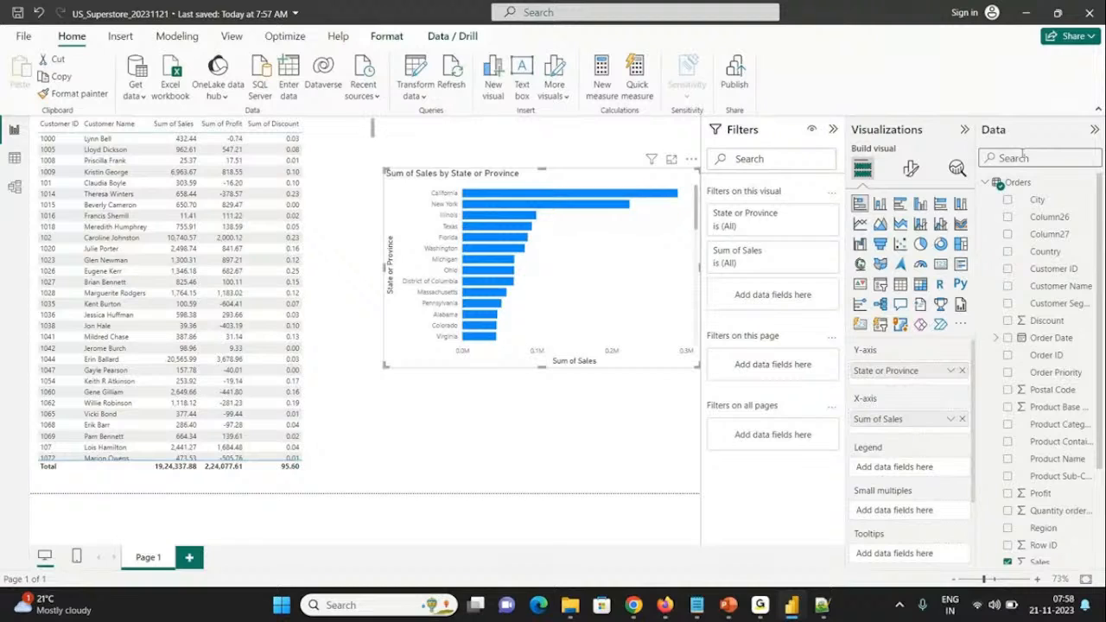
pyautogui.write('sal')
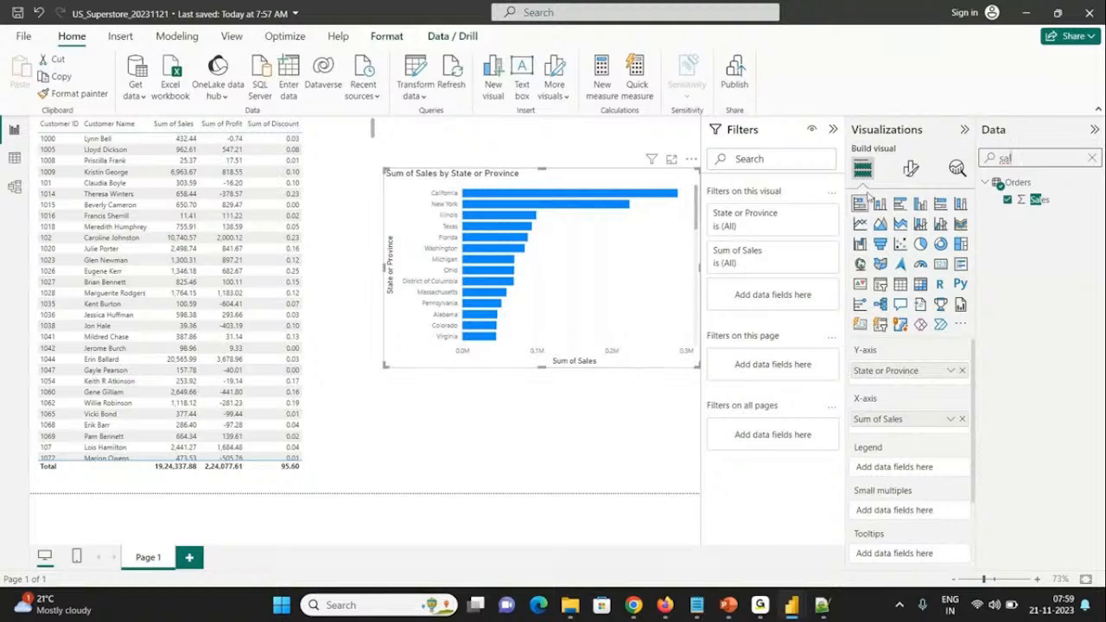
pyautogui.moveTo(869, 370); pyautogui.dragTo(872, 370)
pyautogui.moveTo(877, 418); pyautogui.dragTo(877, 418)
pyautogui.moveTo(878, 421); pyautogui.dragTo(881, 423)
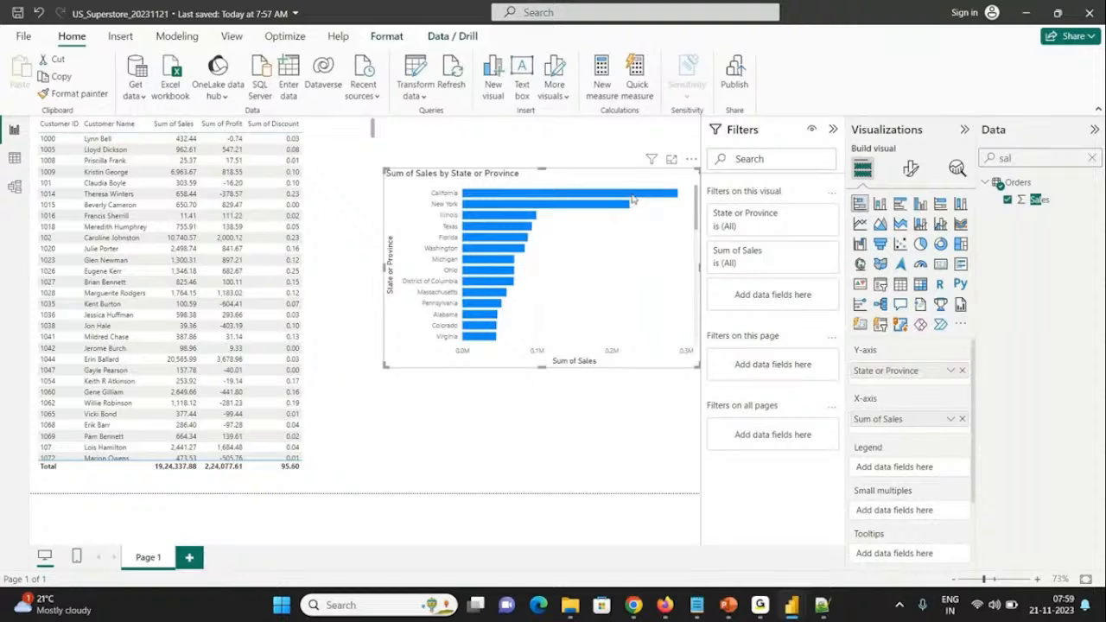
pyautogui.moveTo(632, 199)
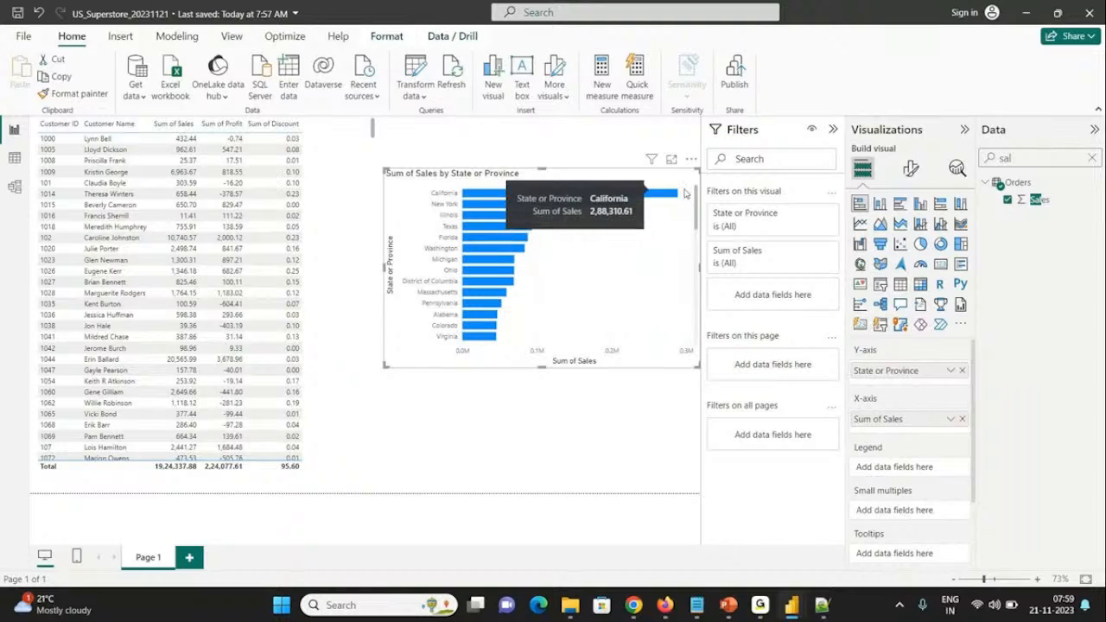
# Step: Find the data label settings in the bar chart's formatting options and turn on its data labels
pyautogui.click(910, 170)
pyautogui.click(863, 177)
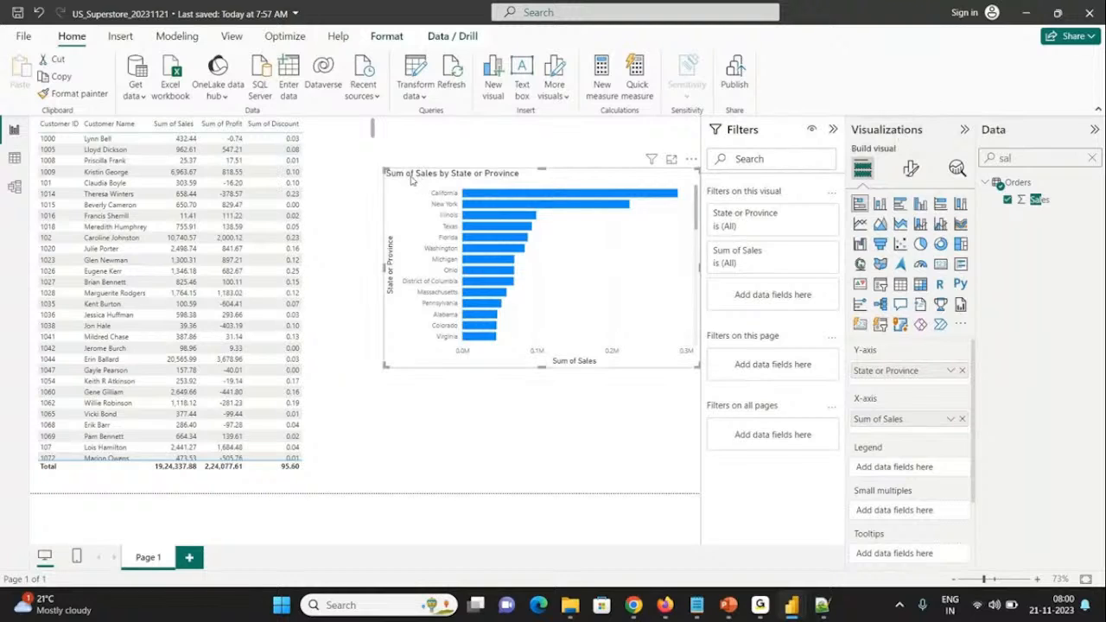
pyautogui.click(911, 169)
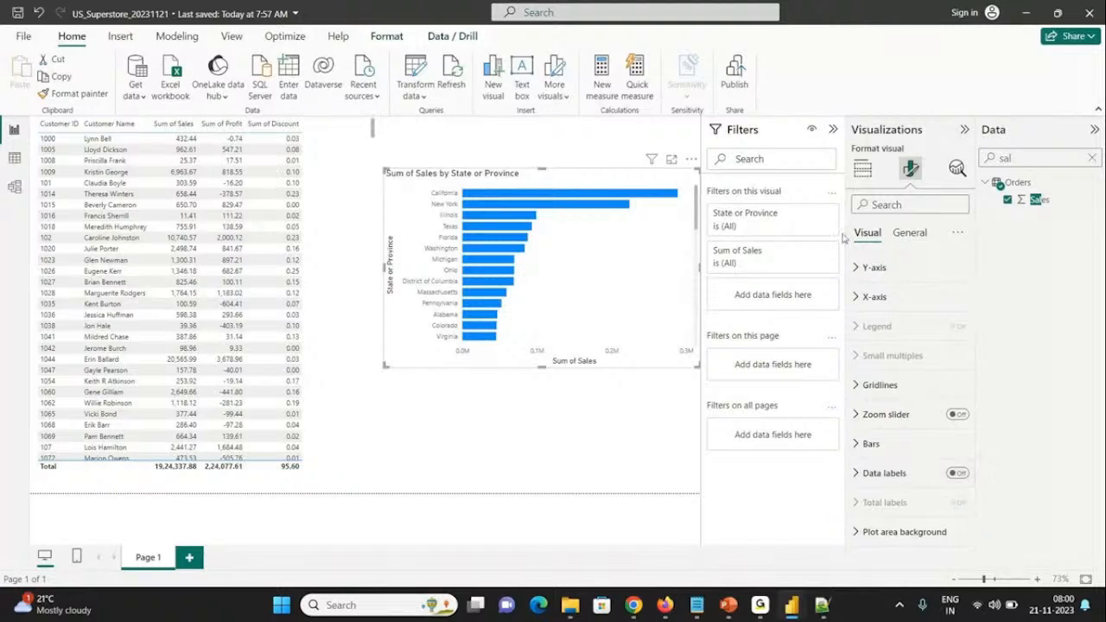
pyautogui.click(891, 209)
pyautogui.write('data')
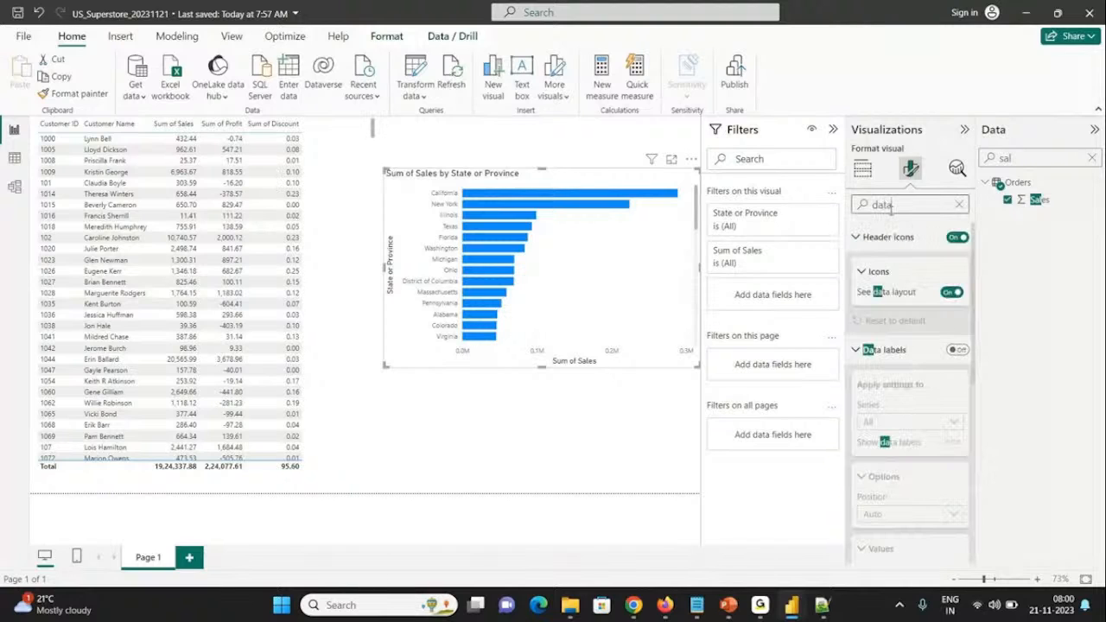
pyautogui.click(957, 351)
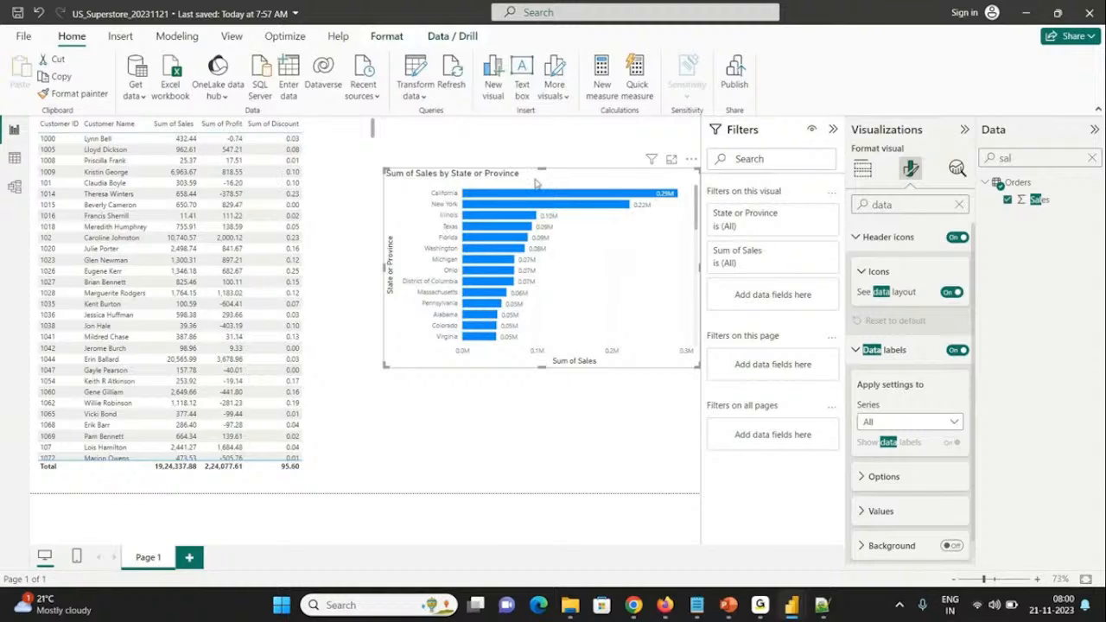
pyautogui.click(959, 204)
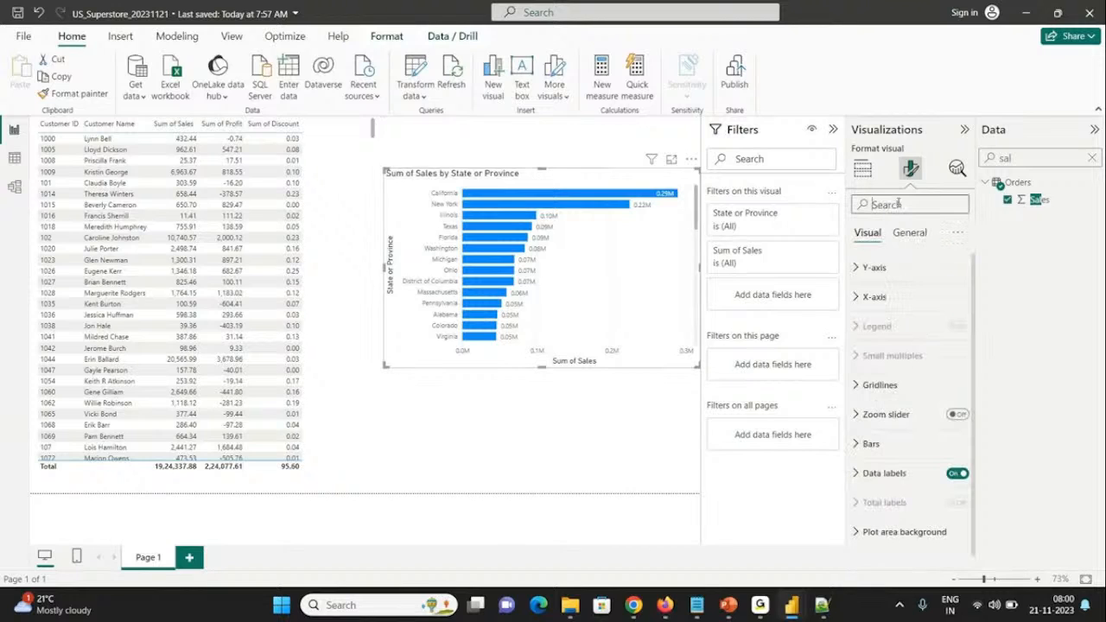
# Step: Switch the bar chart's State or Province filter to advanced filtering and add the Sales field to the visual's filters
pyautogui.click(748, 220)
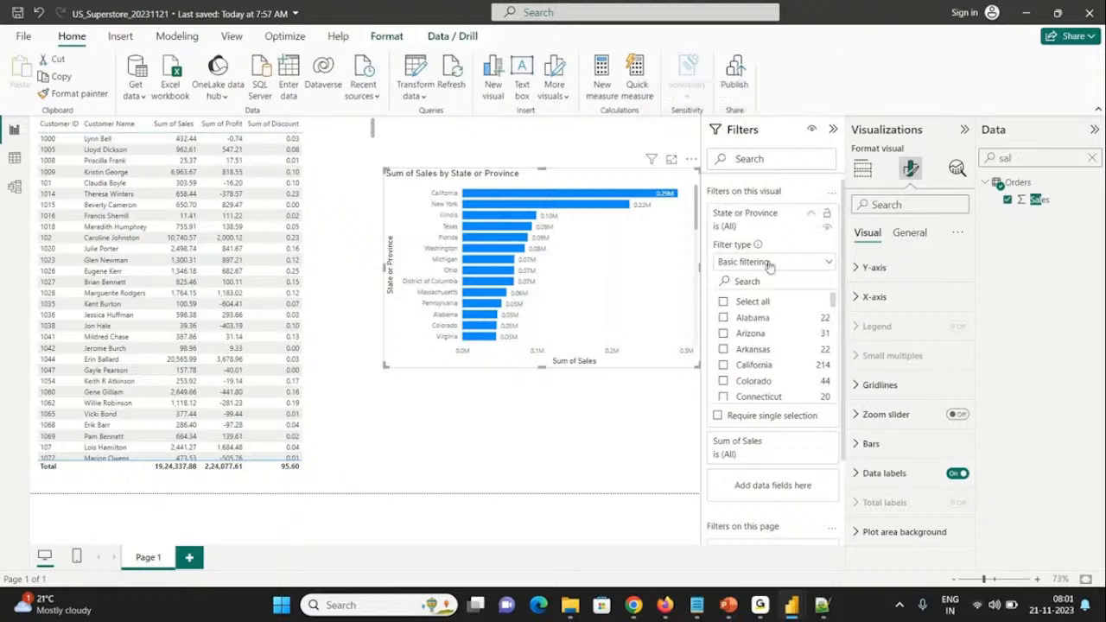
pyautogui.click(811, 214)
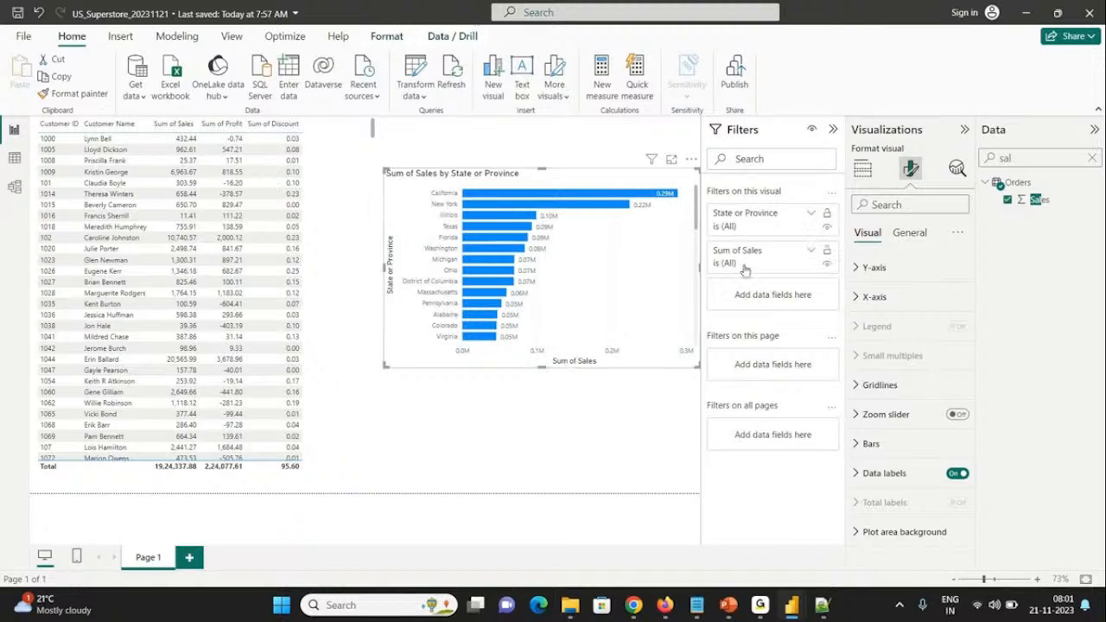
pyautogui.click(812, 215)
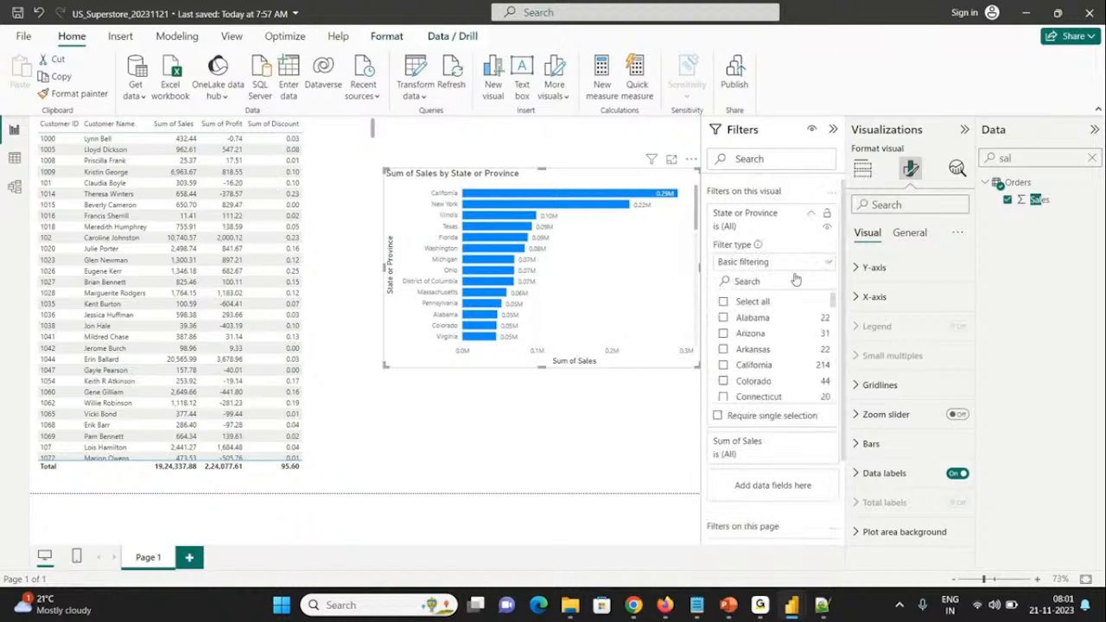
pyautogui.click(772, 268)
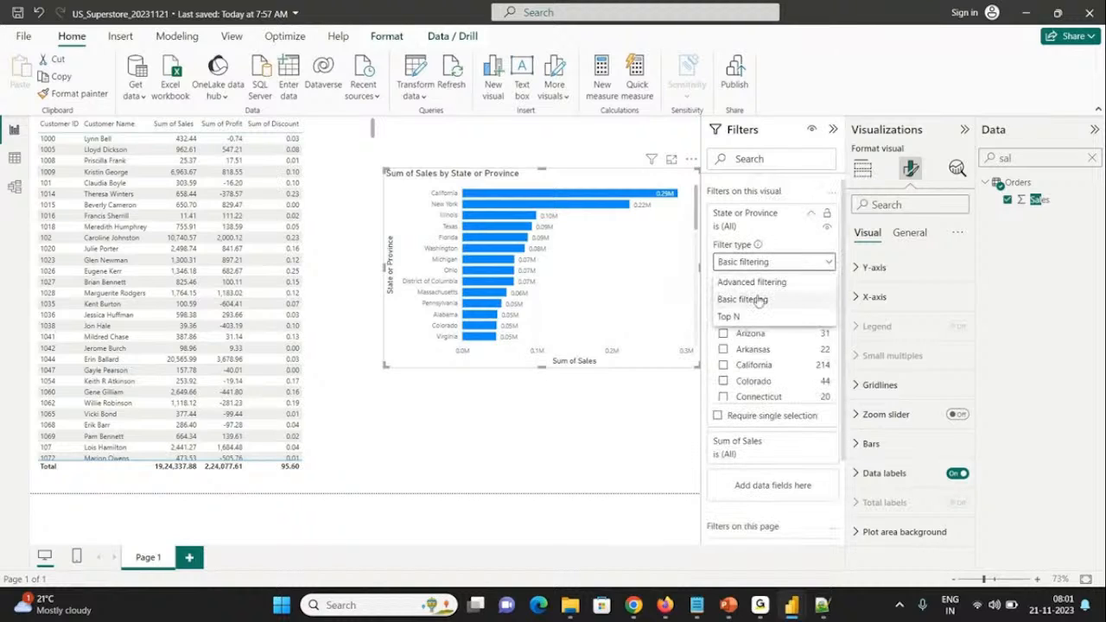
pyautogui.click(753, 282)
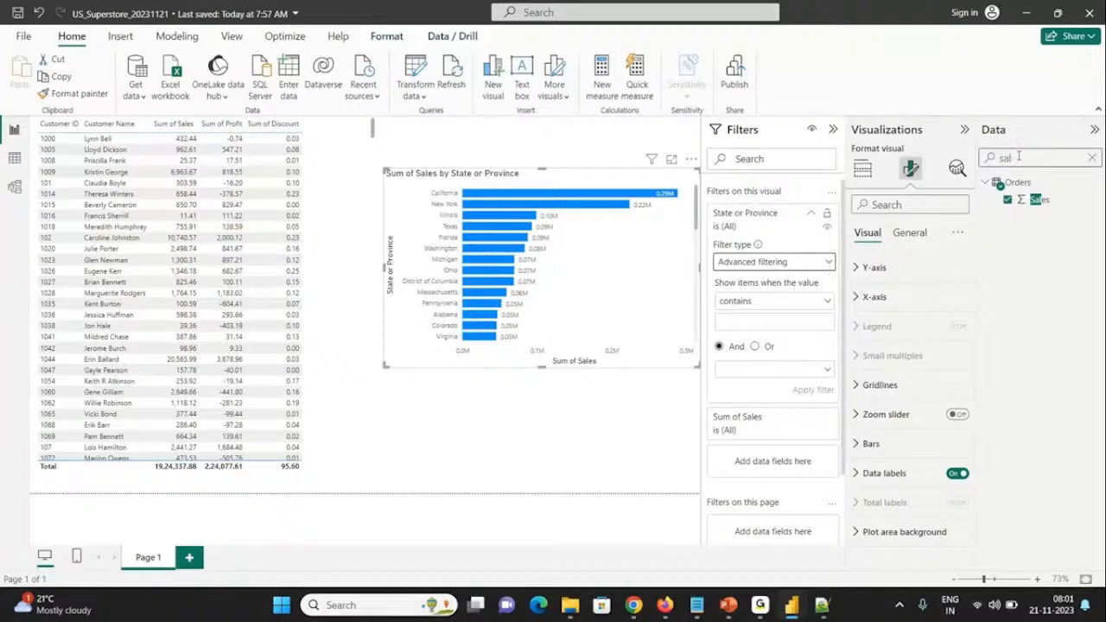
pyautogui.moveTo(1037, 200); pyautogui.dragTo(761, 319)
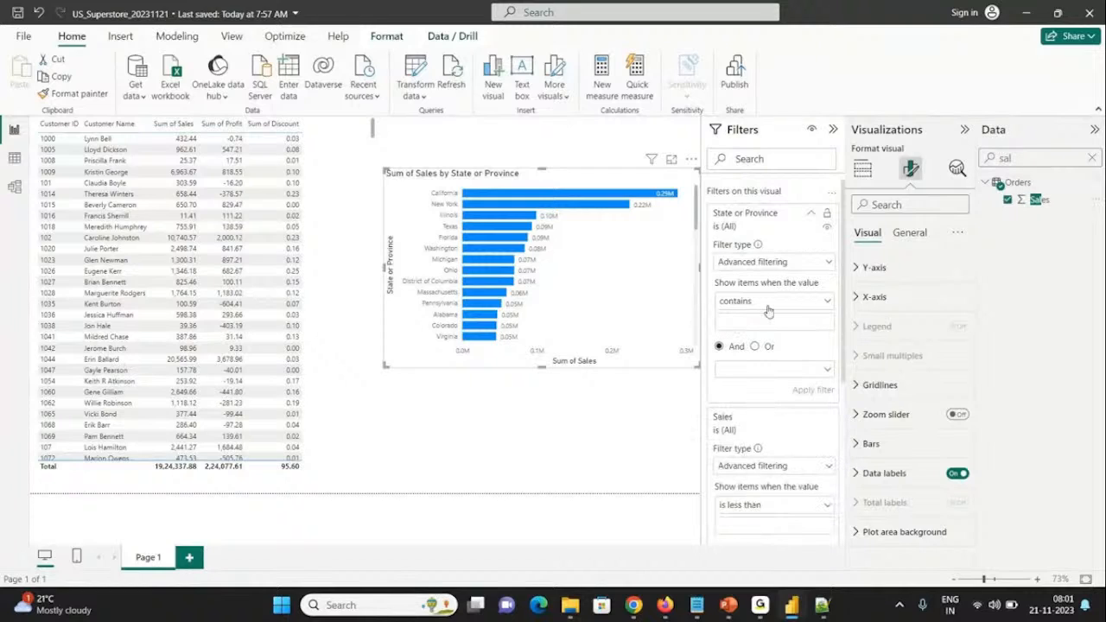
pyautogui.click(767, 302)
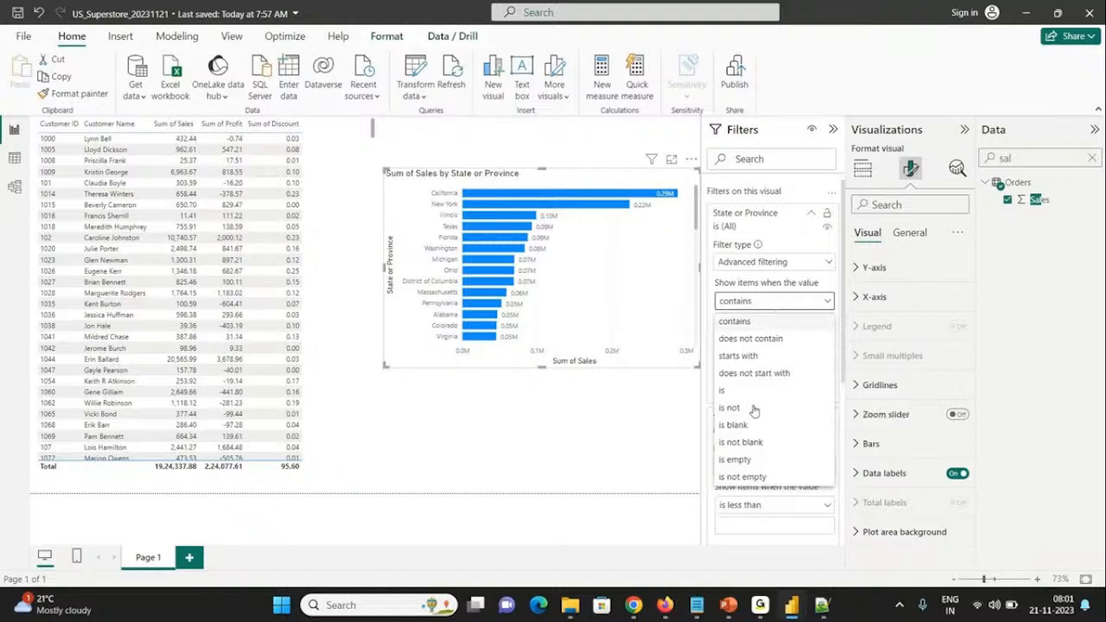
# Step: Apply a Top N filter on State or Province that shows the top 5 items by Sum of Sales
pyautogui.click(749, 263)
pyautogui.click(728, 316)
pyautogui.moveTo(1036, 200); pyautogui.dragTo(780, 347)
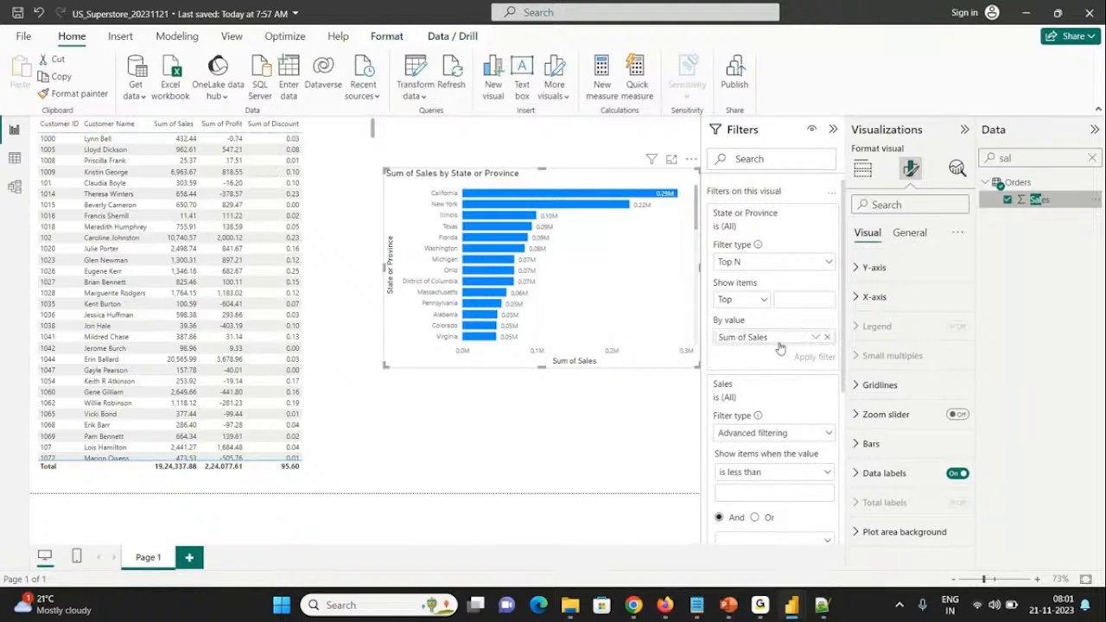
pyautogui.click(790, 294)
pyautogui.write('5')
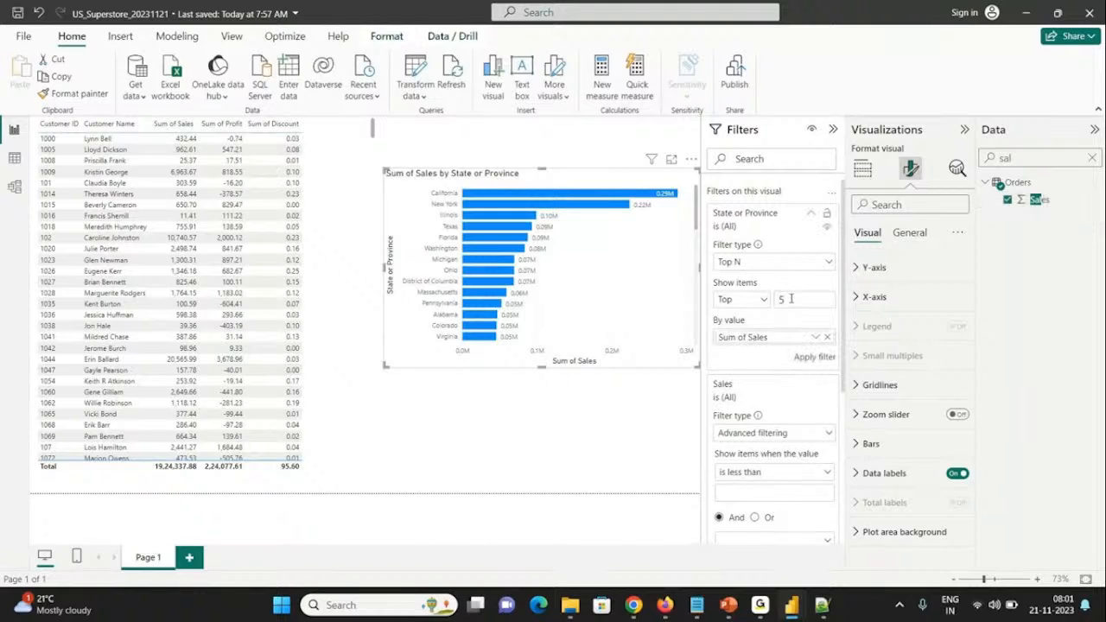
pyautogui.click(805, 361)
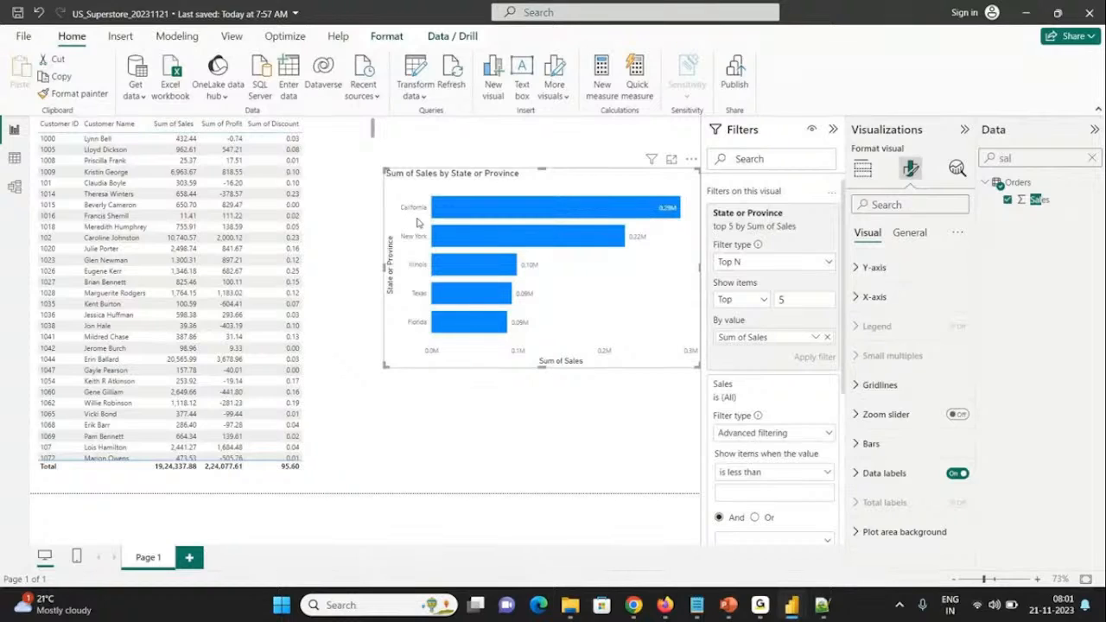
# Step: Change the State or Province Top N filter to show the bottom 5 items and apply it
pyautogui.click(732, 304)
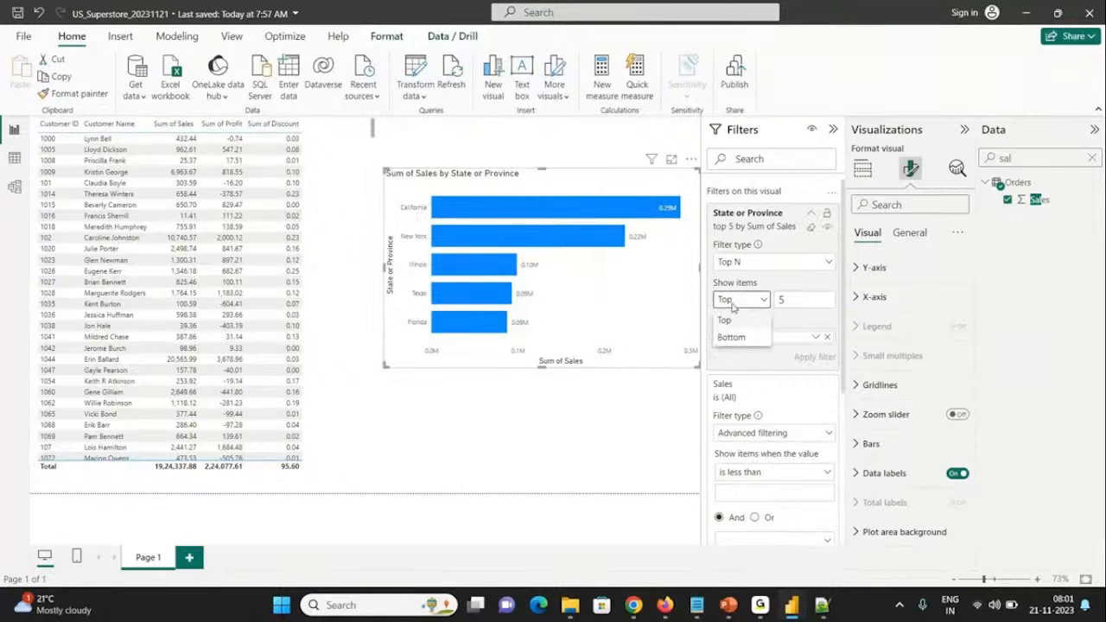
pyautogui.click(730, 338)
pyautogui.click(814, 358)
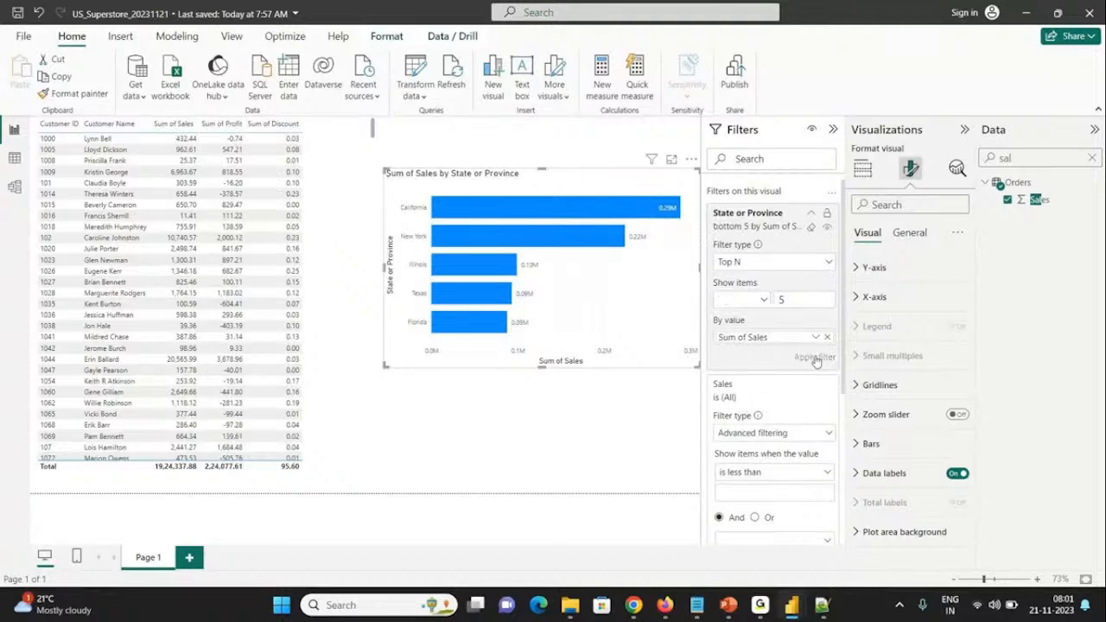
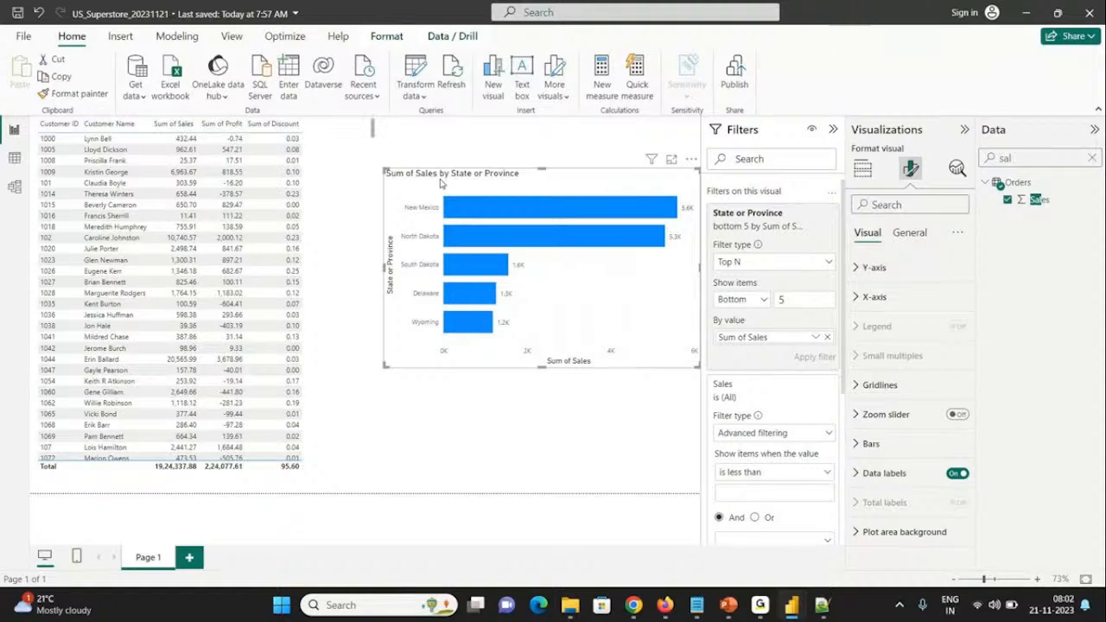
# Step: Copy the Sum of Sales by State or Province bar chart and move the original higher on the page
pyautogui.rightClick(441, 182)
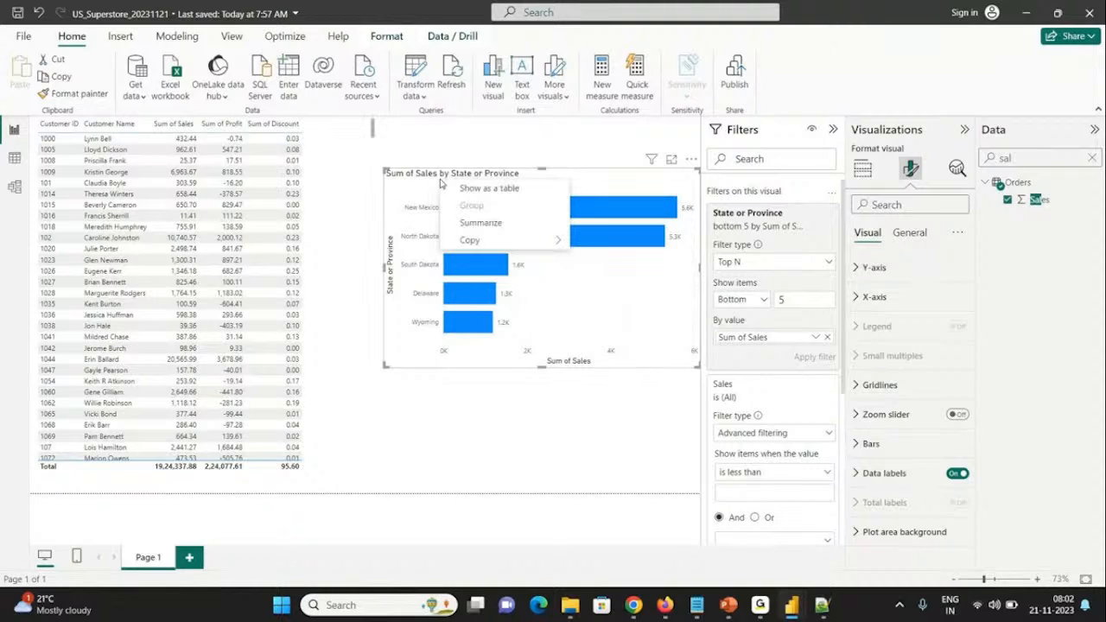
pyautogui.moveTo(469, 245)
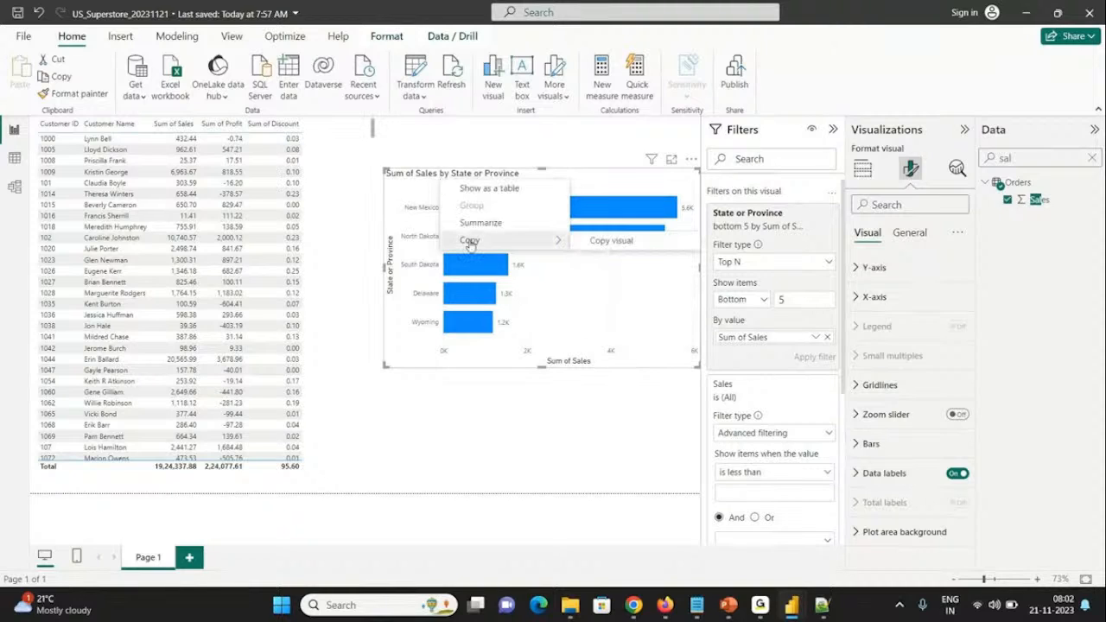
pyautogui.click(397, 423)
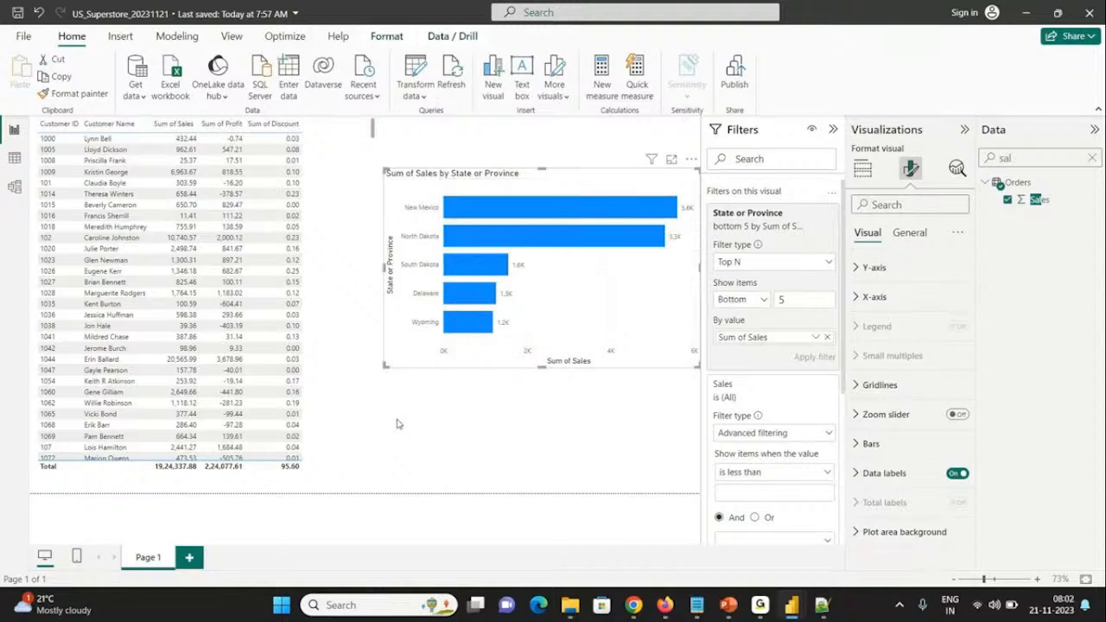
pyautogui.hotkey('ctrl', 'c')
pyautogui.click(367, 416)
pyautogui.click(400, 402)
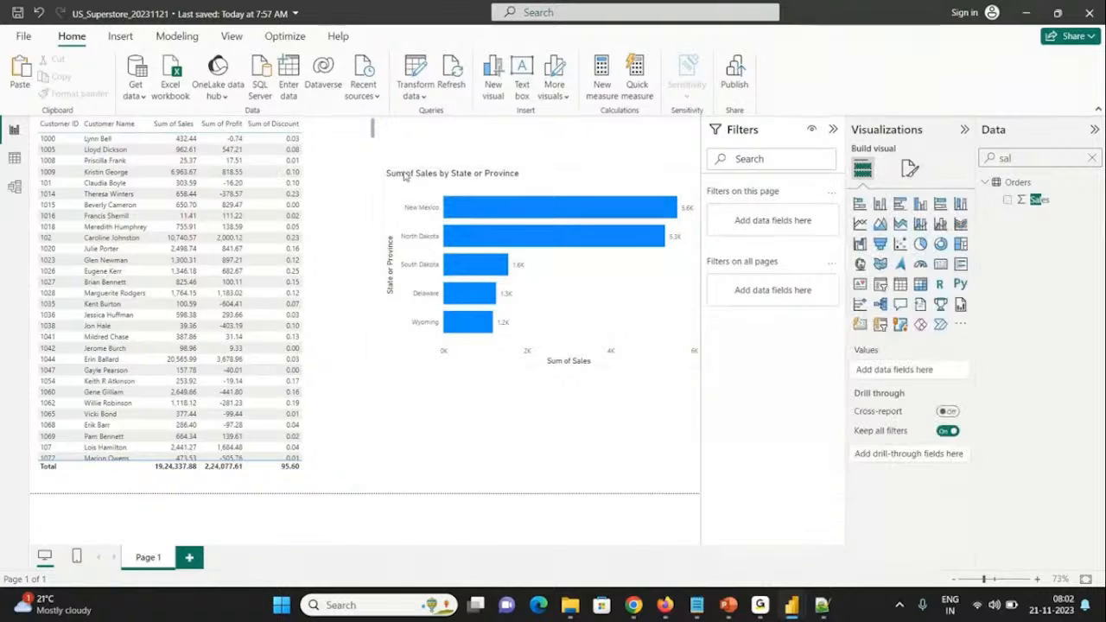
pyautogui.click(399, 181)
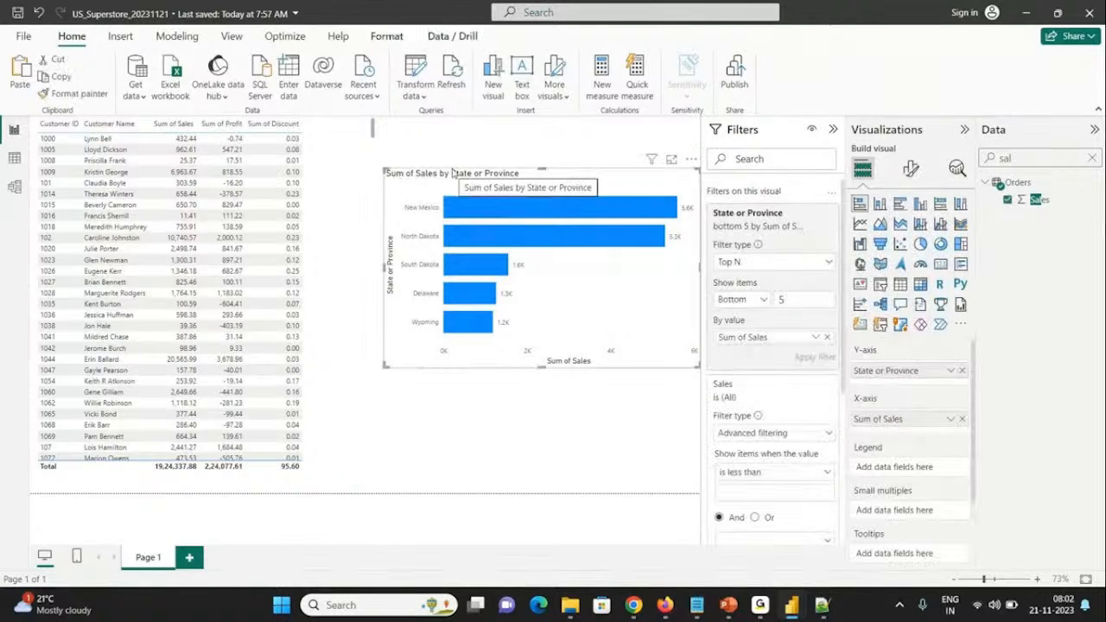
pyautogui.moveTo(400, 182); pyautogui.dragTo(450, 136)
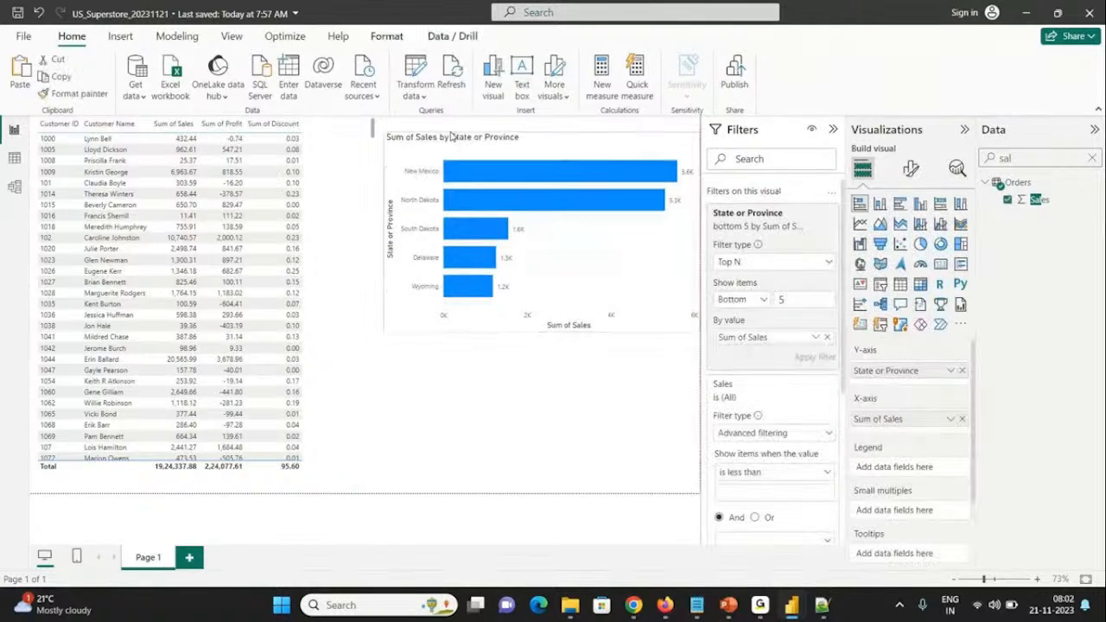
# Step: Paste the copied bar chart and place the duplicate beneath the original, down to the page's lower edge
pyautogui.click(393, 364)
pyautogui.hotkey('ctrl', 'v')
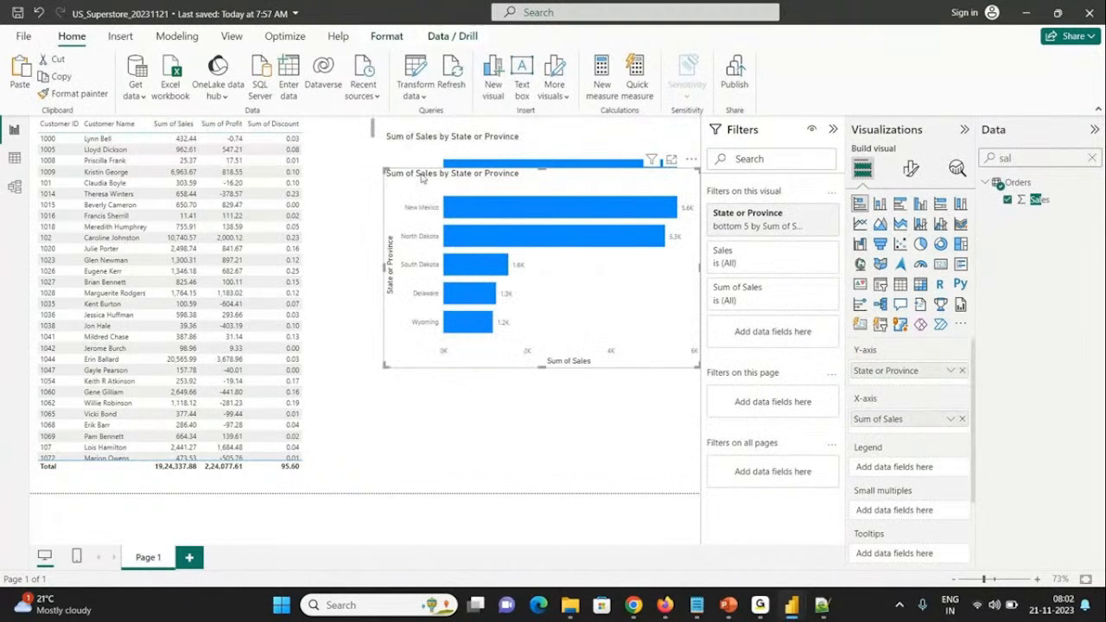
pyautogui.moveTo(427, 192); pyautogui.dragTo(431, 327)
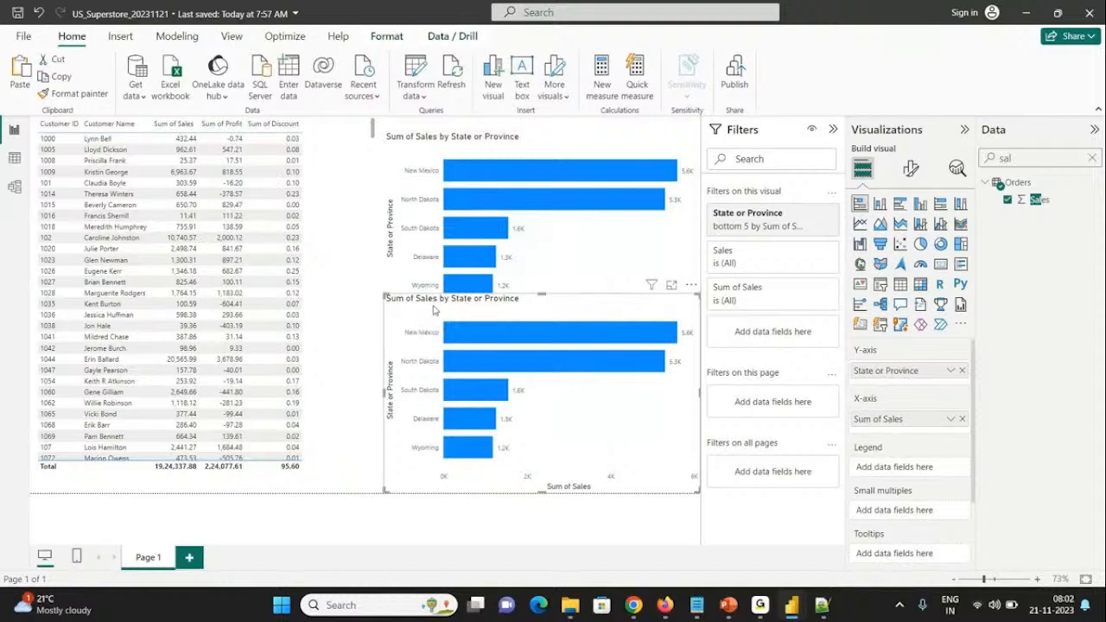
# Step: Replace Sum of Sales with the Profit field on the duplicate chart's X-axis
pyautogui.click(960, 419)
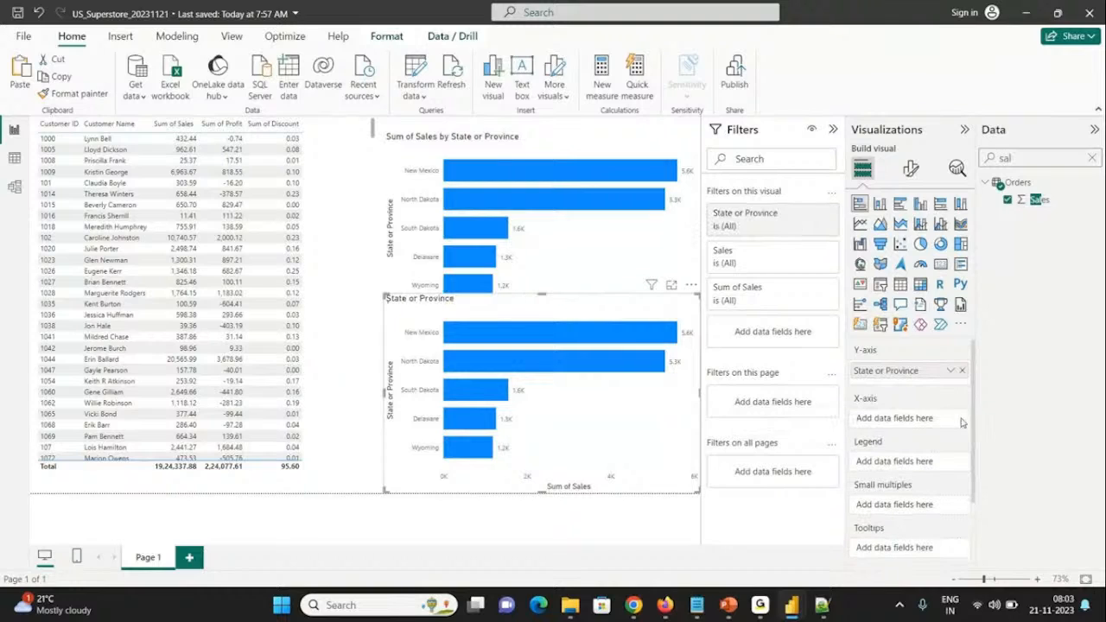
pyautogui.click(1026, 155)
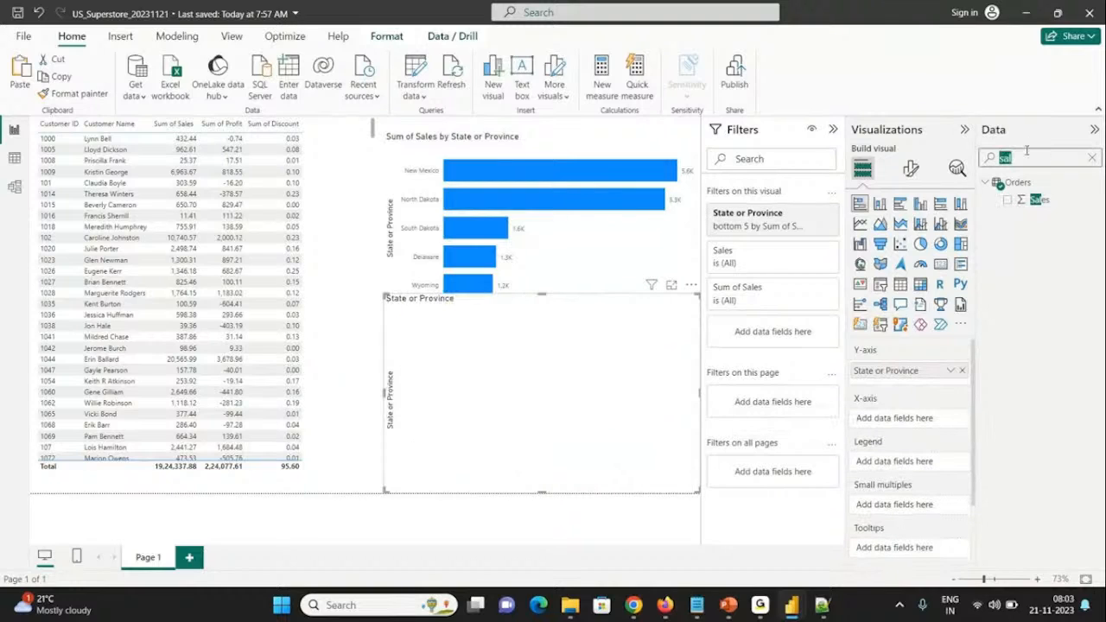
pyautogui.write('orof')
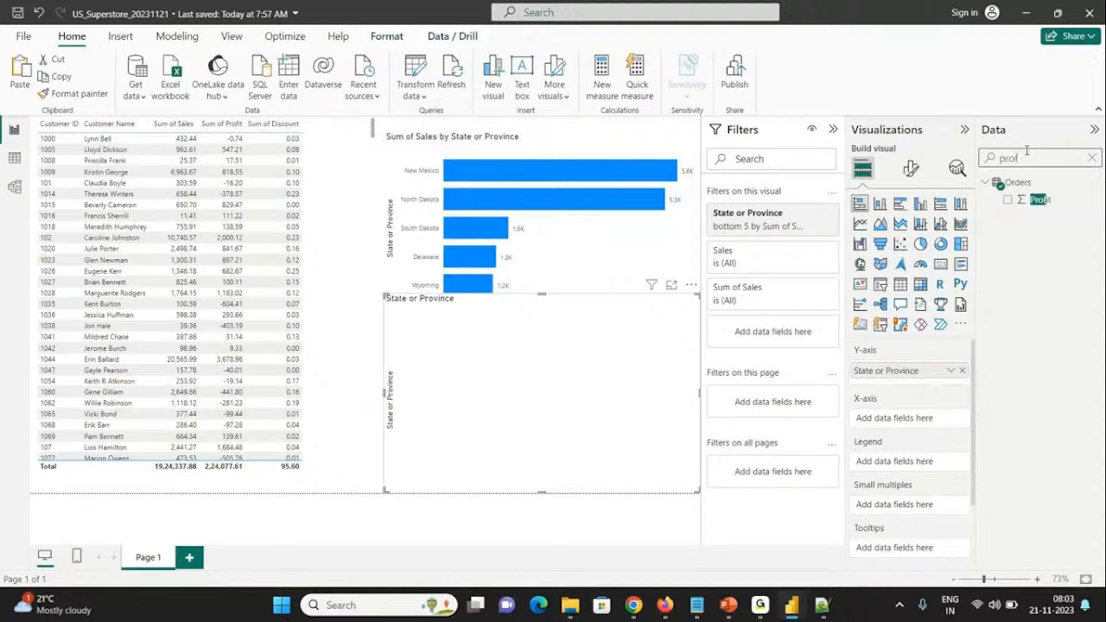
pyautogui.click(1007, 199)
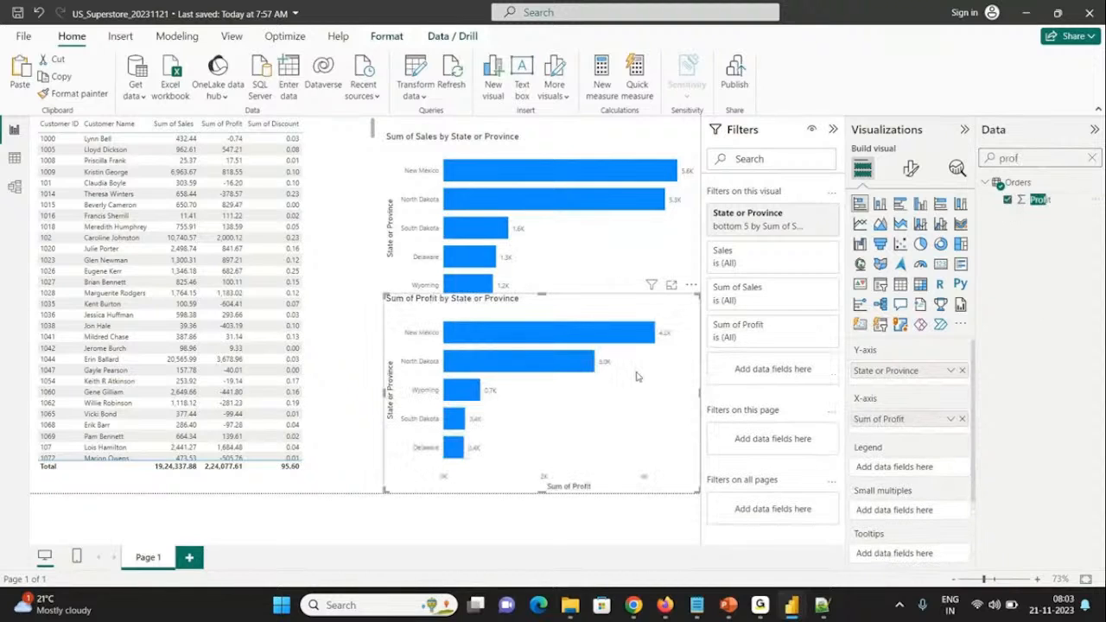
# Step: Save the report and move the sales bar chart up to the page's upper edge
pyautogui.hotkey('ctrl', 's')
pyautogui.click(411, 152)
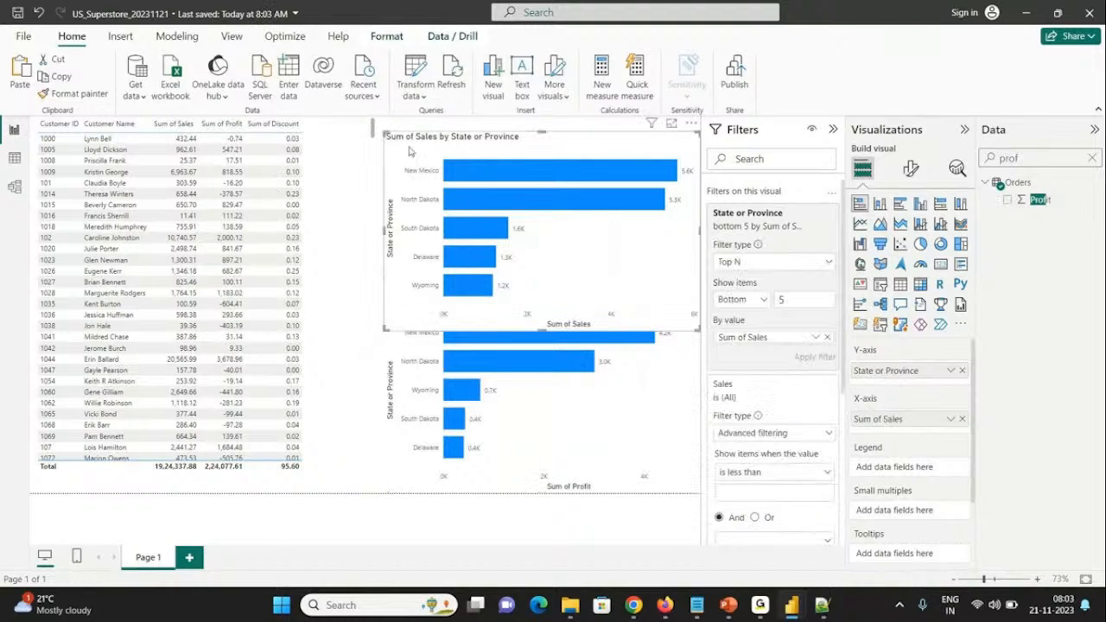
pyautogui.moveTo(411, 152); pyautogui.dragTo(411, 136)
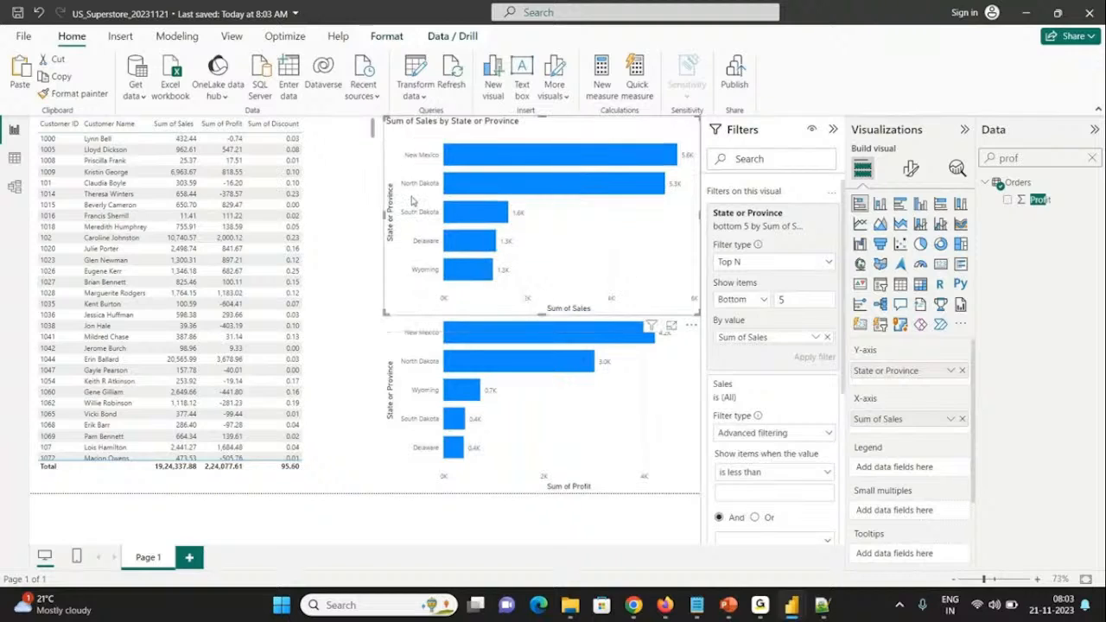
# Step: Replace Sum of Sales with Profit as the value behind the profit chart's State or Province Top N filter and apply it
pyautogui.click(412, 329)
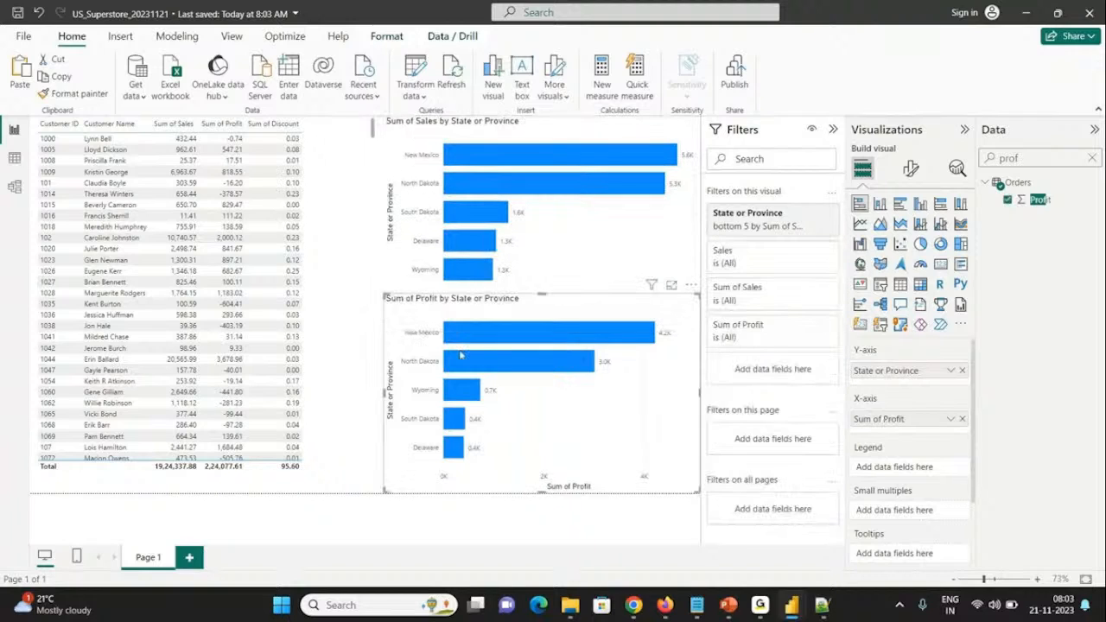
pyautogui.moveTo(802, 224)
pyautogui.click(811, 215)
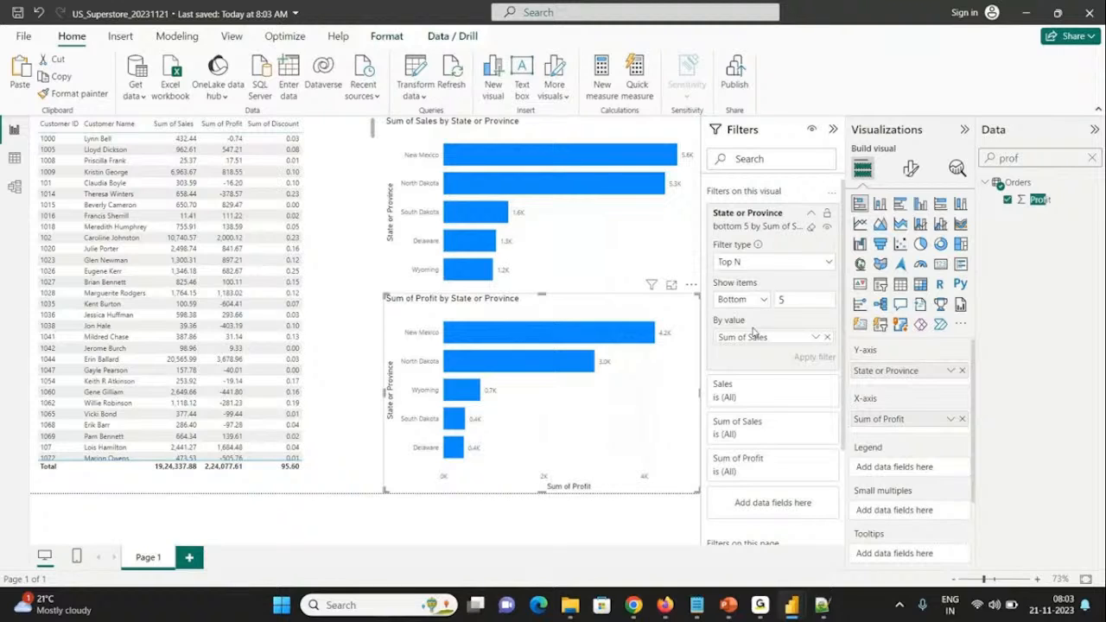
pyautogui.click(496, 159)
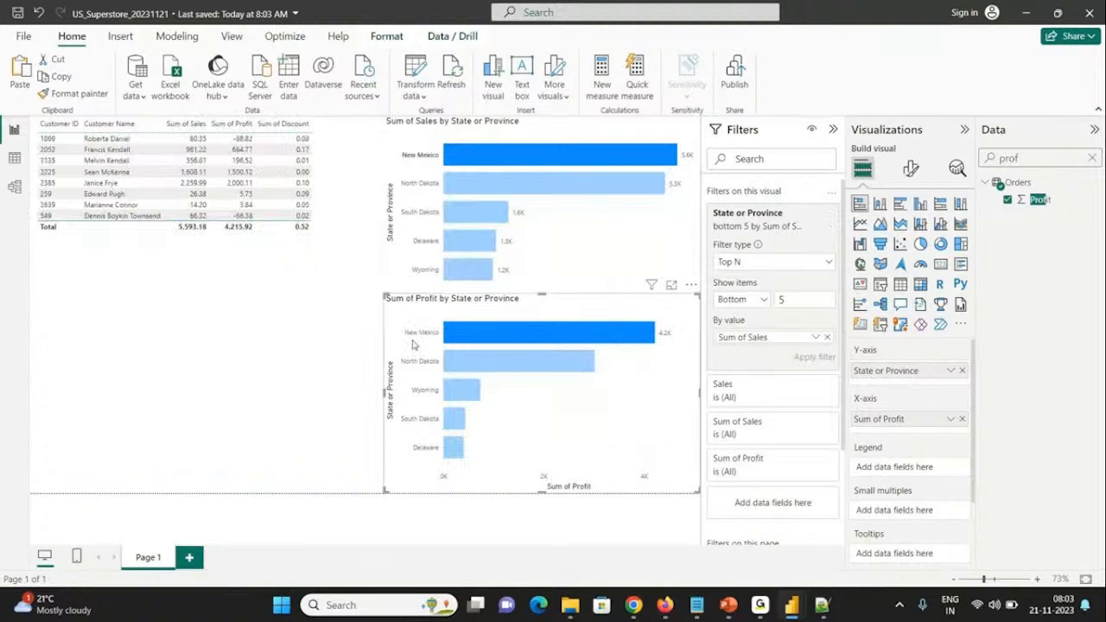
pyautogui.click(458, 343)
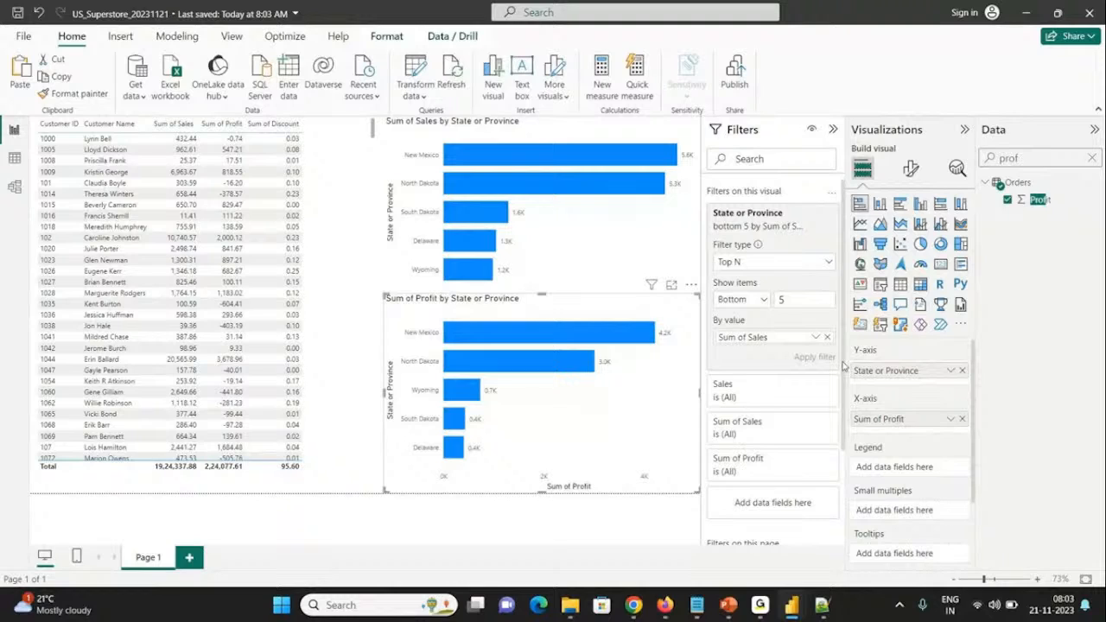
pyautogui.click(827, 338)
pyautogui.moveTo(1039, 199); pyautogui.dragTo(777, 341)
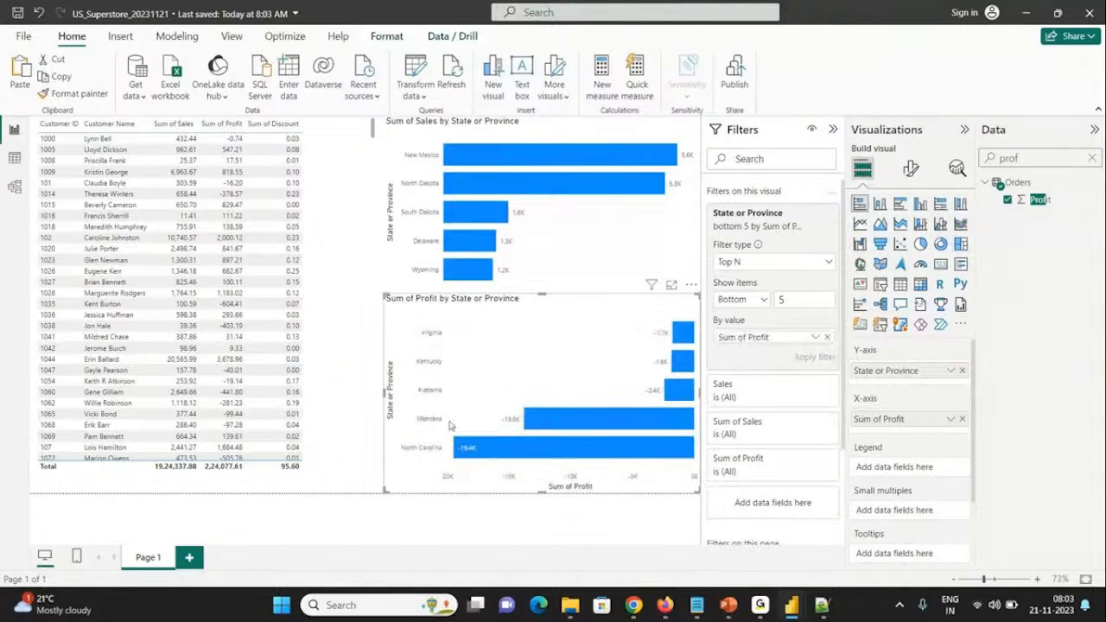
# Step: Change the profit chart's State or Province filter to show the top 5 items and apply it
pyautogui.moveTo(467, 462)
pyautogui.click(732, 304)
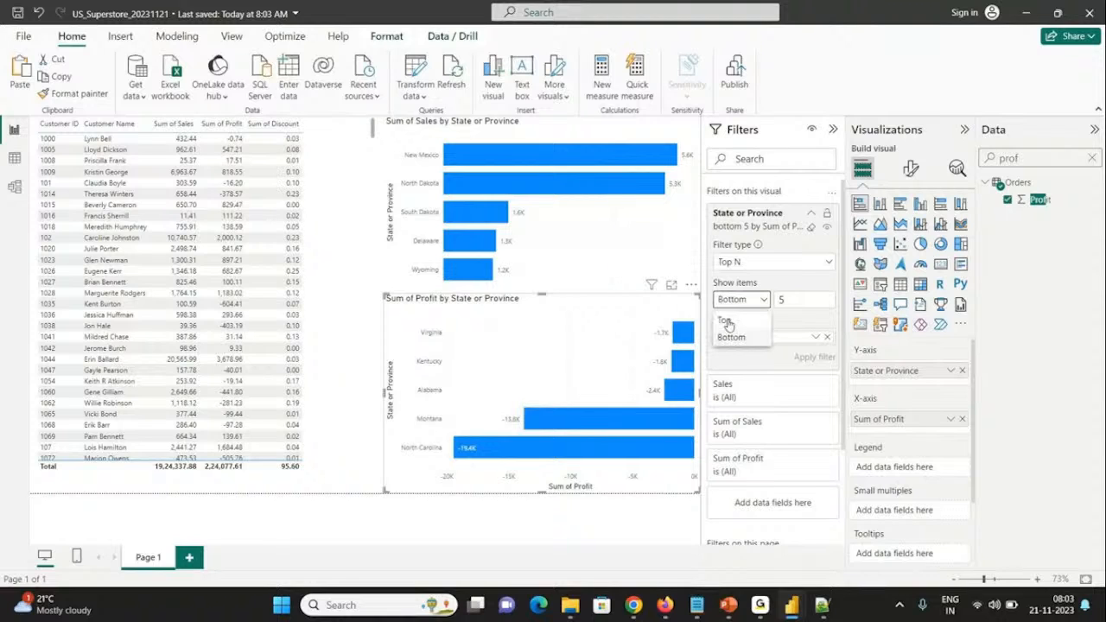
pyautogui.click(727, 323)
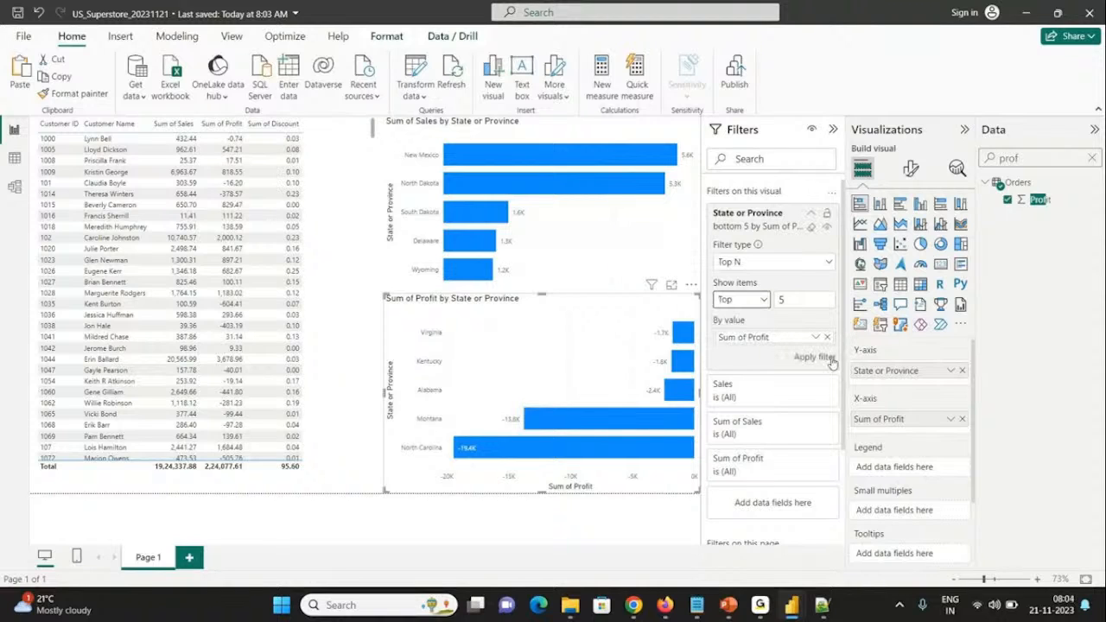
pyautogui.click(814, 357)
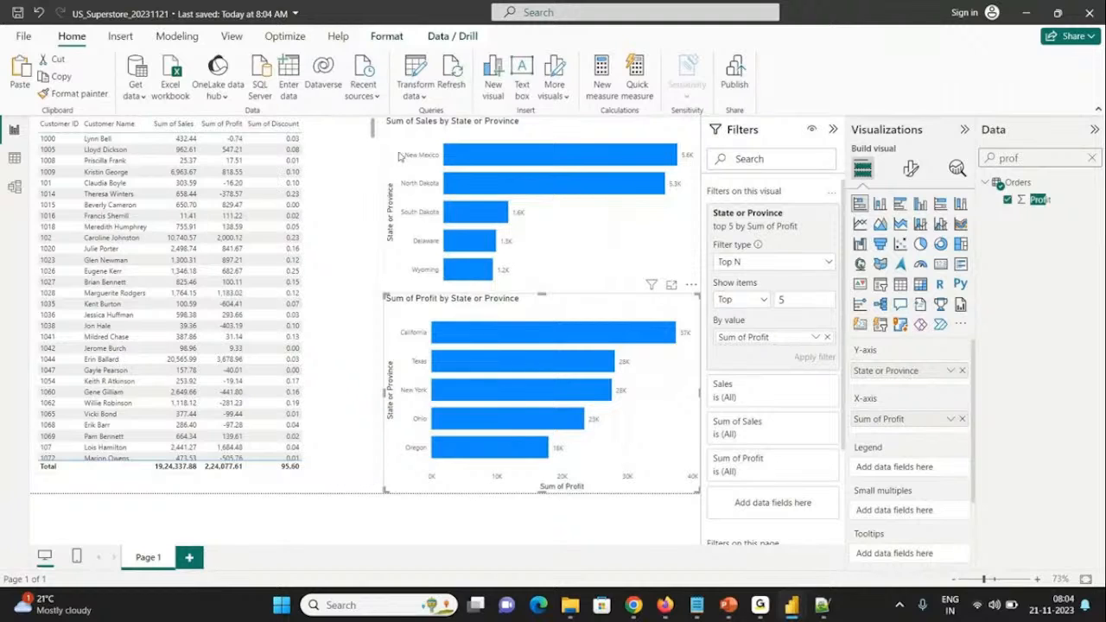
# Step: Change the sales chart's State or Province filter to show the top 5 items by Sum of Sales and apply it
pyautogui.click(399, 156)
pyautogui.click(741, 300)
pyautogui.click(734, 313)
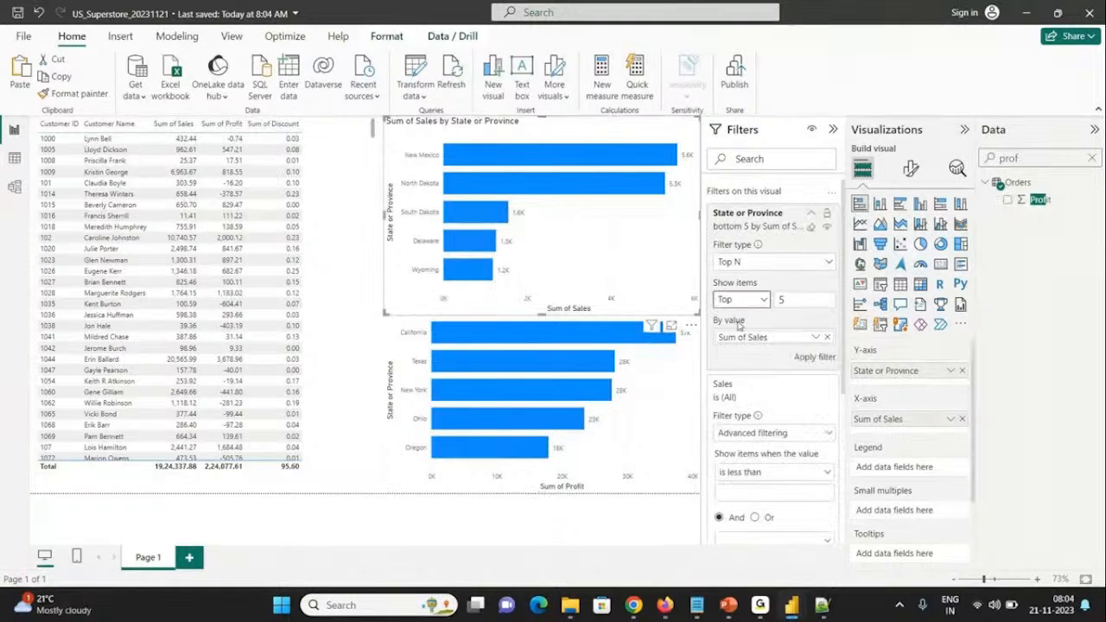
pyautogui.click(813, 357)
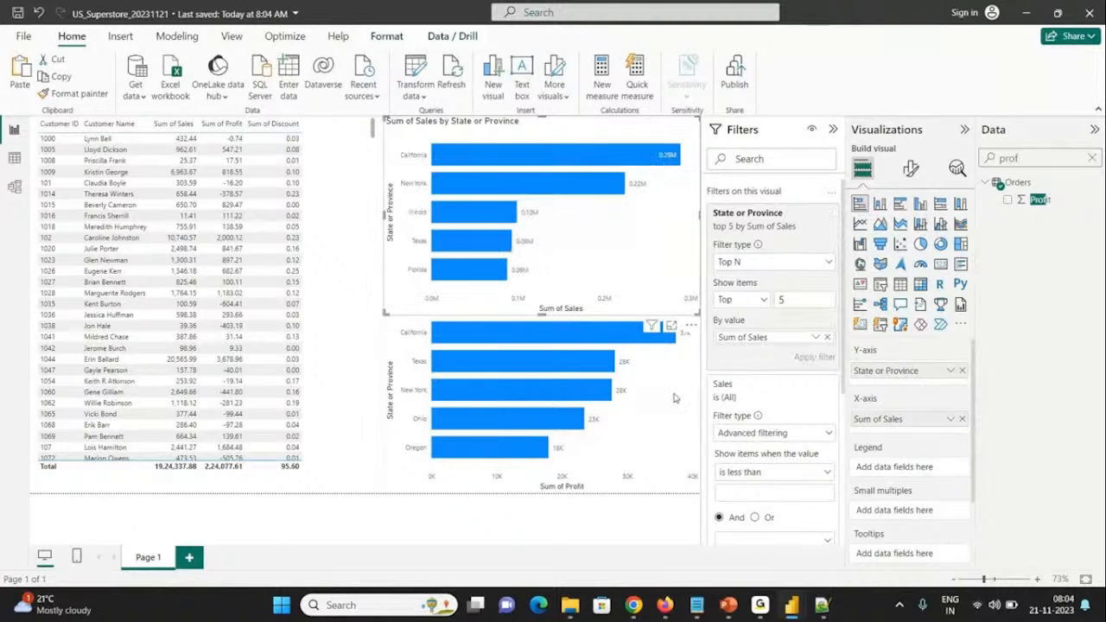
# Step: Try the profit chart as a stacked column and a clustered bar chart, and settle on a clustered column chart
pyautogui.click(688, 337)
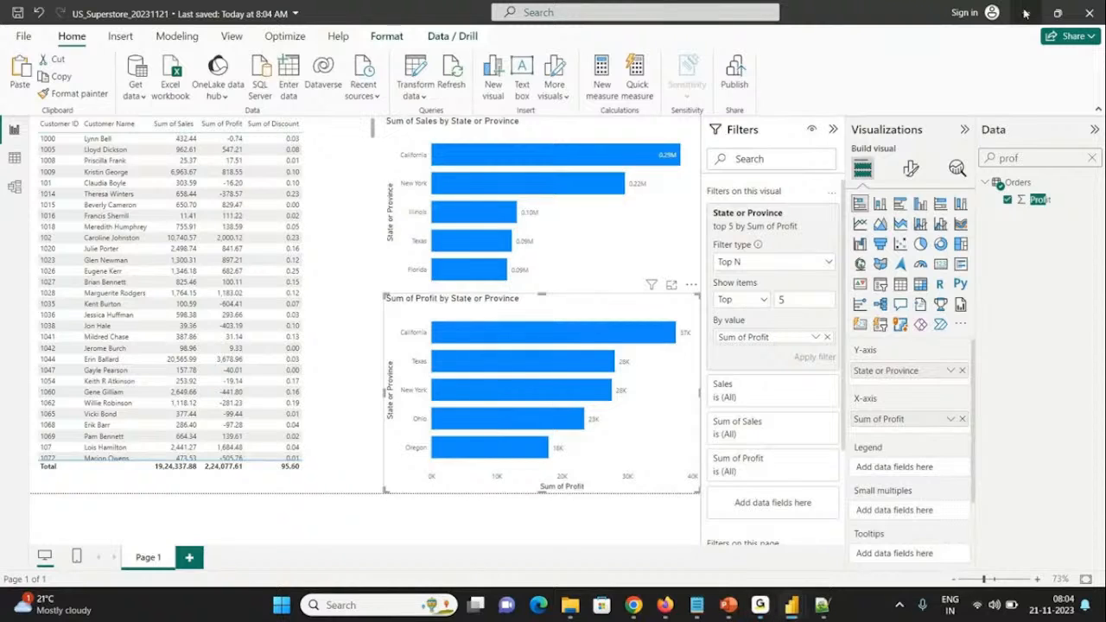
pyautogui.click(625, 141)
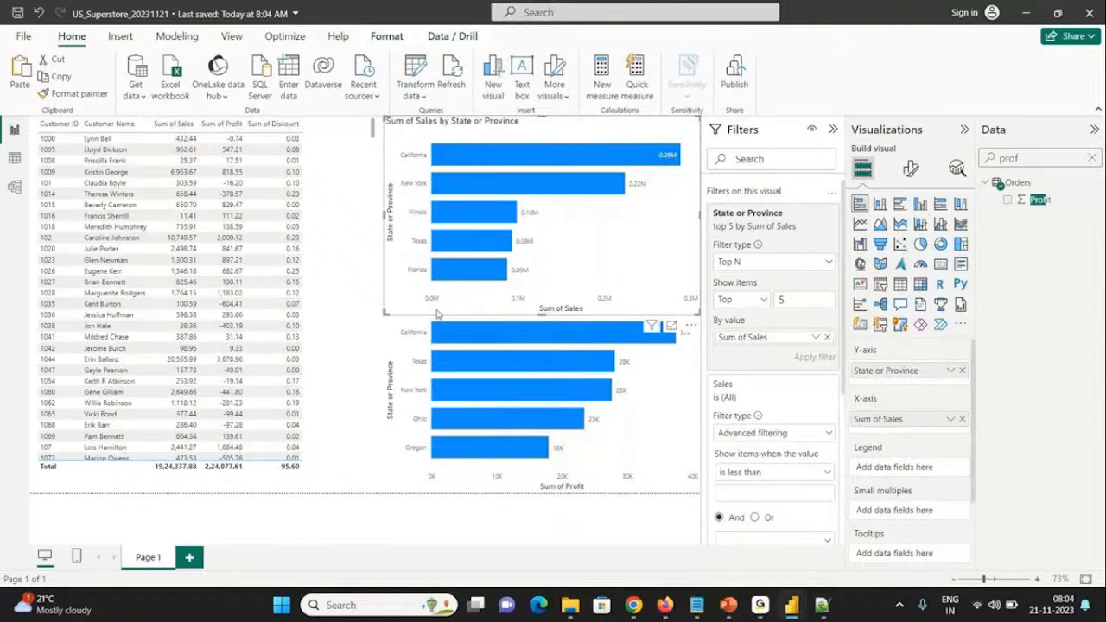
pyautogui.click(417, 357)
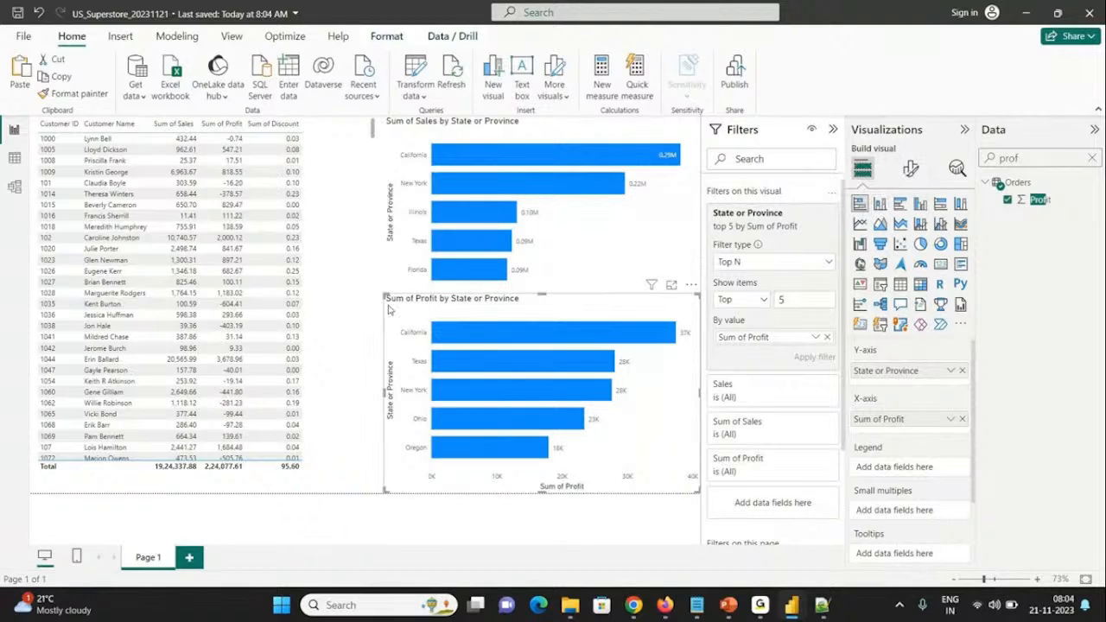
pyautogui.click(880, 204)
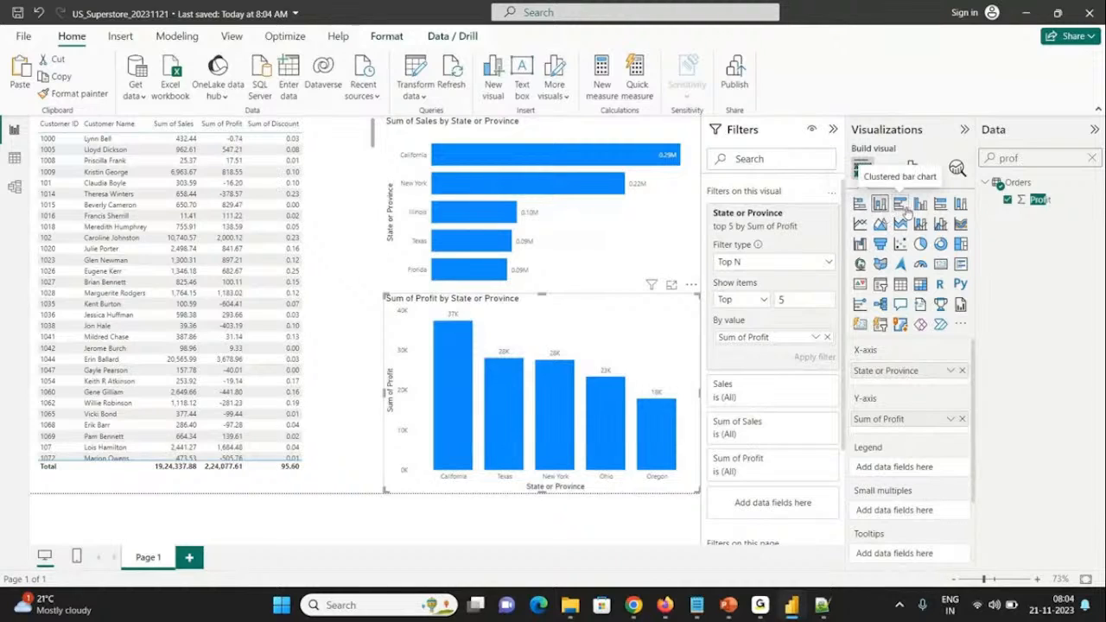
pyautogui.click(902, 205)
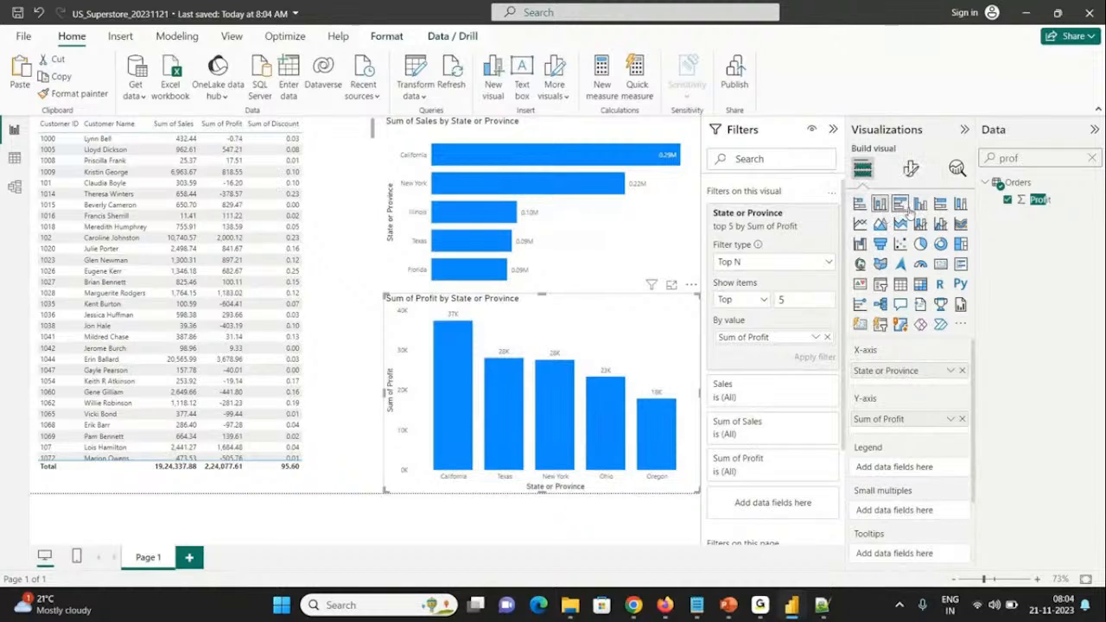
pyautogui.click(899, 205)
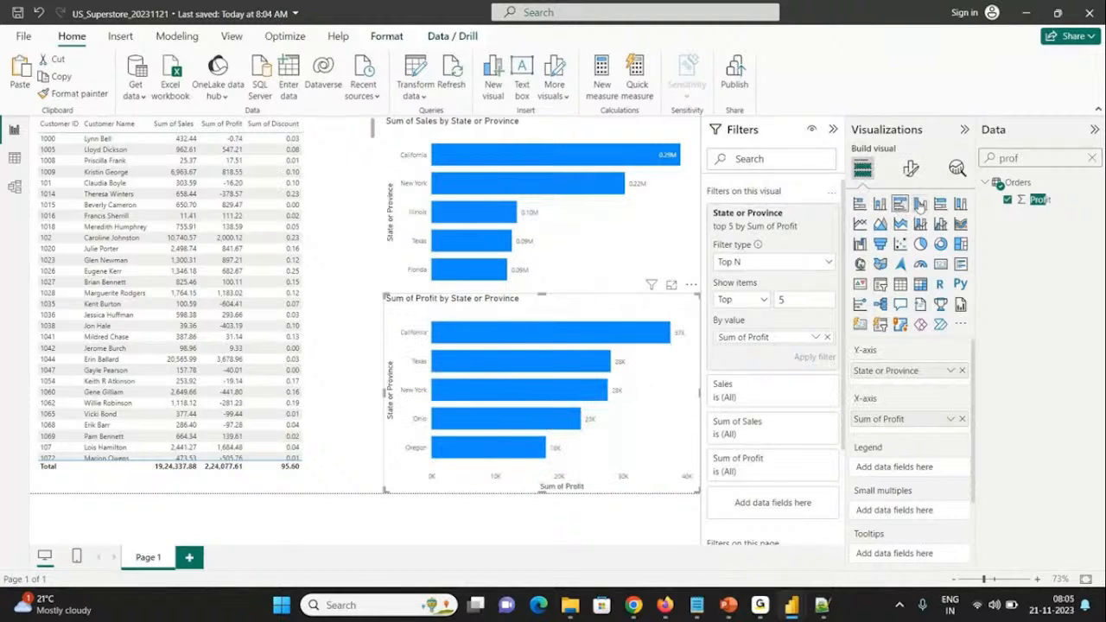
pyautogui.click(921, 205)
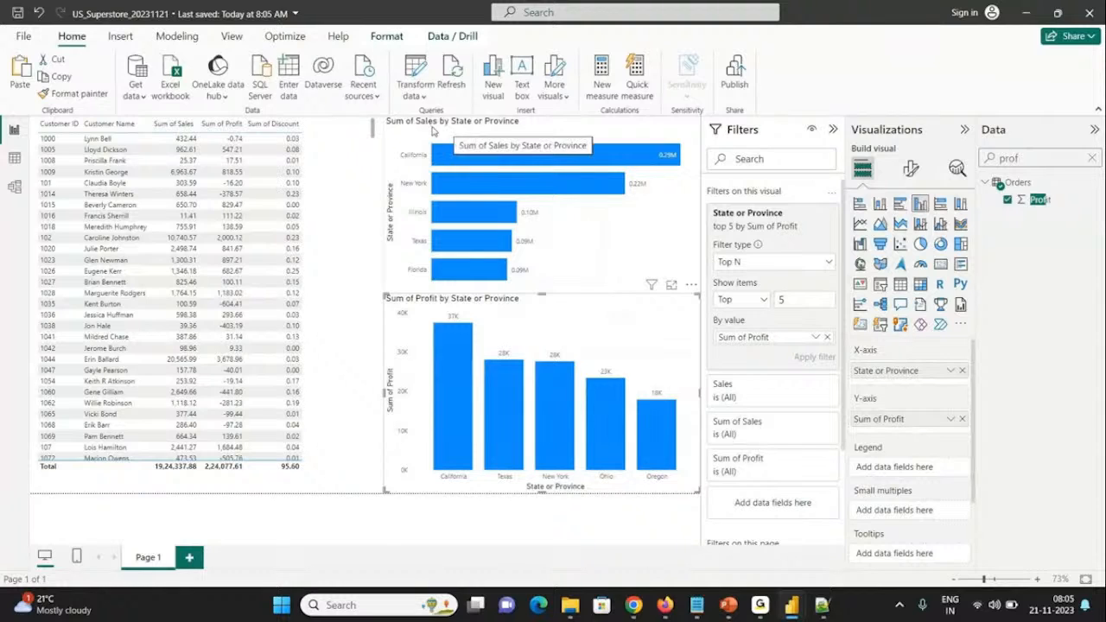
# Step: Rename the report page from Page 1 to Sales/Profit
pyautogui.doubleClick(149, 558)
pyautogui.write('Sa')
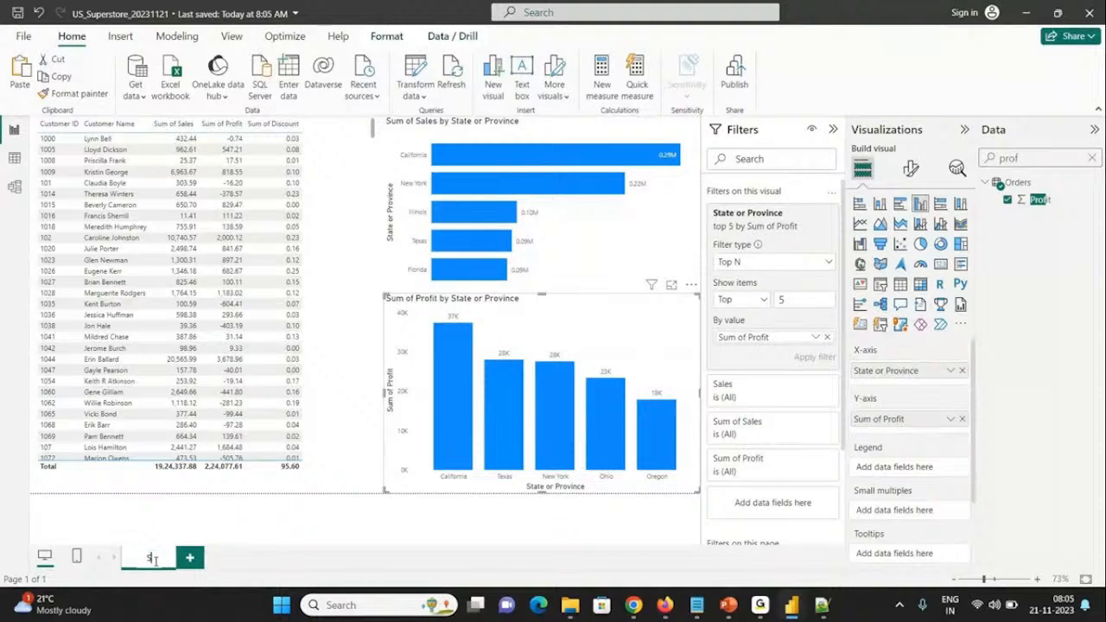
pyautogui.write('les/Profit')
pyautogui.press('Return')
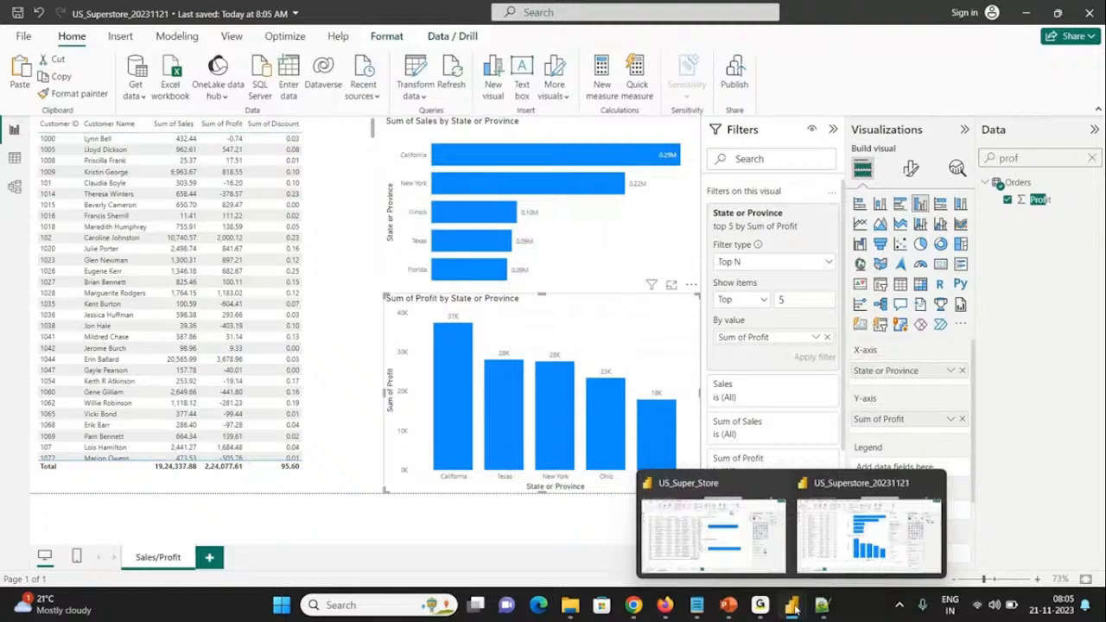
# Step: Open the P6-SuperStoreUS-2015.xlsx workbook in Excel and show its Returns sheet
pyautogui.click(570, 606)
pyautogui.doubleClick(303, 400)
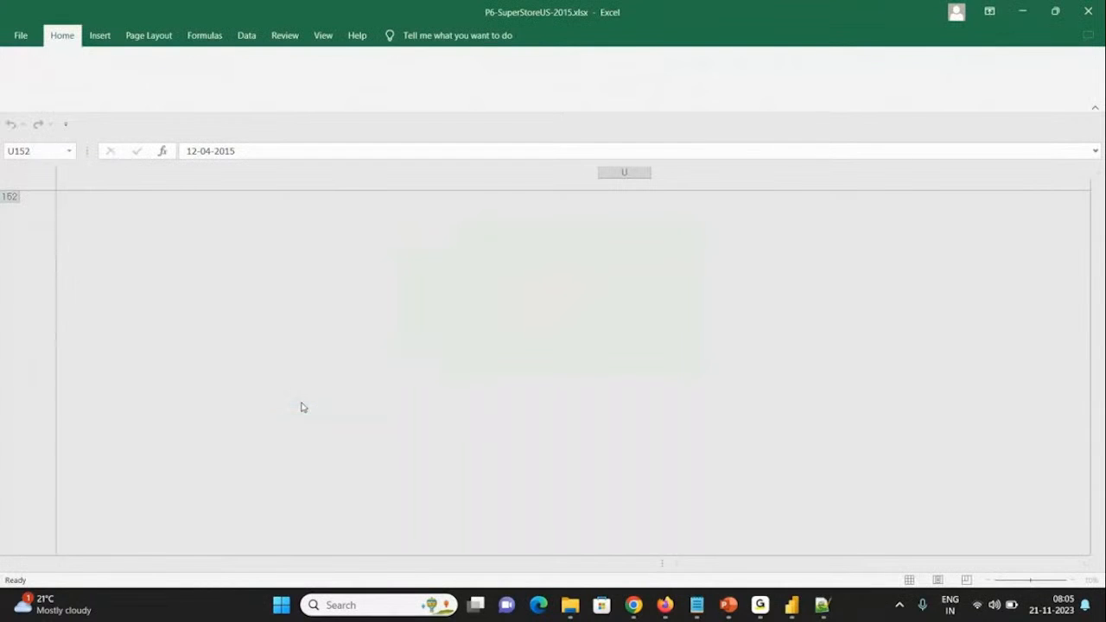
pyautogui.hotkey('ctrl', 'pagedown')
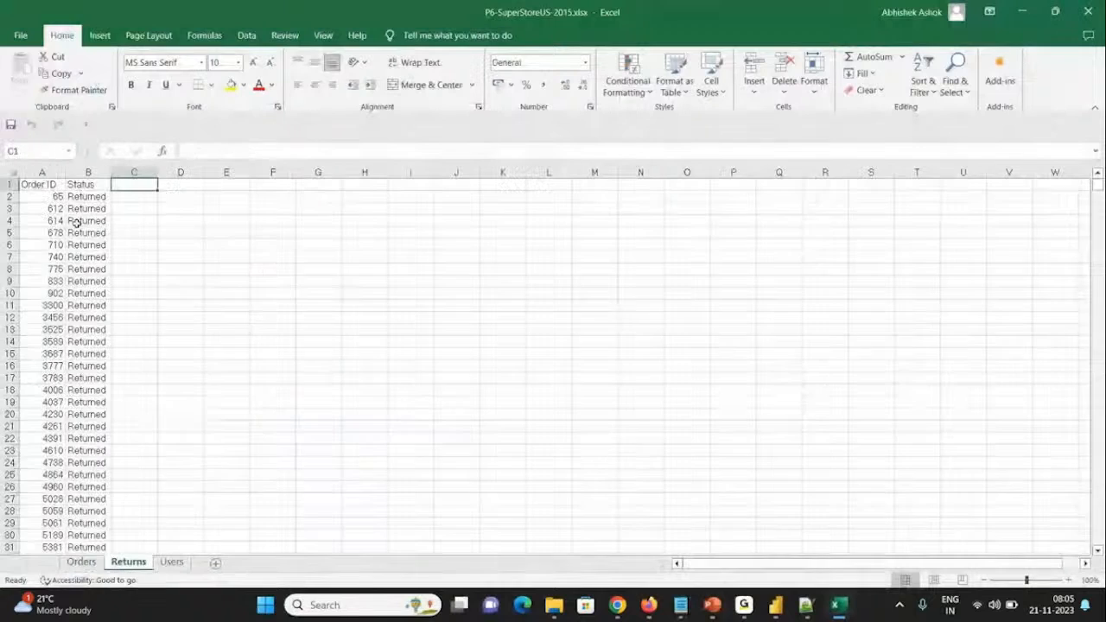
# Step: Check the Order ID and Status columns of the Returns sheet, close the workbook and switch back to the US_Superstore_20231121 report in Power BI
pyautogui.click(58, 186)
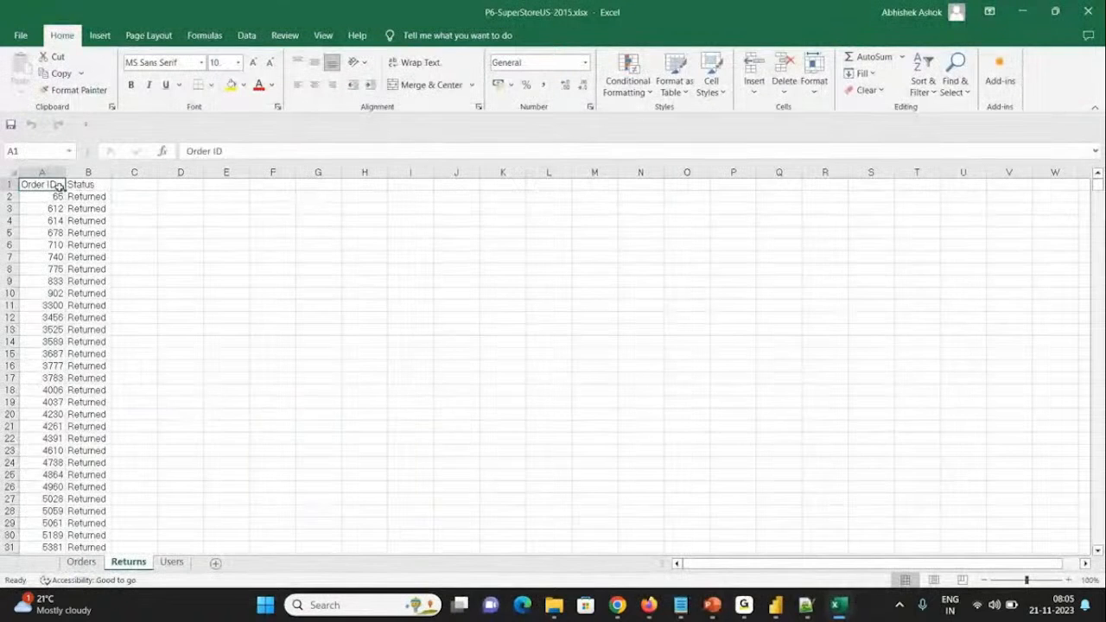
pyautogui.press('Right')
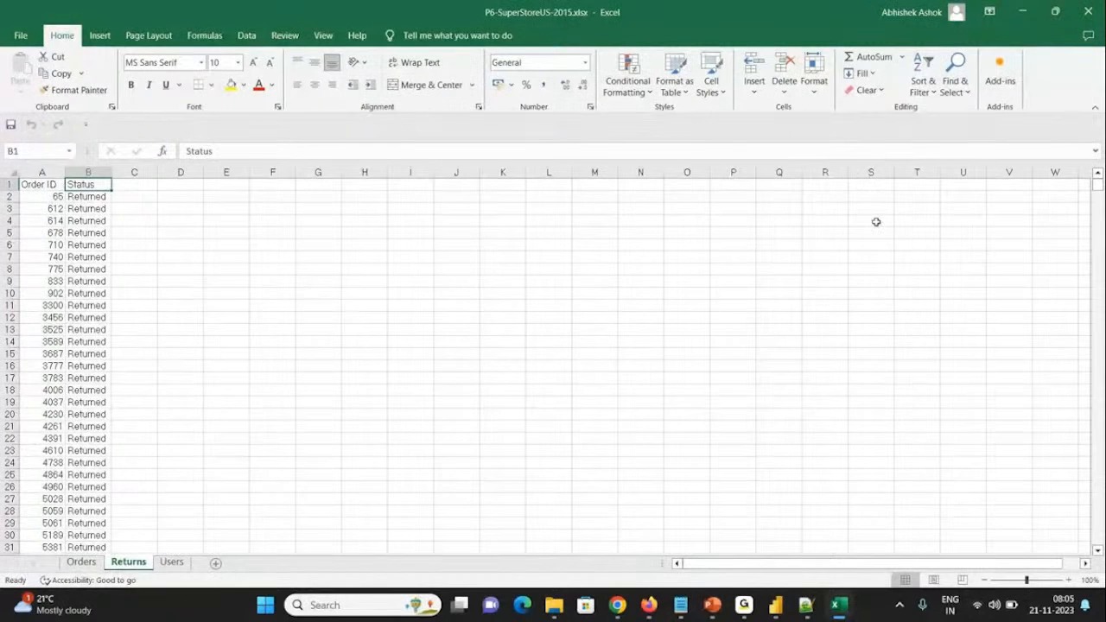
pyautogui.click(1086, 20)
pyautogui.moveTo(786, 605)
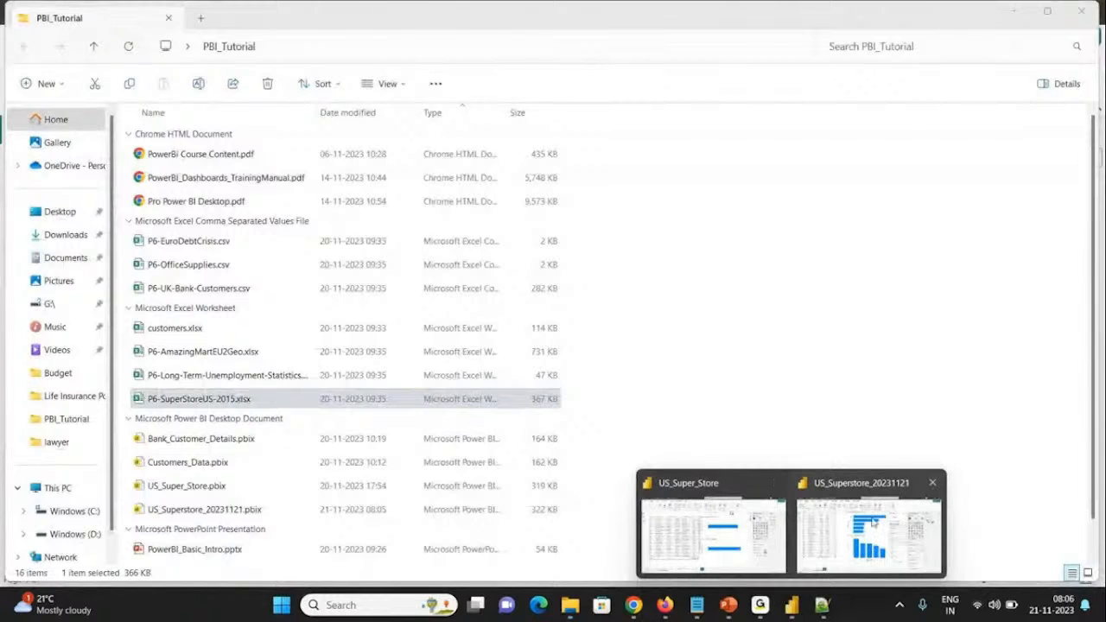
pyautogui.click(868, 531)
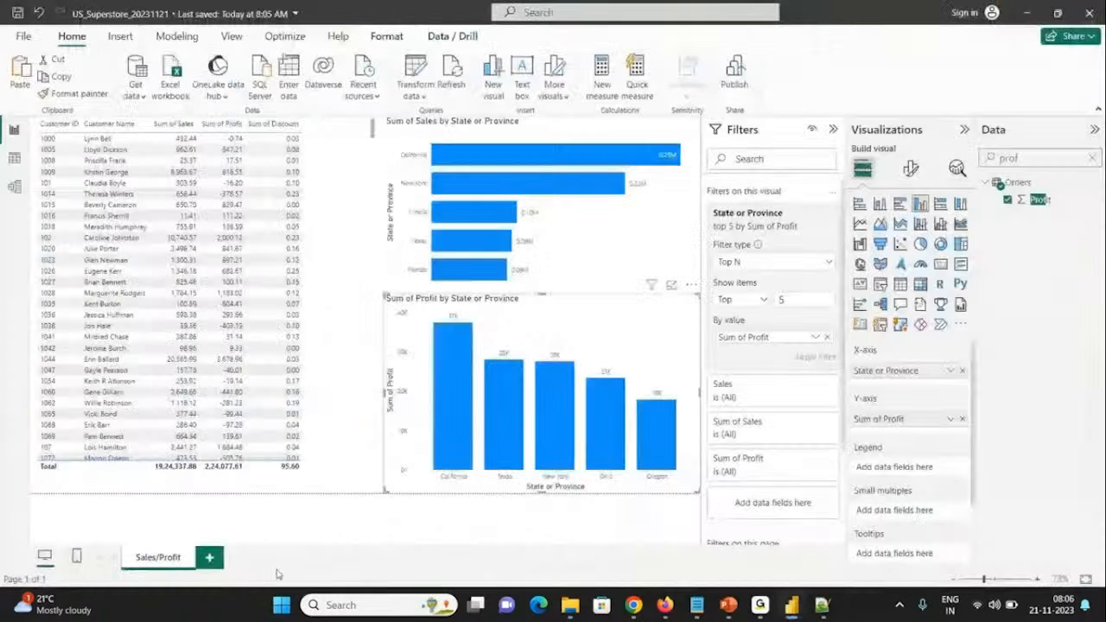
# Step: Add a new report page and name it OrderReturns
pyautogui.click(212, 557)
pyautogui.doubleClick(213, 558)
pyautogui.write('OrderPeturns')
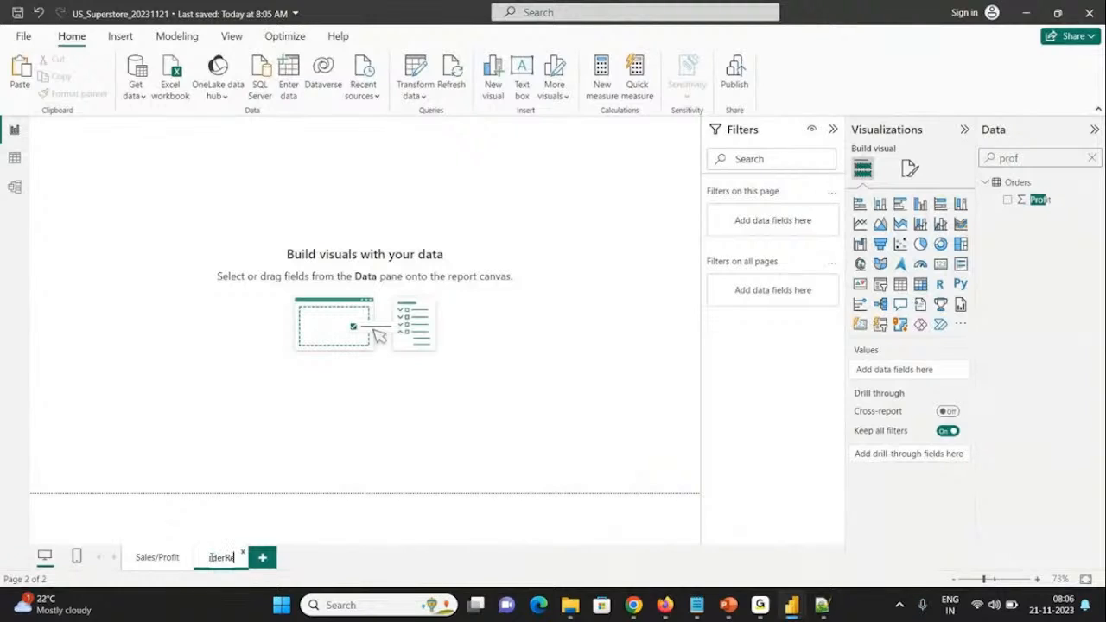
pyautogui.press('Return')
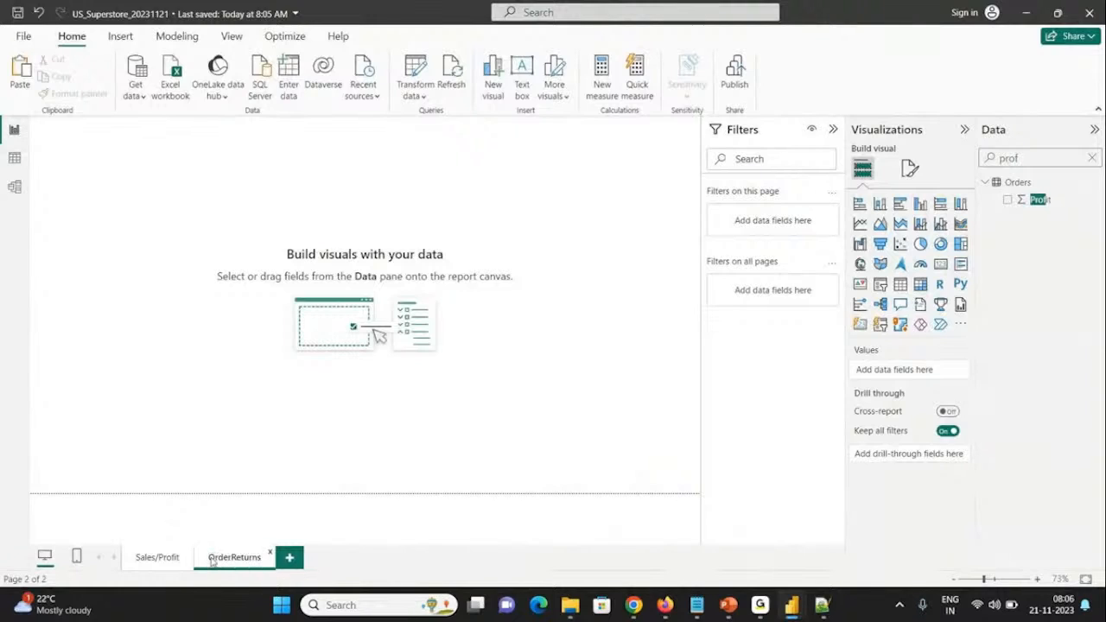
# Step: Search the data fields for "ret" in place of the old search, and clear the search again
pyautogui.press('BackSpace')
pyautogui.press('BackSpace')
pyautogui.press('BackSpace')
pyautogui.press('BackSpace')
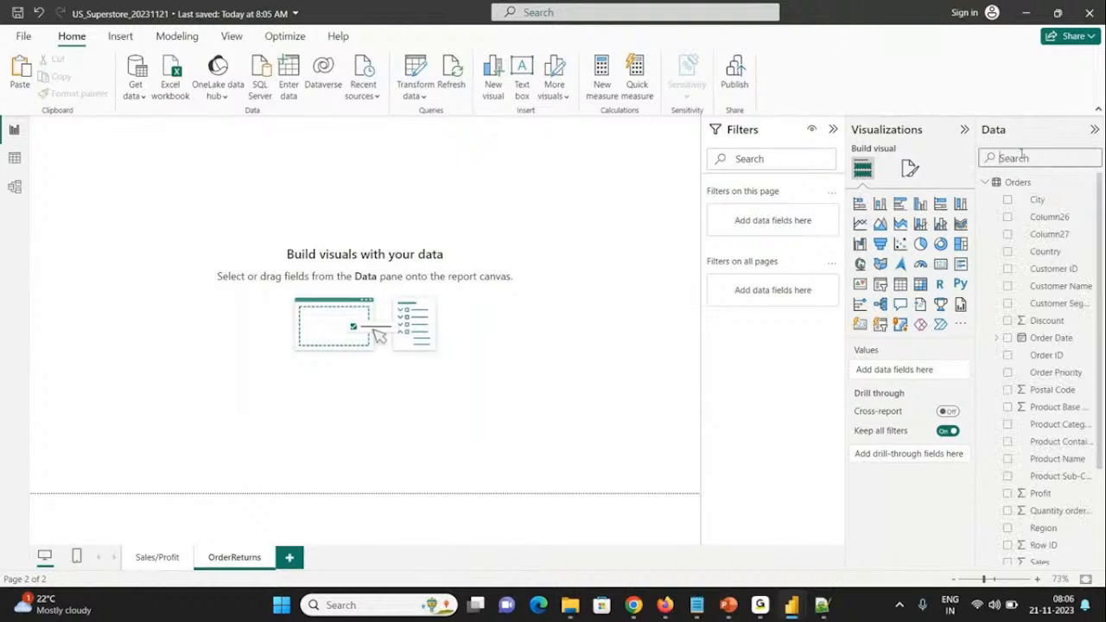
pyautogui.write('ret')
pyautogui.press('BackSpace')
pyautogui.press('BackSpace')
pyautogui.press('BackSpace')
# Step: Add a stacked bar chart to the OrderReturns page with State or Province on its Y-axis
pyautogui.click(859, 204)
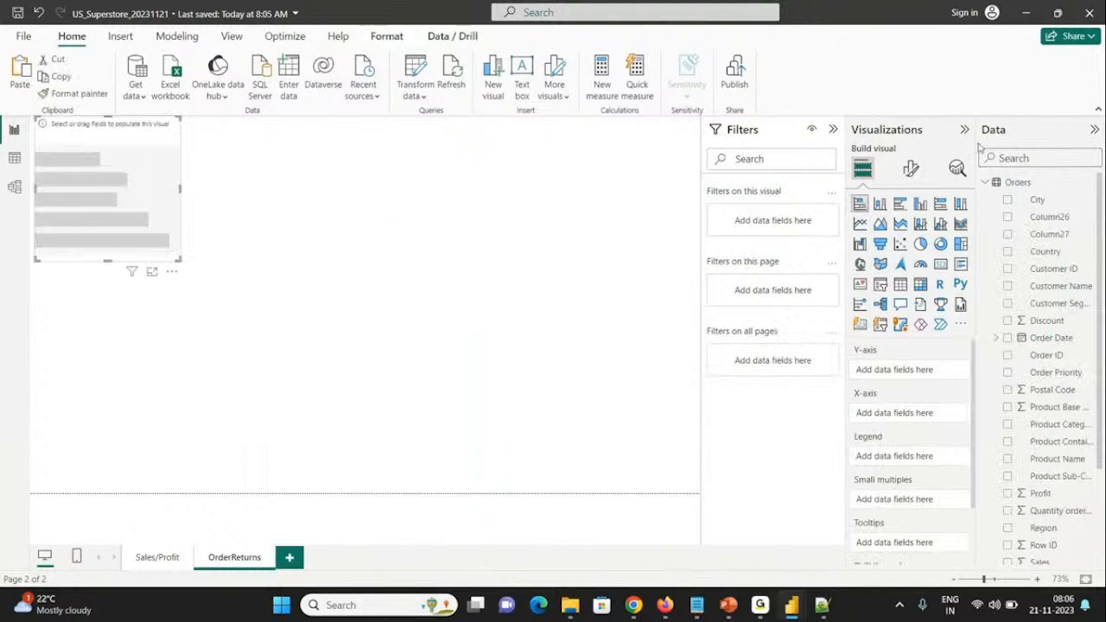
pyautogui.click(1015, 157)
pyautogui.write('state')
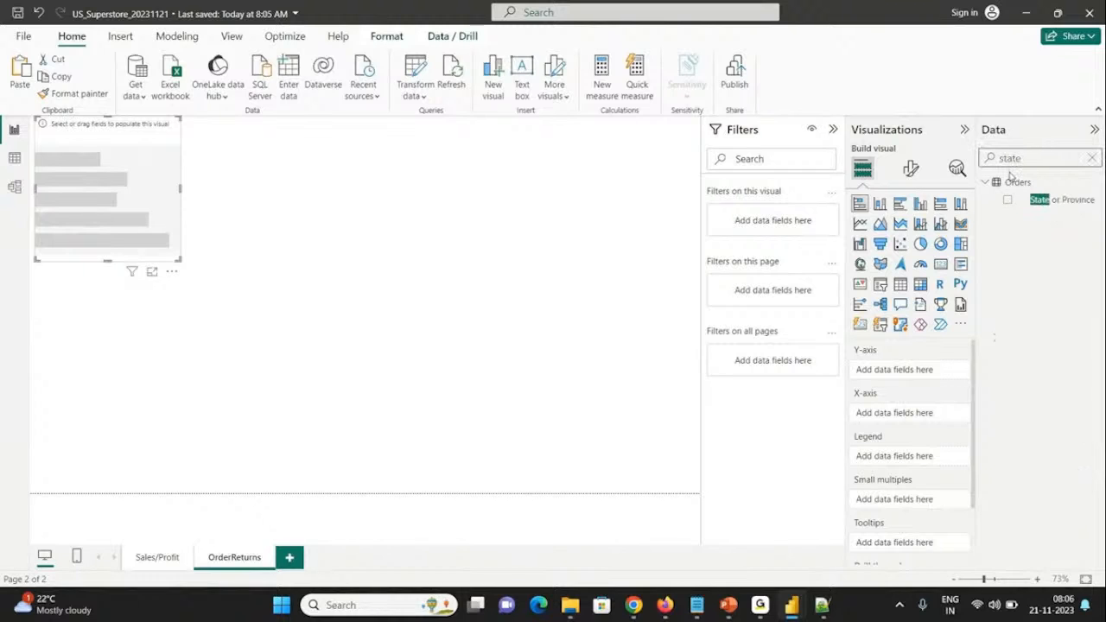
pyautogui.click(1007, 199)
# Step: Add the Status field from the Returns table as the bar chart's legend and enlarge the chart
pyautogui.doubleClick(1026, 157)
pyautogui.write('return')
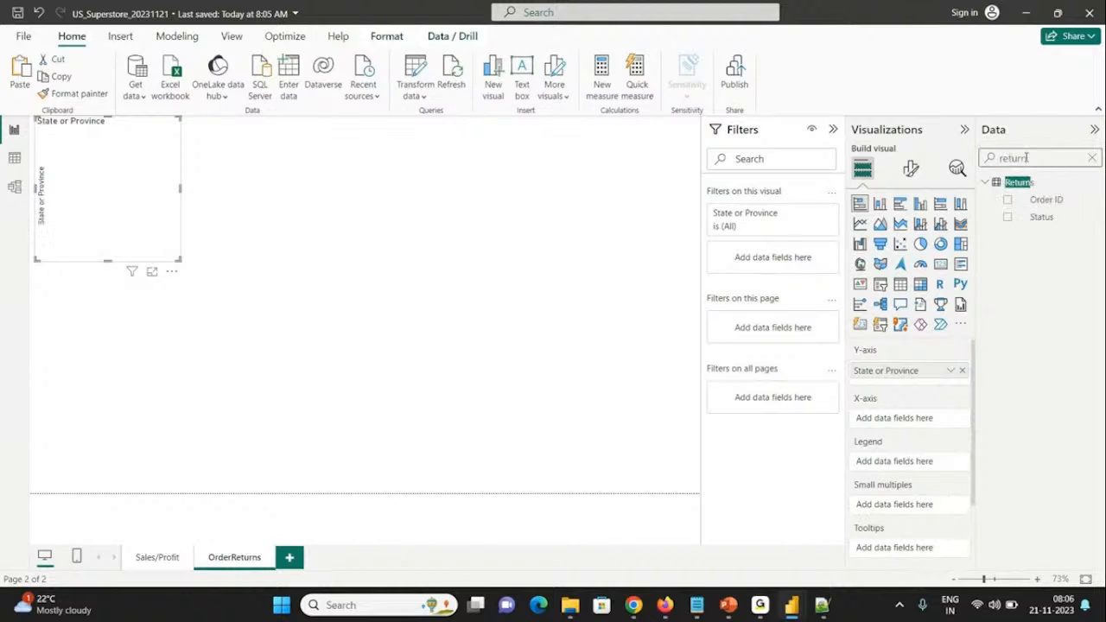
pyautogui.click(1007, 217)
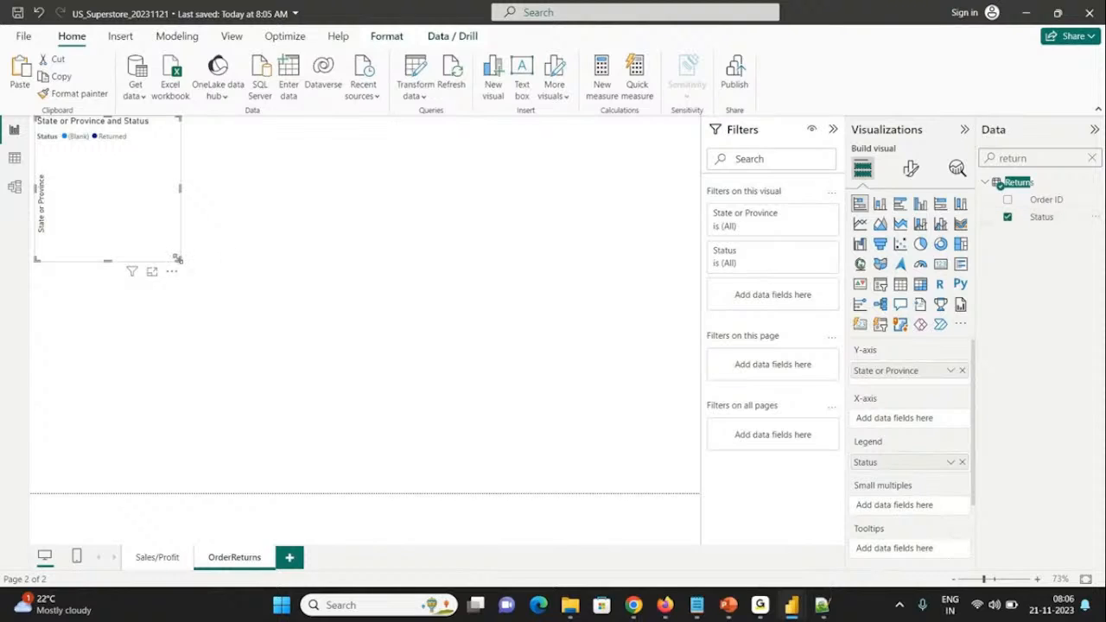
pyautogui.moveTo(179, 258); pyautogui.dragTo(343, 295)
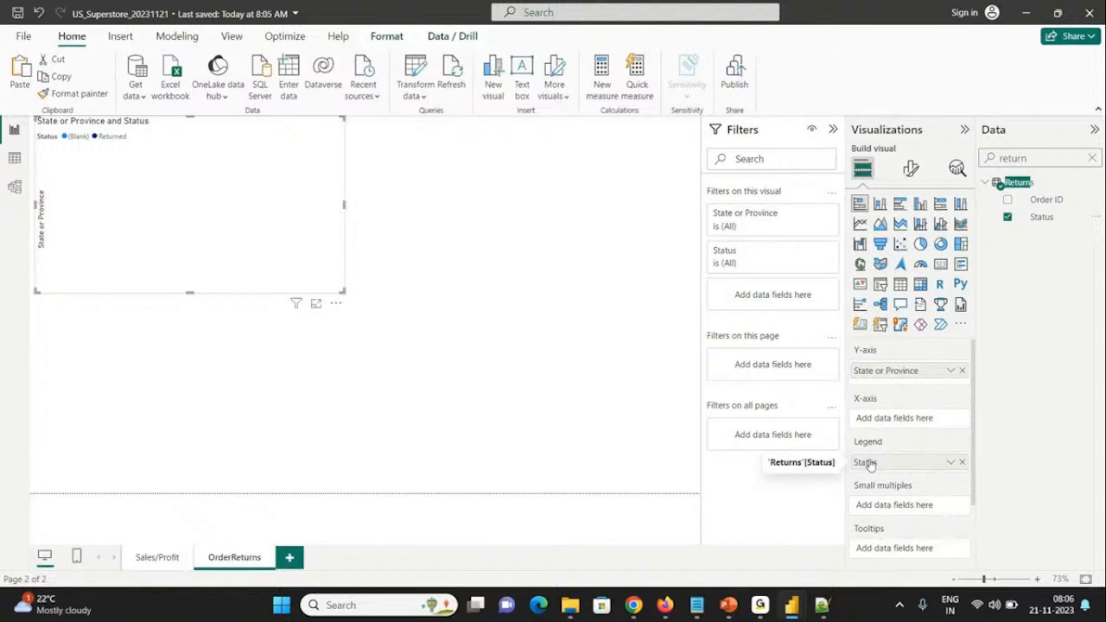
# Step: Find the Quantity ordered new field in the Orders table and add it to the bar chart's X-axis
pyautogui.doubleClick(1033, 159)
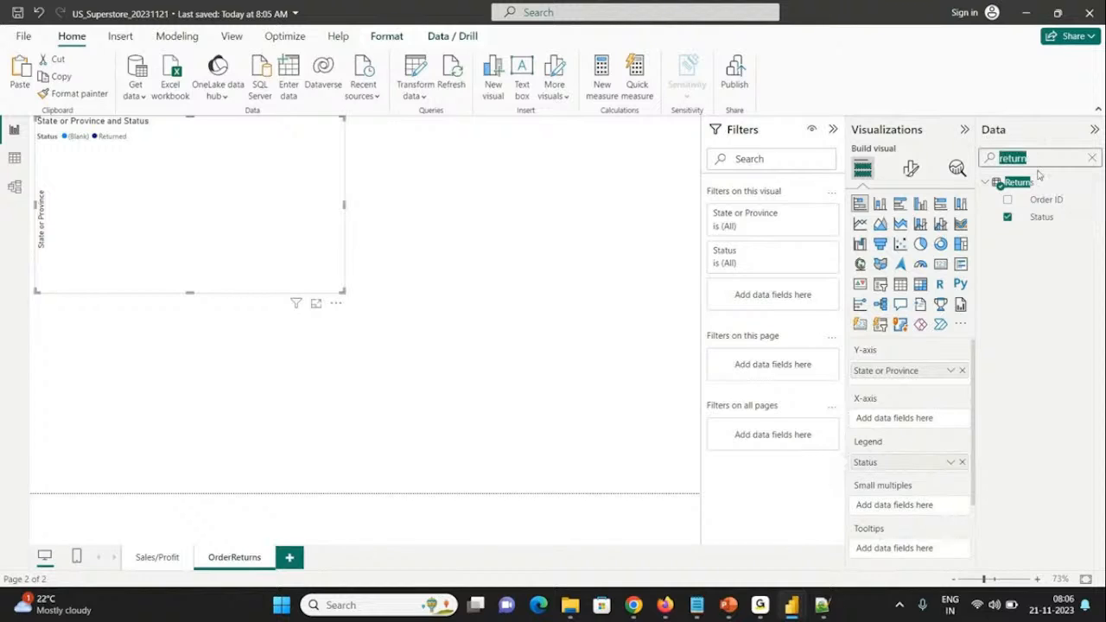
pyautogui.write('orde')
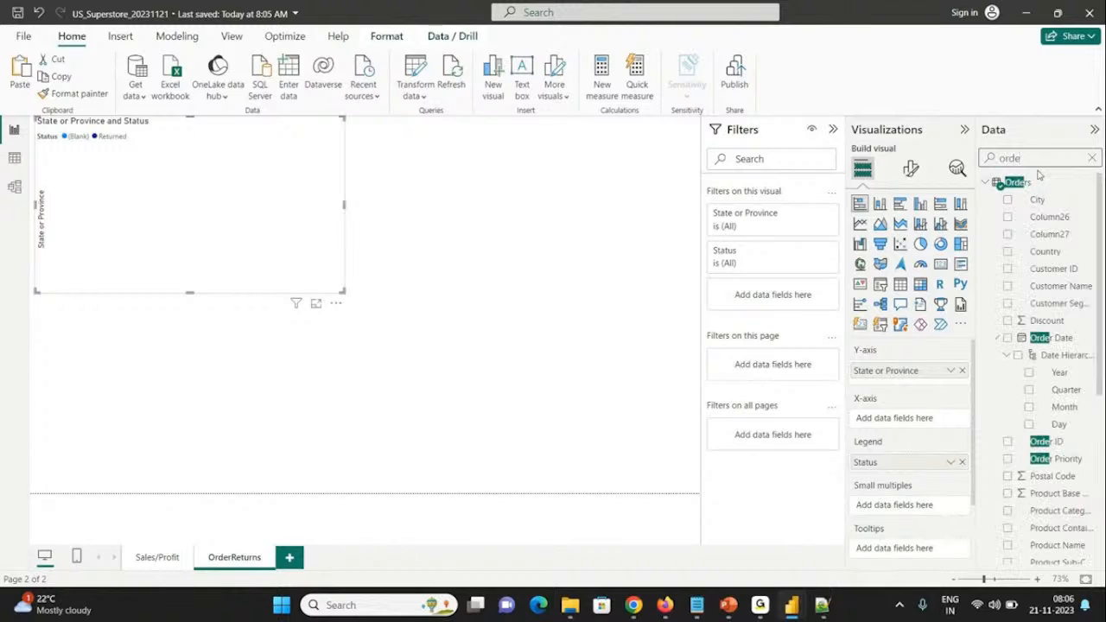
pyautogui.write('r co')
pyautogui.hotkey('ctrl', 'a')
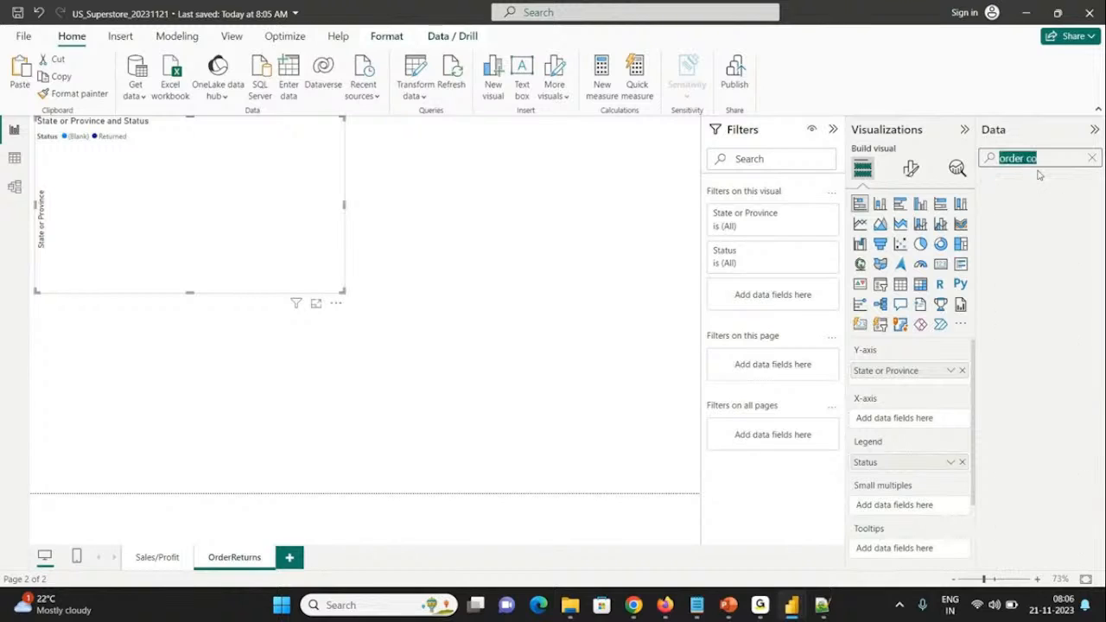
pyautogui.write('count')
pyautogui.hotkey('ctrl', 'a')
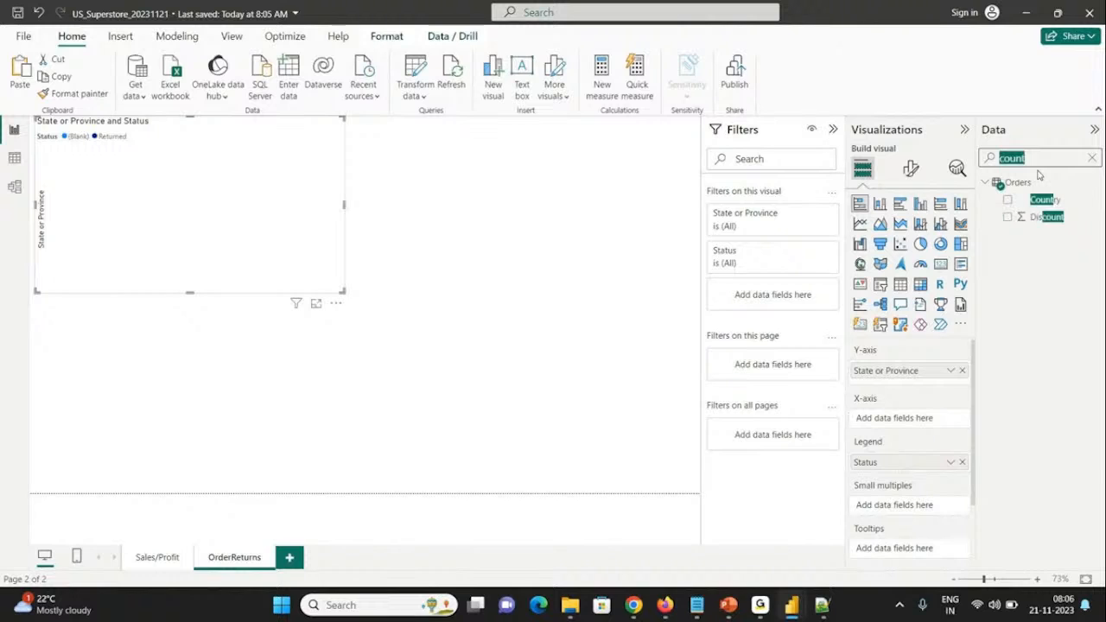
pyautogui.press('BackSpace')
pyautogui.write('new')
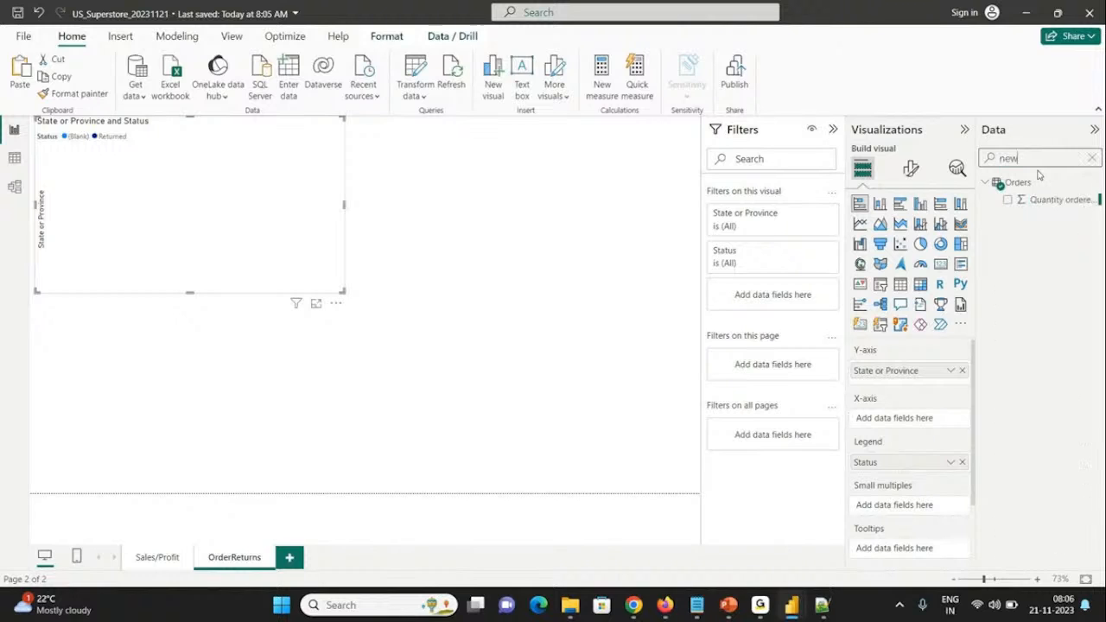
pyautogui.click(1007, 199)
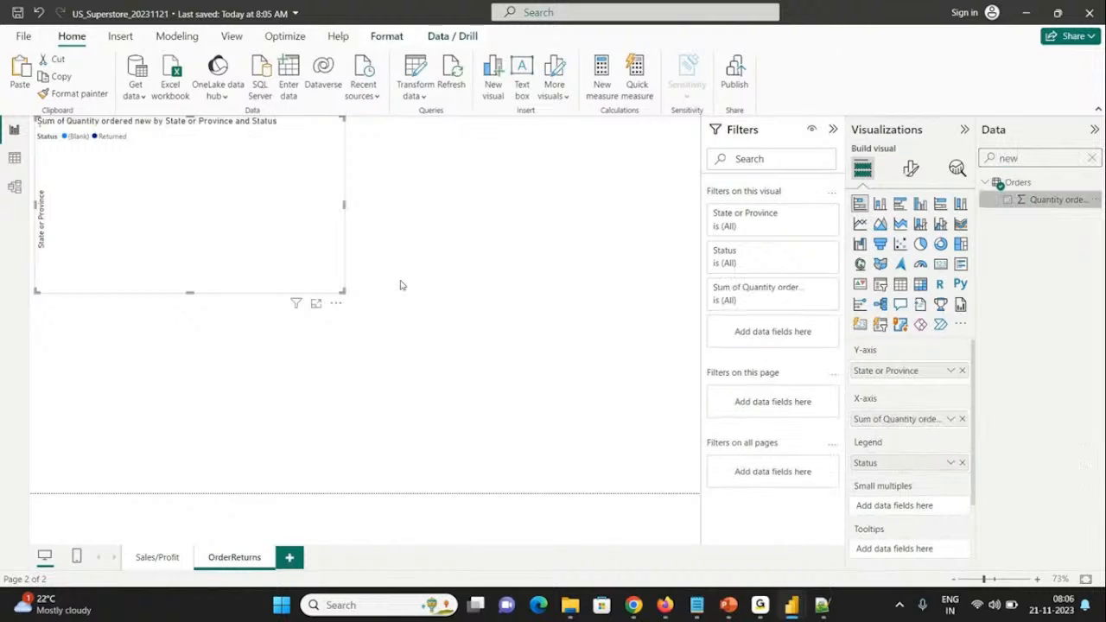
# Step: Move the bar chart to the lower edge of the page and enlarge it, leaving free space above
pyautogui.click(348, 299)
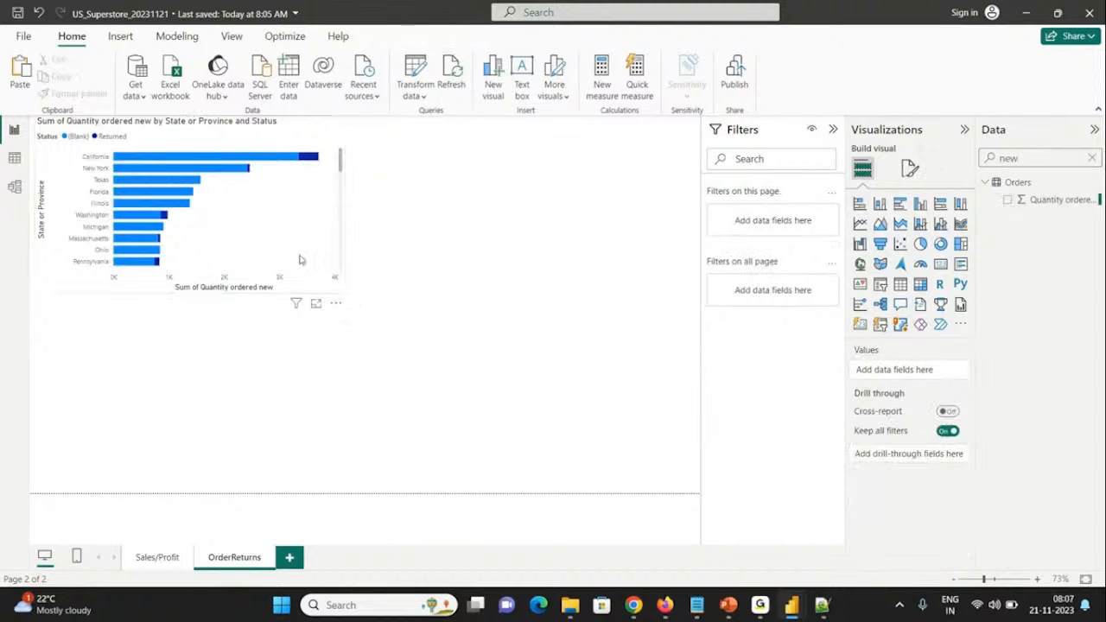
pyautogui.click(343, 291)
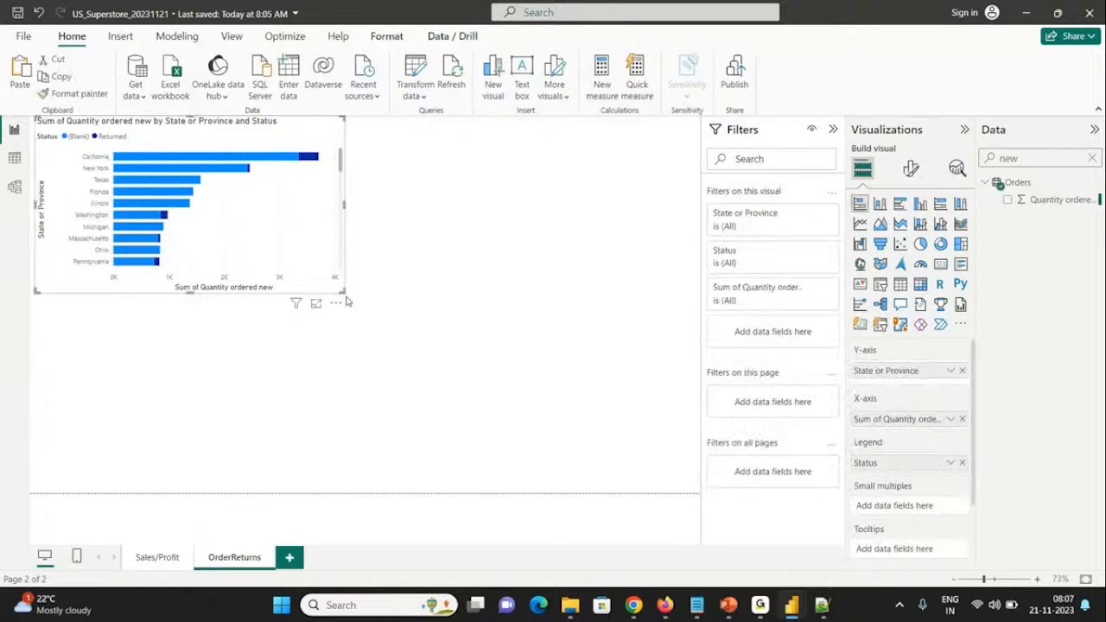
pyautogui.moveTo(322, 128); pyautogui.dragTo(317, 327)
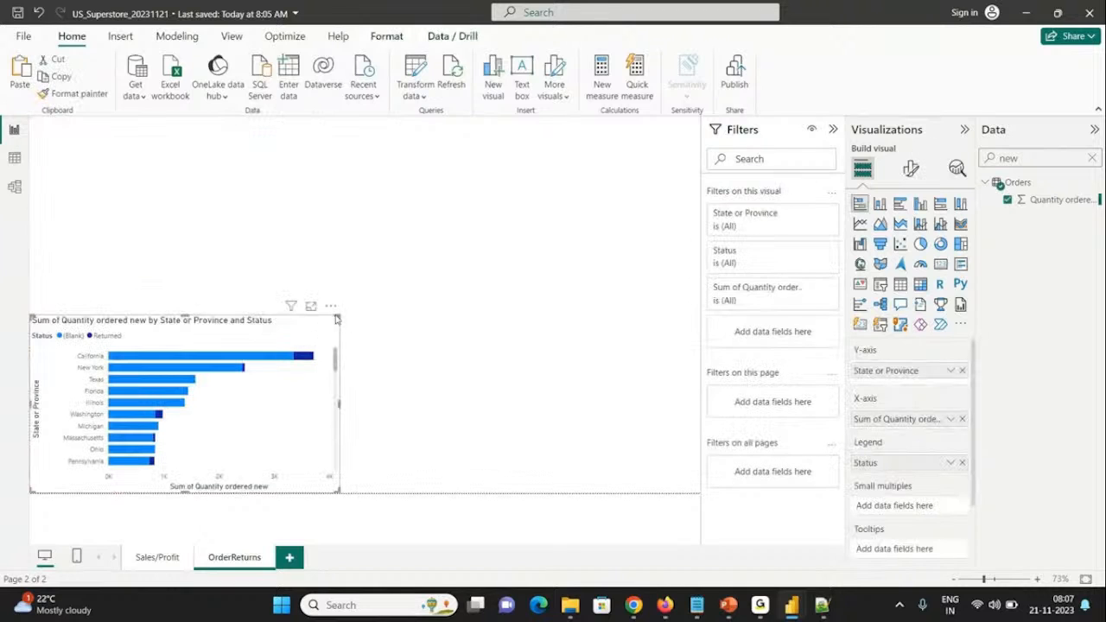
pyautogui.moveTo(337, 319); pyautogui.dragTo(555, 197)
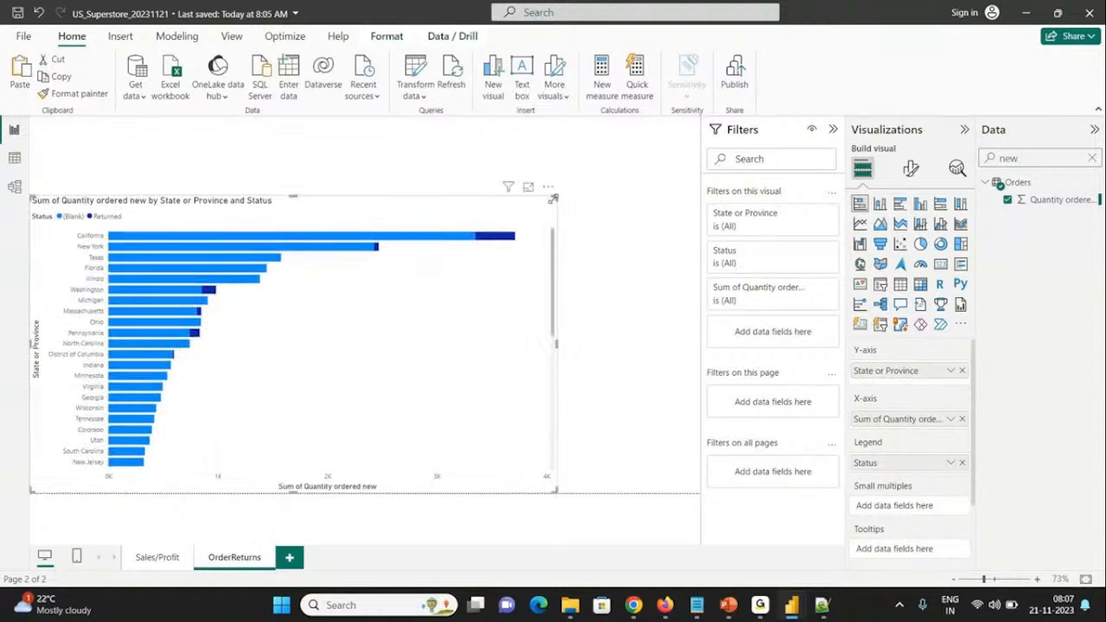
pyautogui.click(354, 165)
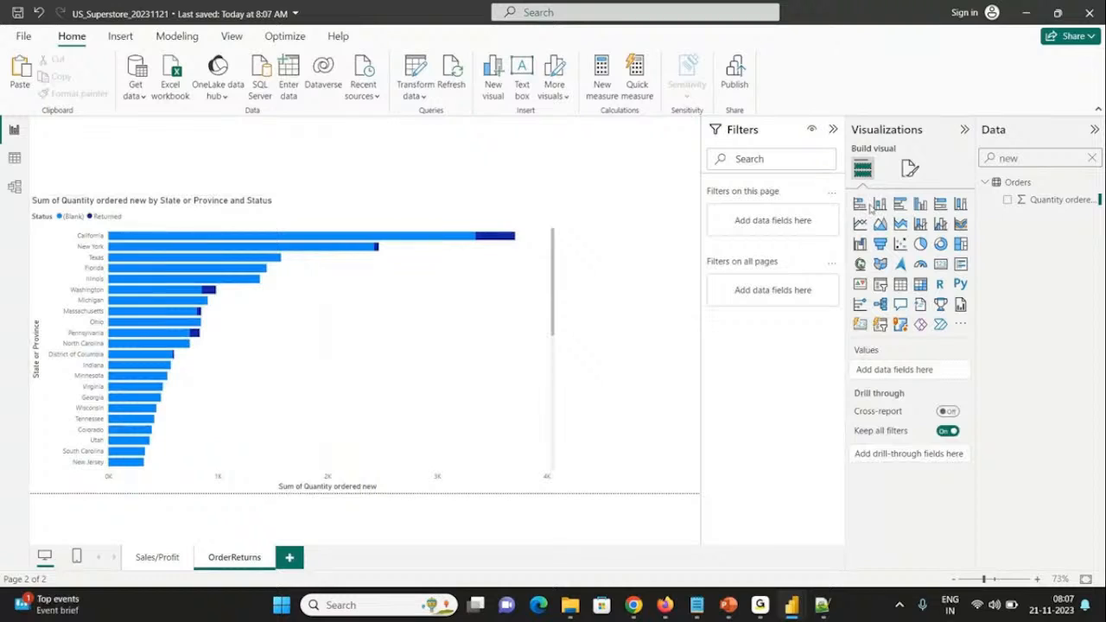
# Step: Review the fields behind the bar chart by looking up the state, status and quantity fields in the data list
pyautogui.doubleClick(1026, 159)
pyautogui.press('BackSpace')
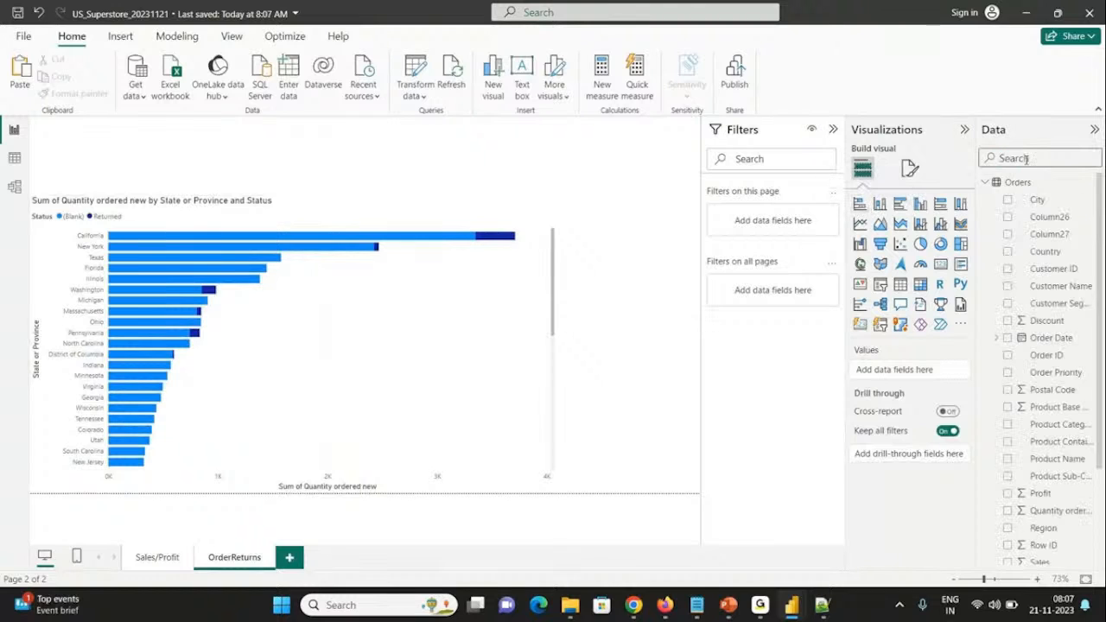
pyautogui.write('stat')
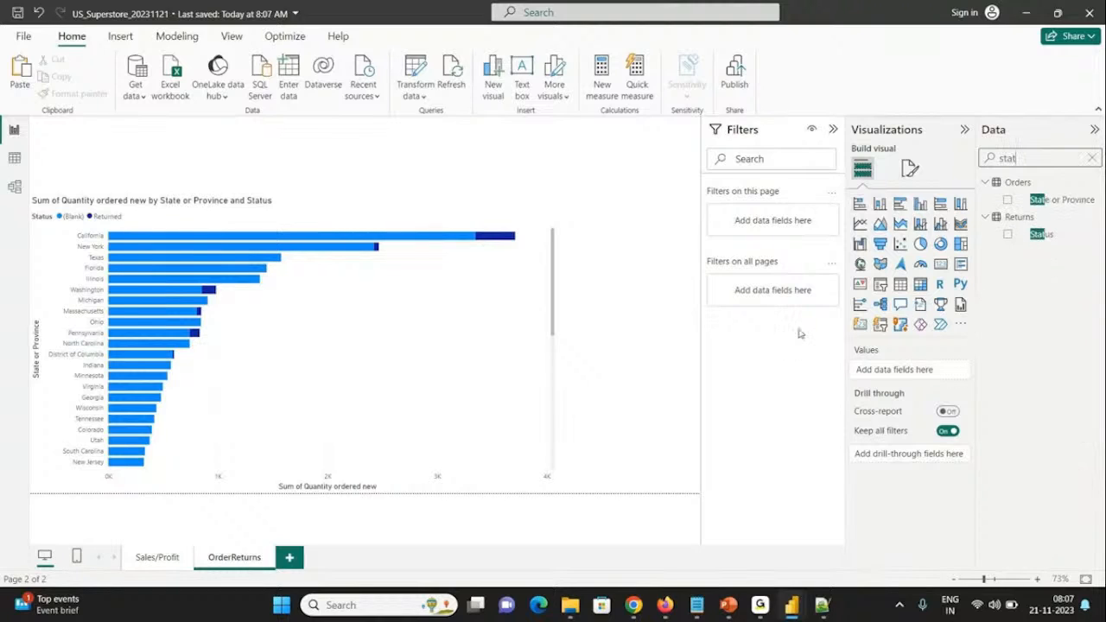
pyautogui.click(497, 316)
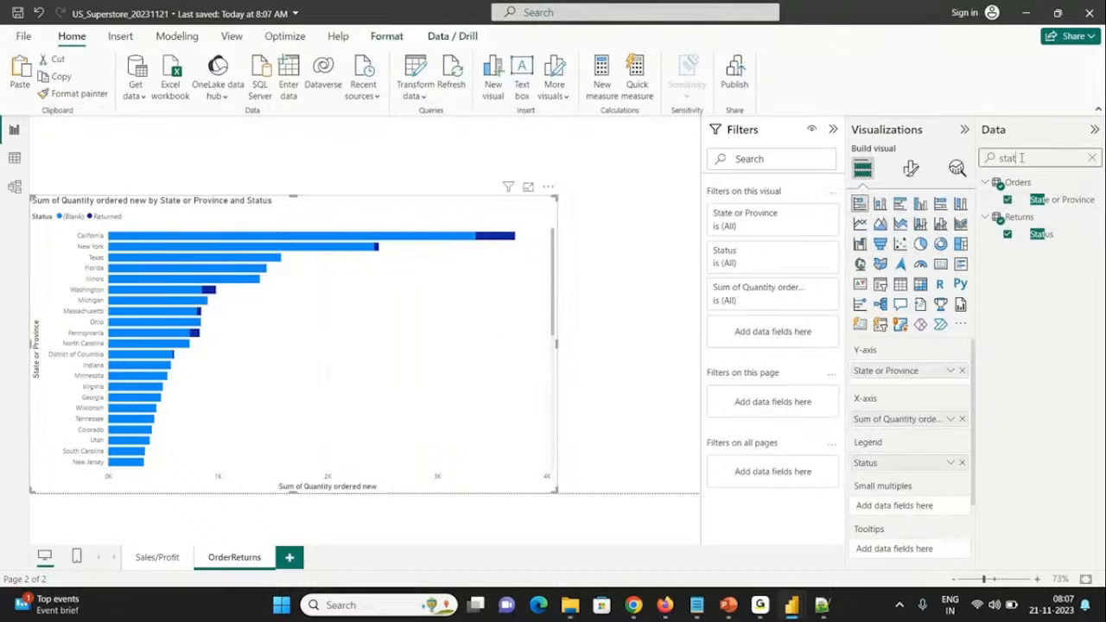
pyautogui.press('BackSpace')
pyautogui.press('BackSpace')
pyautogui.press('BackSpace')
pyautogui.press('BackSpace')
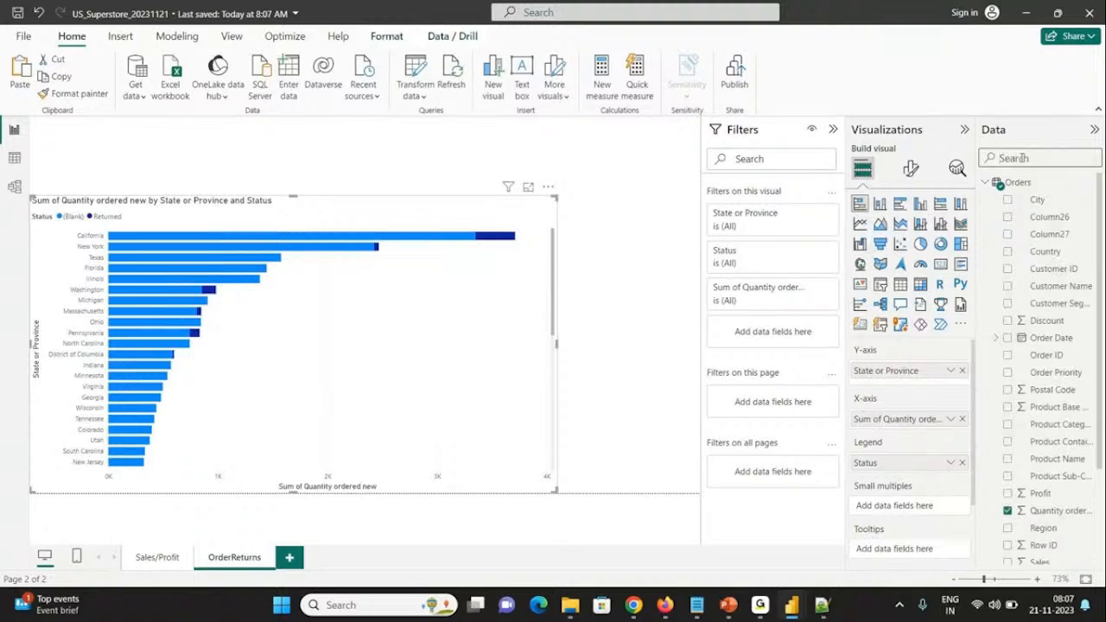
pyautogui.write('c')
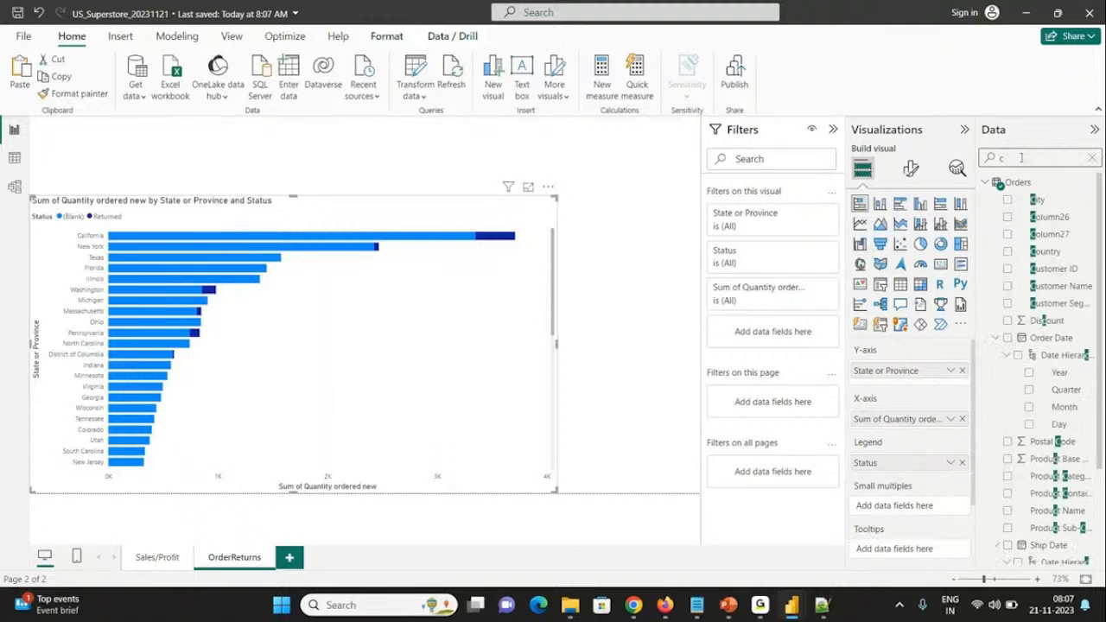
pyautogui.press('BackSpace')
pyautogui.write('quan')
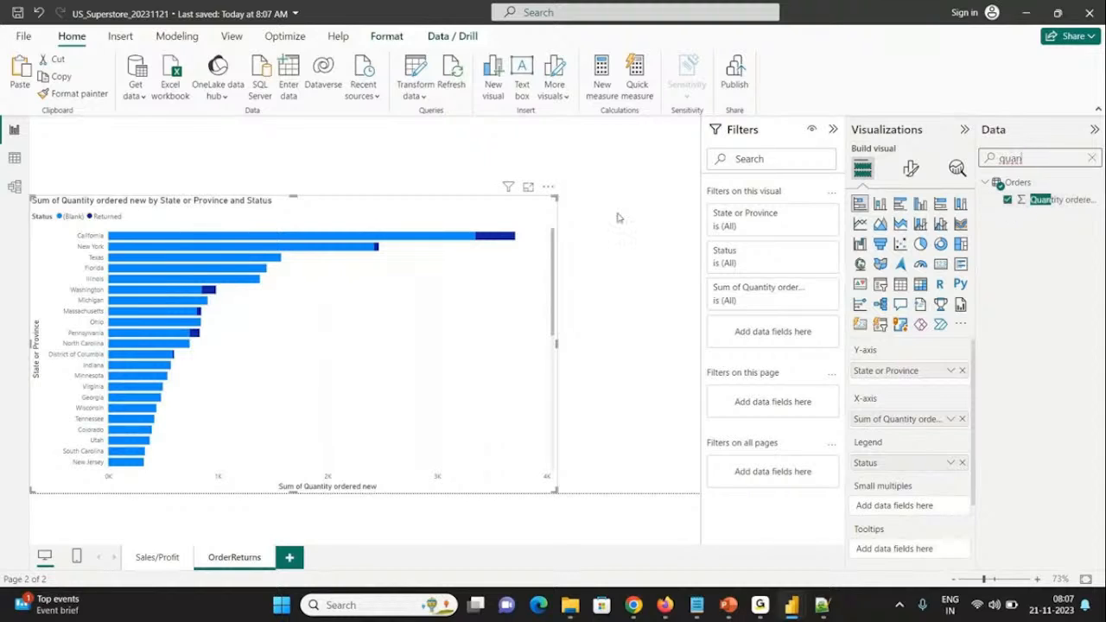
pyautogui.click(302, 160)
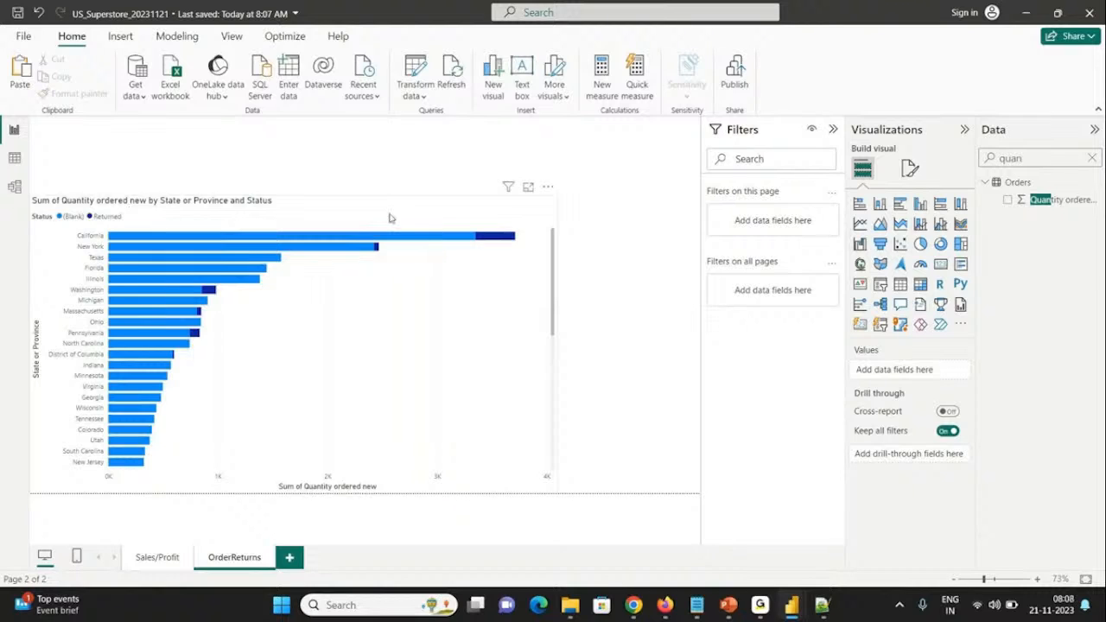
# Step: Add a slicer on the Returns Status field, sized to fit above the bar chart, and filter it to Returned
pyautogui.click(880, 286)
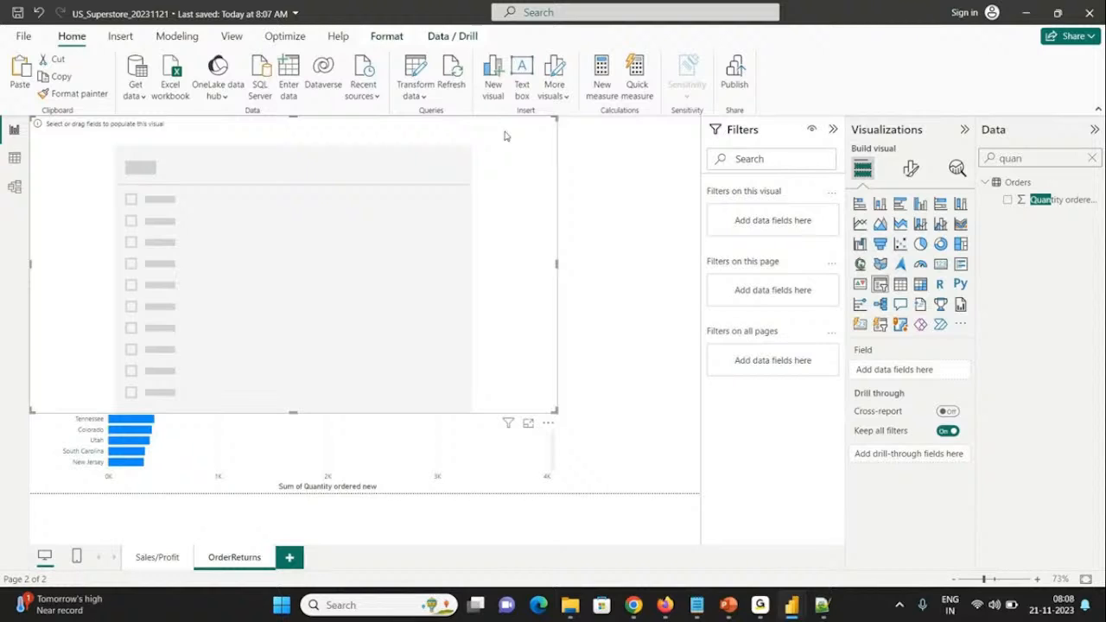
pyautogui.doubleClick(1034, 158)
pyautogui.write('return')
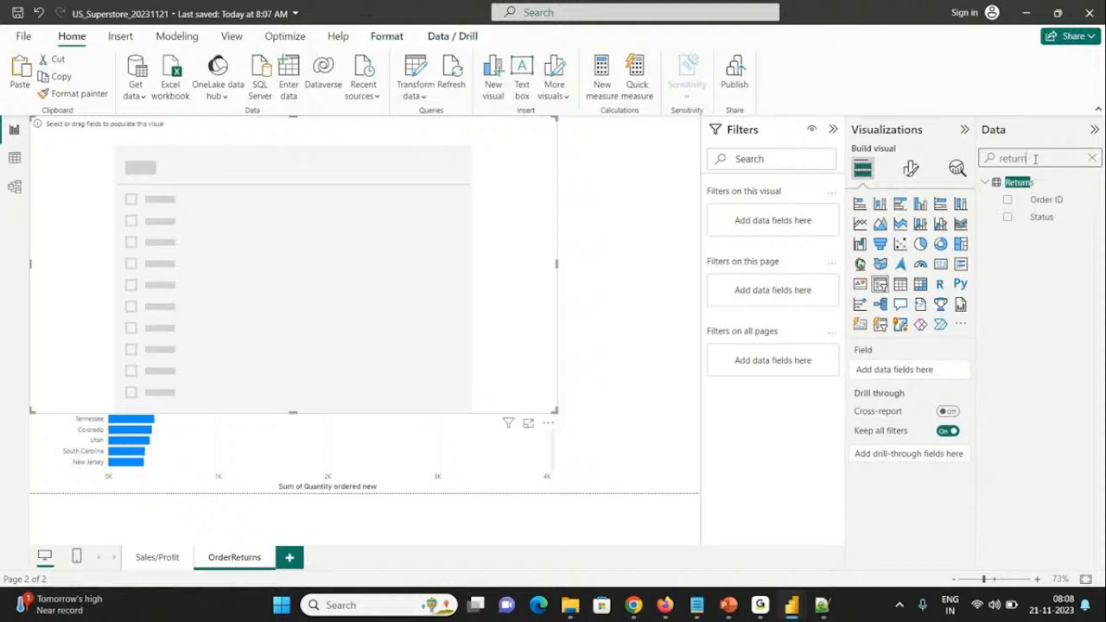
pyautogui.click(1007, 219)
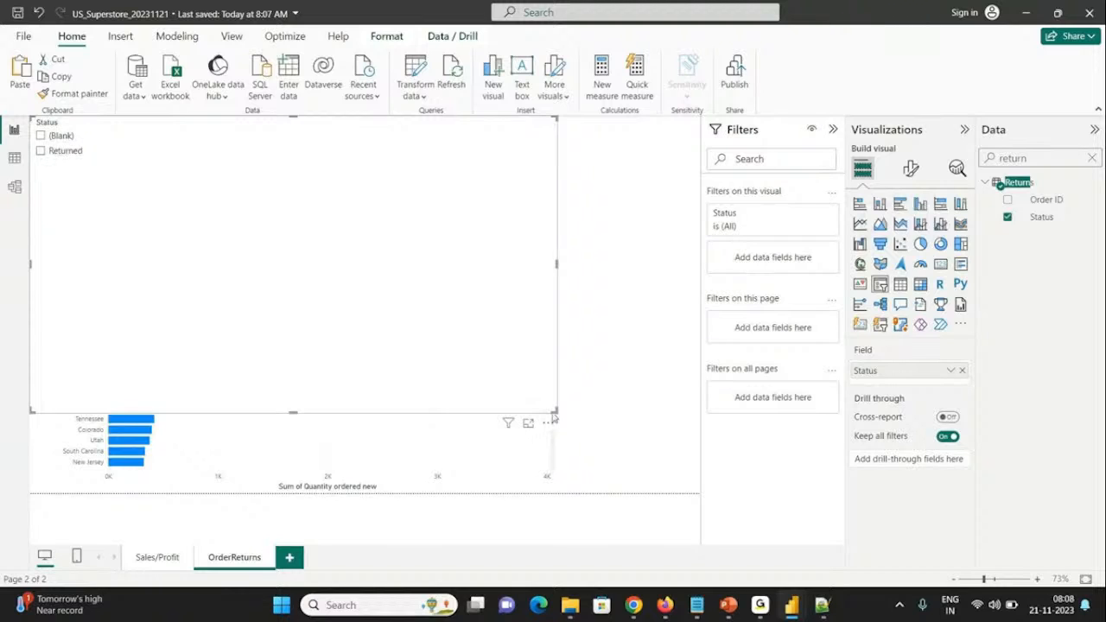
pyautogui.moveTo(554, 417); pyautogui.dragTo(169, 184)
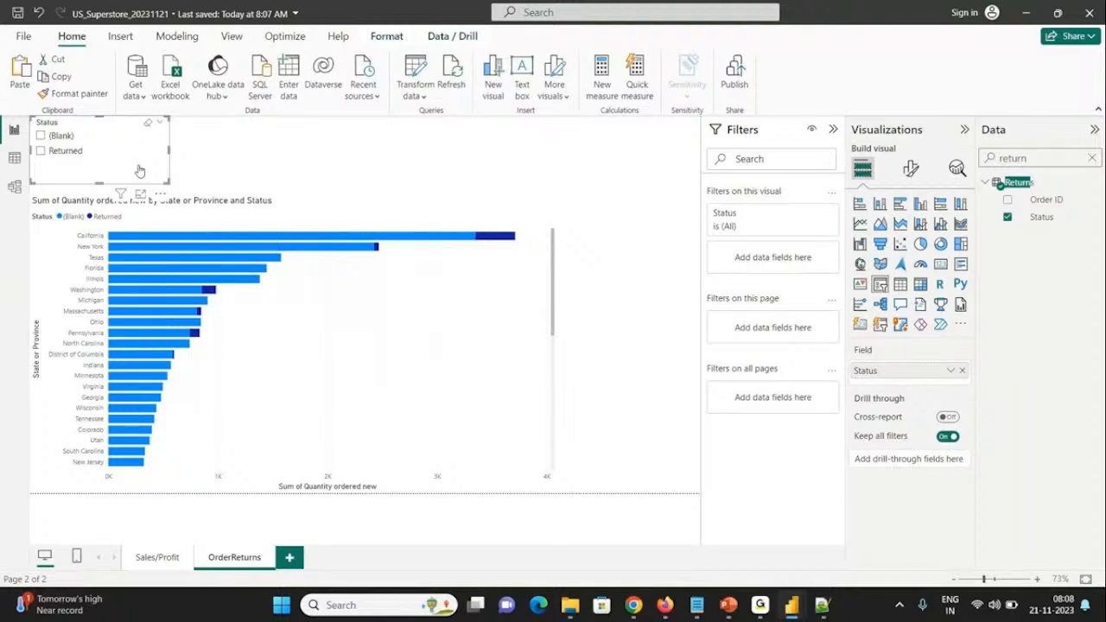
pyautogui.click(68, 151)
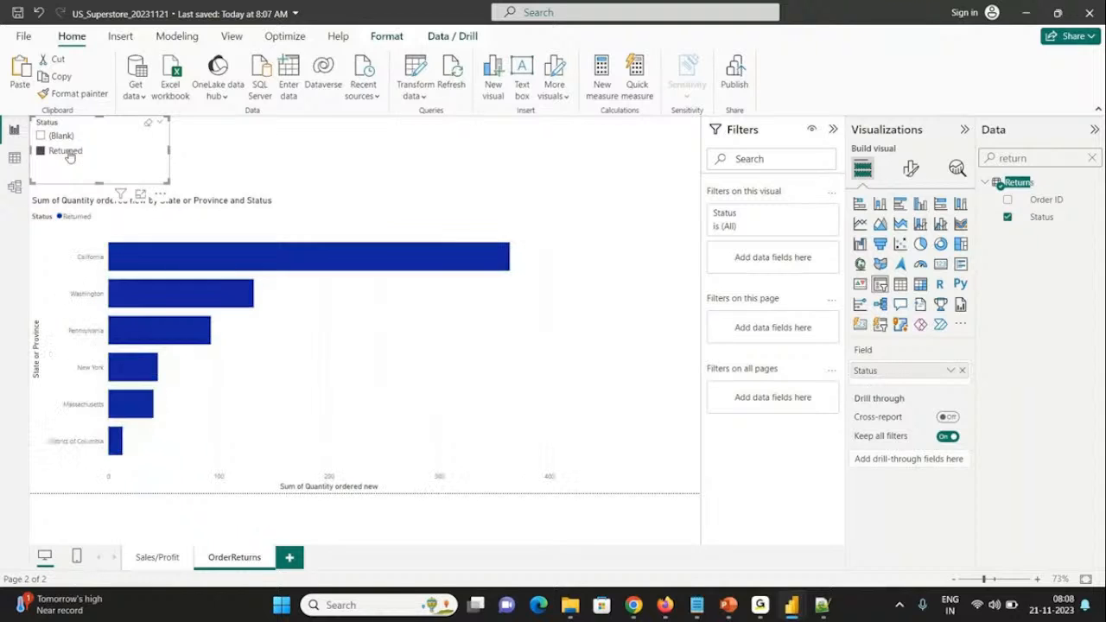
# Step: Turn on data labels for the bar chart and set their position to Inside end
pyautogui.click(298, 157)
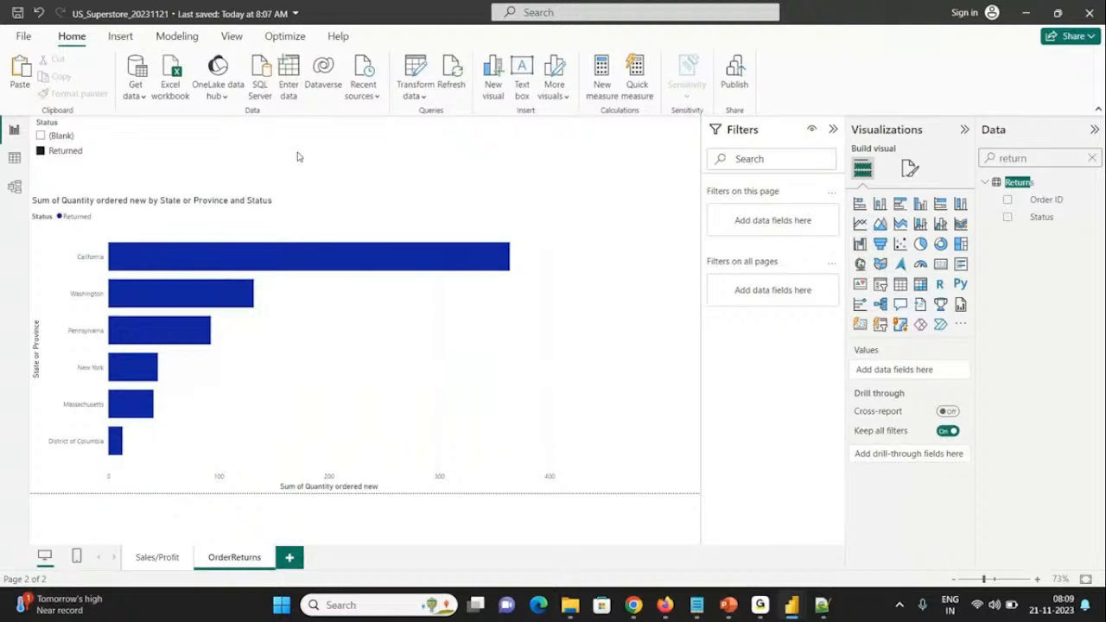
pyautogui.click(277, 215)
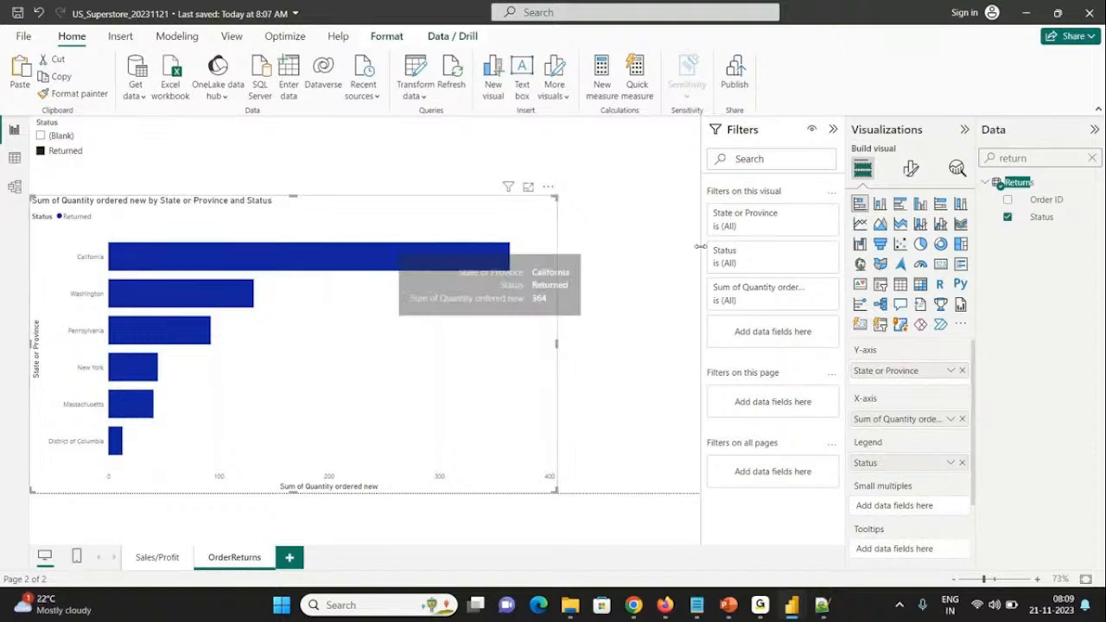
pyautogui.click(910, 170)
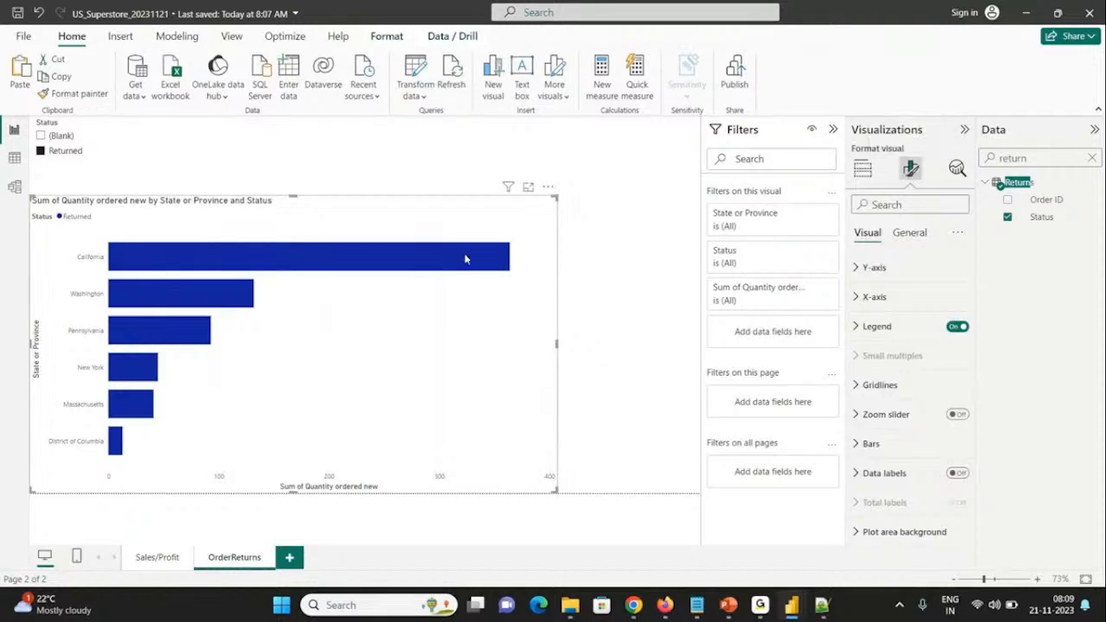
pyautogui.click(957, 473)
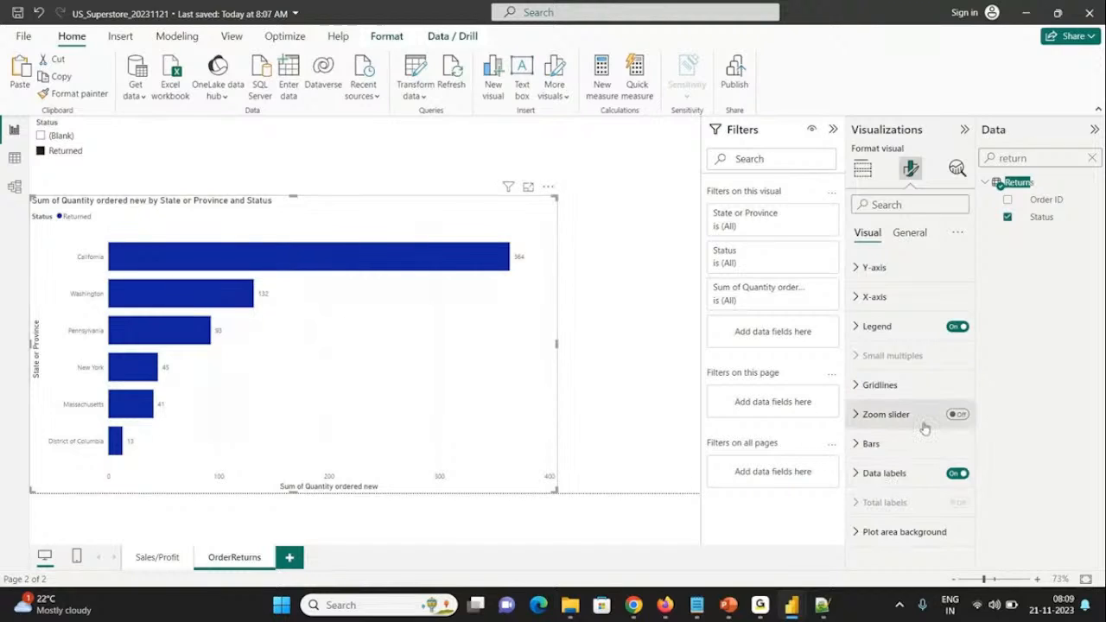
pyautogui.click(856, 477)
pyautogui.moveTo(972, 393); pyautogui.dragTo(969, 505)
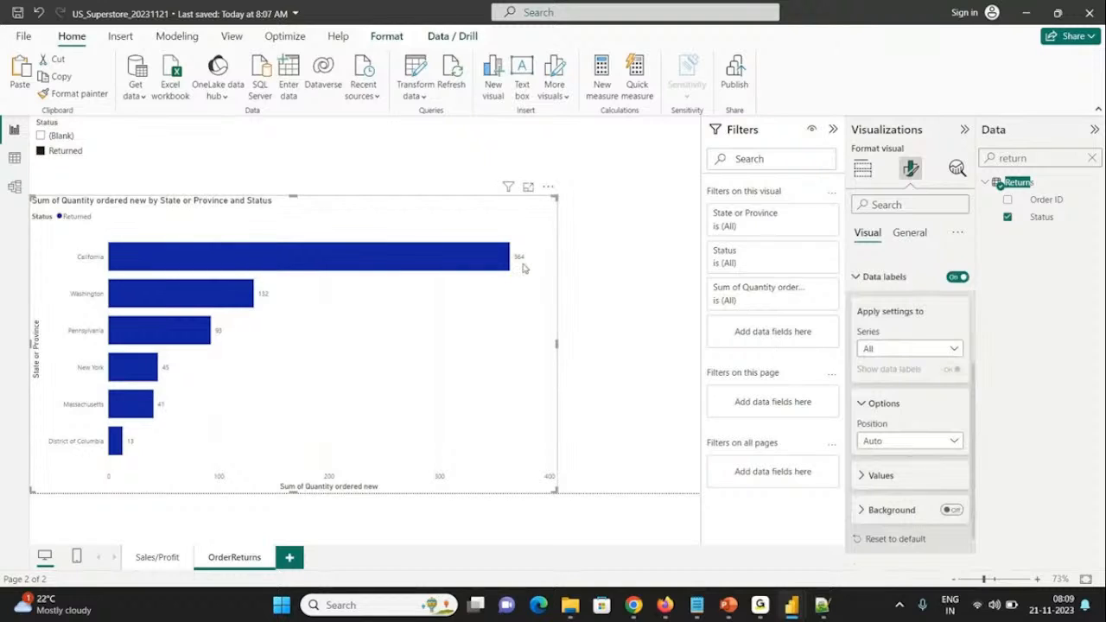
pyautogui.click(880, 442)
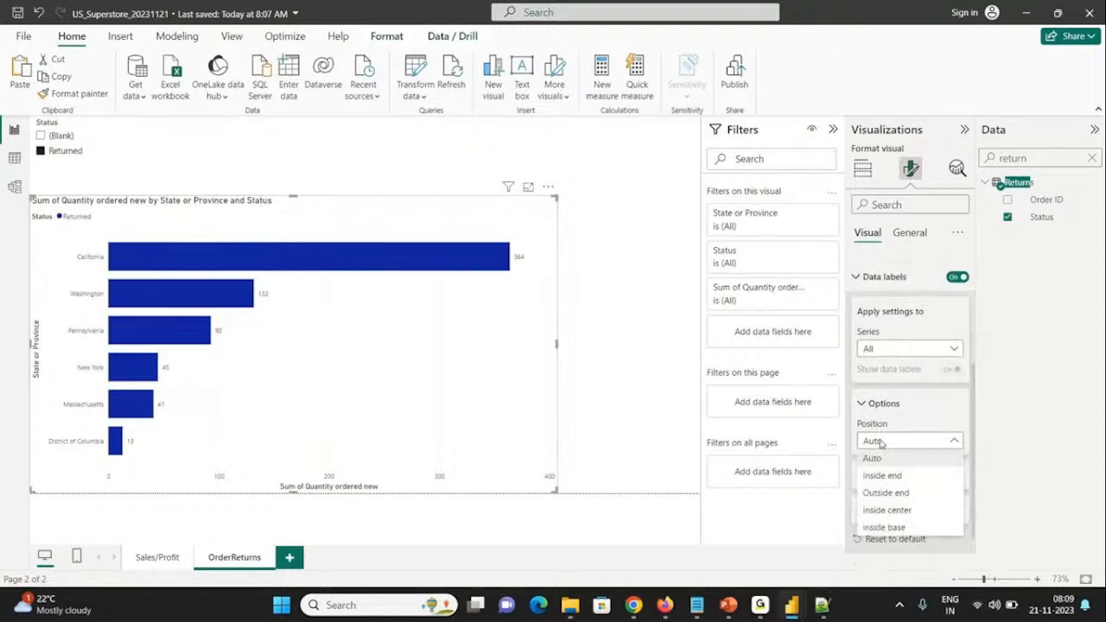
pyautogui.click(881, 475)
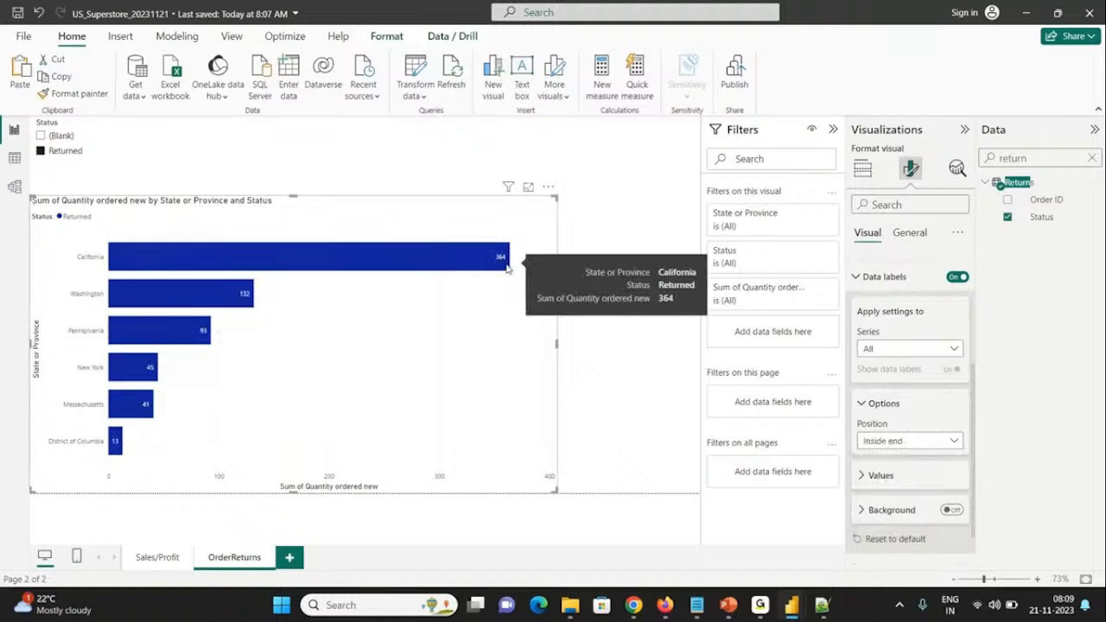
# Step: Set the font size of the bar chart's data label values to 14
pyautogui.click(863, 476)
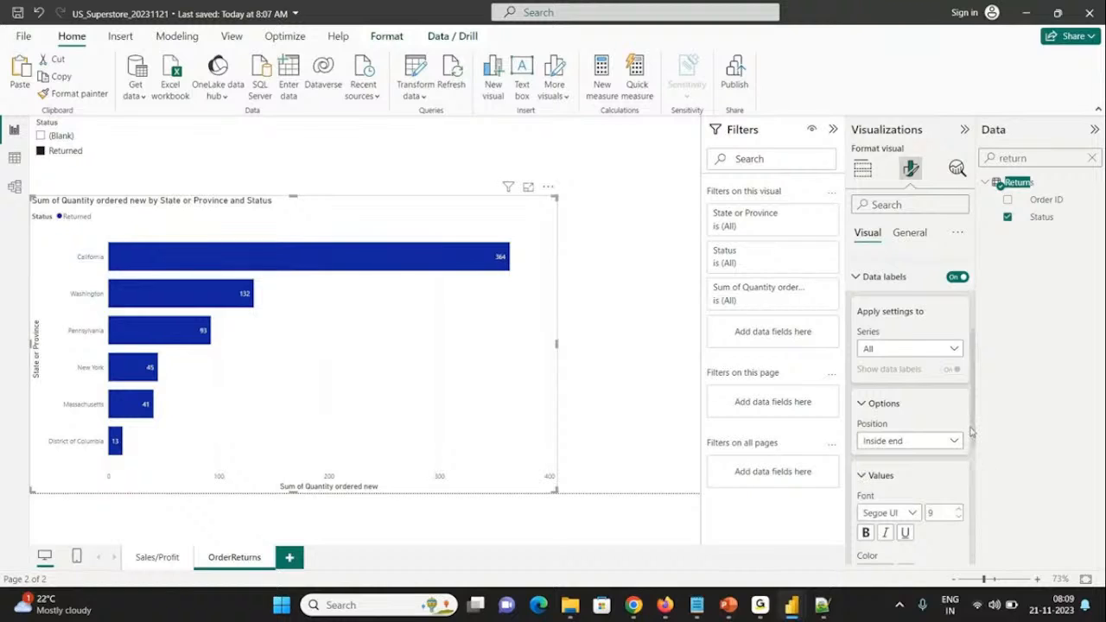
pyautogui.scroll(-3, 971, 432)
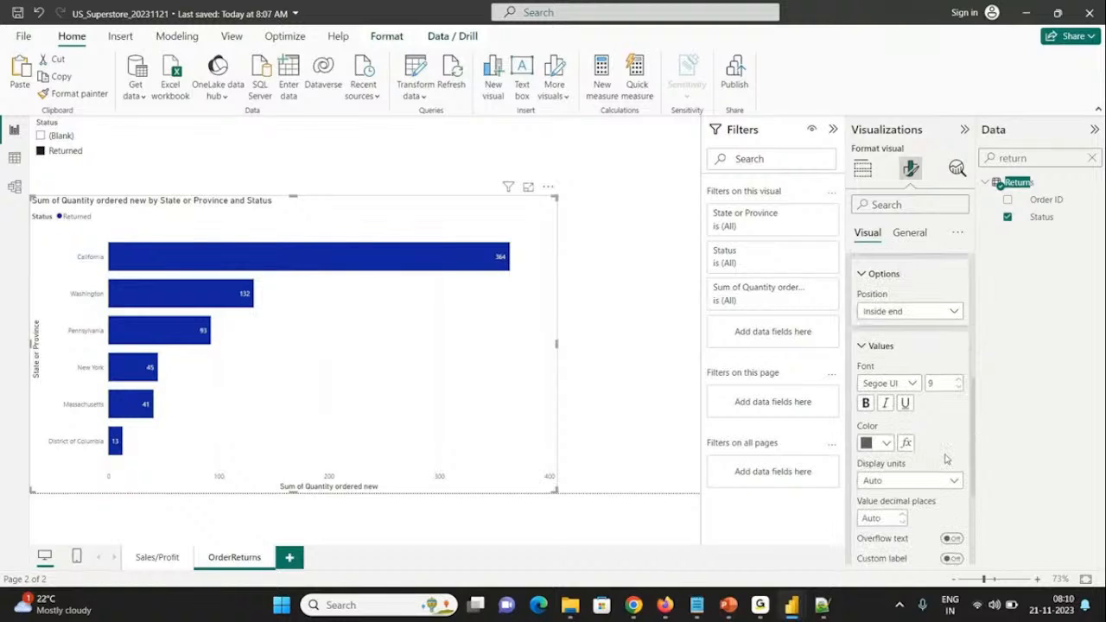
pyautogui.click(960, 381)
pyautogui.click(960, 381)
pyautogui.click(959, 381)
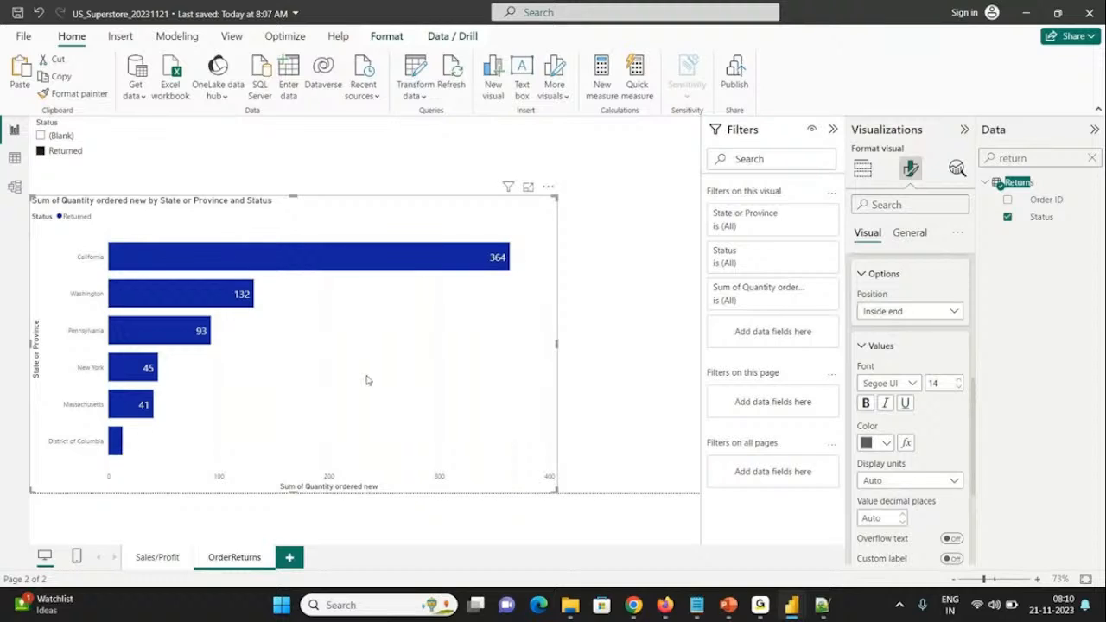
# Step: Start a conditional color rule for the data label values, based on the Quantity ordered new field from Orders
pyautogui.click(905, 444)
pyautogui.moveTo(486, 74); pyautogui.dragTo(765, 89)
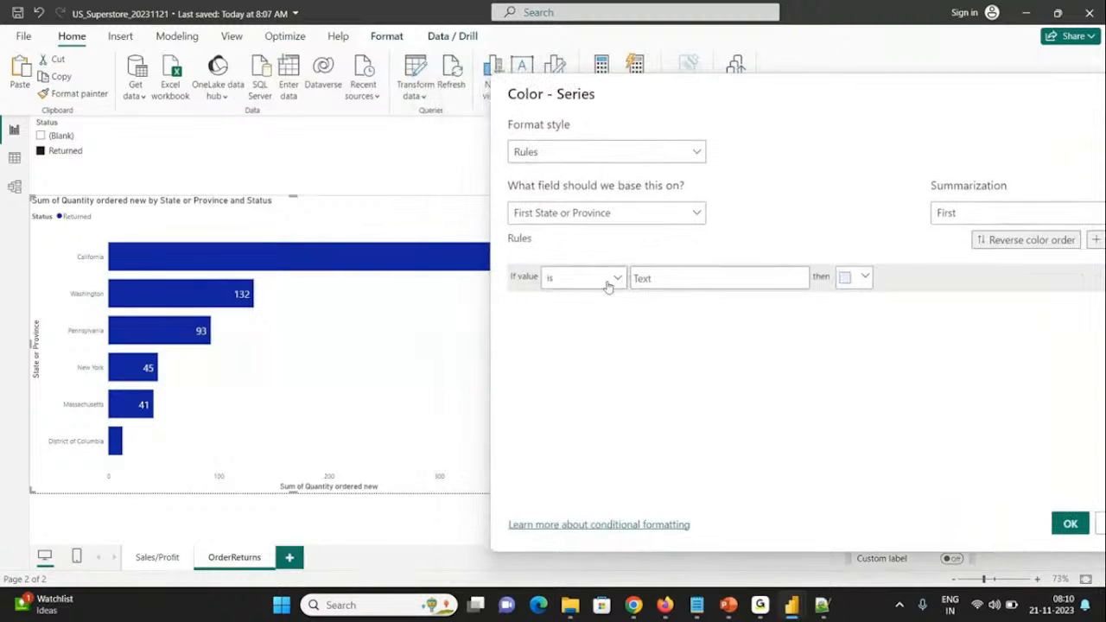
pyautogui.click(608, 287)
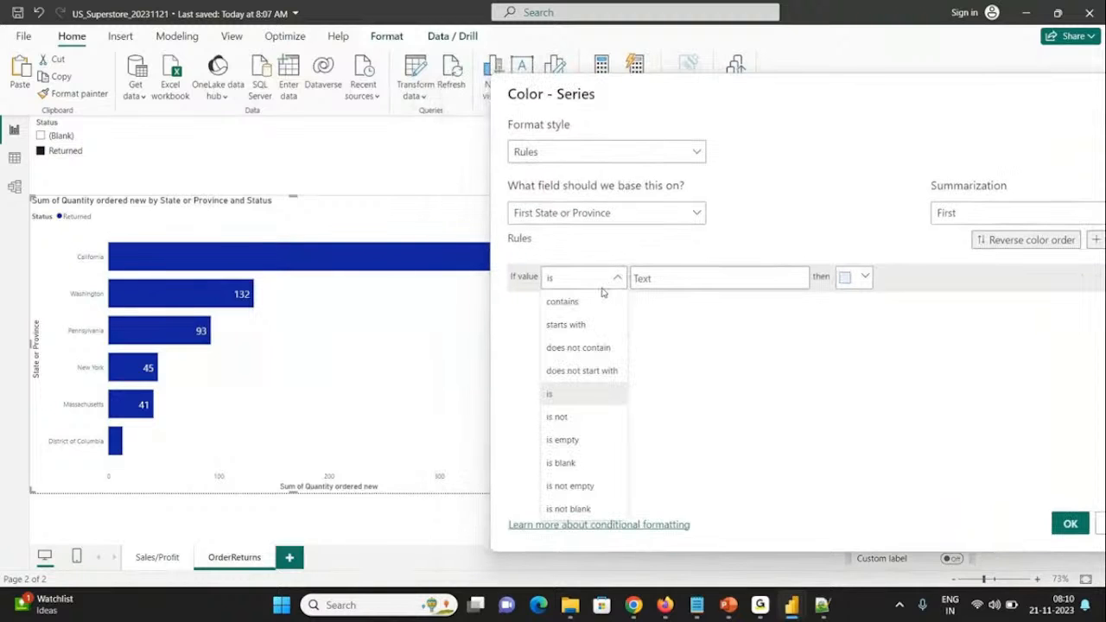
pyautogui.click(570, 192)
pyautogui.click(557, 216)
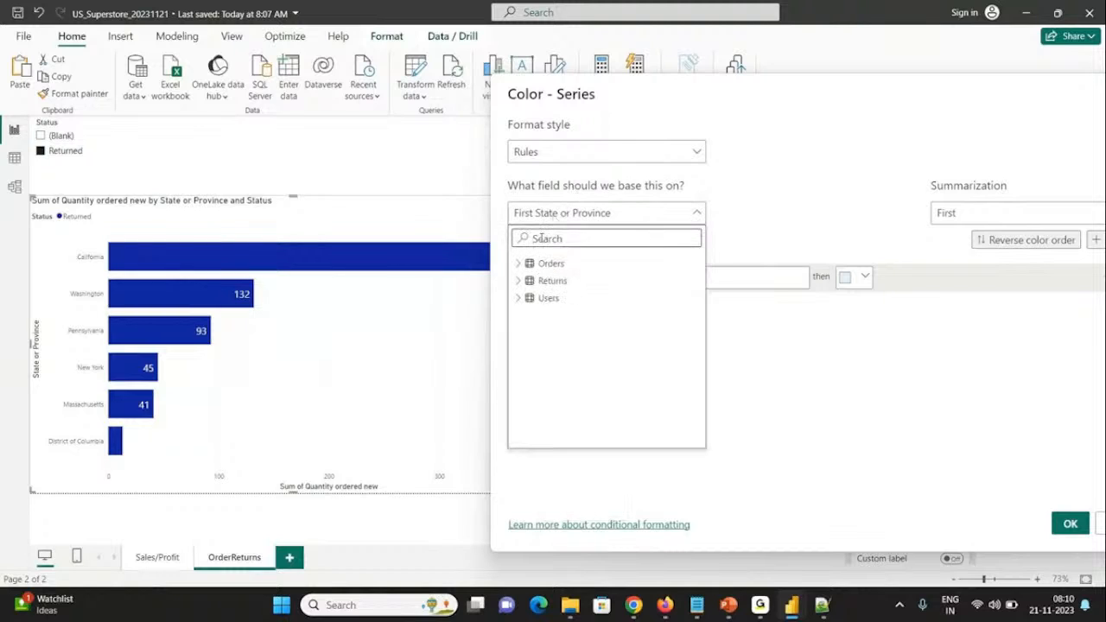
pyautogui.write('quan')
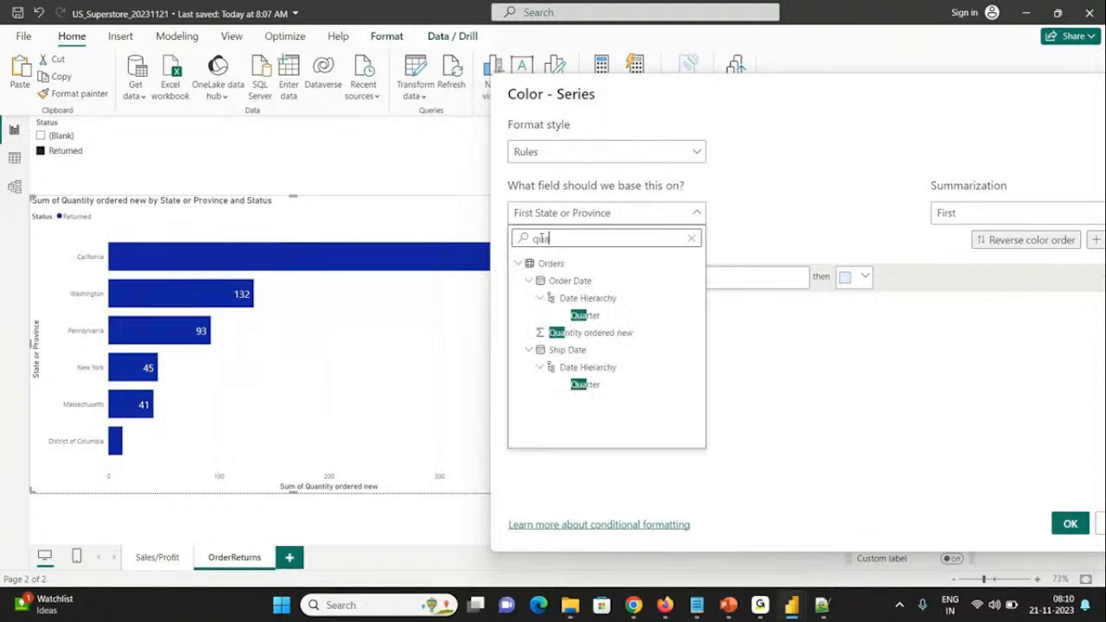
pyautogui.click(575, 295)
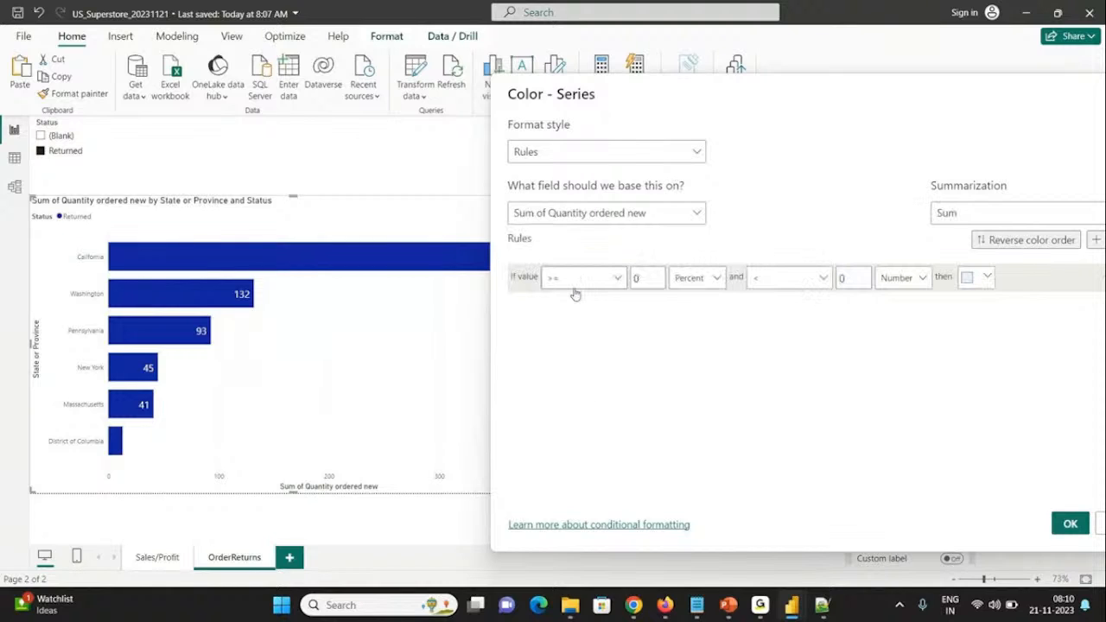
# Step: Define the rule as >= 100 Number and < Max Number with red as the color, and apply it to the labels
pyautogui.click(644, 277)
pyautogui.write('100')
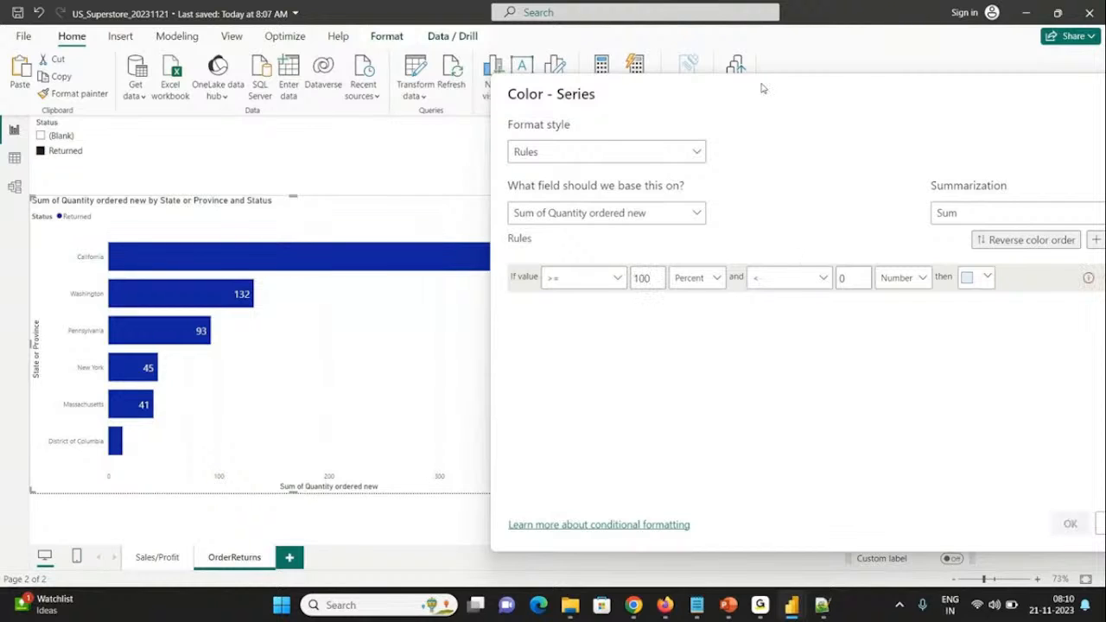
pyautogui.click(751, 277)
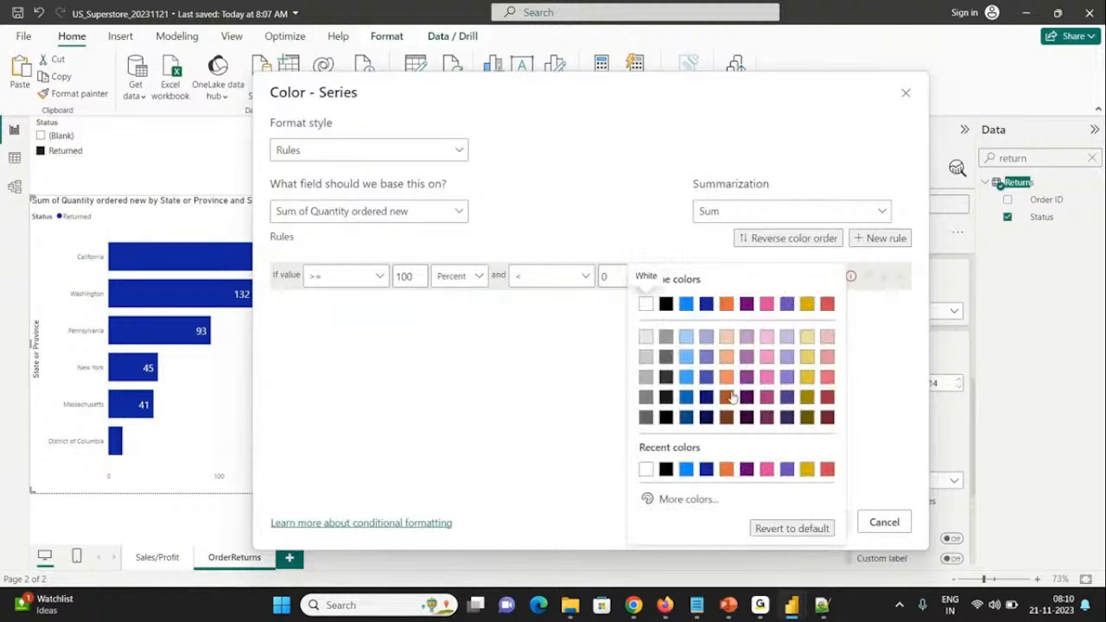
pyautogui.click(827, 469)
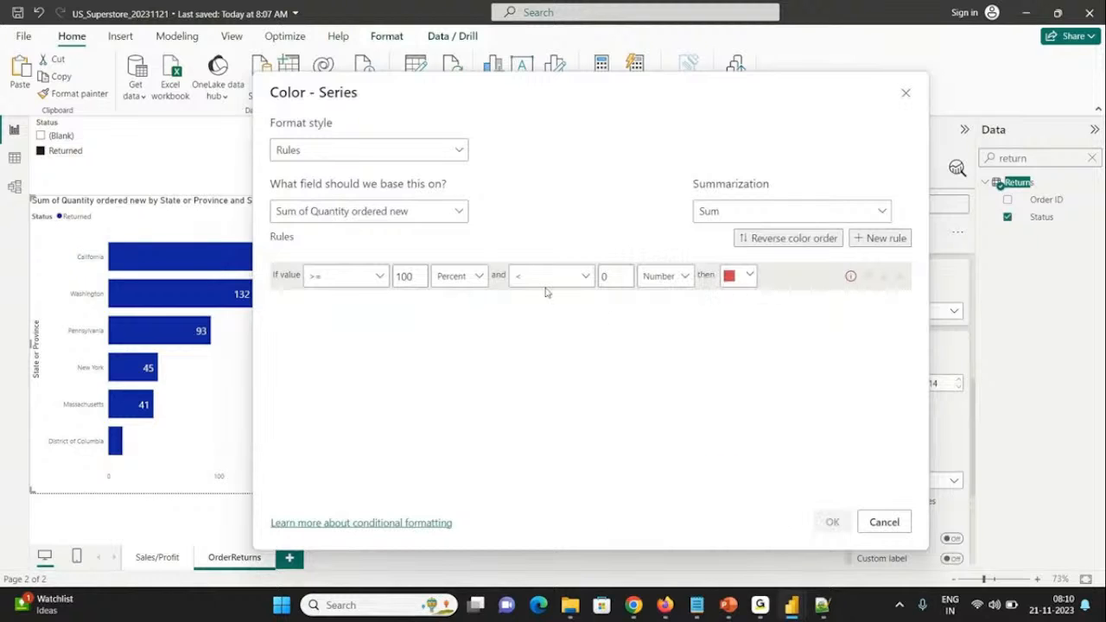
pyautogui.click(604, 278)
pyautogui.press('BackSpace')
pyautogui.click(663, 276)
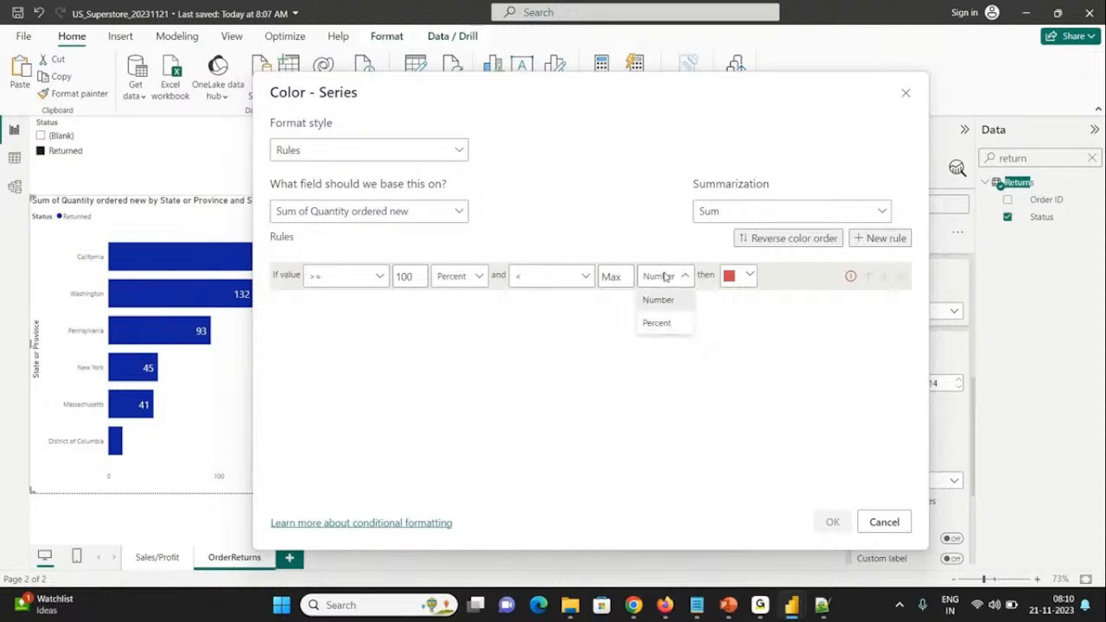
pyautogui.click(447, 281)
pyautogui.click(451, 281)
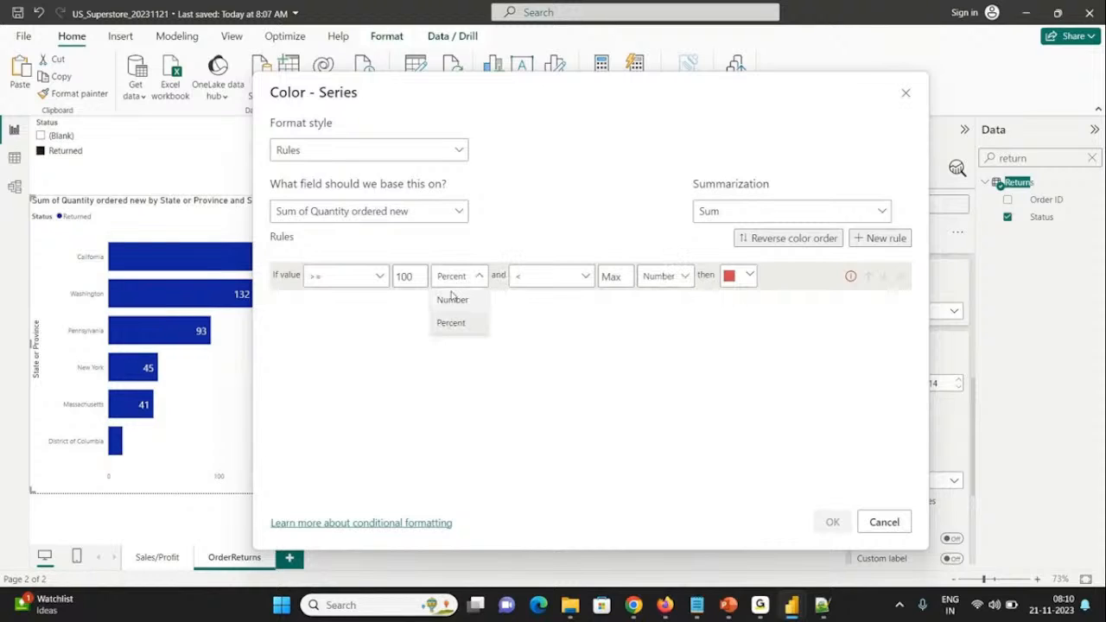
pyautogui.click(452, 300)
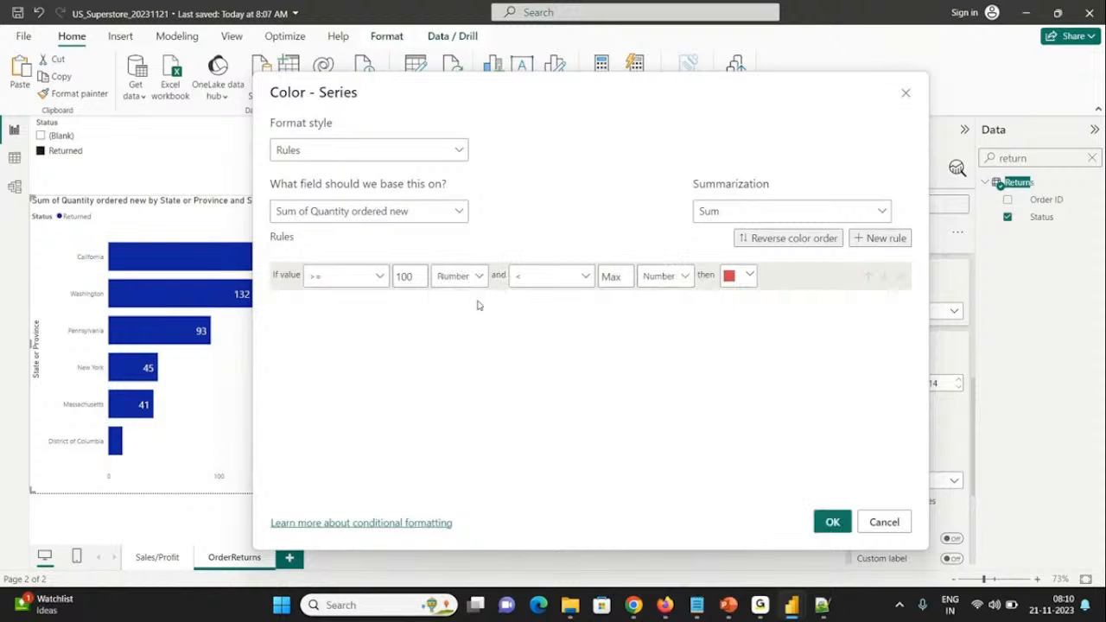
pyautogui.click(832, 522)
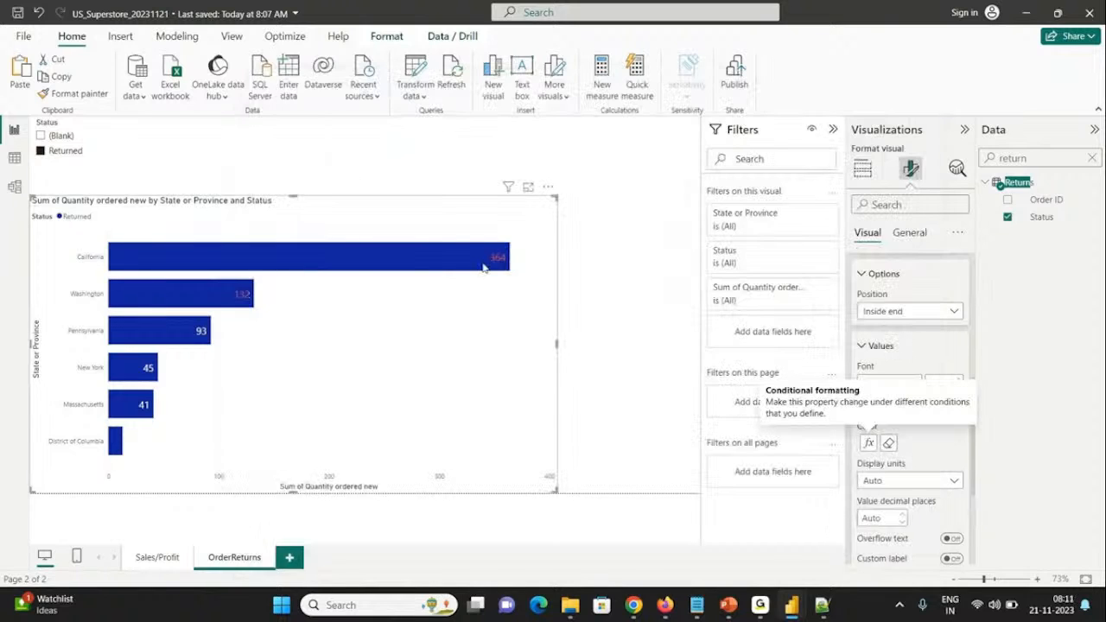
# Step: Check the data labels on the Washington and California bars and save the report
pyautogui.moveTo(244, 298)
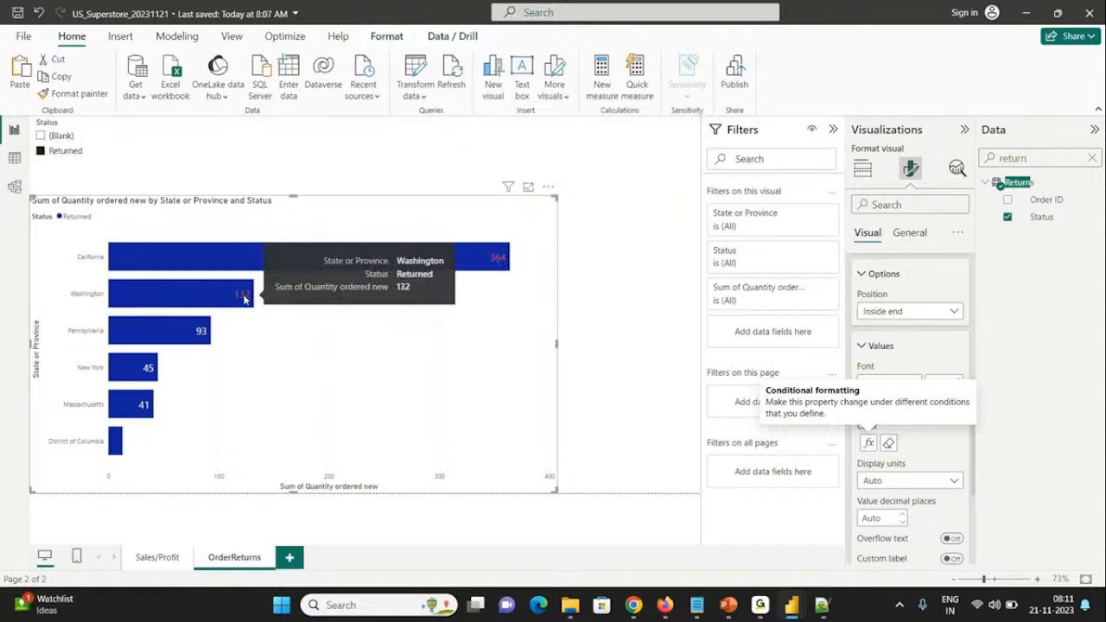
pyautogui.moveTo(501, 263)
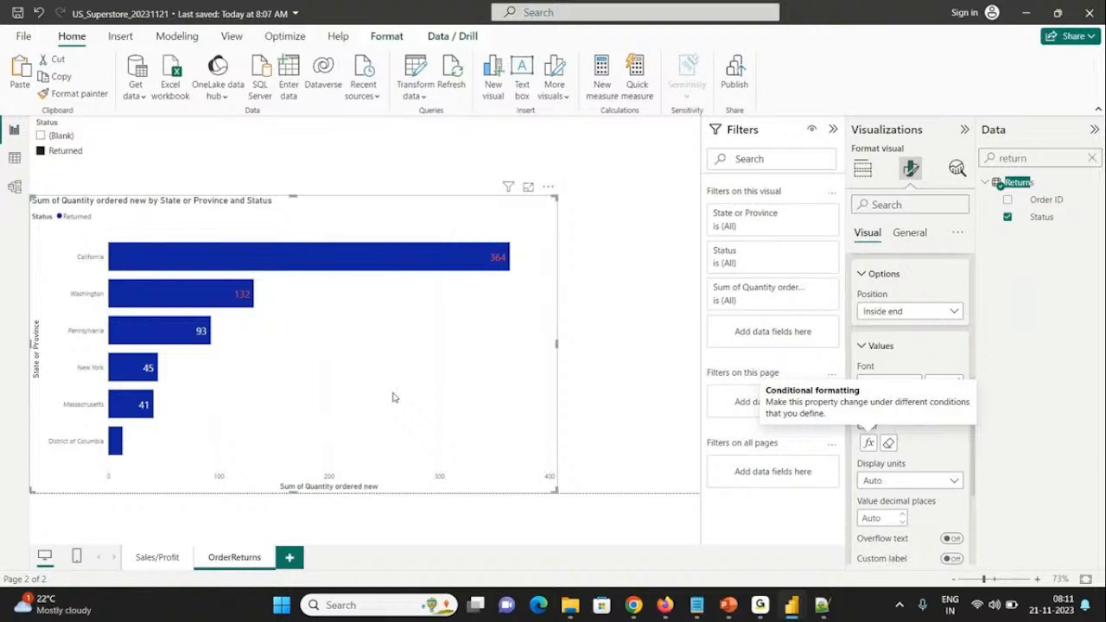
pyautogui.hotkey('ctrl', 's')
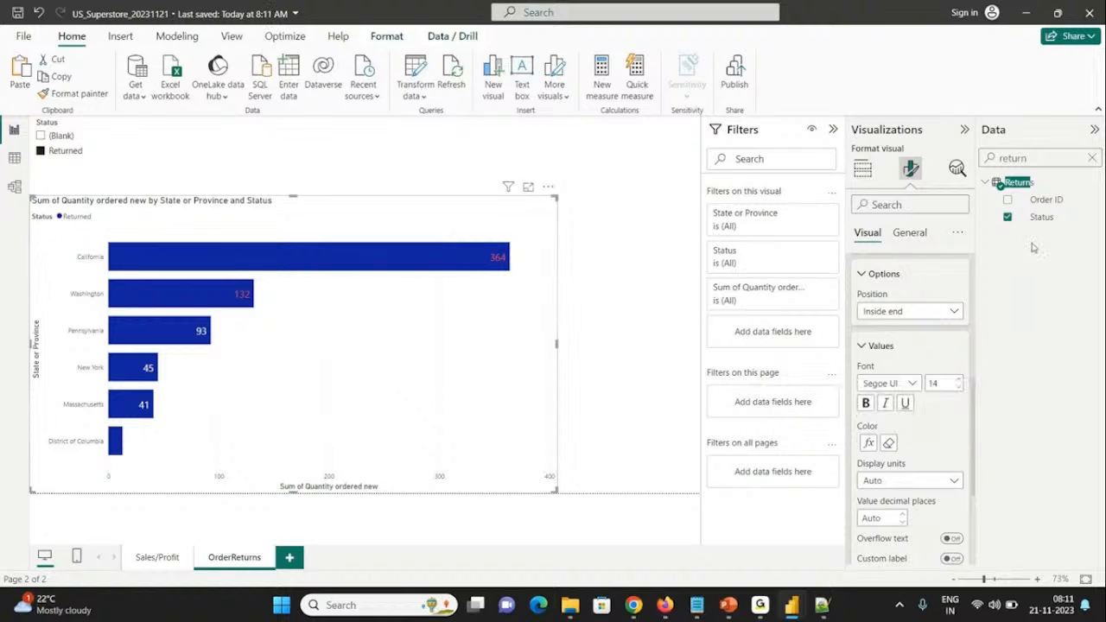
# Step: Review the bar chart's General and Visual format settings, collapsing the data labels' Options and Values sections
pyautogui.click(908, 235)
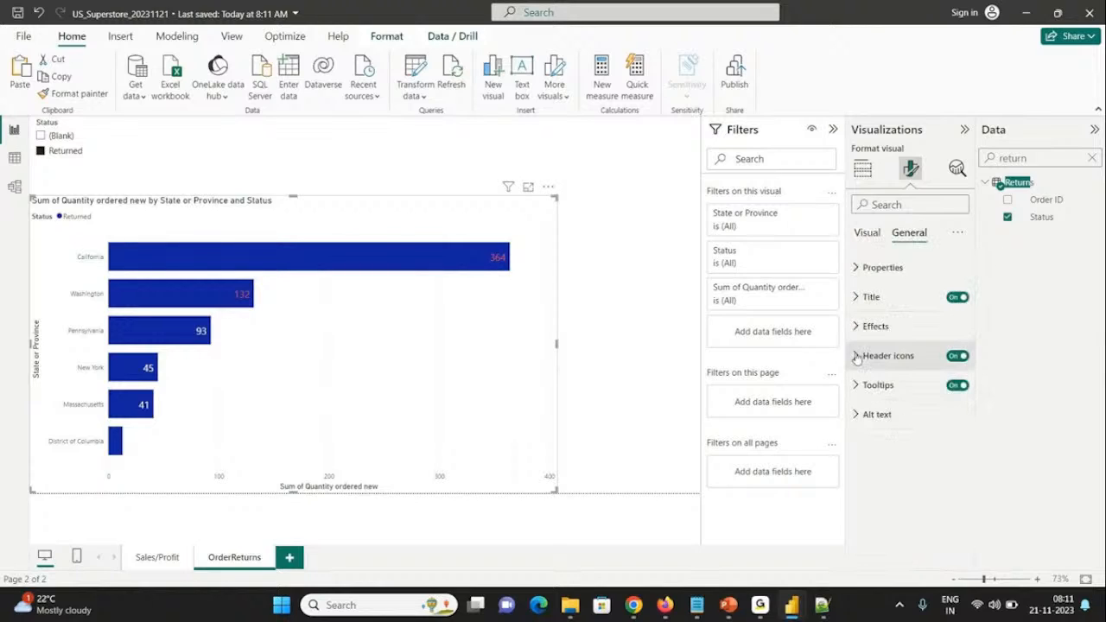
pyautogui.click(865, 235)
pyautogui.moveTo(974, 325); pyautogui.dragTo(977, 415)
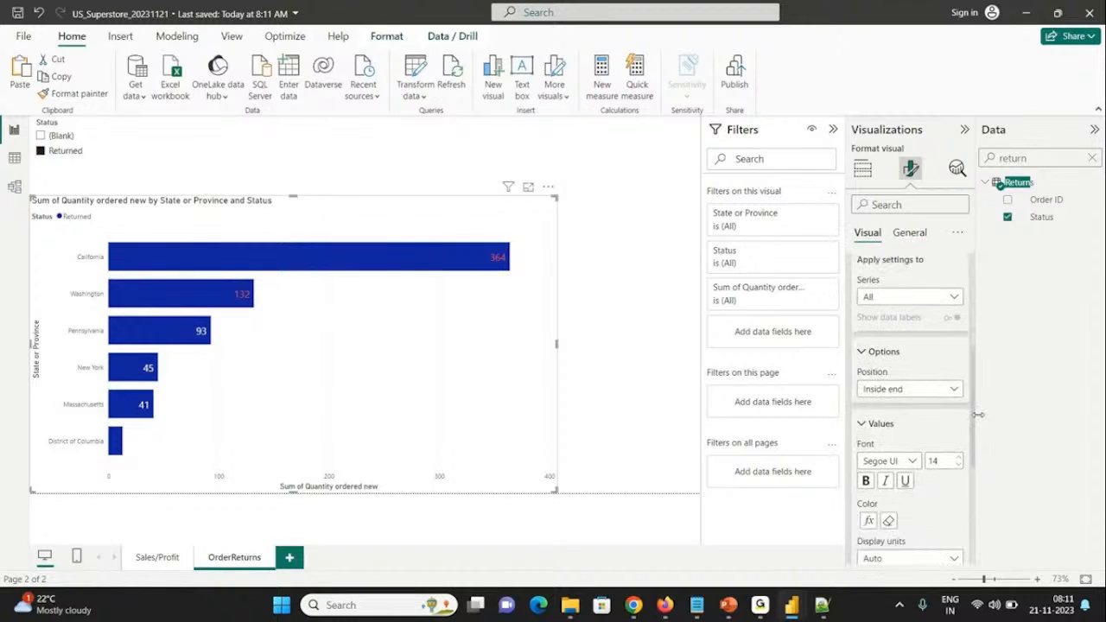
pyautogui.click(861, 343)
pyautogui.click(864, 377)
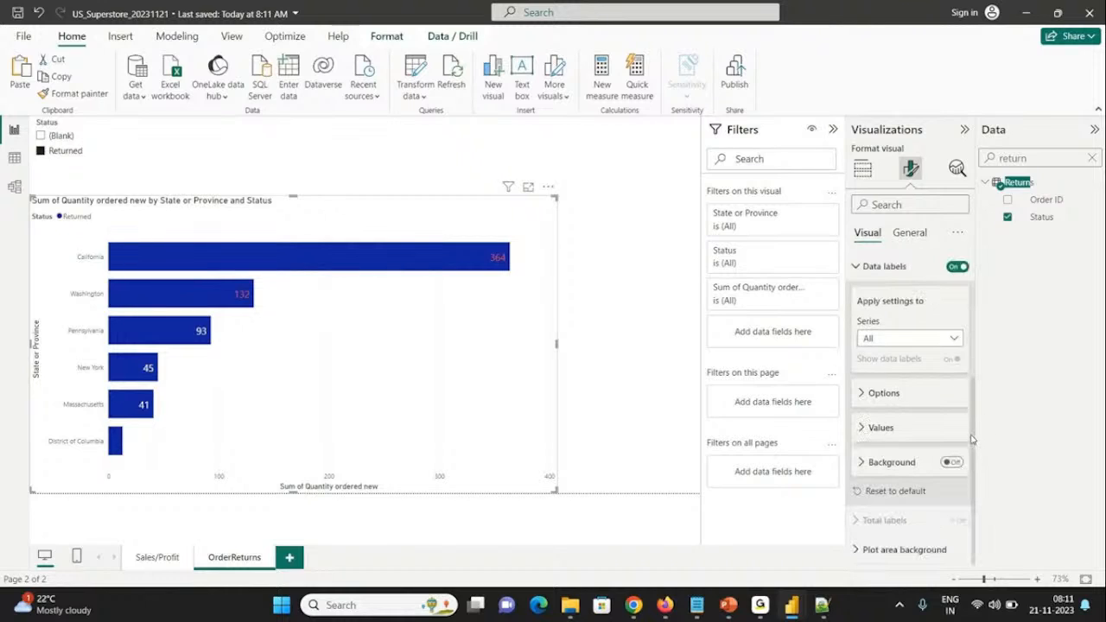
pyautogui.moveTo(974, 434); pyautogui.dragTo(971, 328)
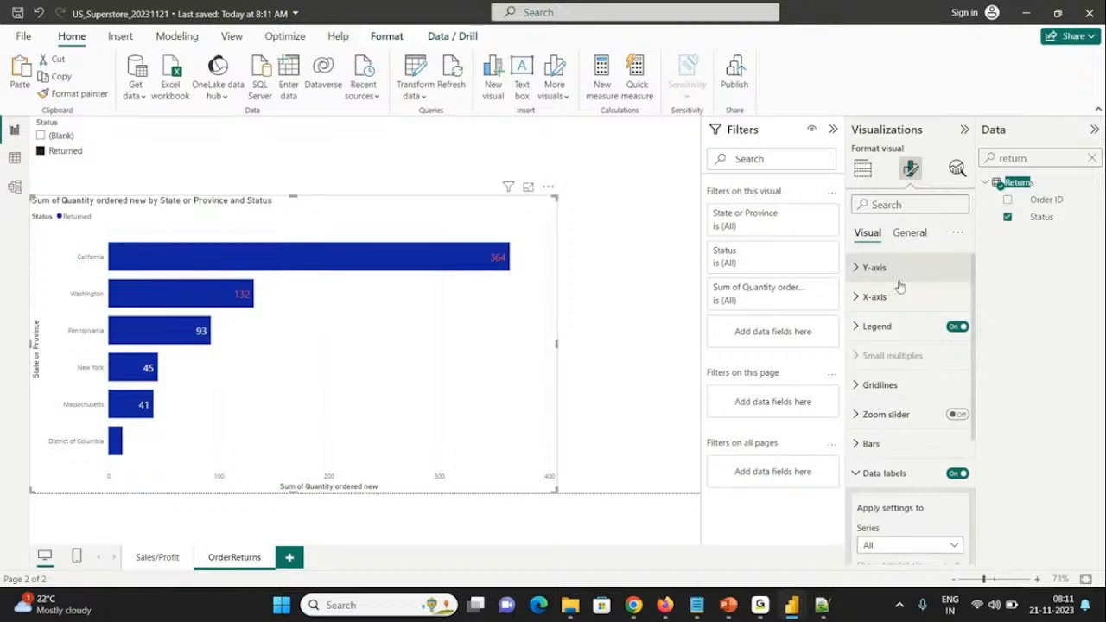
pyautogui.click(862, 170)
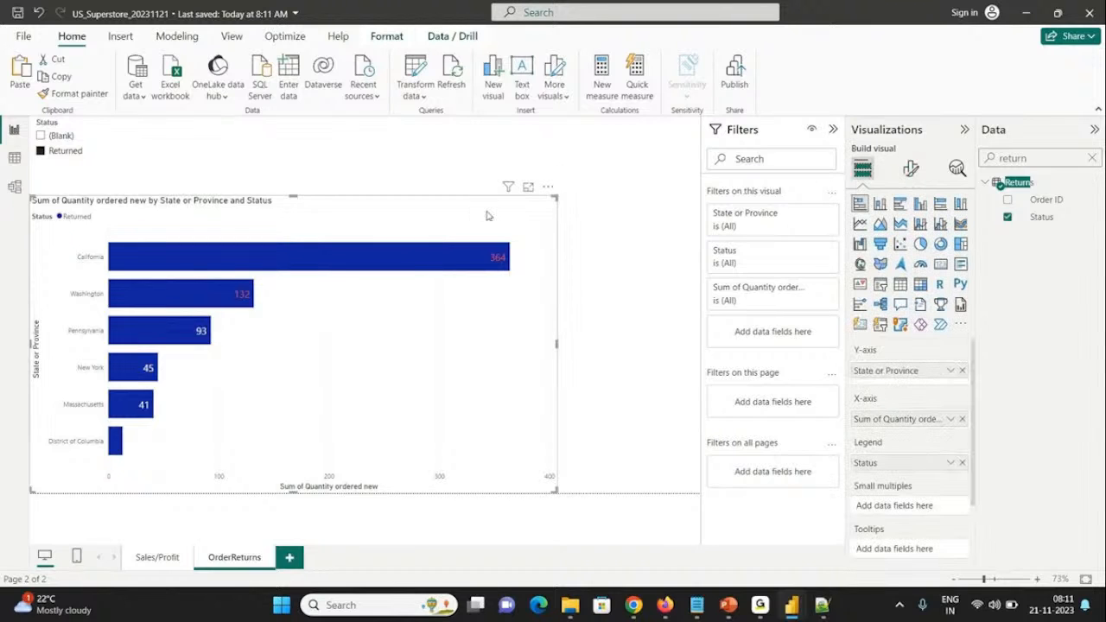
pyautogui.click(911, 169)
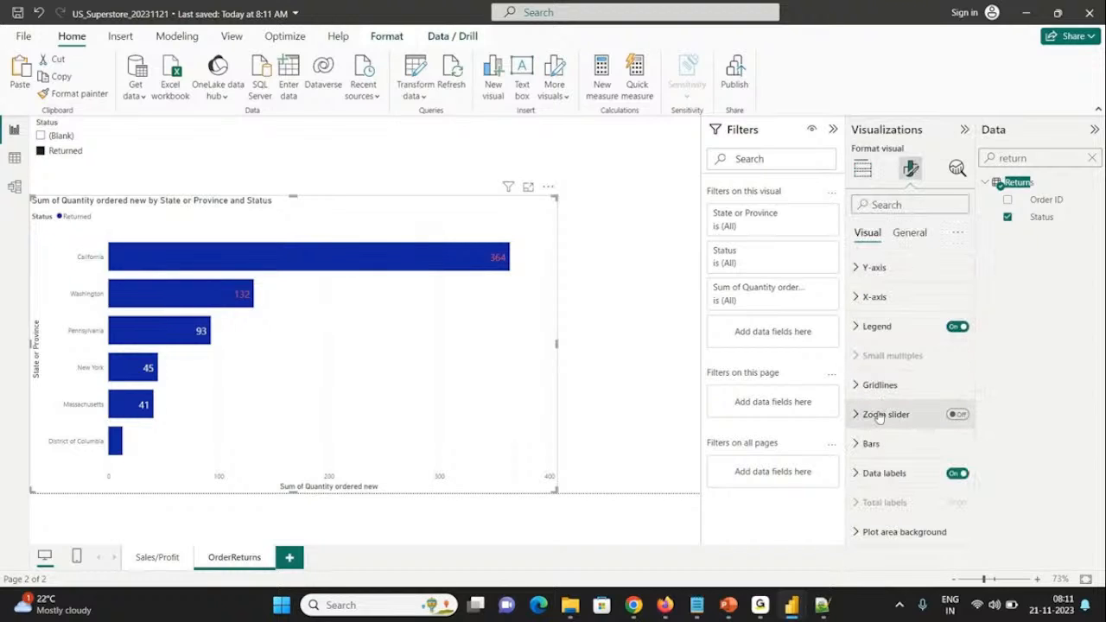
# Step: Search the bar chart's format settings for color and start a Y-axis title color rule based on the Quantity ordered new field
pyautogui.click(889, 205)
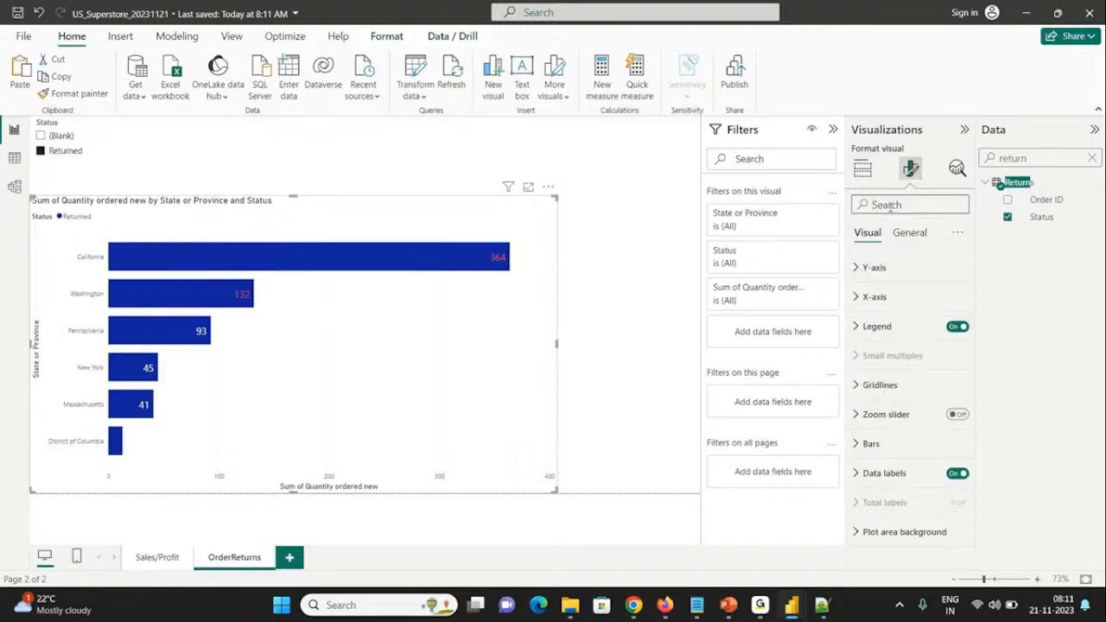
pyautogui.write('colo')
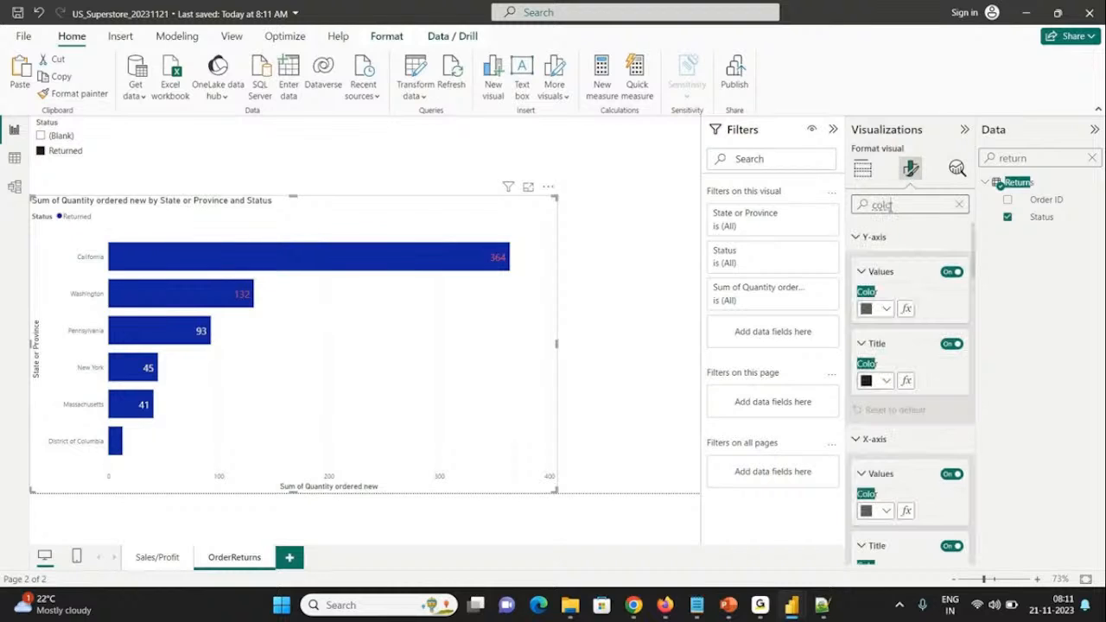
pyautogui.click(905, 309)
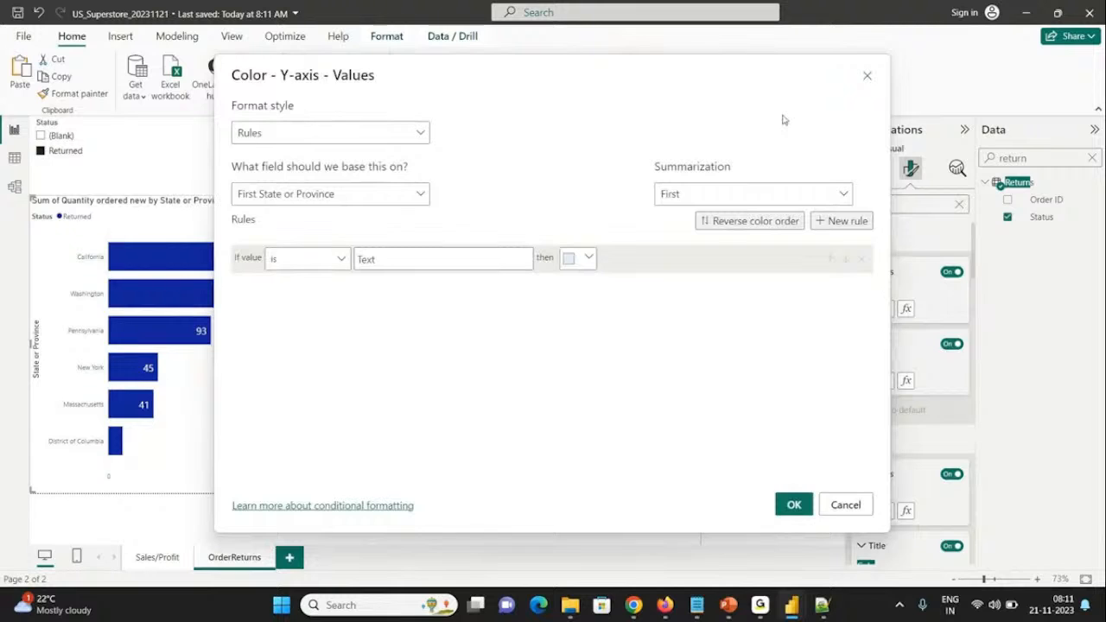
pyautogui.click(866, 75)
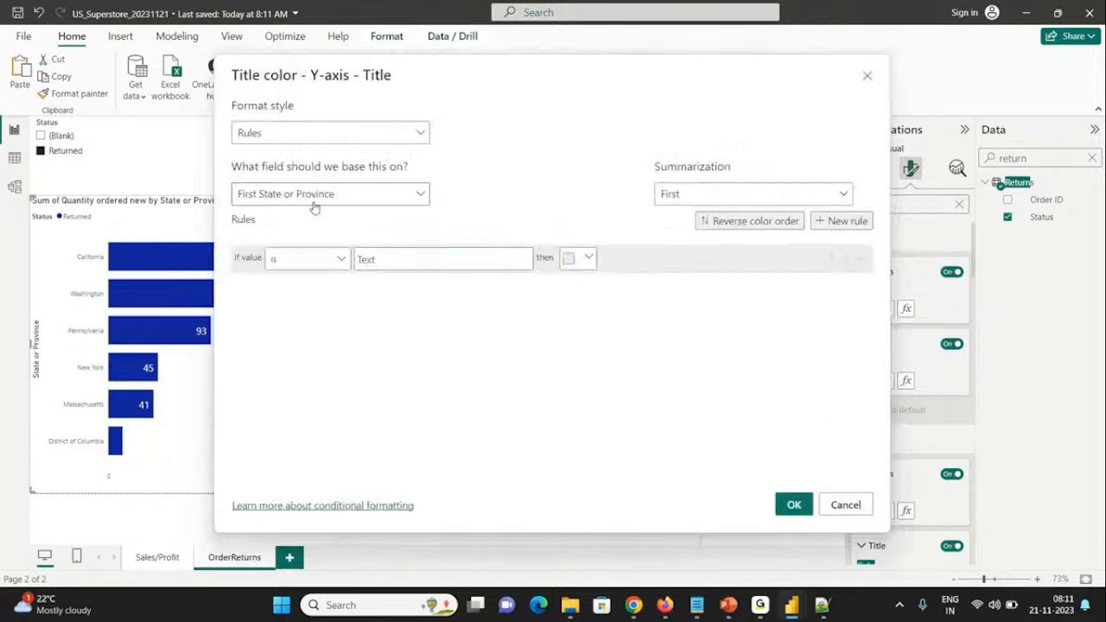
pyautogui.click(312, 196)
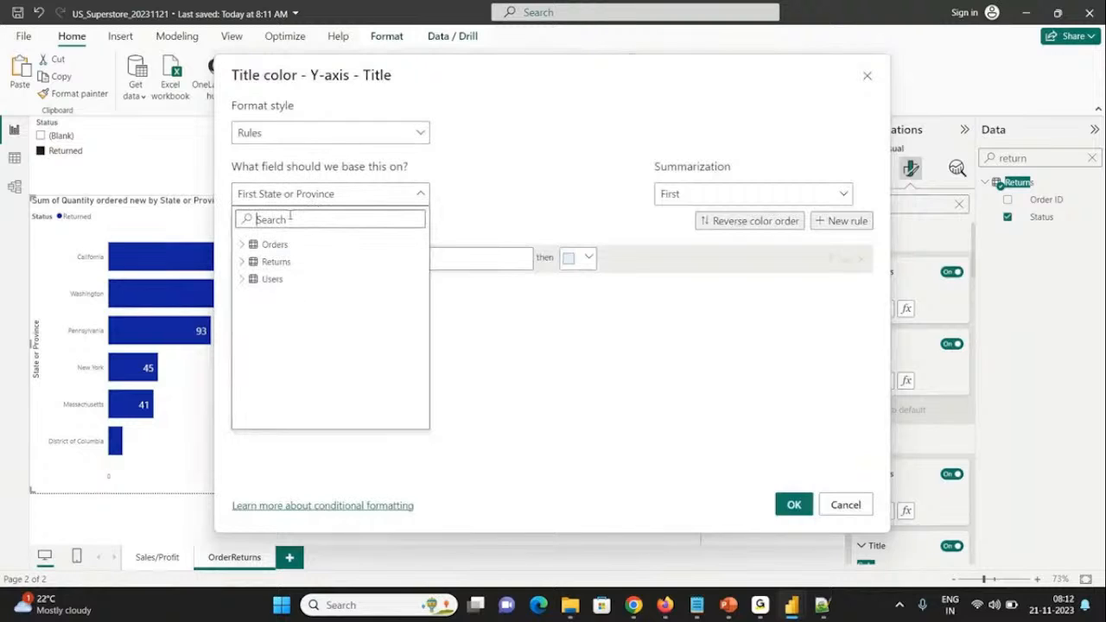
pyautogui.write('quan')
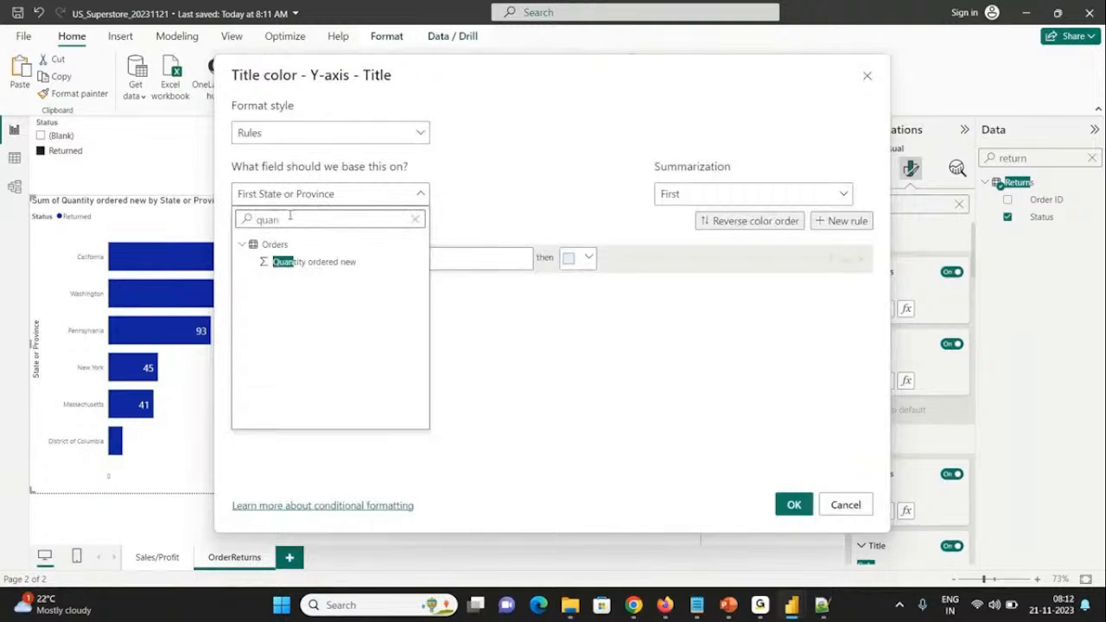
pyautogui.click(316, 263)
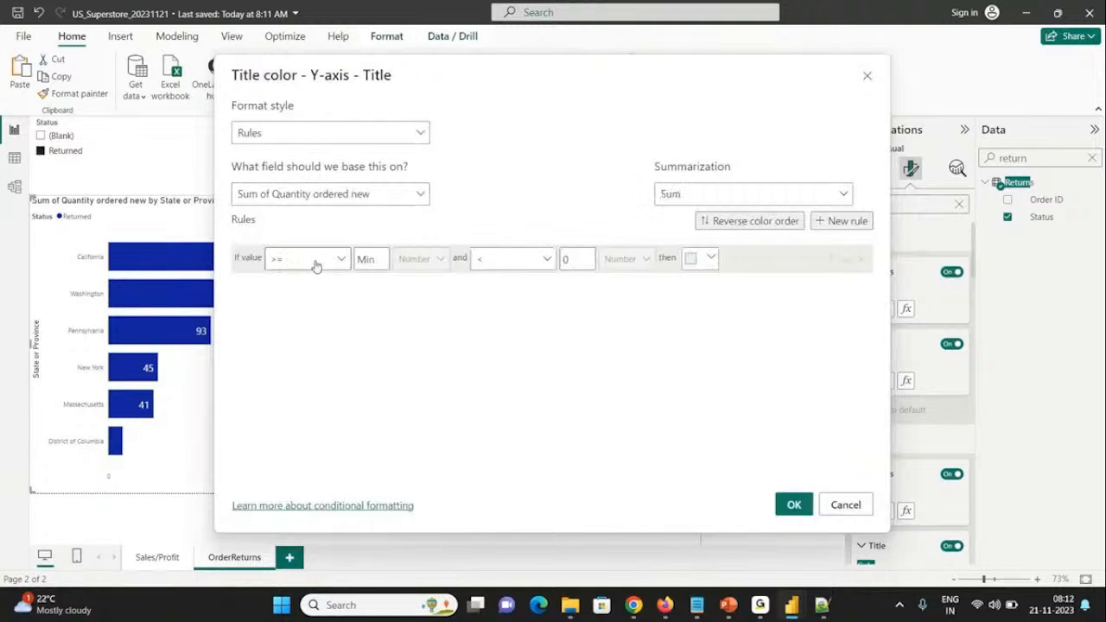
# Step: Define the Y-axis title rule as >= 100 and < Max with light orange as the color, and apply it
pyautogui.click(376, 259)
pyautogui.write('100')
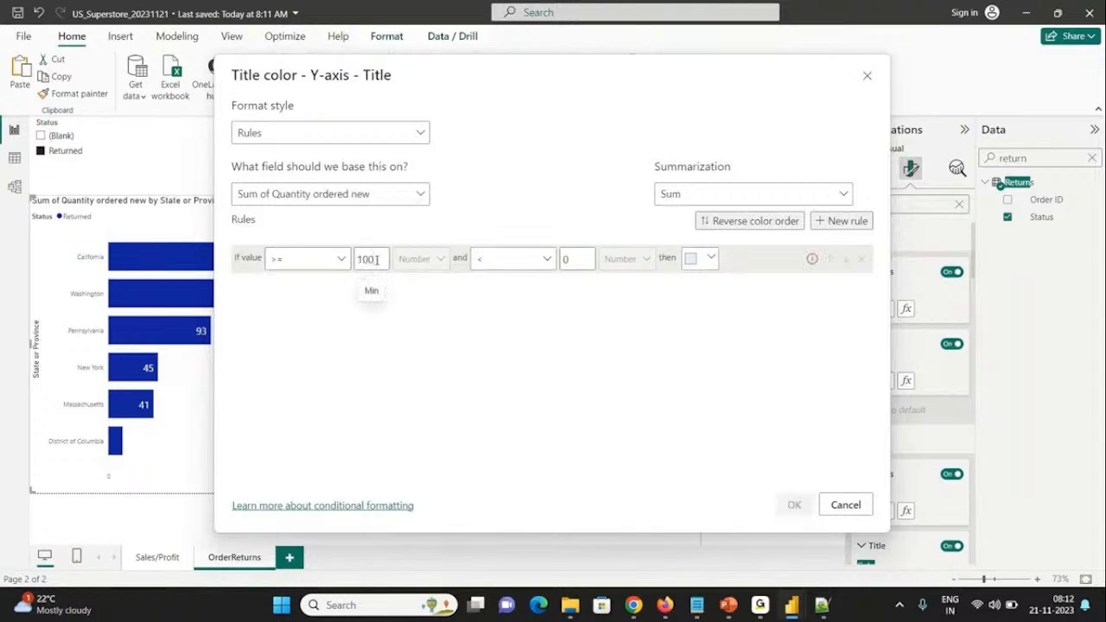
pyautogui.doubleClick(578, 259)
pyautogui.press('BackSpace')
pyautogui.click(701, 266)
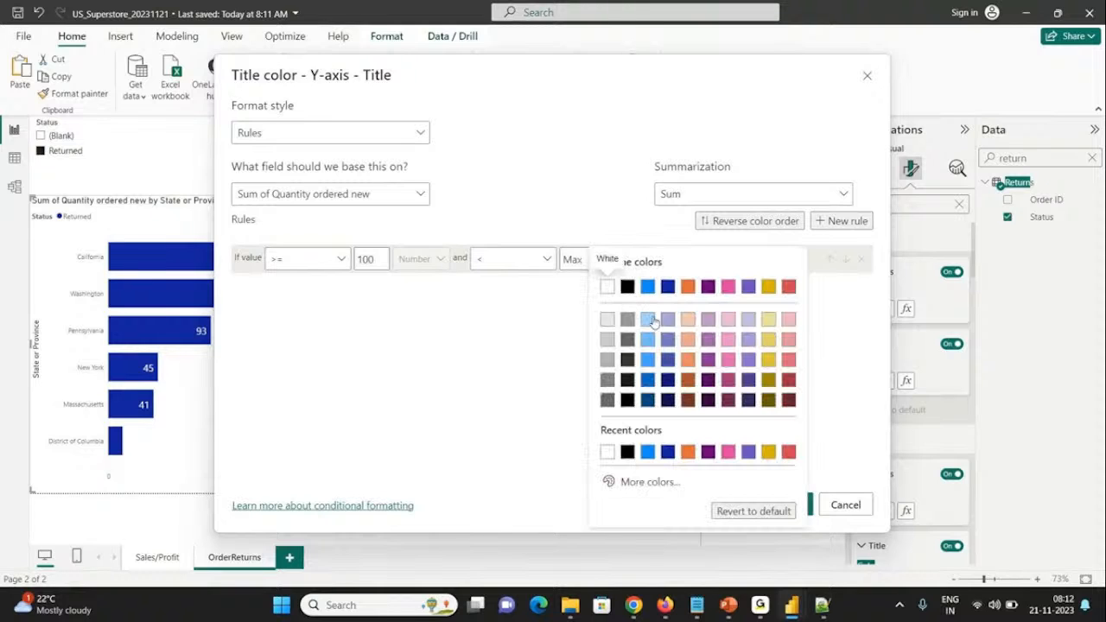
pyautogui.click(686, 321)
pyautogui.click(800, 510)
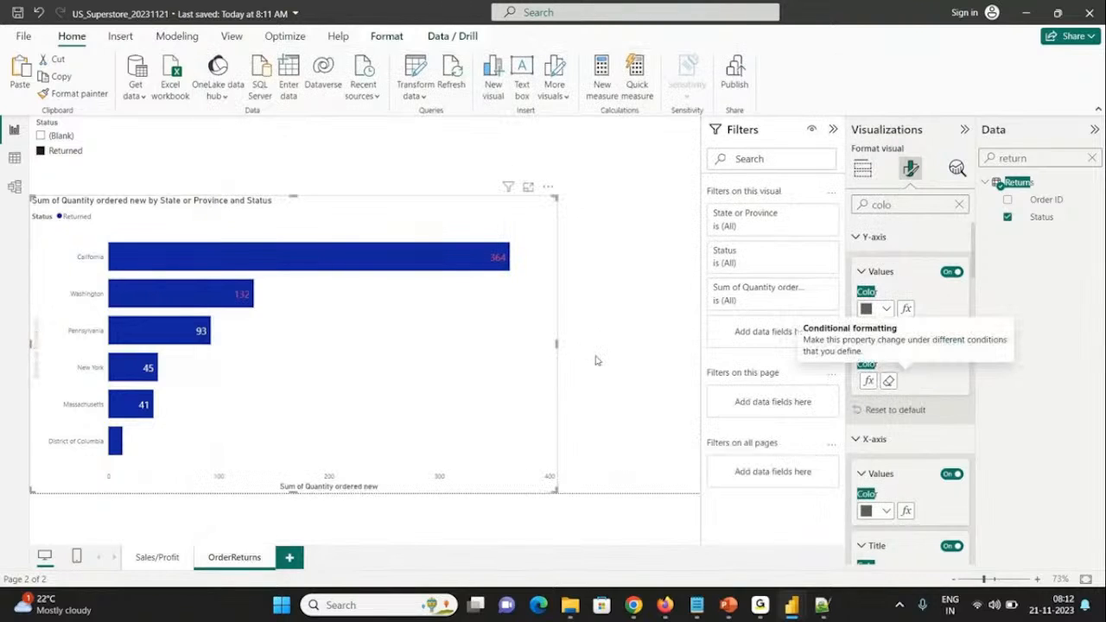
pyautogui.click(592, 360)
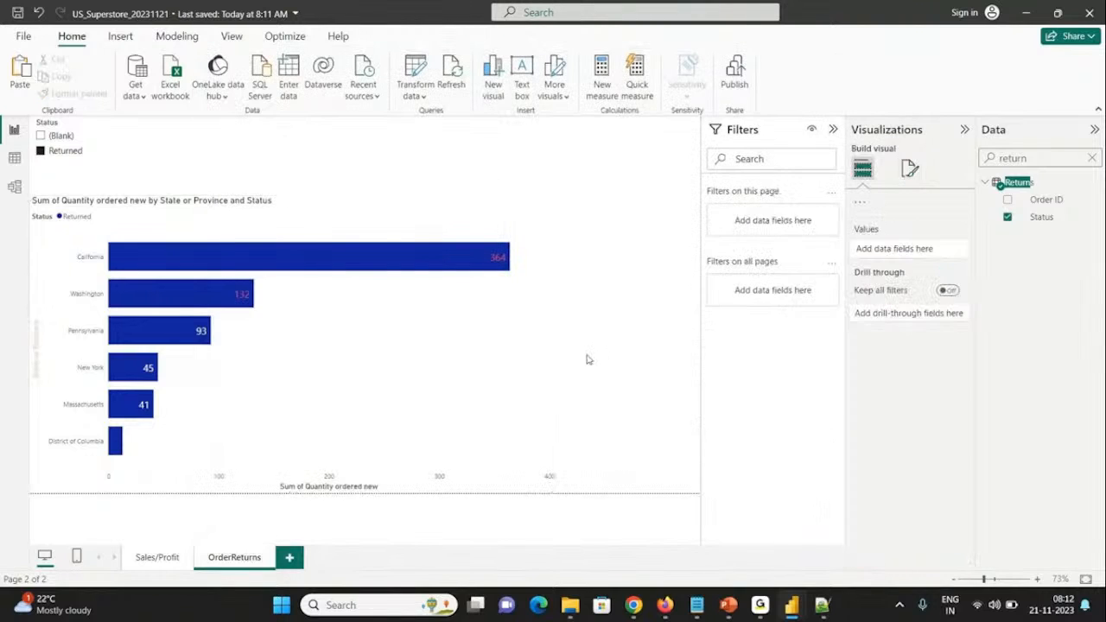
# Step: Search the bar chart's format settings for color and review the available color options for the axes, titles and effects
pyautogui.click(548, 340)
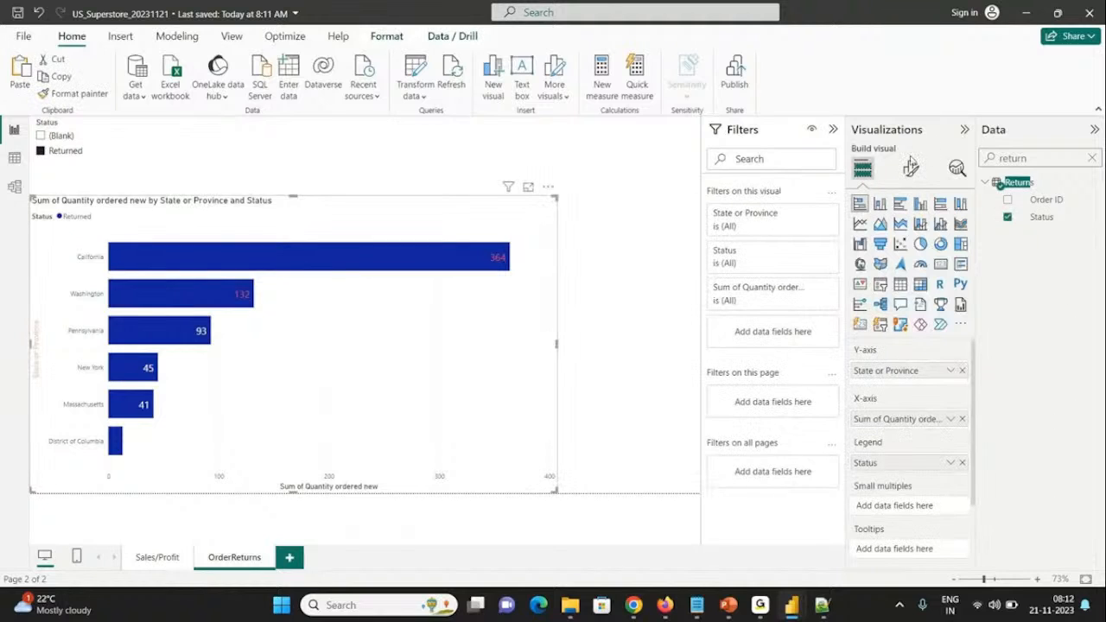
pyautogui.click(911, 168)
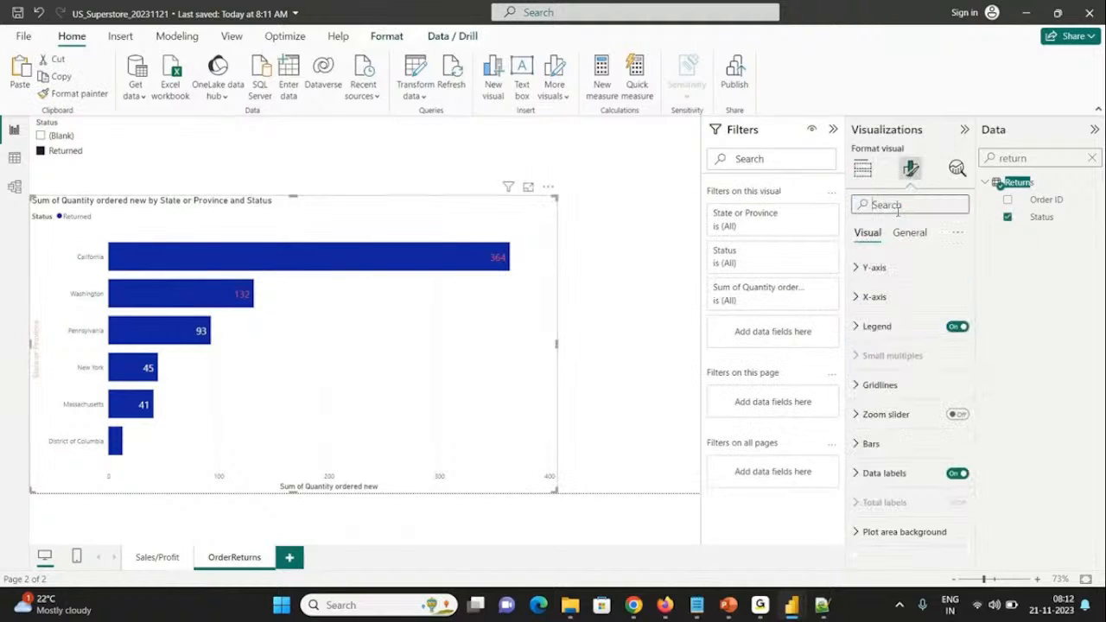
pyautogui.click(873, 297)
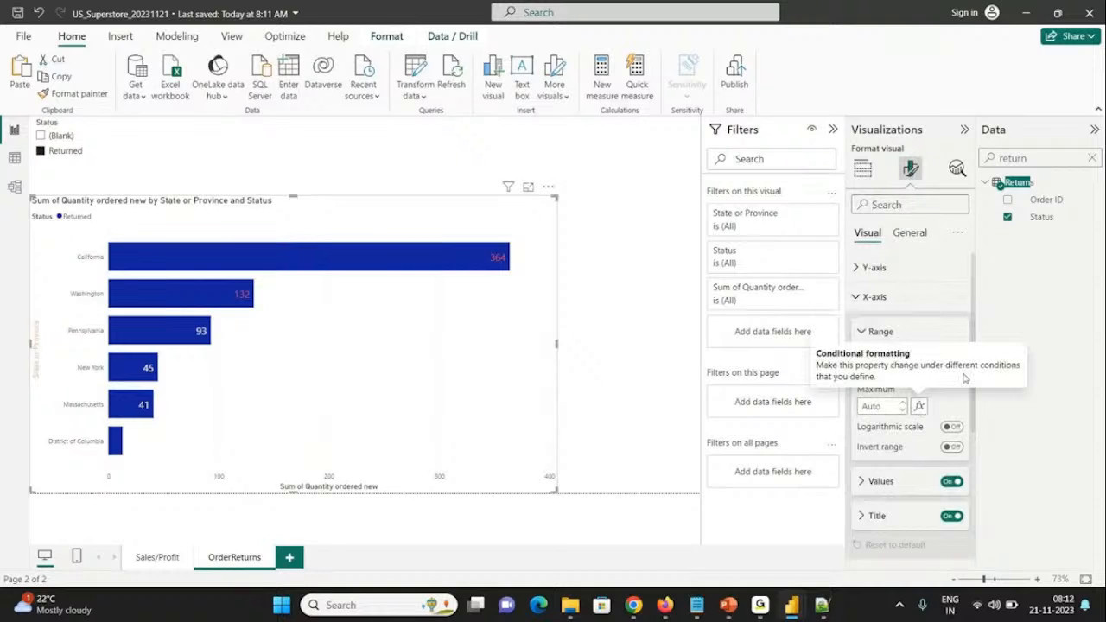
pyautogui.click(894, 206)
pyautogui.write('col')
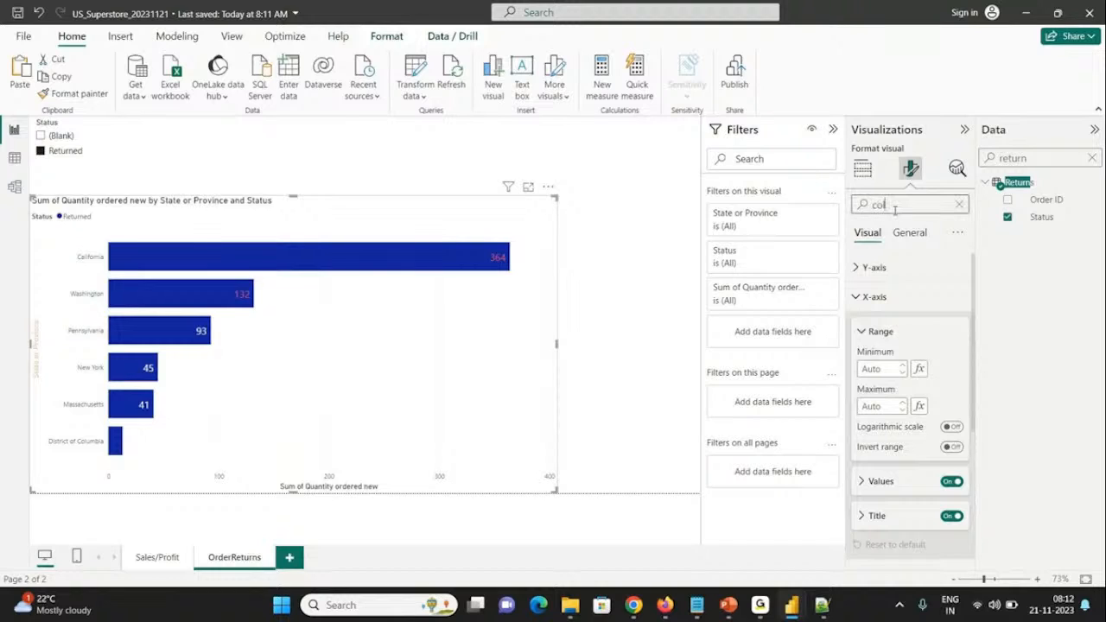
pyautogui.write('or')
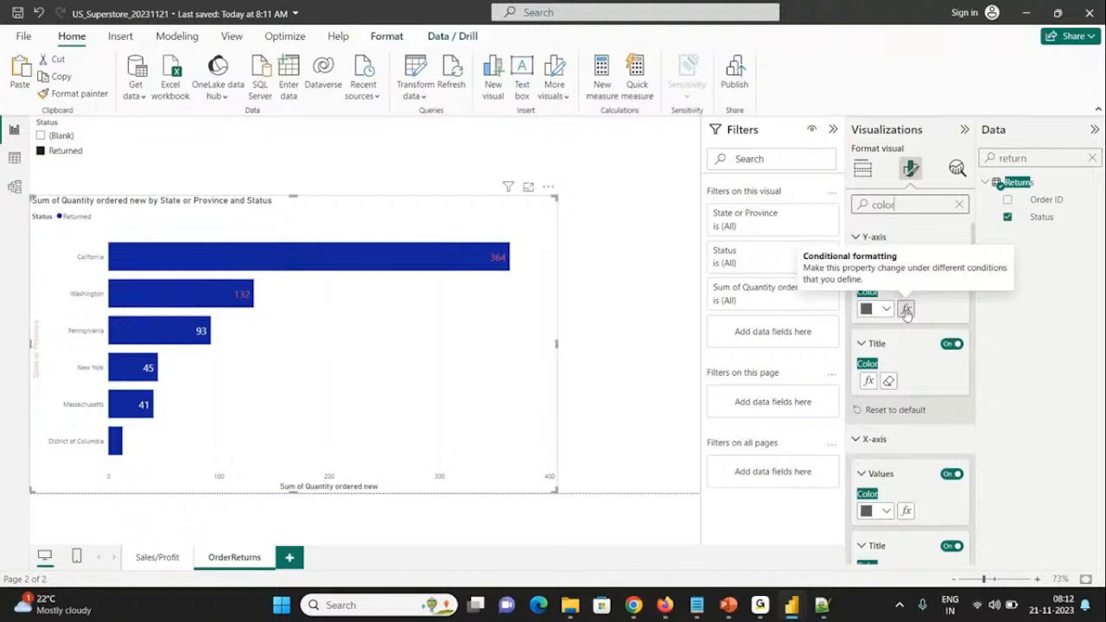
pyautogui.click(905, 311)
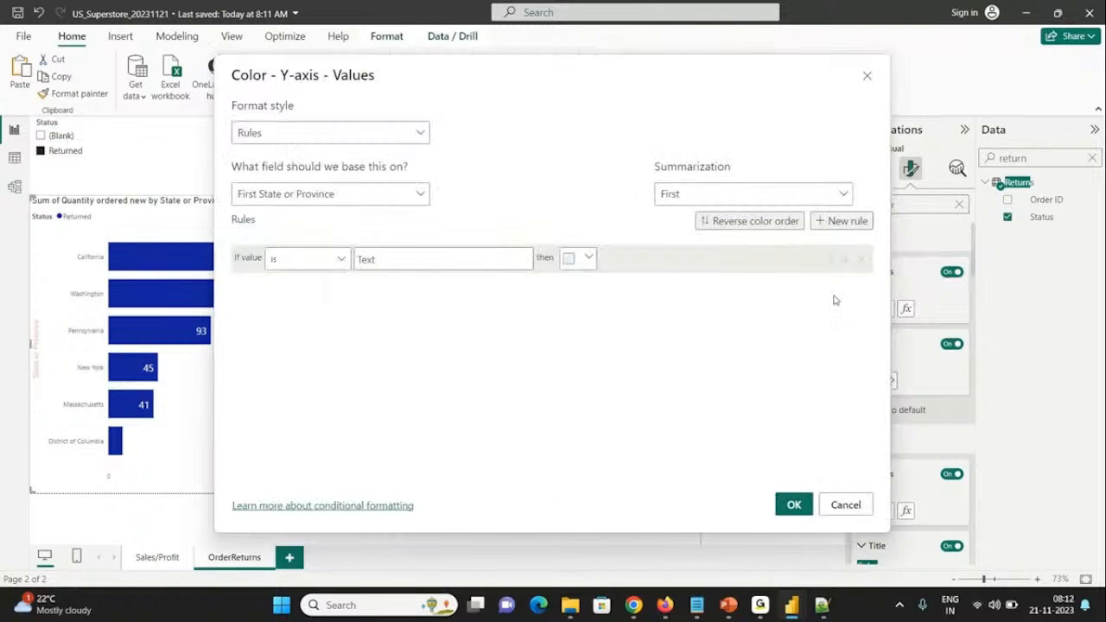
pyautogui.press('Escape')
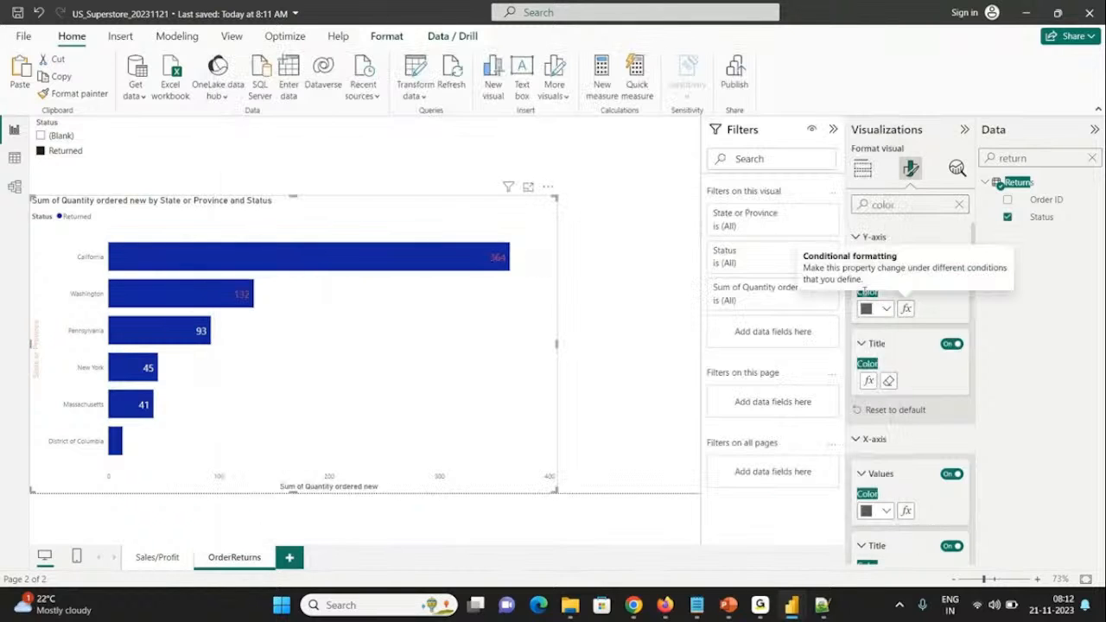
pyautogui.scroll(-5, 890, 410)
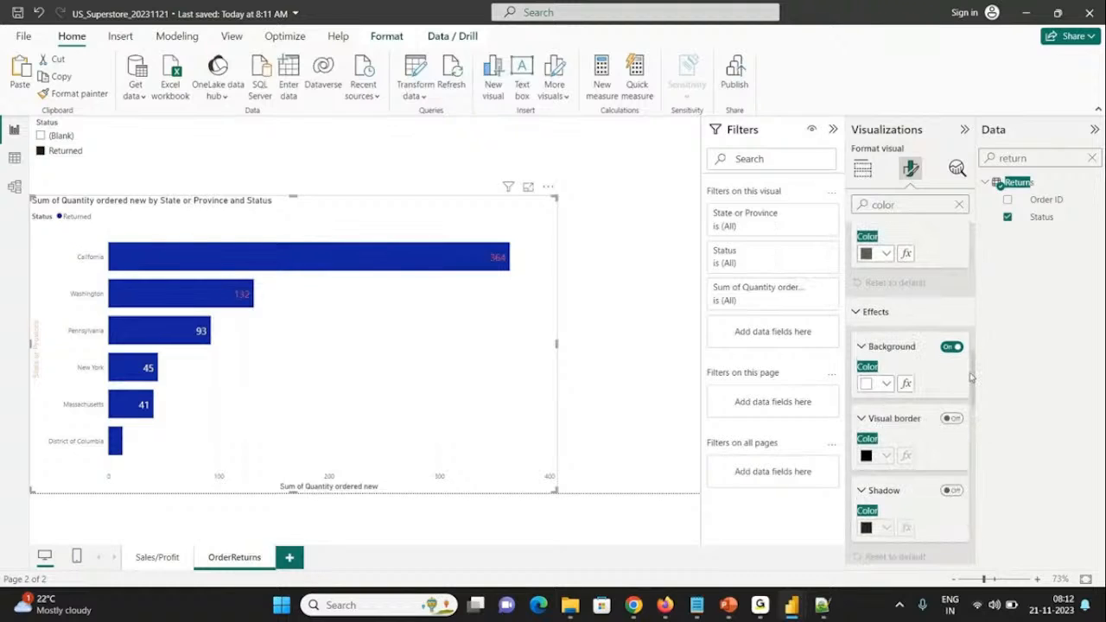
pyautogui.moveTo(971, 377); pyautogui.dragTo(976, 301)
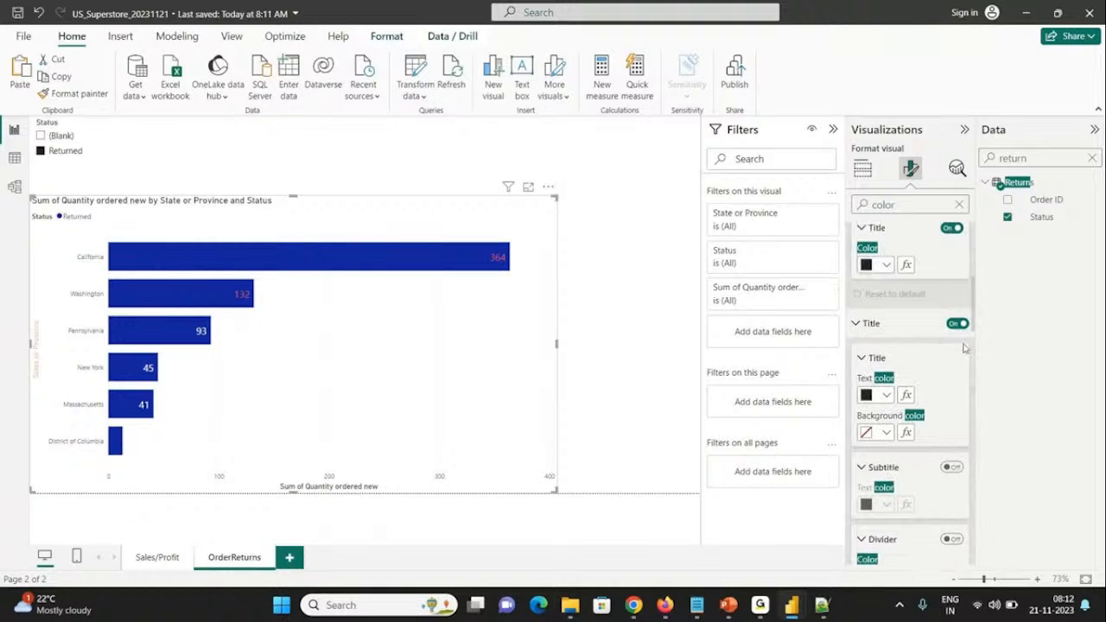
pyautogui.moveTo(970, 306); pyautogui.dragTo(974, 283)
pyautogui.scroll(1, 973, 289)
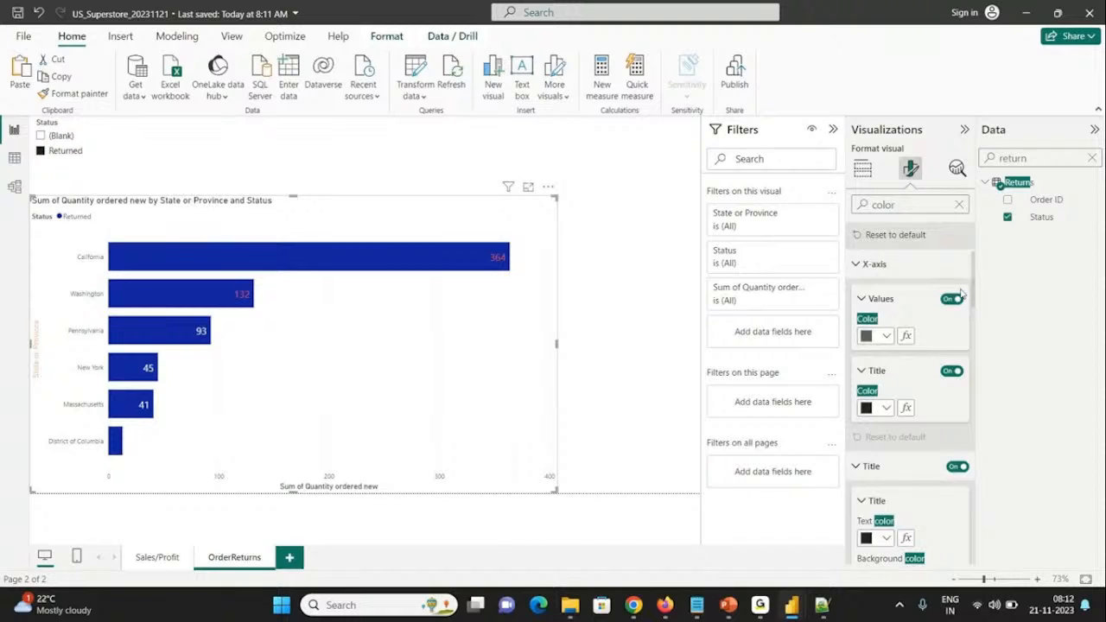
# Step: Start a conditional color rule for the X-axis values, based on the Quantity ordered new field from Orders
pyautogui.click(905, 336)
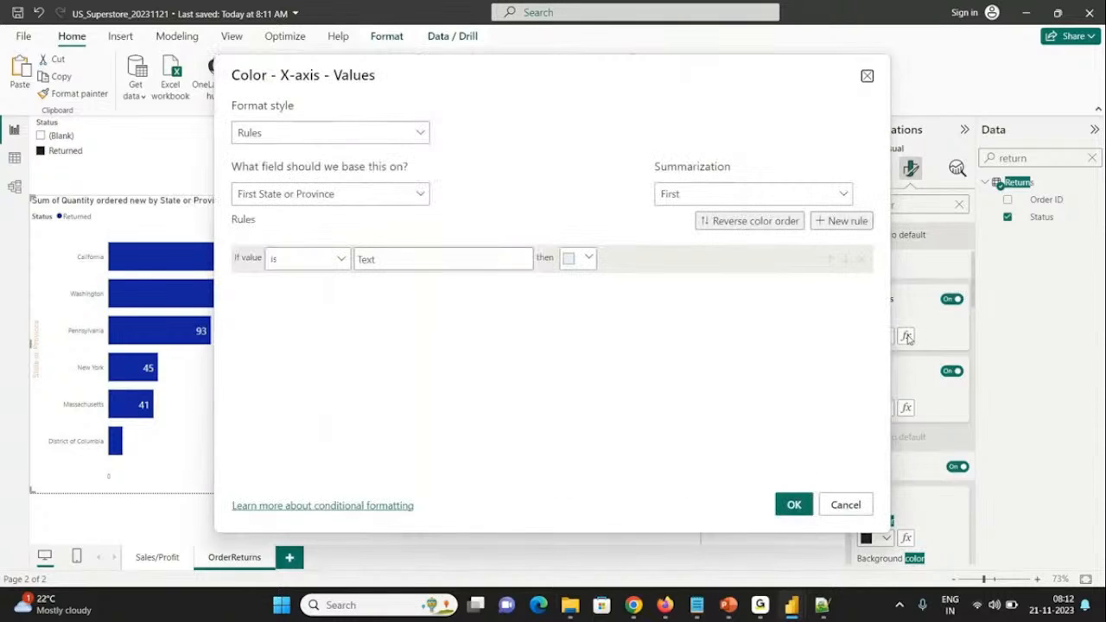
pyautogui.click(299, 191)
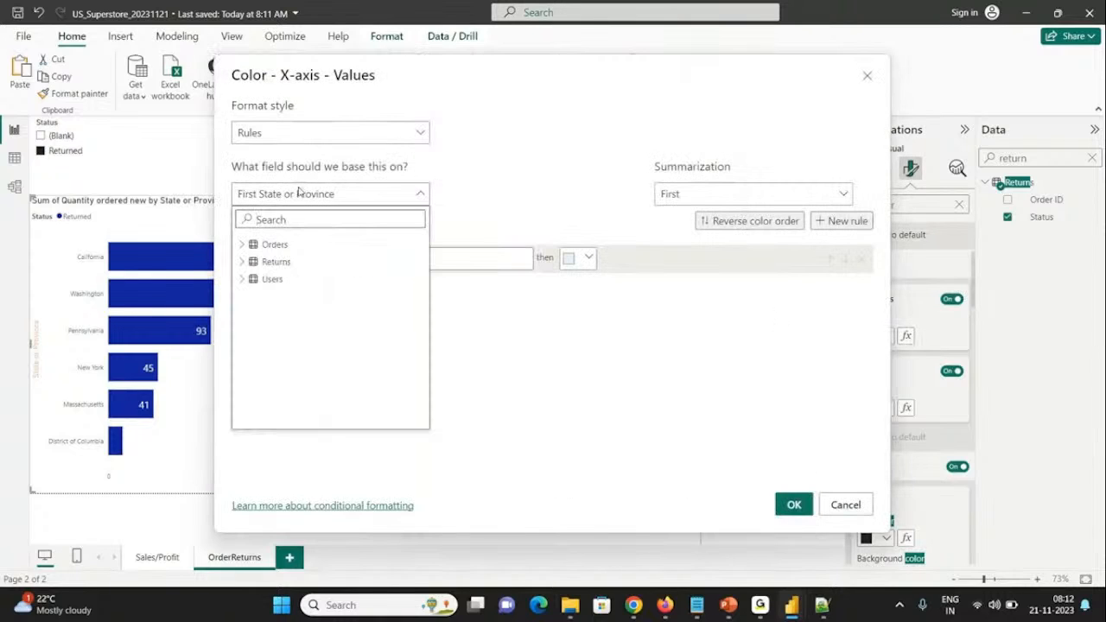
pyautogui.write('quan')
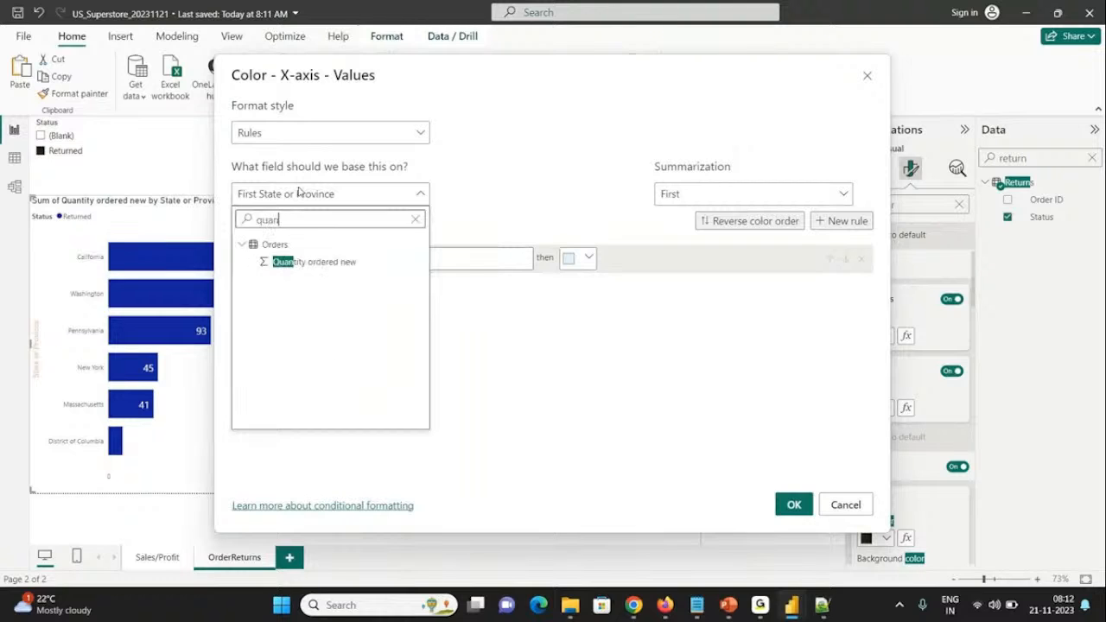
pyautogui.click(313, 262)
# Step: Define the X-axis values rule as >= 100 and < Max with the default color, apply it and save the report
pyautogui.click(347, 260)
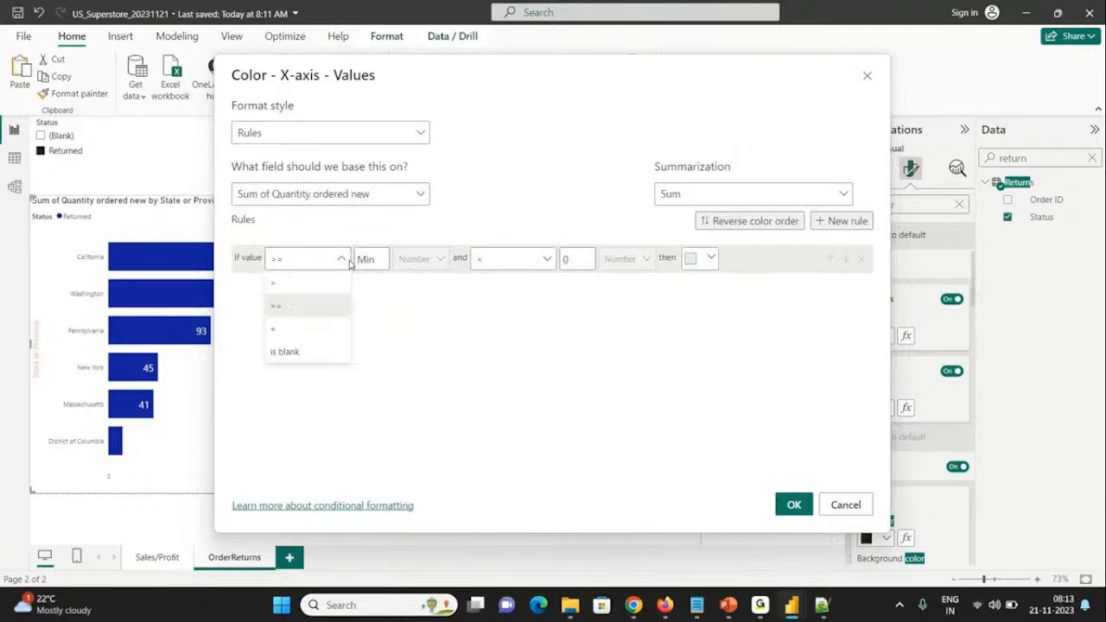
pyautogui.click(364, 259)
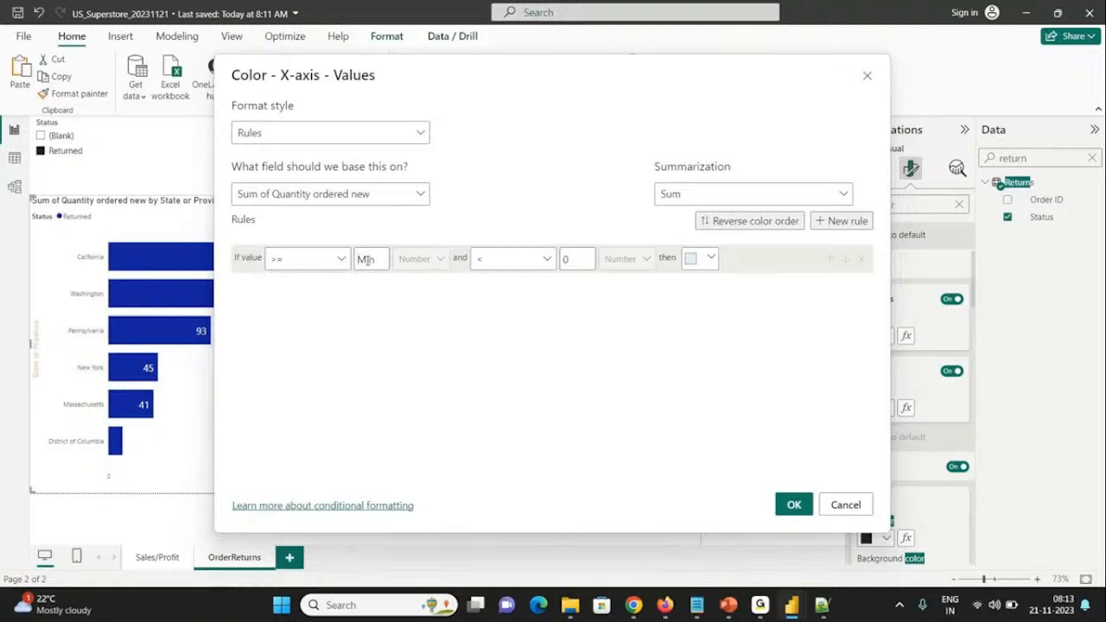
pyautogui.write('100')
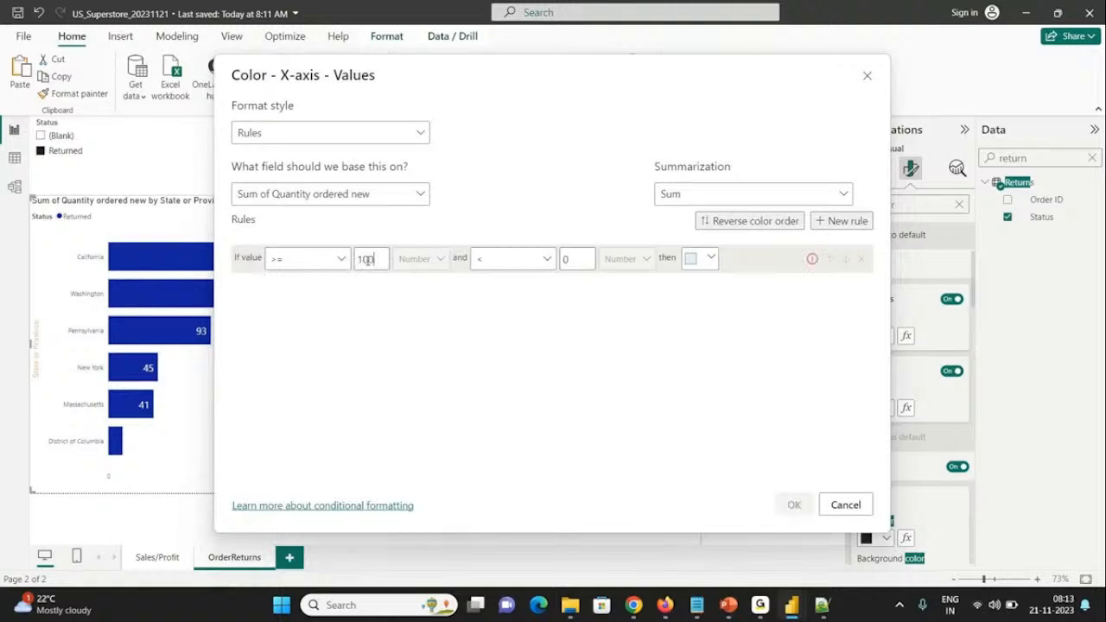
pyautogui.click(569, 259)
pyautogui.press('BackSpace')
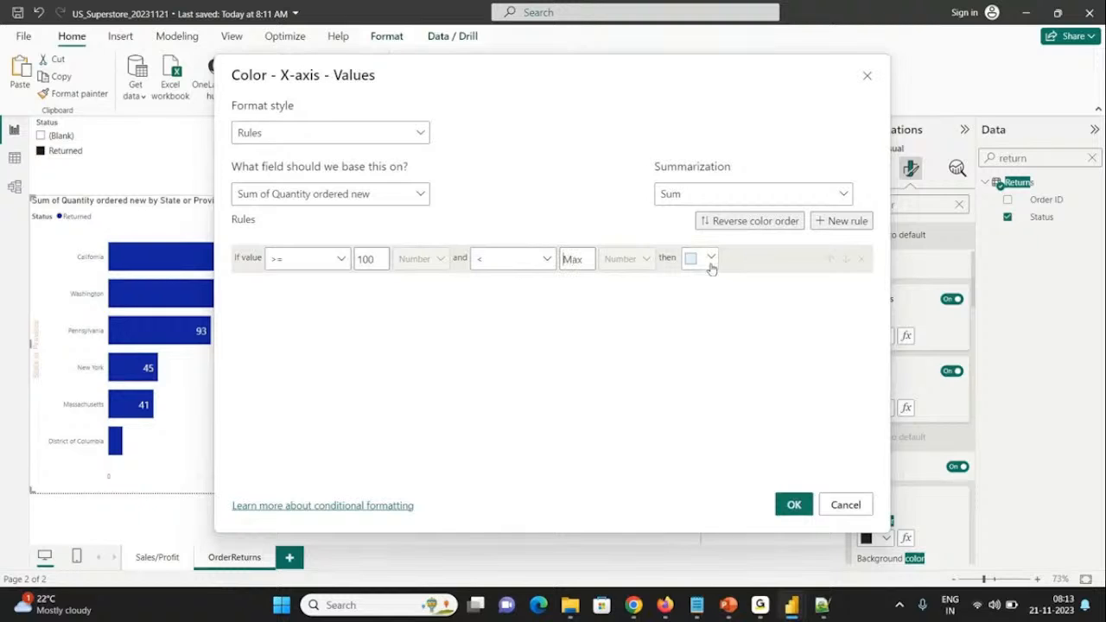
pyautogui.click(793, 504)
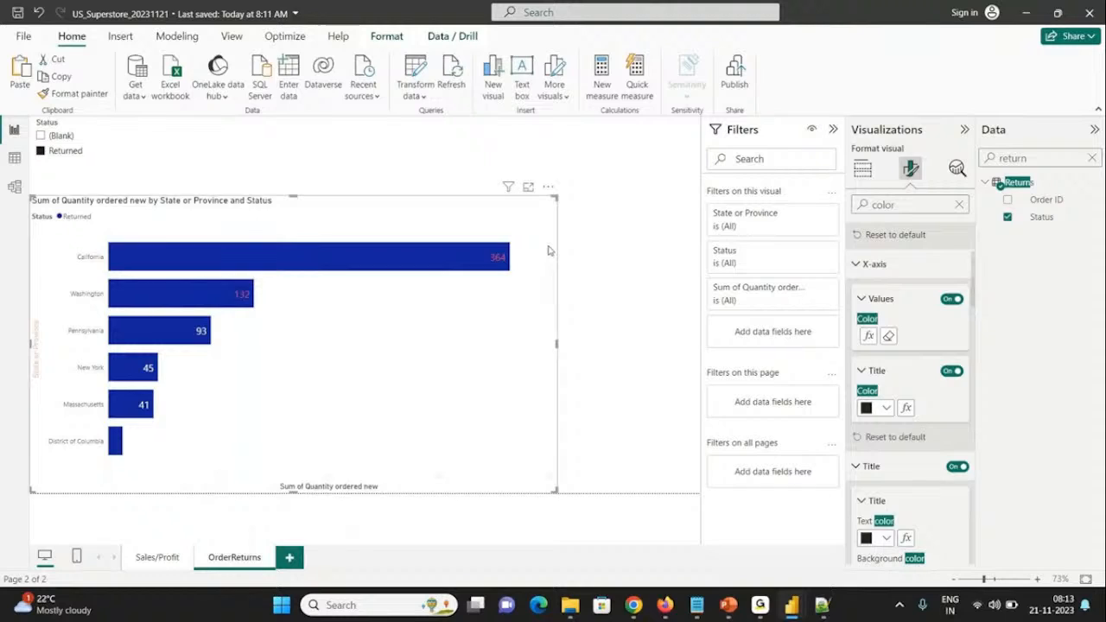
pyautogui.hotkey('ctrl', 's')
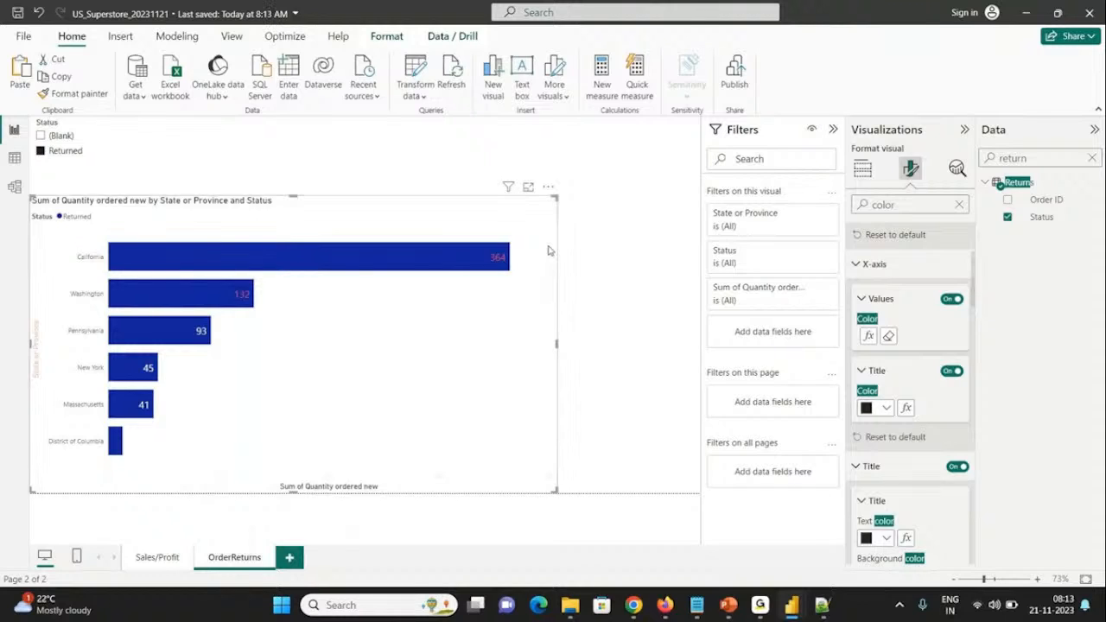
# Step: Set the bar chart title's background color to bright blue and look at the text color choices
pyautogui.click(874, 266)
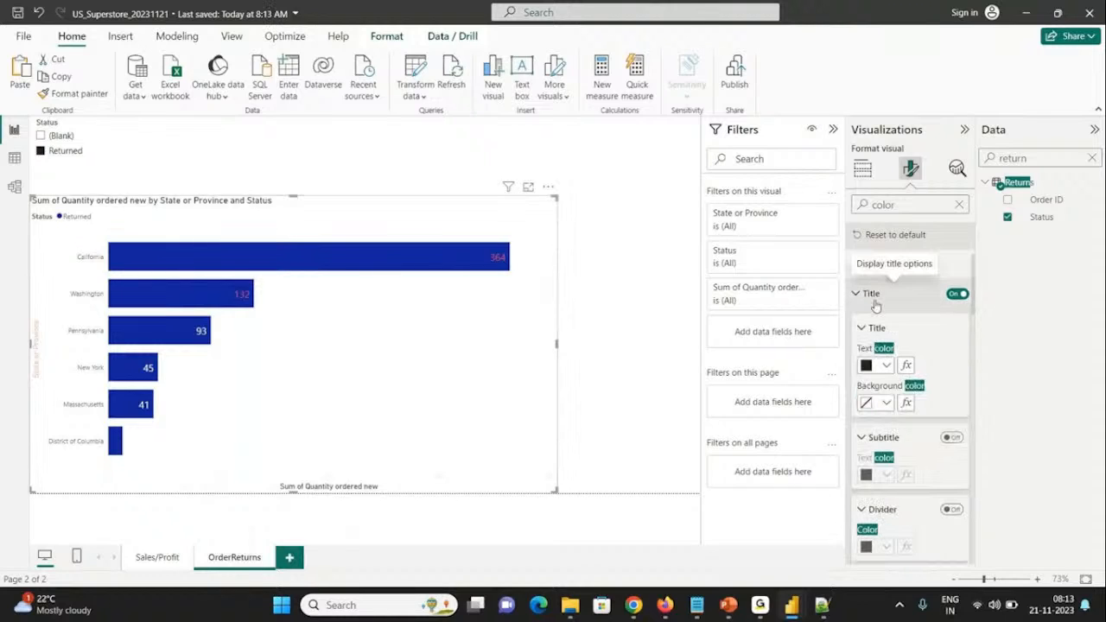
pyautogui.click(885, 403)
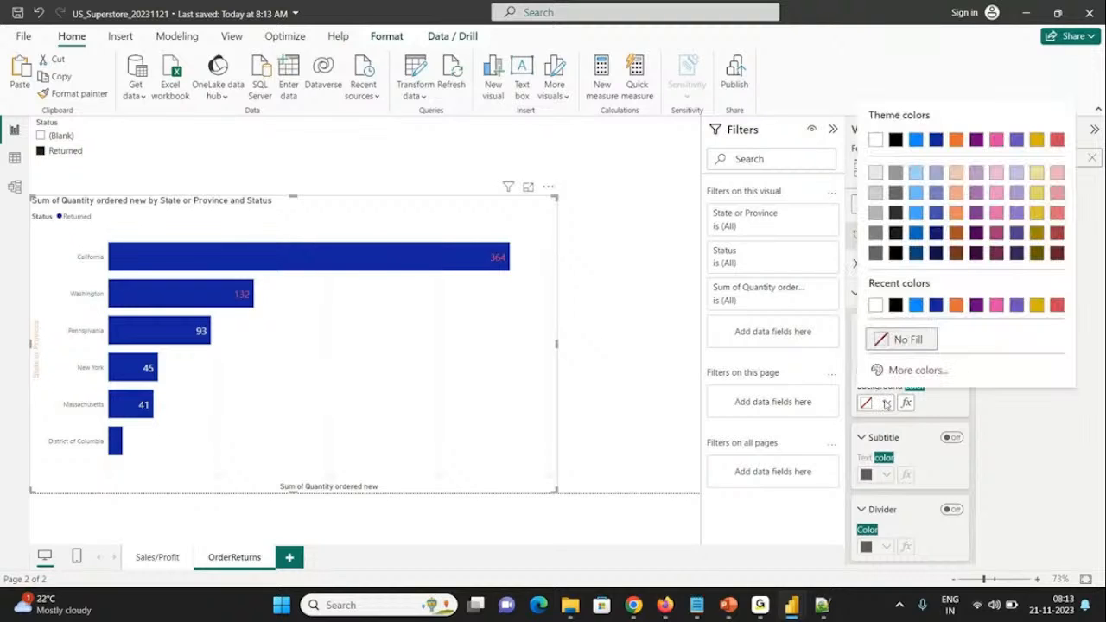
pyautogui.click(914, 305)
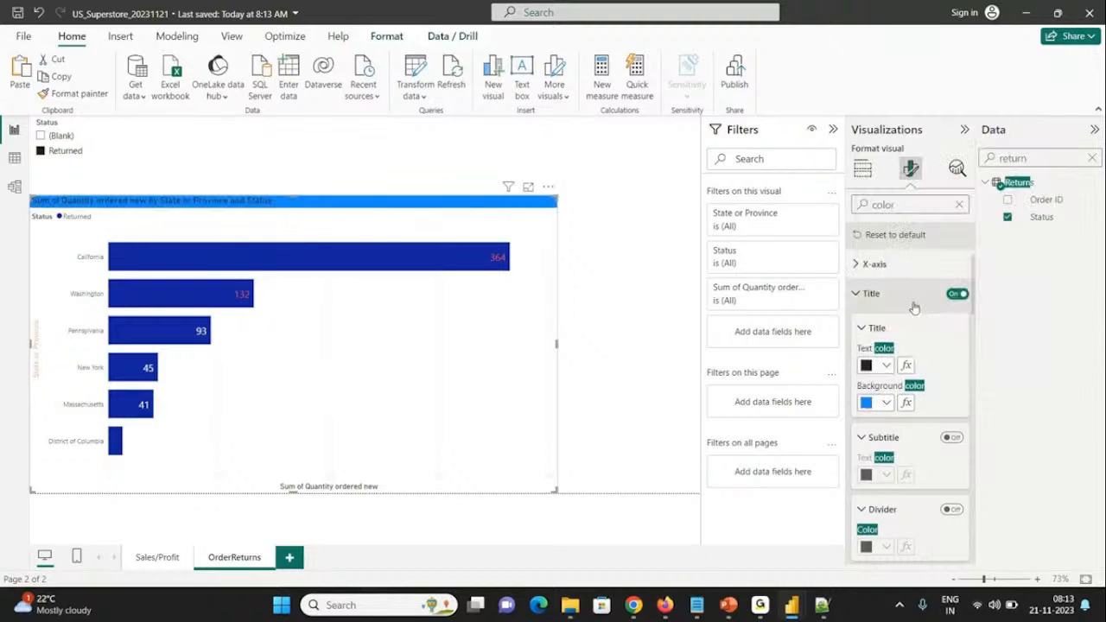
pyautogui.click(889, 367)
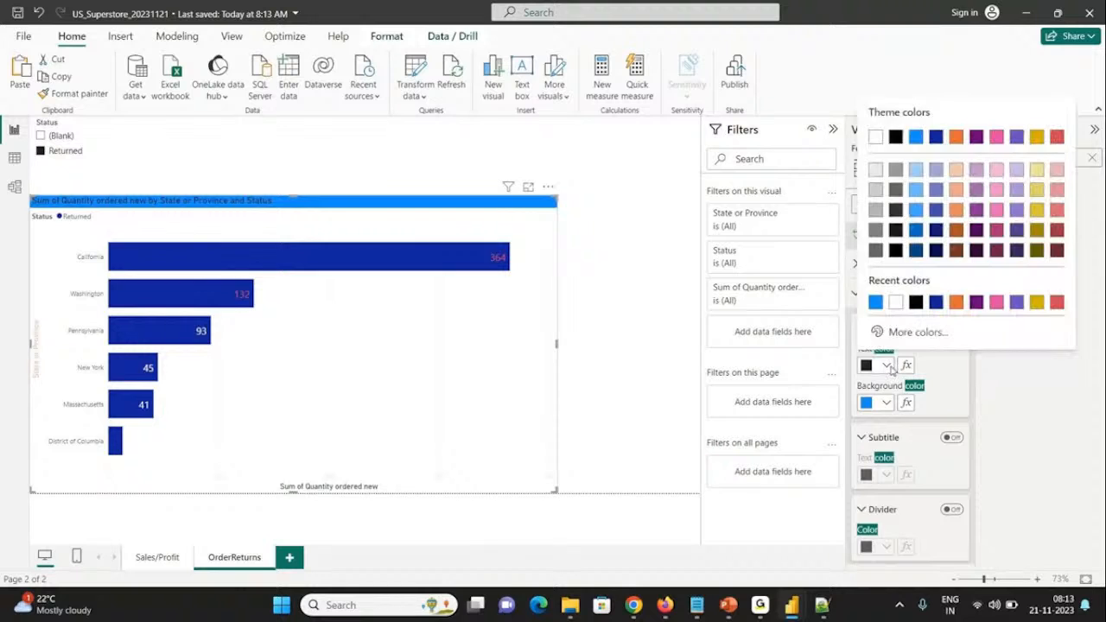
pyautogui.click(934, 386)
pyautogui.scroll(-3, 971, 331)
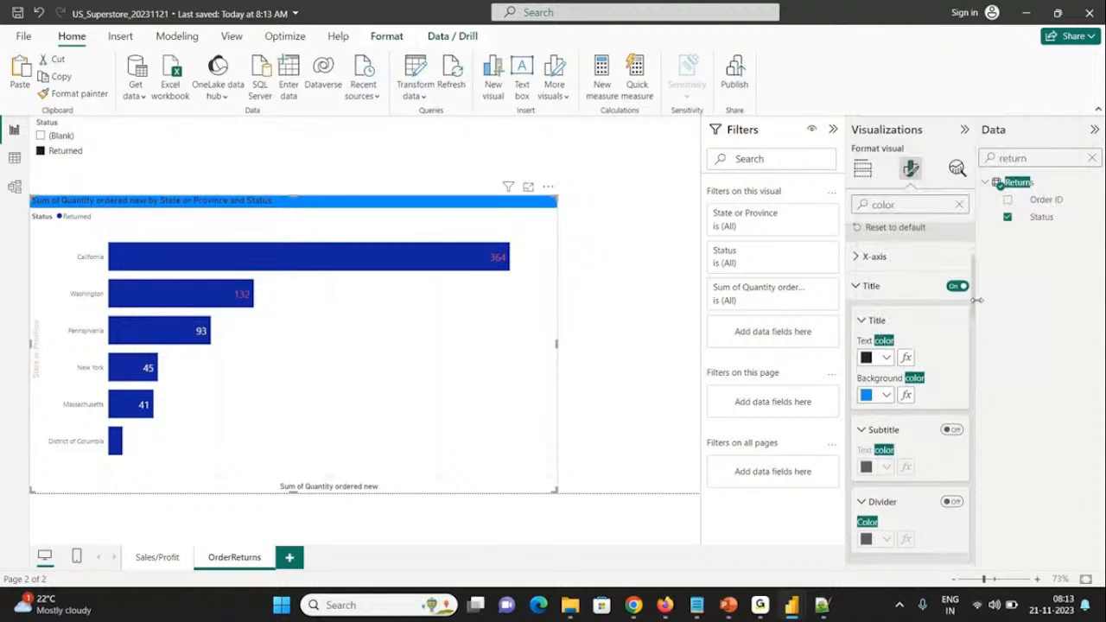
# Step: Look through the bar chart's remaining color settings and clear the format settings search
pyautogui.moveTo(973, 330); pyautogui.dragTo(973, 453)
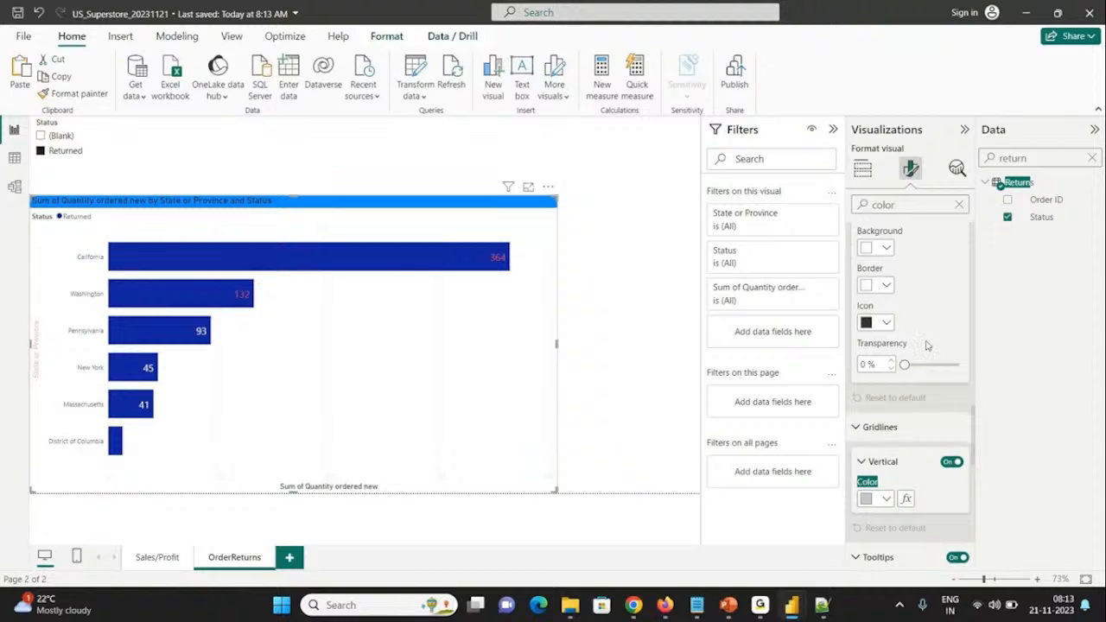
pyautogui.click(958, 205)
pyautogui.click(303, 171)
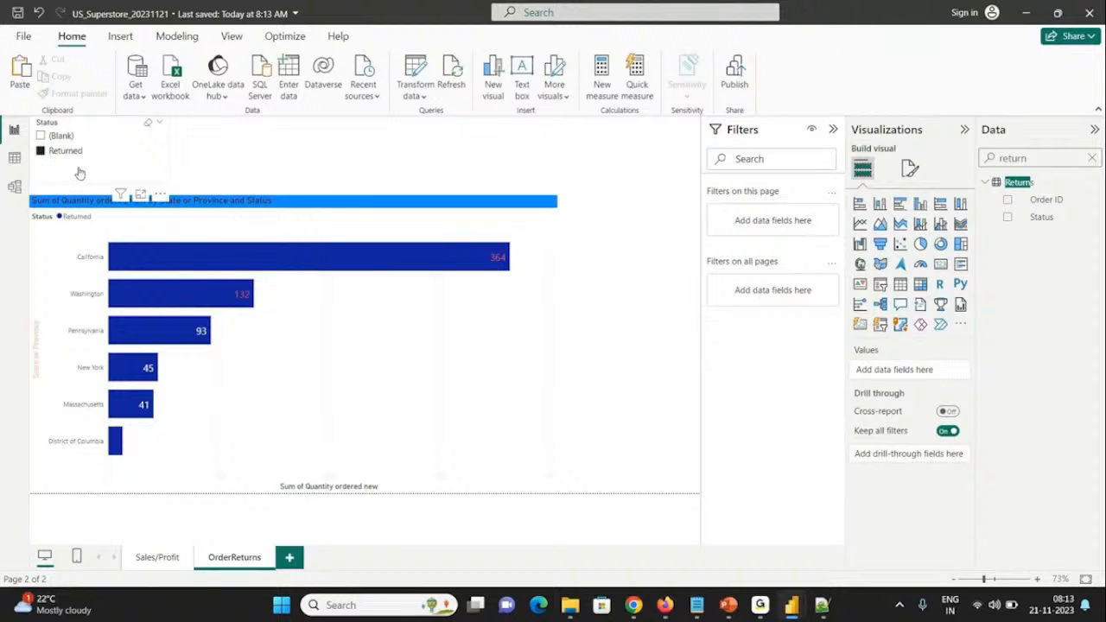
# Step: Keep Returned selected in the Status slicer and change the slicer's style to Dropdown
pyautogui.click(112, 153)
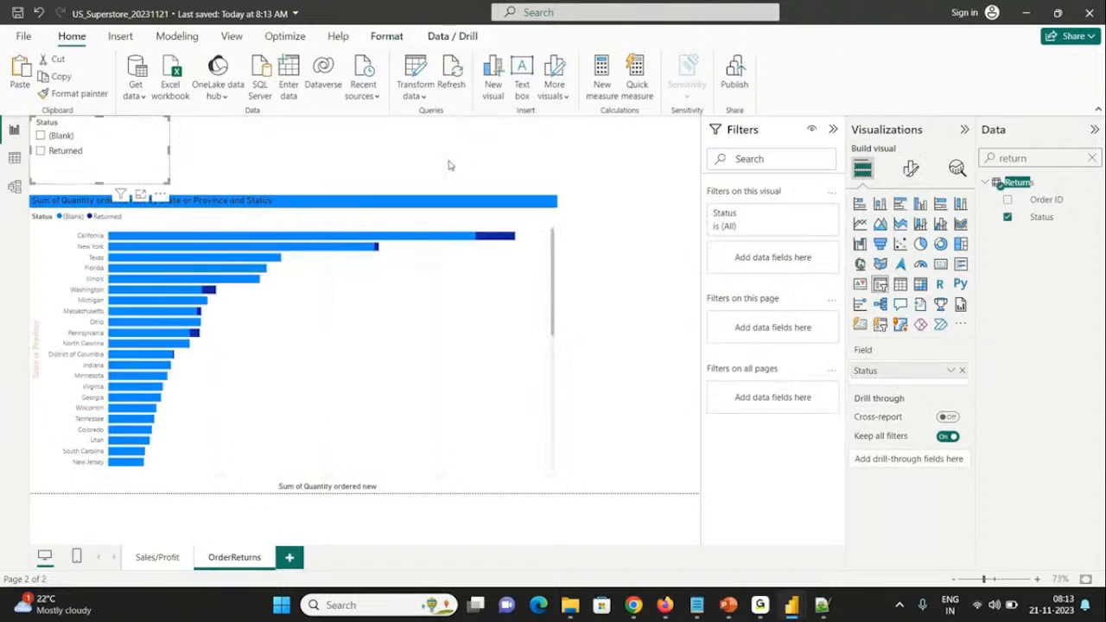
pyautogui.click(55, 153)
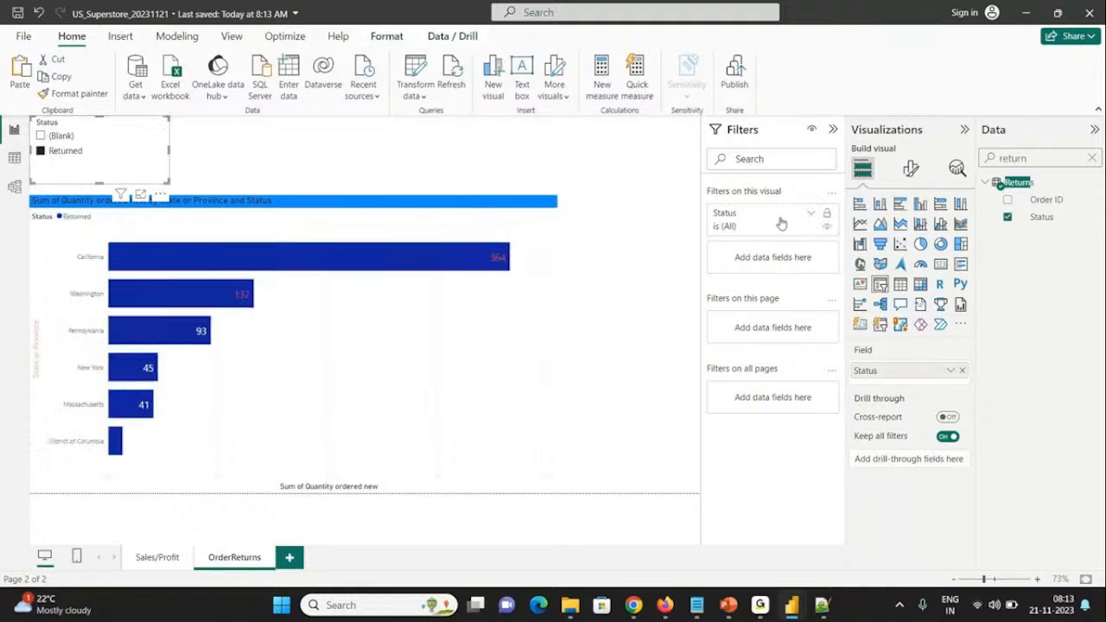
pyautogui.click(914, 173)
pyautogui.click(871, 269)
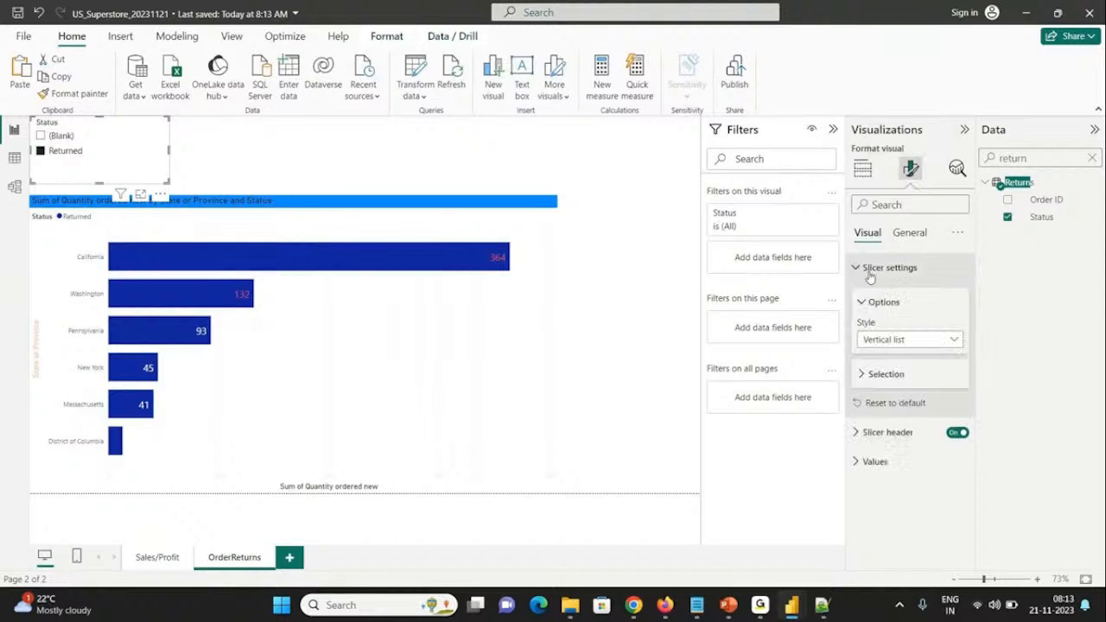
pyautogui.click(889, 342)
pyautogui.click(887, 392)
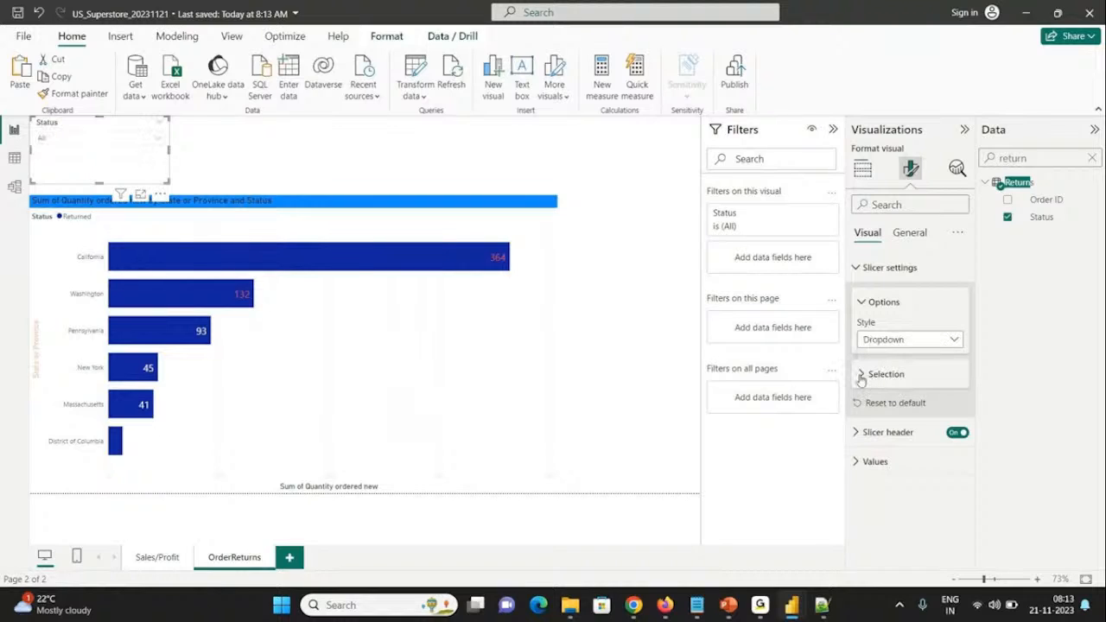
# Step: Turn off multi-select with Ctrl for the Status slicer and check its dropdown list
pyautogui.click(862, 378)
pyautogui.click(952, 414)
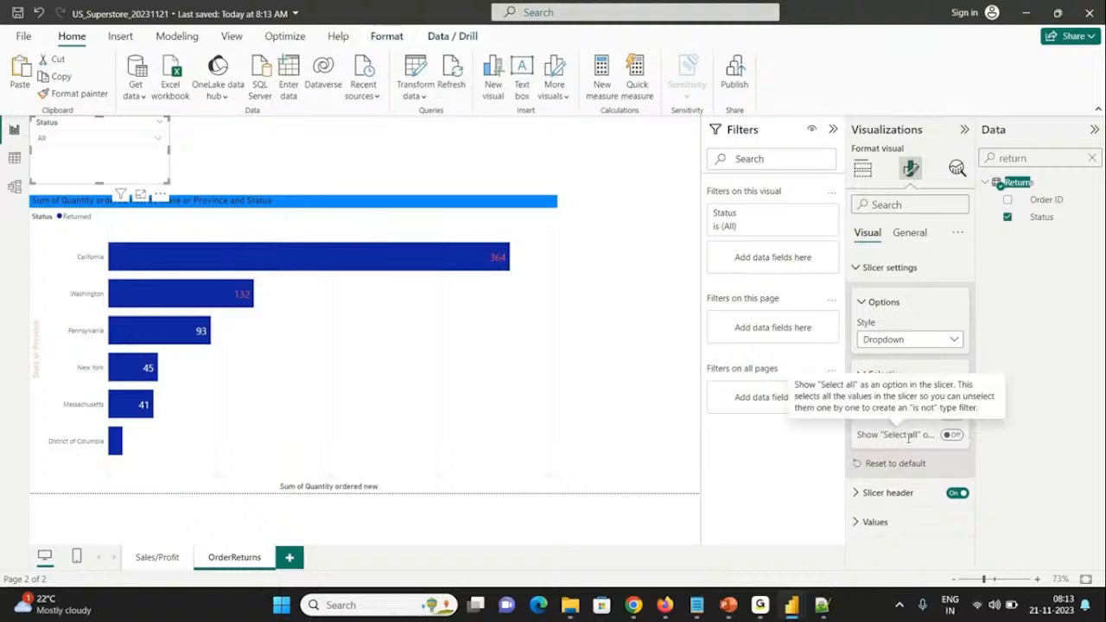
pyautogui.click(105, 139)
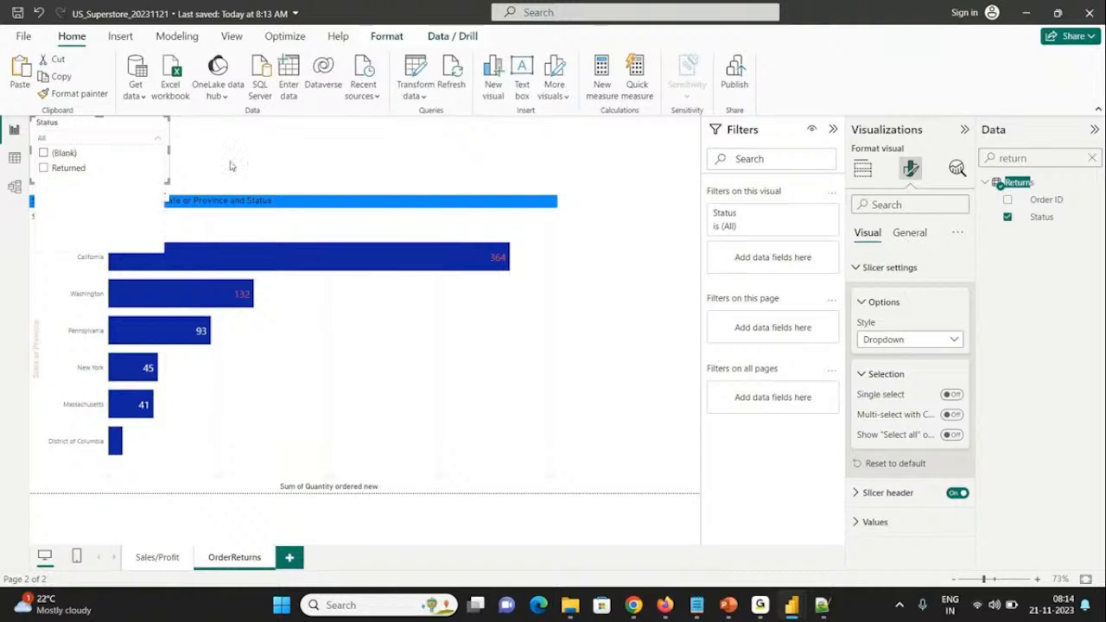
# Step: Turn on the "Select all" option for the Status slicer, comparing its dropdown list with the option off and on
pyautogui.click(955, 440)
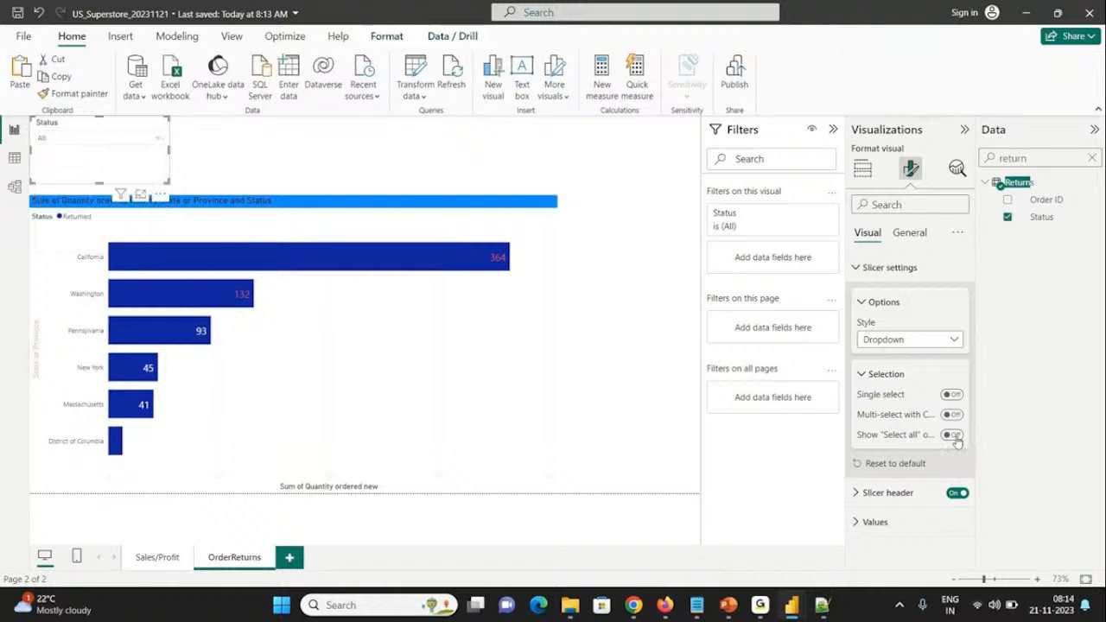
pyautogui.click(953, 438)
pyautogui.click(79, 139)
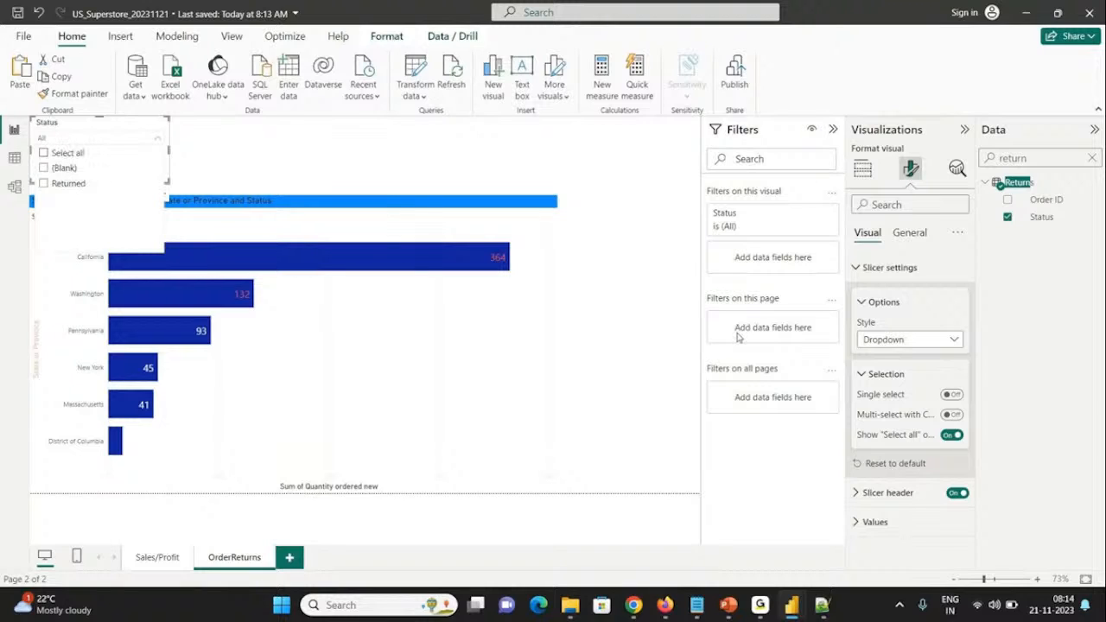
pyautogui.click(950, 438)
pyautogui.click(949, 438)
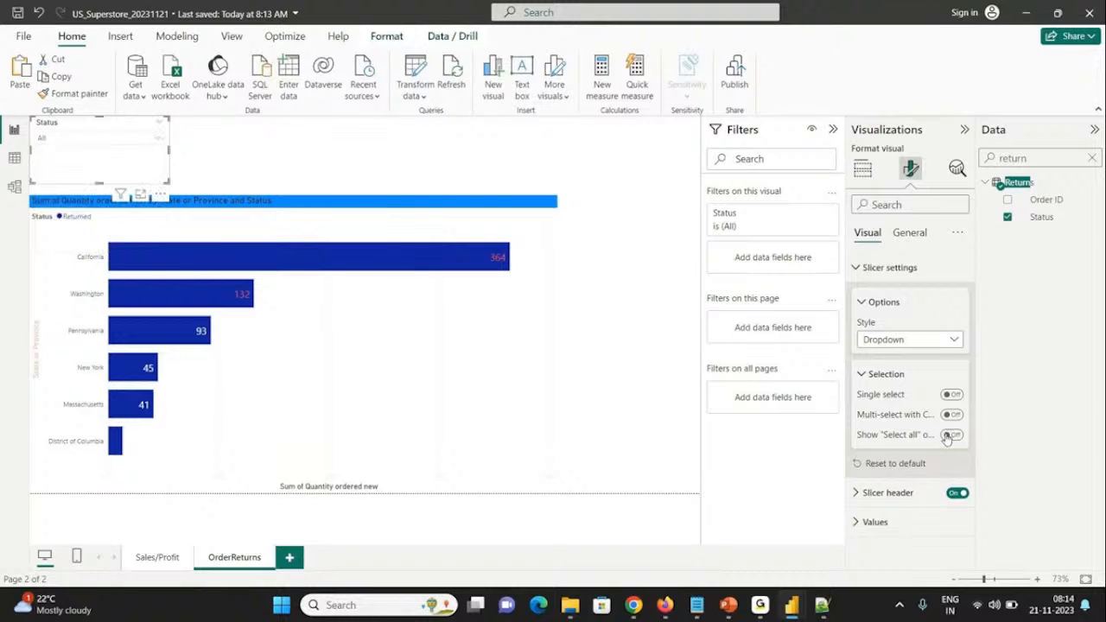
pyautogui.click(87, 141)
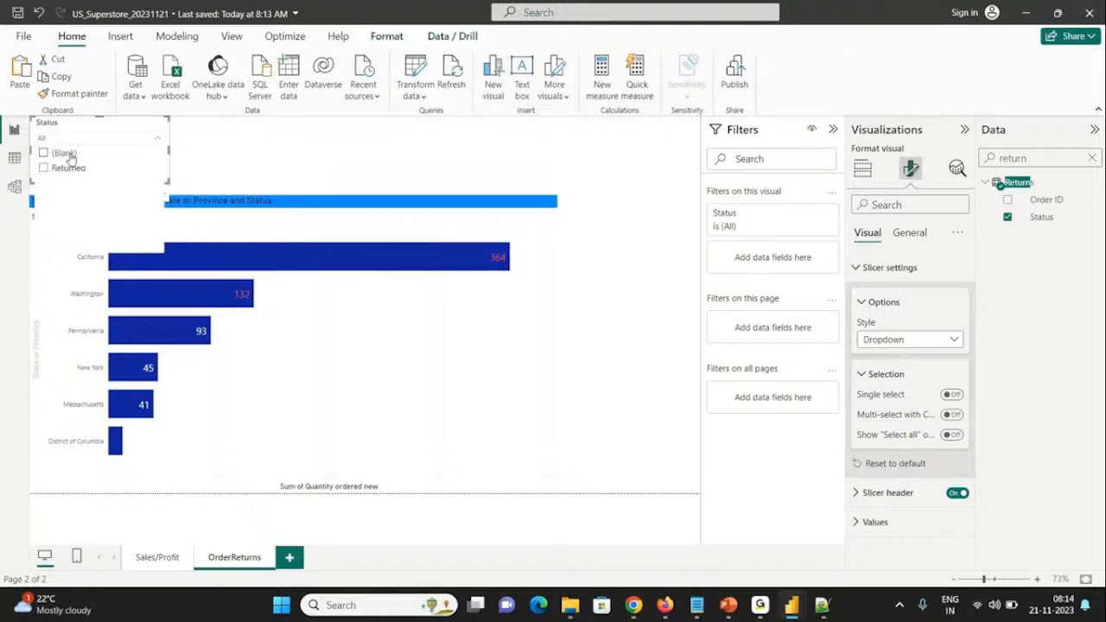
pyautogui.click(955, 439)
pyautogui.click(953, 435)
pyautogui.click(117, 142)
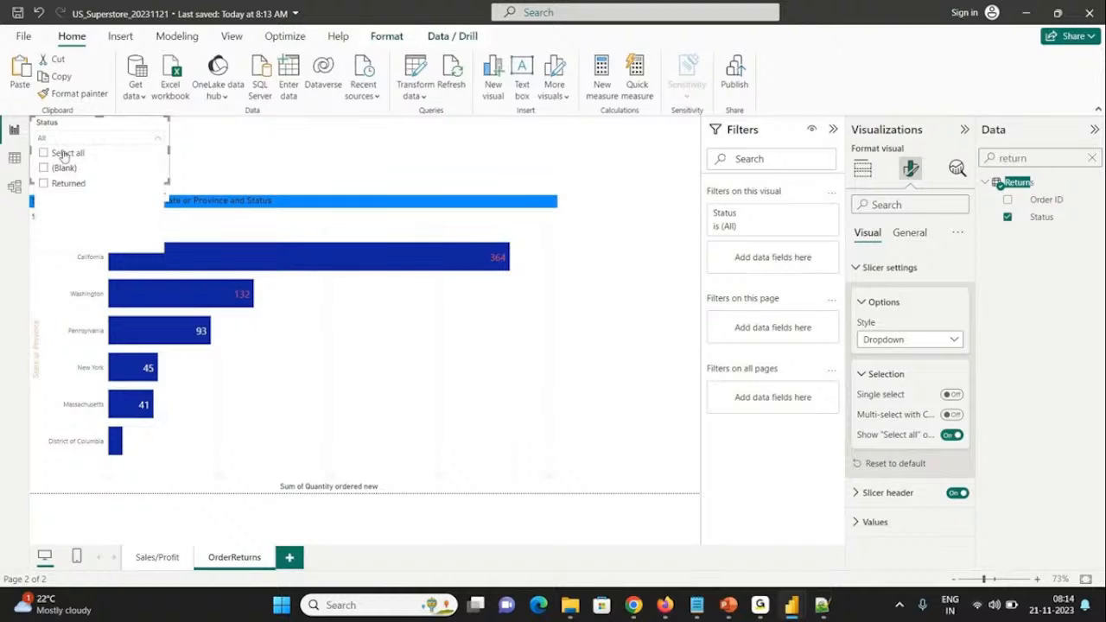
# Step: Filter the OrderReturns page to Returned through the Status slicer's dropdown, try Select all, and save the report
pyautogui.click(61, 183)
pyautogui.click(240, 171)
pyautogui.click(102, 138)
pyautogui.click(45, 153)
pyautogui.click(66, 155)
pyautogui.click(43, 183)
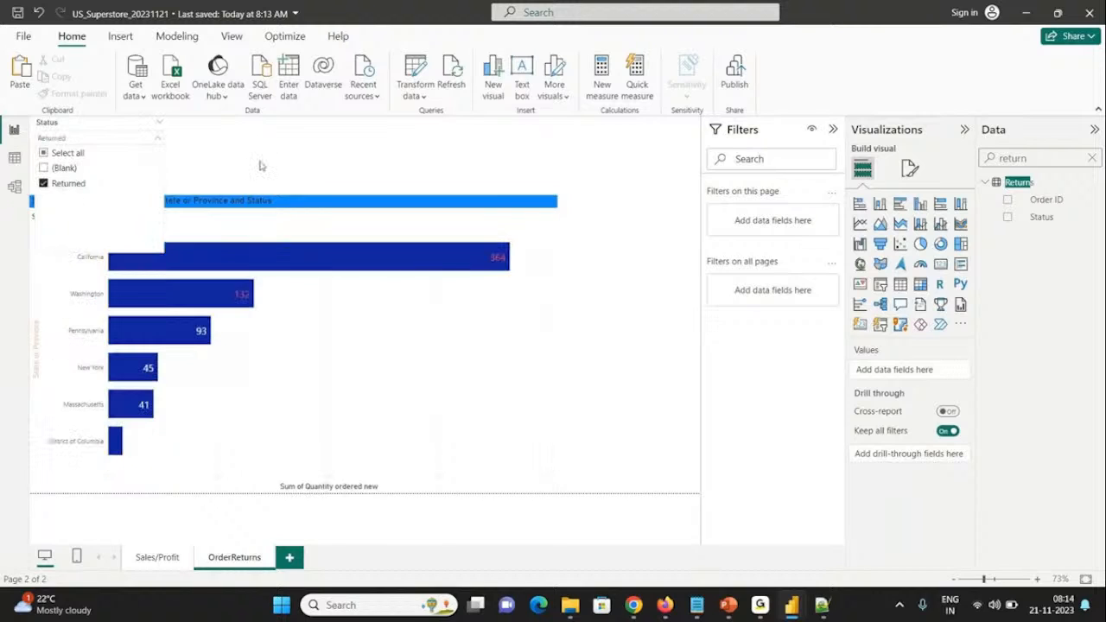
pyautogui.click(270, 162)
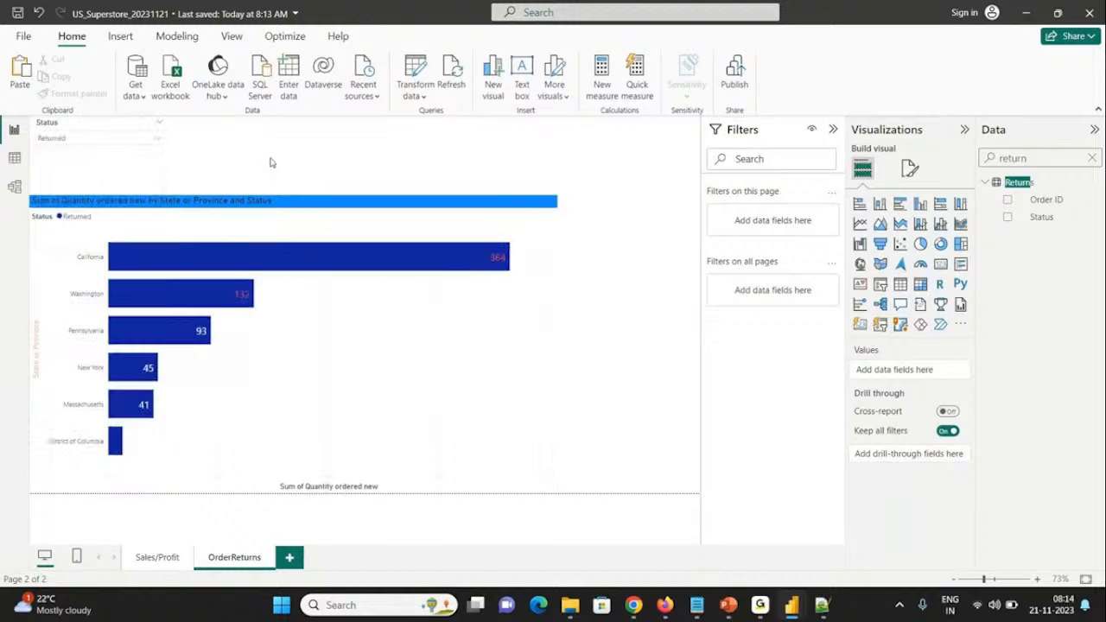
pyautogui.click(90, 146)
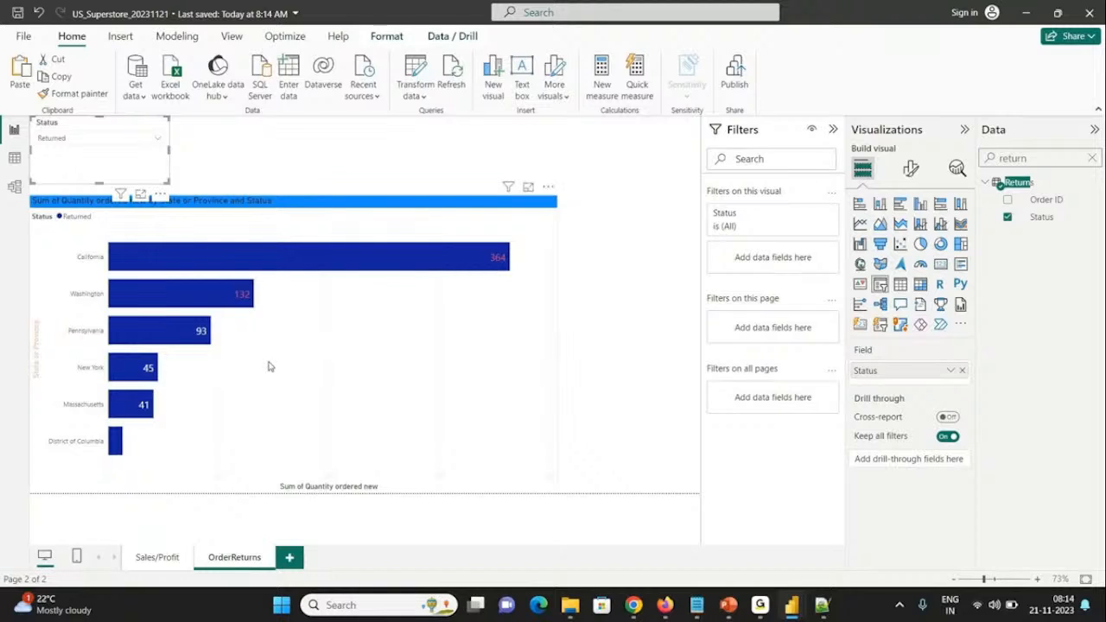
# Step: Switch to the US_Super_Store report to view its CustomersbyProduct page, and return to US_Superstore_20231121
pyautogui.moveTo(760, 606)
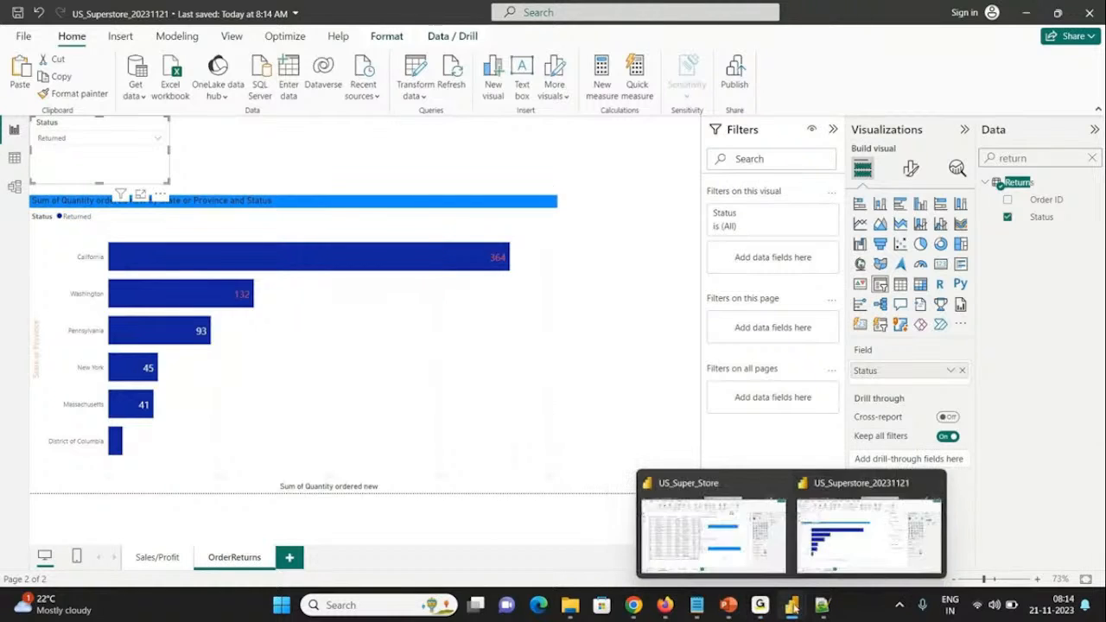
pyautogui.click(711, 527)
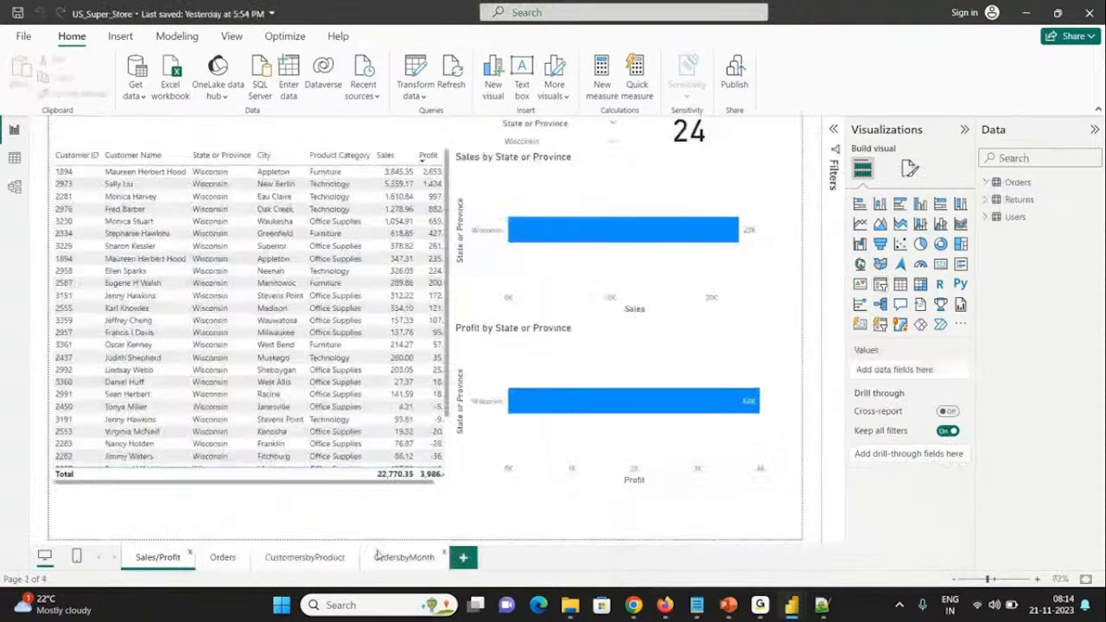
pyautogui.click(335, 559)
pyautogui.hotkey('alt', 'Tab')
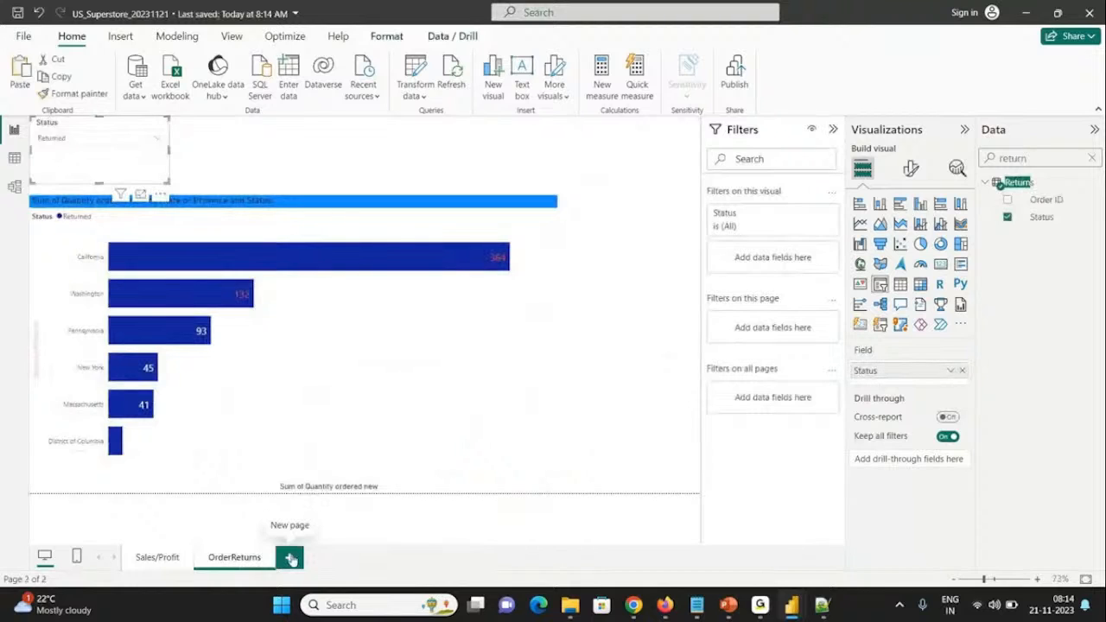
# Step: Add a new report page and name it CustomersbyProduct
pyautogui.click(291, 559)
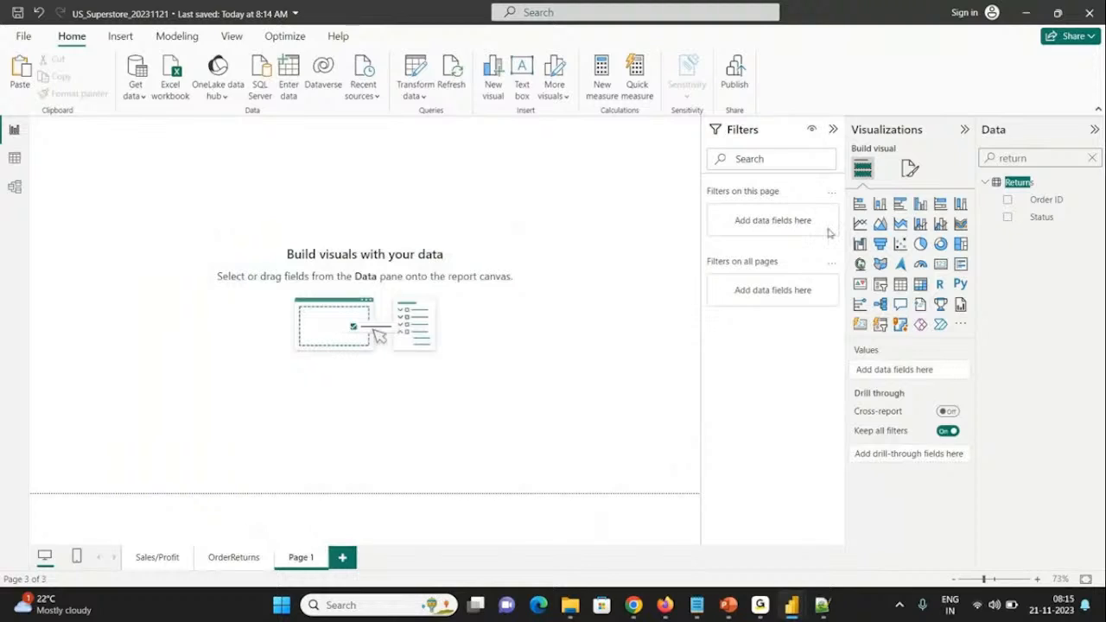
pyautogui.doubleClick(298, 557)
pyautogui.write('Custo')
pyautogui.write('merbyR')
pyautogui.write('roduct')
pyautogui.press('Return')
# Step: Insert a donut chart on the CustomersbyProduct page with Product Category from Orders as its legend
pyautogui.click(1037, 159)
pyautogui.doubleClick(1037, 159)
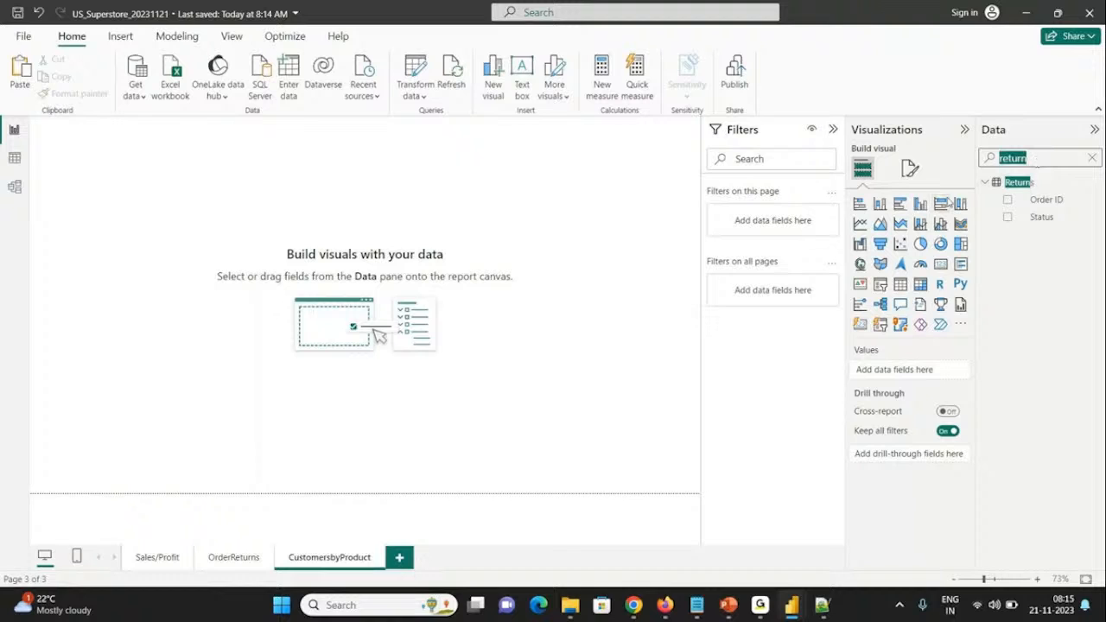
pyautogui.click(859, 205)
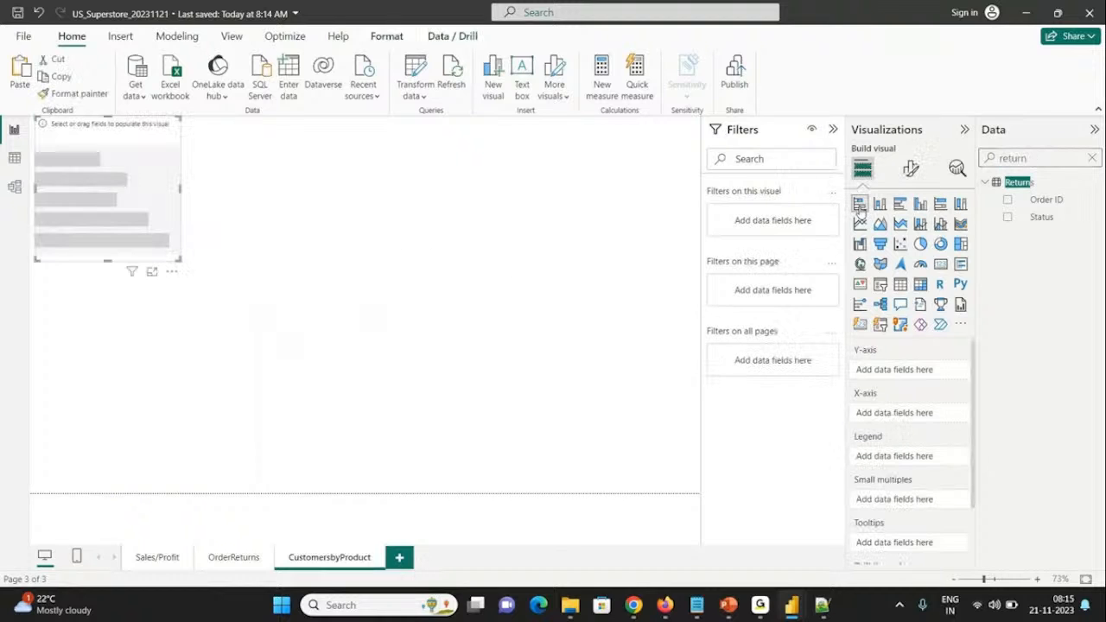
pyautogui.click(920, 245)
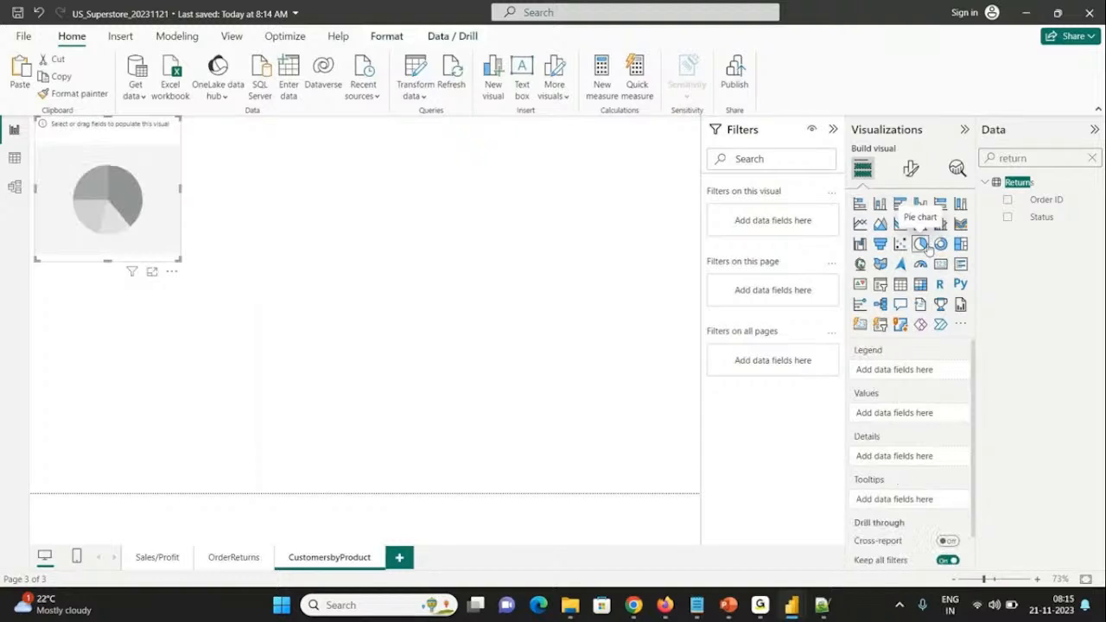
pyautogui.click(939, 245)
pyautogui.doubleClick(1034, 158)
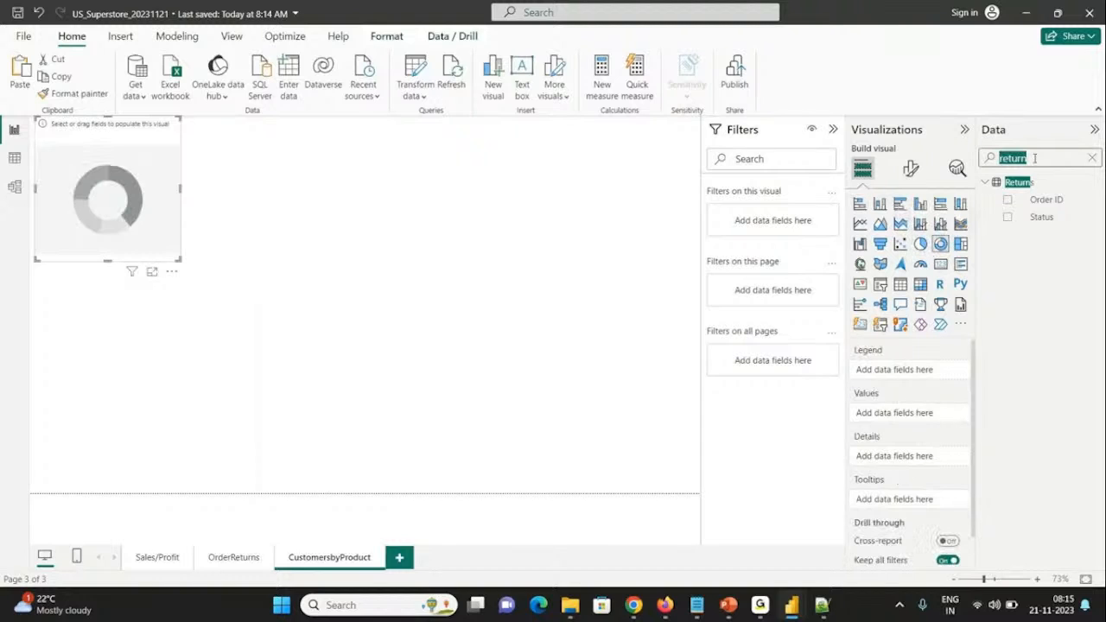
pyautogui.write('produ')
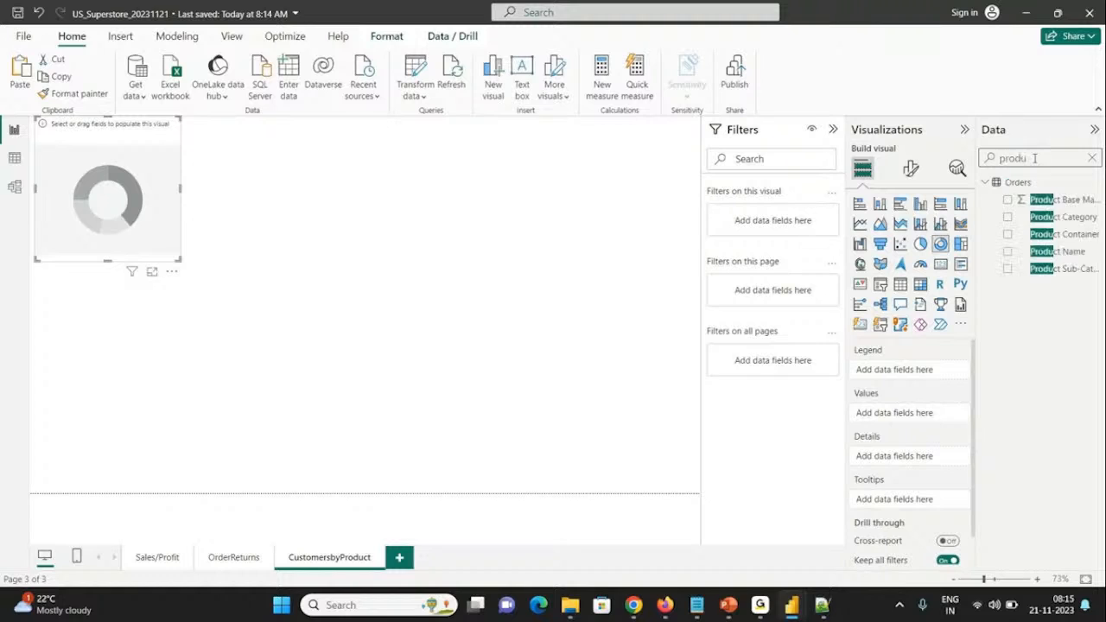
pyautogui.click(1007, 217)
# Step: Add Customer ID from Orders to the donut chart's details and enlarge the chart to about twice its width
pyautogui.doubleClick(1012, 159)
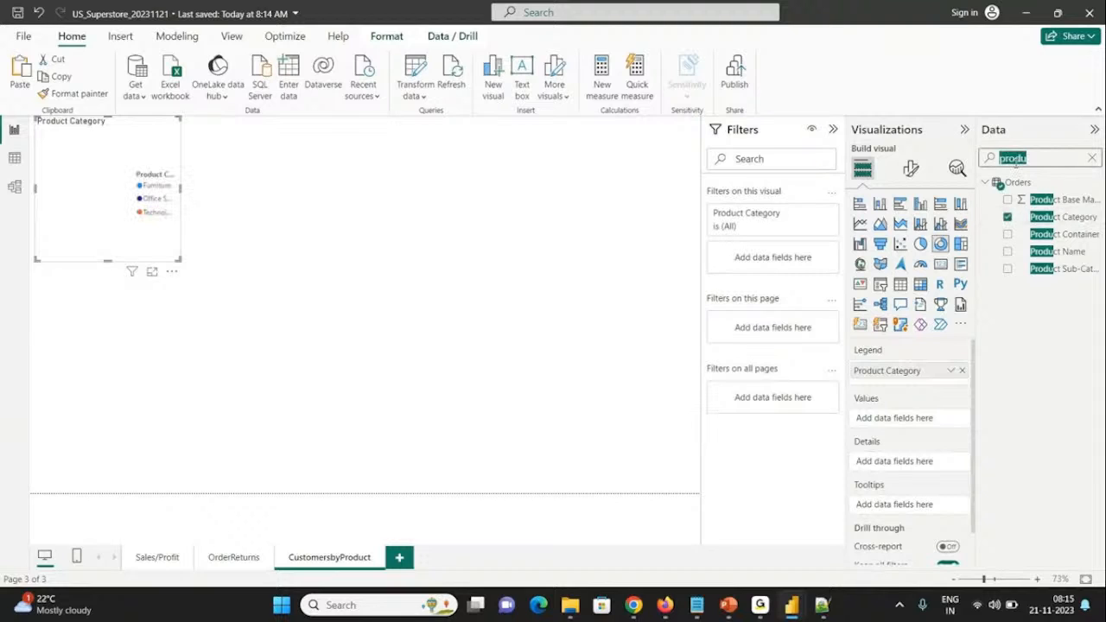
pyautogui.press('BackSpace')
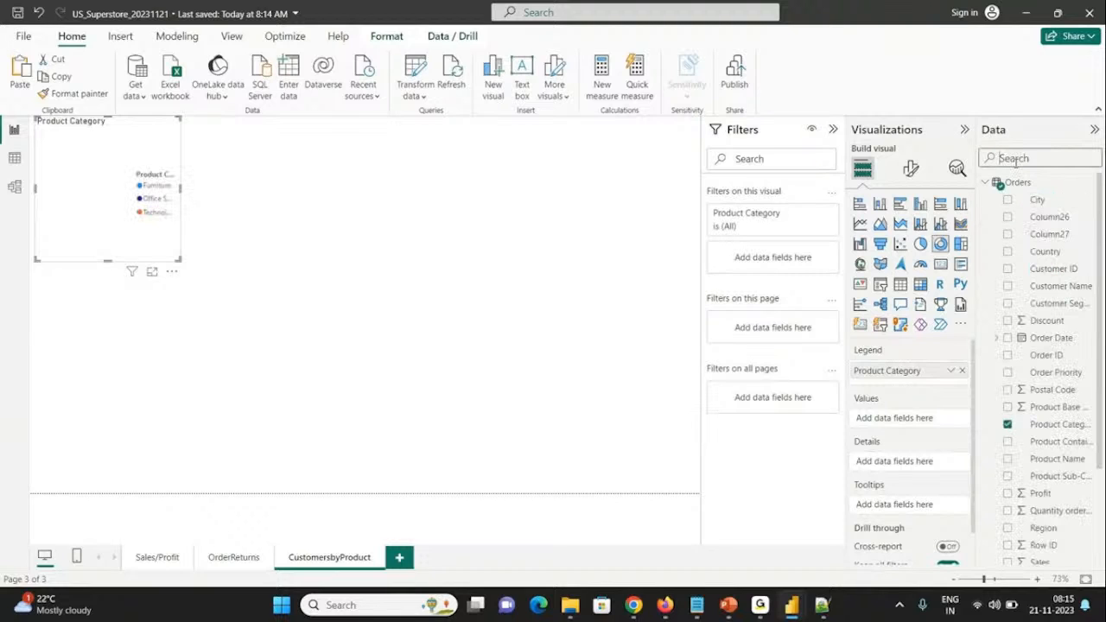
pyautogui.write('cust')
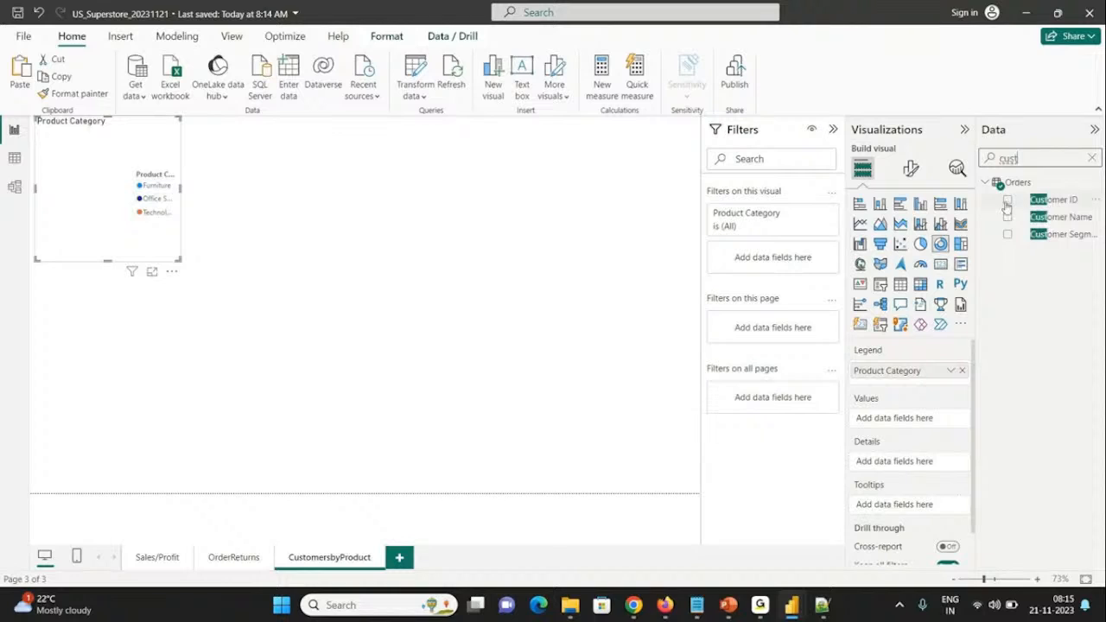
pyautogui.click(1006, 201)
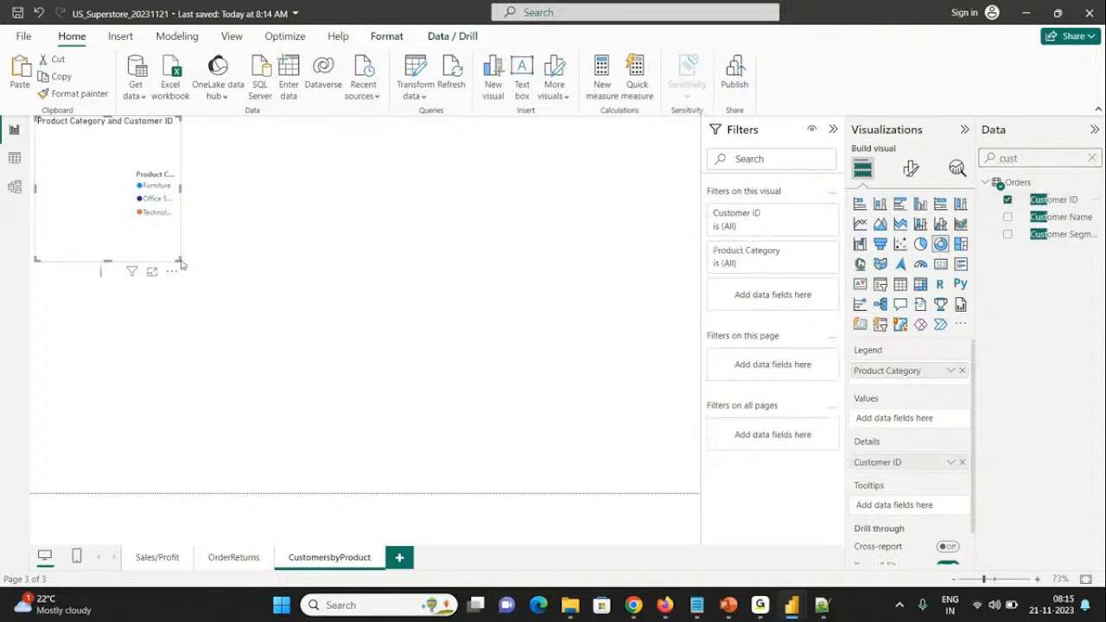
pyautogui.moveTo(180, 261); pyautogui.dragTo(347, 309)
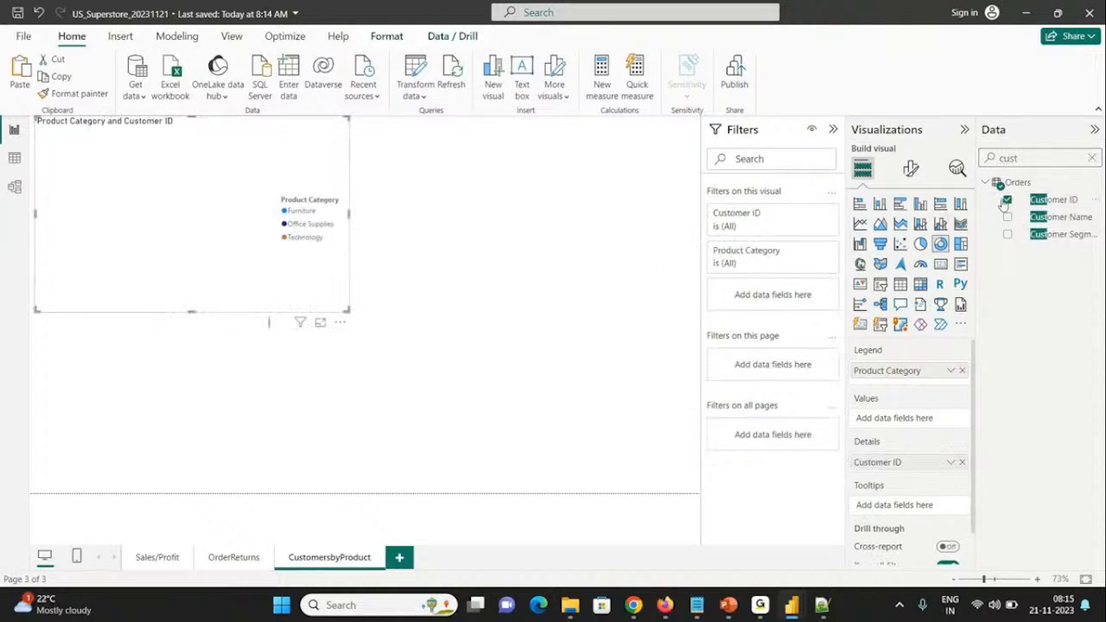
# Step: Add the Quantity ordered new field from Orders as the donut chart's values
pyautogui.doubleClick(1033, 158)
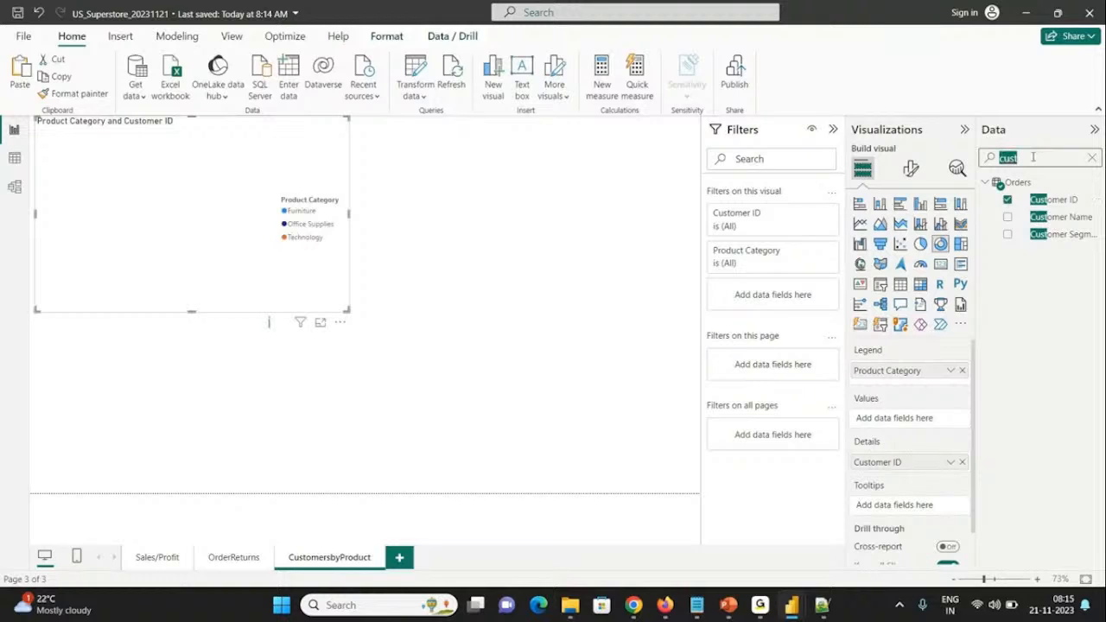
pyautogui.write('quan')
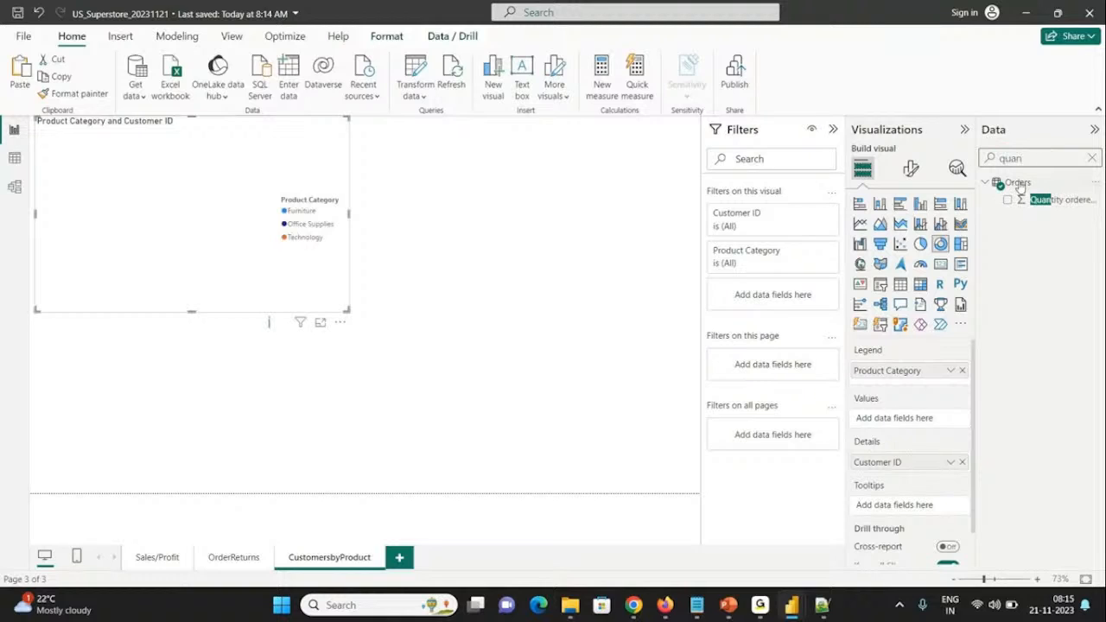
pyautogui.click(1007, 199)
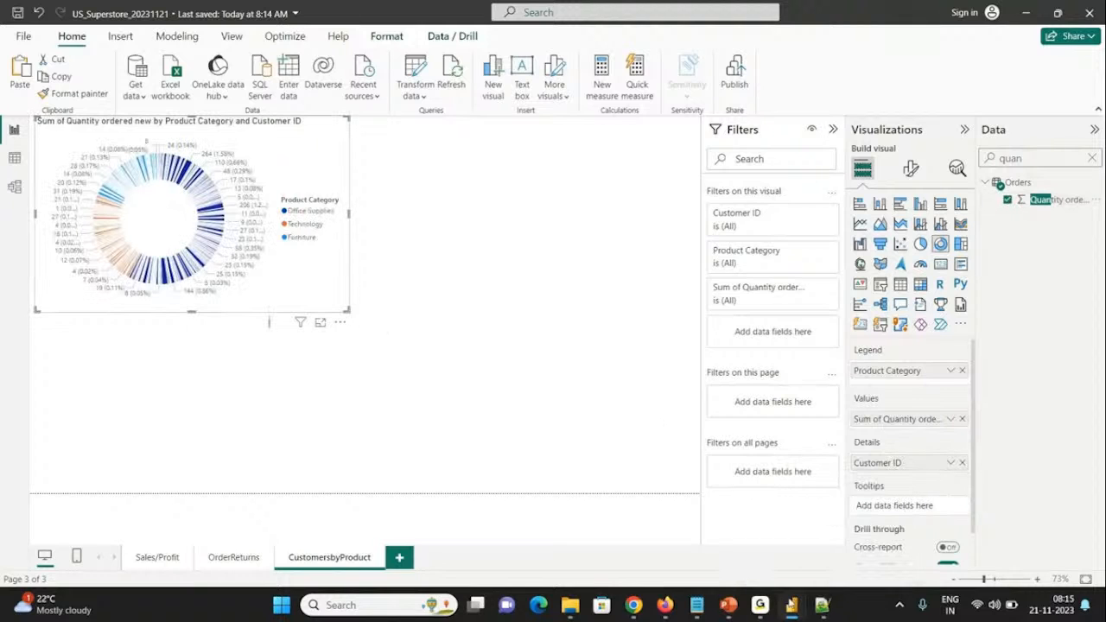
# Step: Switch to the US_Super_Store report and examine the fields behind its "Sales by Product Category and Product Sub-Category" donut chart
pyautogui.moveTo(788, 601)
pyautogui.click(712, 527)
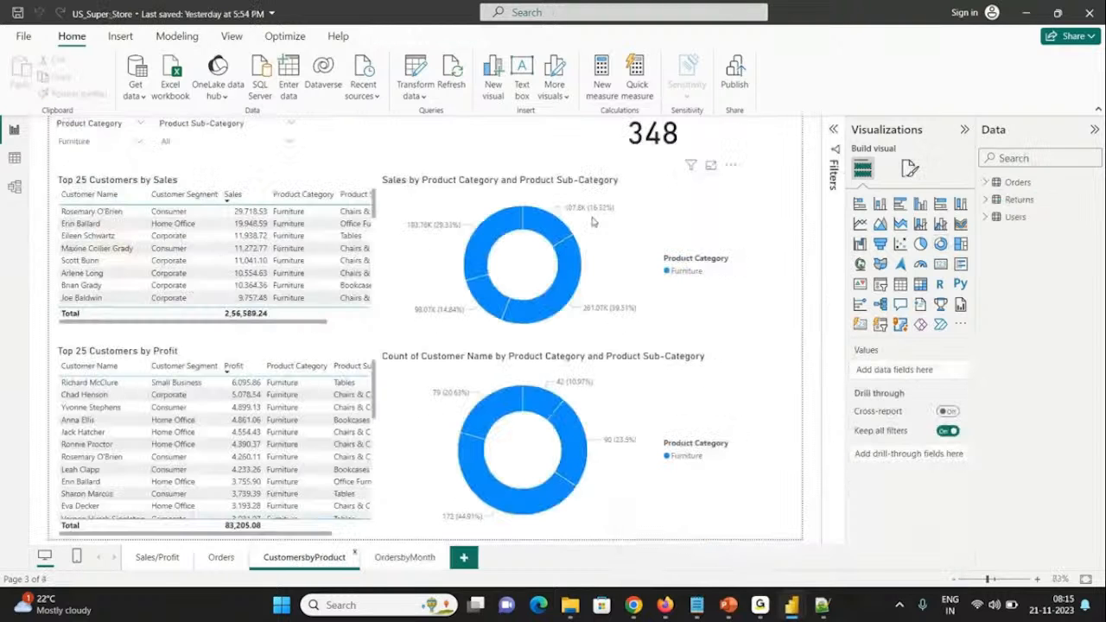
pyautogui.click(592, 222)
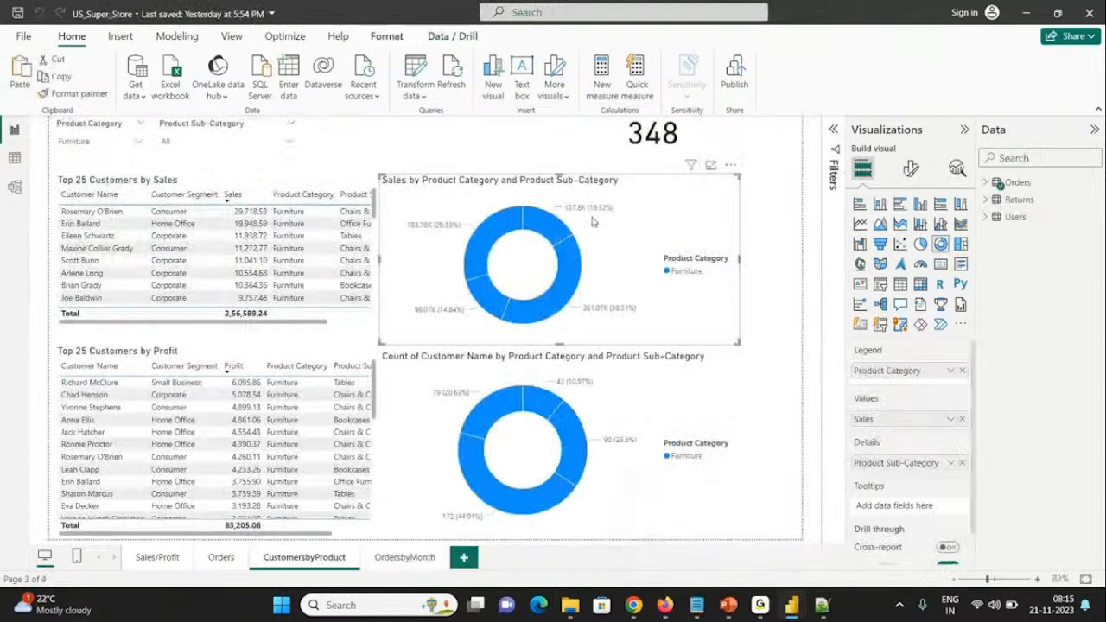
# Step: Switch back to the US_Superstore_20231121 report, convert the donut chart to a slightly larger stacked bar chart, and remove Customer ID
pyautogui.hotkey('alt', 'Tab')
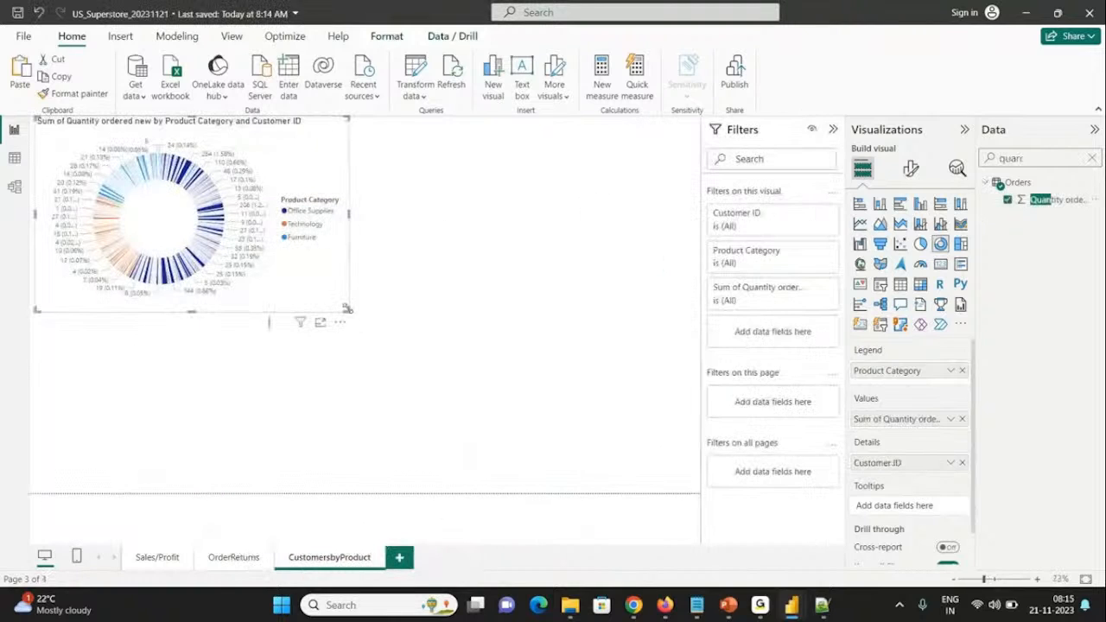
pyautogui.moveTo(348, 310); pyautogui.dragTo(399, 328)
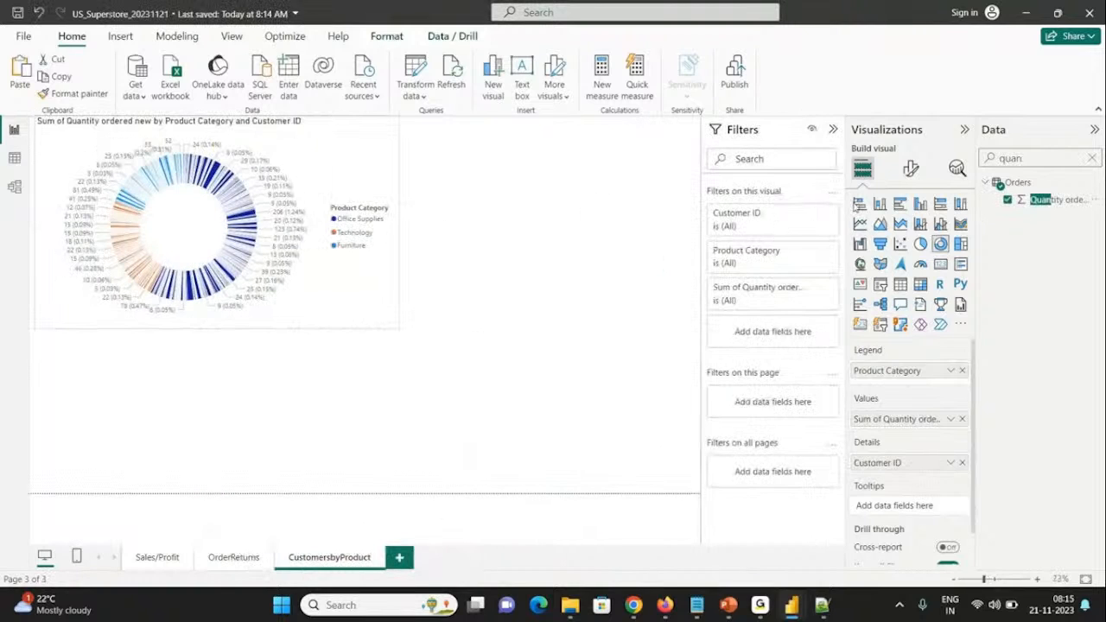
pyautogui.click(860, 205)
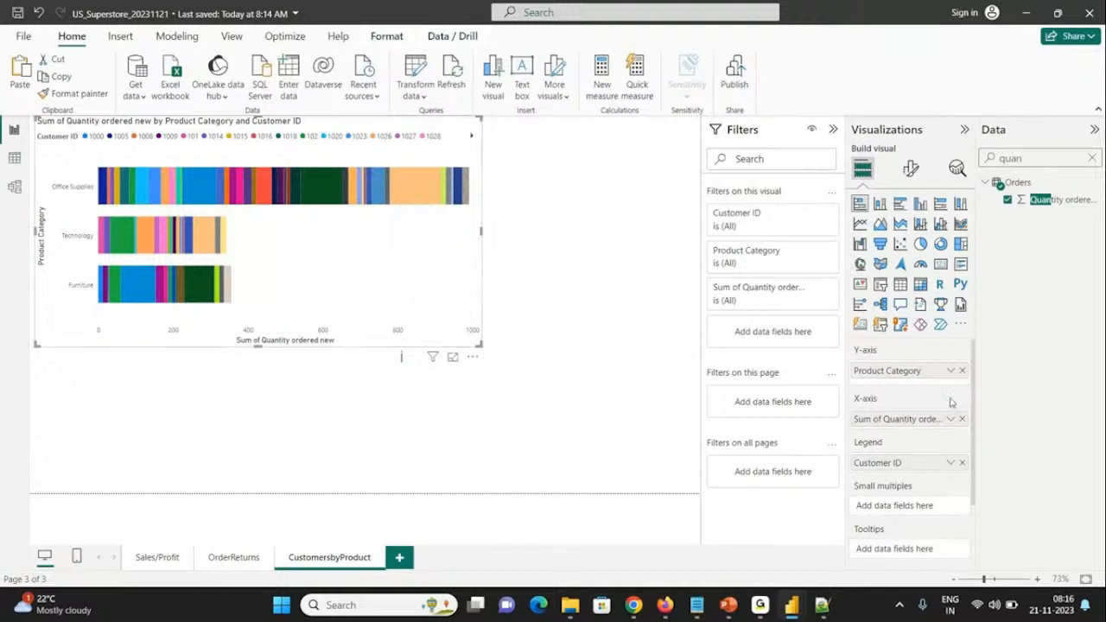
pyautogui.click(963, 463)
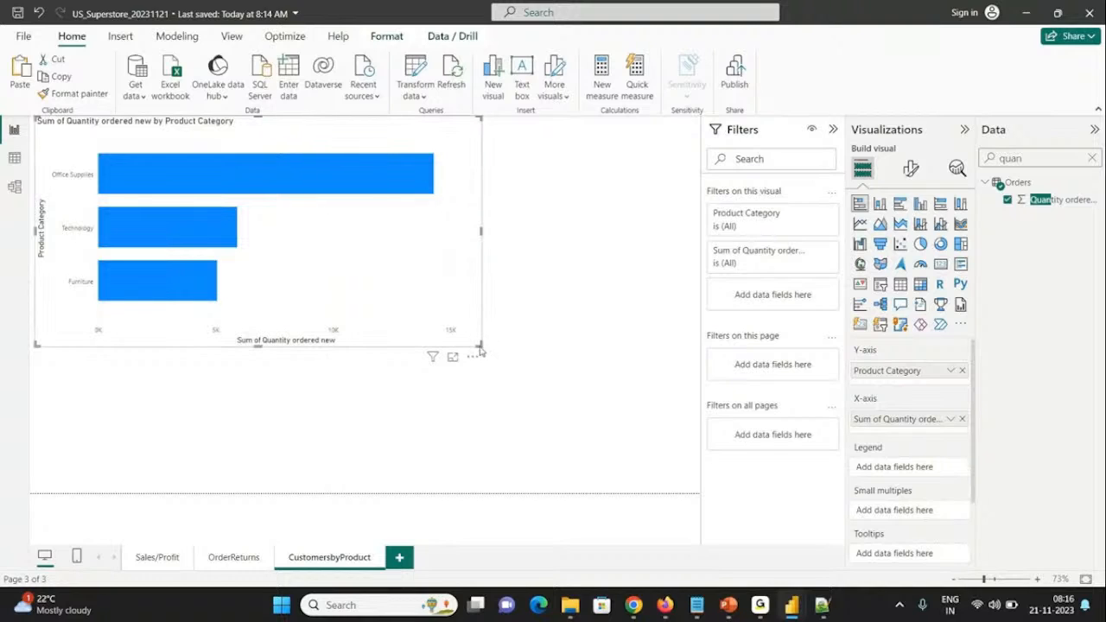
pyautogui.moveTo(480, 347); pyautogui.dragTo(402, 326)
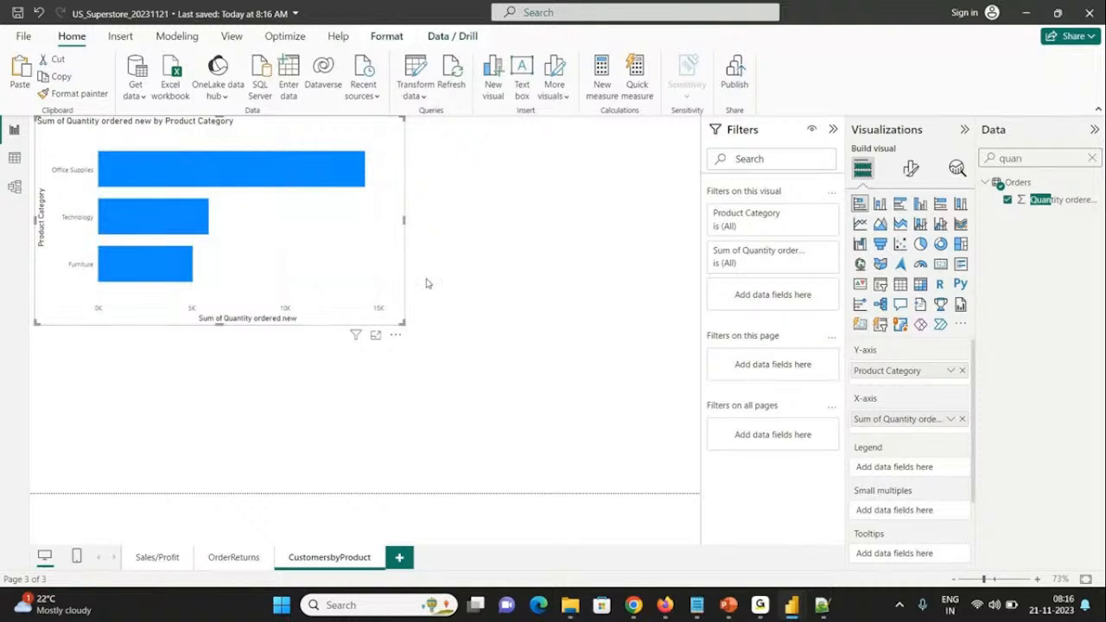
# Step: Turn on data labels for the Product Category bar chart
pyautogui.click(909, 171)
pyautogui.click(898, 202)
pyautogui.write('da')
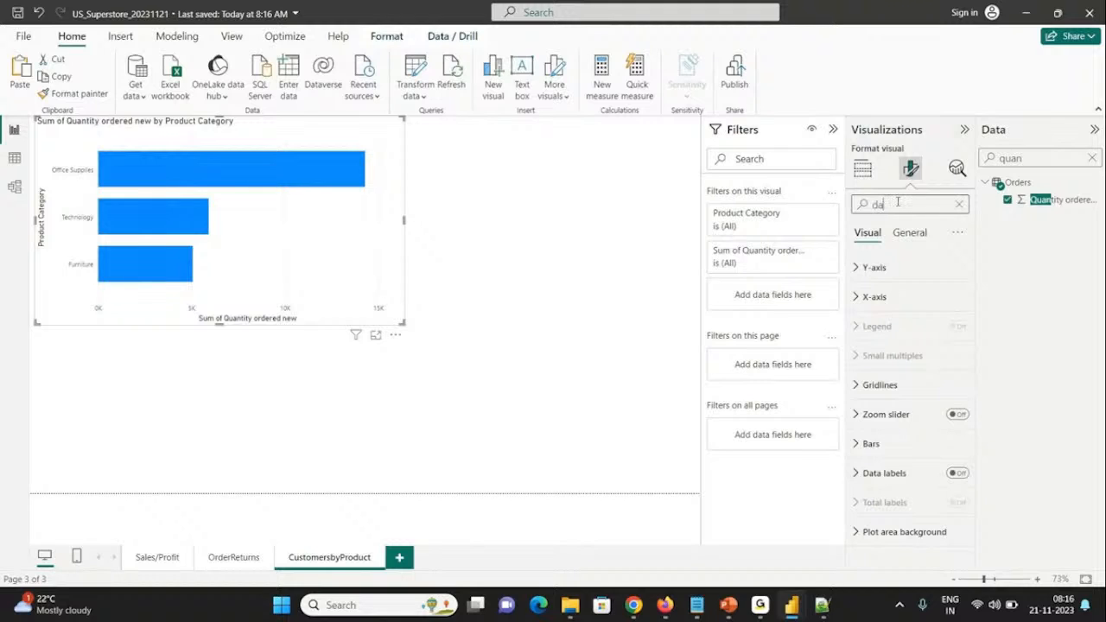
pyautogui.write('ta')
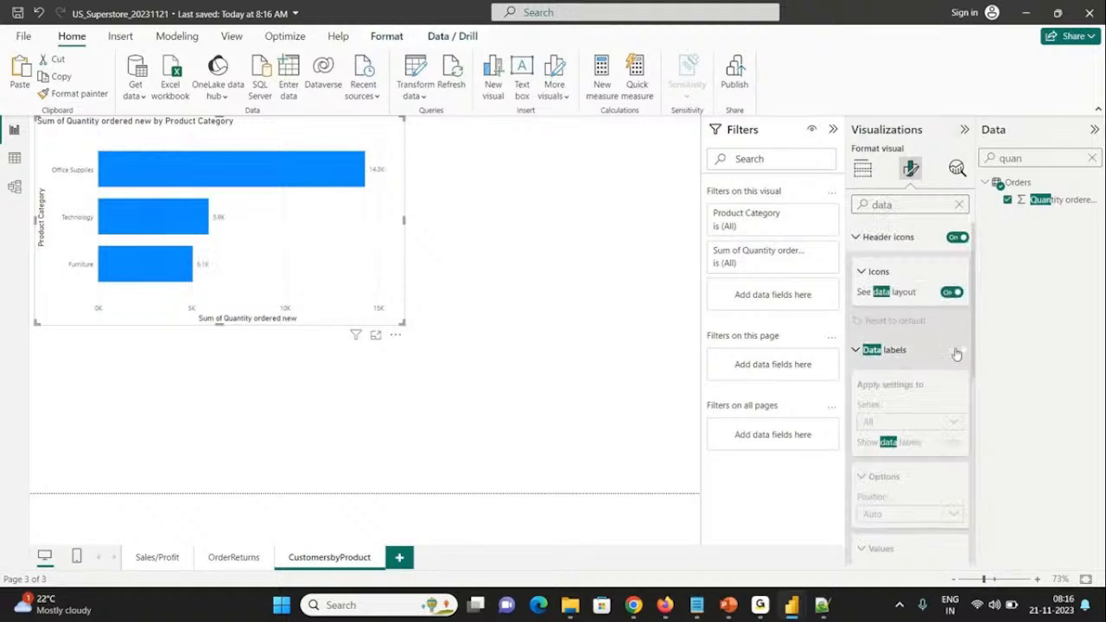
pyautogui.click(956, 350)
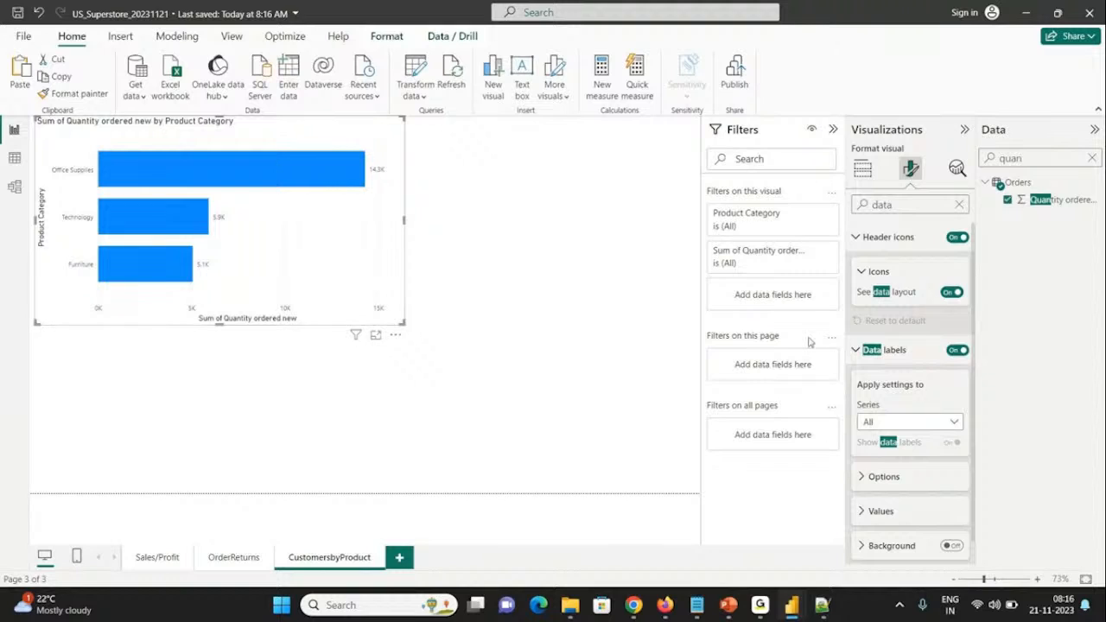
# Step: Set the font size of the bar chart's data label values to 14
pyautogui.click(875, 349)
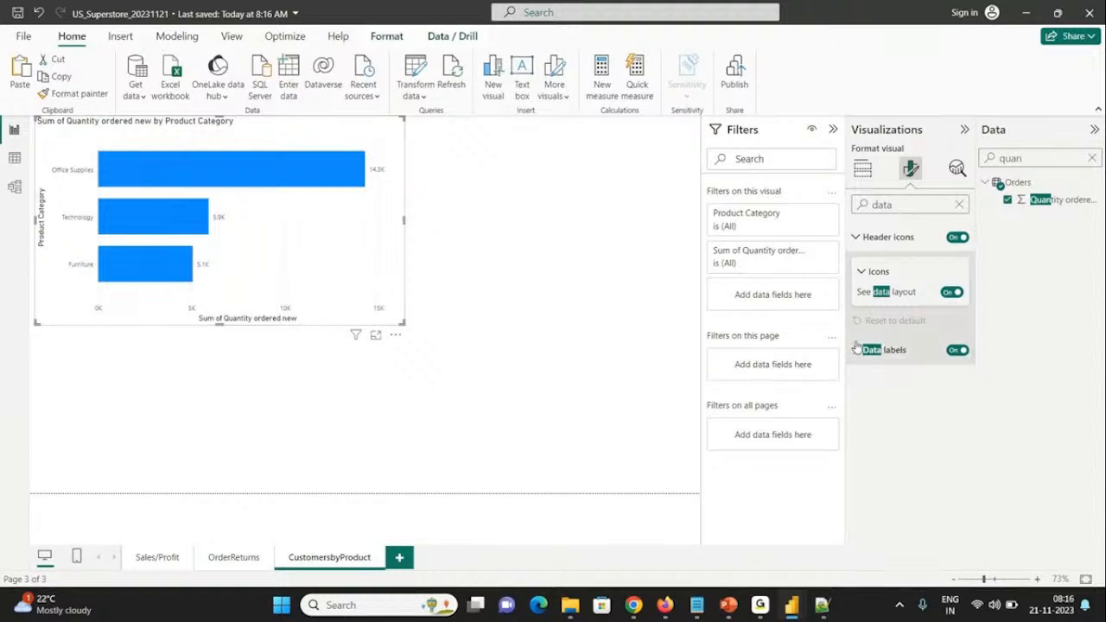
pyautogui.click(873, 349)
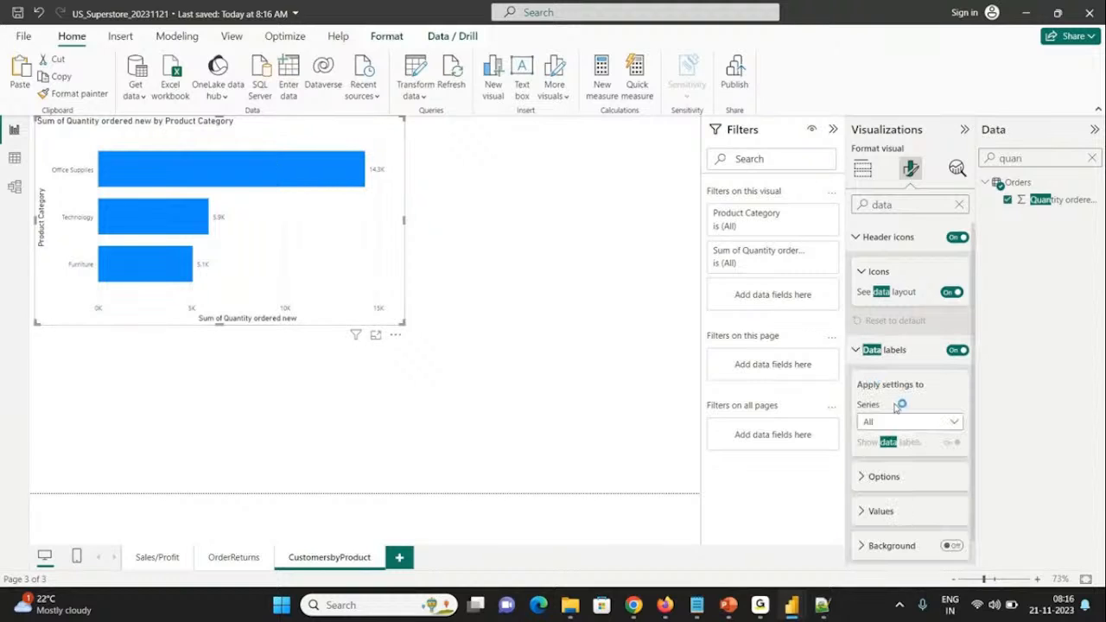
pyautogui.click(878, 515)
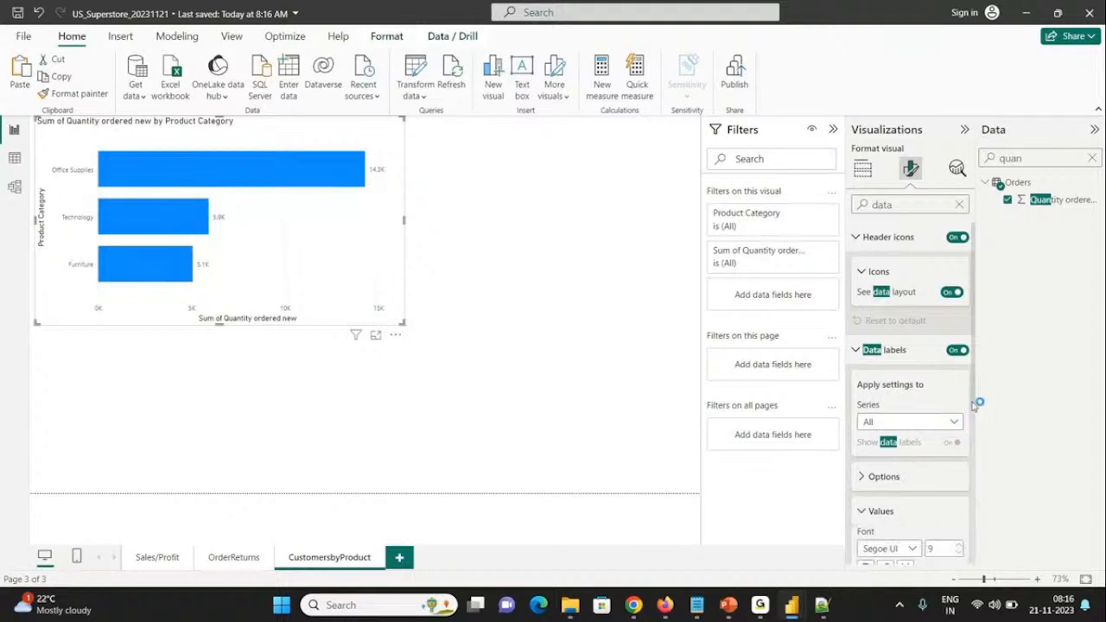
pyautogui.scroll(-3, 977, 402)
pyautogui.click(958, 436)
pyautogui.click(958, 436)
pyautogui.click(958, 436)
pyautogui.click(959, 437)
pyautogui.click(958, 436)
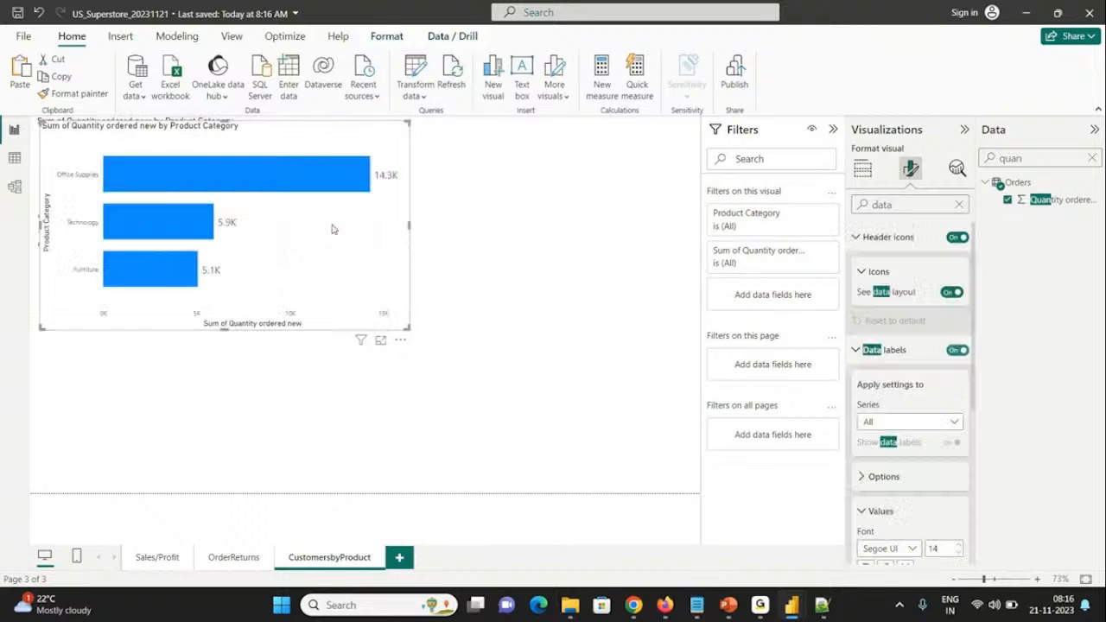
# Step: Place a copy of the bar chart below the original and replace its Y-axis field with Product Sub-Category from Orders
pyautogui.moveTo(331, 229); pyautogui.dragTo(320, 410)
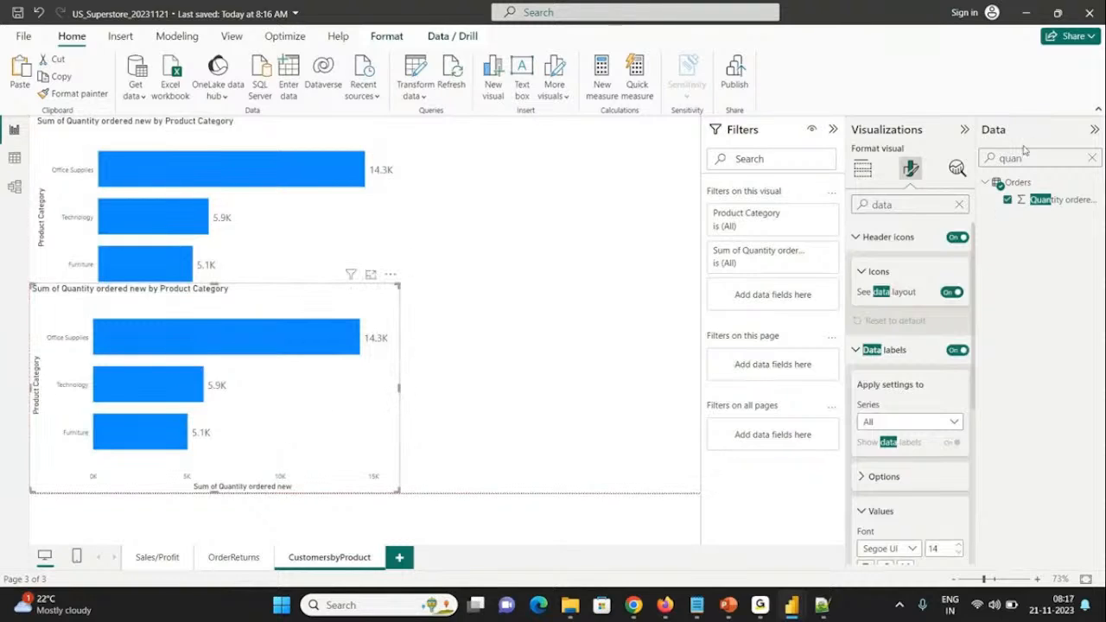
pyautogui.click(862, 171)
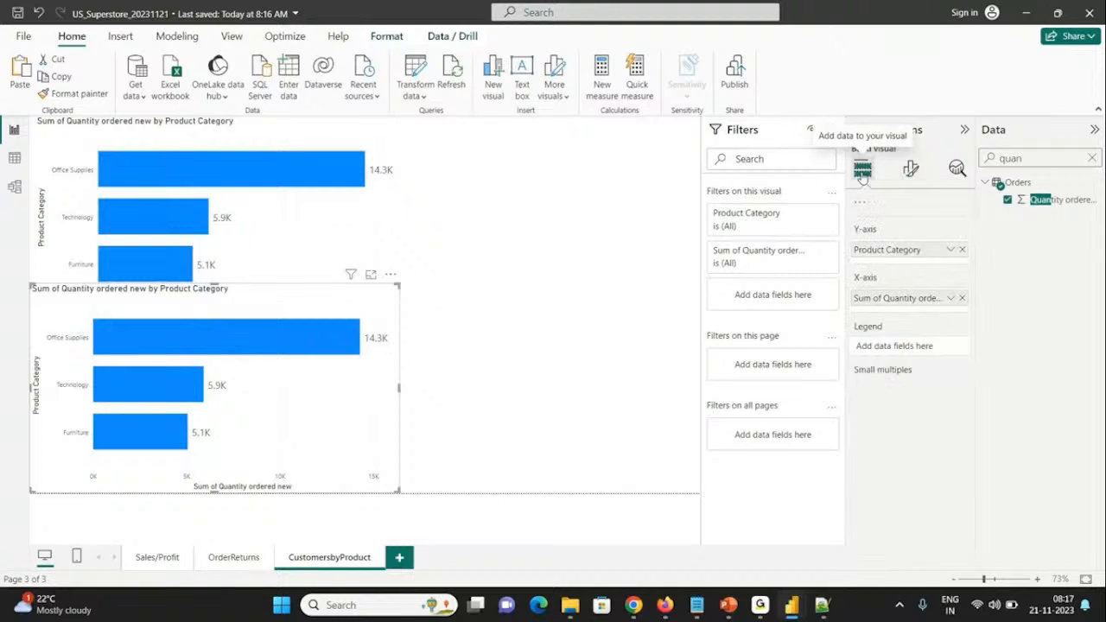
pyautogui.moveTo(974, 391)
pyautogui.mouseDown()
pyautogui.moveTo(973, 424)
pyautogui.moveTo(973, 372)
pyautogui.mouseUp()
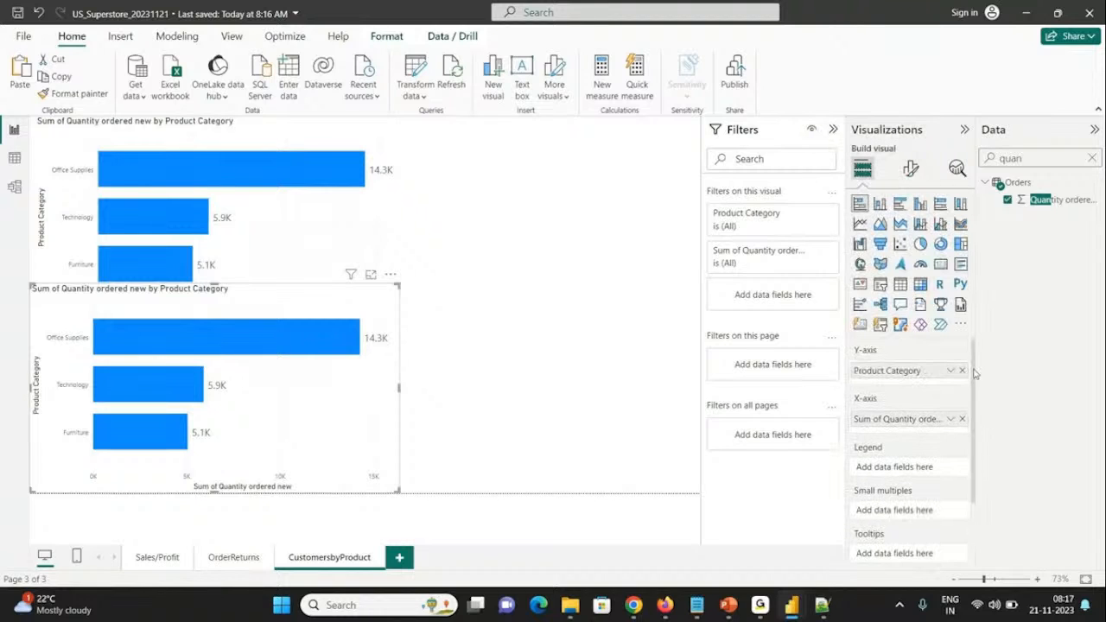
pyautogui.click(963, 370)
pyautogui.doubleClick(1028, 156)
pyautogui.write('sub')
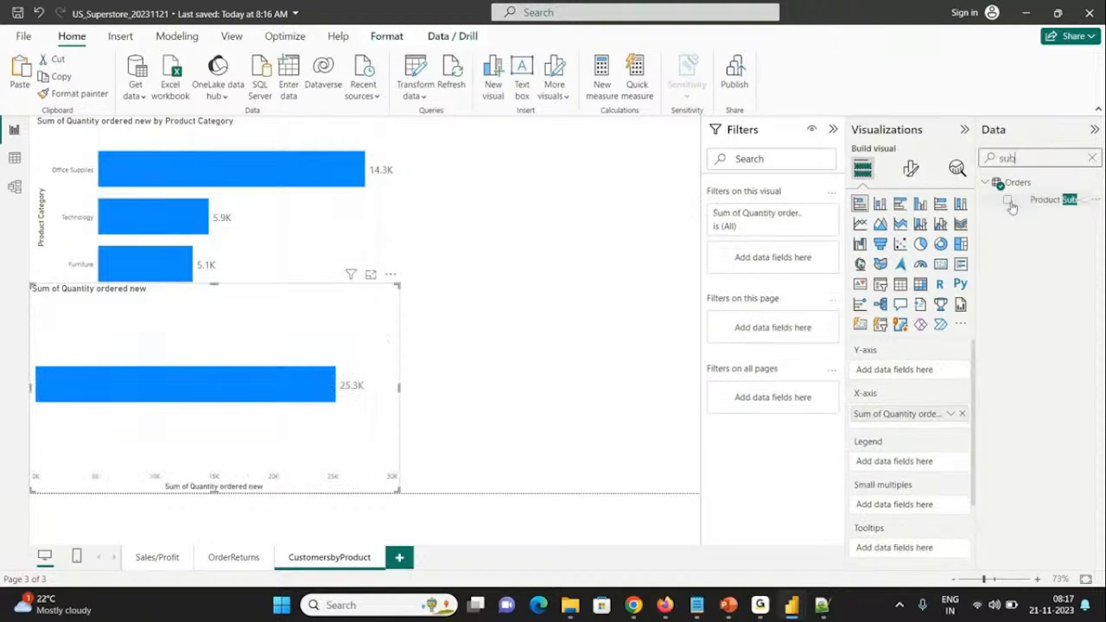
pyautogui.click(1007, 200)
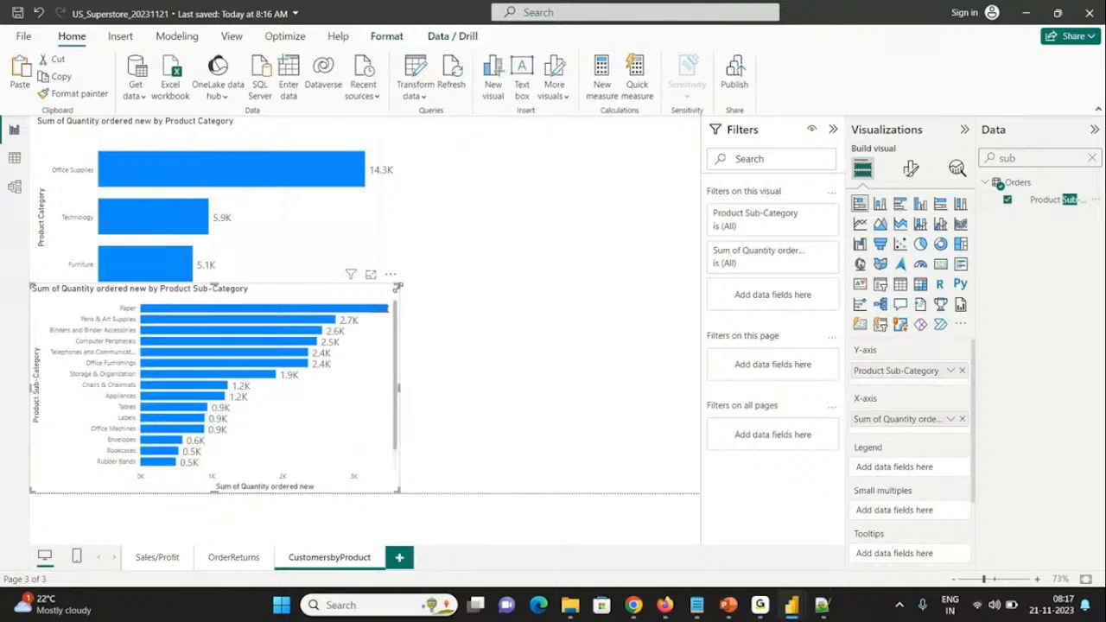
pyautogui.moveTo(394, 284); pyautogui.dragTo(389, 304)
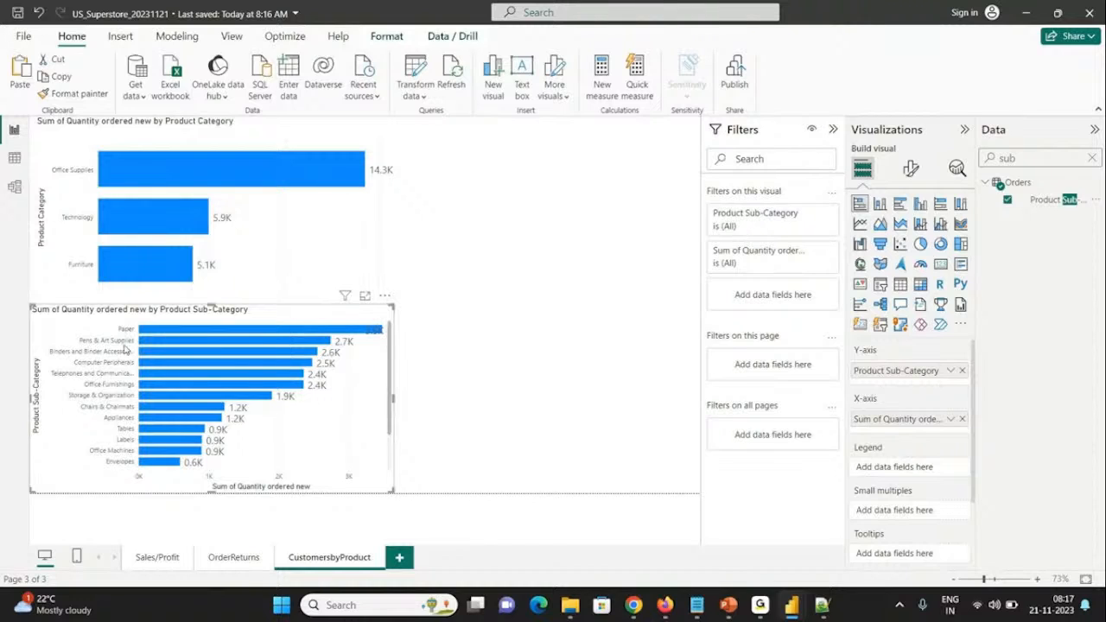
# Step: Add Product Sub-Category as the legend of the Product Category bar chart and widen both bar charts
pyautogui.click(75, 196)
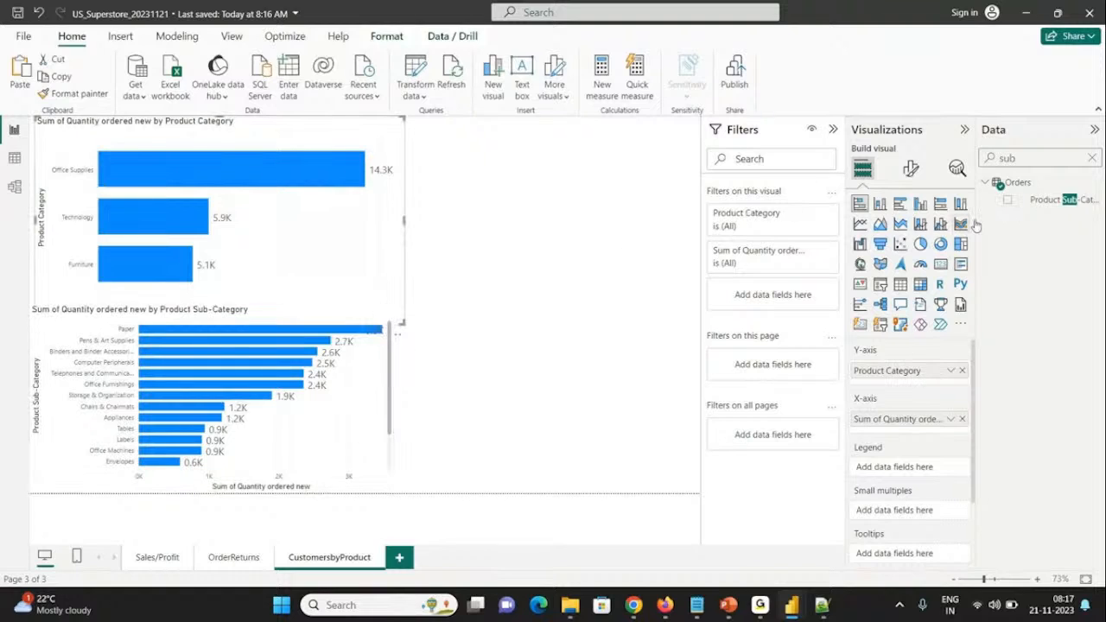
pyautogui.click(1007, 200)
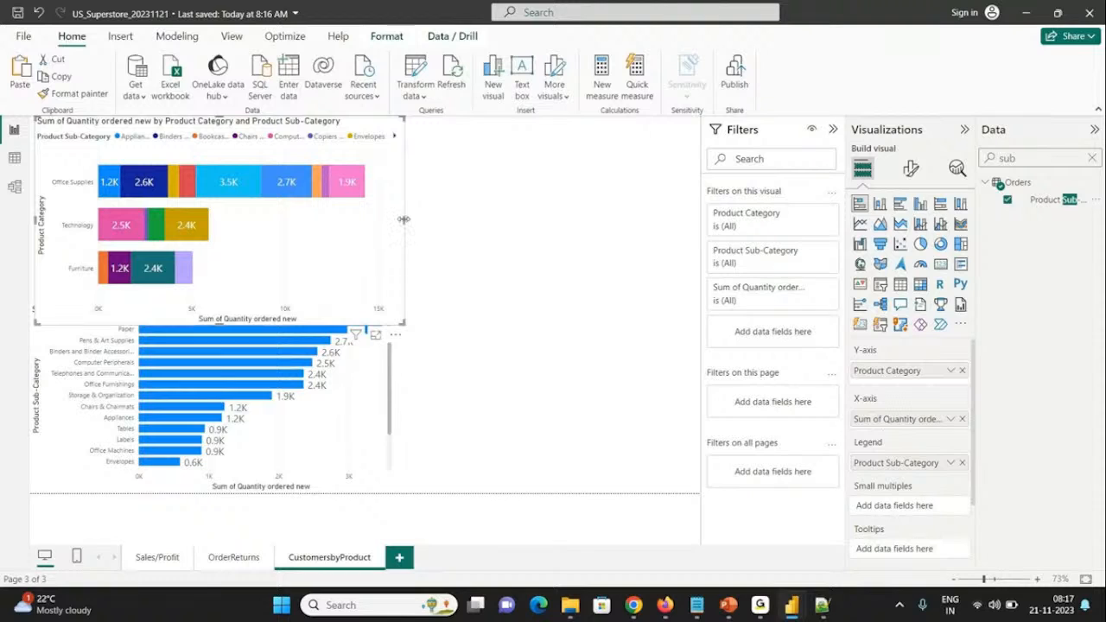
pyautogui.moveTo(403, 219); pyautogui.dragTo(524, 219)
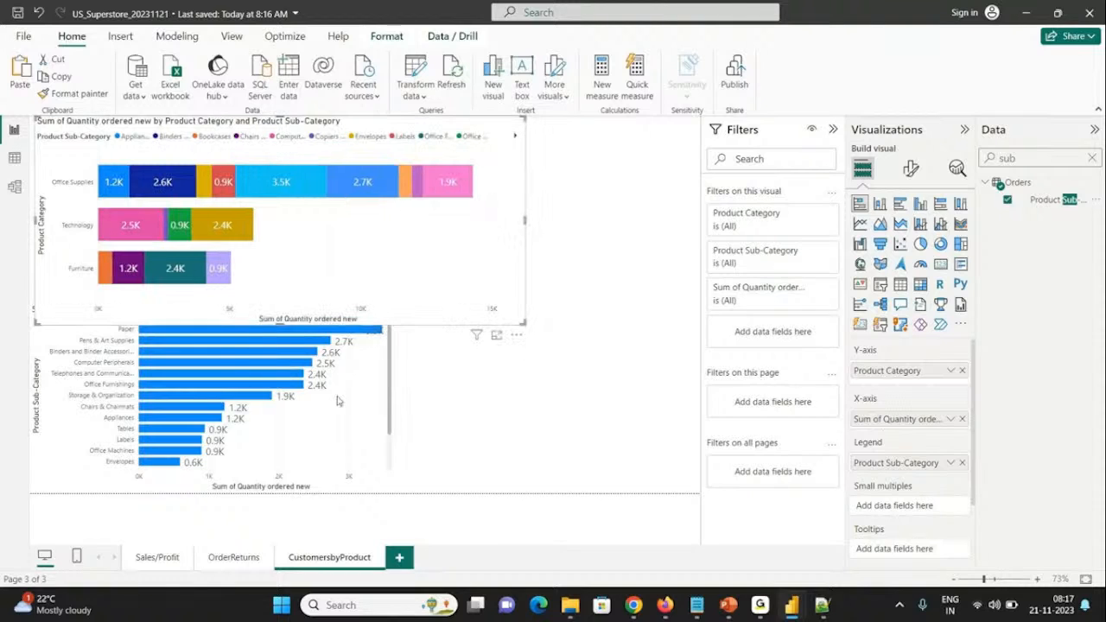
pyautogui.click(391, 397)
pyautogui.moveTo(392, 397); pyautogui.dragTo(489, 397)
# Step: Insert a slicer for Product Sub-Category beside the lower bar chart and set its style to Dropdown
pyautogui.click(569, 312)
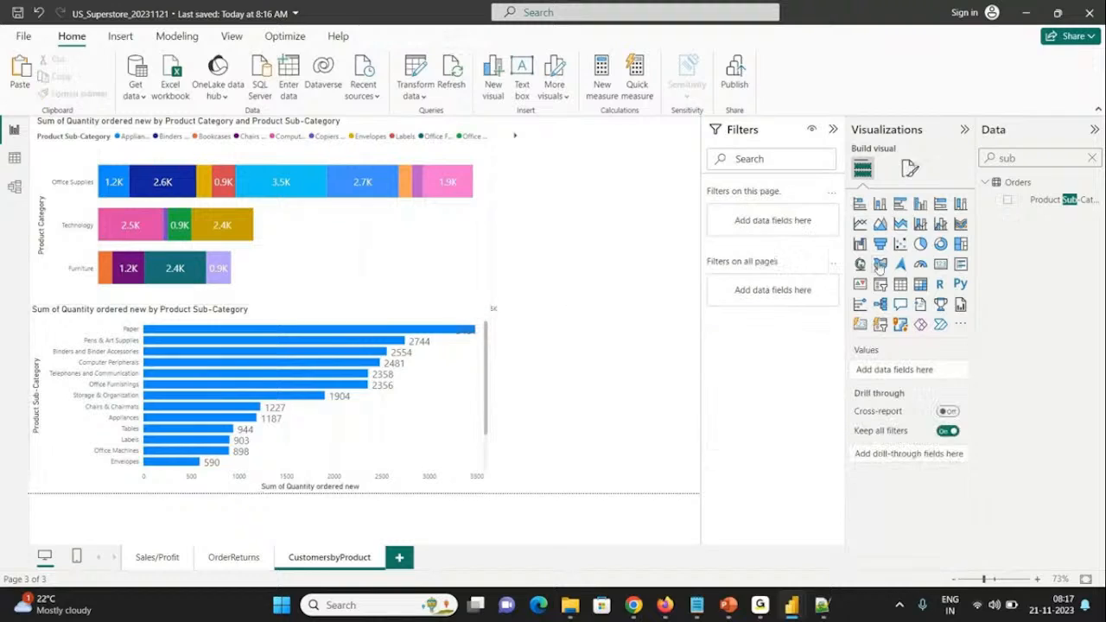
pyautogui.click(879, 283)
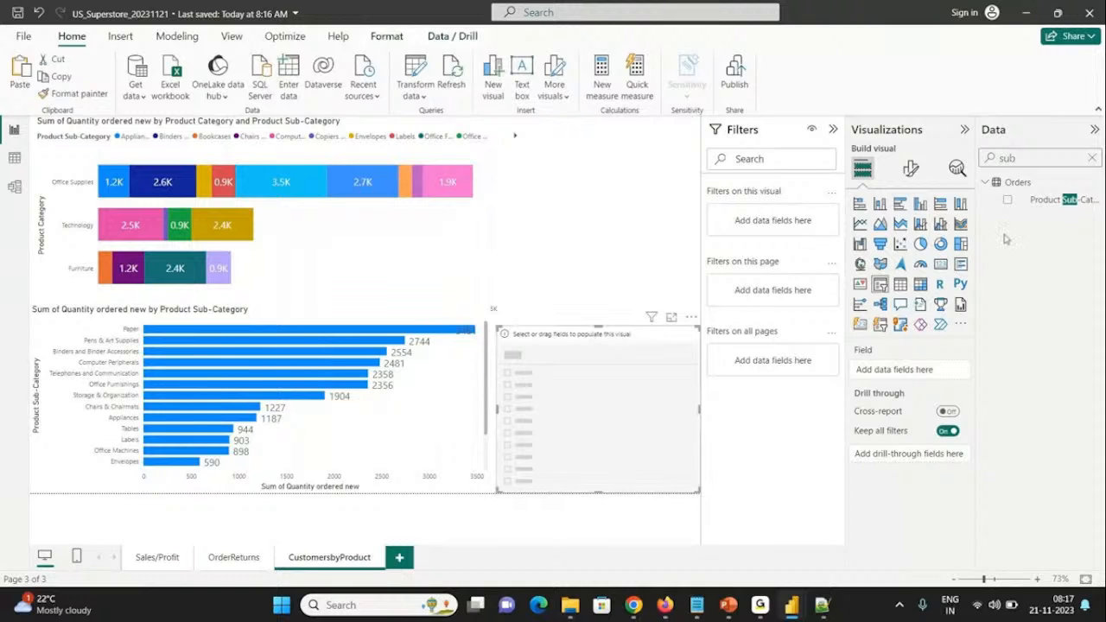
pyautogui.click(1008, 201)
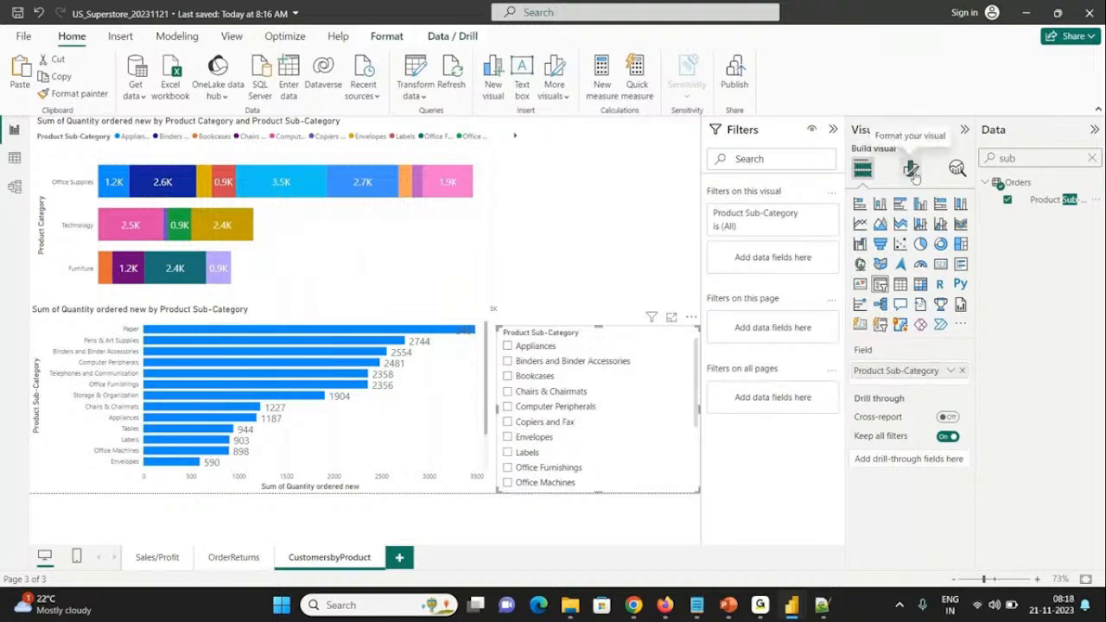
pyautogui.click(912, 170)
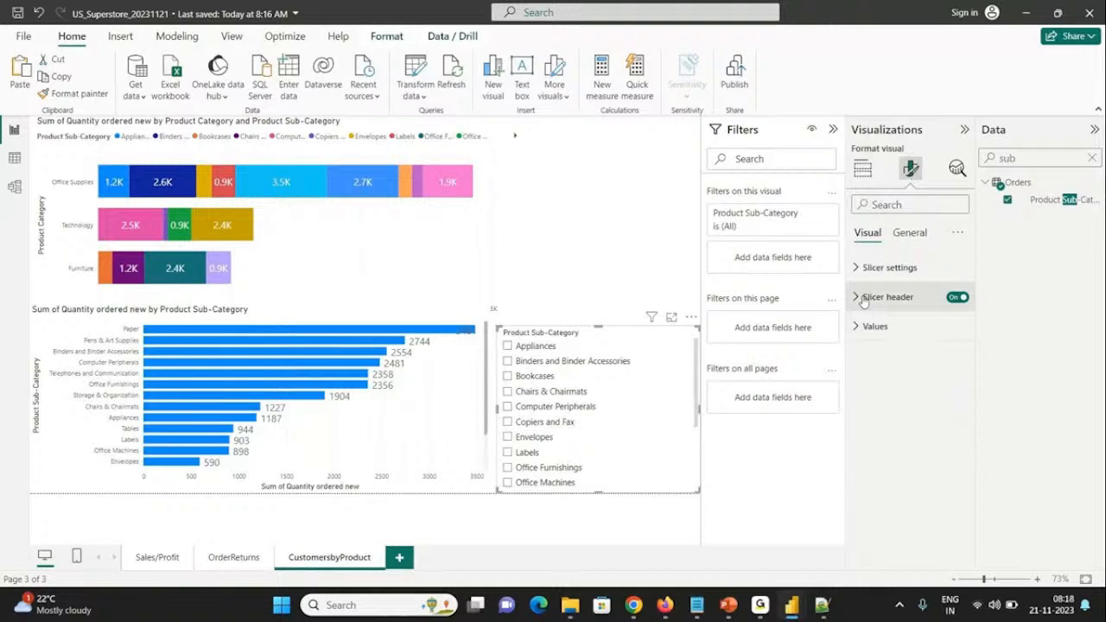
pyautogui.click(889, 267)
pyautogui.click(875, 343)
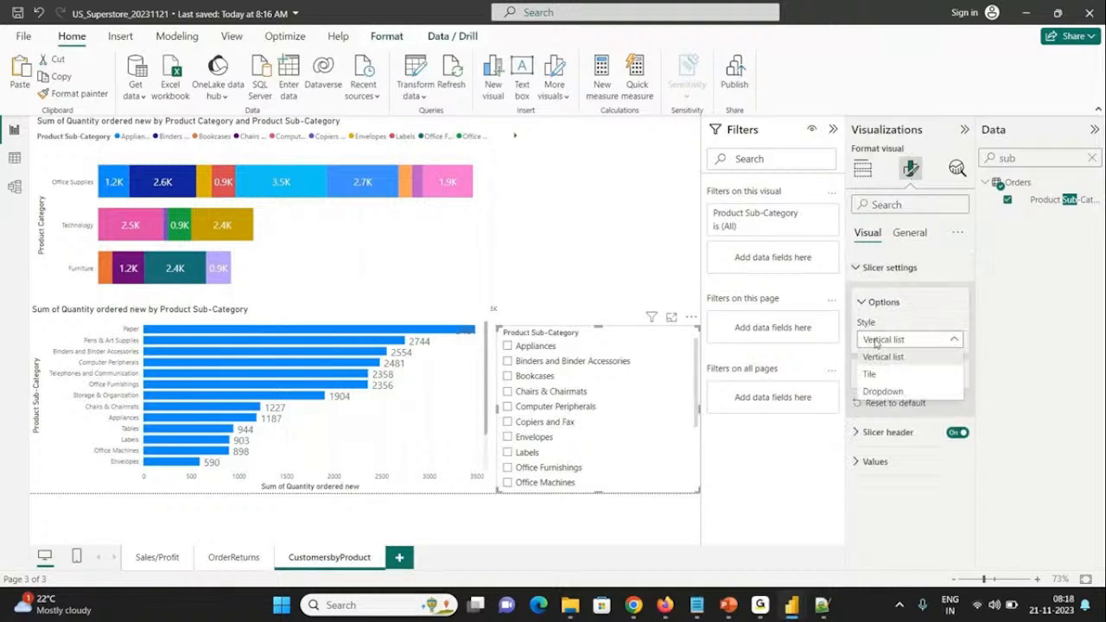
pyautogui.click(876, 392)
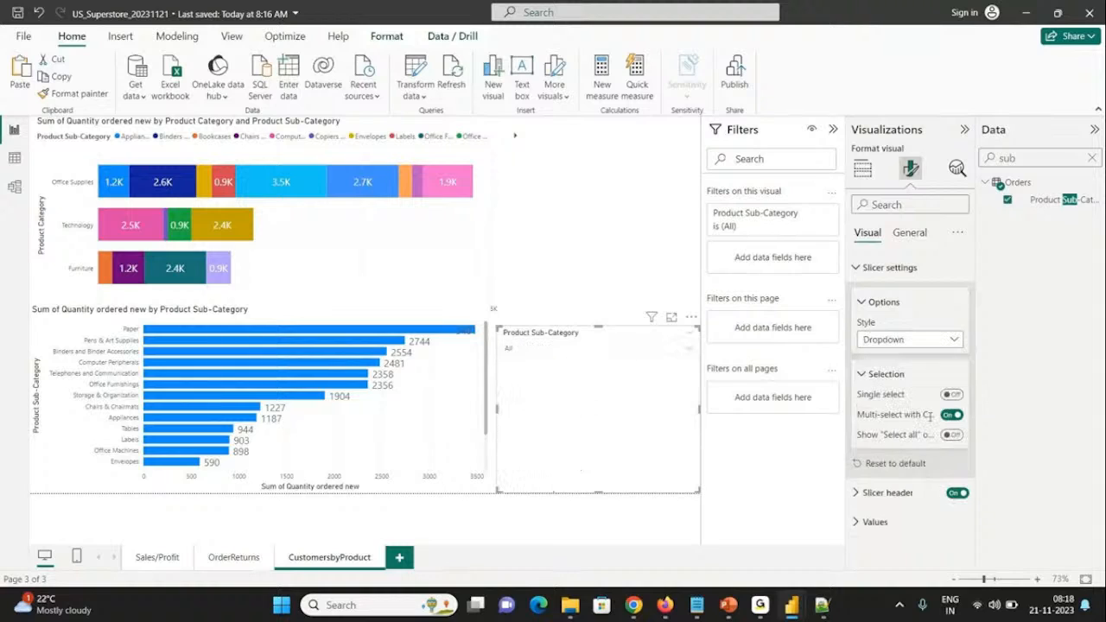
# Step: Turn off the slicer's multi-select with CTRL, turn on its "Select all" option, and move it up beside the upper bar chart
pyautogui.click(950, 415)
pyautogui.click(953, 436)
pyautogui.moveTo(581, 335); pyautogui.dragTo(583, 126)
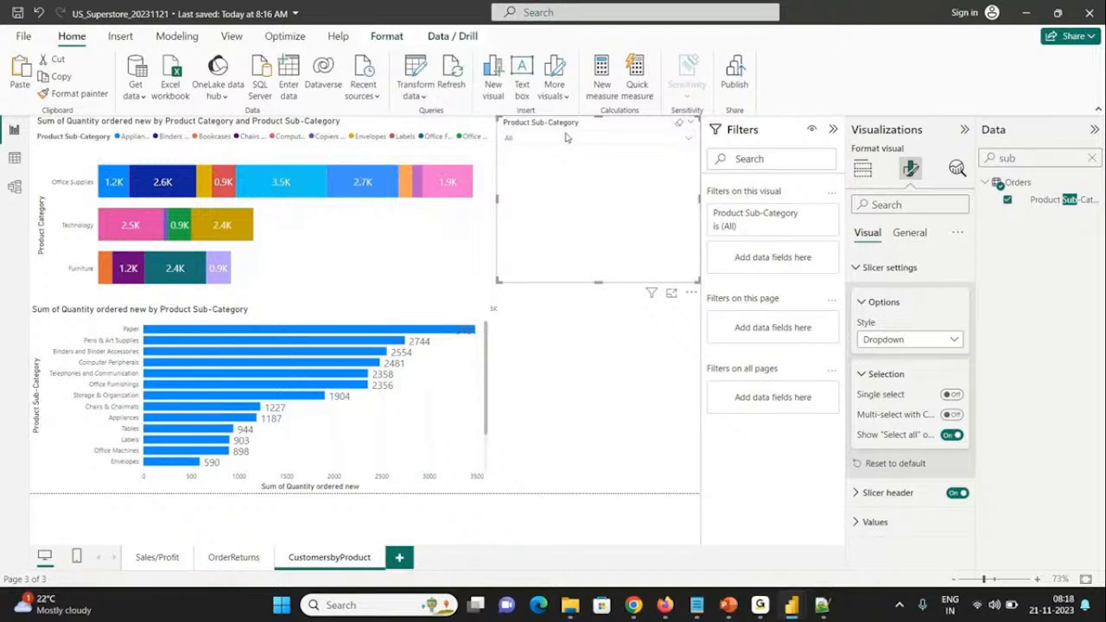
# Step: Check the Product Sub-Category slicer's dropdown list and enable search for the slicer
pyautogui.click(554, 139)
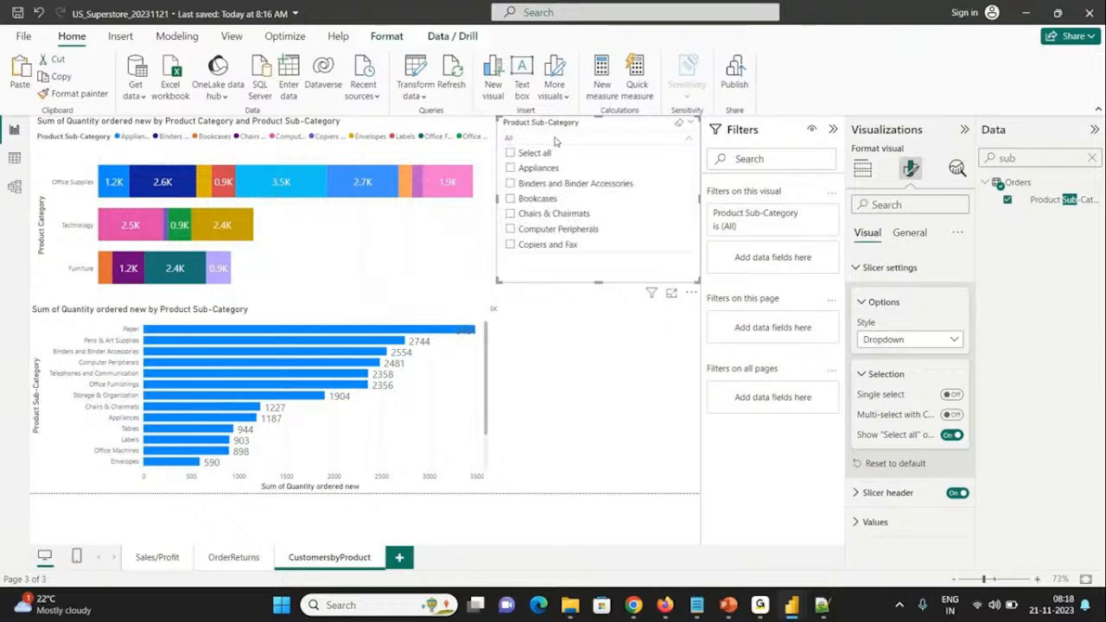
pyautogui.click(659, 131)
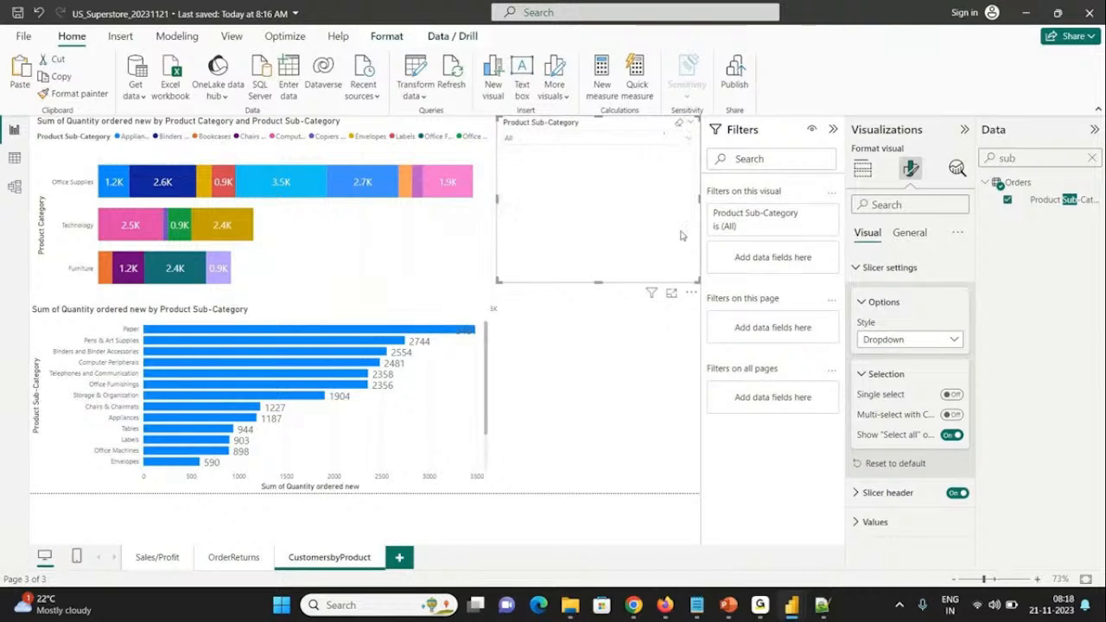
pyautogui.click(691, 294)
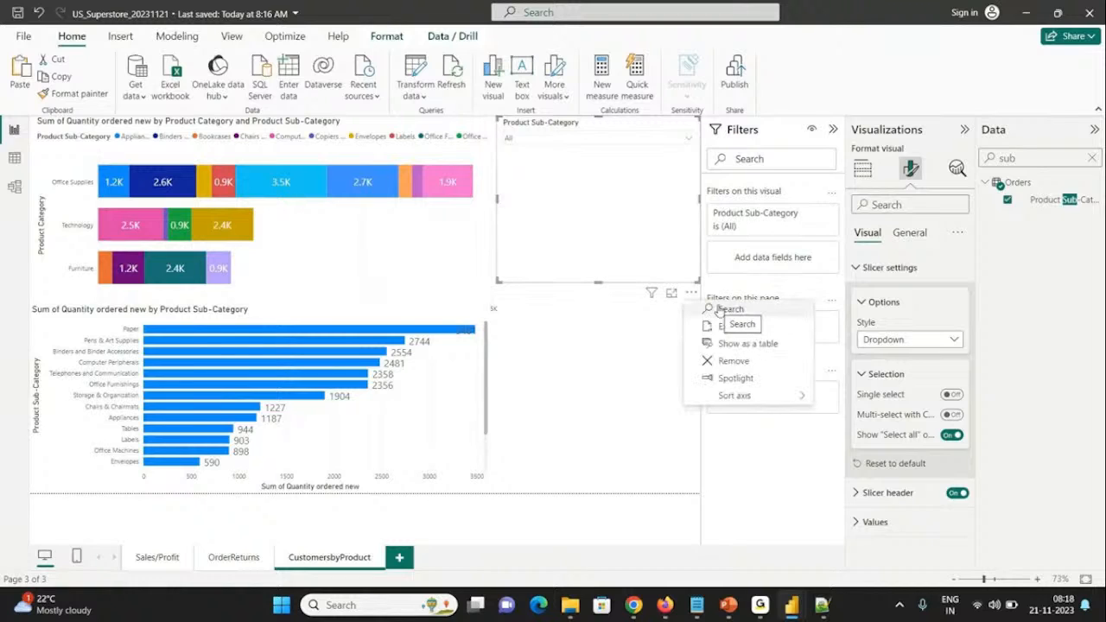
pyautogui.click(719, 310)
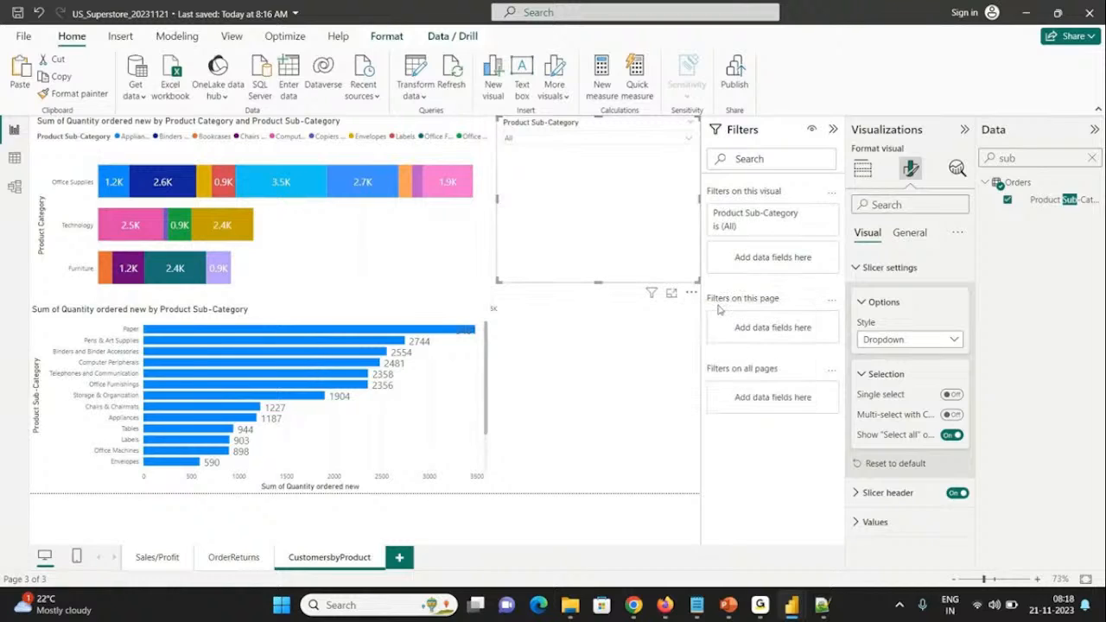
# Step: Search the slicer for "paper" and filter the page by Paper, reducing the slicer to about half its height
pyautogui.click(566, 138)
pyautogui.write('paper')
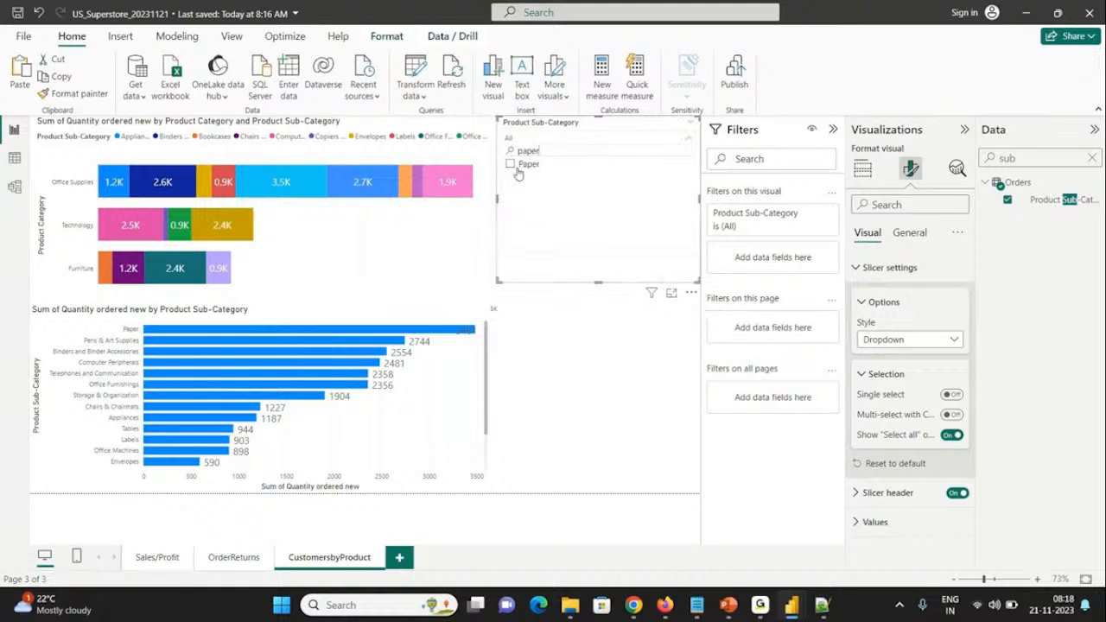
pyautogui.click(510, 165)
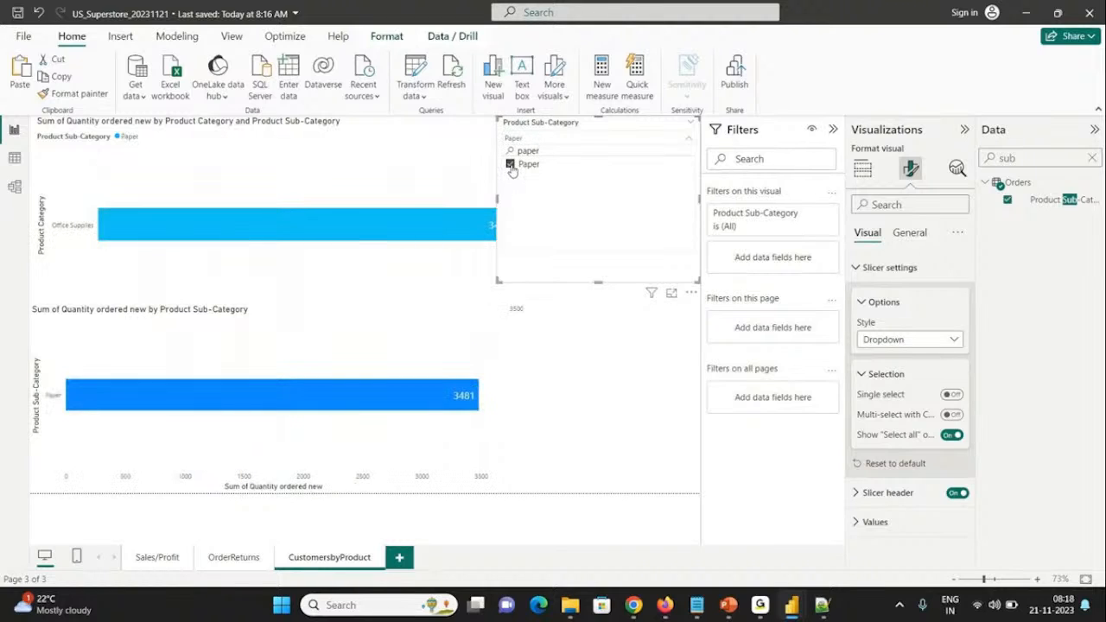
pyautogui.moveTo(596, 279); pyautogui.dragTo(592, 196)
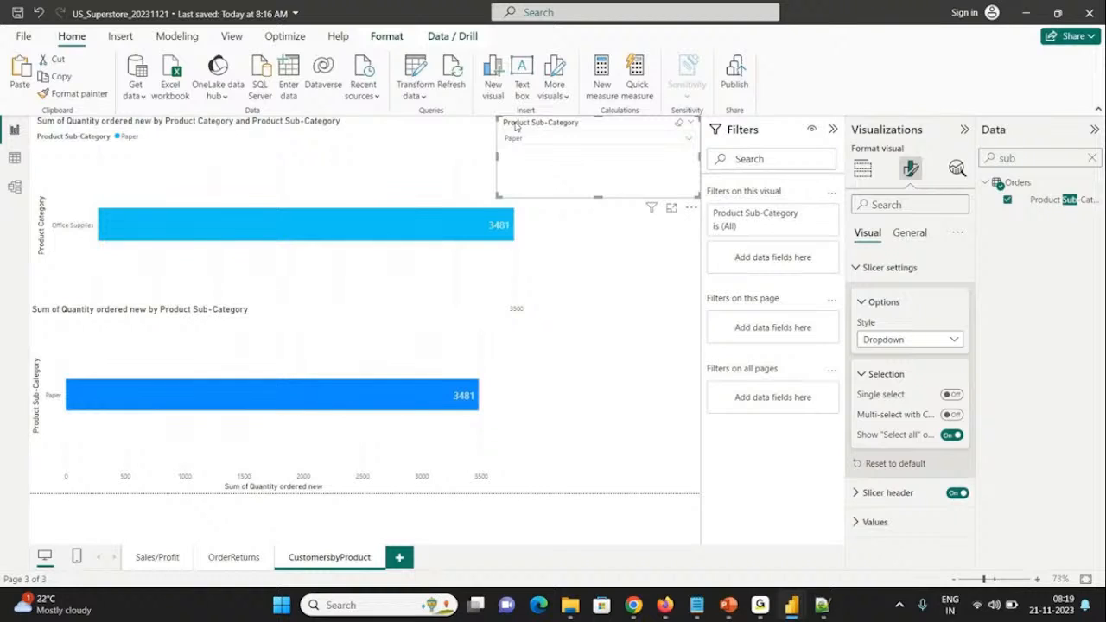
# Step: Narrow the Product Sub-Category slicer so it clears the upper bar chart, and show the upper chart's field assignments
pyautogui.moveTo(499, 122); pyautogui.dragTo(532, 124)
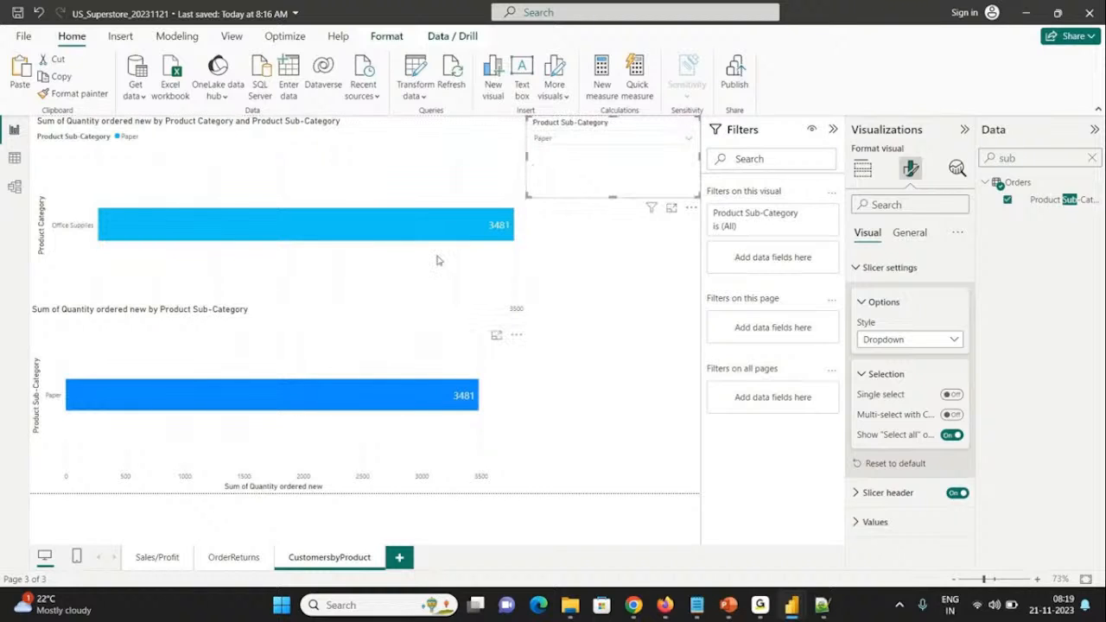
pyautogui.moveTo(500, 242)
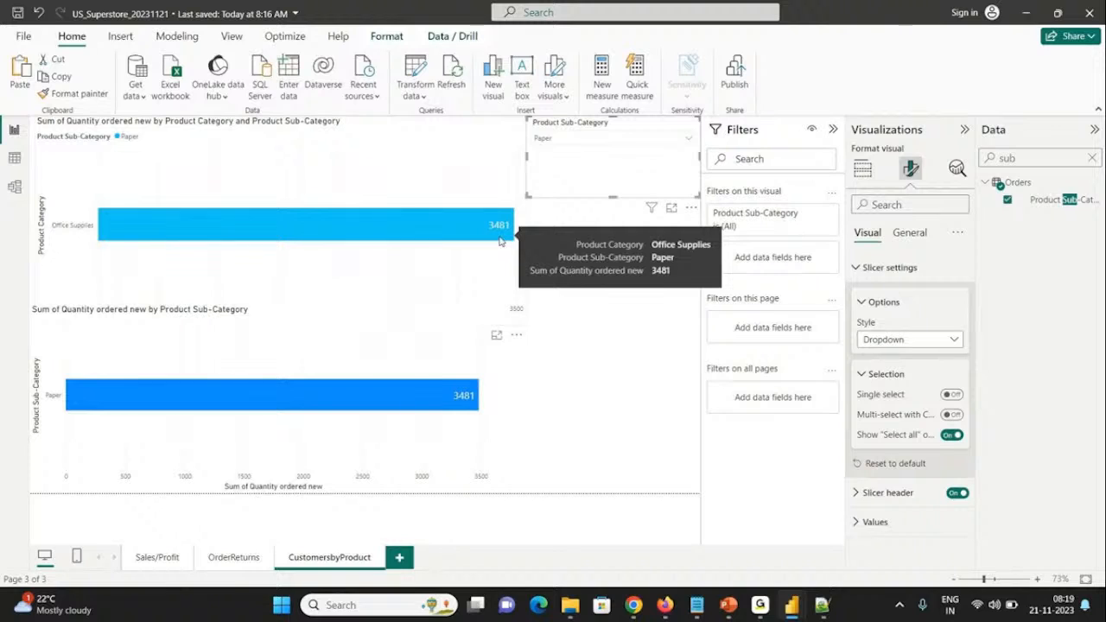
pyautogui.click(507, 292)
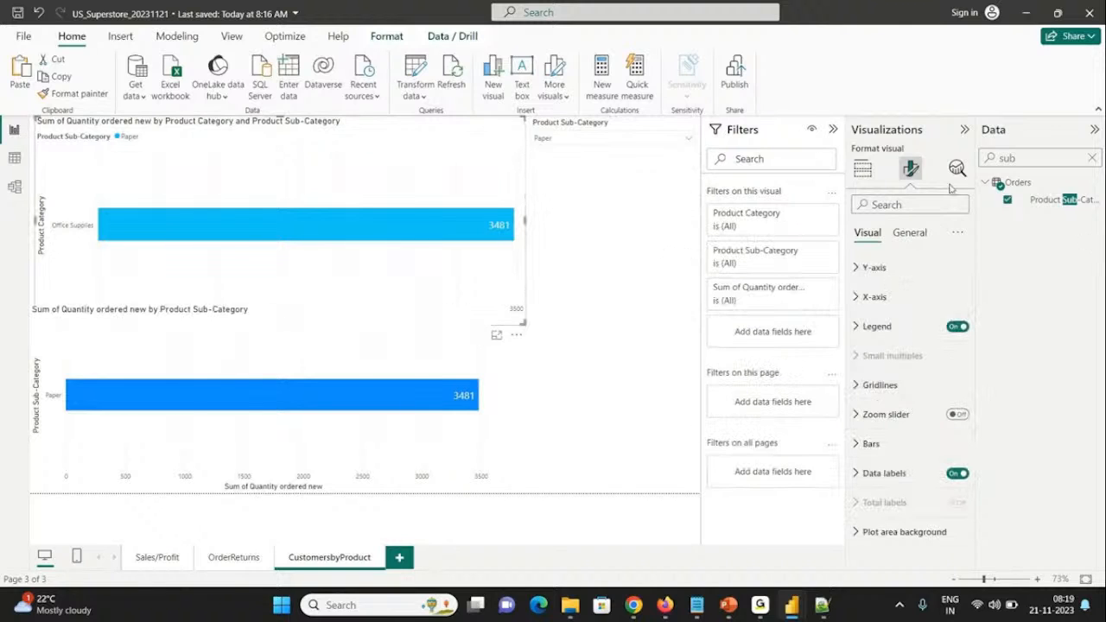
pyautogui.click(863, 169)
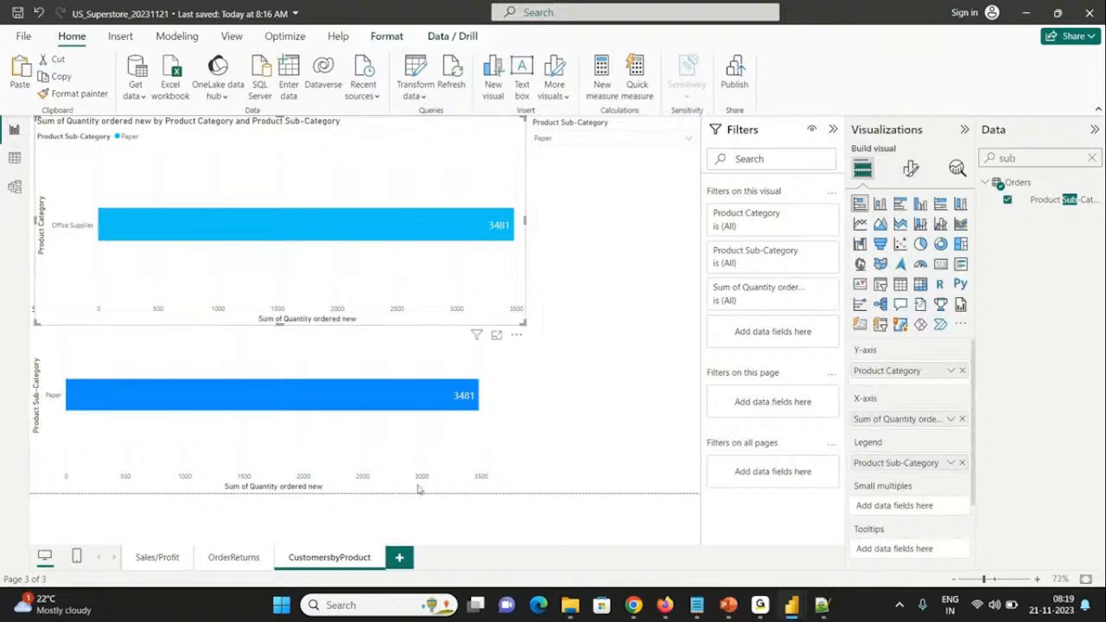
# Step: Clear the "paper" search in the Product Sub-Category slicer and select all sub-categories
pyautogui.click(568, 138)
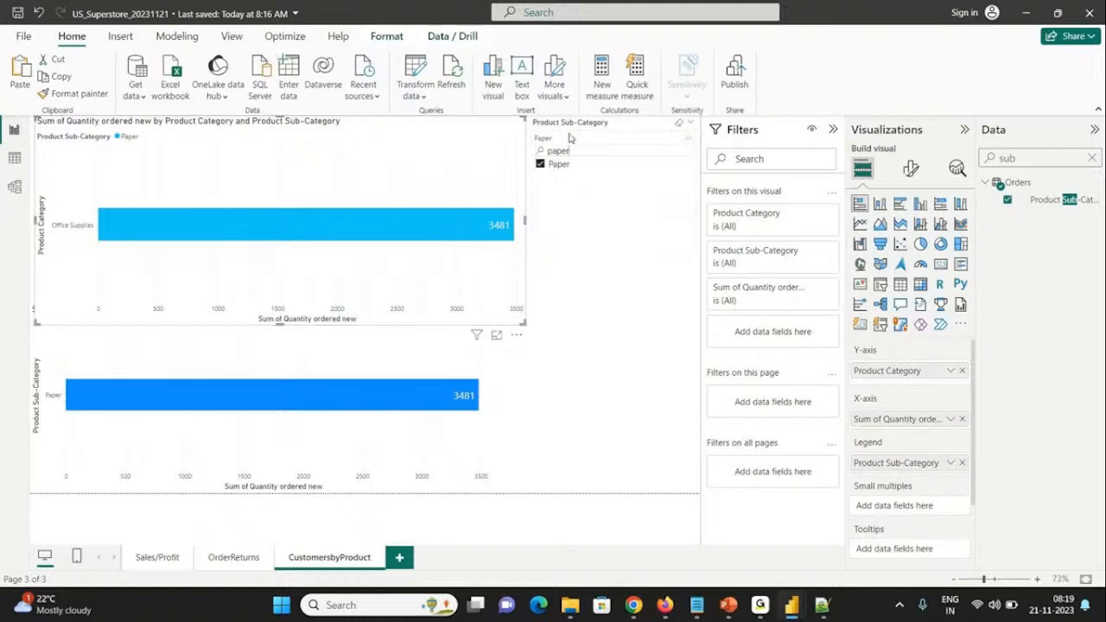
pyautogui.click(568, 138)
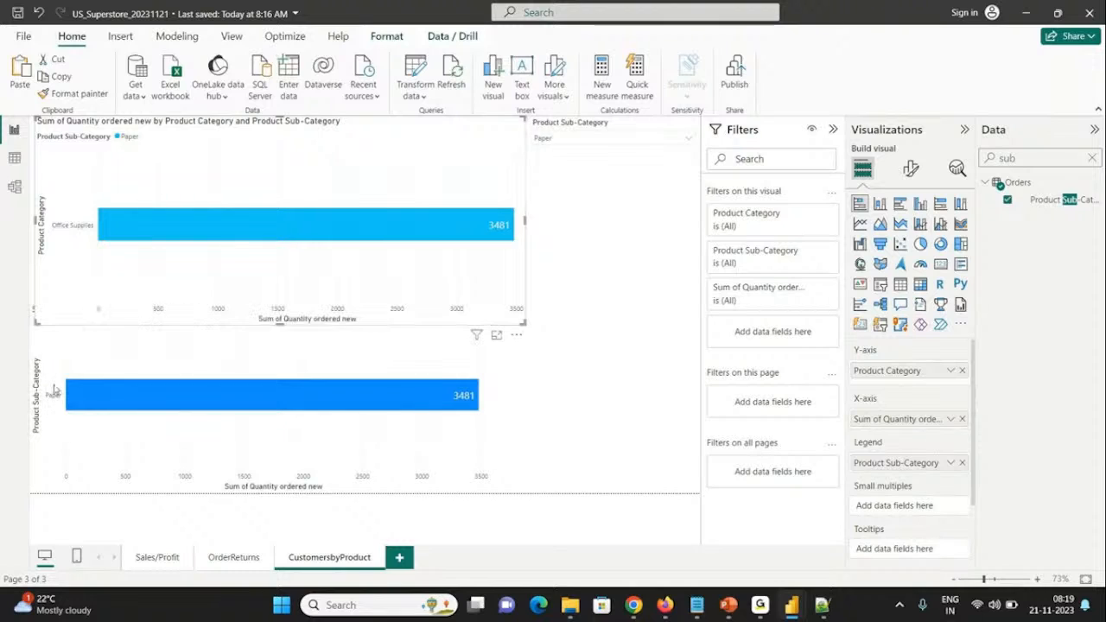
pyautogui.click(568, 138)
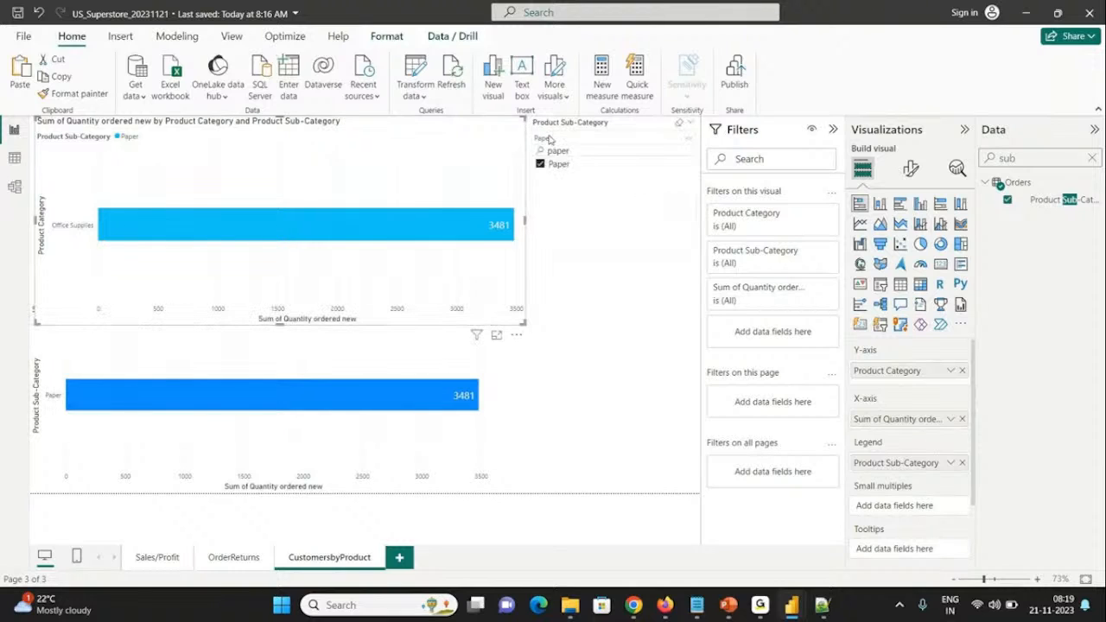
pyautogui.doubleClick(580, 152)
pyautogui.press('BackSpace')
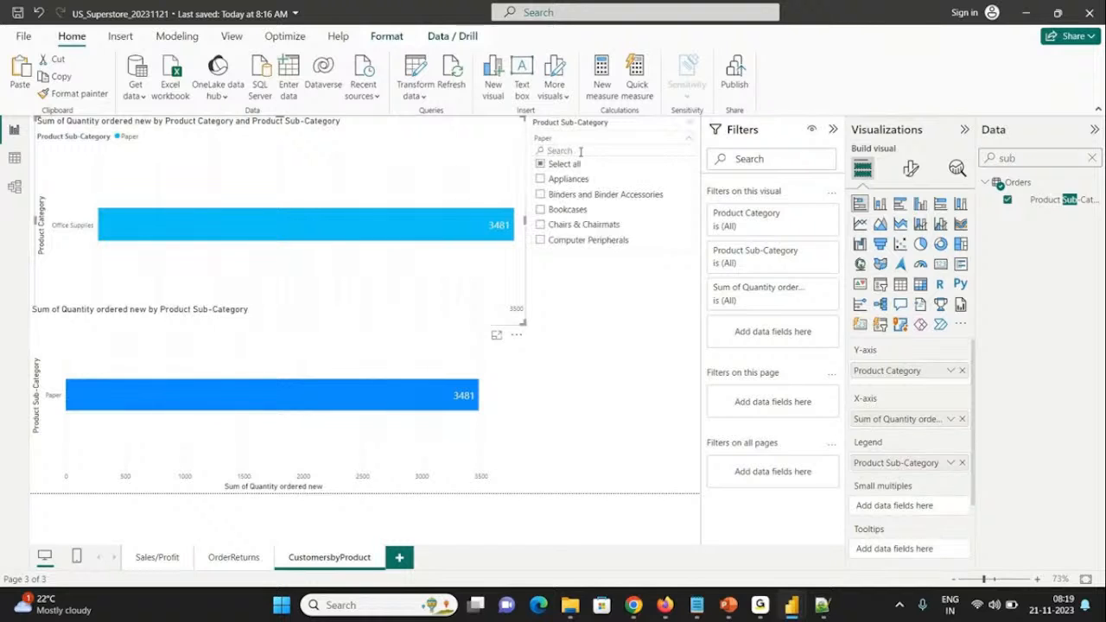
pyautogui.click(551, 165)
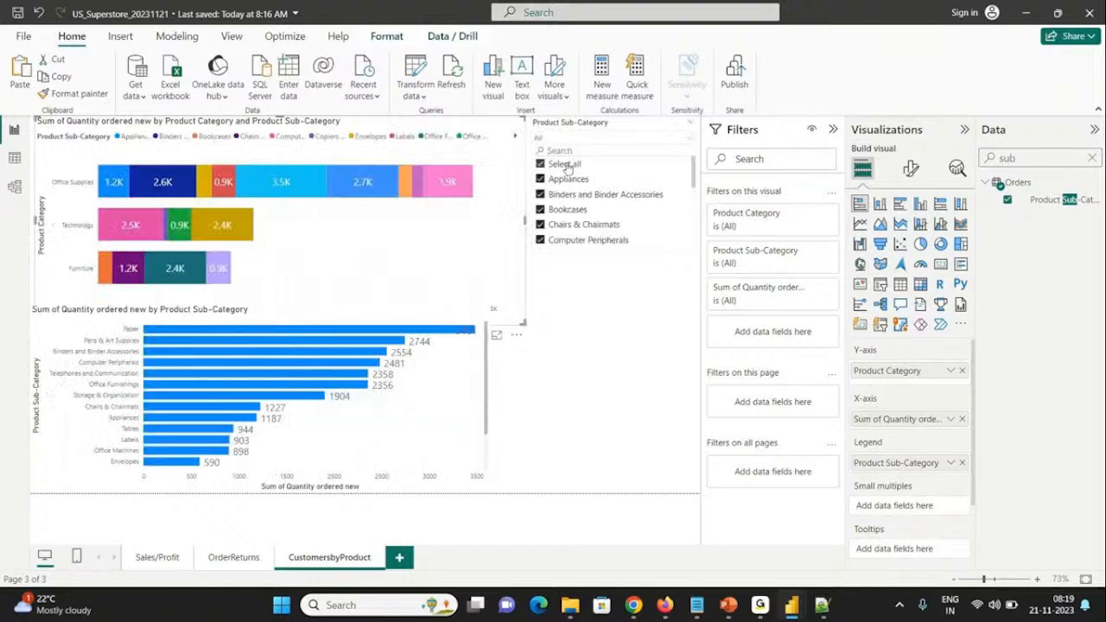
pyautogui.click(503, 160)
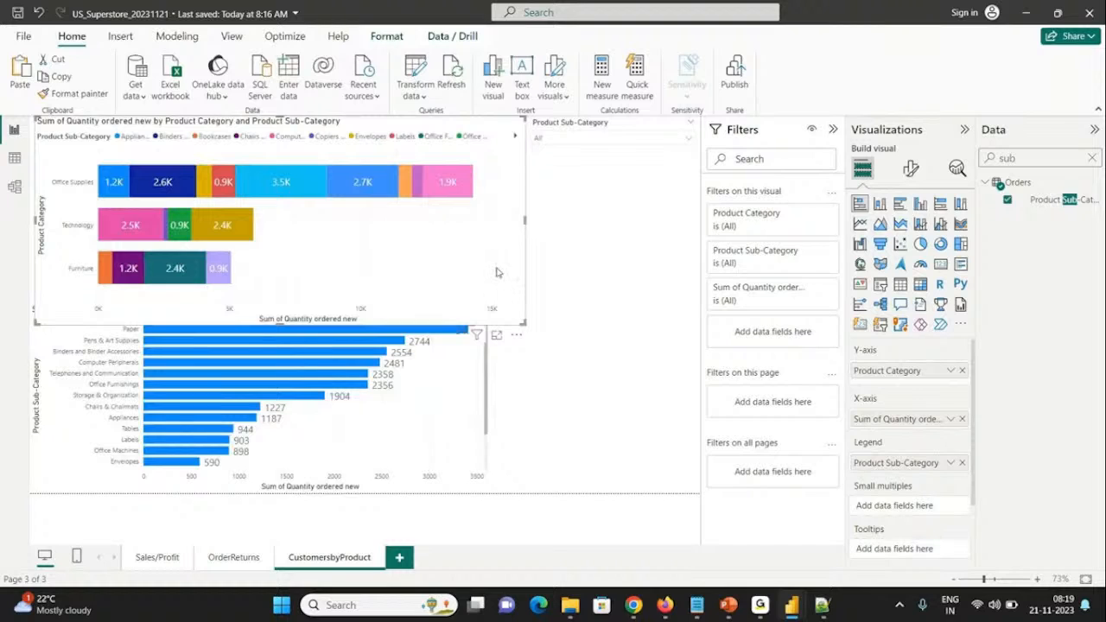
# Step: Apply a Top N filter on Product Category to the upper bar chart, showing the top 10 by Quantity ordered new
pyautogui.click(811, 215)
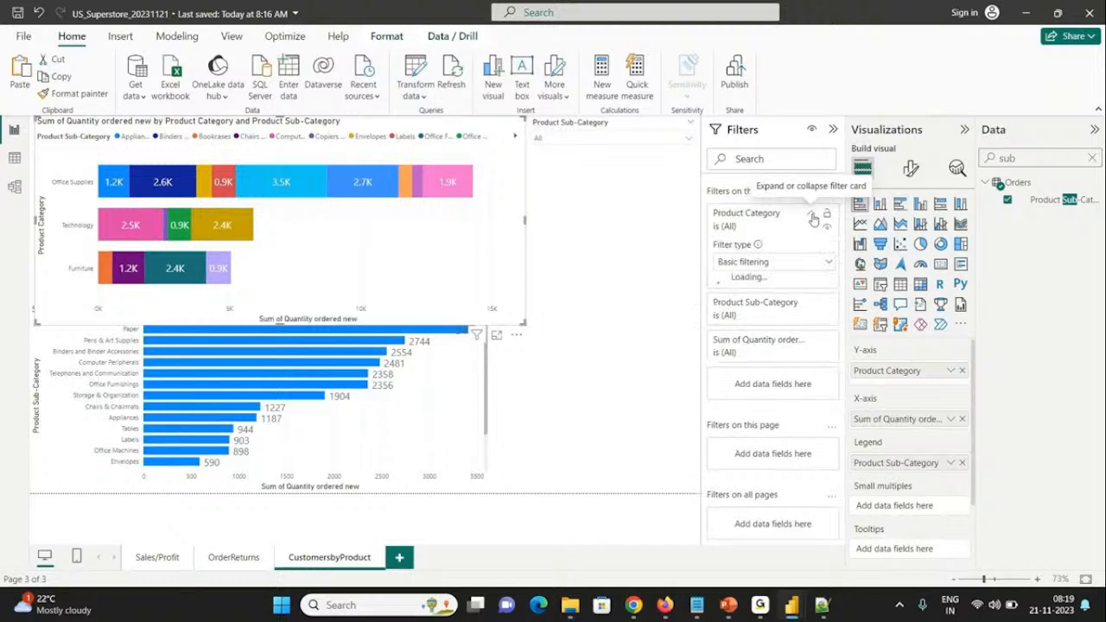
pyautogui.click(755, 263)
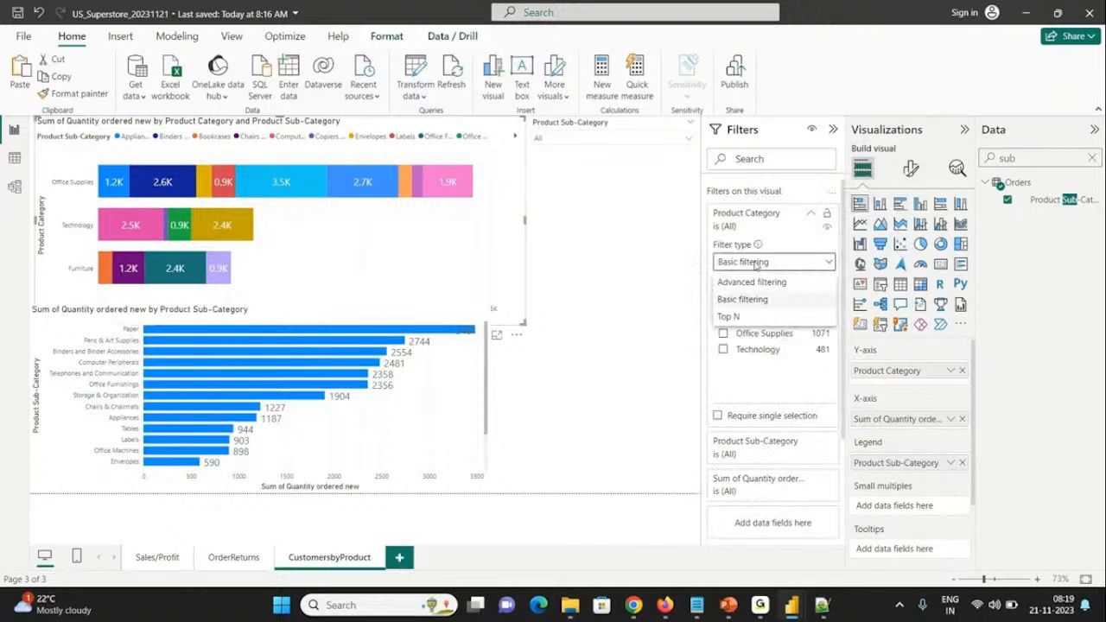
pyautogui.click(730, 316)
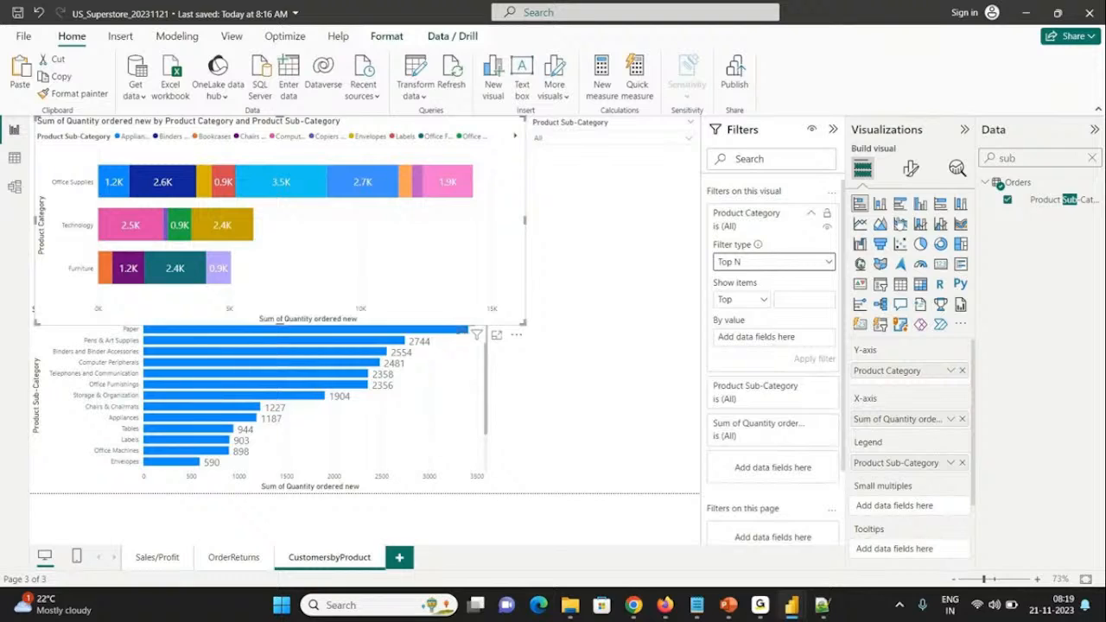
pyautogui.doubleClick(1025, 158)
pyautogui.press('BackSpace')
pyautogui.write('n')
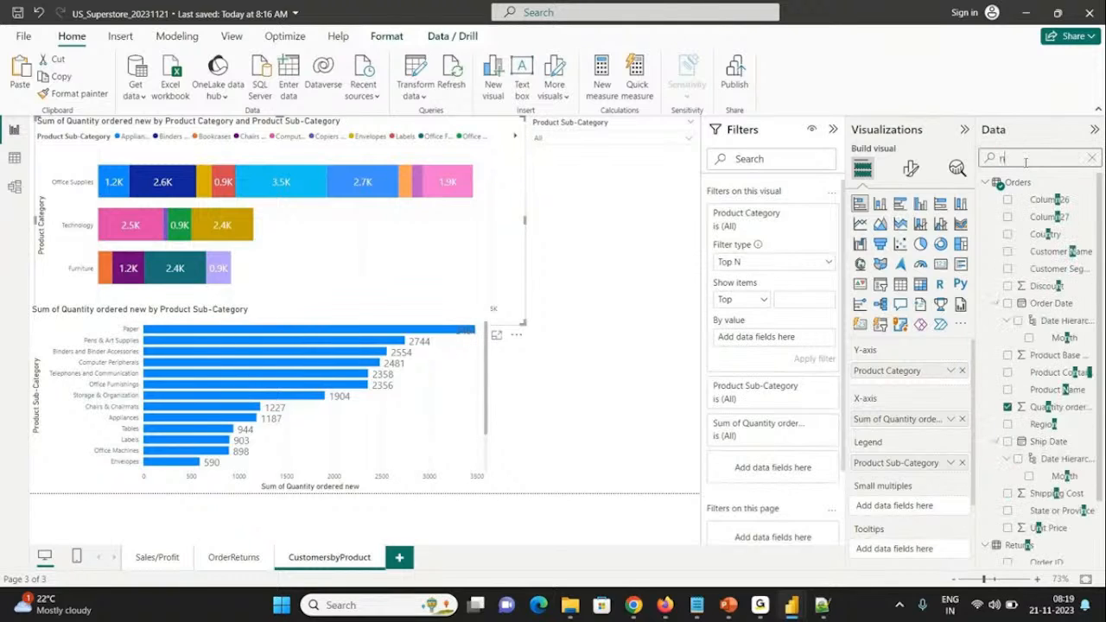
pyautogui.write('ew')
pyautogui.moveTo(1058, 200); pyautogui.dragTo(783, 343)
pyautogui.click(790, 300)
pyautogui.write('10')
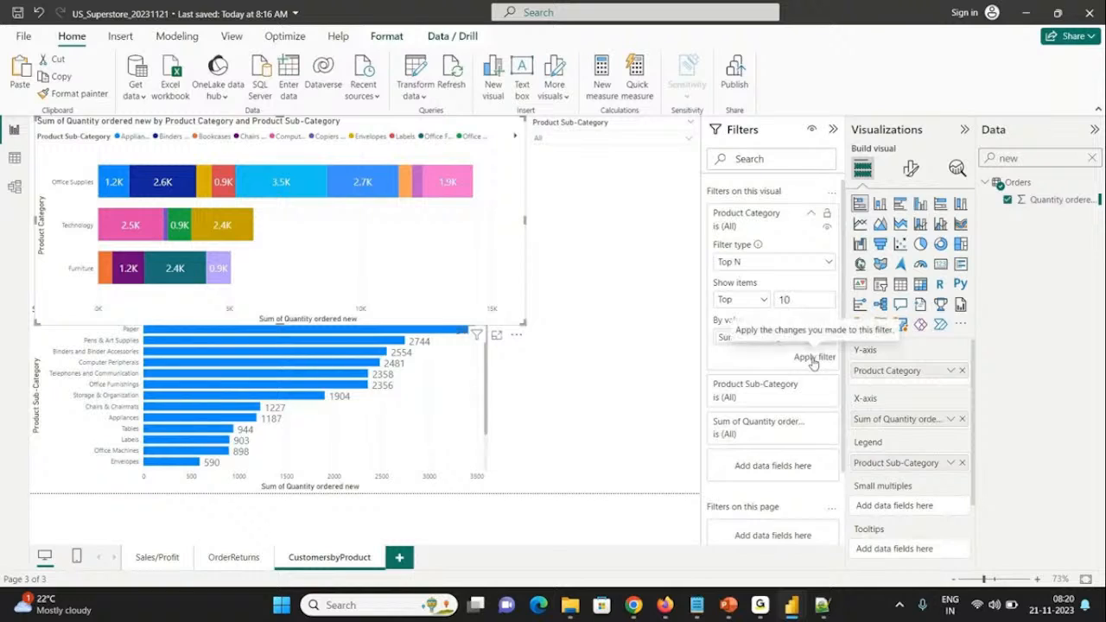
pyautogui.click(813, 360)
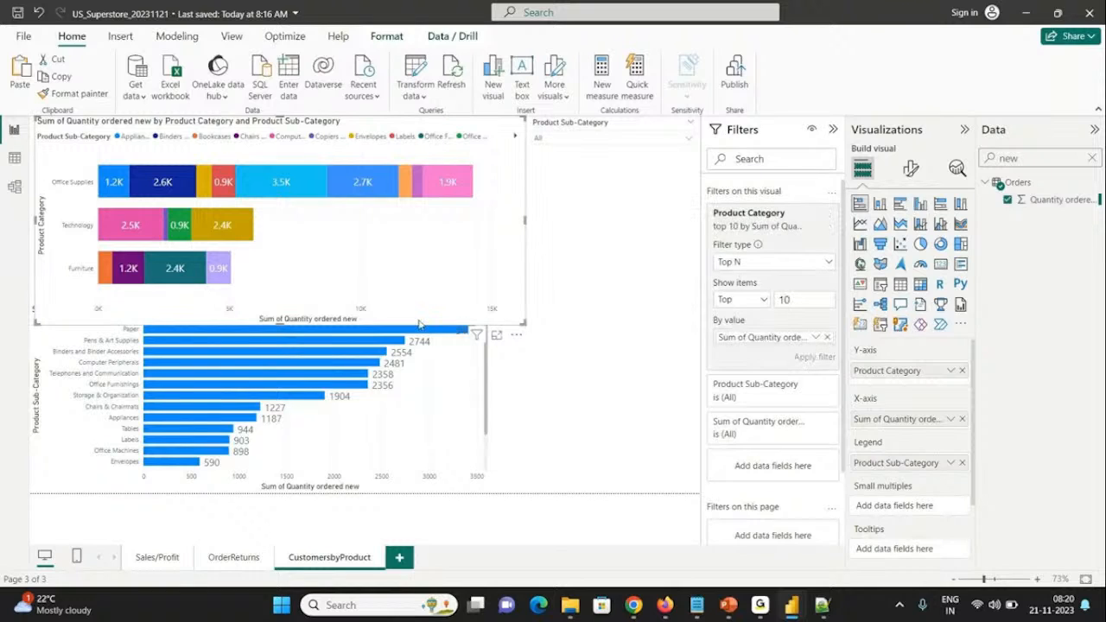
# Step: Apply a Top N filter on Product Sub-Category to the lower bar chart, showing the top 10 by Quantity ordered new
pyautogui.click(437, 388)
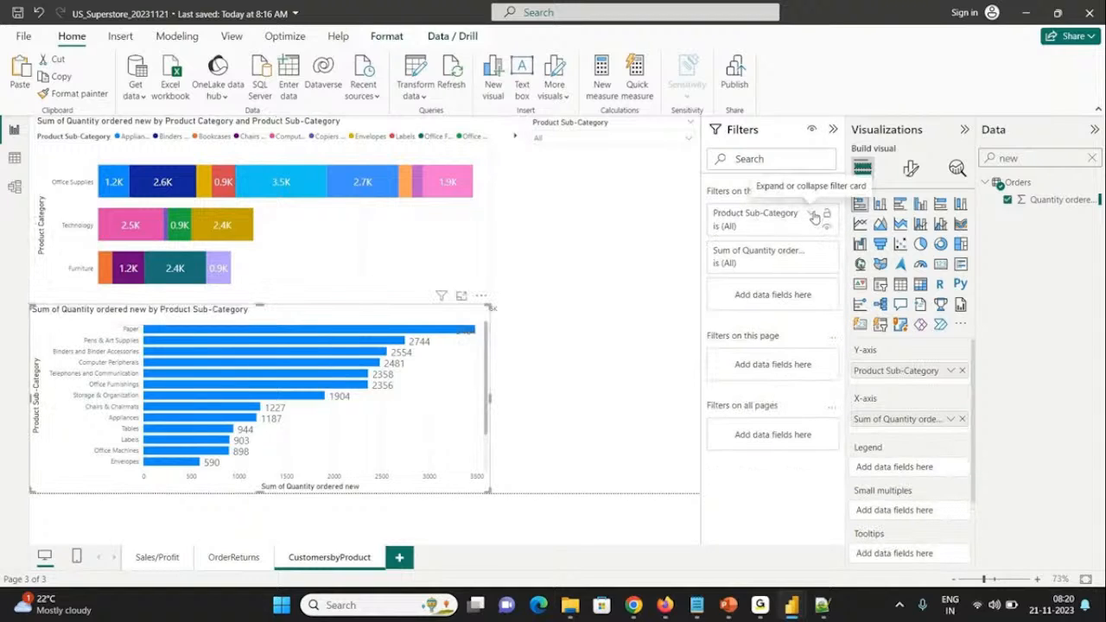
pyautogui.click(812, 215)
pyautogui.click(760, 262)
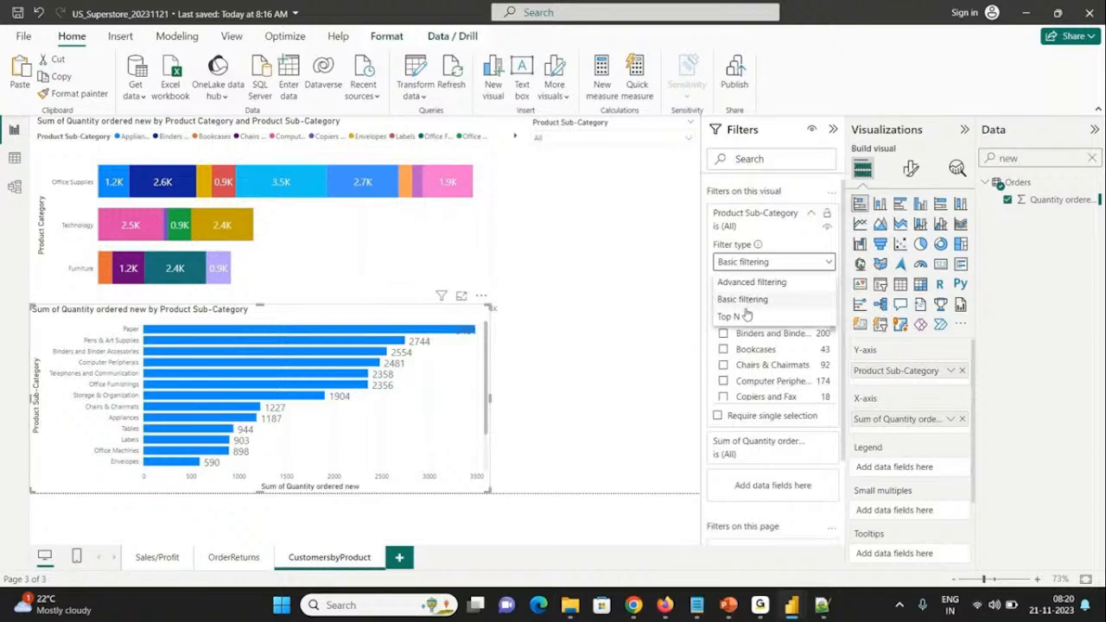
pyautogui.click(746, 316)
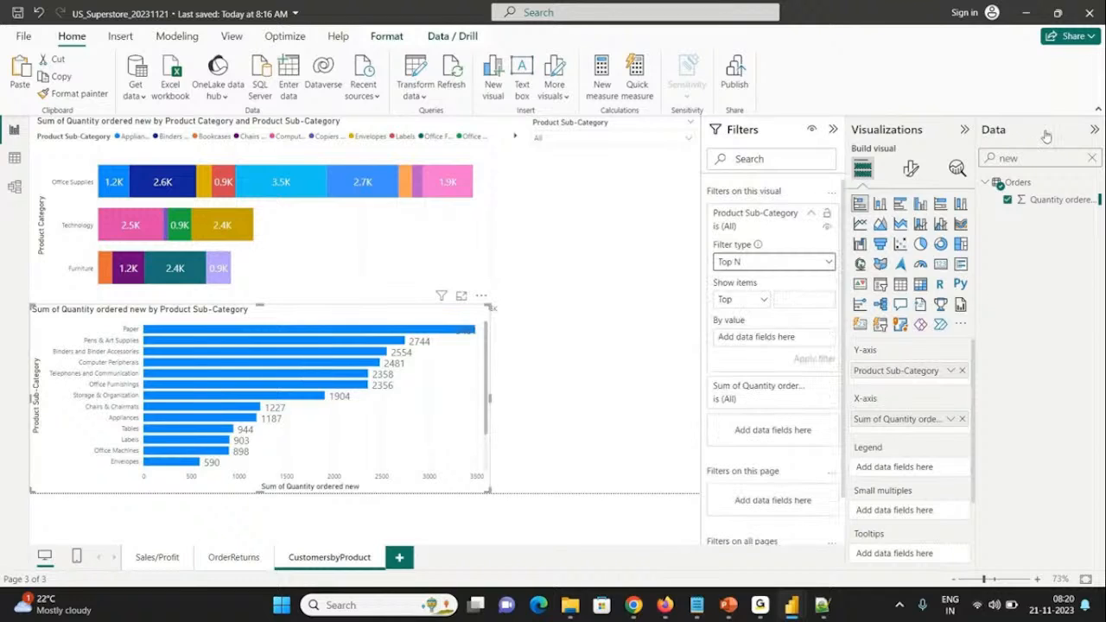
pyautogui.moveTo(1037, 199); pyautogui.dragTo(761, 336)
pyautogui.click(786, 303)
pyautogui.write('10')
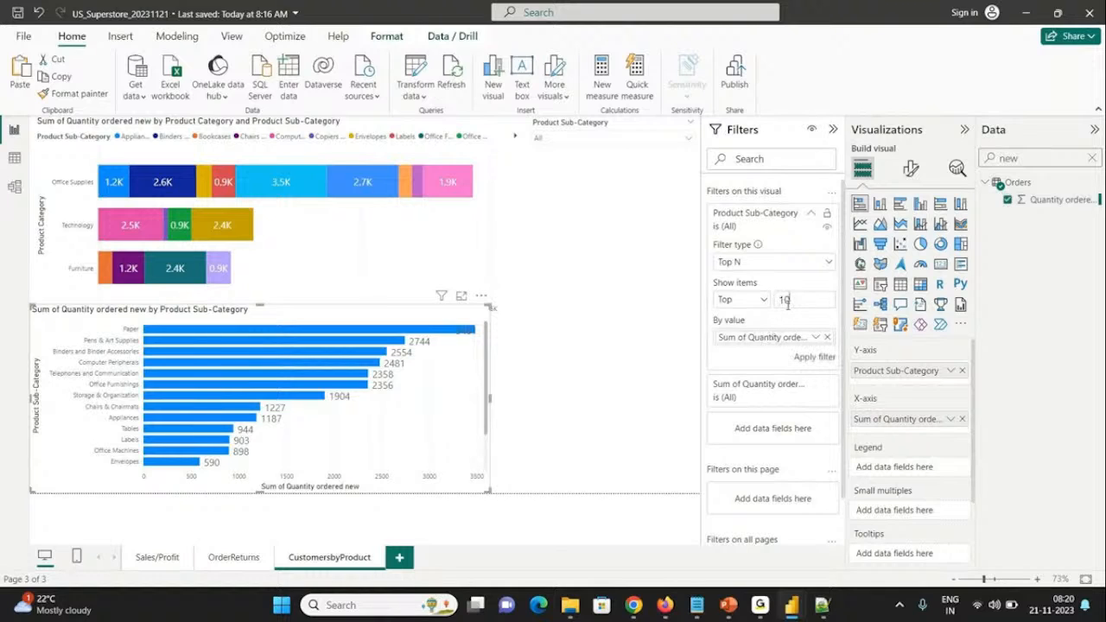
pyautogui.click(822, 360)
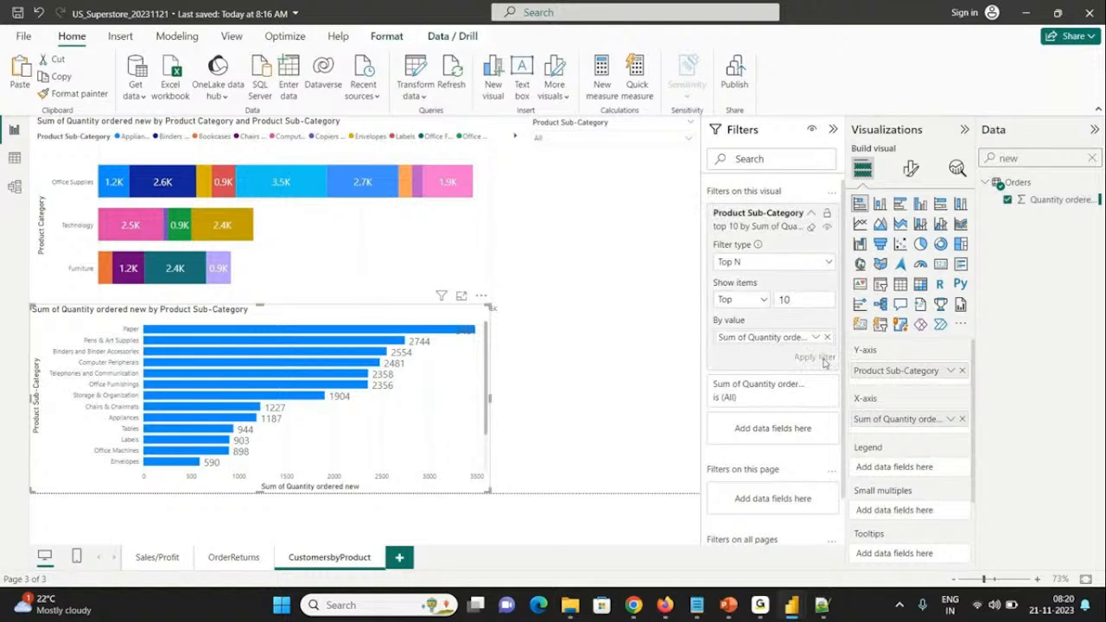
pyautogui.click(573, 363)
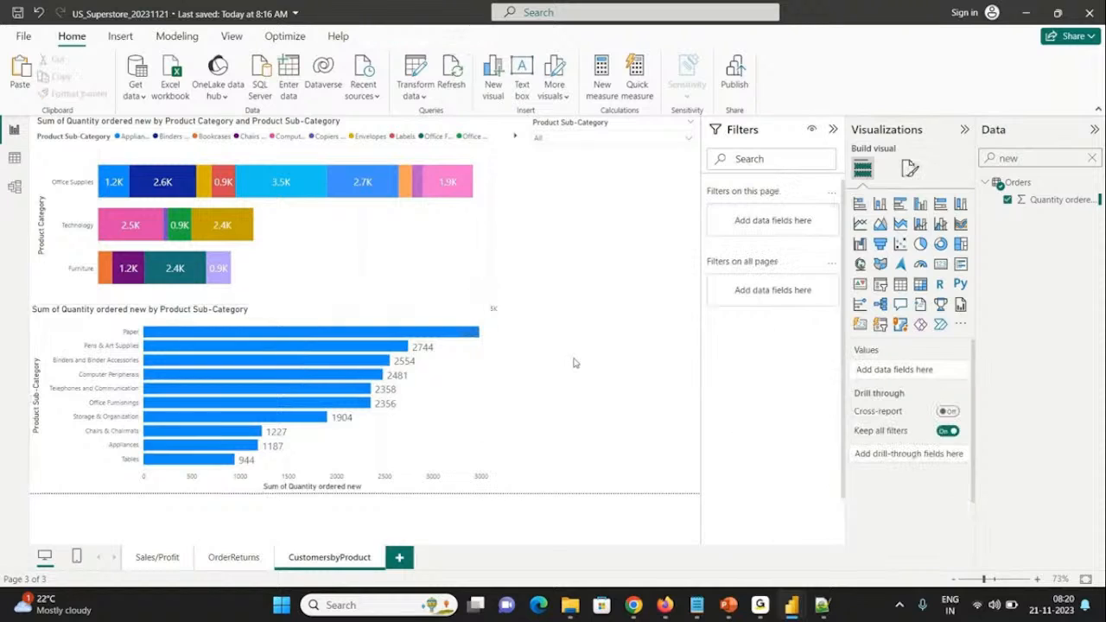
# Step: Save the report and clear the Top N filter on Product Category from the upper bar chart
pyautogui.hotkey('ctrl', 's')
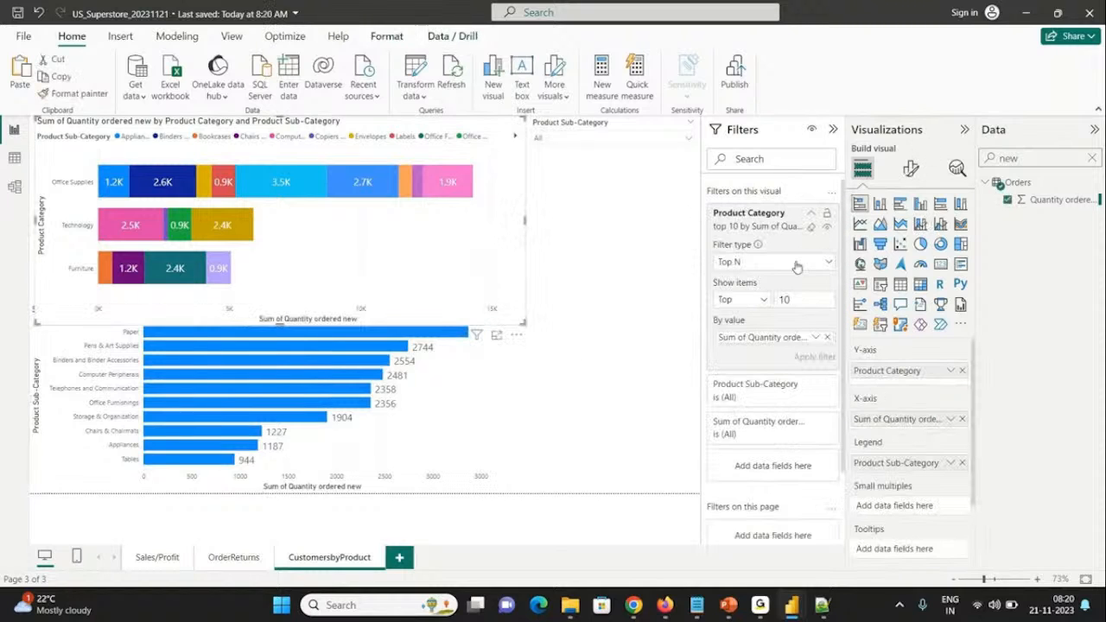
pyautogui.click(811, 227)
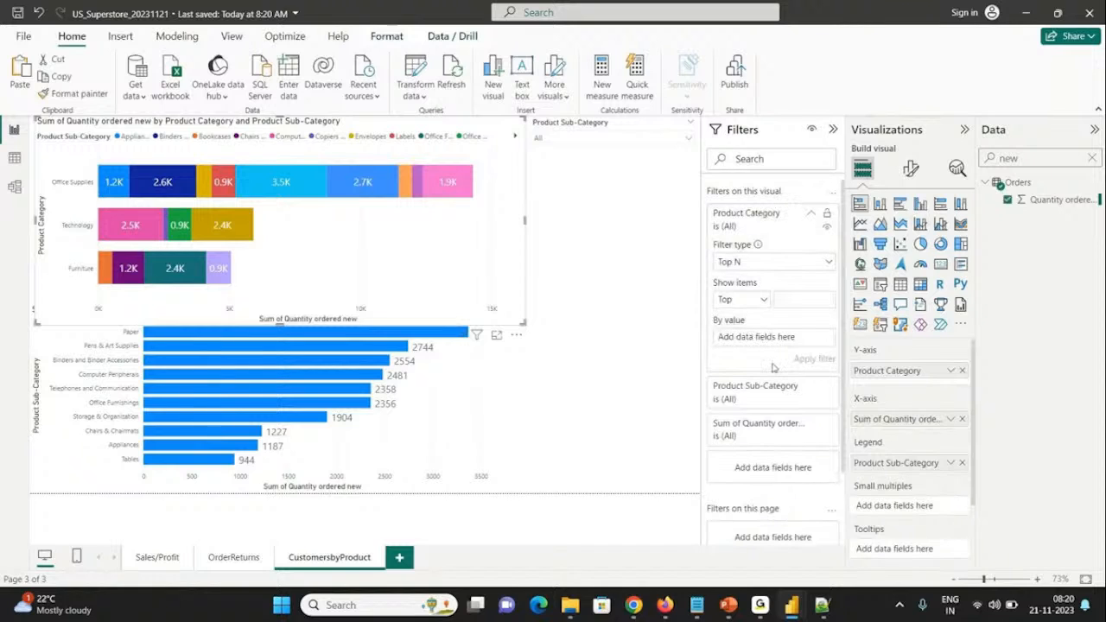
pyautogui.click(810, 213)
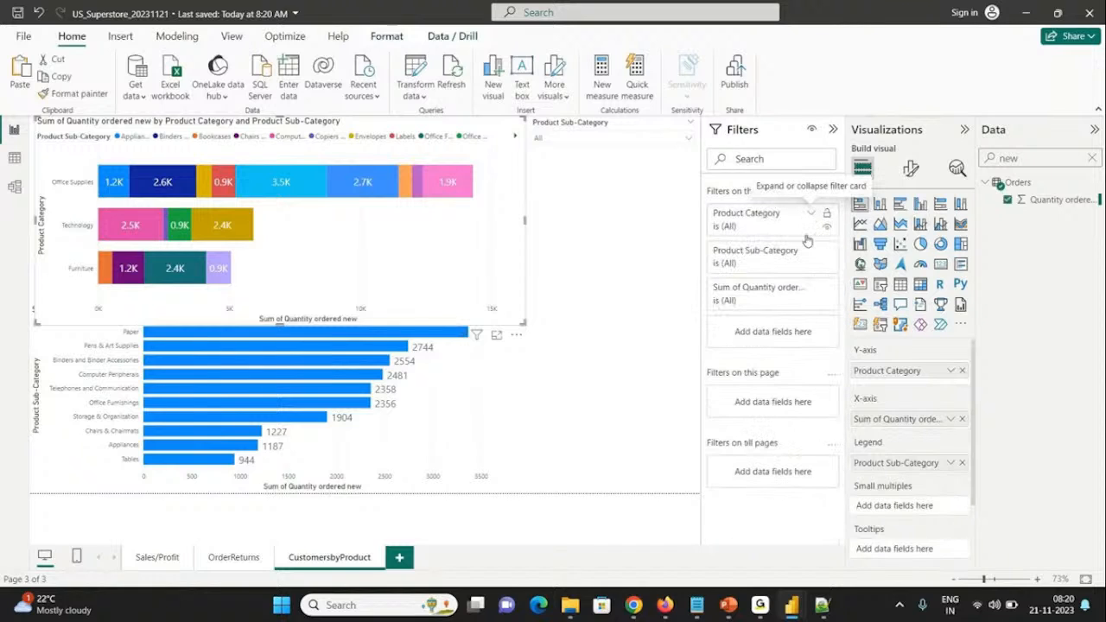
# Step: Add Customer ID to the upper bar chart's visual-level filters with the Top N filter type
pyautogui.doubleClick(1020, 158)
pyautogui.write('cus')
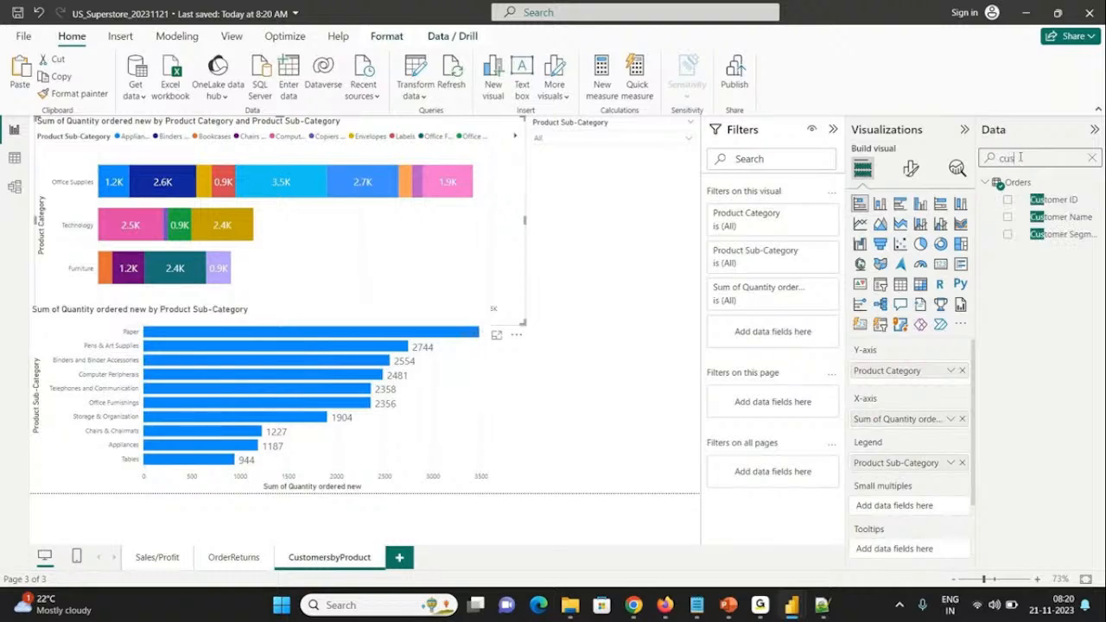
pyautogui.moveTo(1054, 199); pyautogui.dragTo(797, 340)
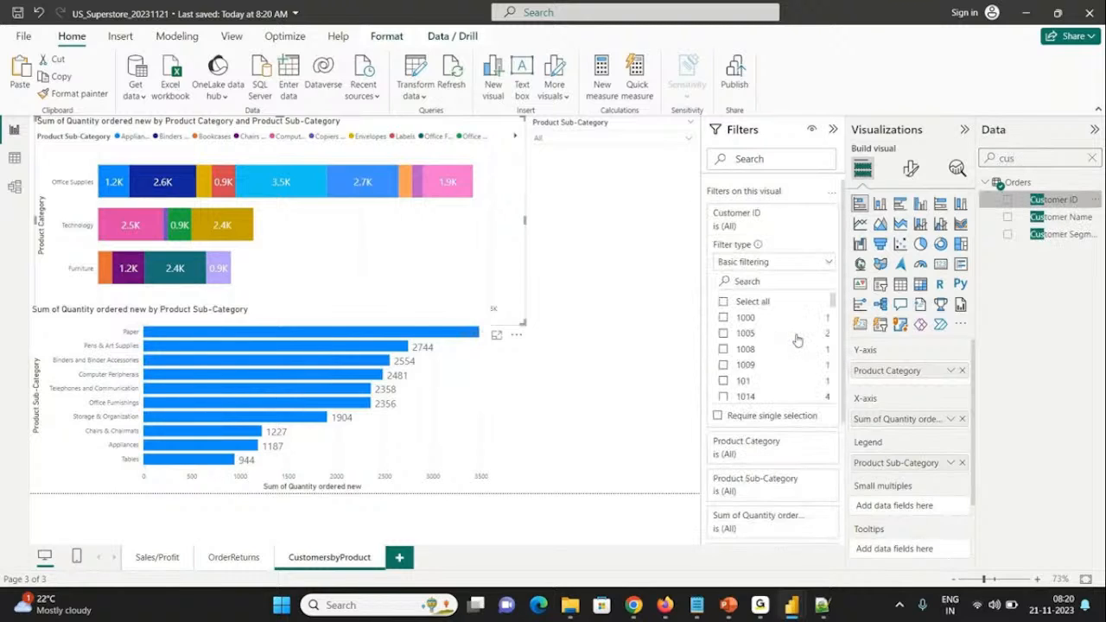
pyautogui.click(773, 263)
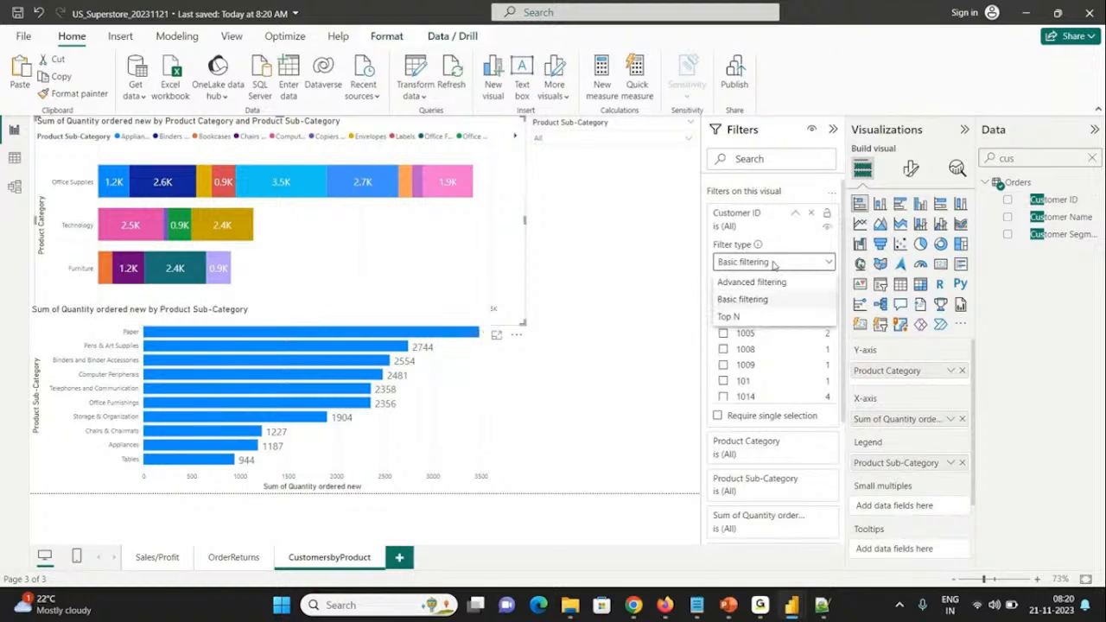
pyautogui.click(730, 316)
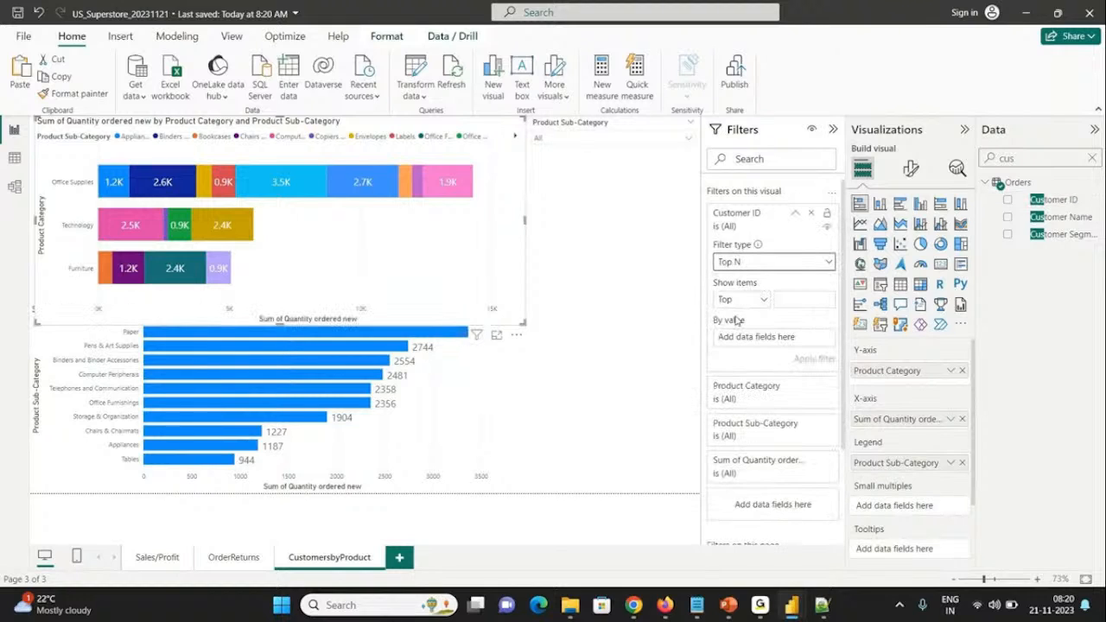
# Step: Set the Customer ID filter to the top 10 by Quantity ordered new and apply it
pyautogui.doubleClick(1028, 155)
pyautogui.write('order')
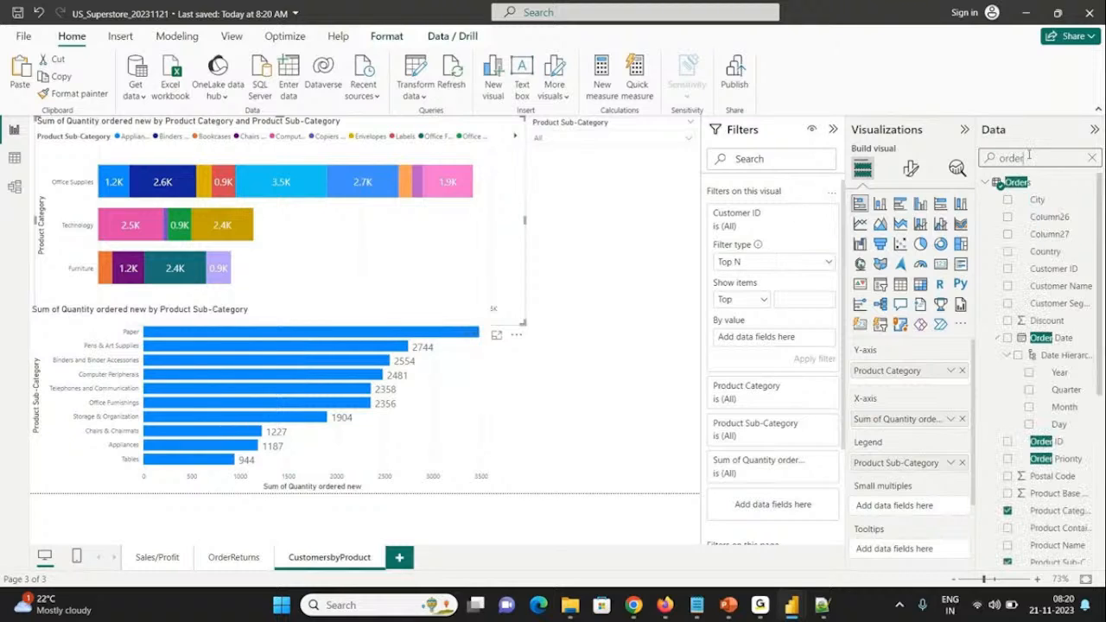
pyautogui.doubleClick(1028, 156)
pyautogui.write('quan')
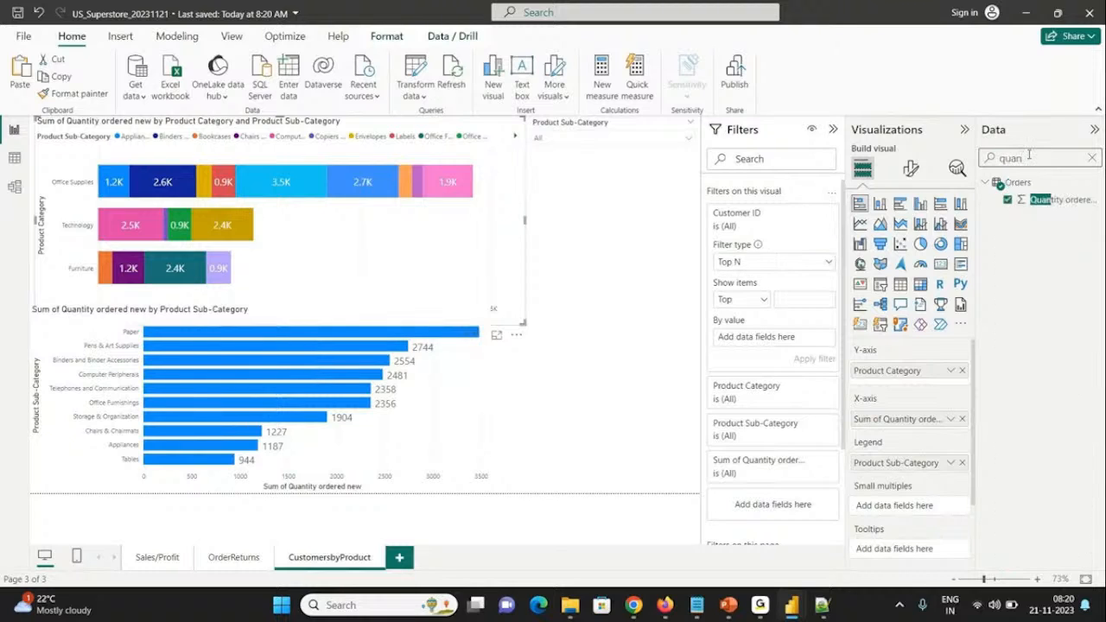
pyautogui.moveTo(1058, 199); pyautogui.dragTo(794, 350)
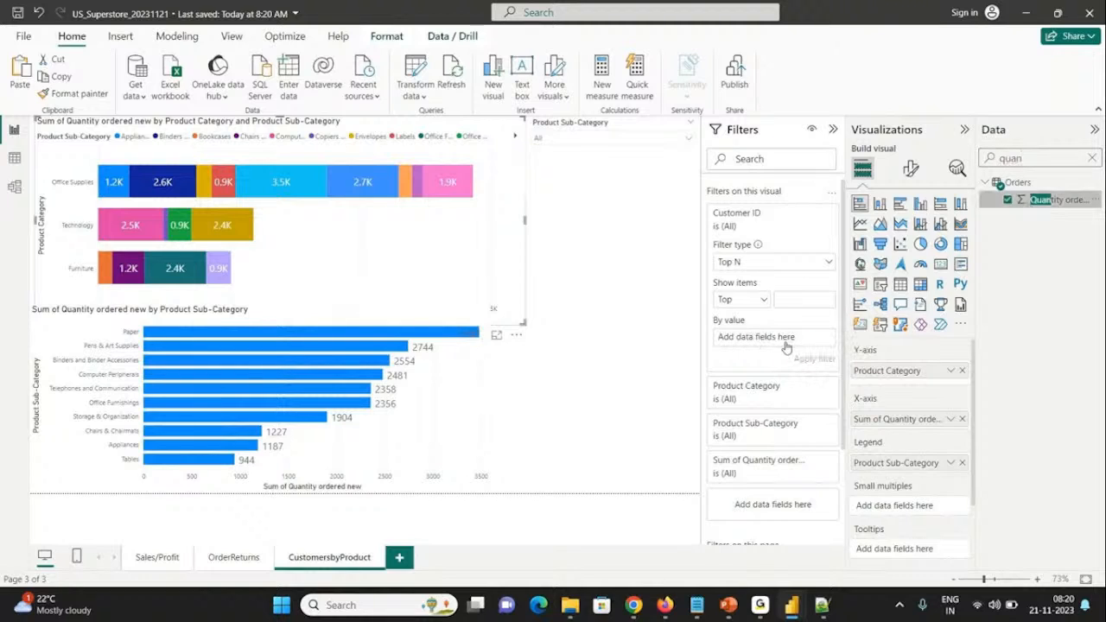
pyautogui.click(787, 297)
pyautogui.write('10')
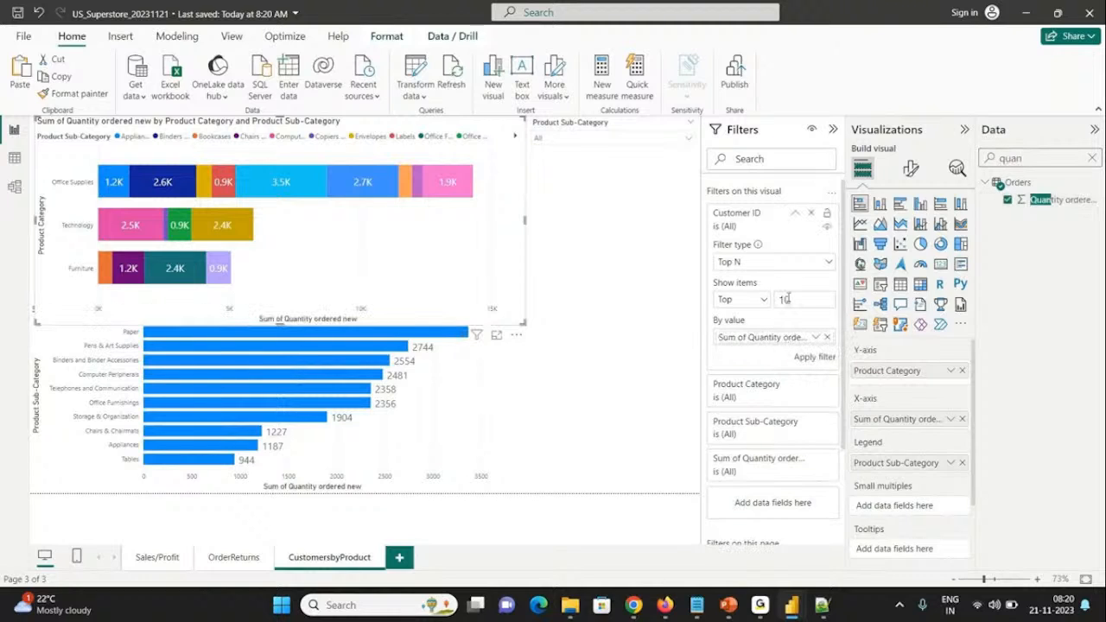
pyautogui.click(806, 357)
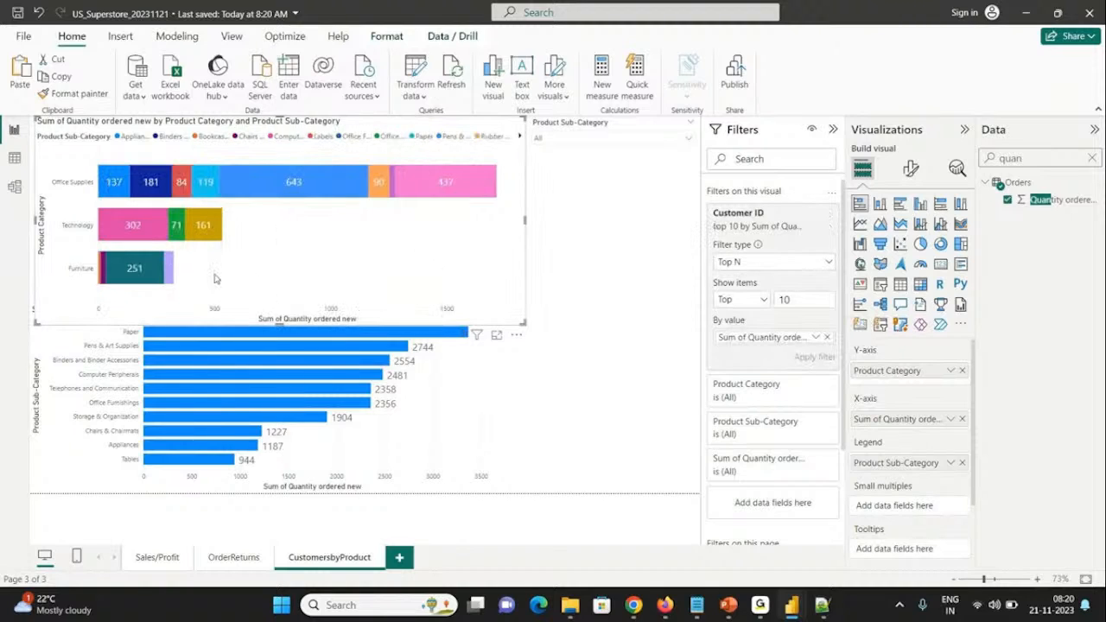
# Step: Widen the lower bar chart to the upper chart's right edge and clear its Top N filter on Product Sub-Category
pyautogui.click(471, 398)
pyautogui.moveTo(490, 398); pyautogui.dragTo(526, 400)
pyautogui.click(811, 228)
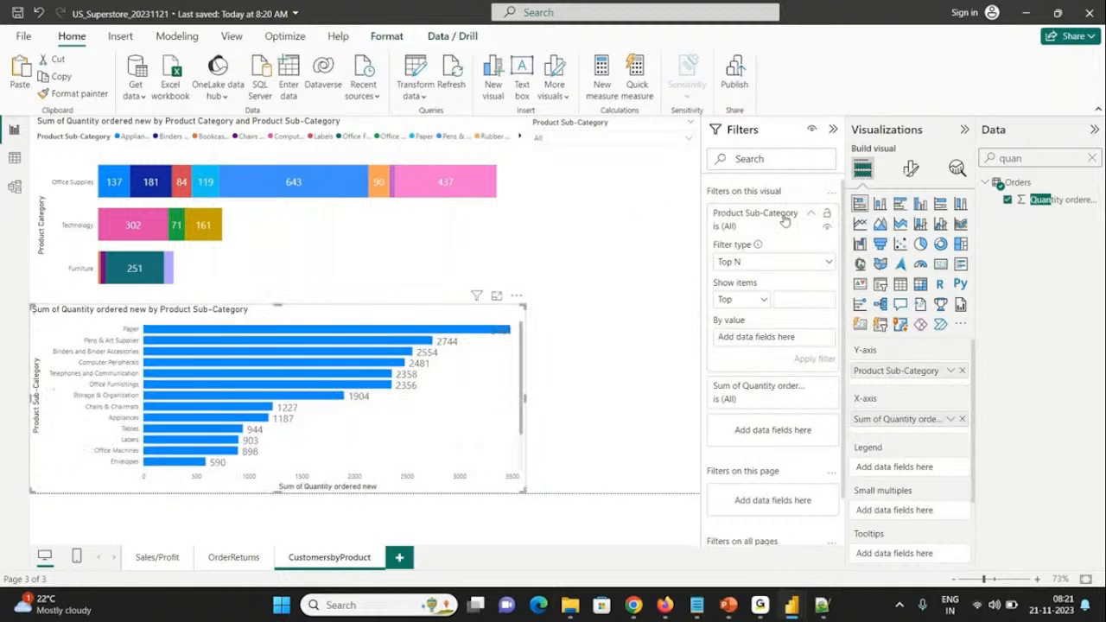
# Step: Add Customer ID to the lower bar chart's visual-level filters
pyautogui.doubleClick(1018, 159)
pyautogui.write('cust')
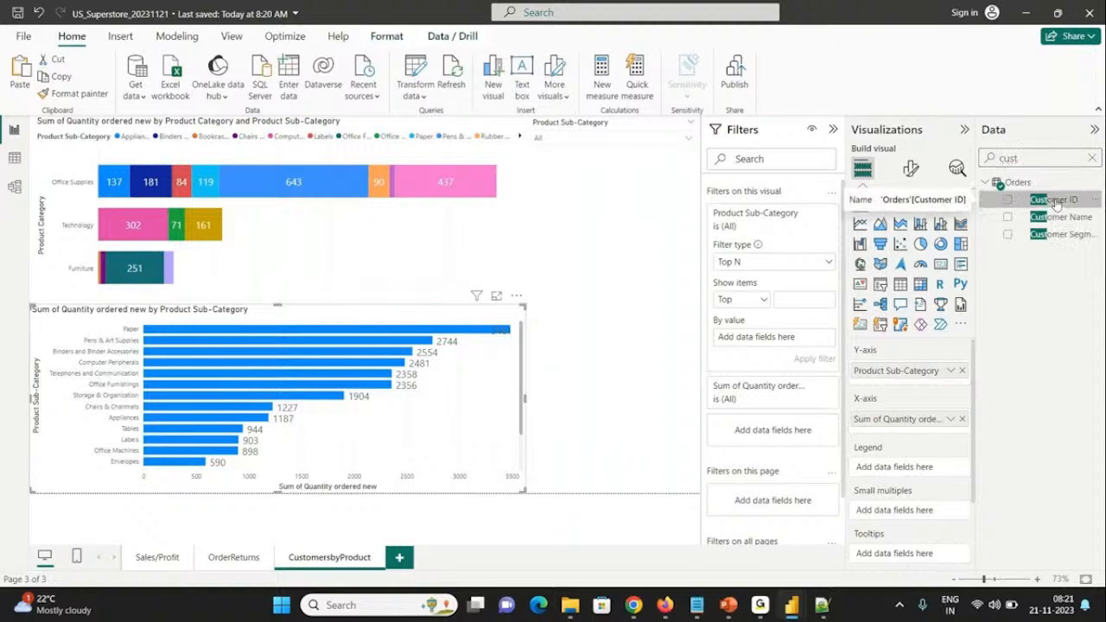
pyautogui.click(1056, 201)
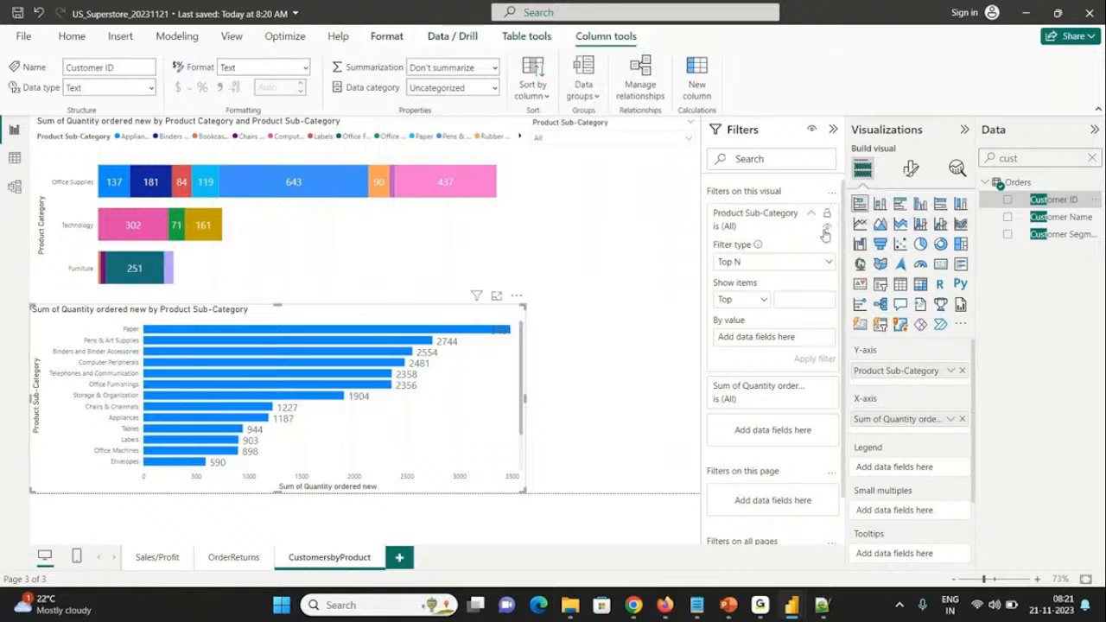
pyautogui.click(810, 214)
pyautogui.moveTo(1053, 199); pyautogui.dragTo(789, 293)
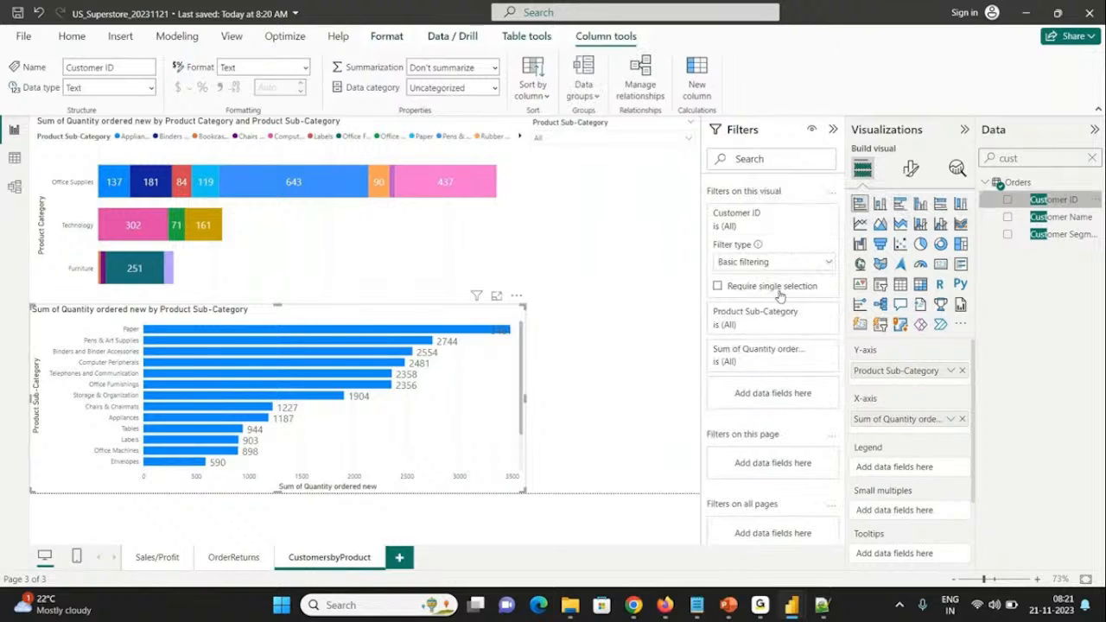
# Step: Filter the lower bar chart's Customer ID to the Top N 10 by Quantity ordered new and apply it
pyautogui.doubleClick(1027, 156)
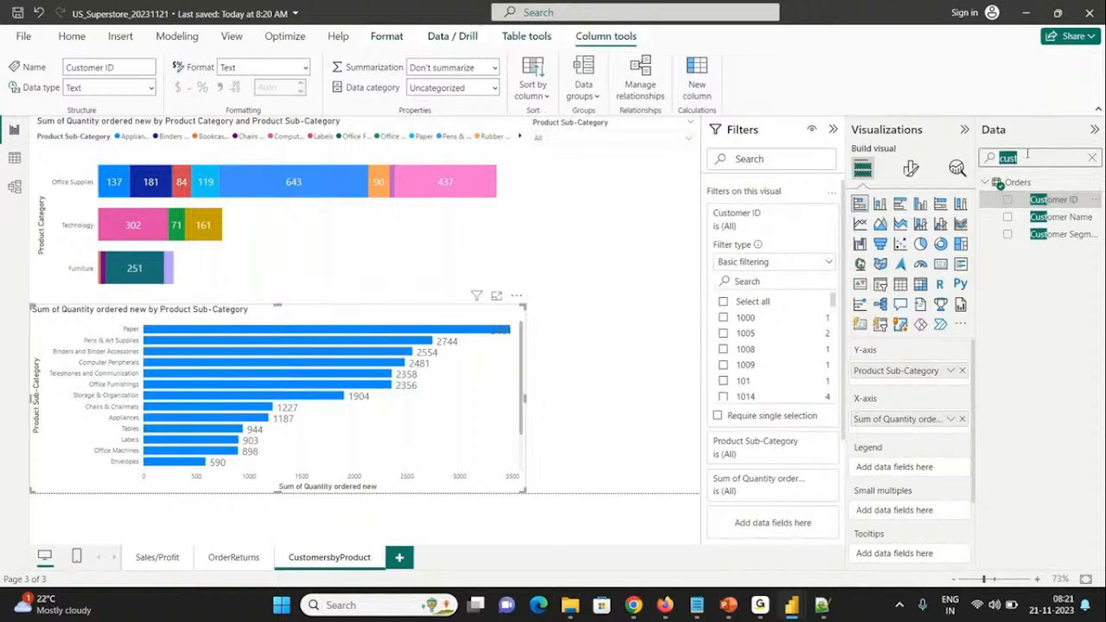
pyautogui.write('quan')
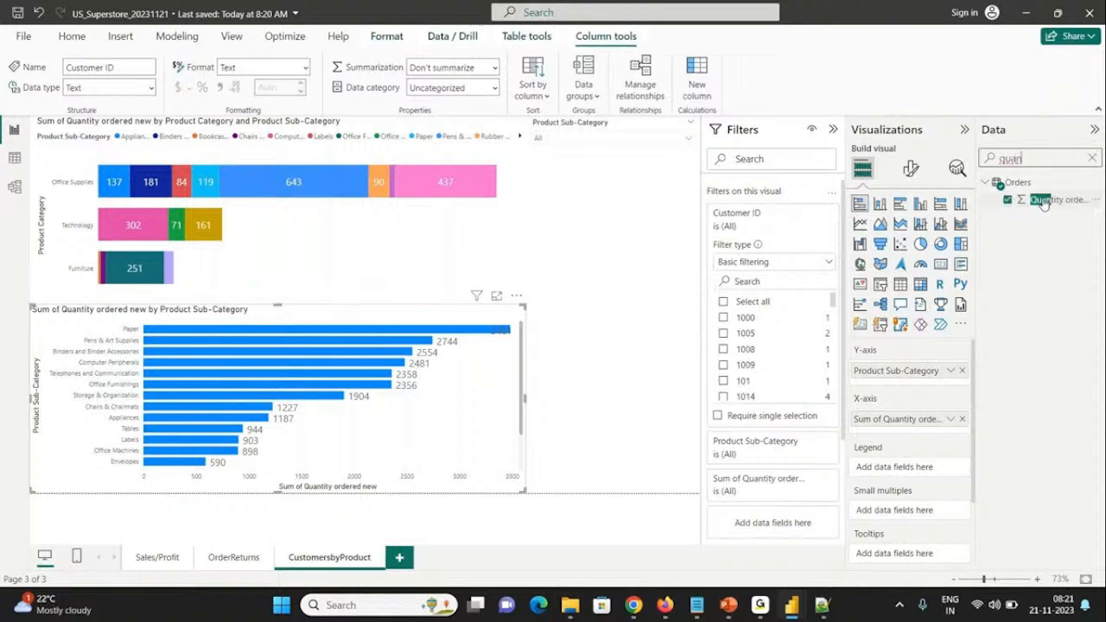
pyautogui.click(800, 263)
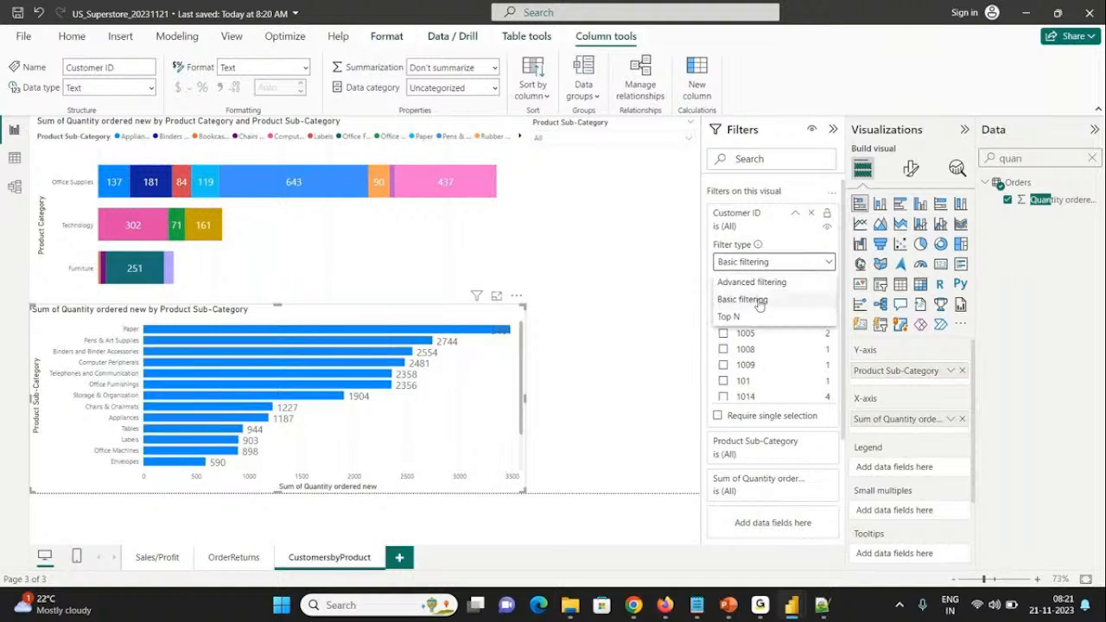
pyautogui.click(739, 318)
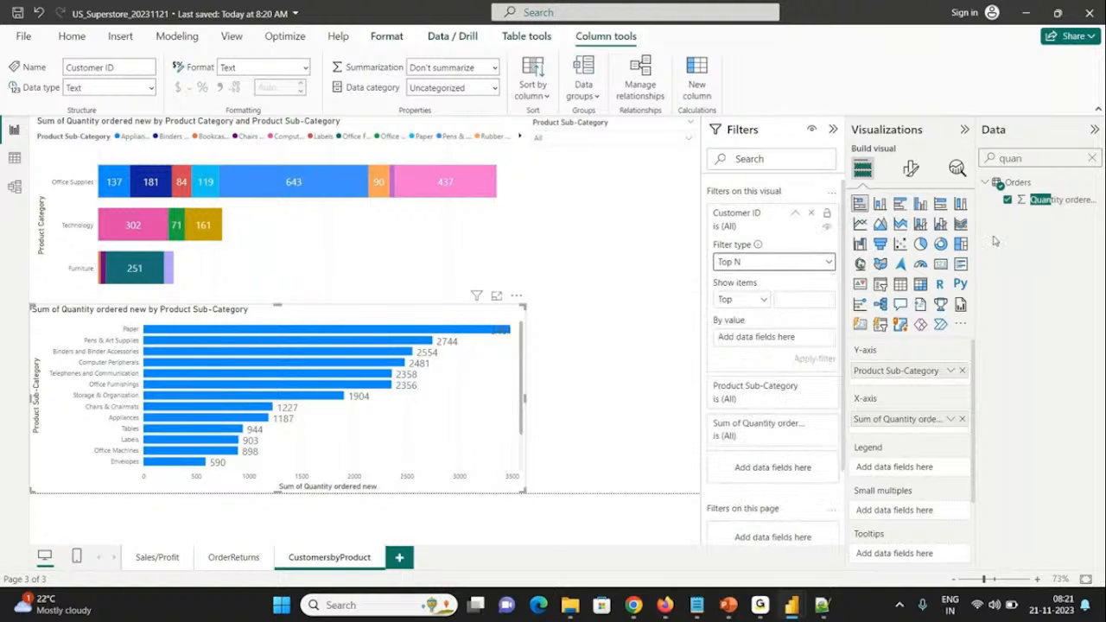
pyautogui.moveTo(1029, 209); pyautogui.dragTo(764, 338)
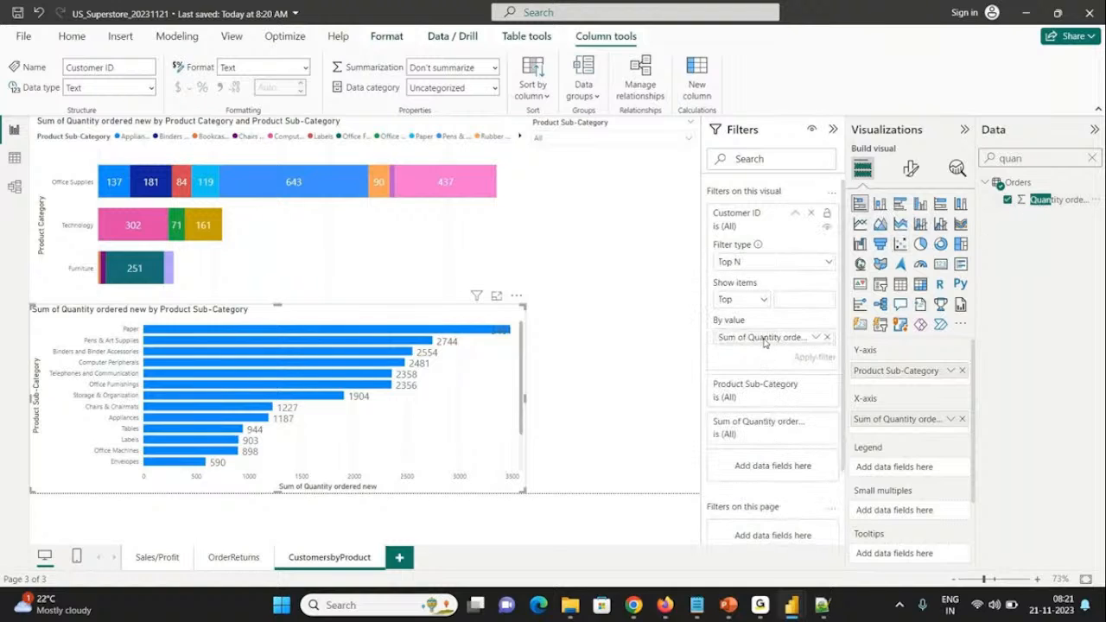
pyautogui.click(793, 300)
pyautogui.write('10')
pyautogui.click(815, 358)
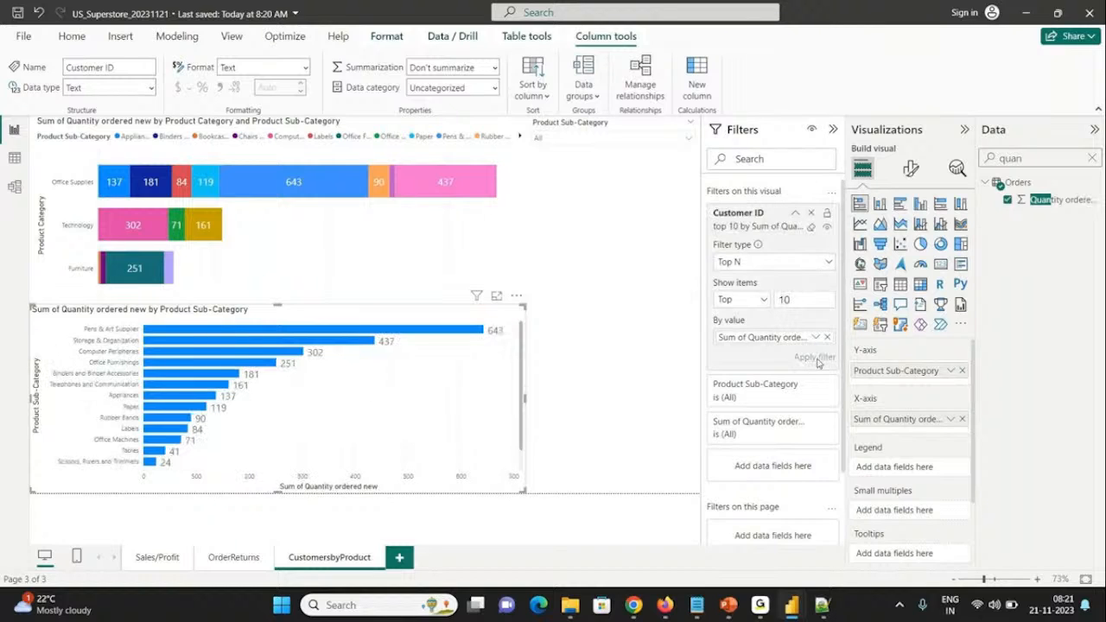
pyautogui.click(557, 337)
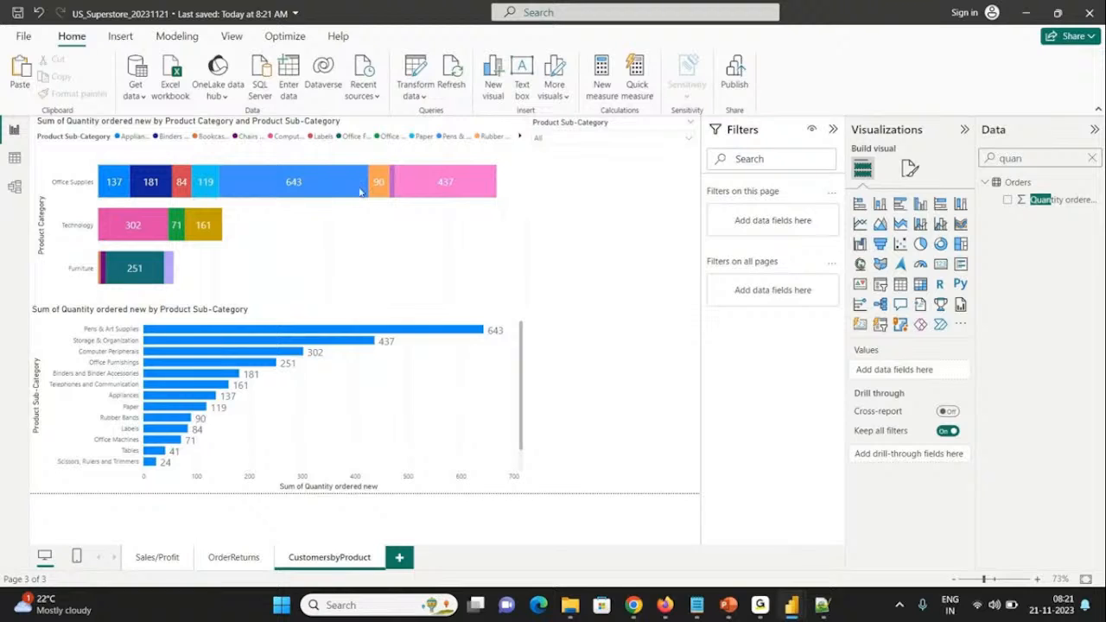
# Step: Remove Product Sub-Category from the upper bar chart's legend
pyautogui.moveTo(99, 197)
pyautogui.click(486, 129)
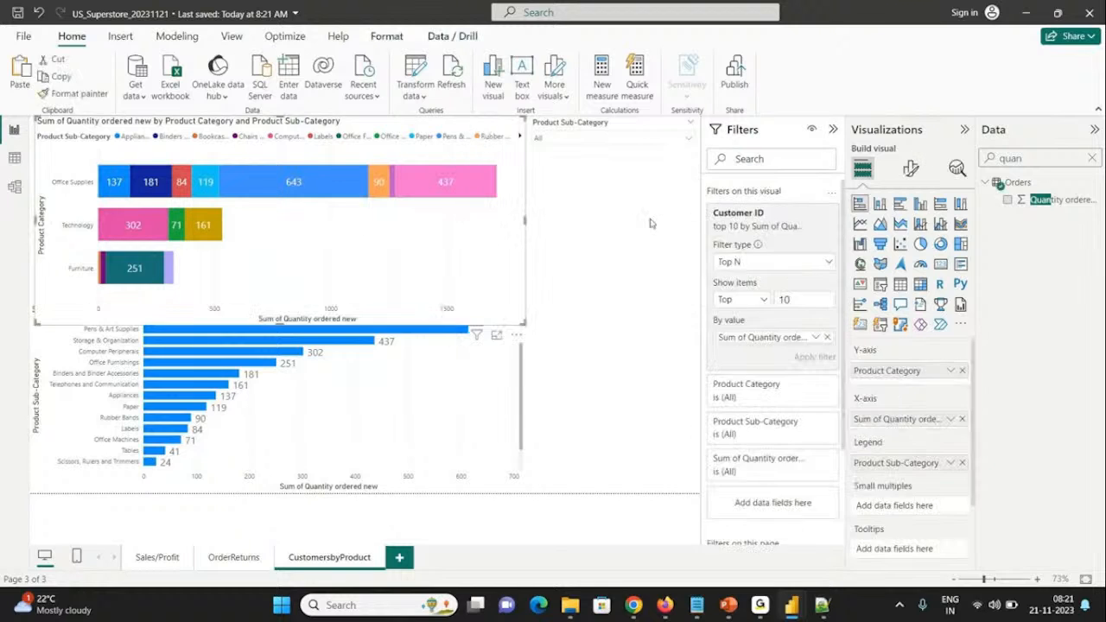
pyautogui.click(961, 463)
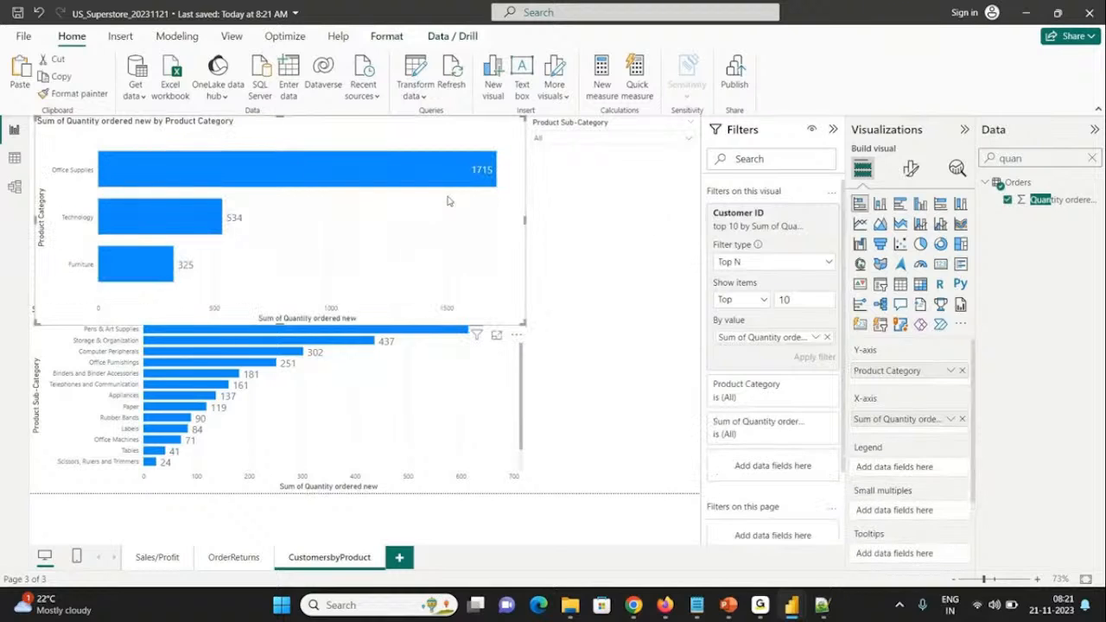
# Step: Shrink the lower bar chart from its upper edge so it starts just below the upper chart
pyautogui.moveTo(484, 186)
pyautogui.click(451, 420)
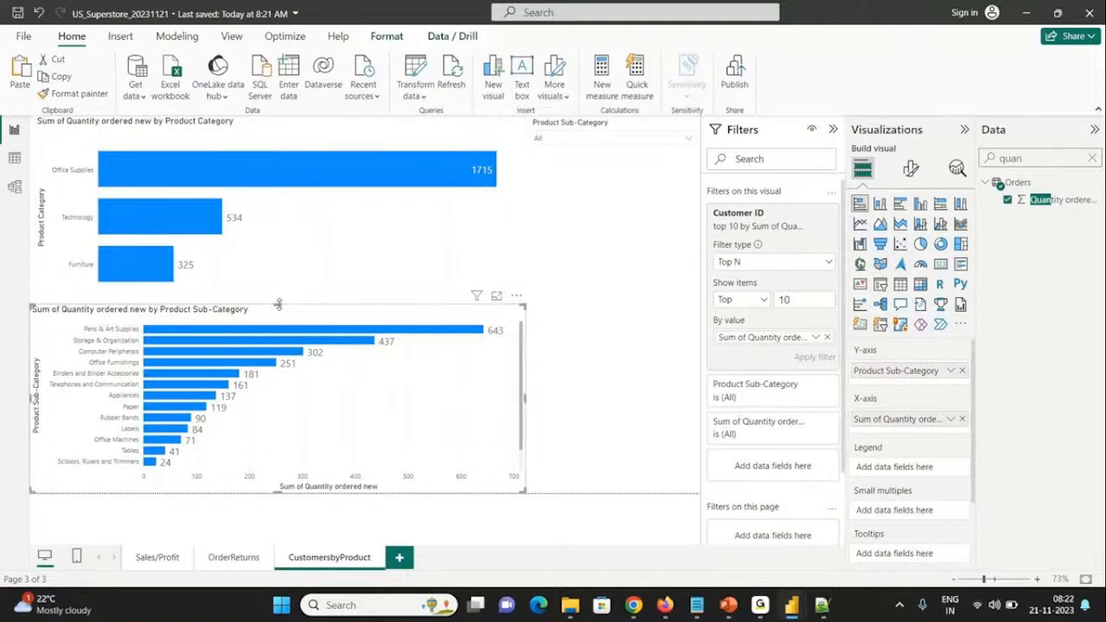
pyautogui.moveTo(277, 305); pyautogui.dragTo(277, 327)
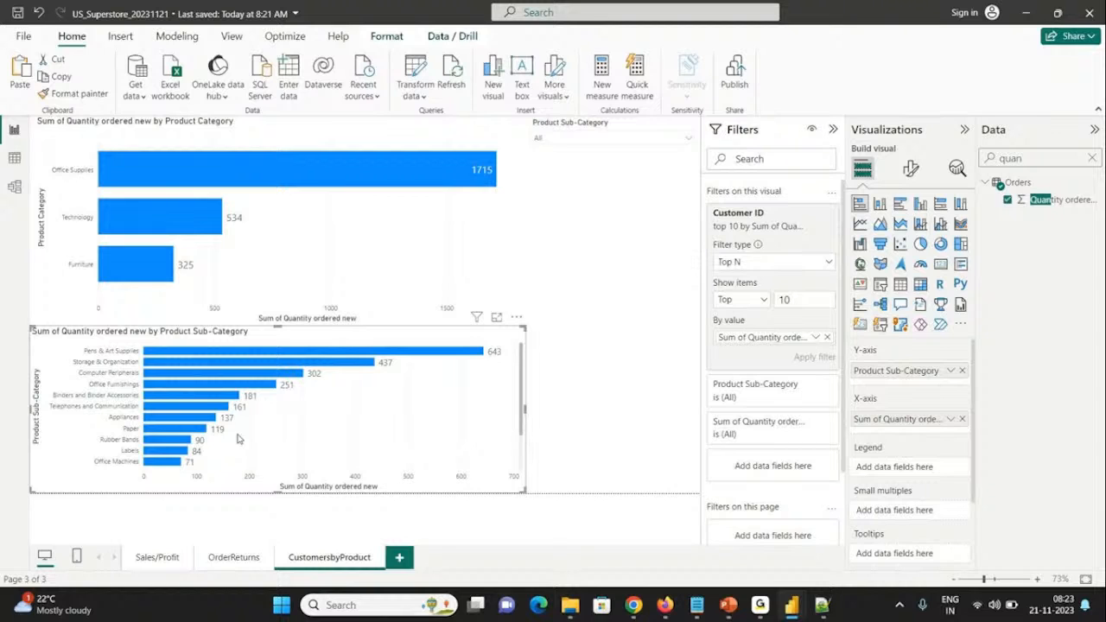
# Step: Review the report pages Sales/Profit, OrderReturns and CustomersbyProduct, and return to the Sales/Profit page
pyautogui.click(157, 557)
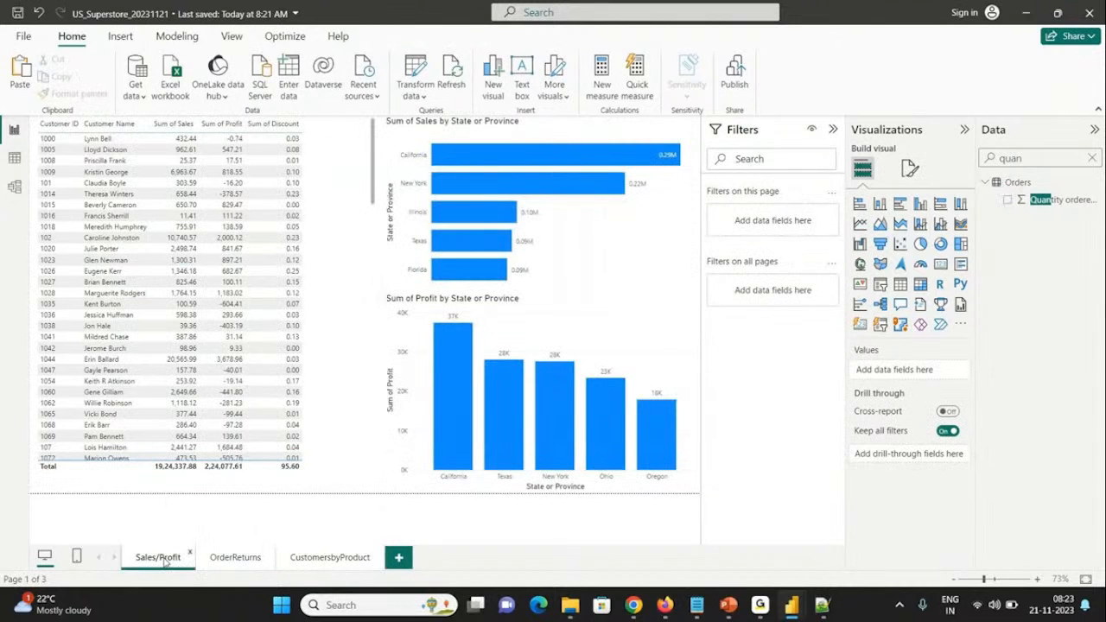
pyautogui.click(243, 561)
pyautogui.click(335, 562)
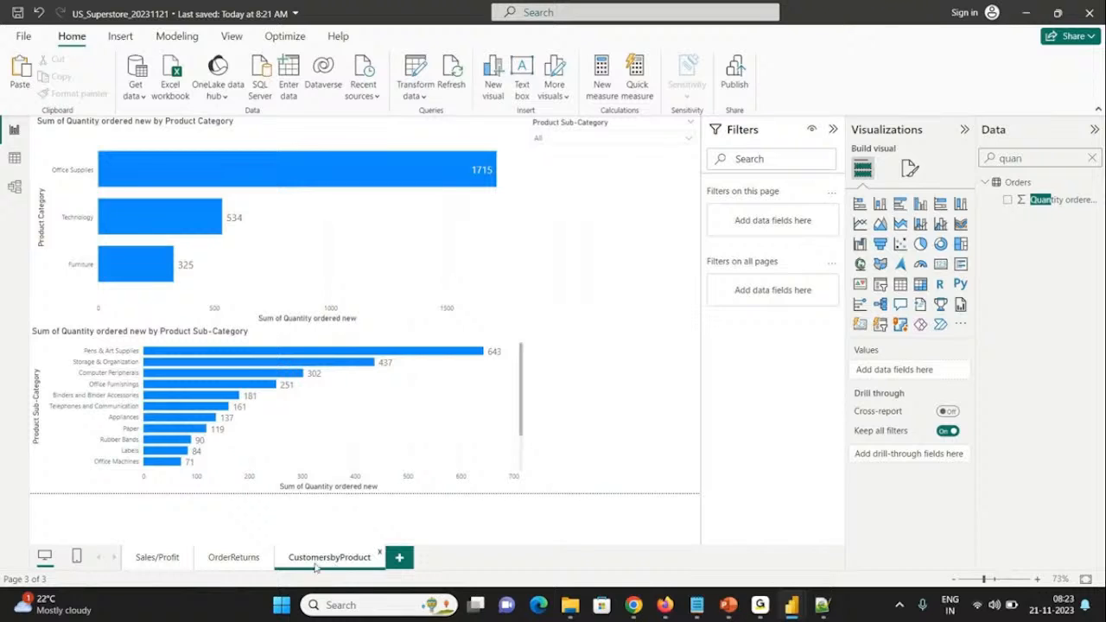
pyautogui.click(168, 559)
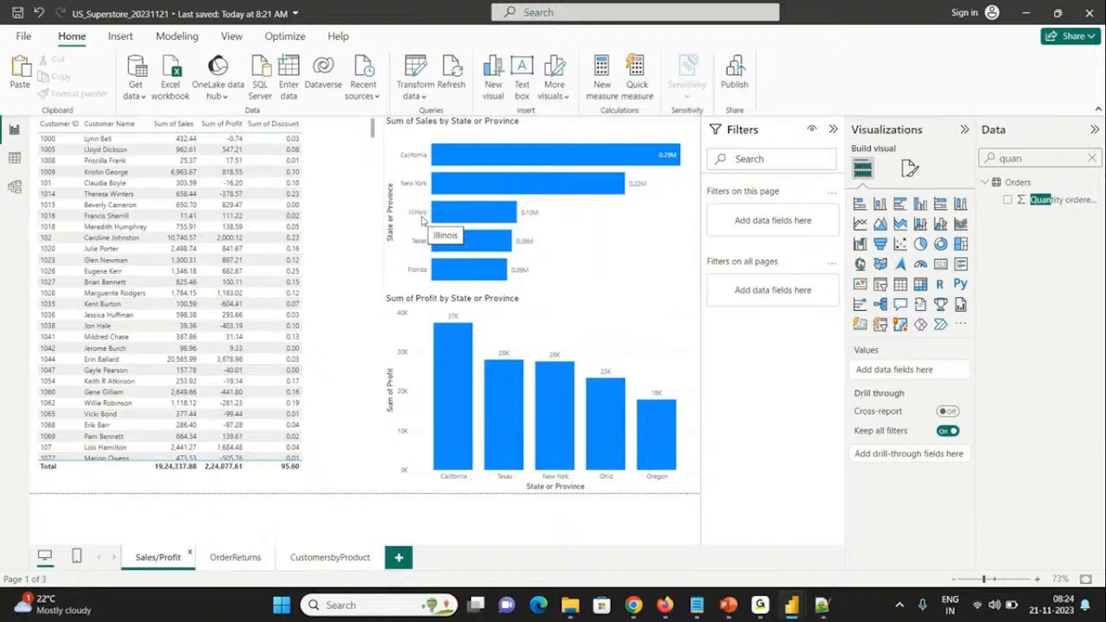
# Step: On the OrderReturns page, clear the Status slicer to All and examine New York's blank and returned quantities in the chart
pyautogui.click(234, 557)
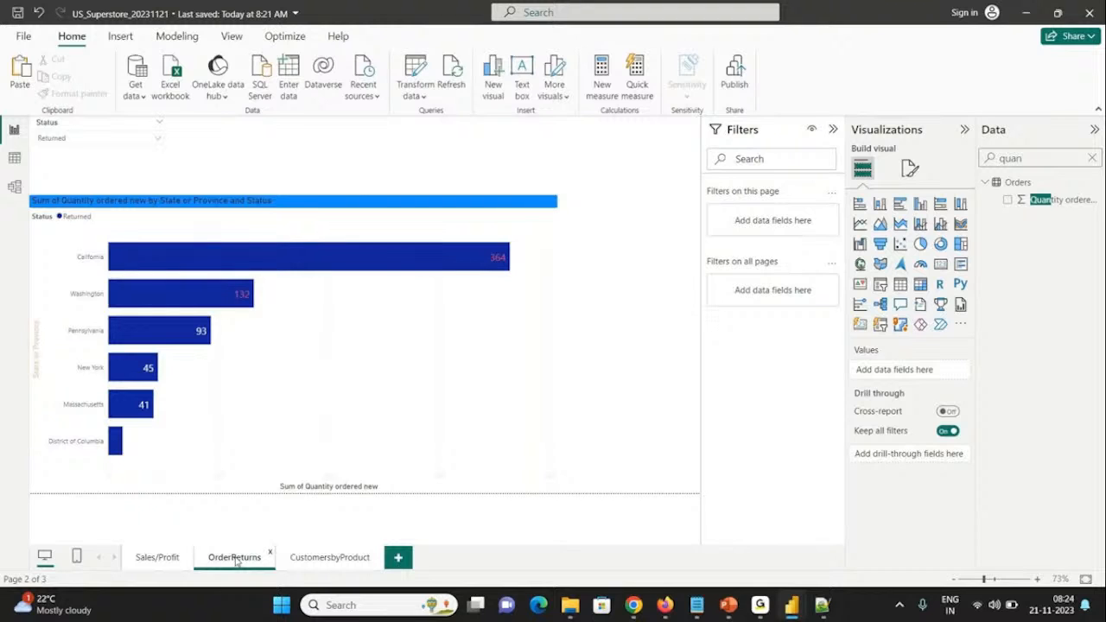
pyautogui.click(77, 149)
pyautogui.click(77, 148)
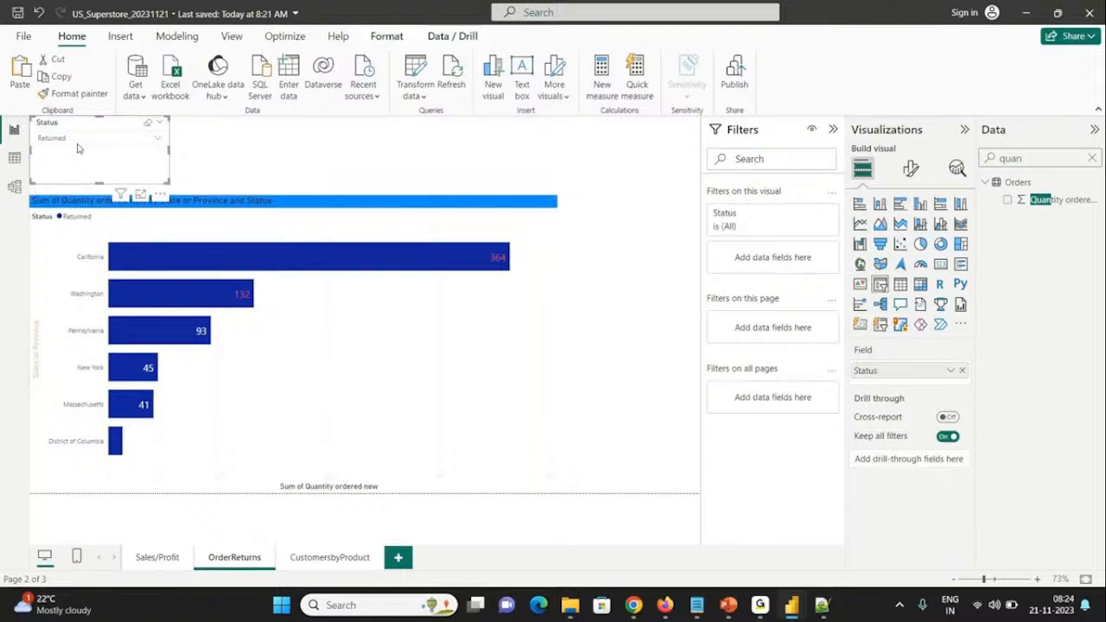
pyautogui.click(77, 149)
pyautogui.click(65, 160)
pyautogui.click(543, 318)
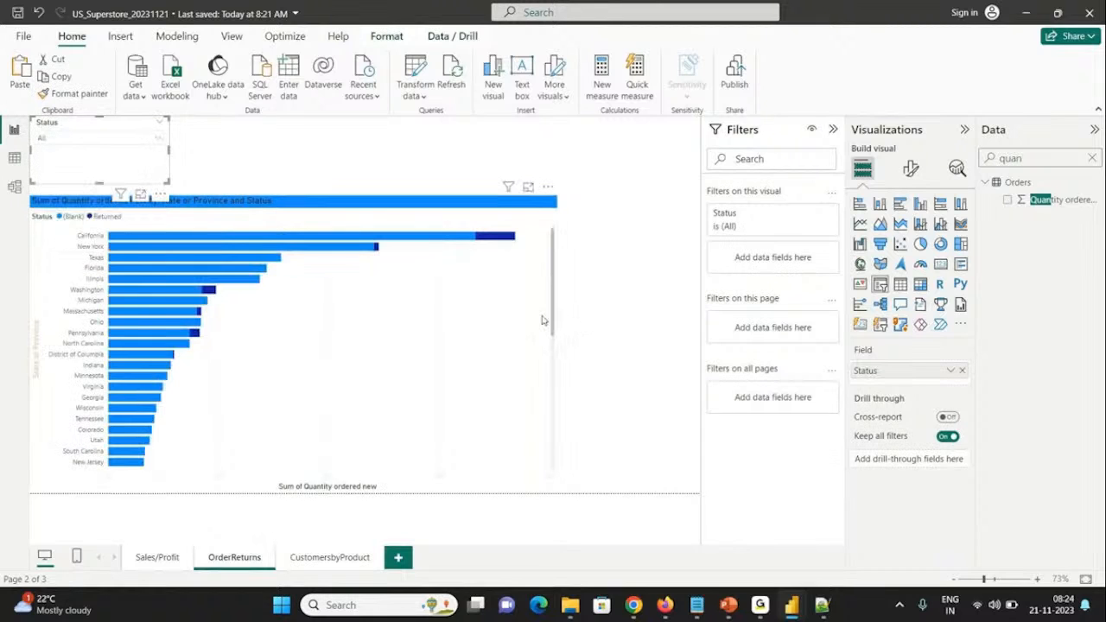
pyautogui.click(498, 291)
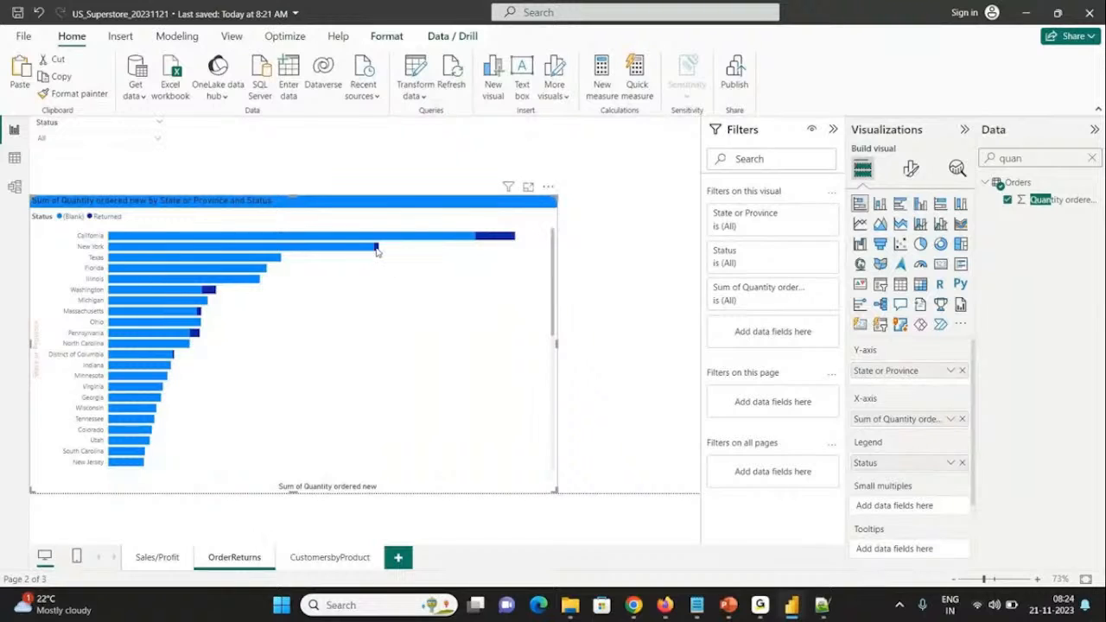
pyautogui.moveTo(376, 250)
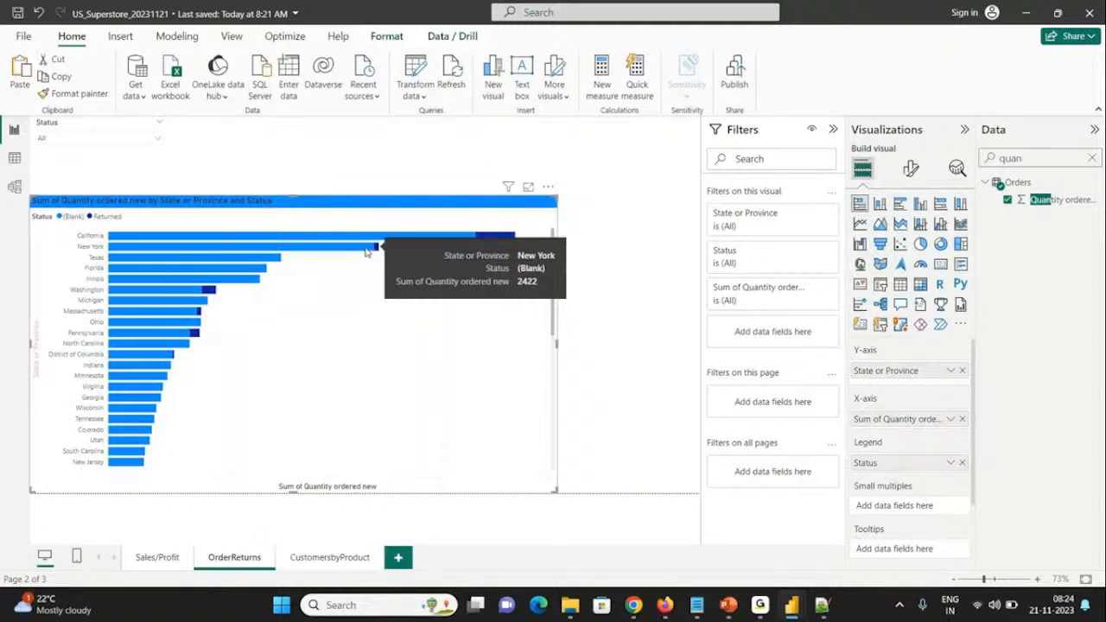
# Step: Exclude (Blank) in the Status slicer so that only Returned stays selected
pyautogui.click(102, 138)
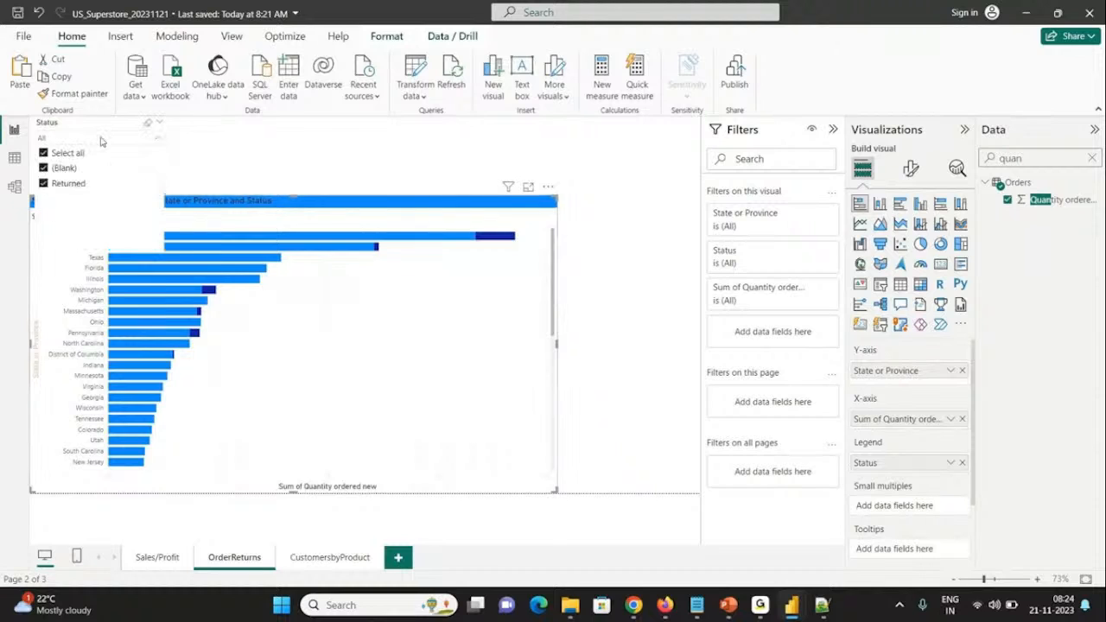
pyautogui.click(62, 167)
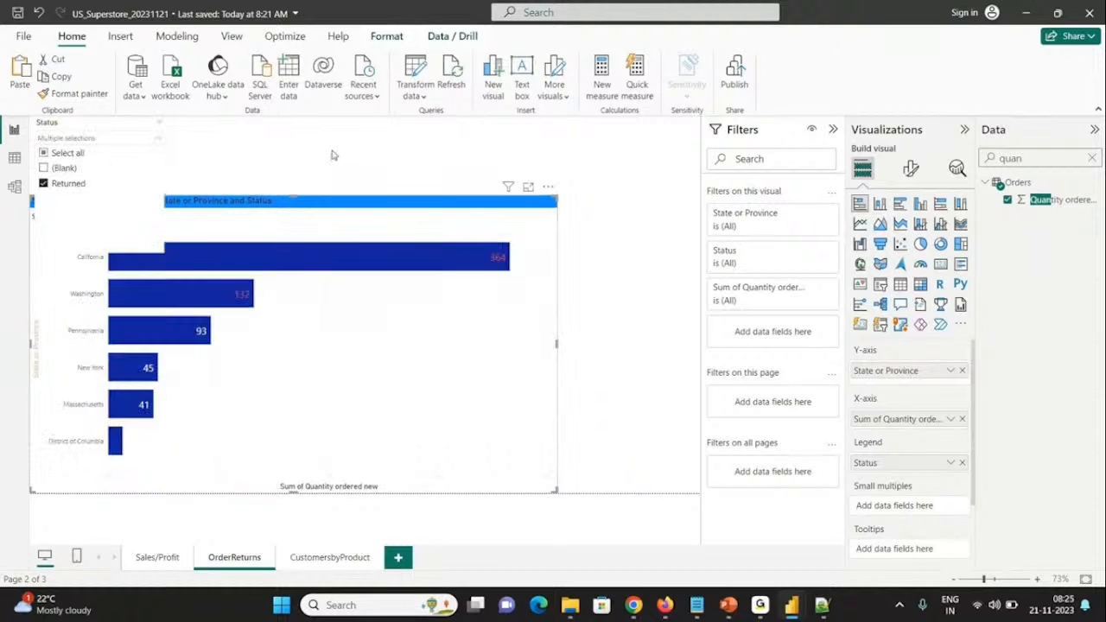
pyautogui.click(331, 154)
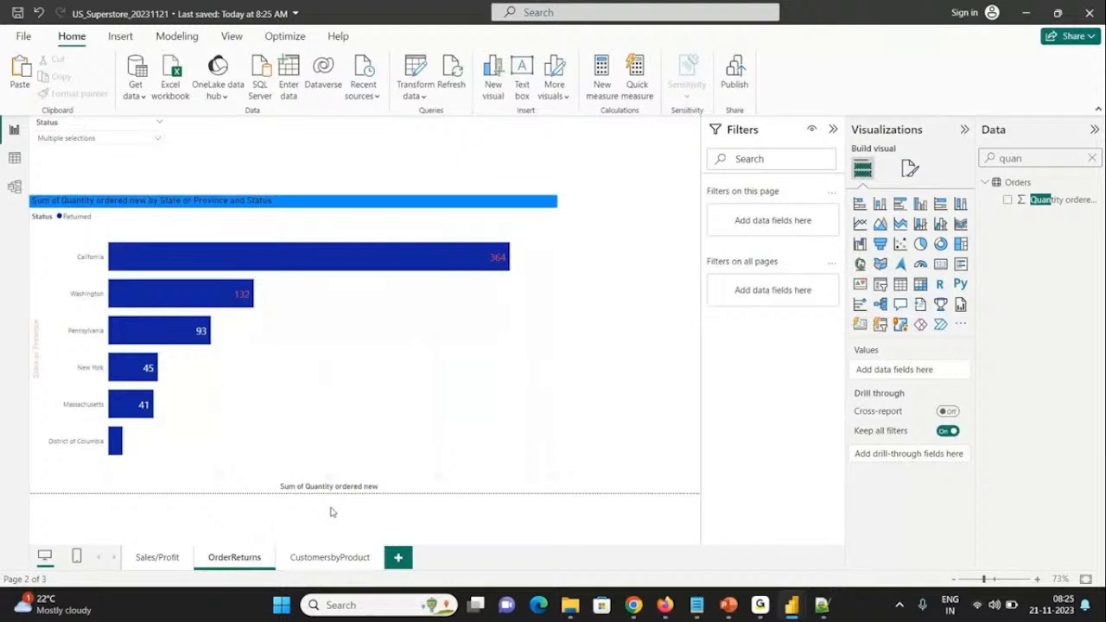
# Step: On the CustomersbyProduct page, cross-filter the sub-category chart by Office Supplies, Technology and Furniture in turn, and clear the selection
pyautogui.click(324, 558)
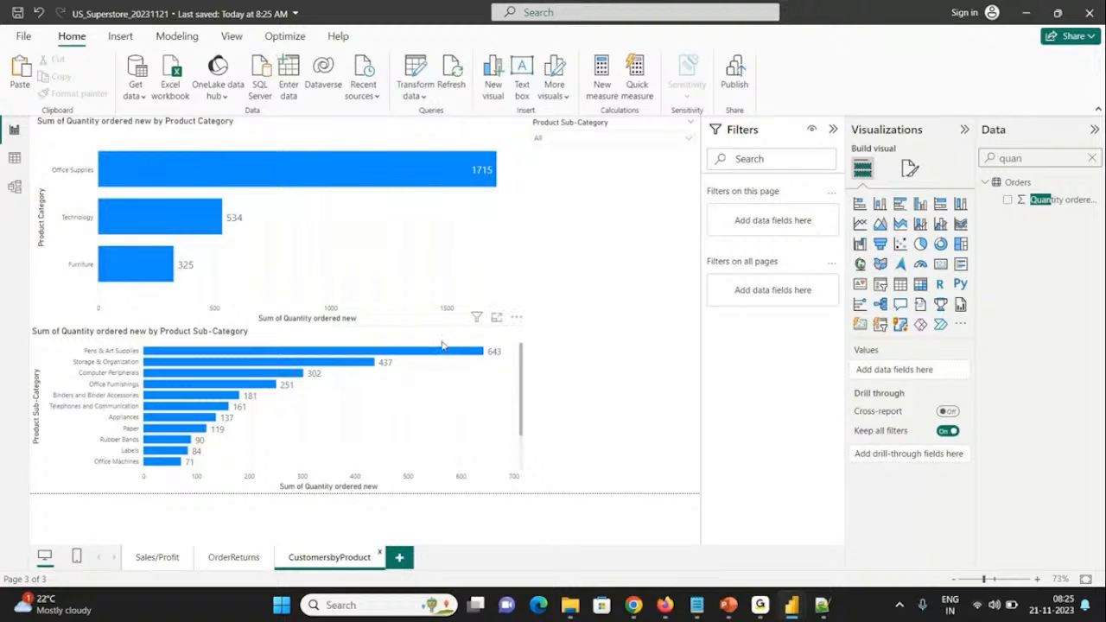
pyautogui.click(338, 164)
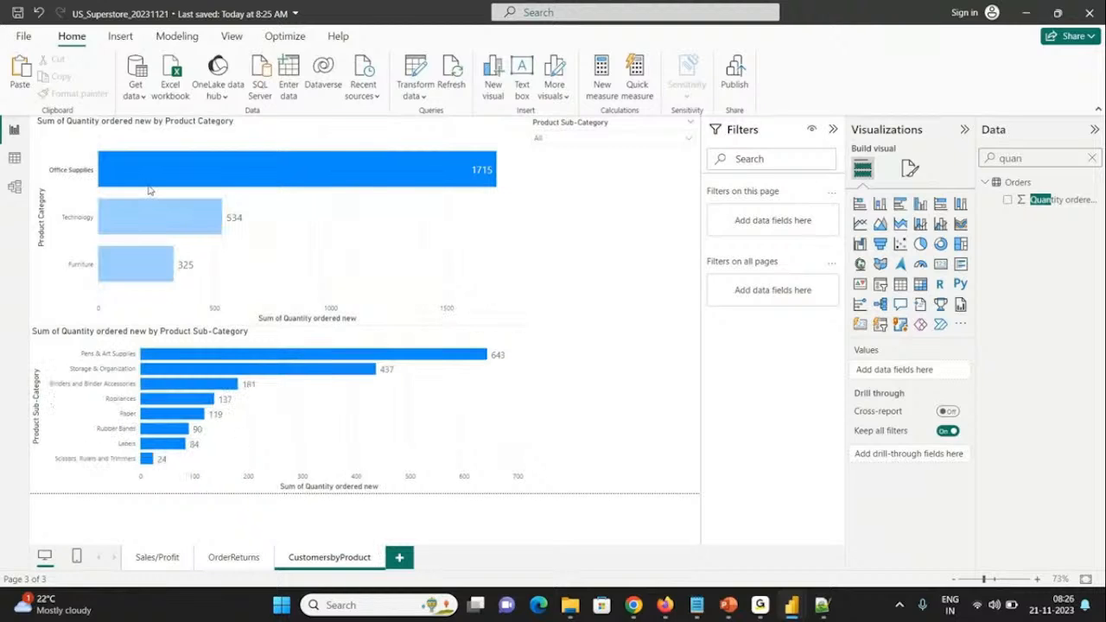
pyautogui.moveTo(148, 190)
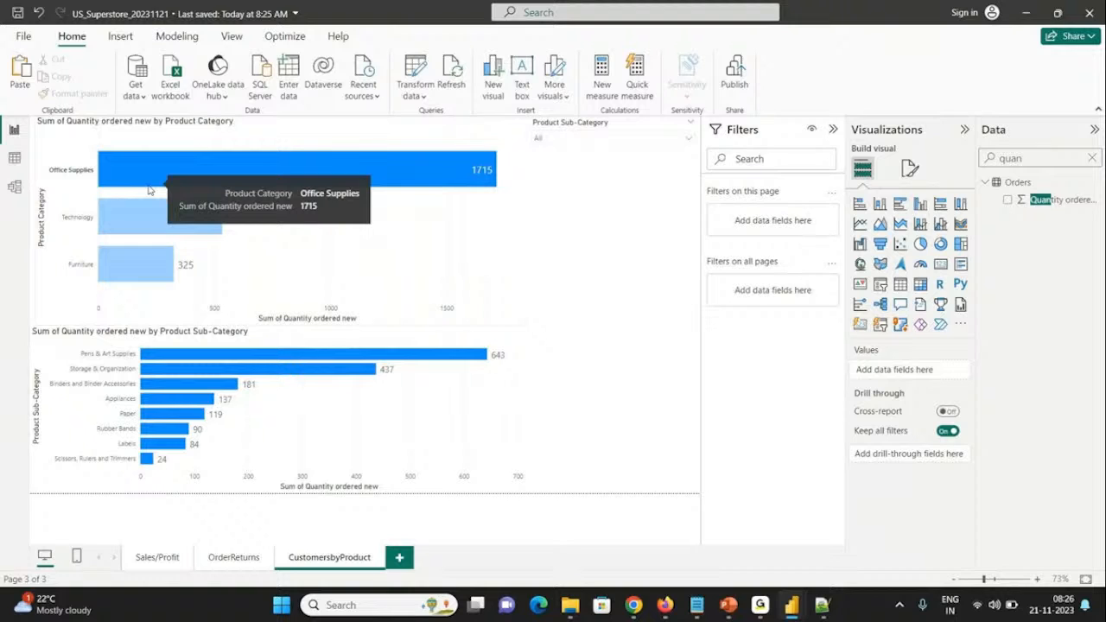
pyautogui.click(577, 190)
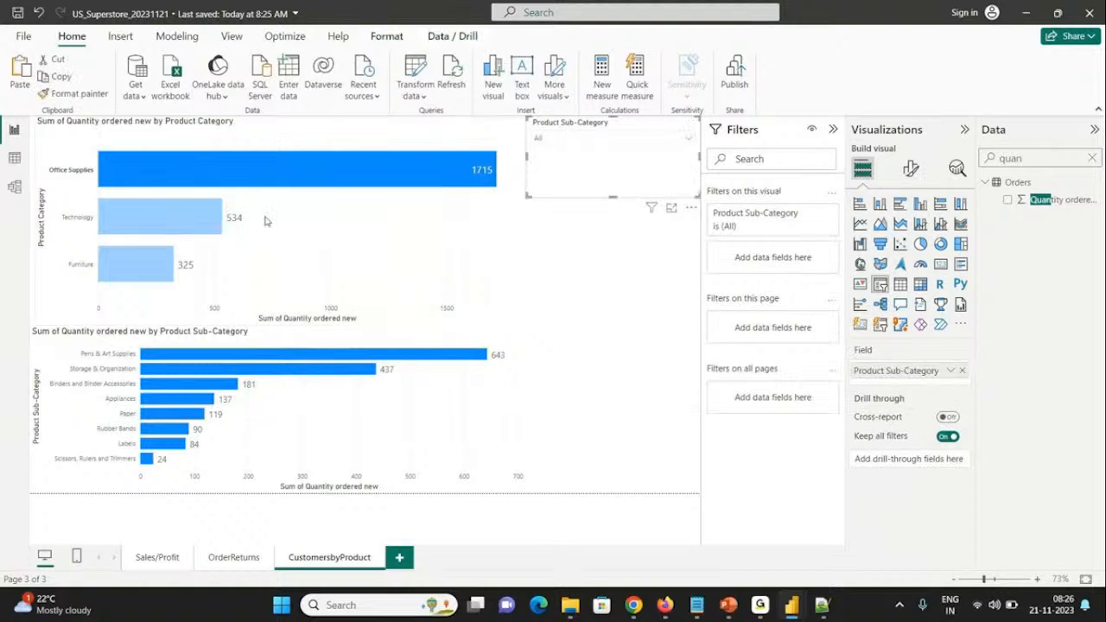
pyautogui.click(641, 264)
pyautogui.click(171, 223)
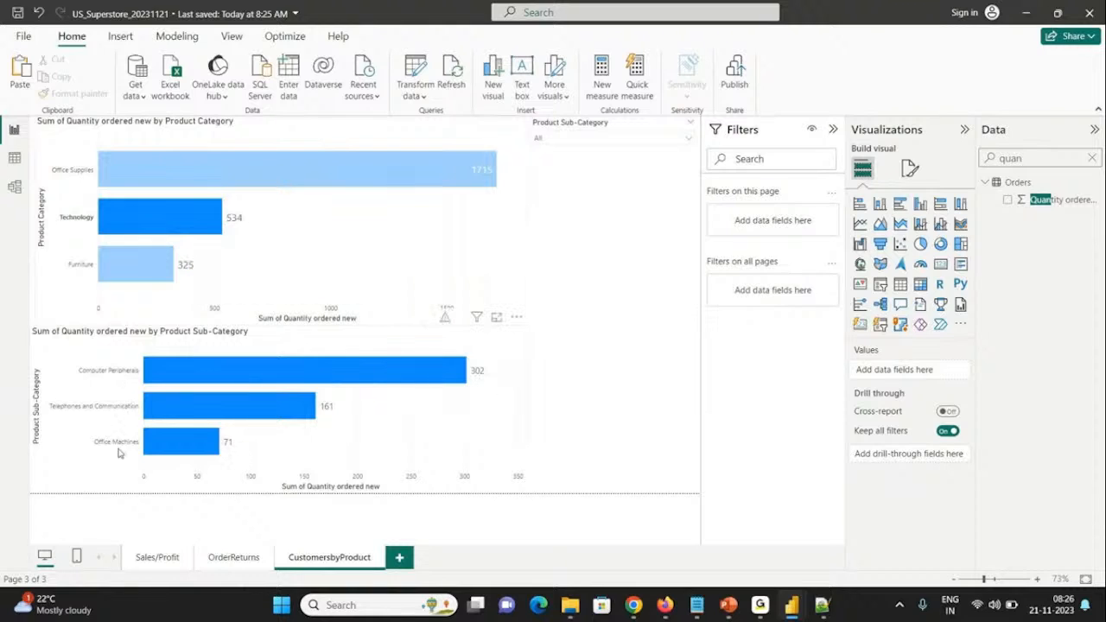
pyautogui.click(129, 277)
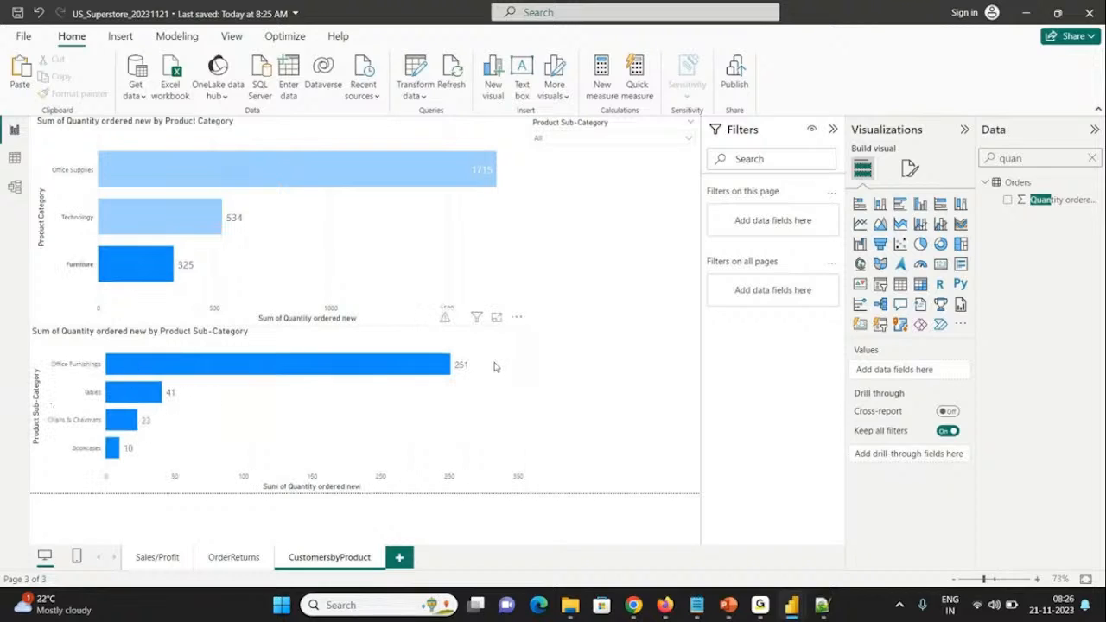
pyautogui.click(129, 262)
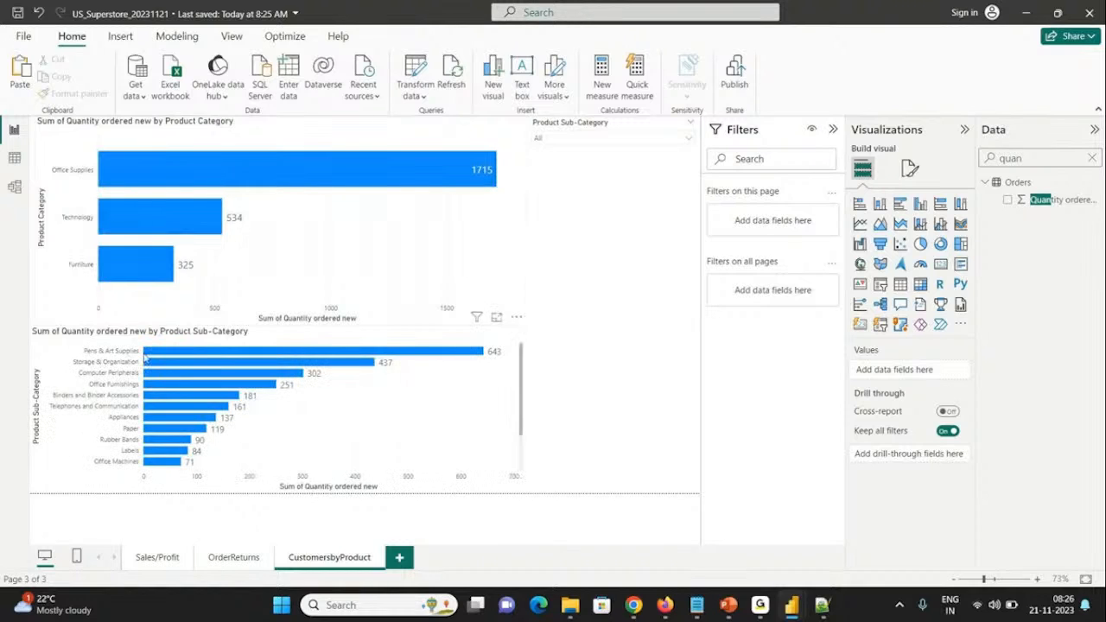
# Step: Cross-filter the category chart by Pens & Art Supplies, Office Machines, Labels and Rubber Bands in turn, and clear the selection
pyautogui.moveTo(156, 356)
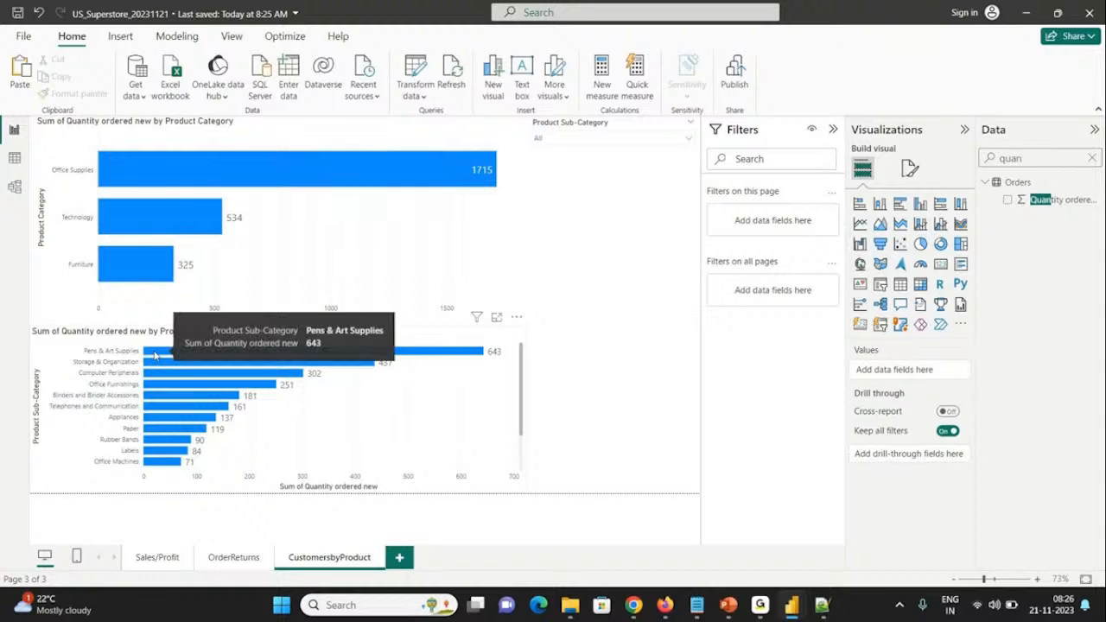
pyautogui.click(155, 356)
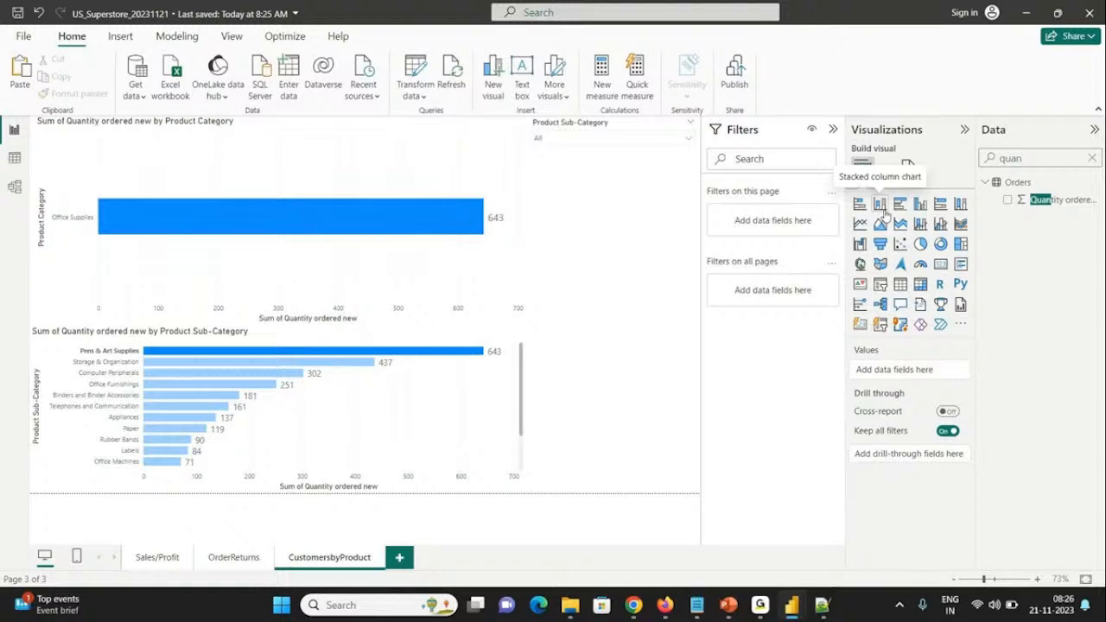
pyautogui.click(399, 356)
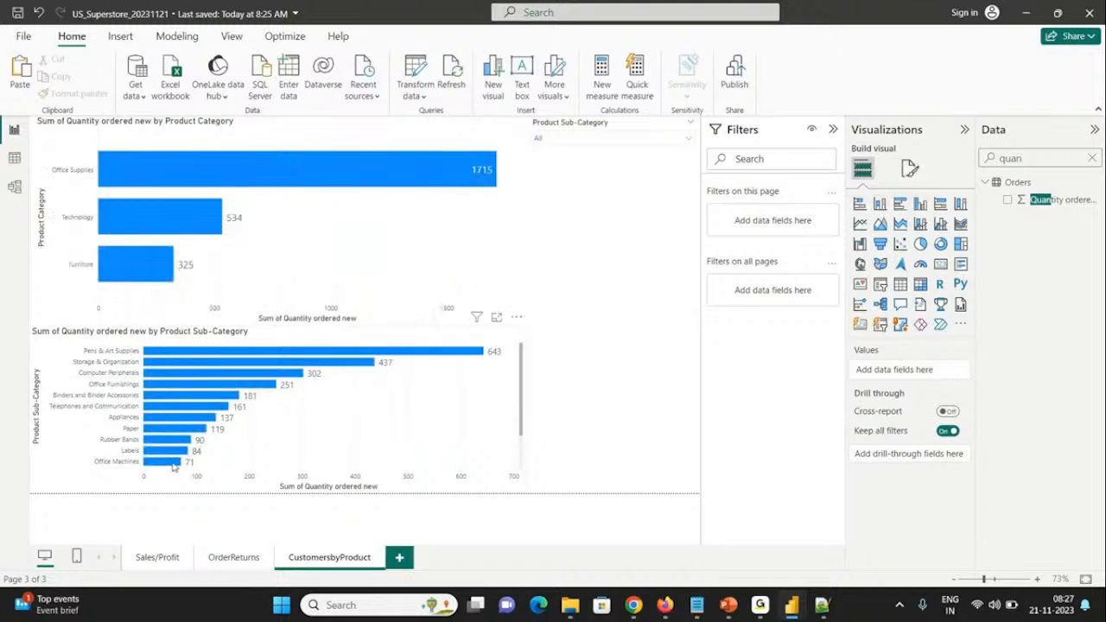
pyautogui.moveTo(174, 465)
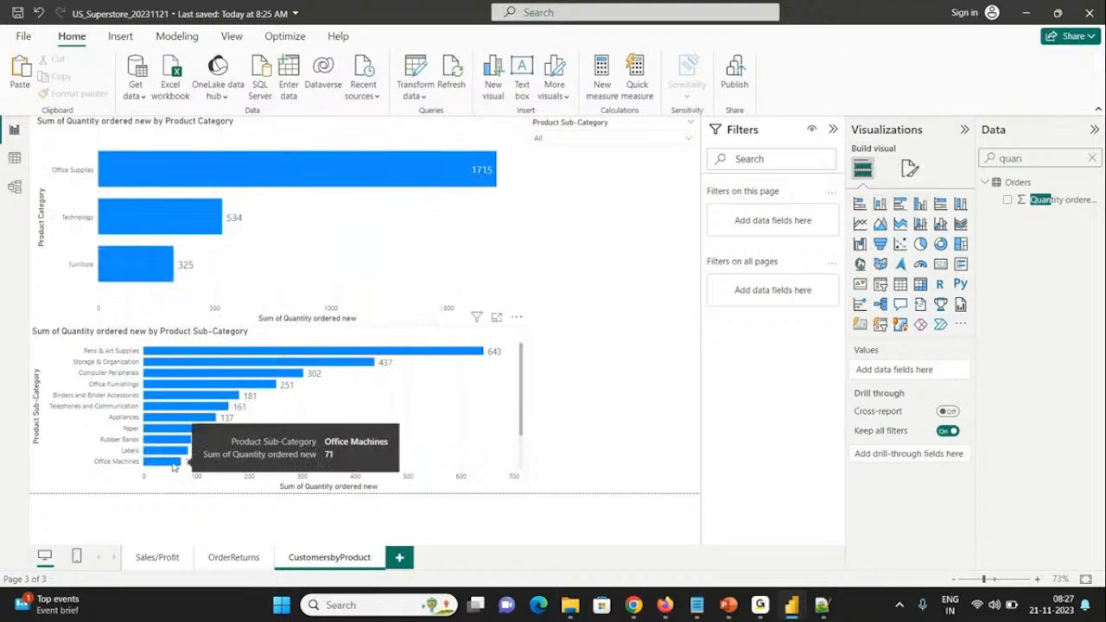
pyautogui.click(172, 463)
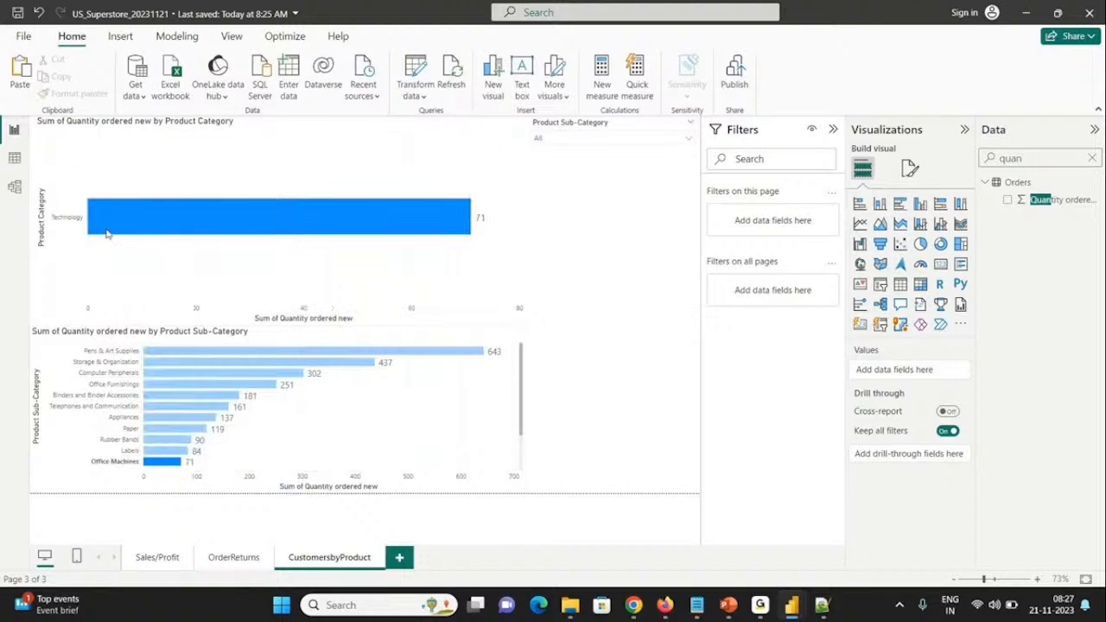
pyautogui.click(173, 450)
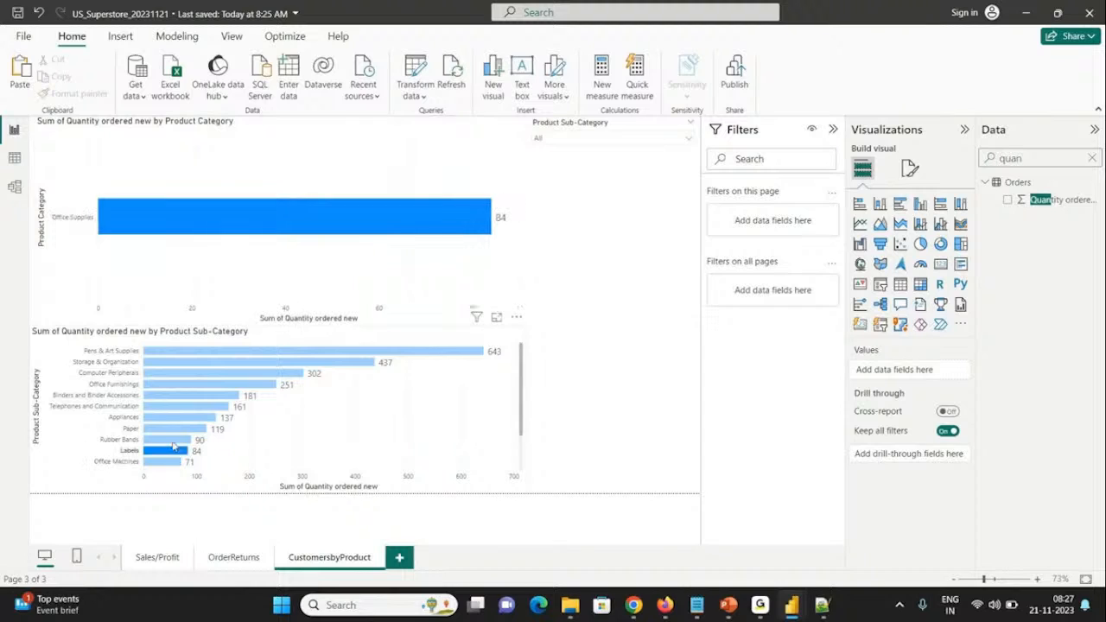
pyautogui.click(174, 441)
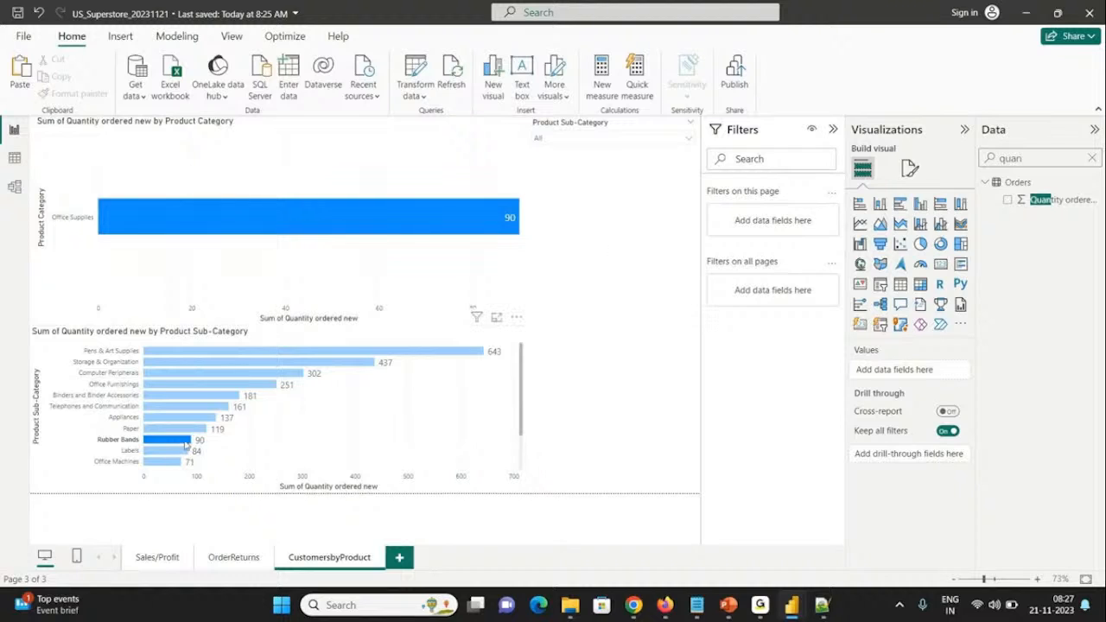
pyautogui.click(652, 254)
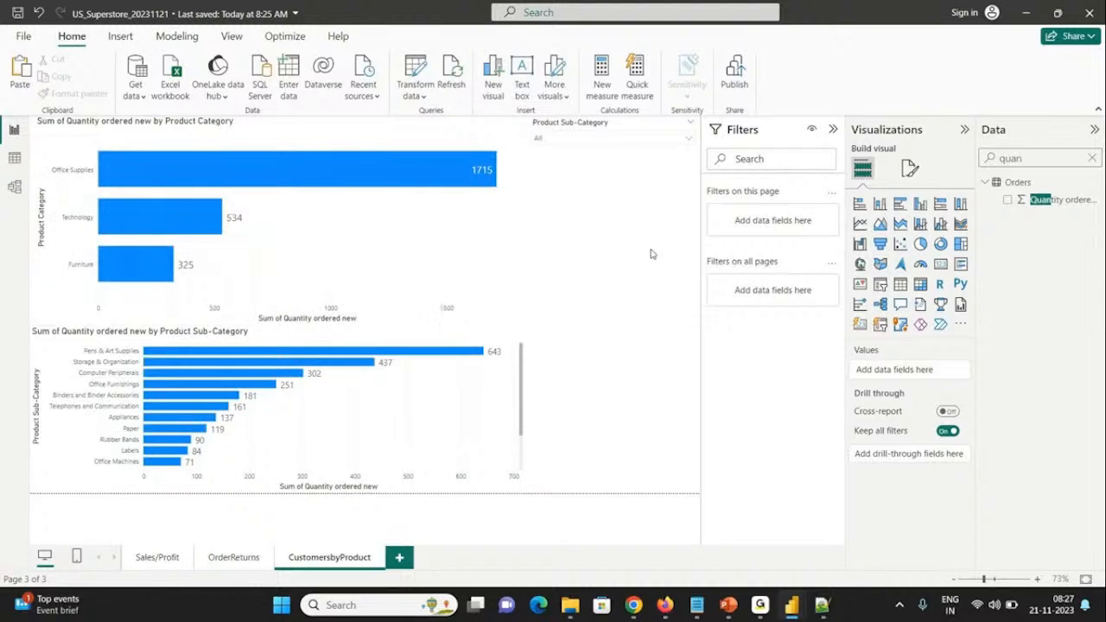
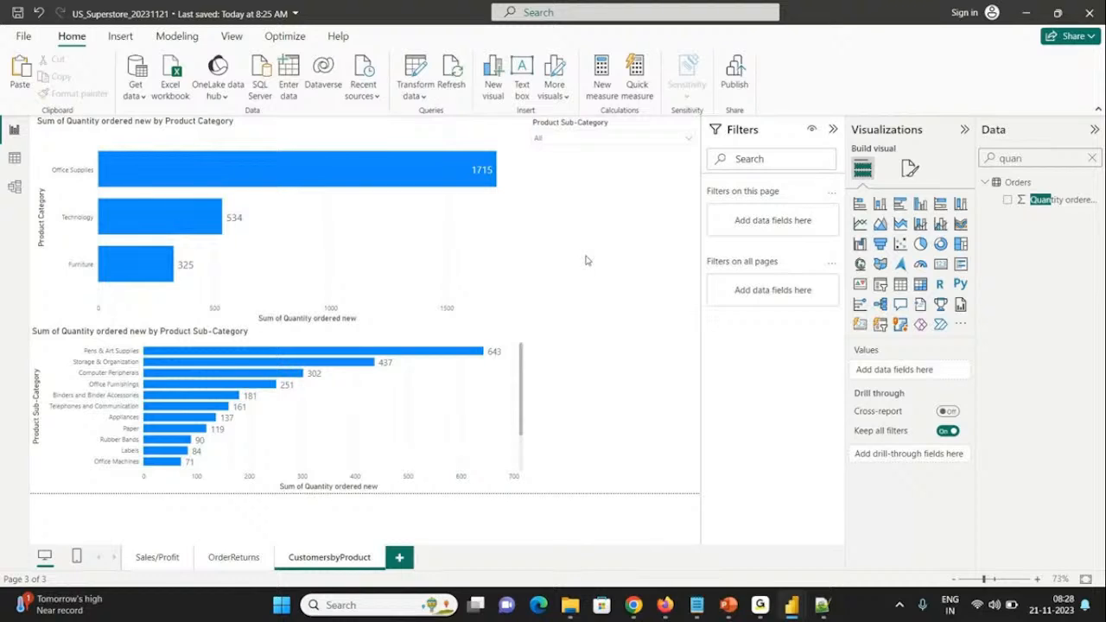
# Step: On the OrderReturns page, highlight California's returned quantity in the state chart, and clear the highlight with the chart selected
pyautogui.click(241, 568)
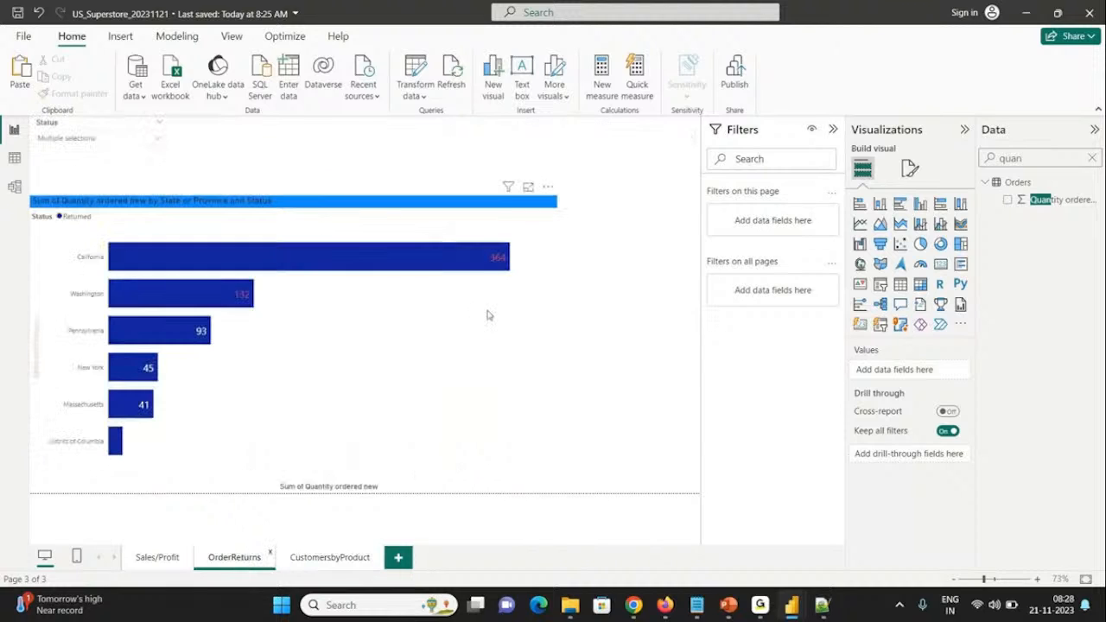
pyautogui.click(479, 256)
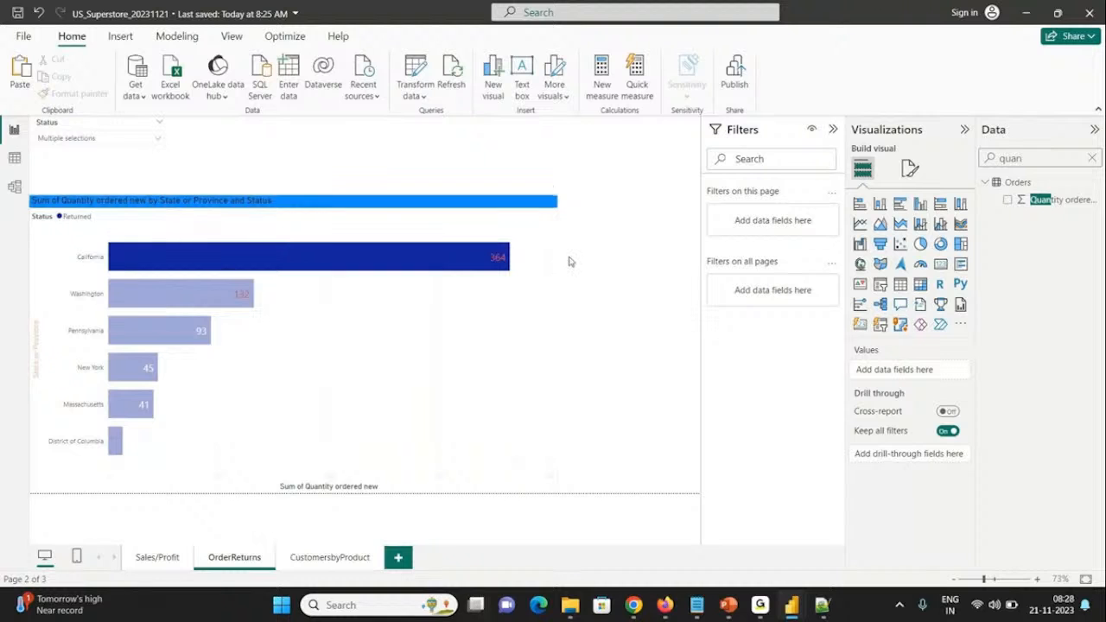
pyautogui.click(476, 605)
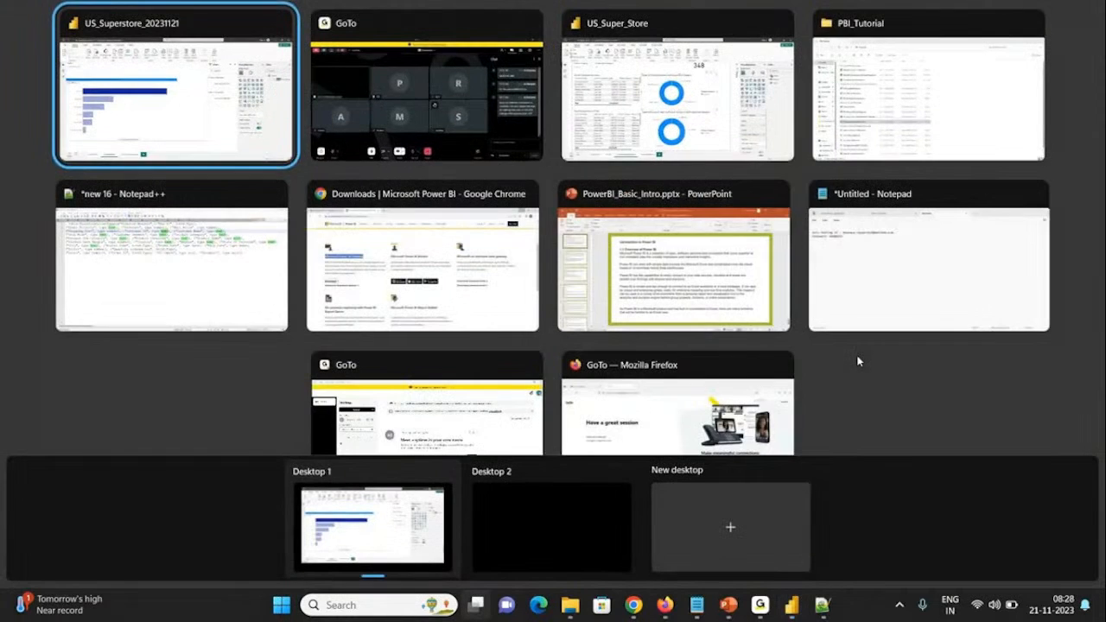
pyautogui.click(858, 361)
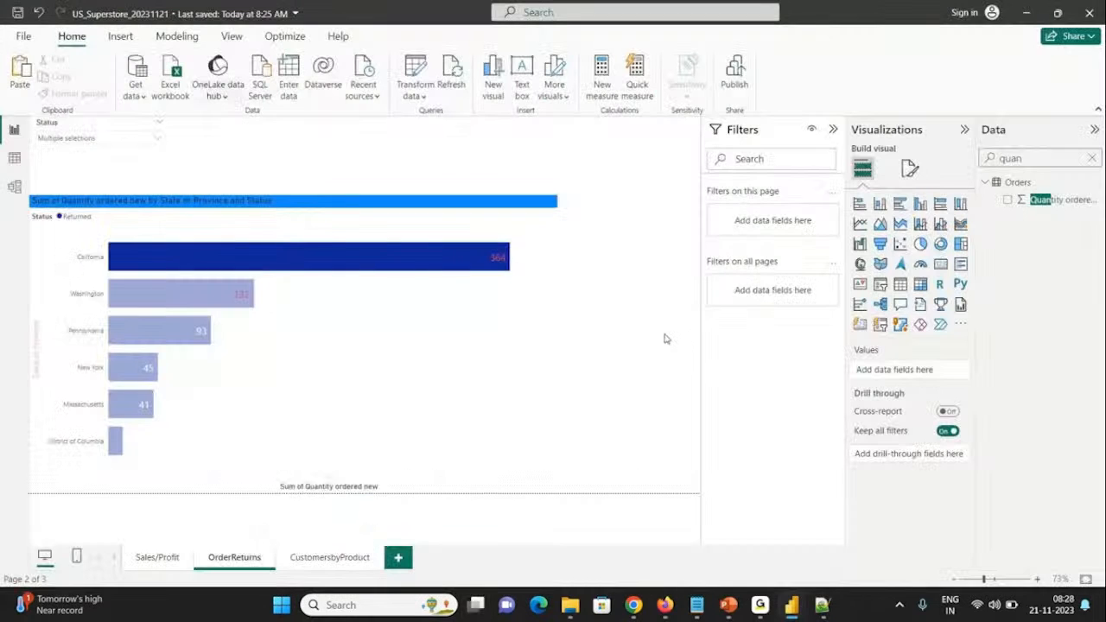
pyautogui.click(515, 316)
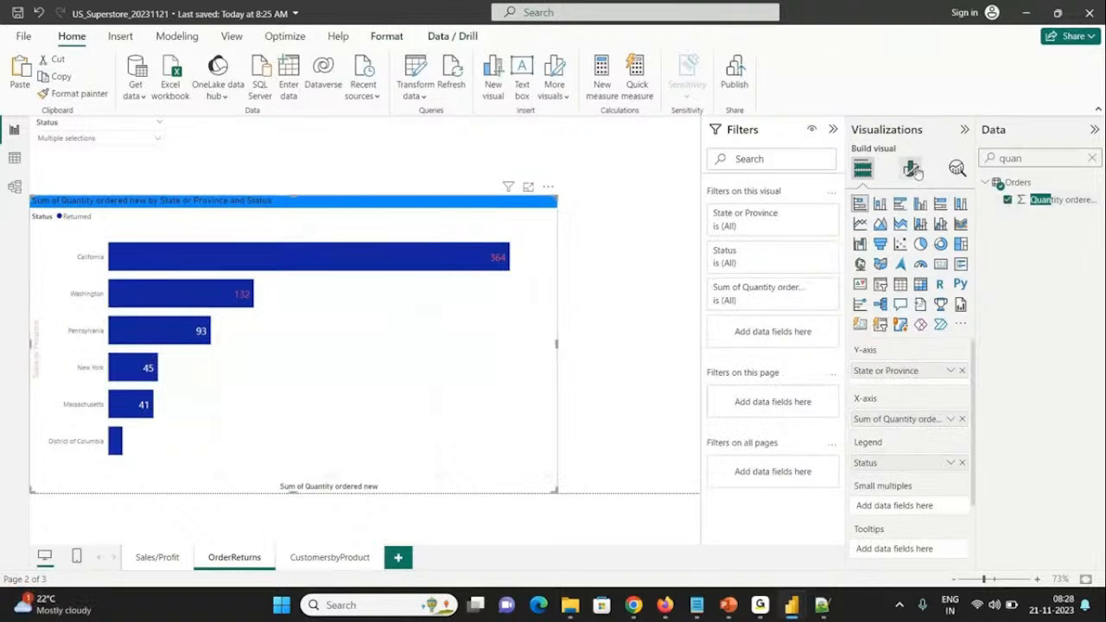
# Step: Change the color of the X-axis values' conditional formatting rule for quantities of 100 or more to white
pyautogui.click(914, 169)
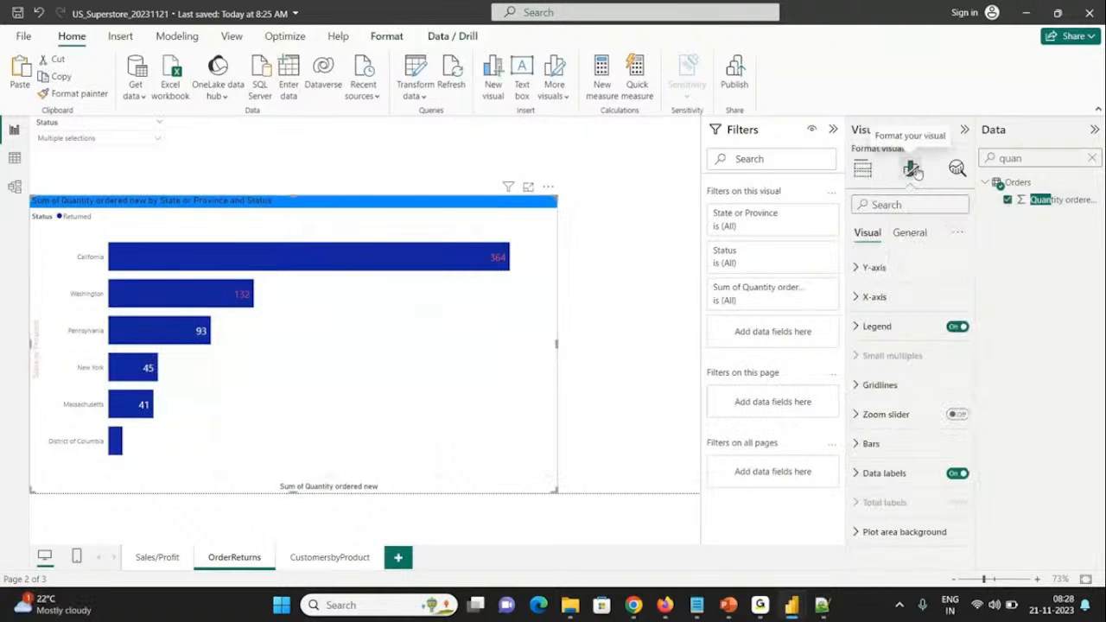
pyautogui.click(876, 296)
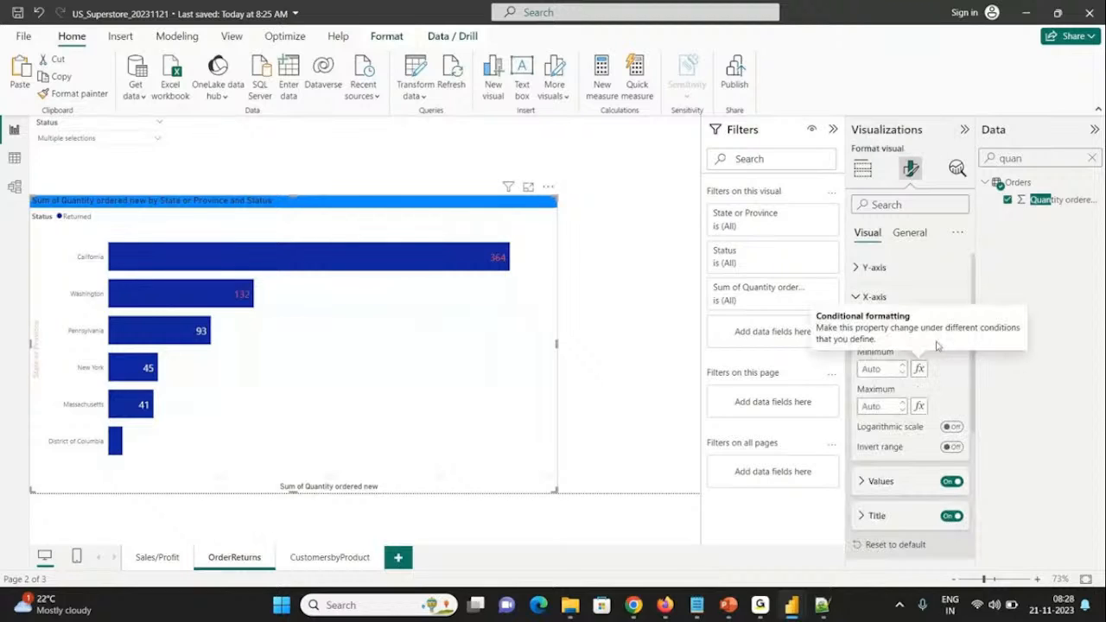
pyautogui.moveTo(974, 367); pyautogui.dragTo(974, 392)
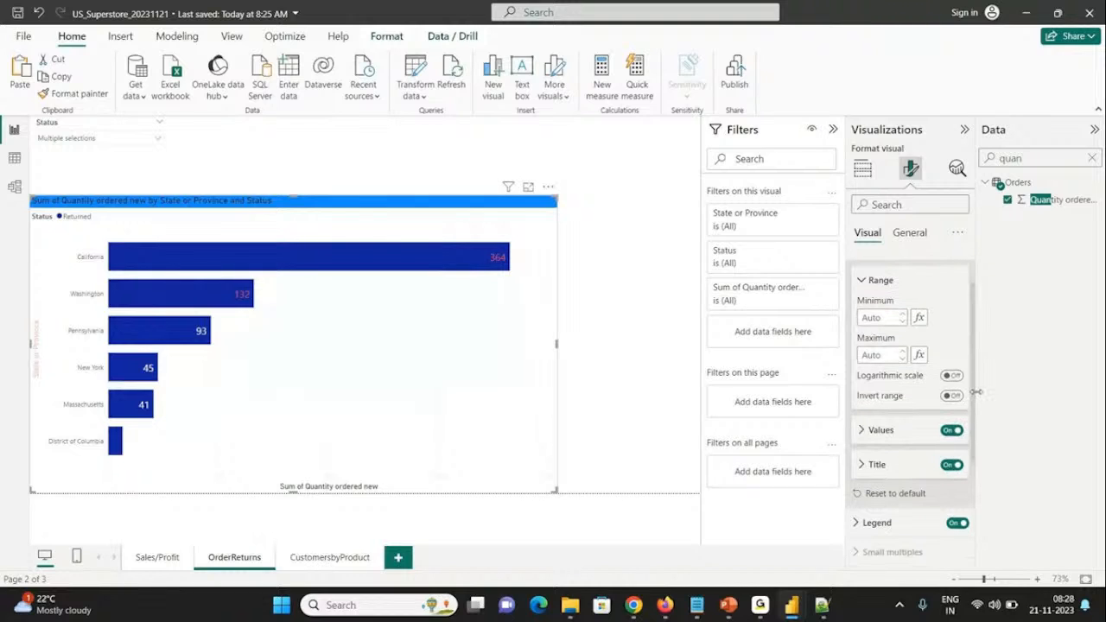
pyautogui.click(881, 284)
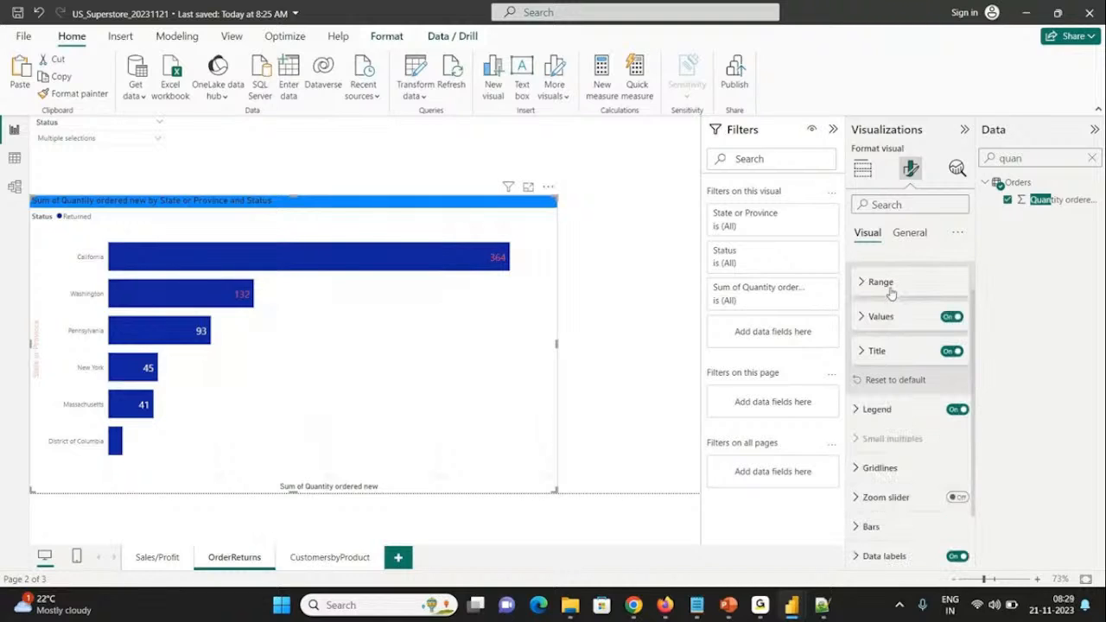
pyautogui.click(880, 316)
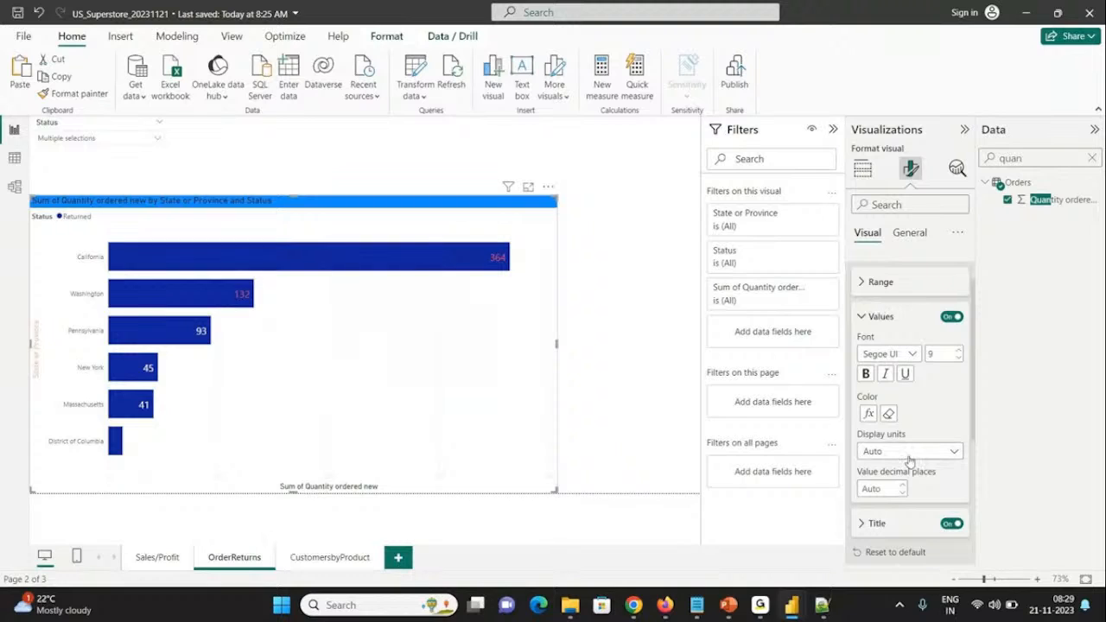
pyautogui.click(869, 415)
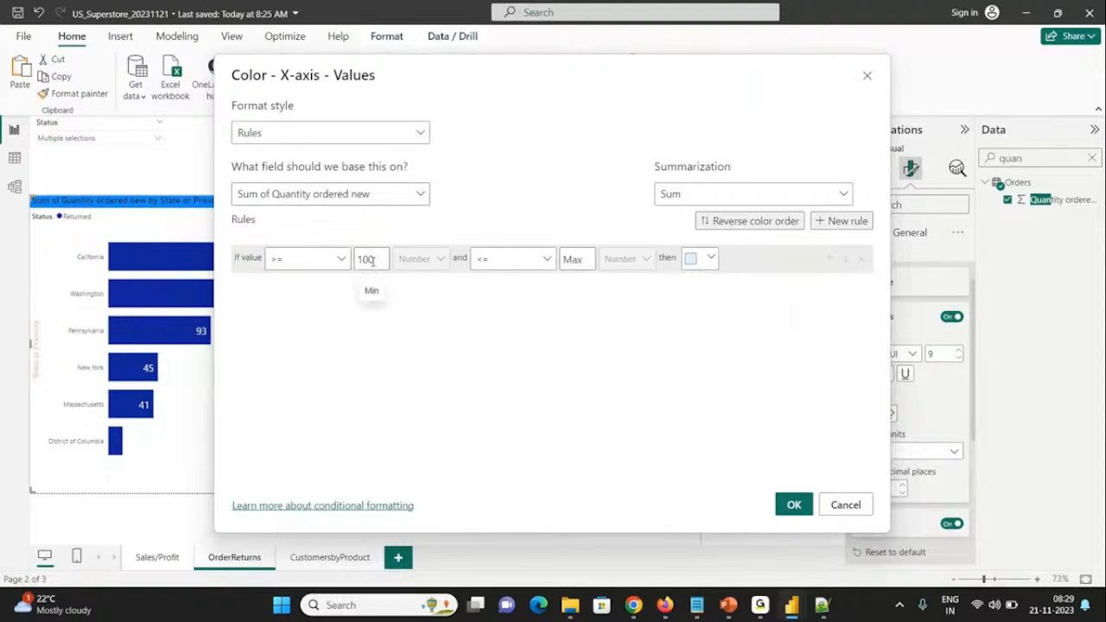
pyautogui.click(695, 258)
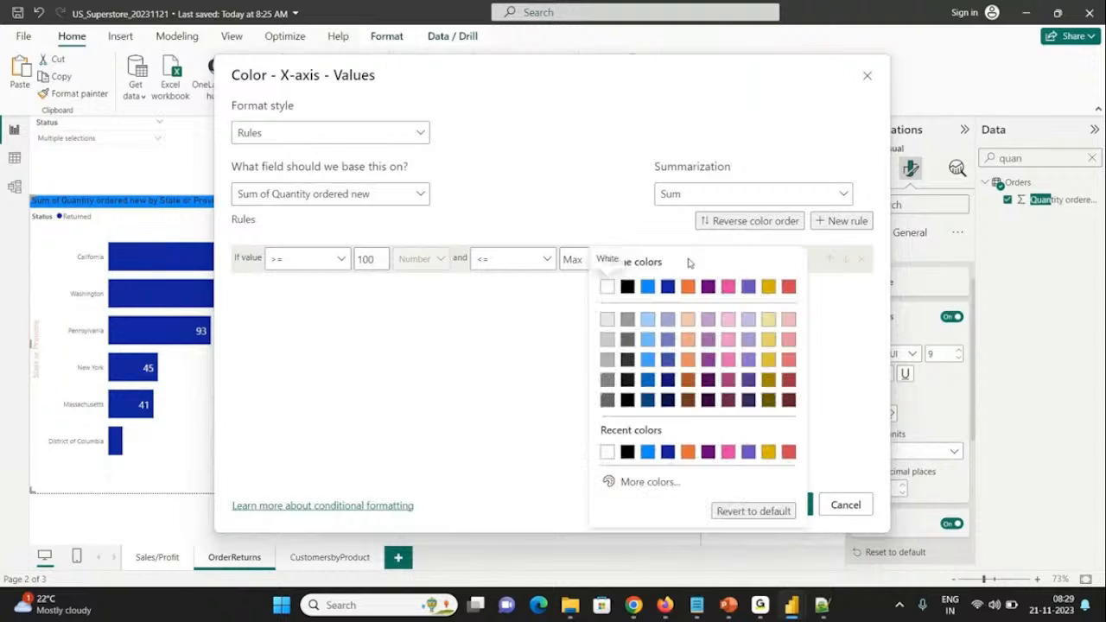
pyautogui.click(609, 288)
pyautogui.click(790, 504)
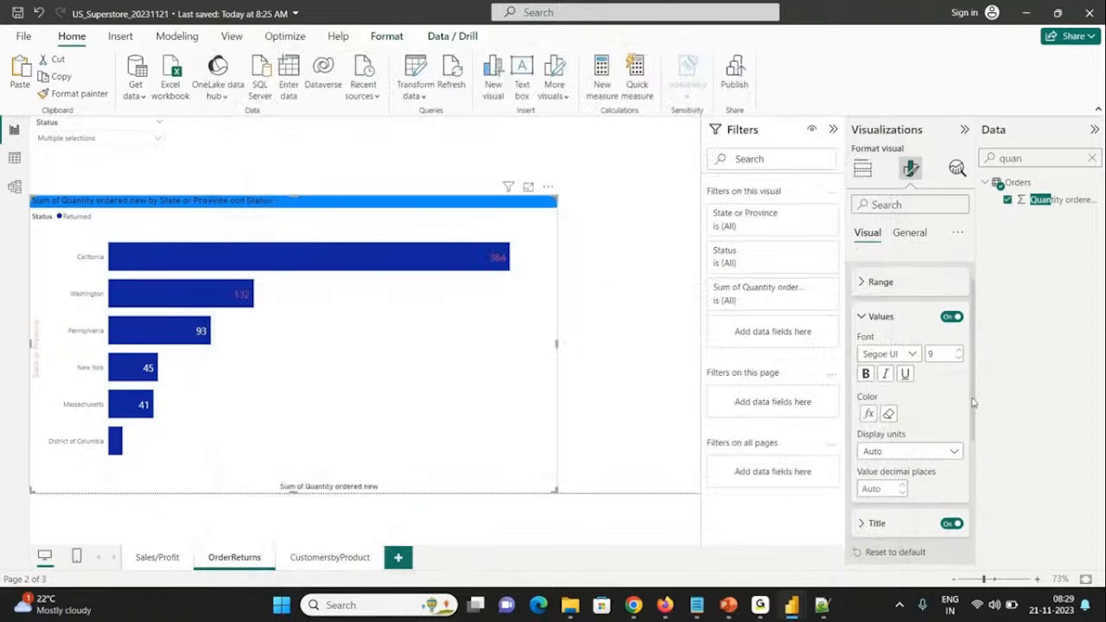
# Step: Review the color rule on the X-axis values and remove that conditional formatting
pyautogui.moveTo(974, 396); pyautogui.dragTo(972, 470)
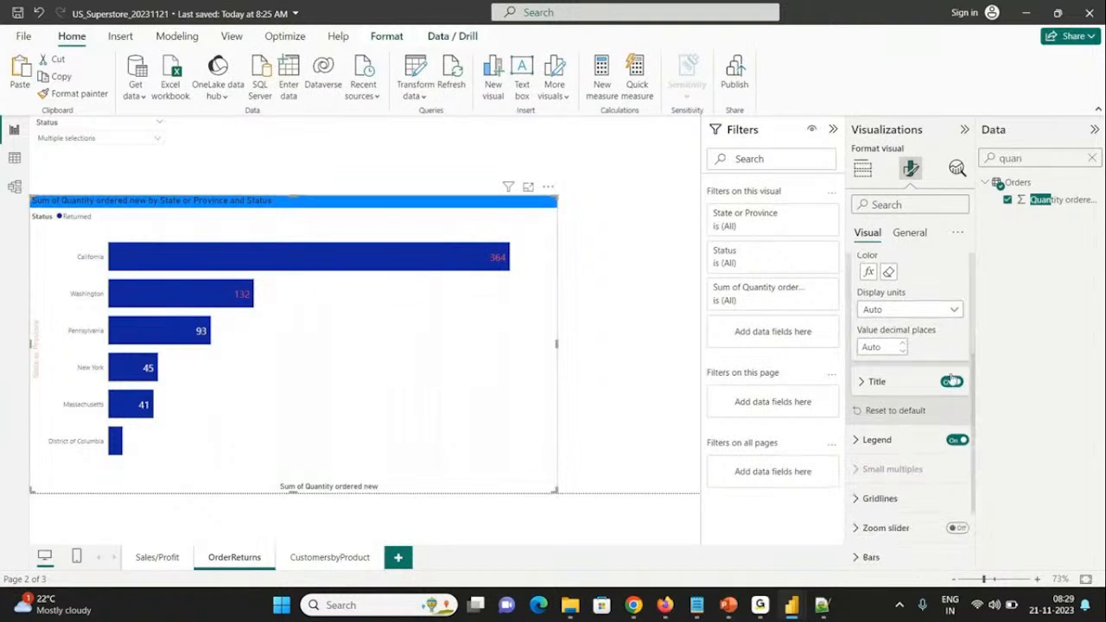
pyautogui.scroll(3, 972, 379)
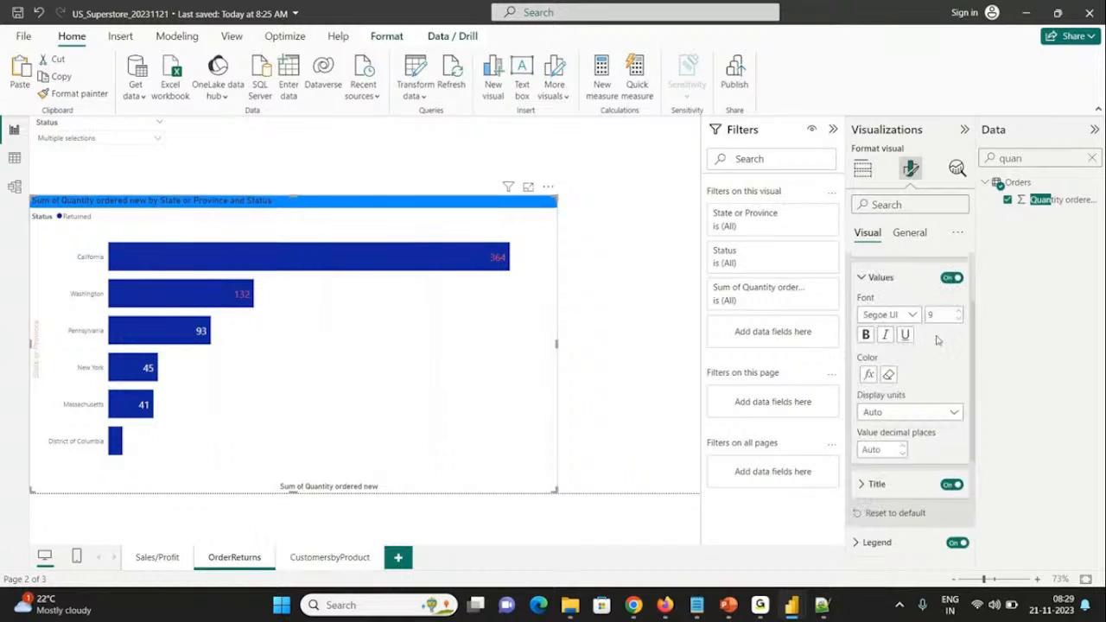
pyautogui.click(868, 373)
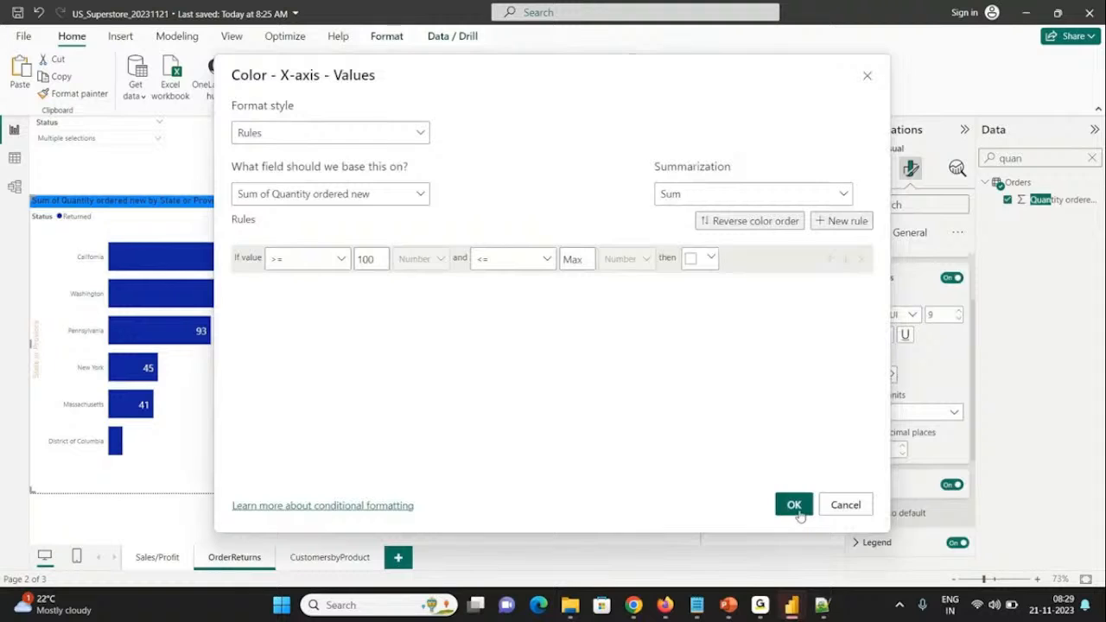
pyautogui.click(804, 514)
pyautogui.click(887, 374)
pyautogui.moveTo(975, 345); pyautogui.dragTo(977, 279)
pyautogui.click(921, 293)
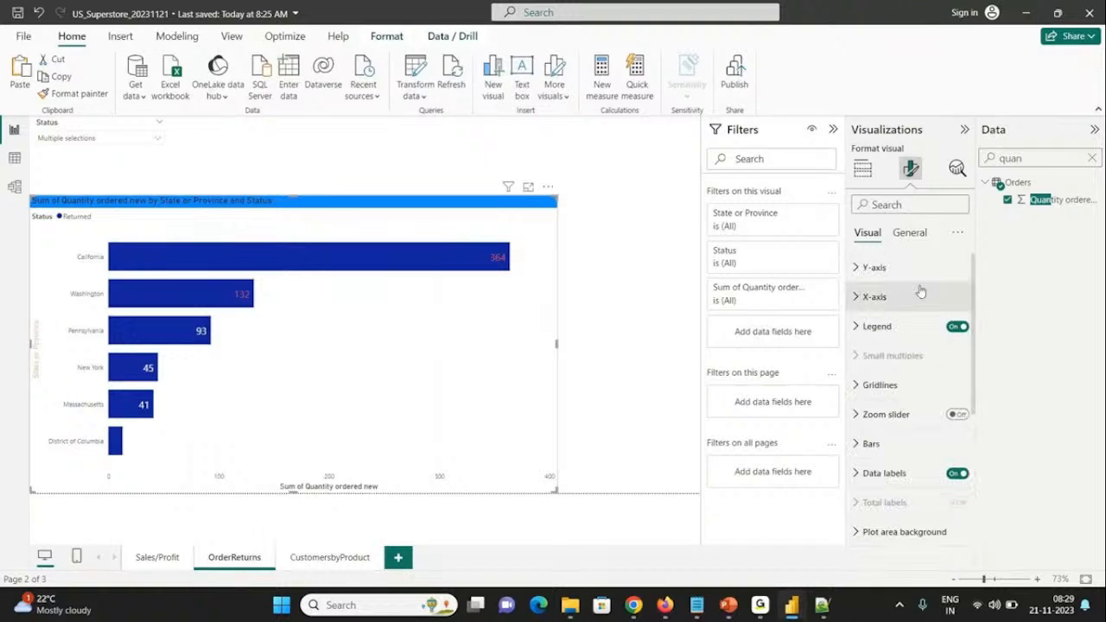
# Step: Try white as the fixed color of the chart's X-axis values
pyautogui.click(862, 298)
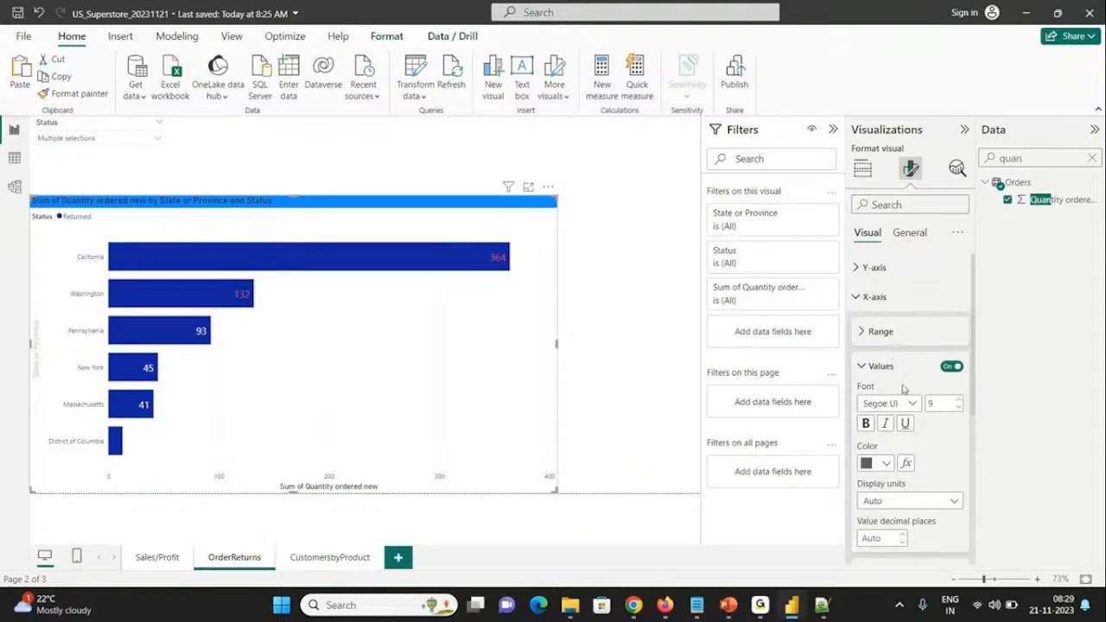
pyautogui.moveTo(972, 366); pyautogui.dragTo(973, 424)
pyautogui.scroll(1, 951, 406)
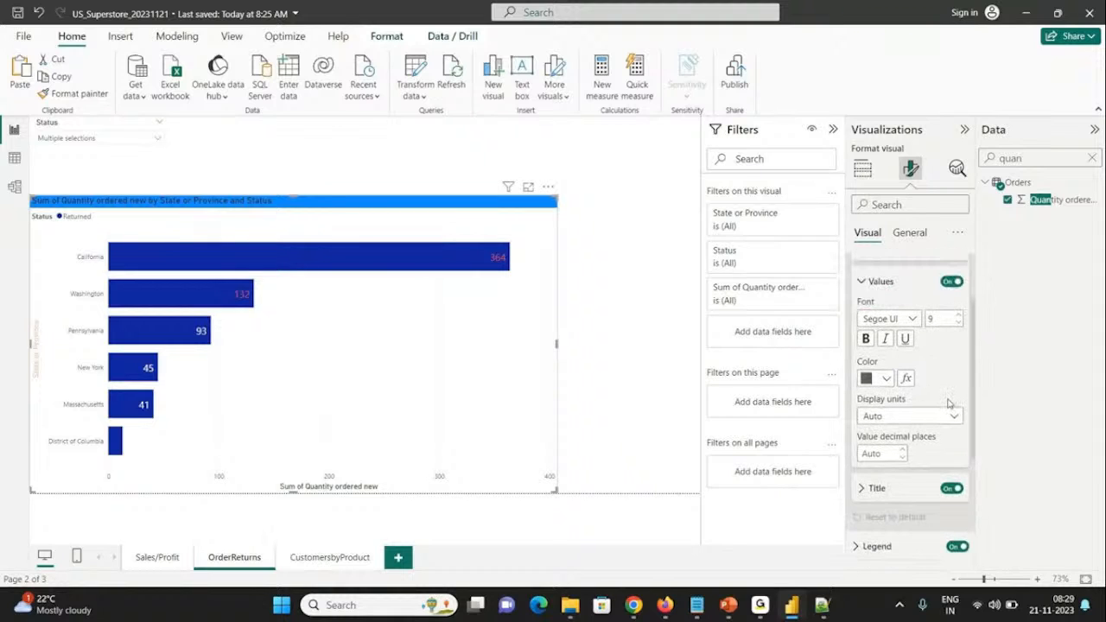
pyautogui.click(875, 380)
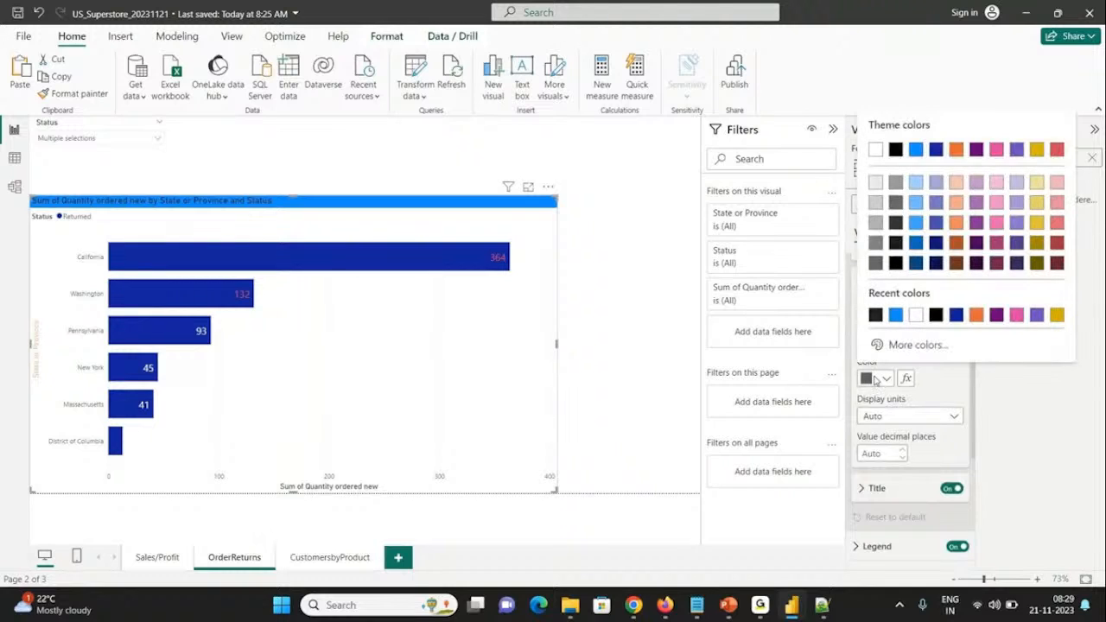
pyautogui.click(915, 316)
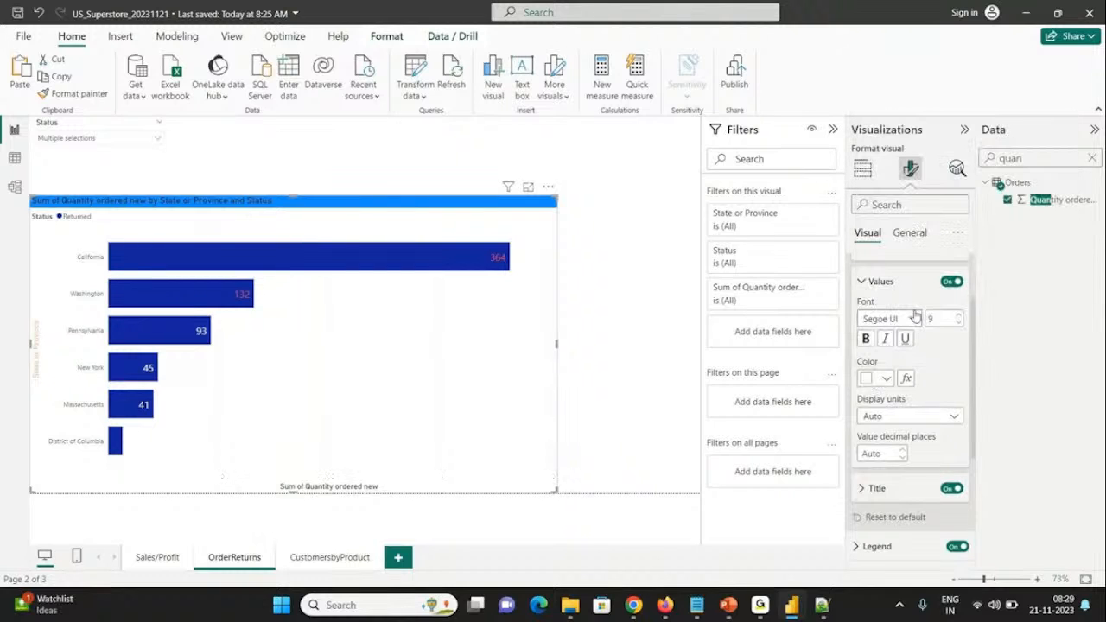
# Step: Set the color of the chart's X-axis values to the recently used near-black
pyautogui.click(867, 385)
pyautogui.click(895, 316)
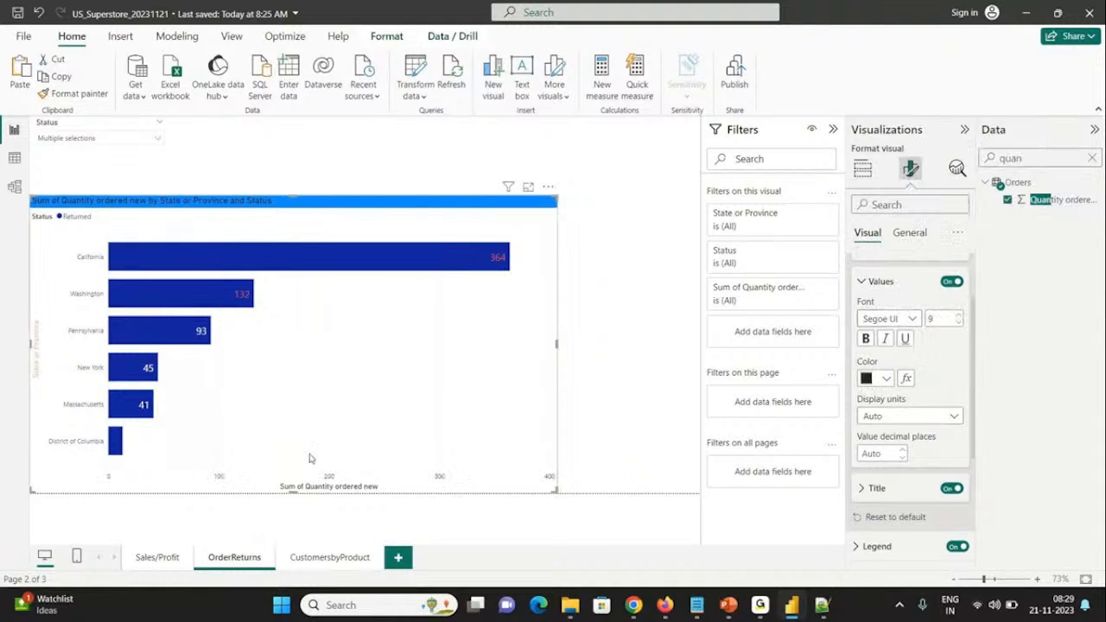
pyautogui.click(859, 282)
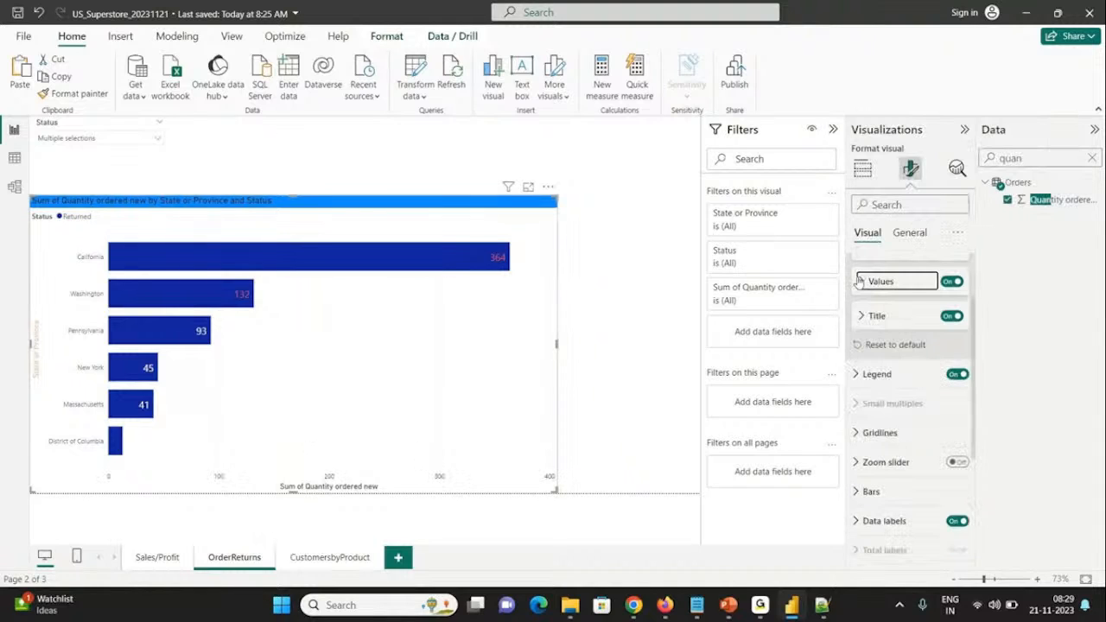
pyautogui.scroll(2, 972, 272)
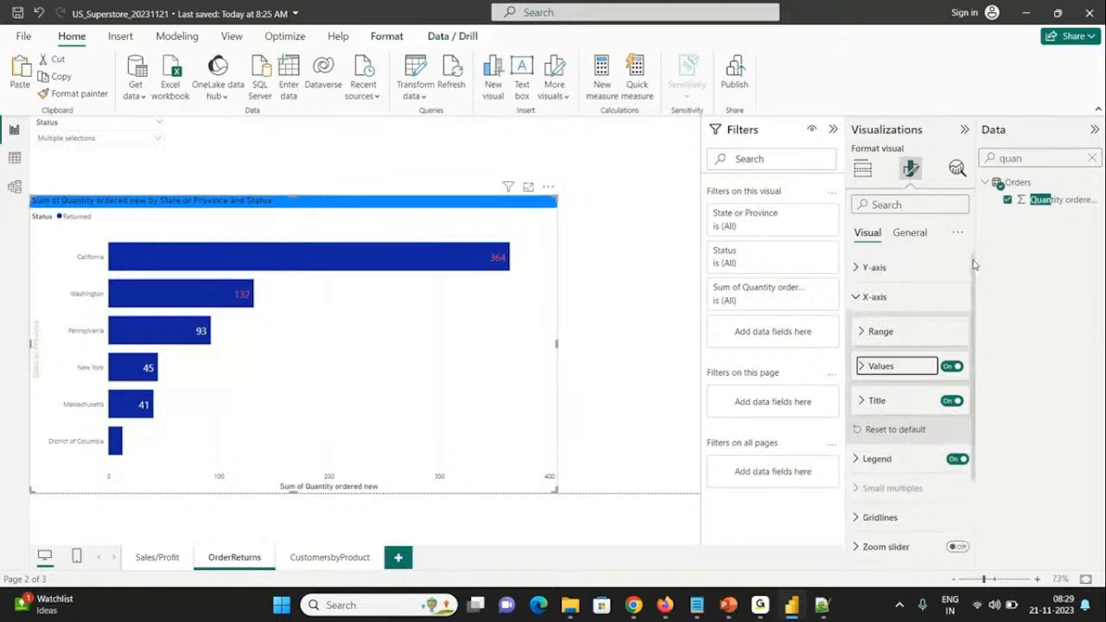
pyautogui.click(853, 307)
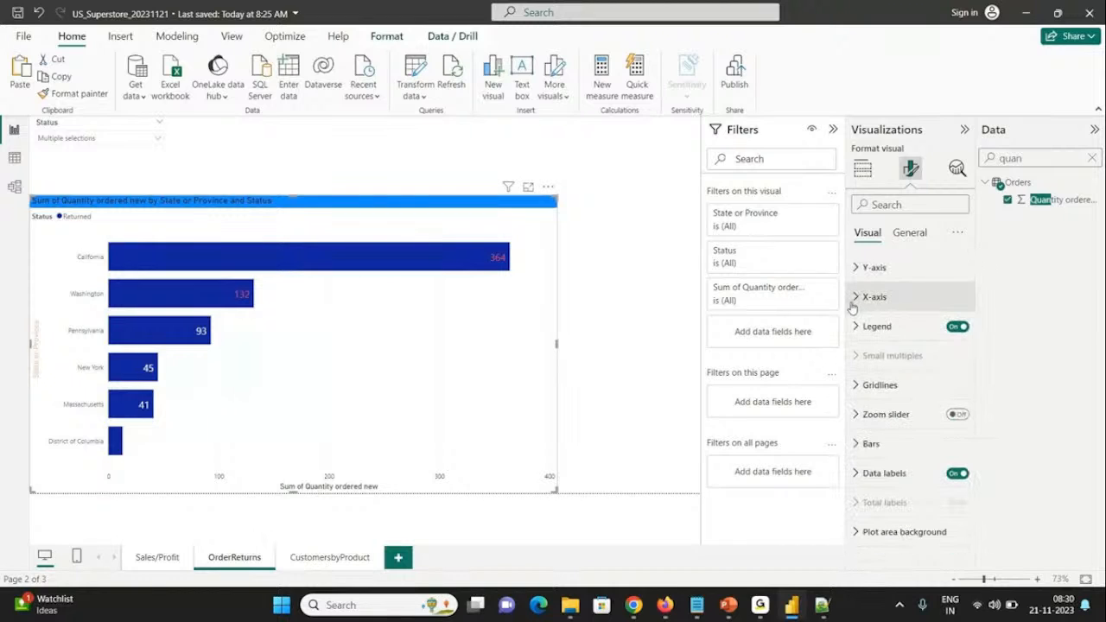
# Step: Set the color of the Returned bars in the state chart to orange
pyautogui.click(858, 443)
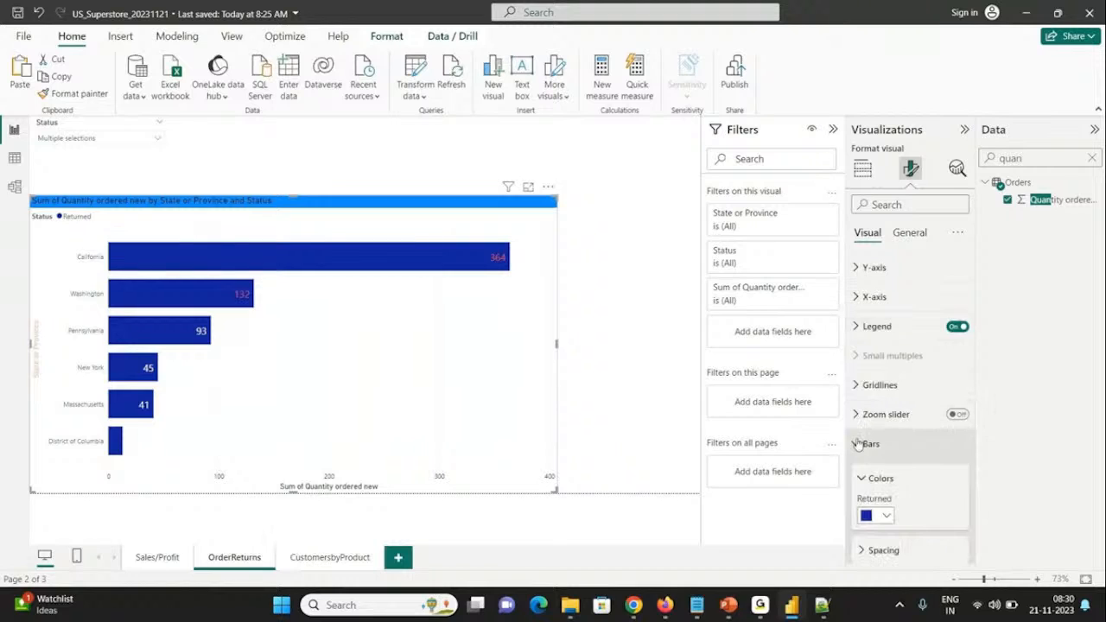
pyautogui.scroll(-2, 973, 438)
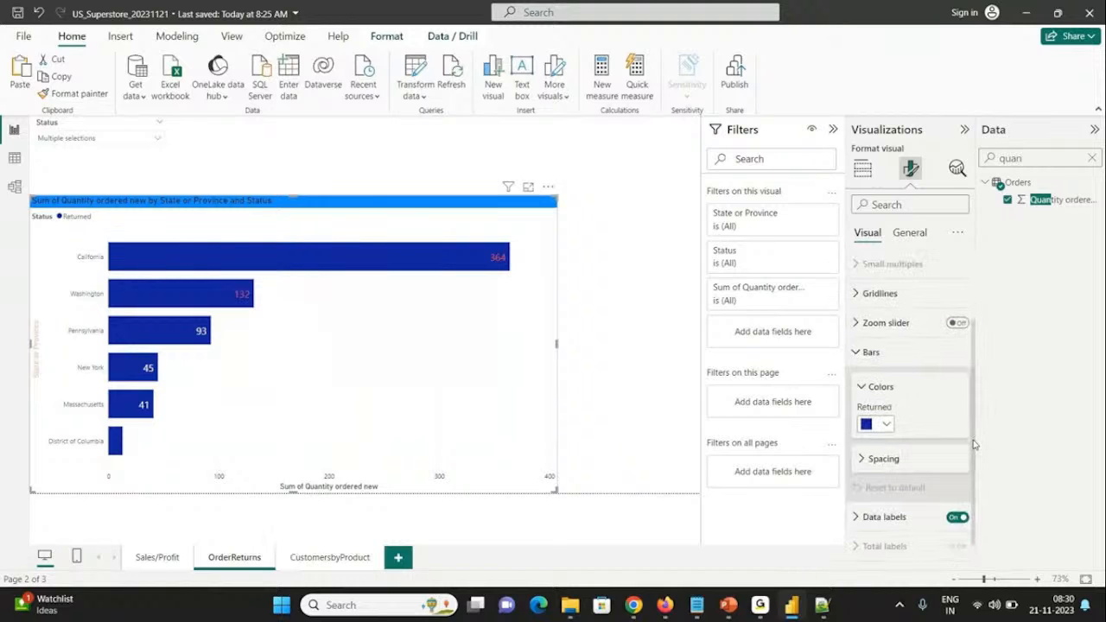
pyautogui.scroll(-1, 966, 453)
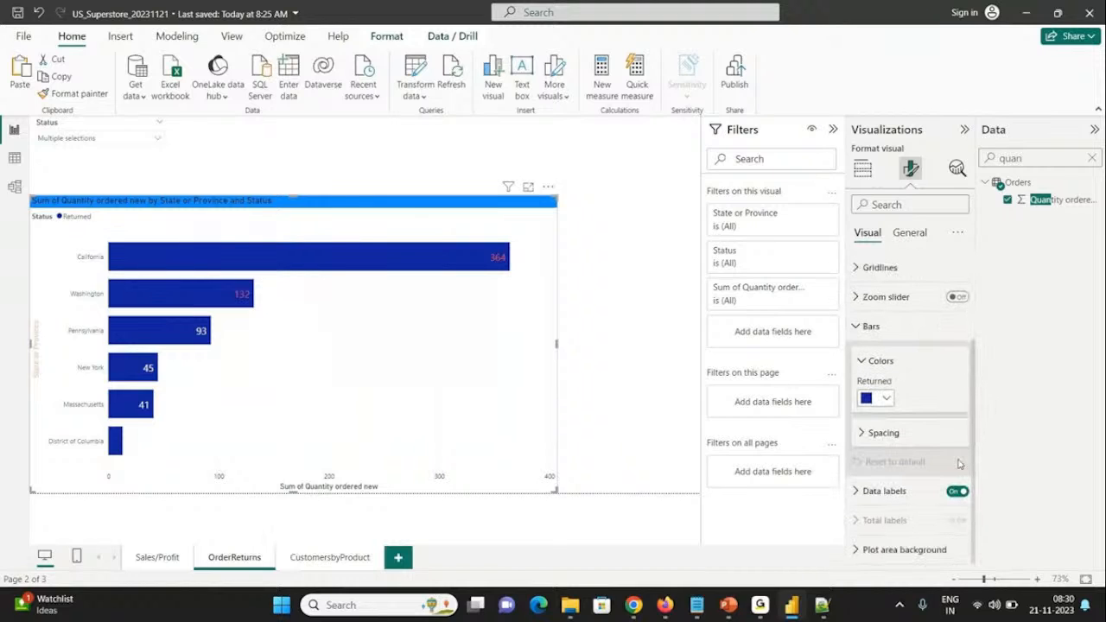
pyautogui.click(884, 398)
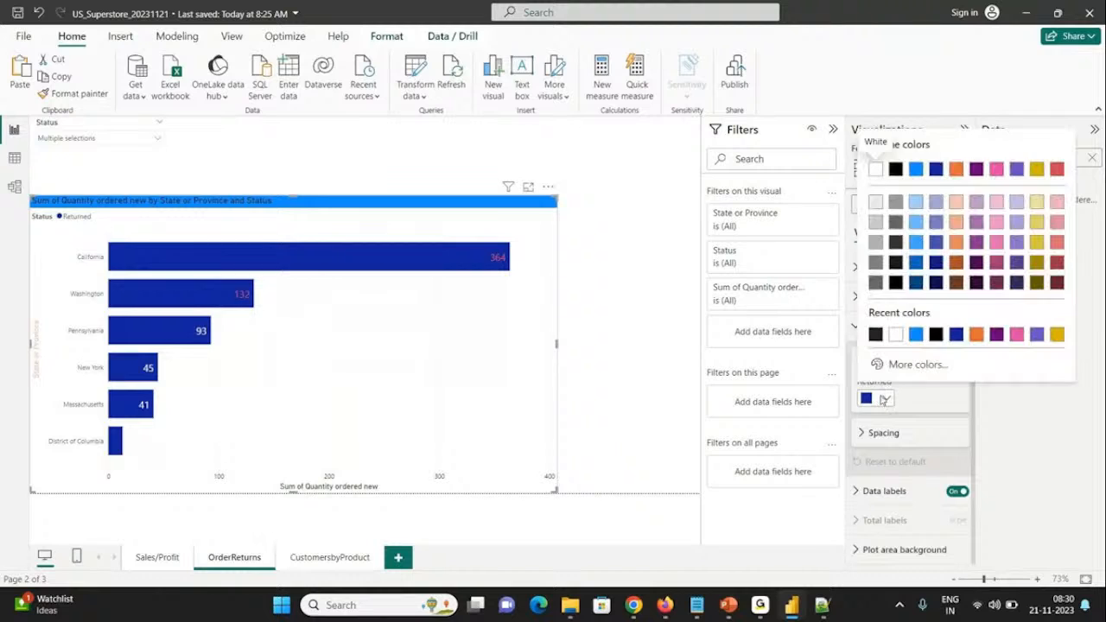
pyautogui.click(976, 335)
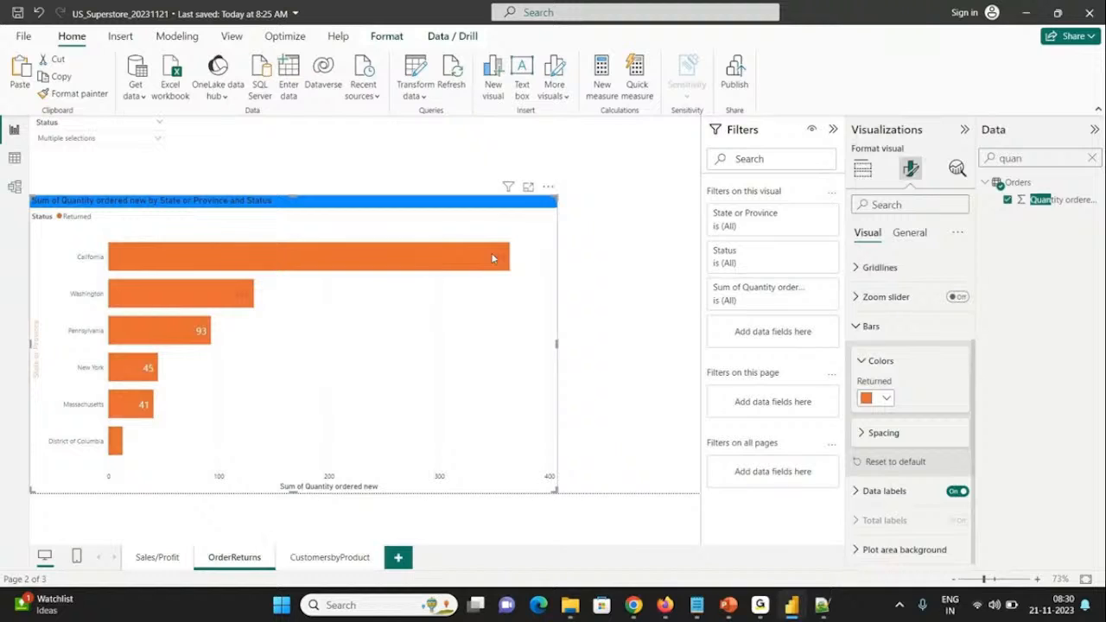
# Step: Change the color in the conditional formatting rule for the state chart's data label values to white
pyautogui.click(890, 491)
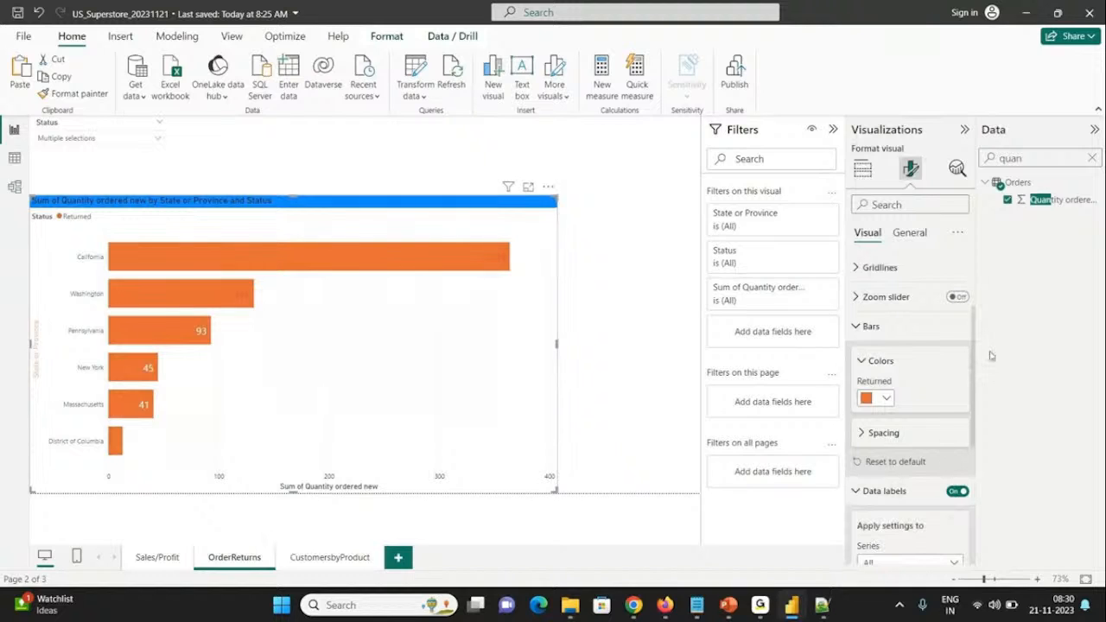
pyautogui.moveTo(974, 359); pyautogui.dragTo(979, 494)
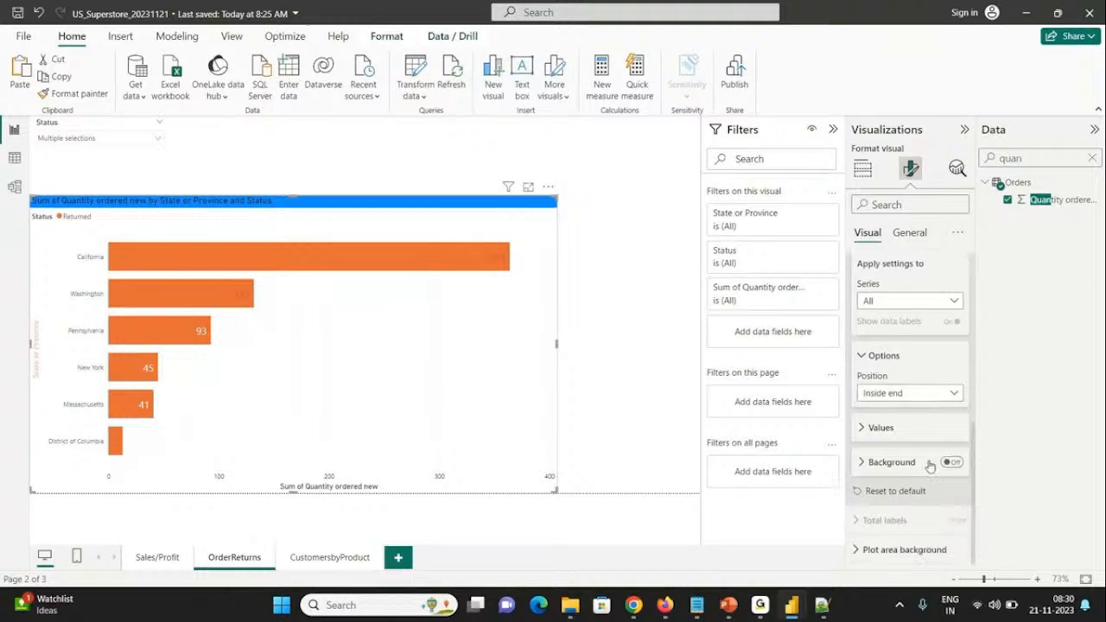
pyautogui.click(877, 424)
pyautogui.scroll(-2, 975, 432)
pyautogui.moveTo(975, 432); pyautogui.dragTo(975, 454)
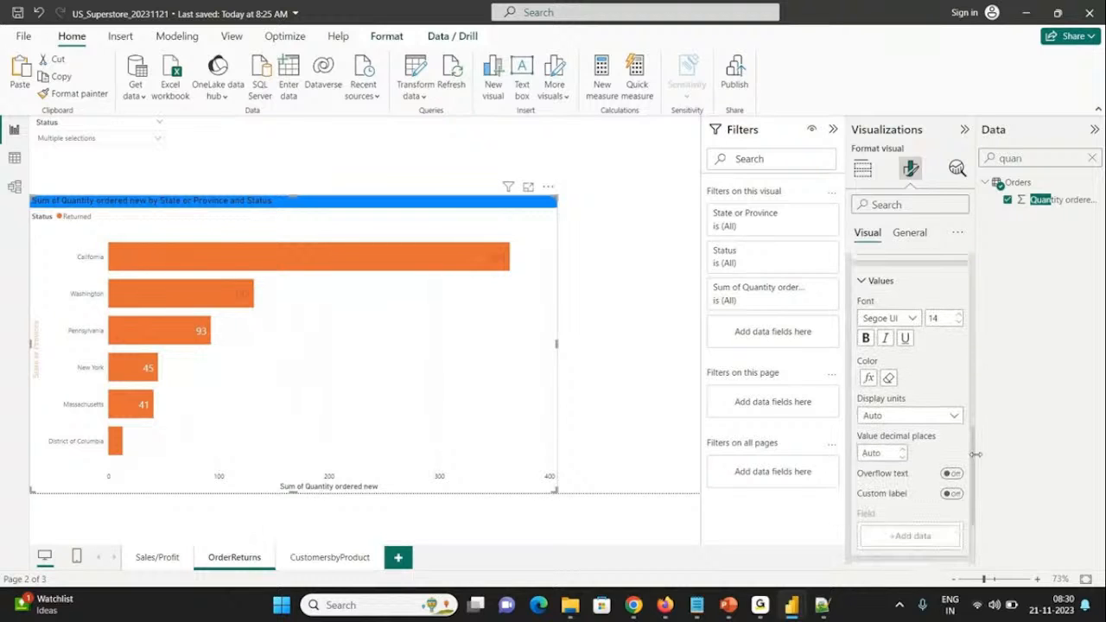
pyautogui.scroll(-2, 974, 453)
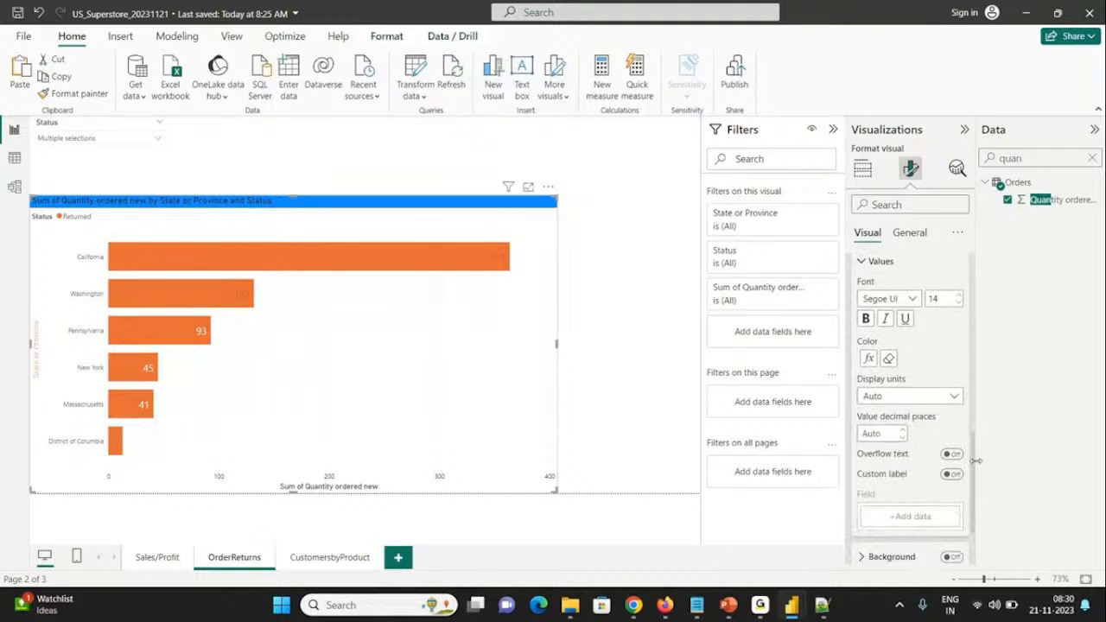
pyautogui.click(868, 348)
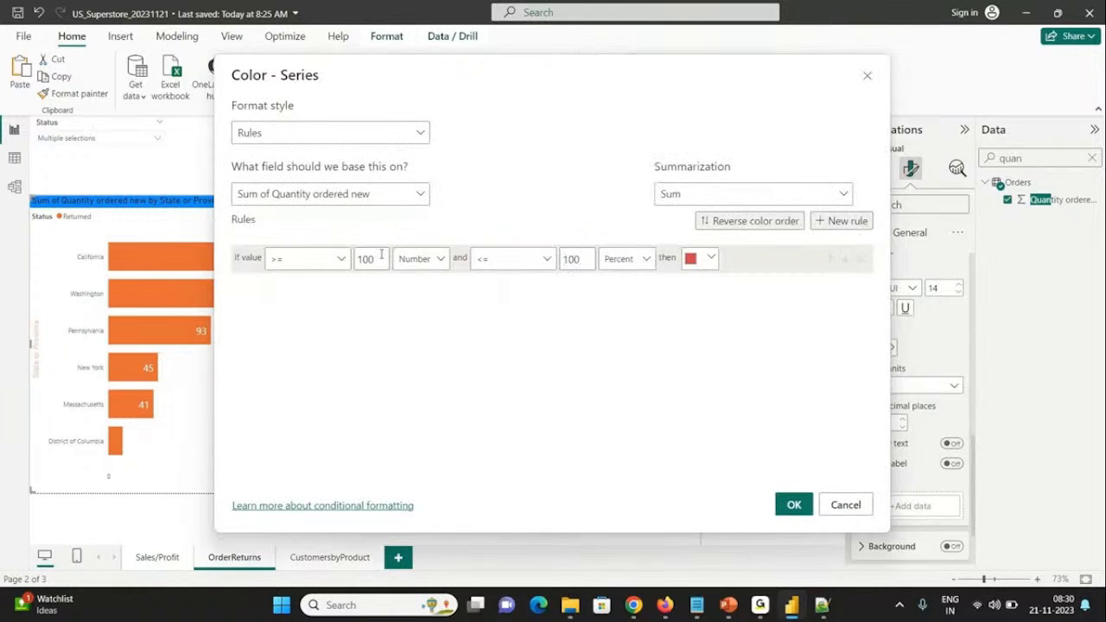
pyautogui.click(696, 261)
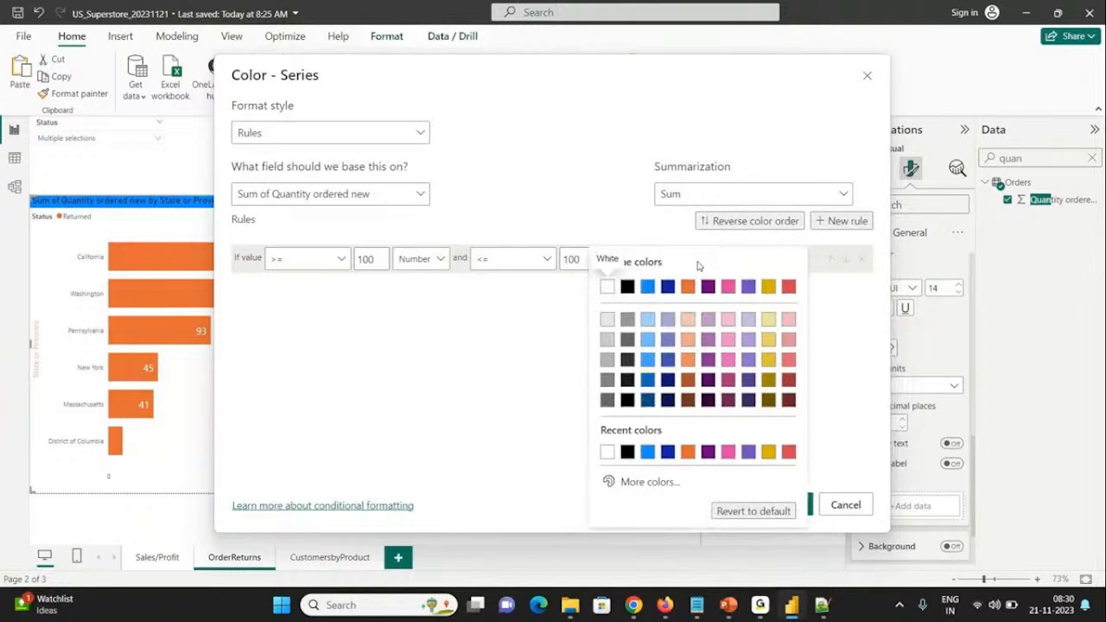
pyautogui.click(607, 289)
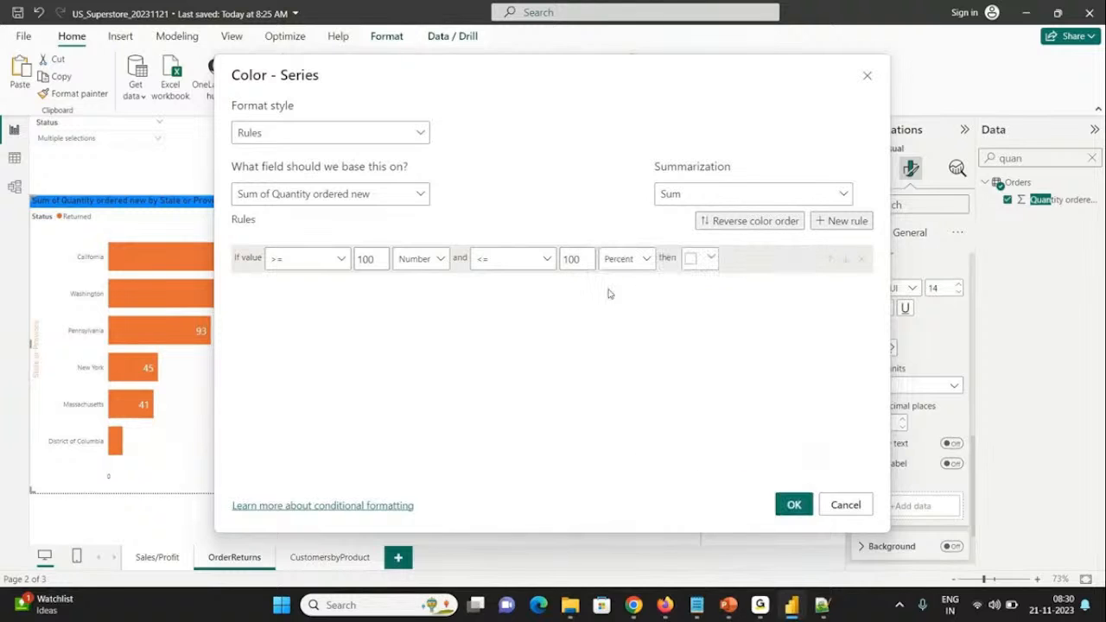
pyautogui.moveTo(553, 79); pyautogui.dragTo(1000, 161)
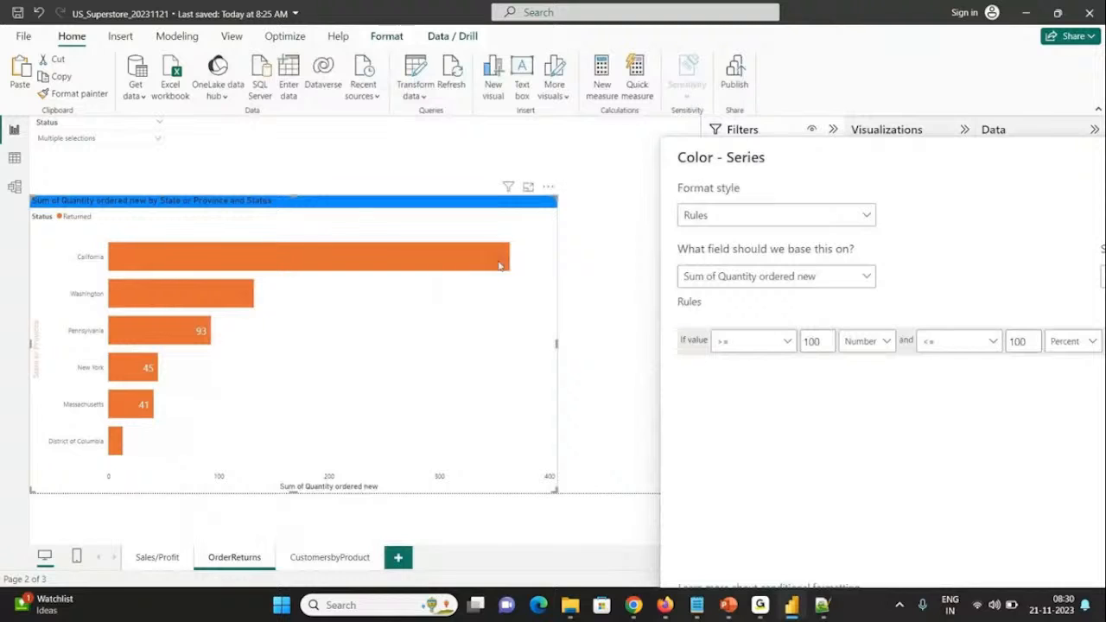
pyautogui.moveTo(933, 156); pyautogui.dragTo(636, 52)
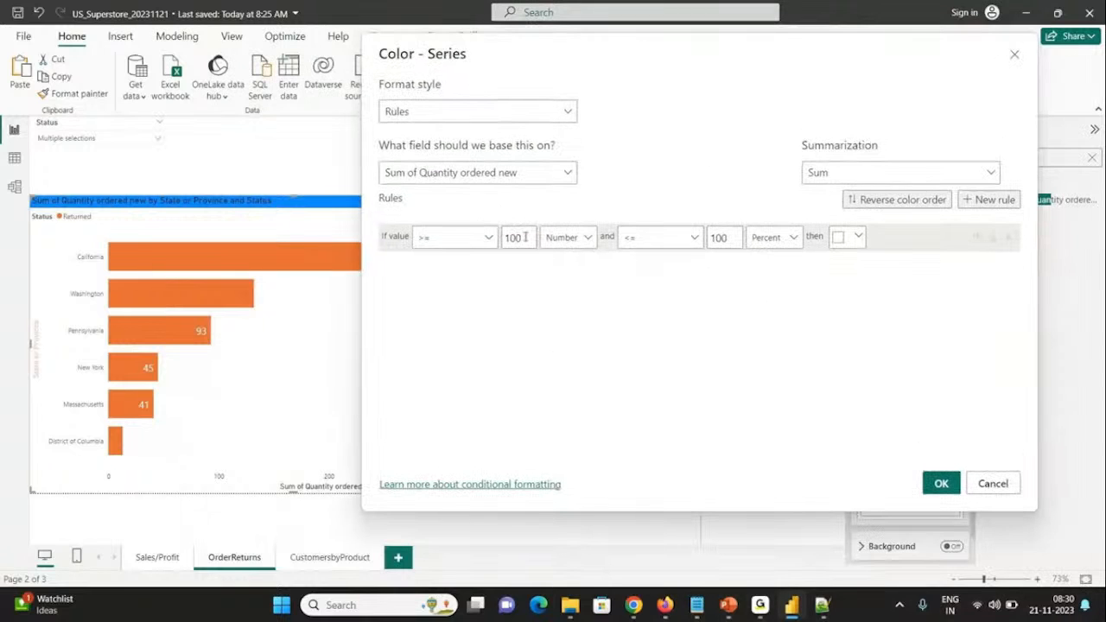
# Step: Set the data label color rule's upper limit to Max with the Number type and apply the rule
pyautogui.doubleClick(716, 237)
pyautogui.press('BackSpace')
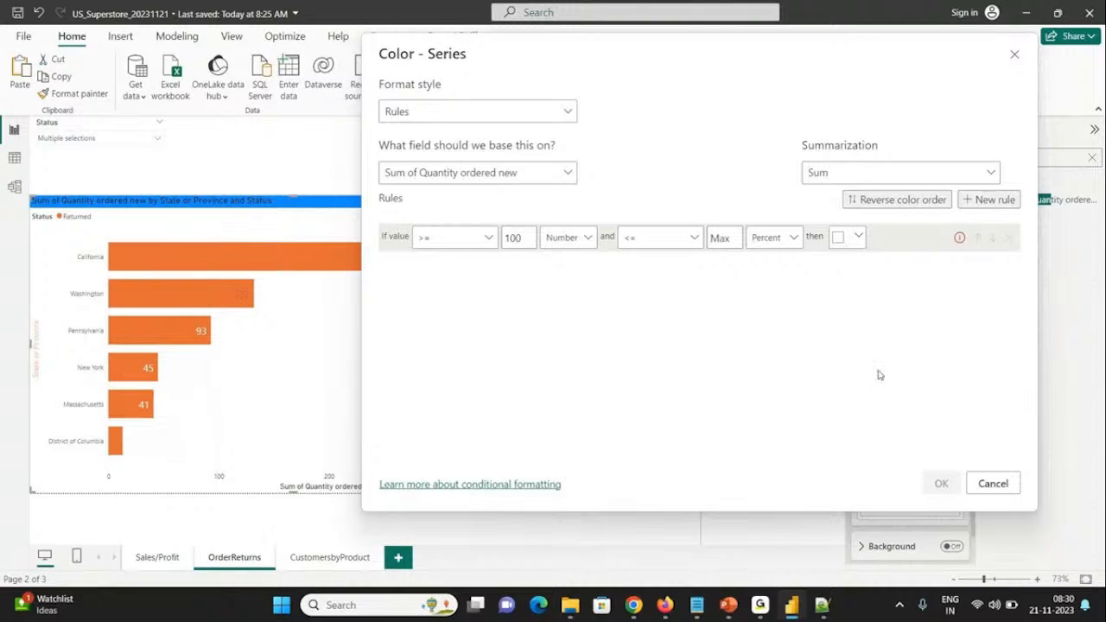
pyautogui.click(786, 247)
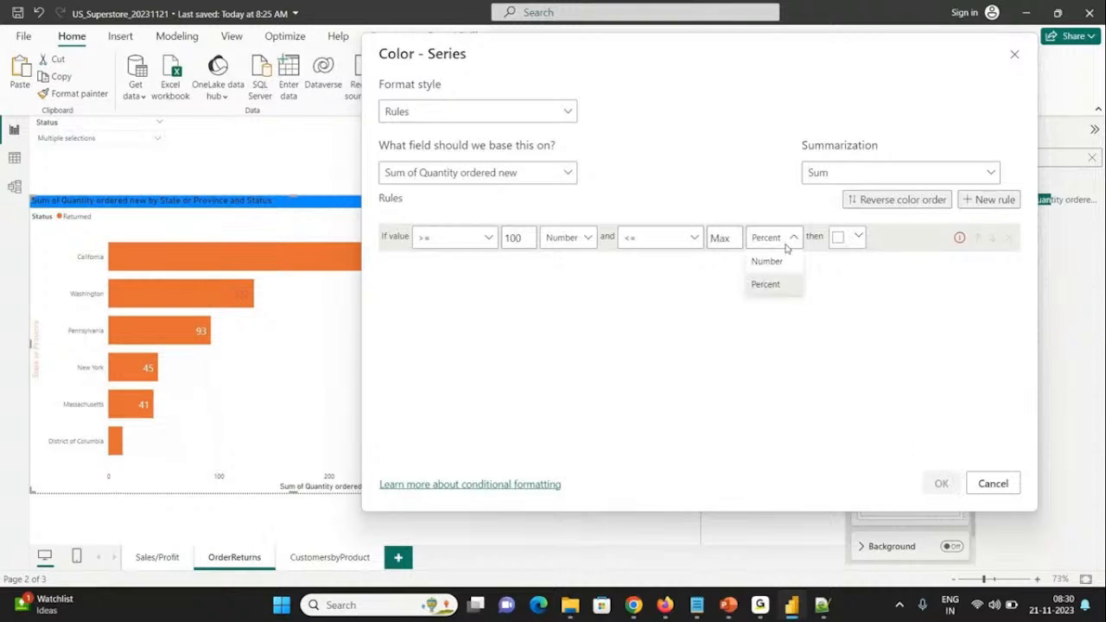
pyautogui.click(771, 262)
pyautogui.click(936, 481)
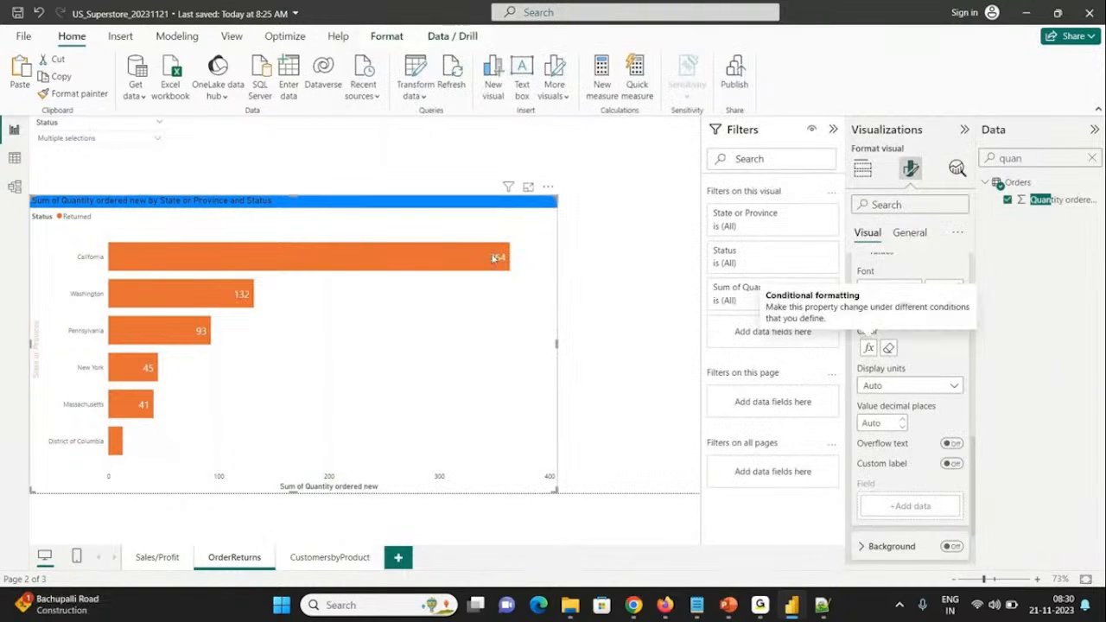
pyautogui.moveTo(503, 265)
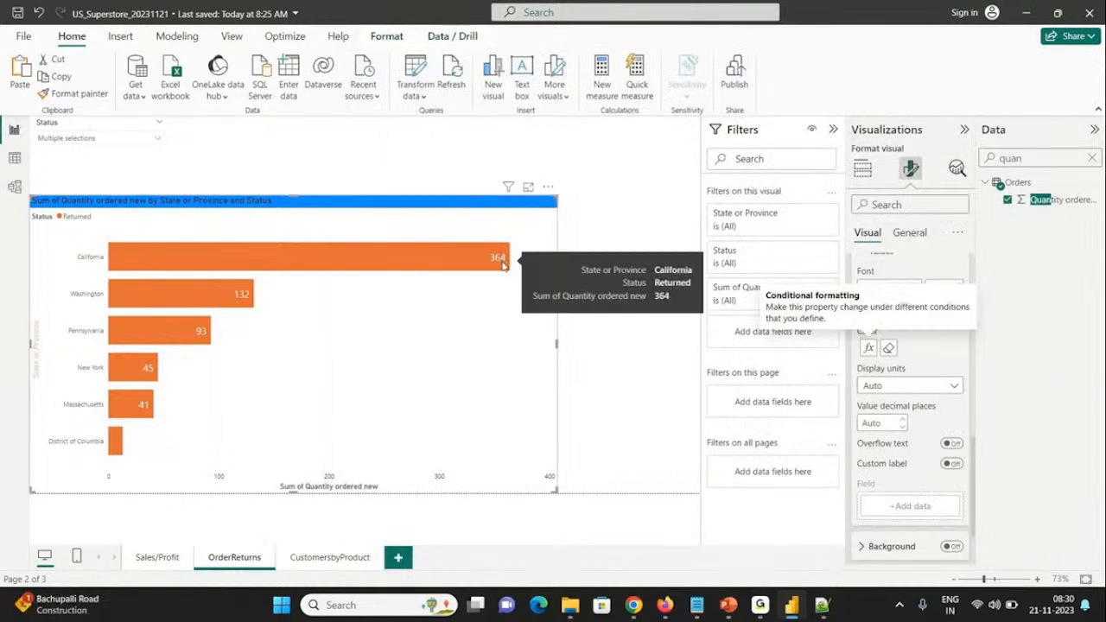
# Step: Display the report page formatting options and review the quantity charts on the CustomersbyProduct page
pyautogui.click(625, 227)
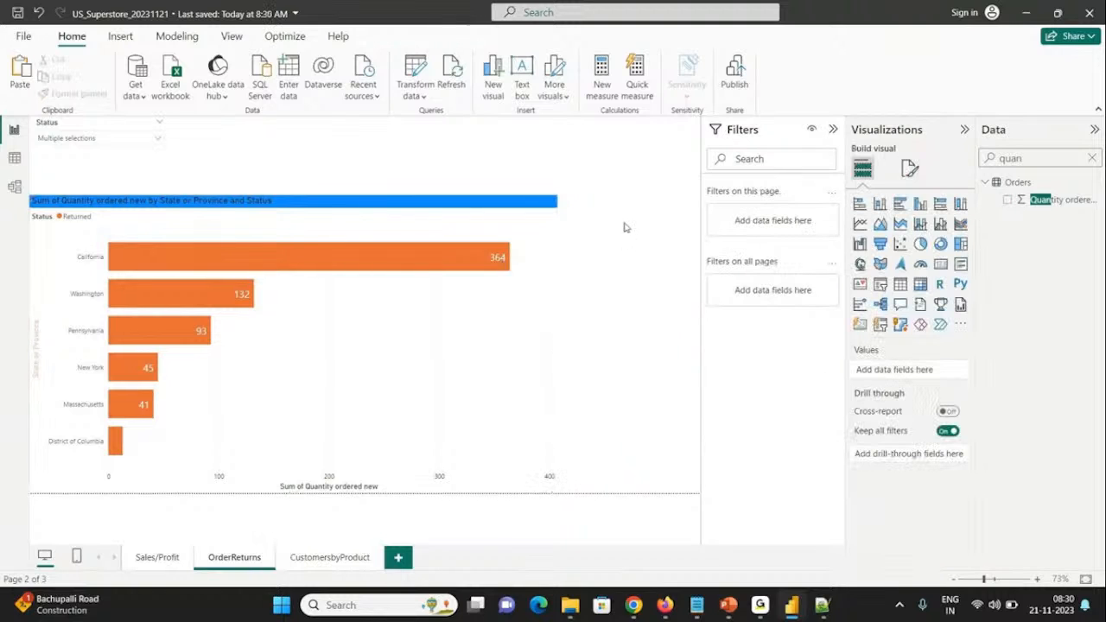
pyautogui.click(910, 171)
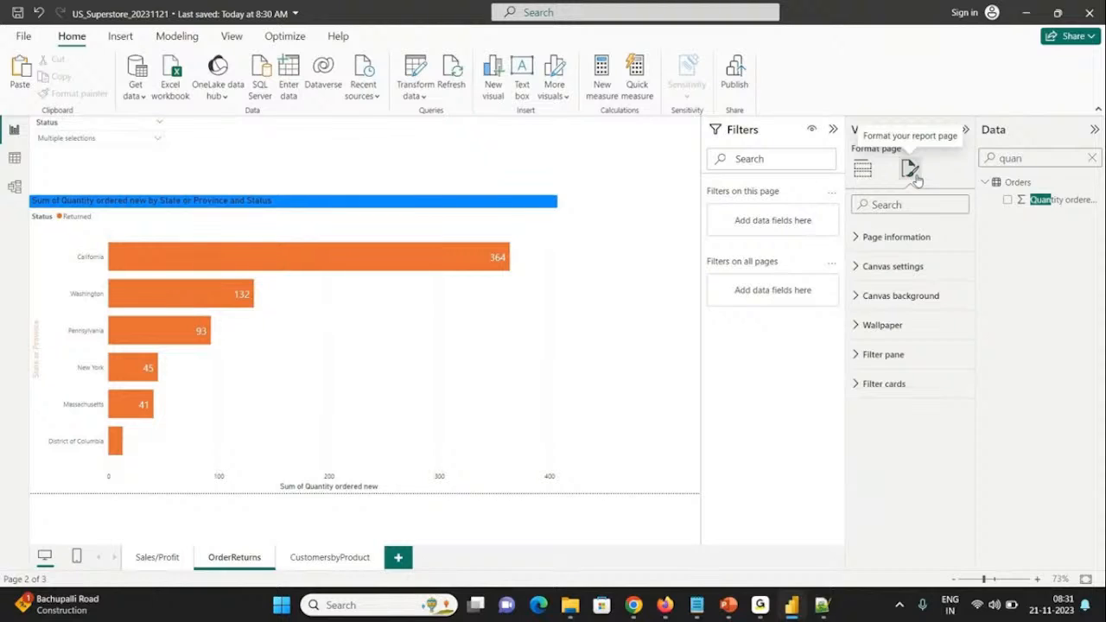
pyautogui.click(336, 563)
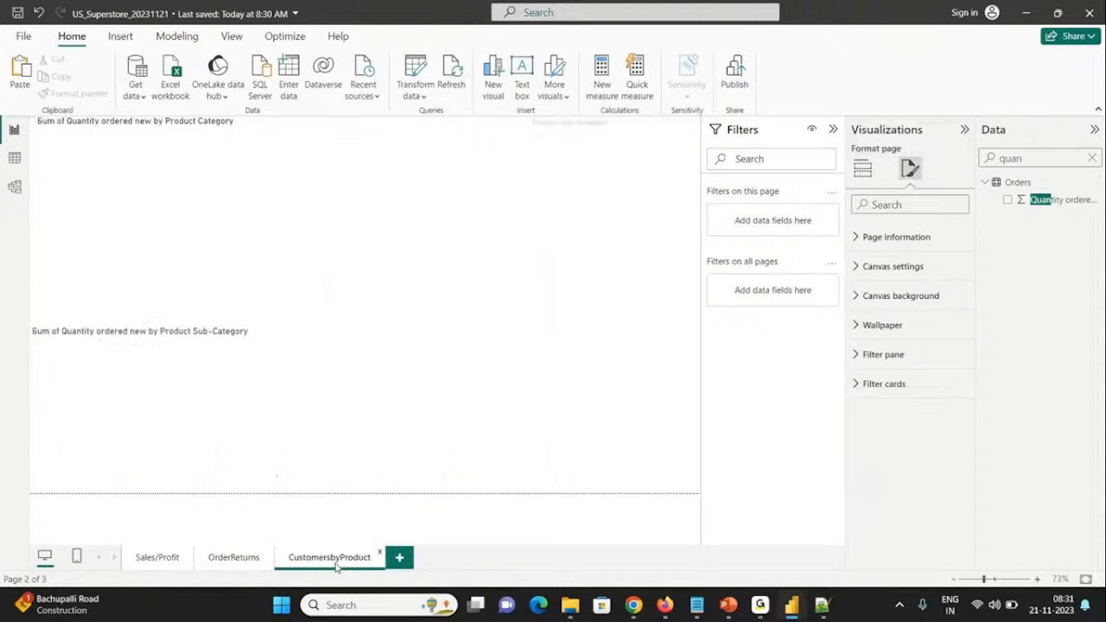
pyautogui.moveTo(308, 368)
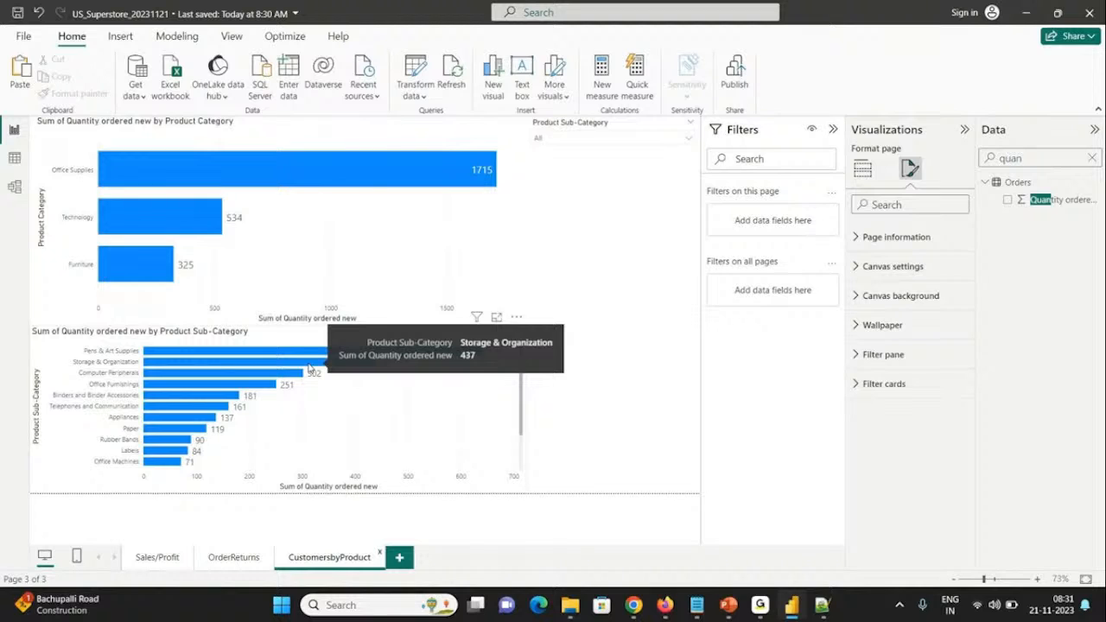
pyautogui.moveTo(789, 600)
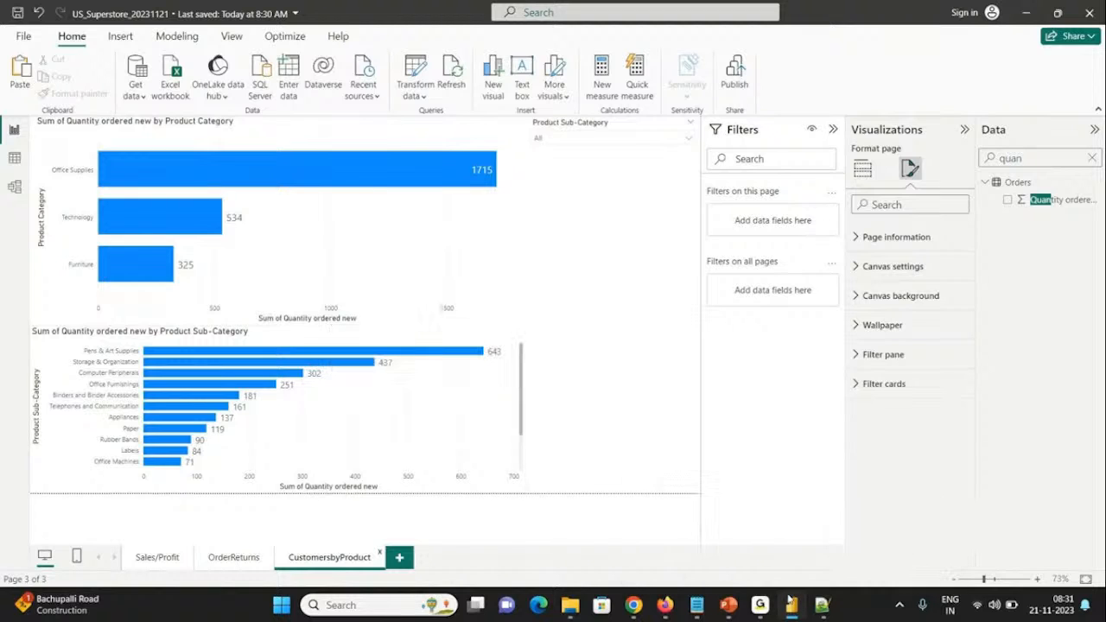